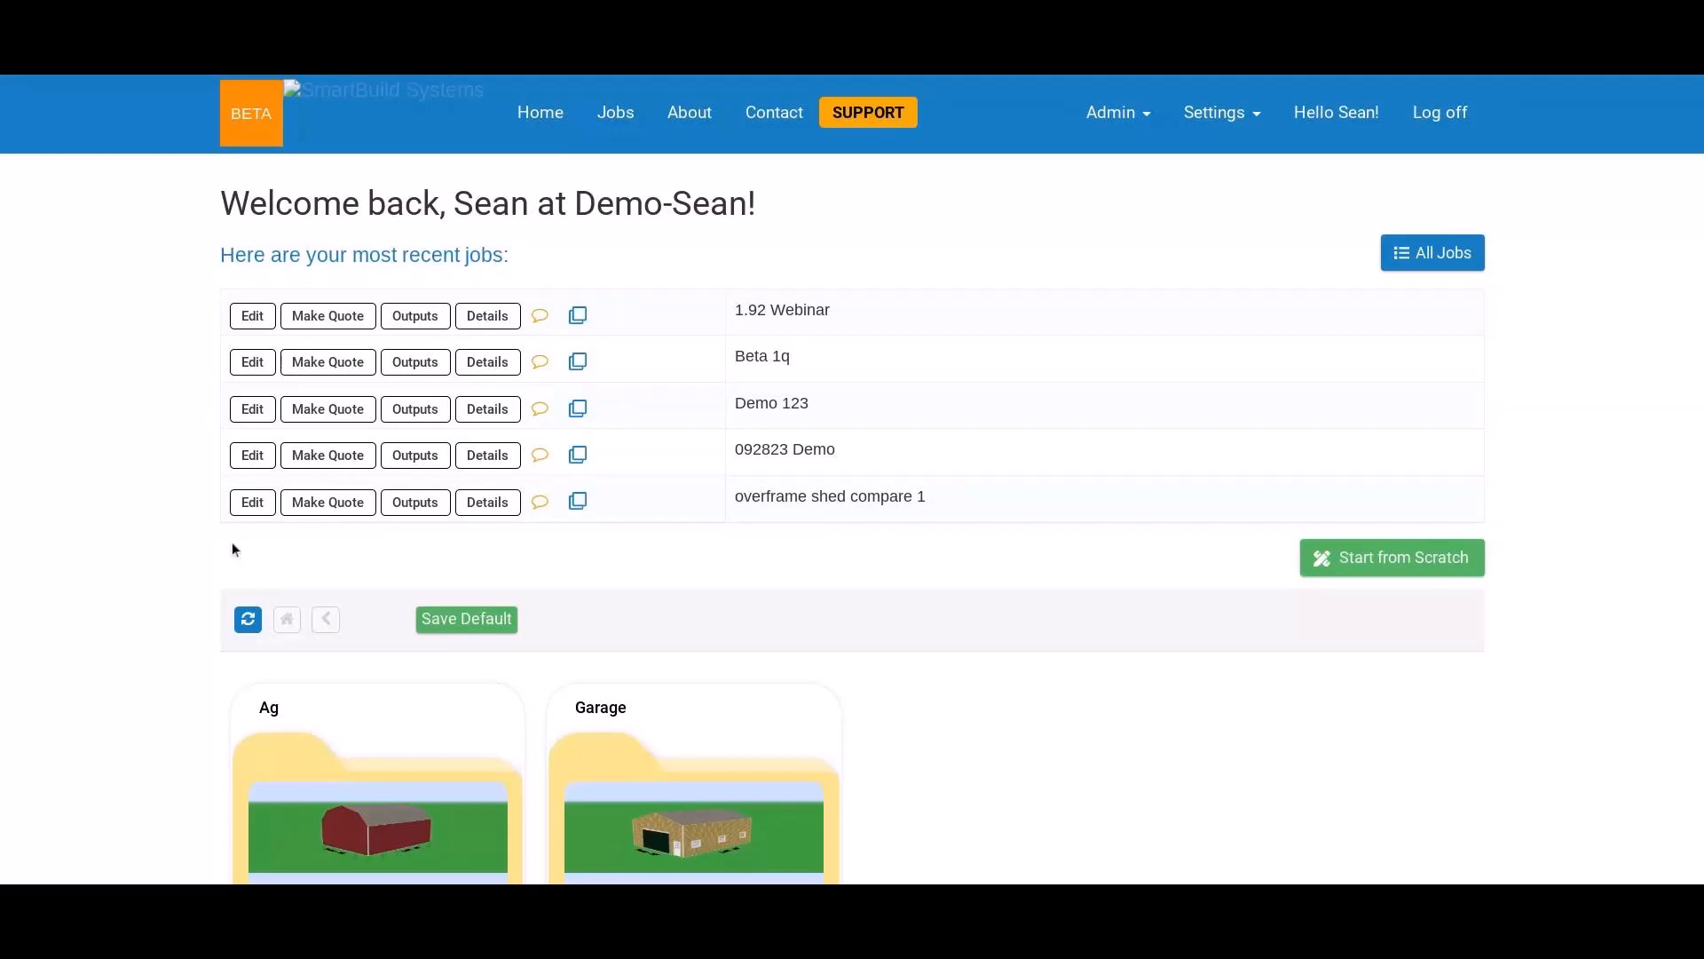
# Step: Browse the Garage folder of starting models on the home page and return to the top-level folders
pyautogui.scroll(-3, 569, 625)
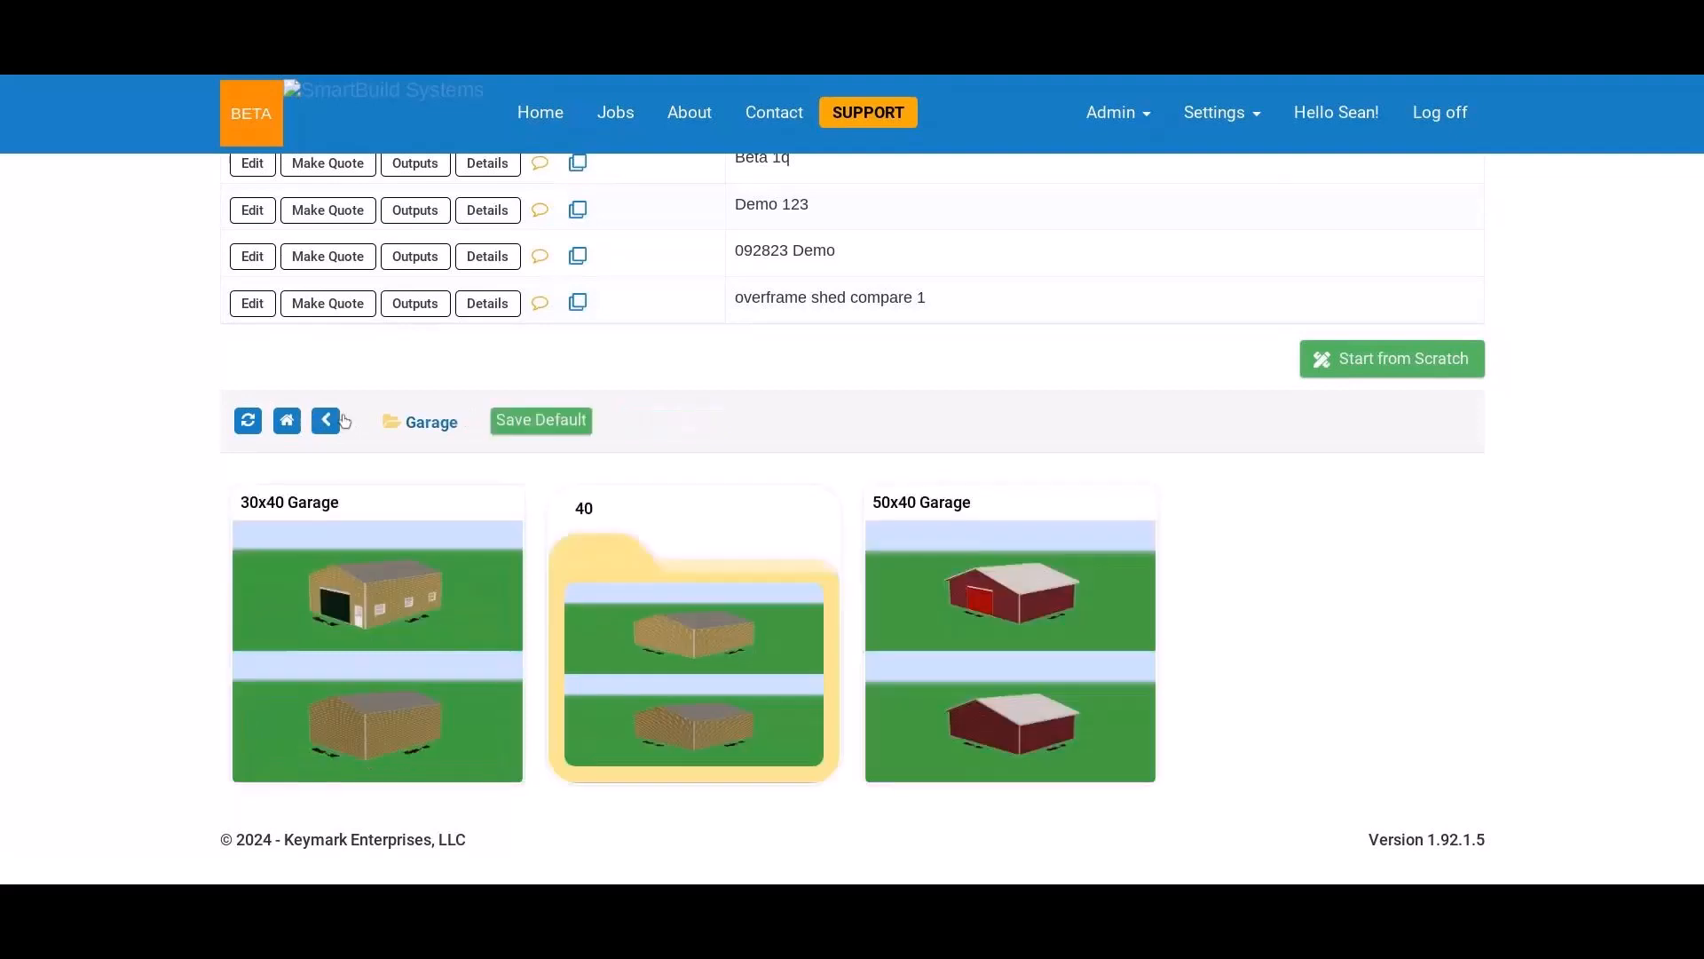
pyautogui.click(334, 426)
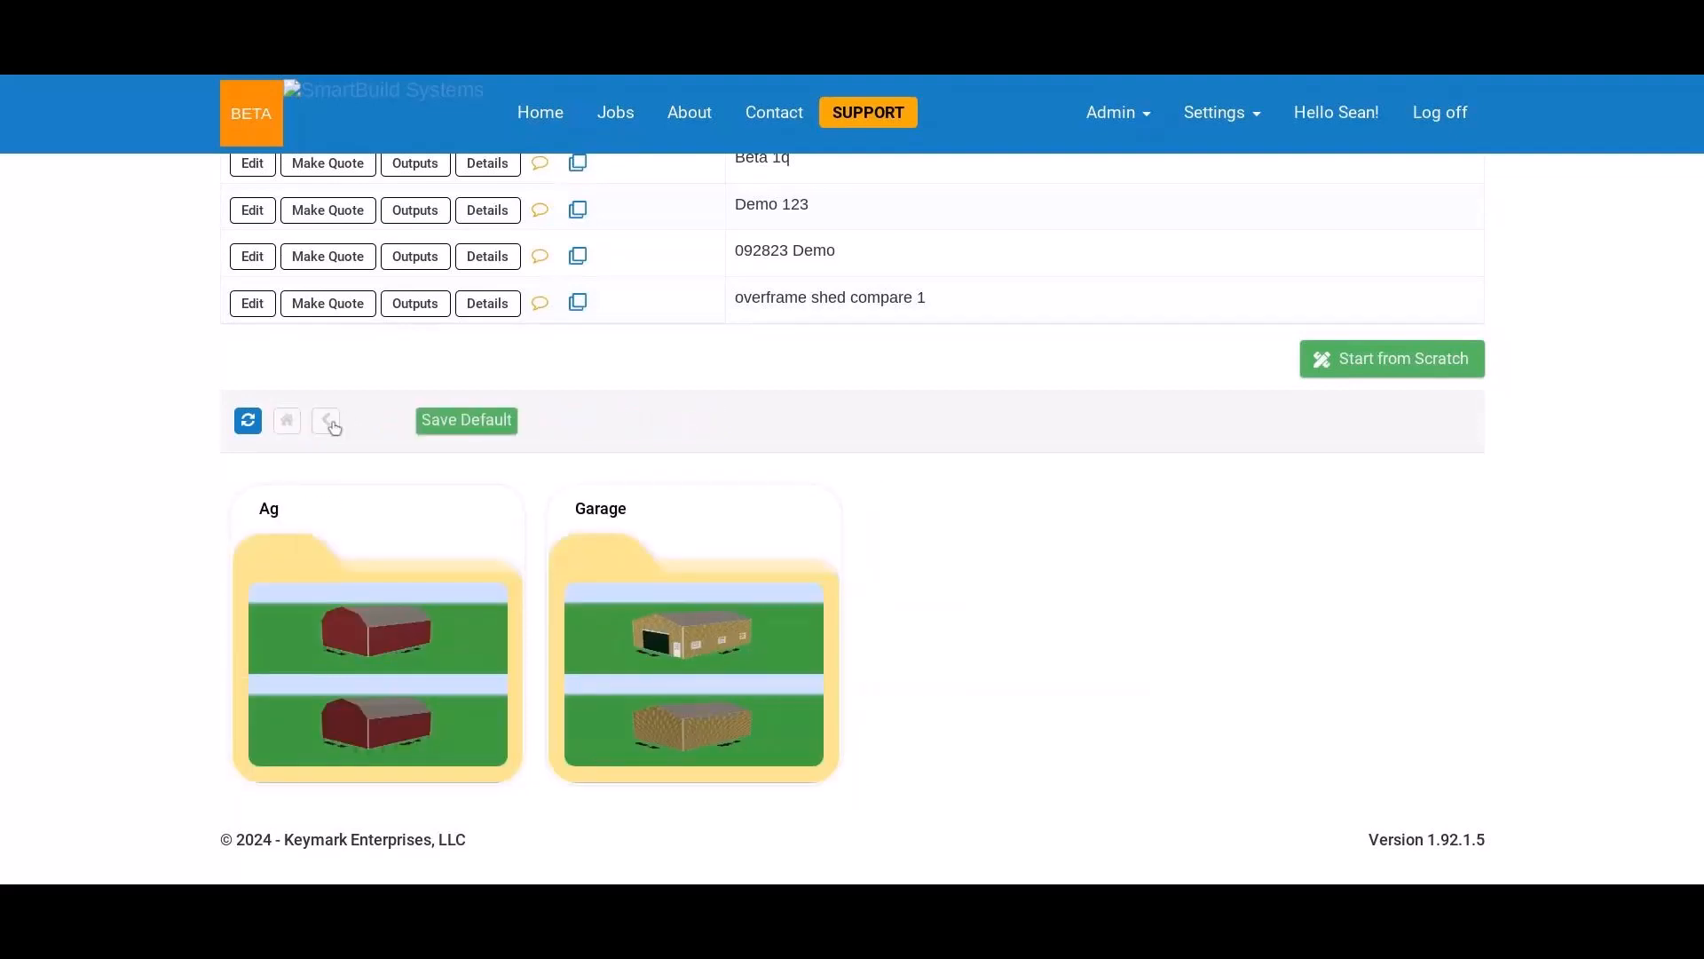
pyautogui.click(697, 614)
# Step: Open the Starting Models settings and open the Model Group of the 30x40 model for editing
pyautogui.click(1225, 113)
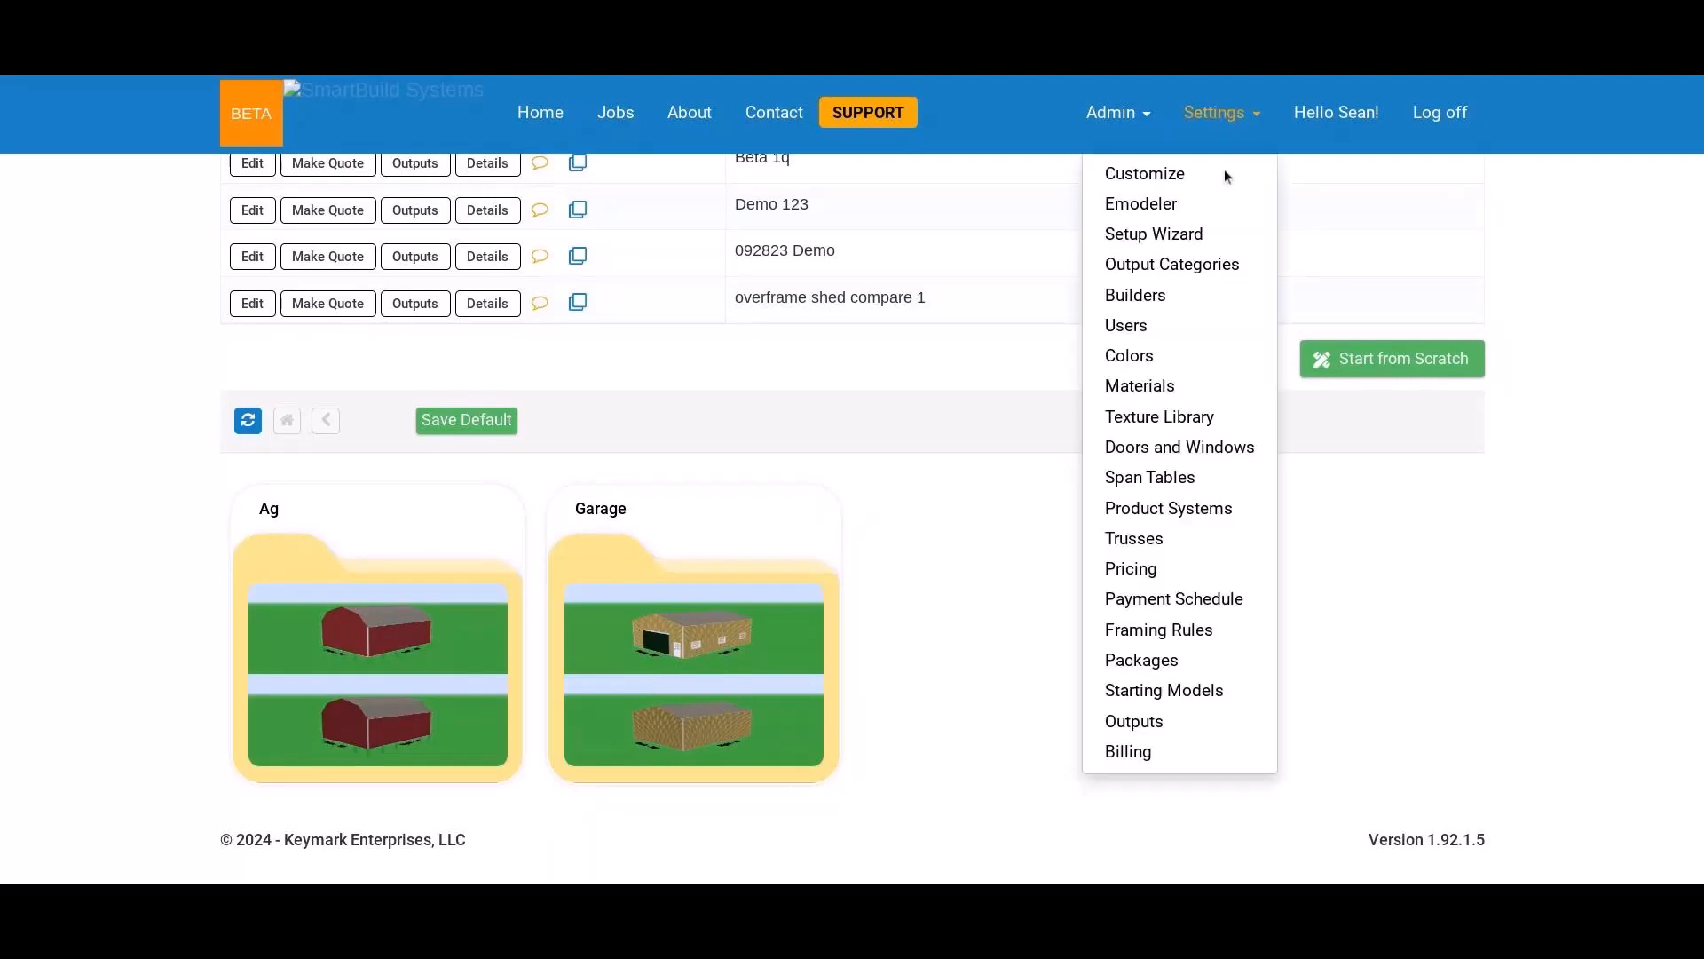
pyautogui.click(1197, 694)
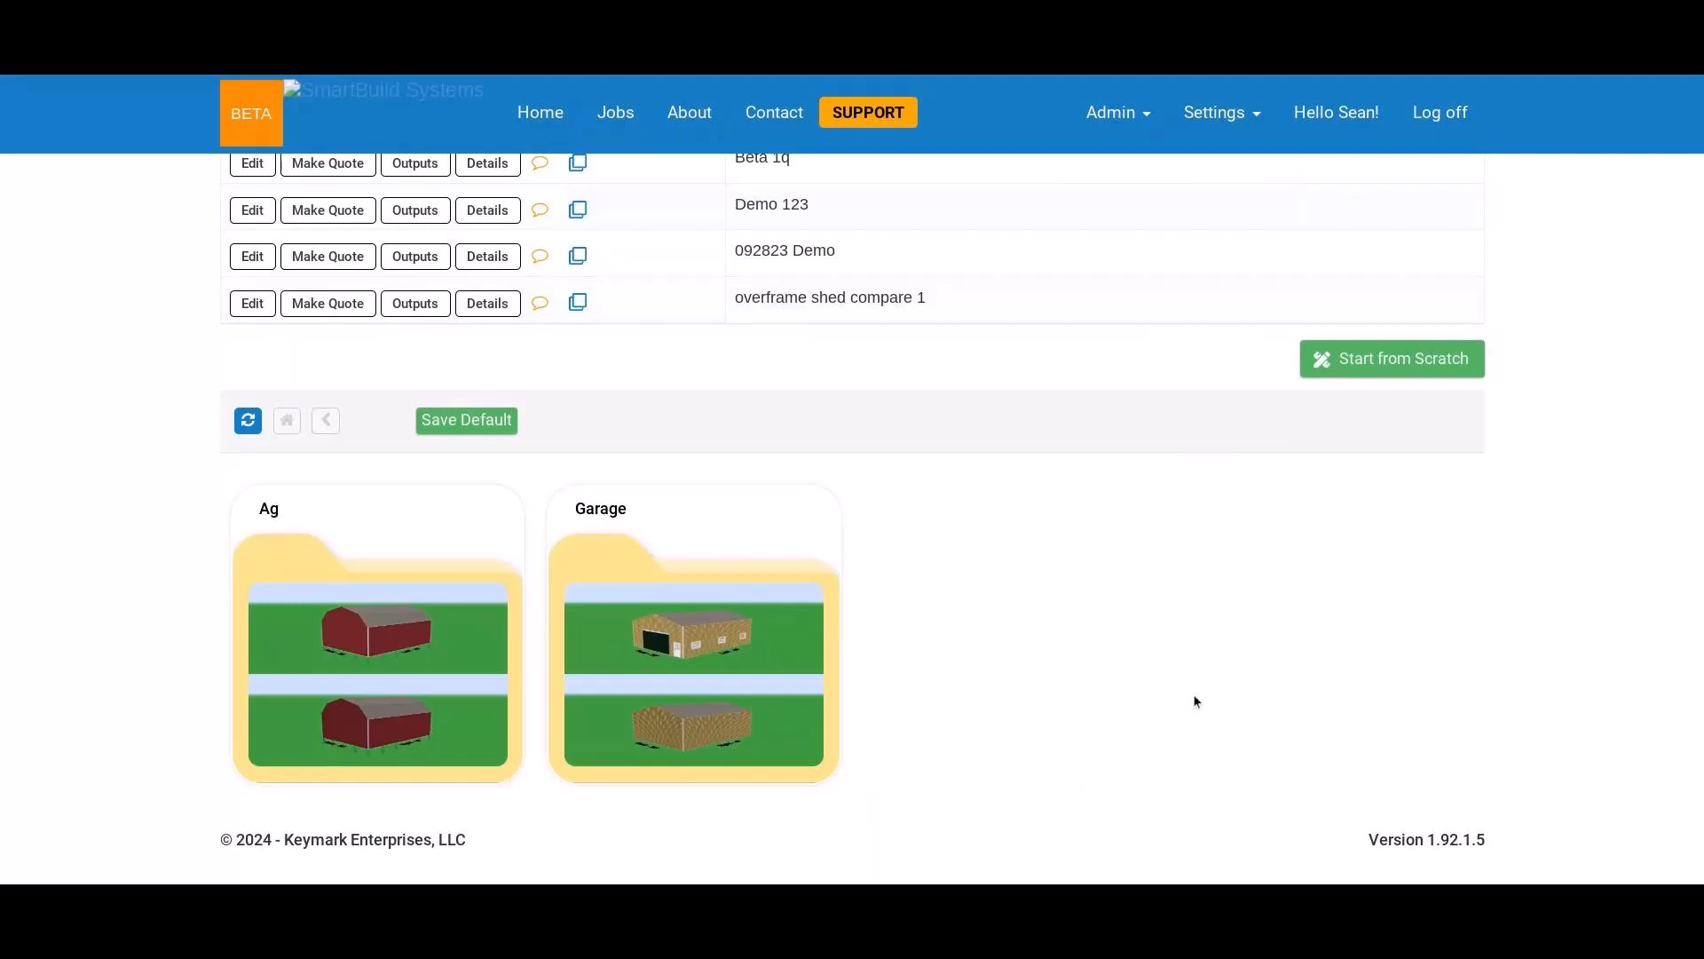
pyautogui.click(738, 324)
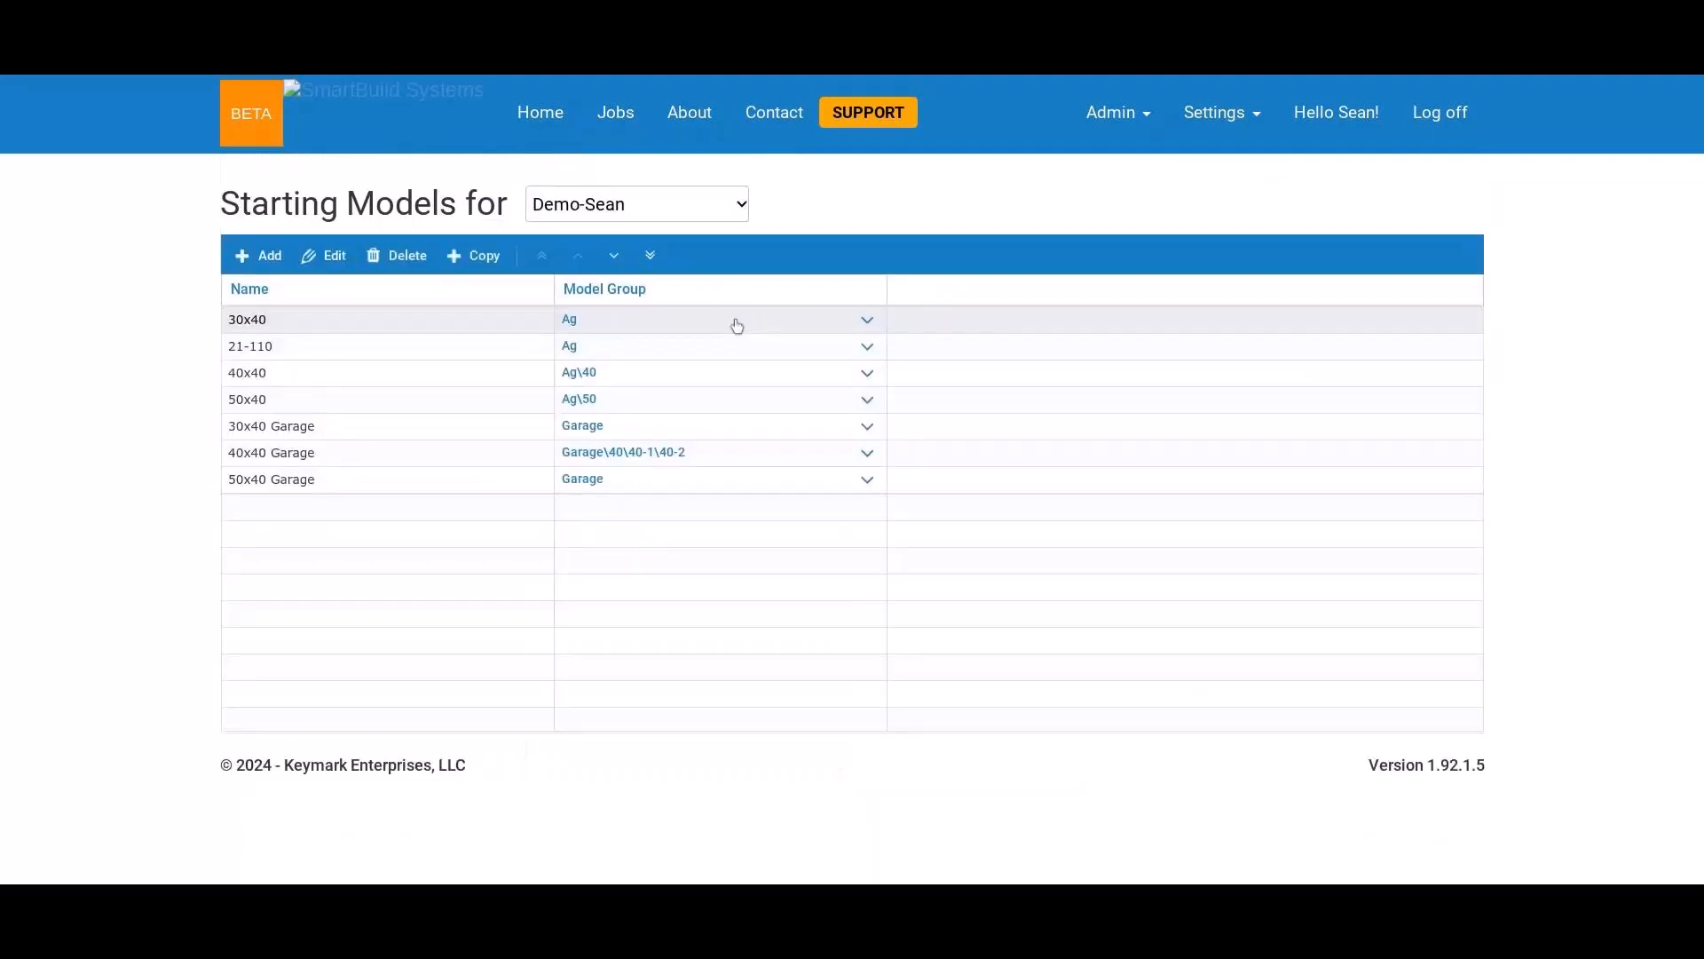
pyautogui.click(738, 326)
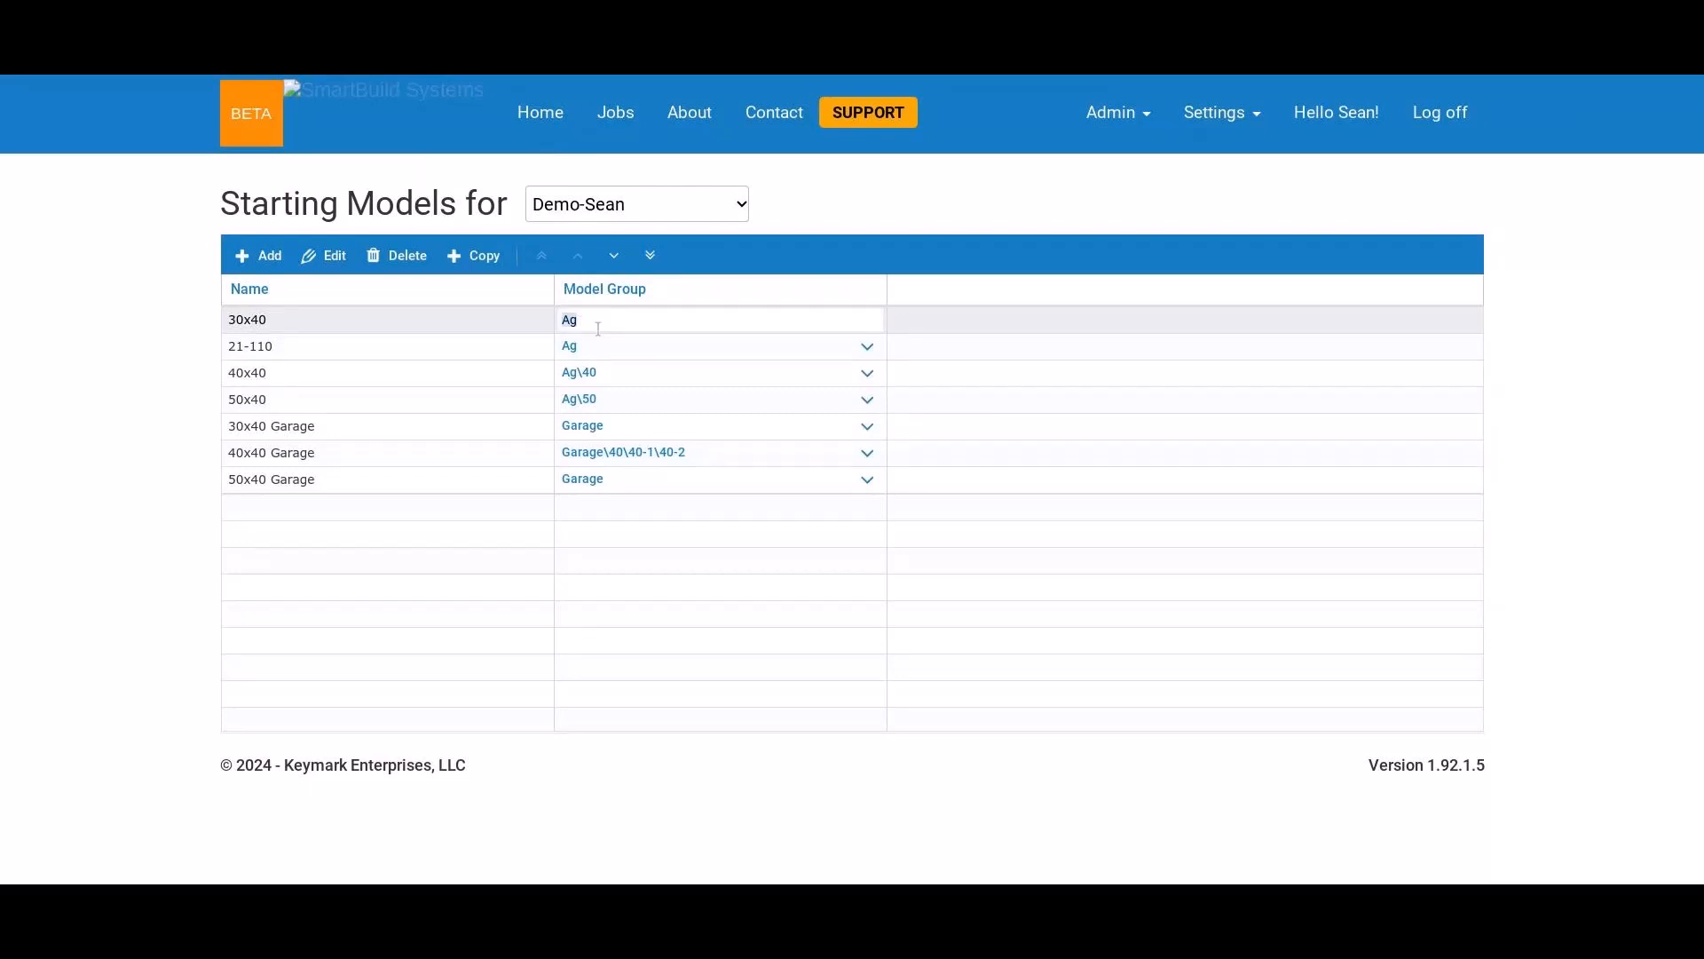
pyautogui.click(136, 449)
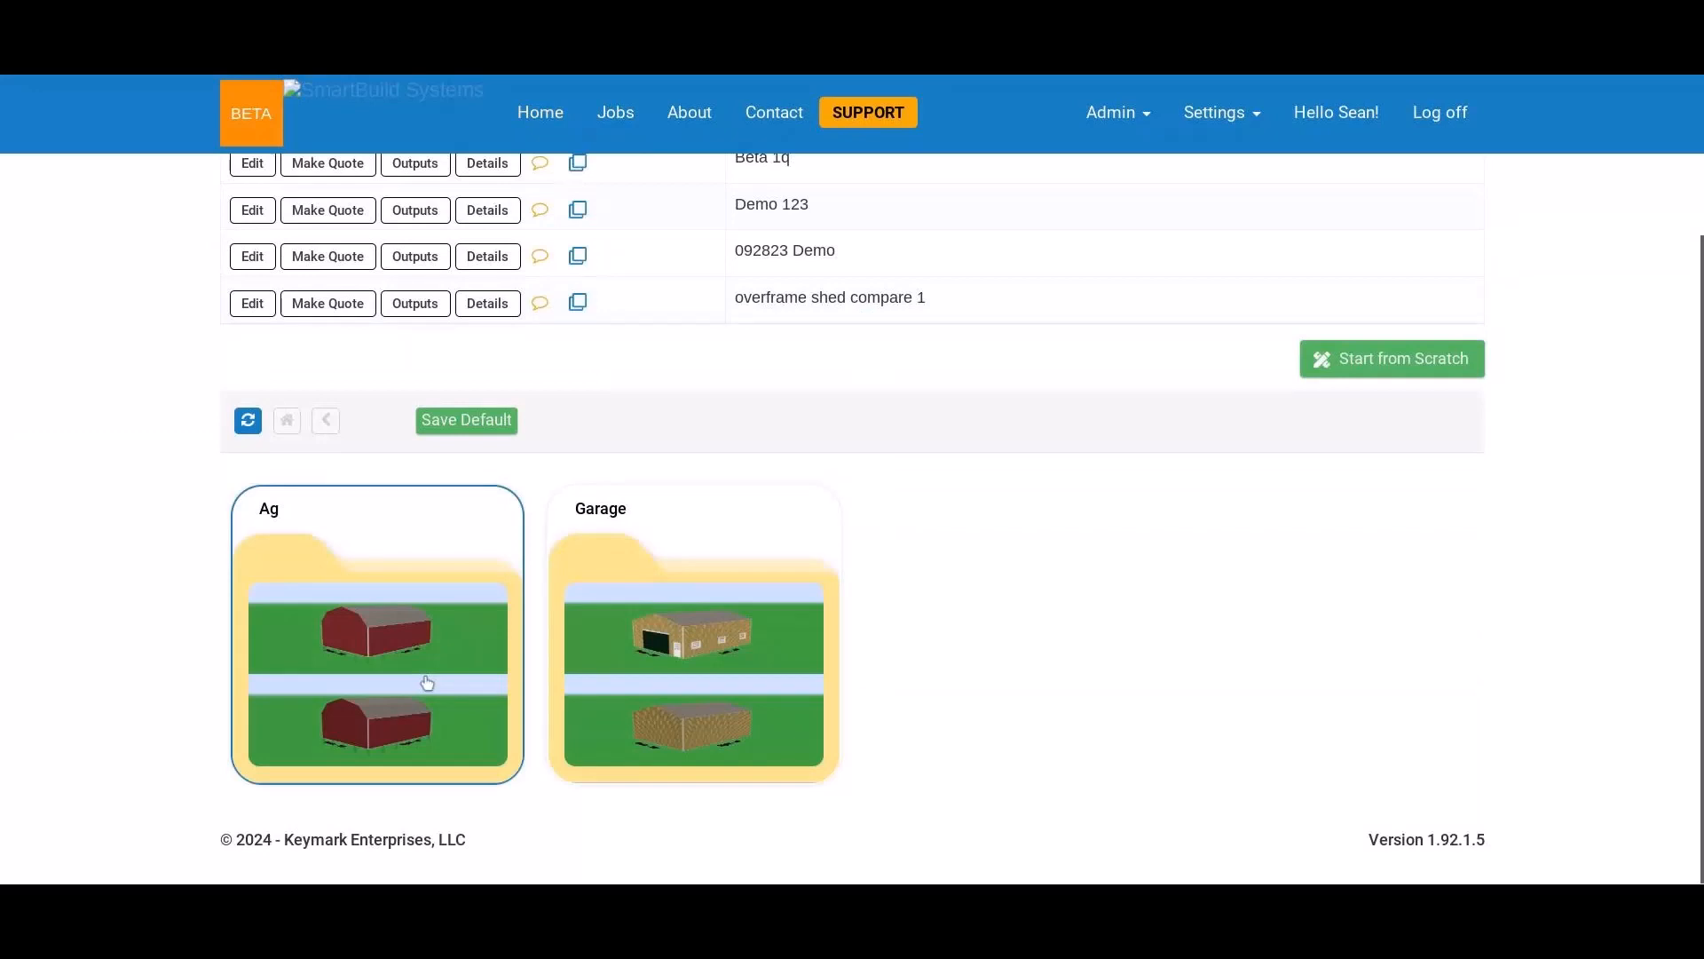
pyautogui.click(1242, 116)
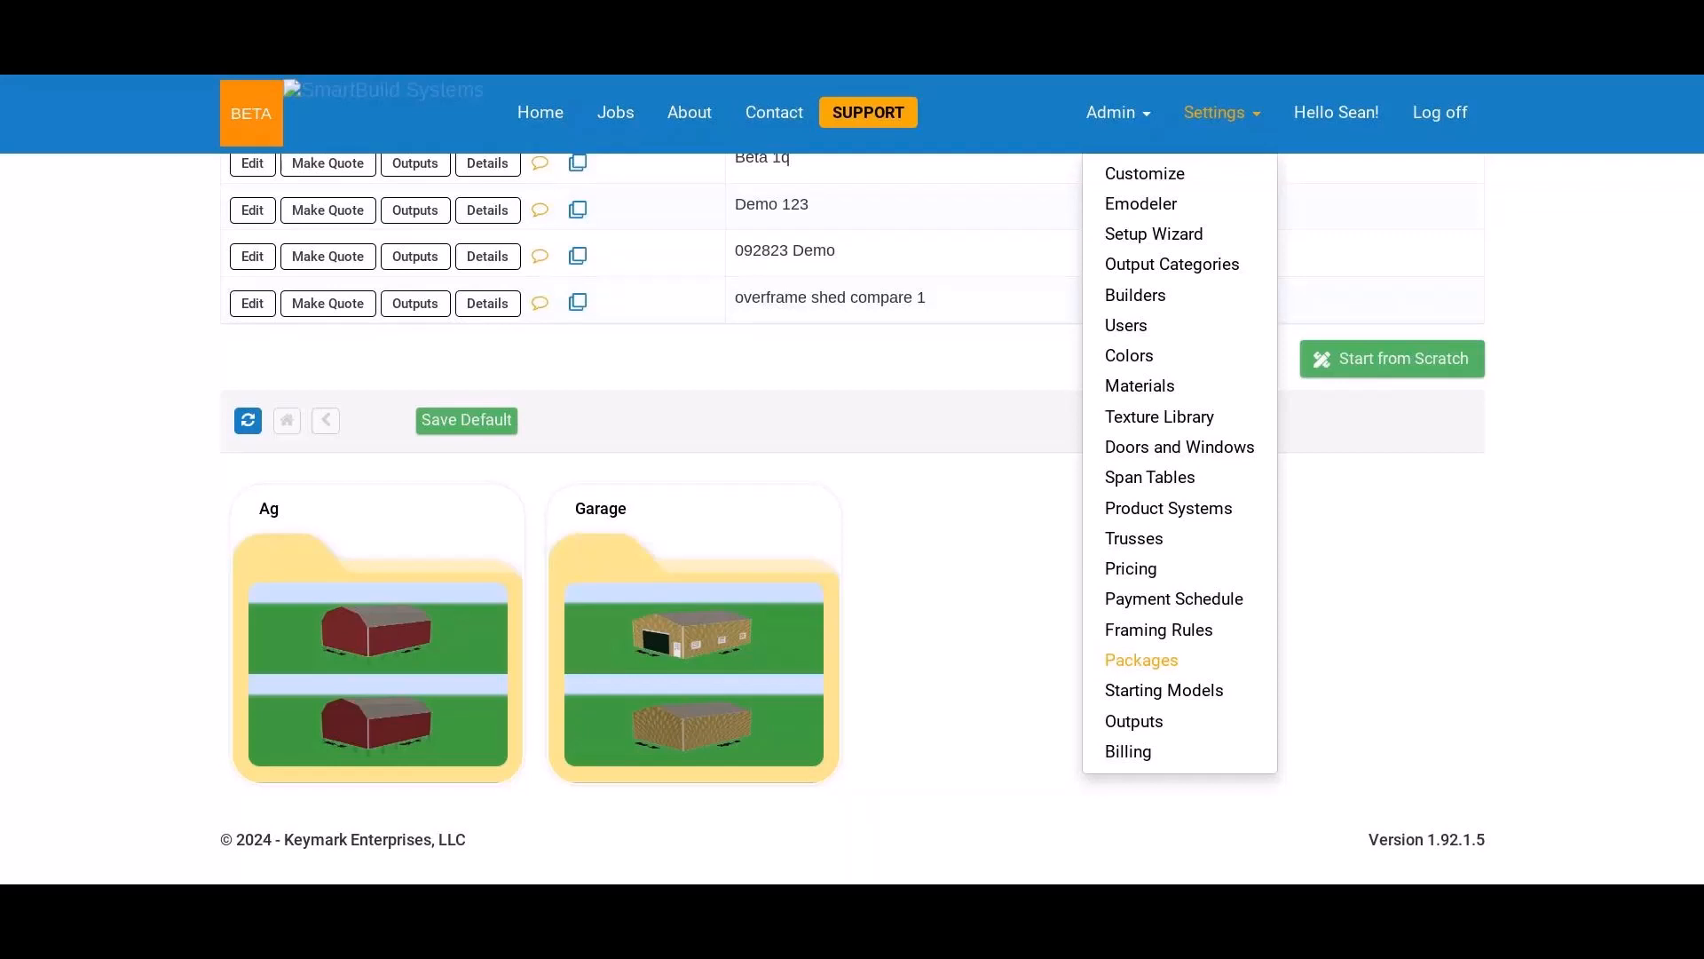
pyautogui.click(1425, 593)
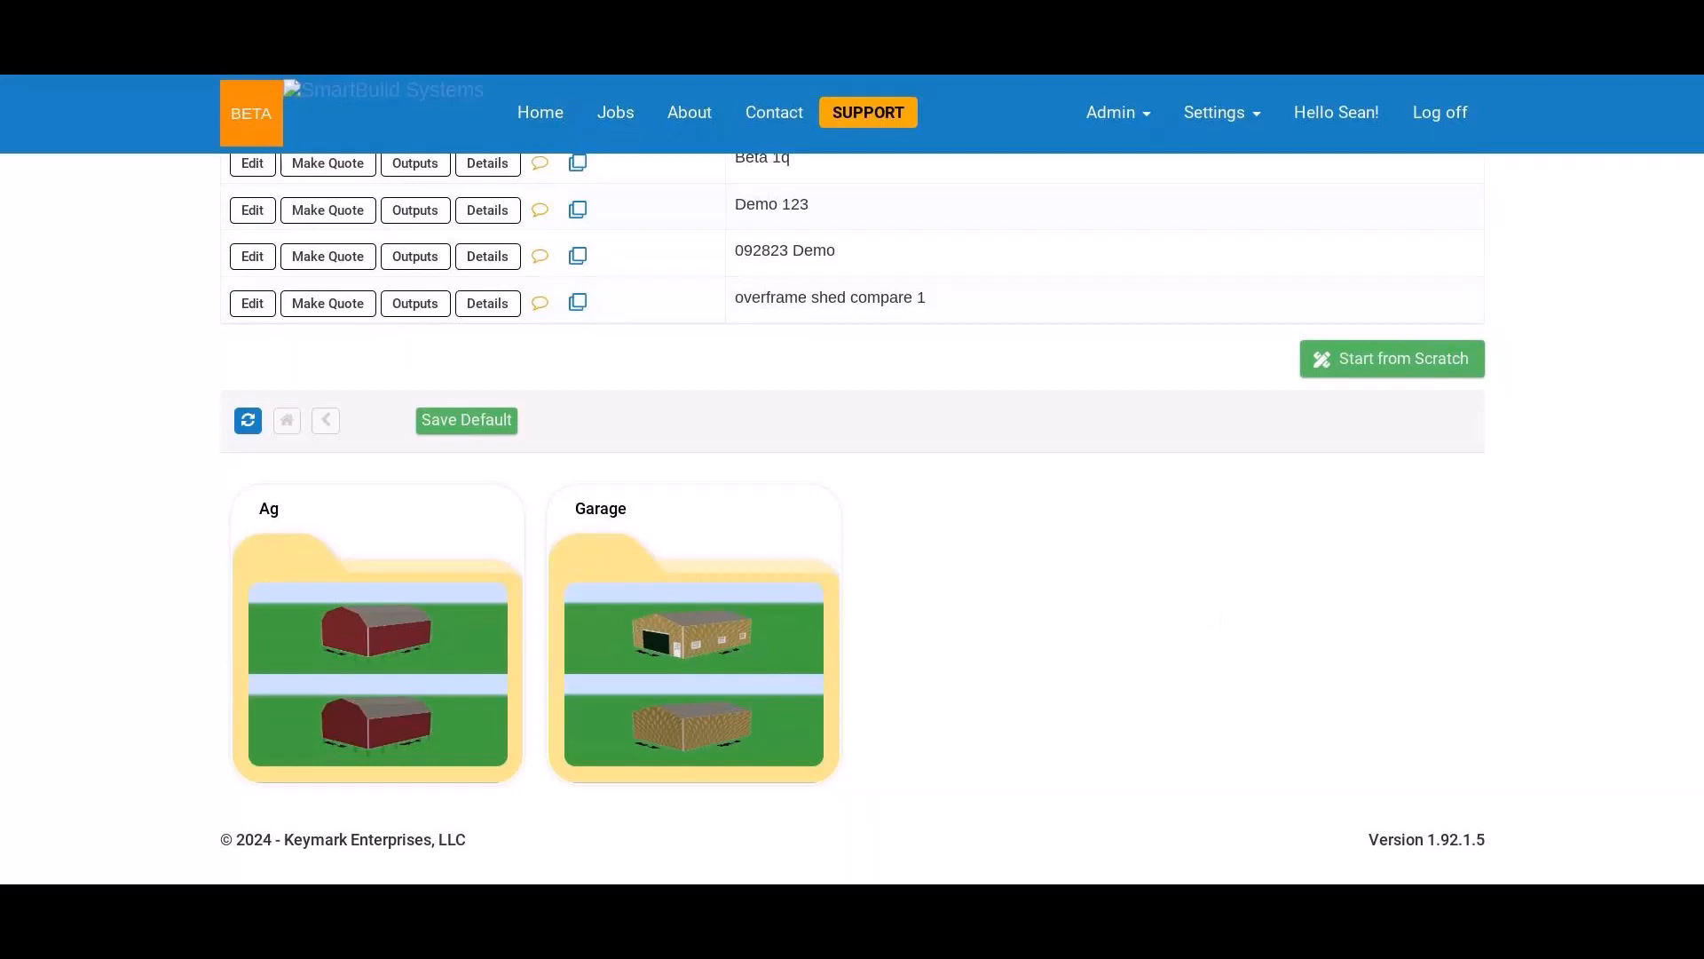
pyautogui.scroll(1, 1125, 647)
pyautogui.scroll(2, 1124, 652)
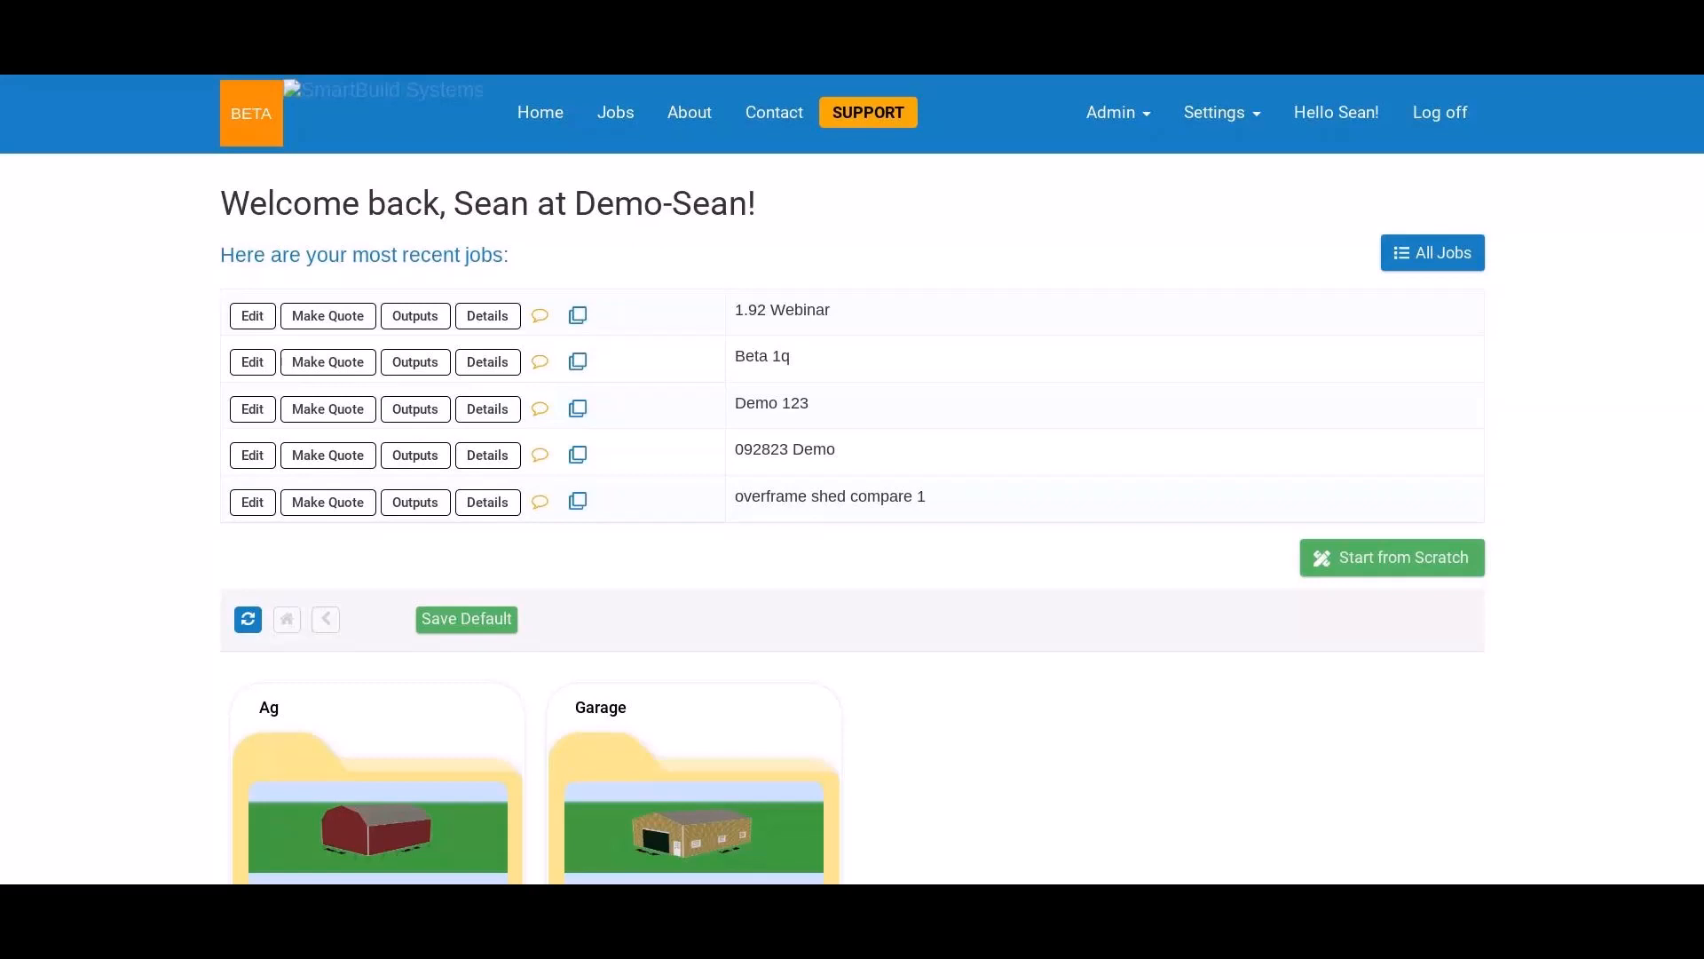
pyautogui.scroll(-2, 1092, 644)
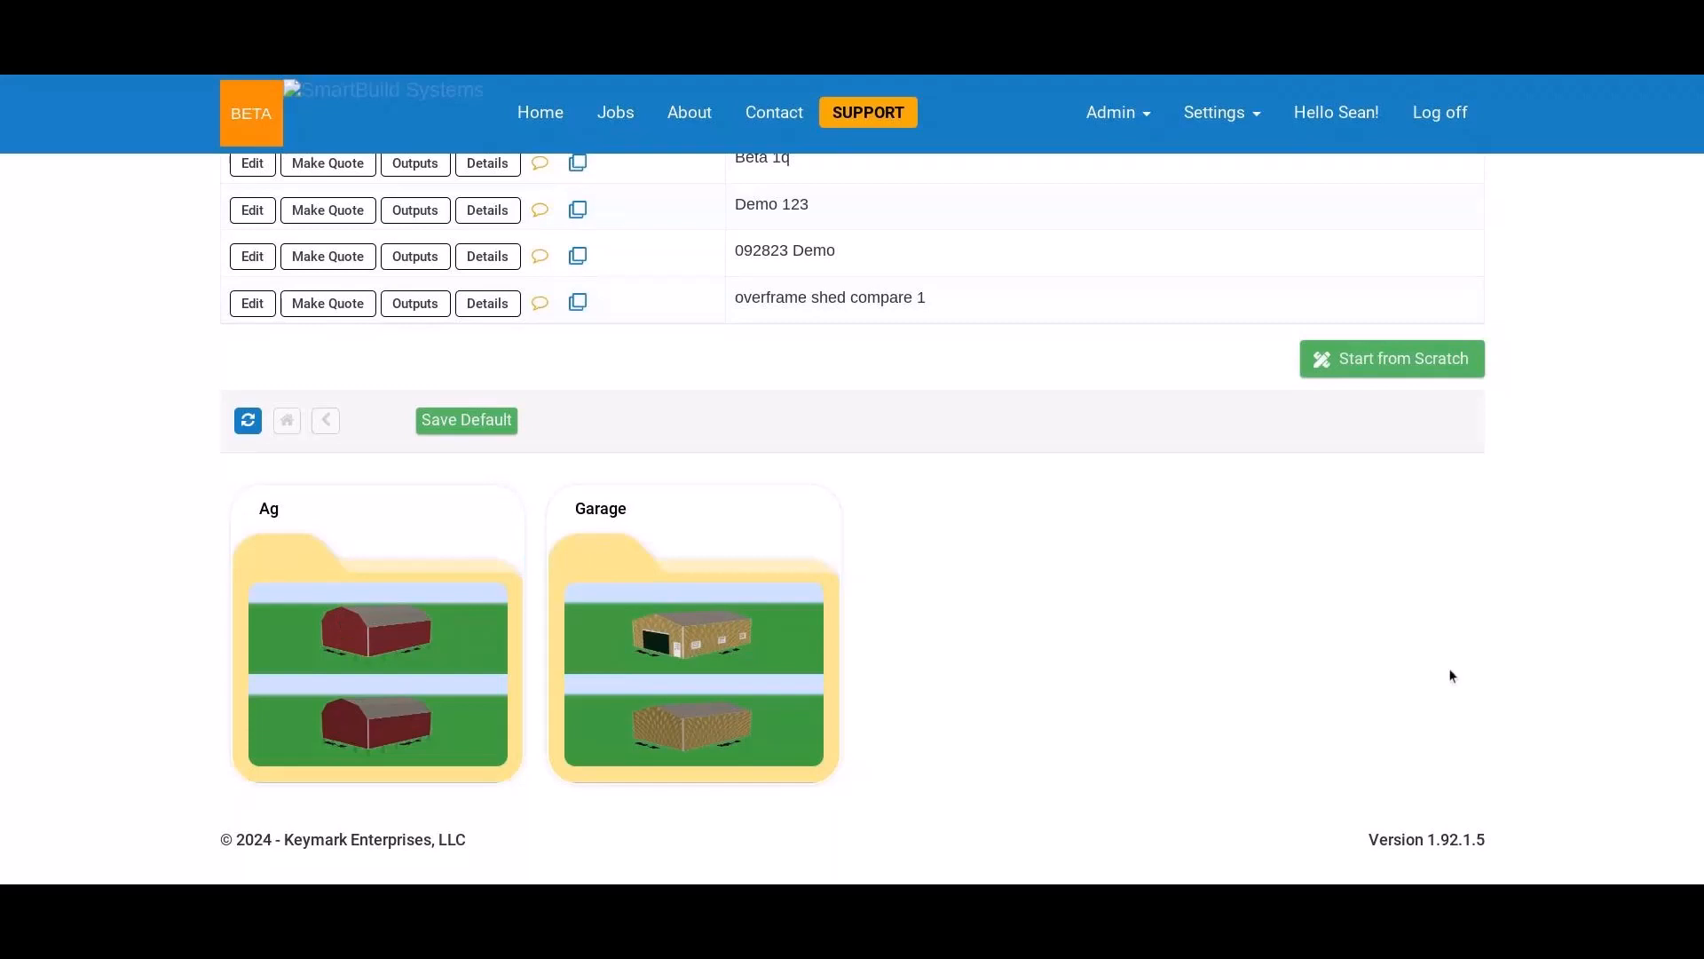
# Step: Return to the Starting Models settings and select the 30x40 model
pyautogui.click(1222, 112)
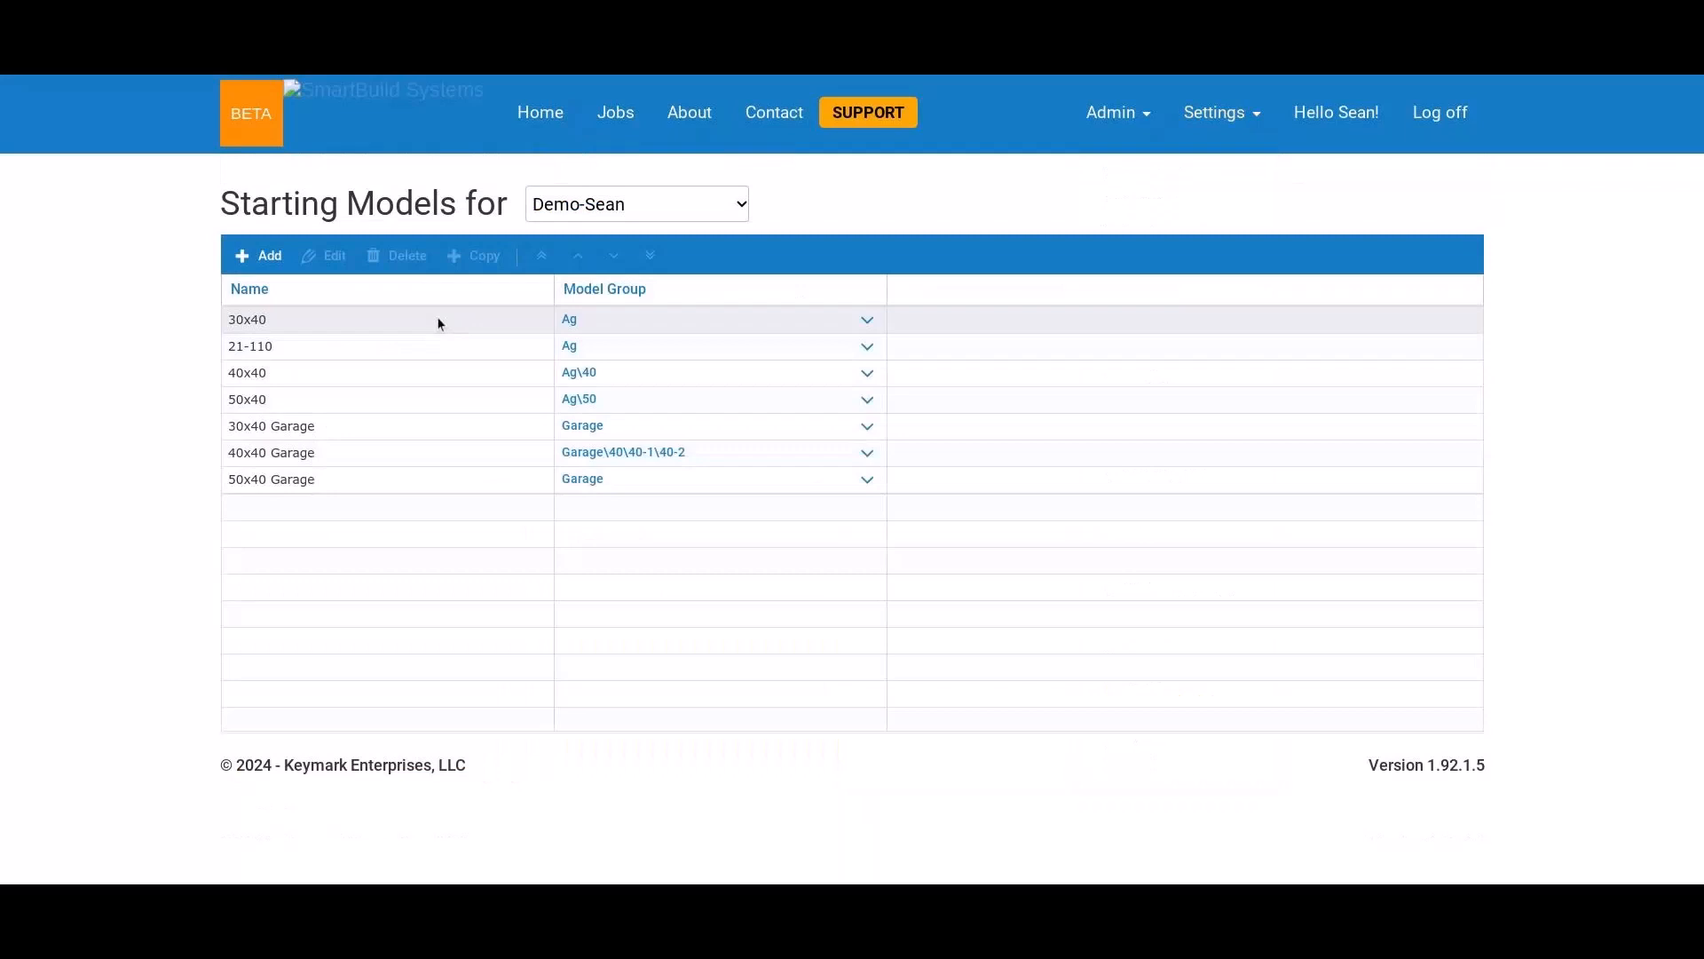
pyautogui.click(438, 320)
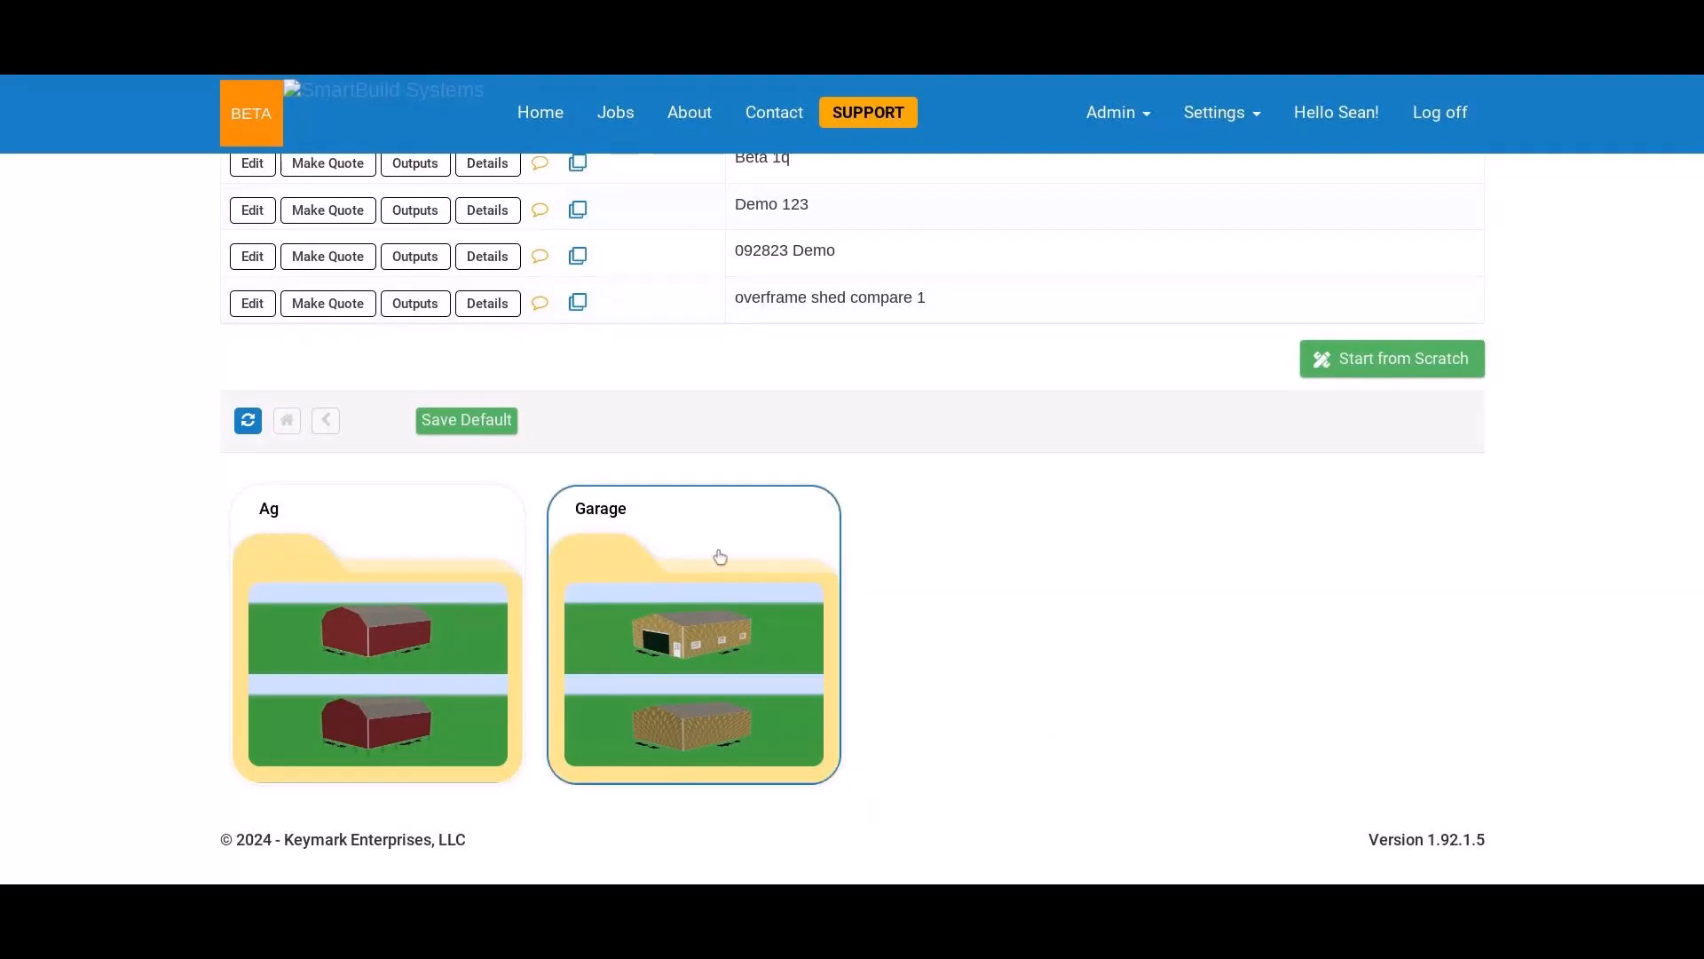
pyautogui.click(1211, 116)
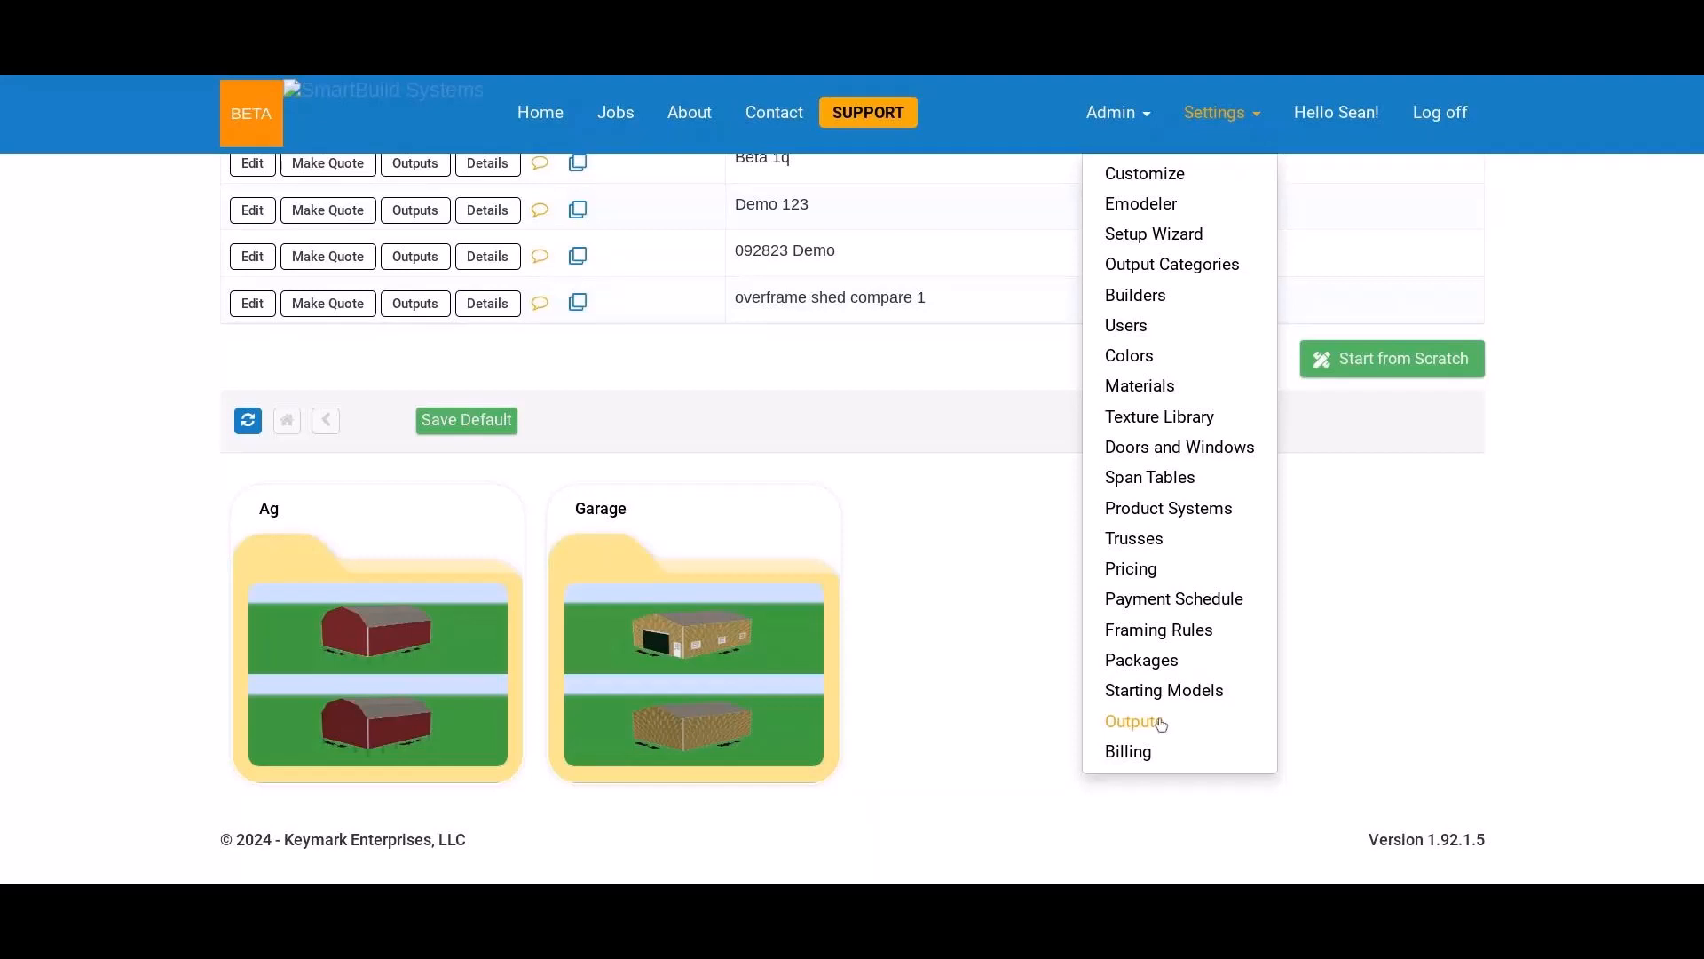
pyautogui.scroll(3, 993, 770)
pyautogui.click(993, 770)
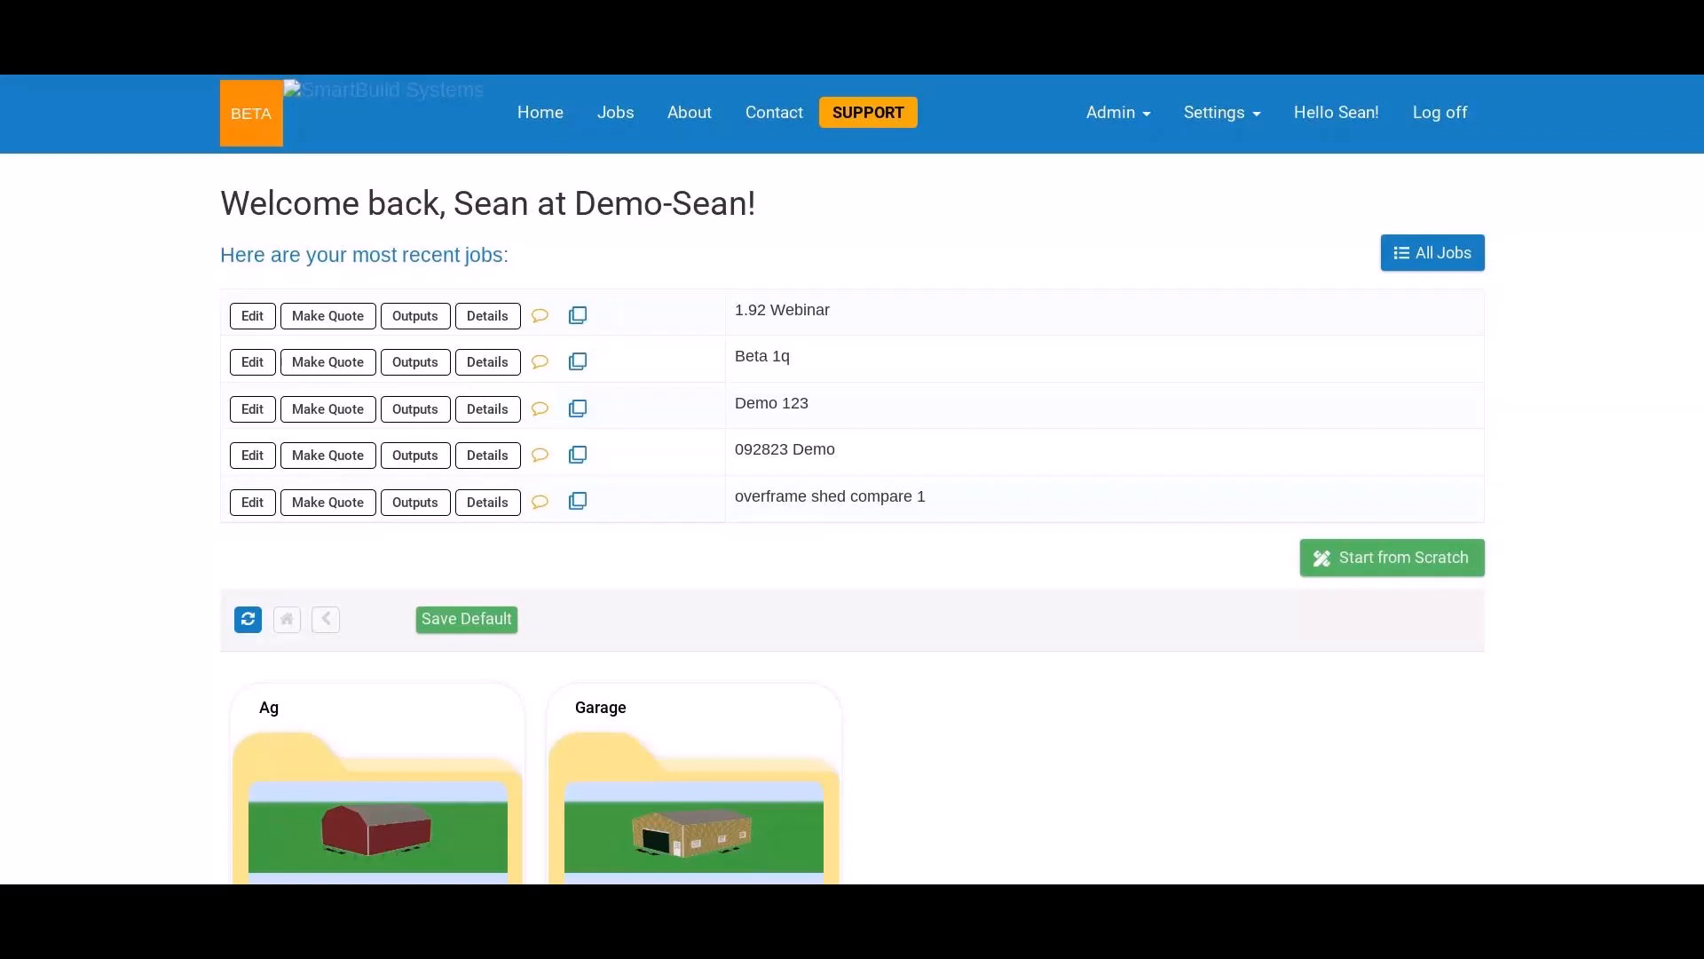
# Step: Copy the URL of the 1.92 Webinar job from the recent jobs list
pyautogui.click(578, 316)
pyautogui.scroll(-3, 1137, 566)
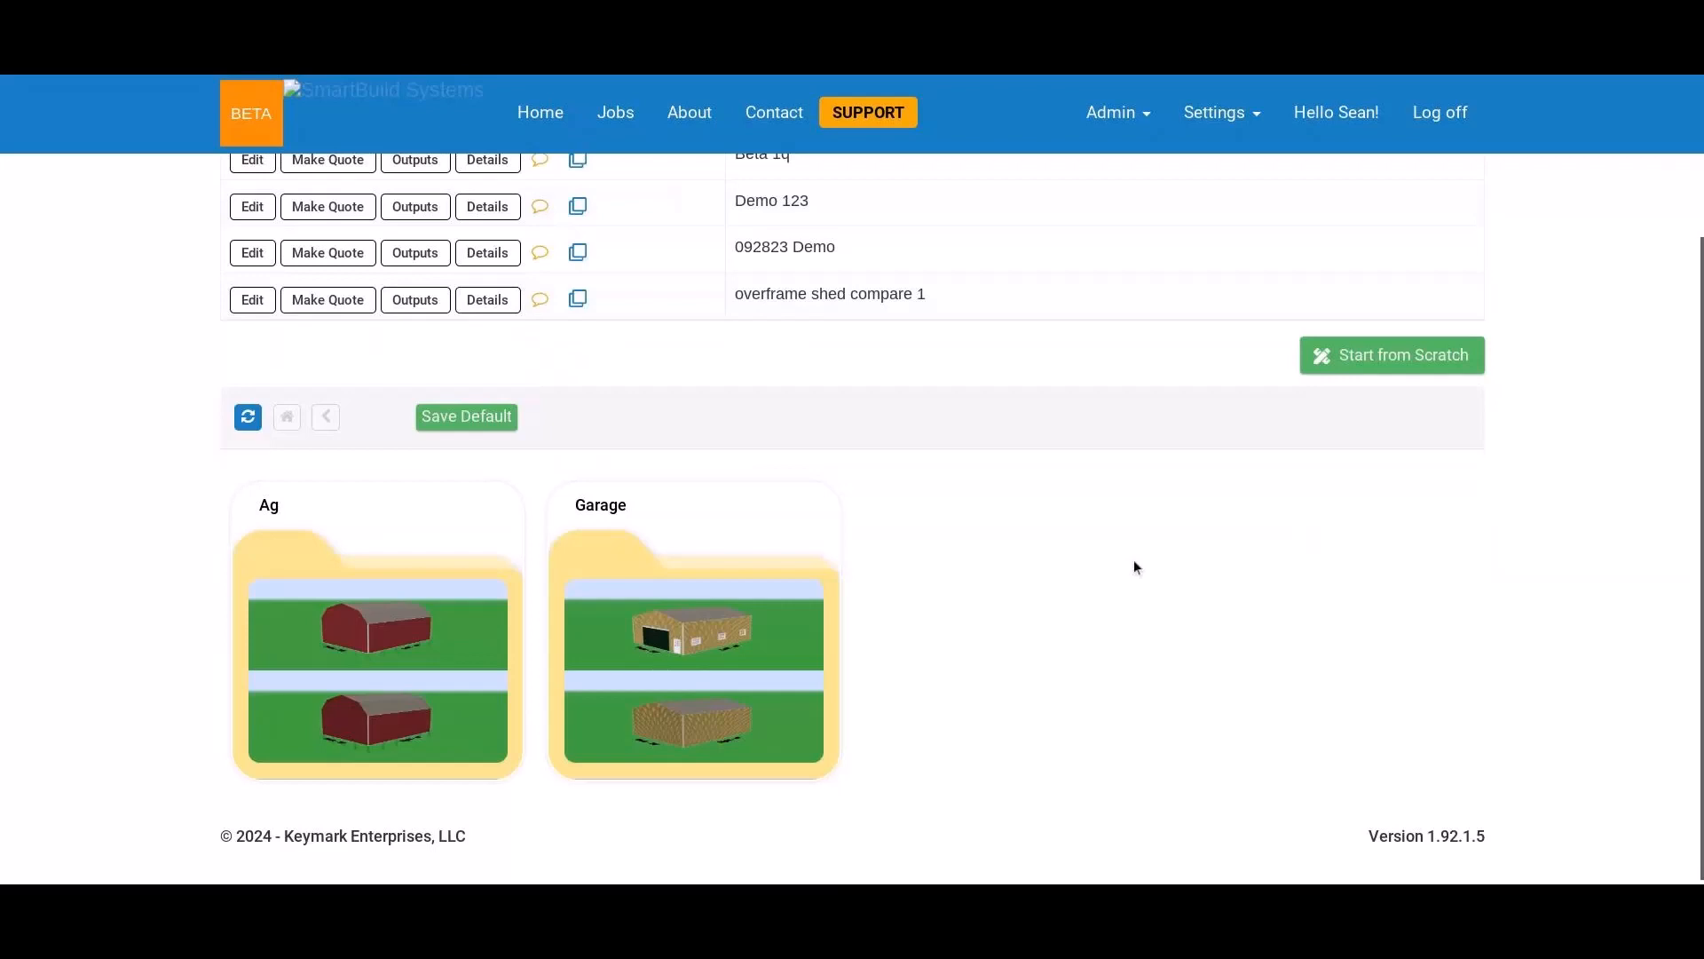
pyautogui.scroll(3, 1154, 621)
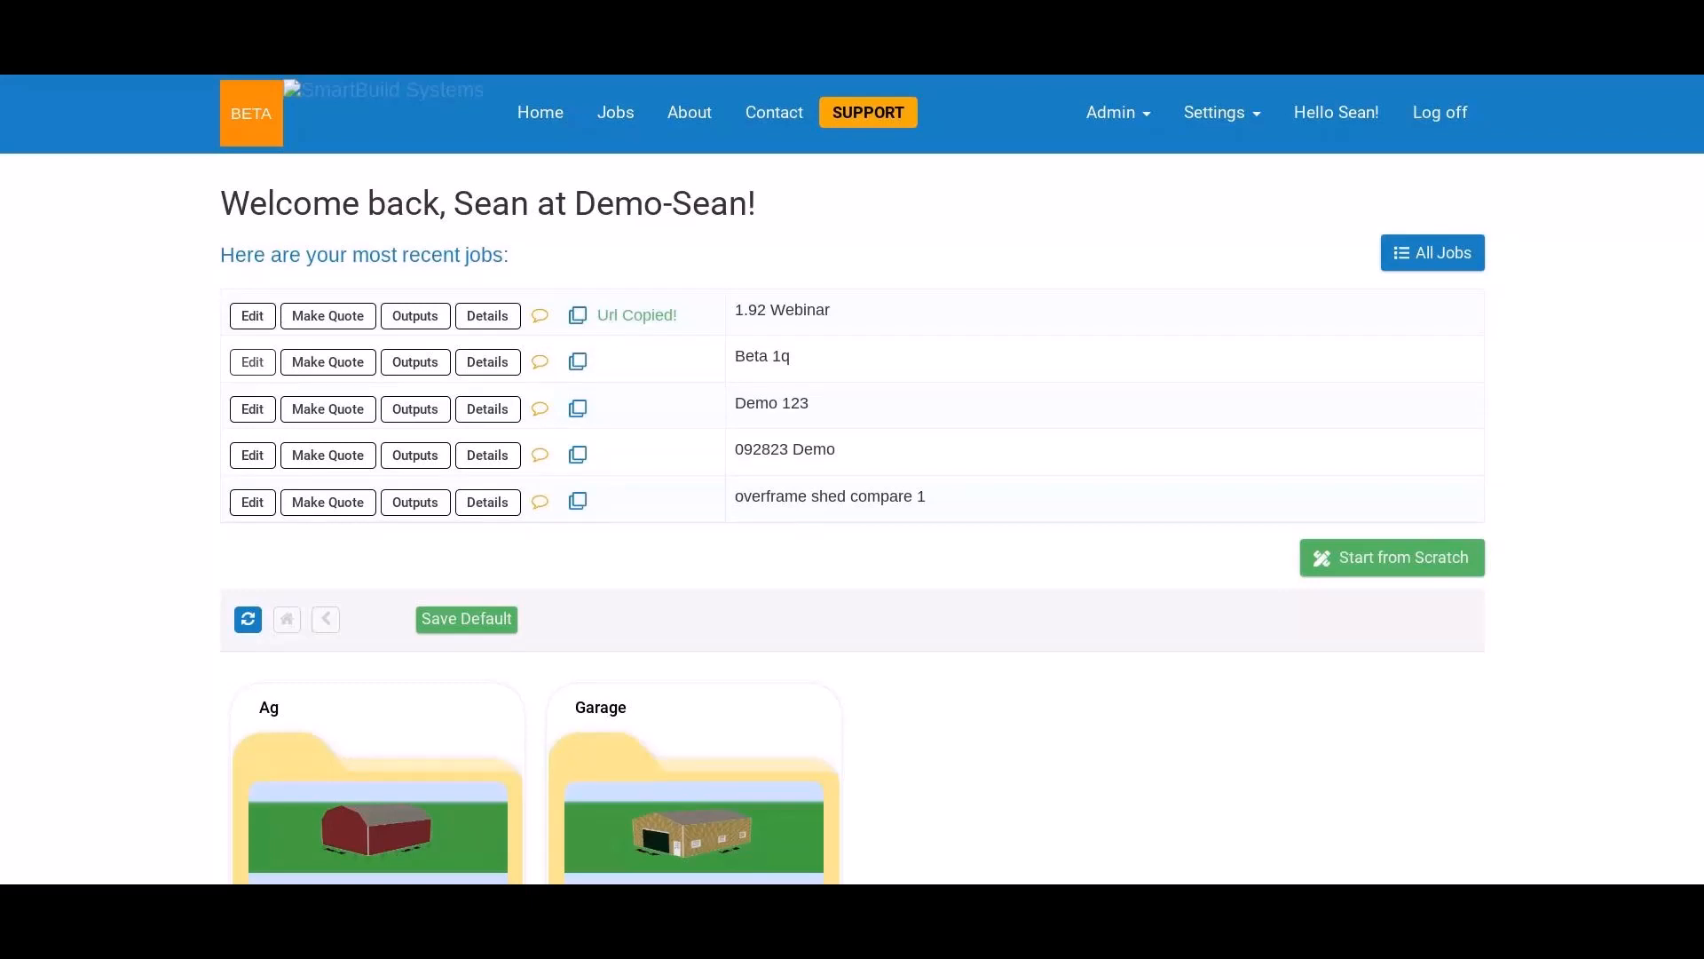
# Step: Open the 1.92 Webinar job for editing and refresh the building model
pyautogui.click(256, 362)
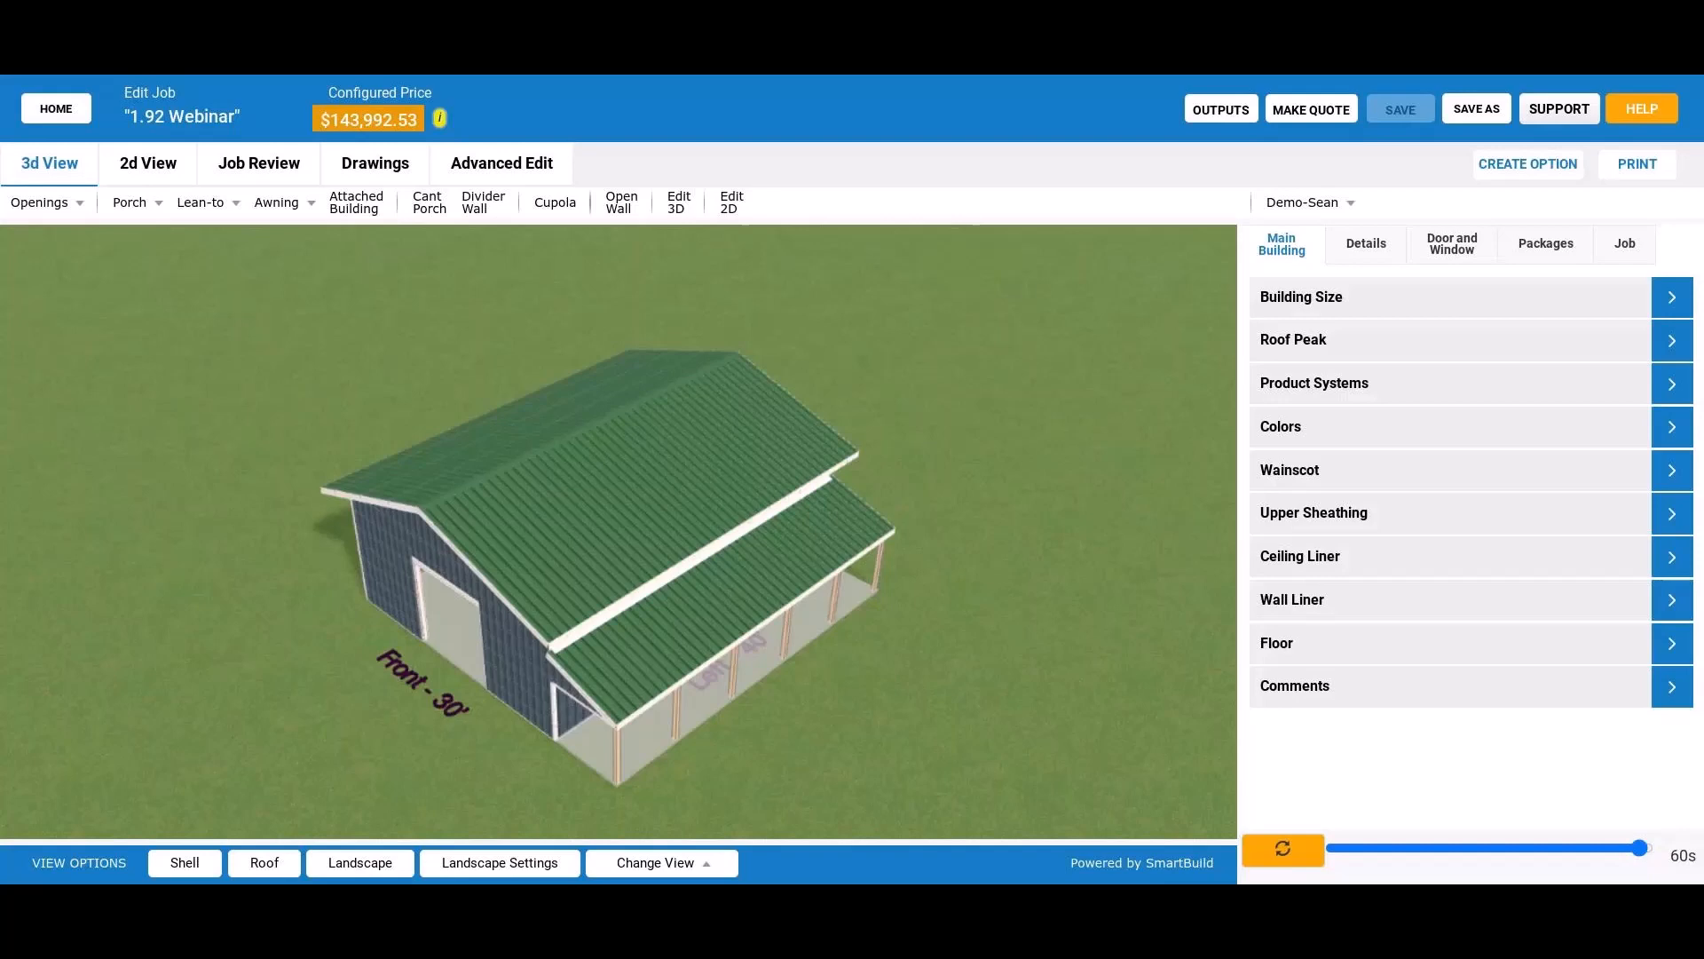
pyautogui.moveTo(569, 630); pyautogui.dragTo(609, 550)
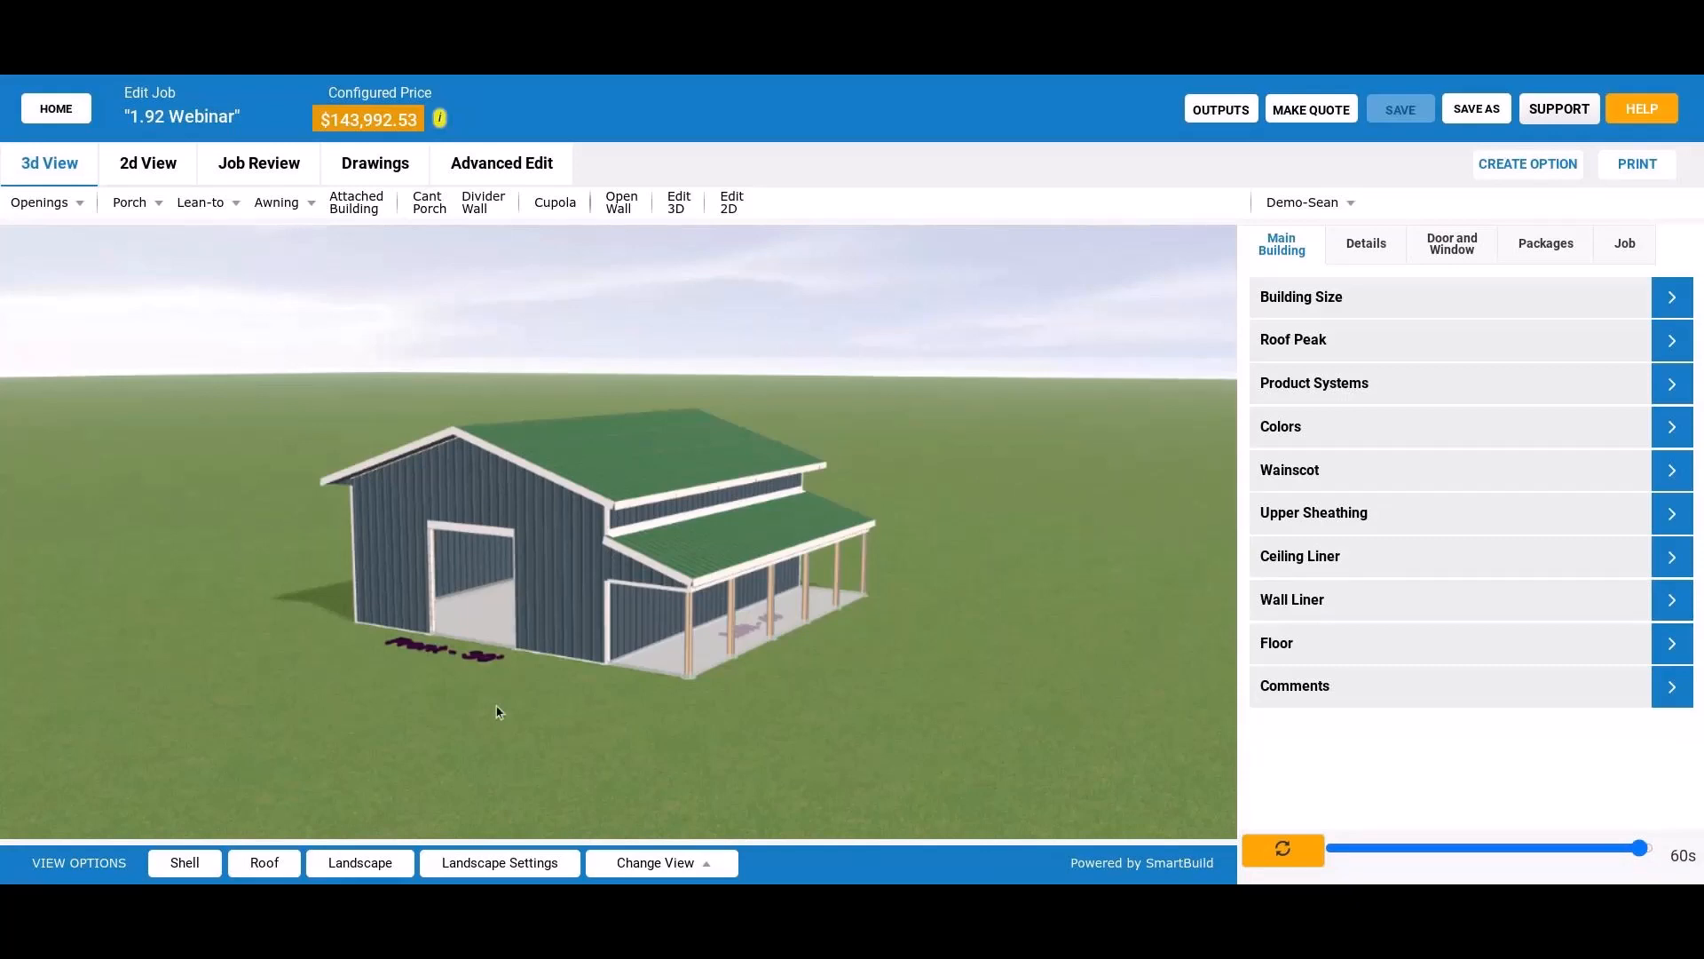
pyautogui.moveTo(498, 712); pyautogui.dragTo(1212, 754)
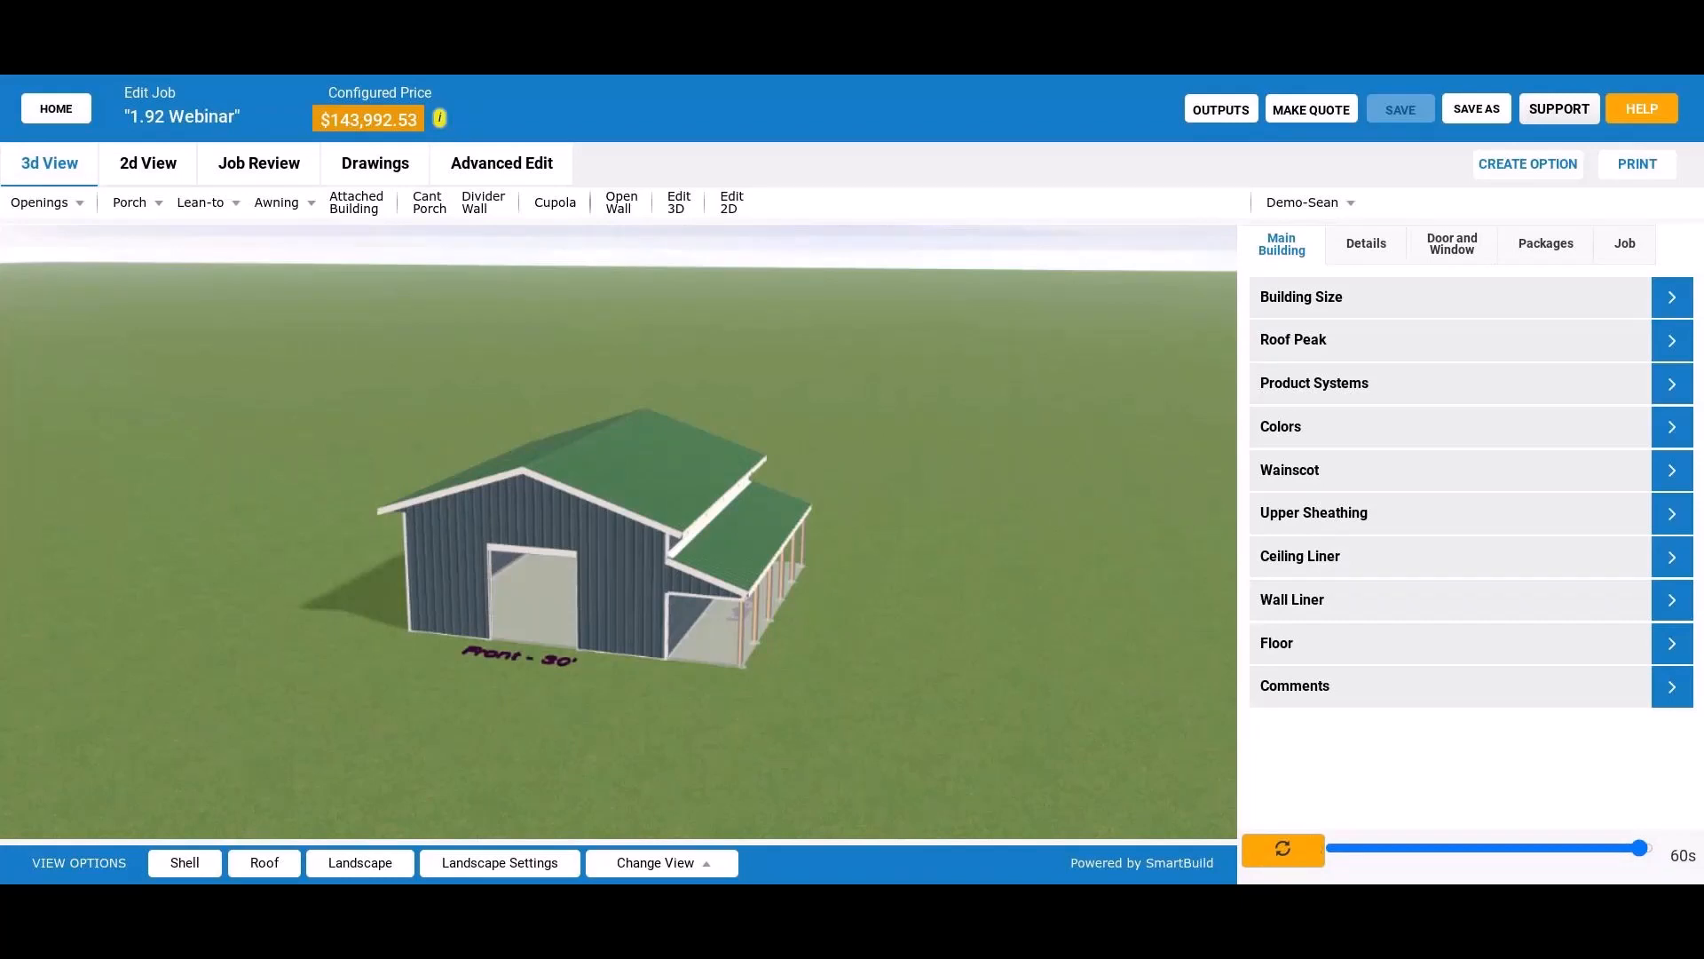
pyautogui.click(1302, 860)
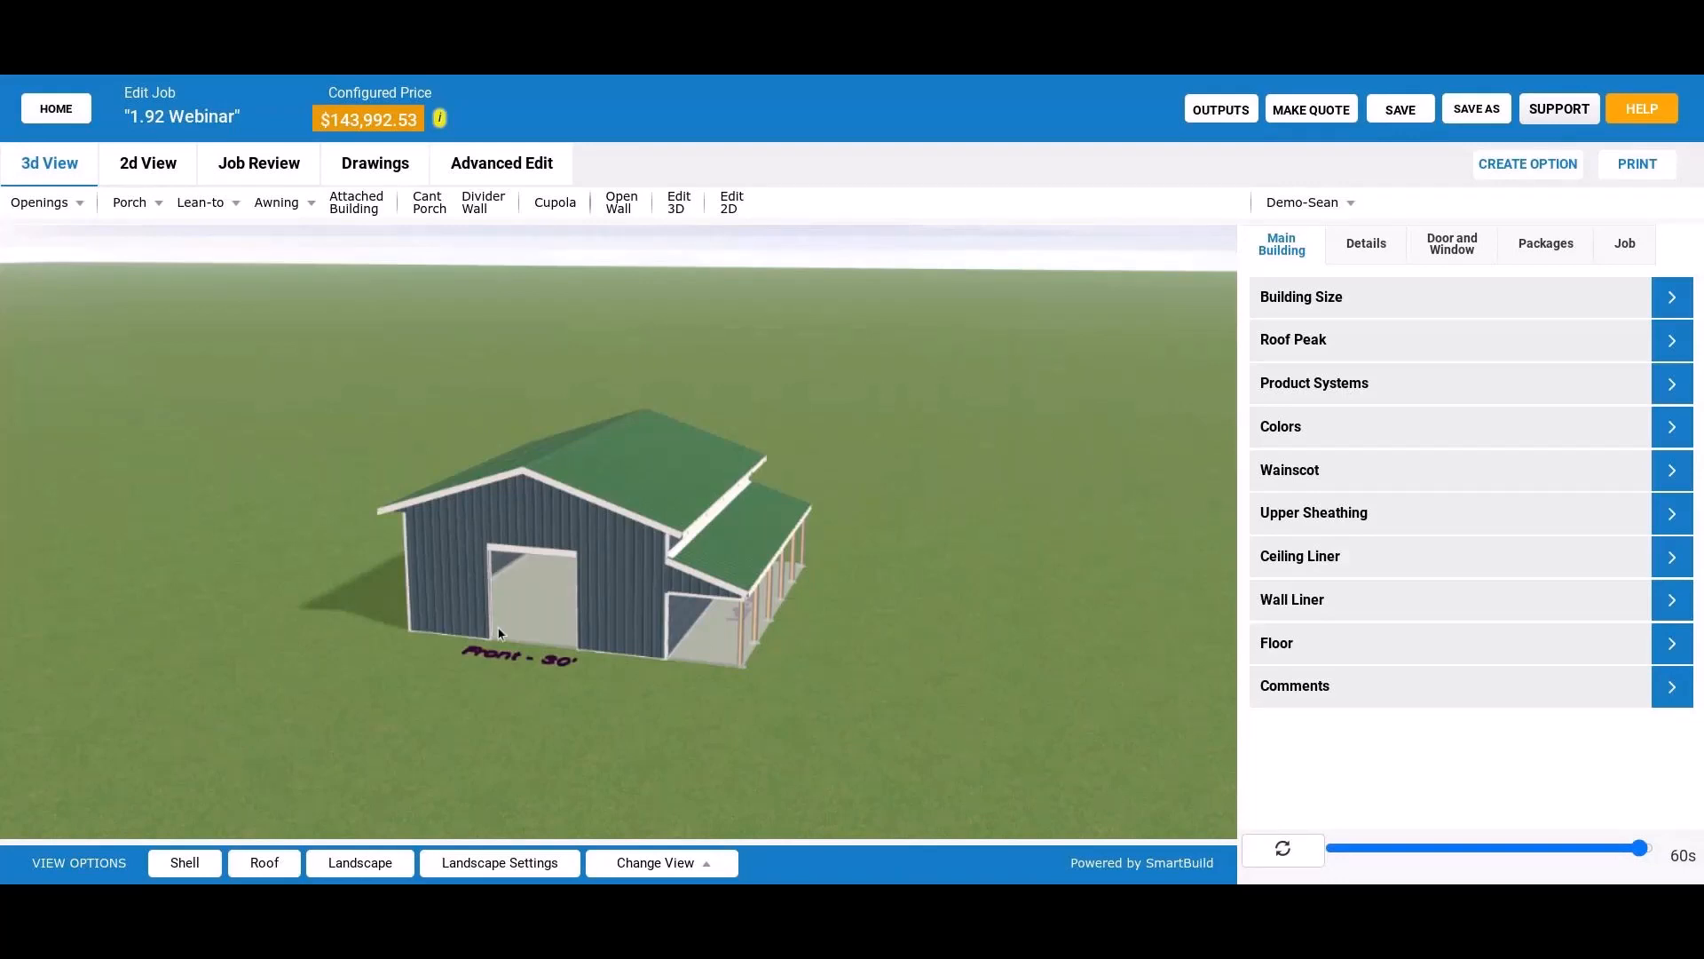
# Step: Examine the 3D building from above, from the front and from below the floor, including the lean-to side
pyautogui.moveTo(500, 633); pyautogui.dragTo(493, 666)
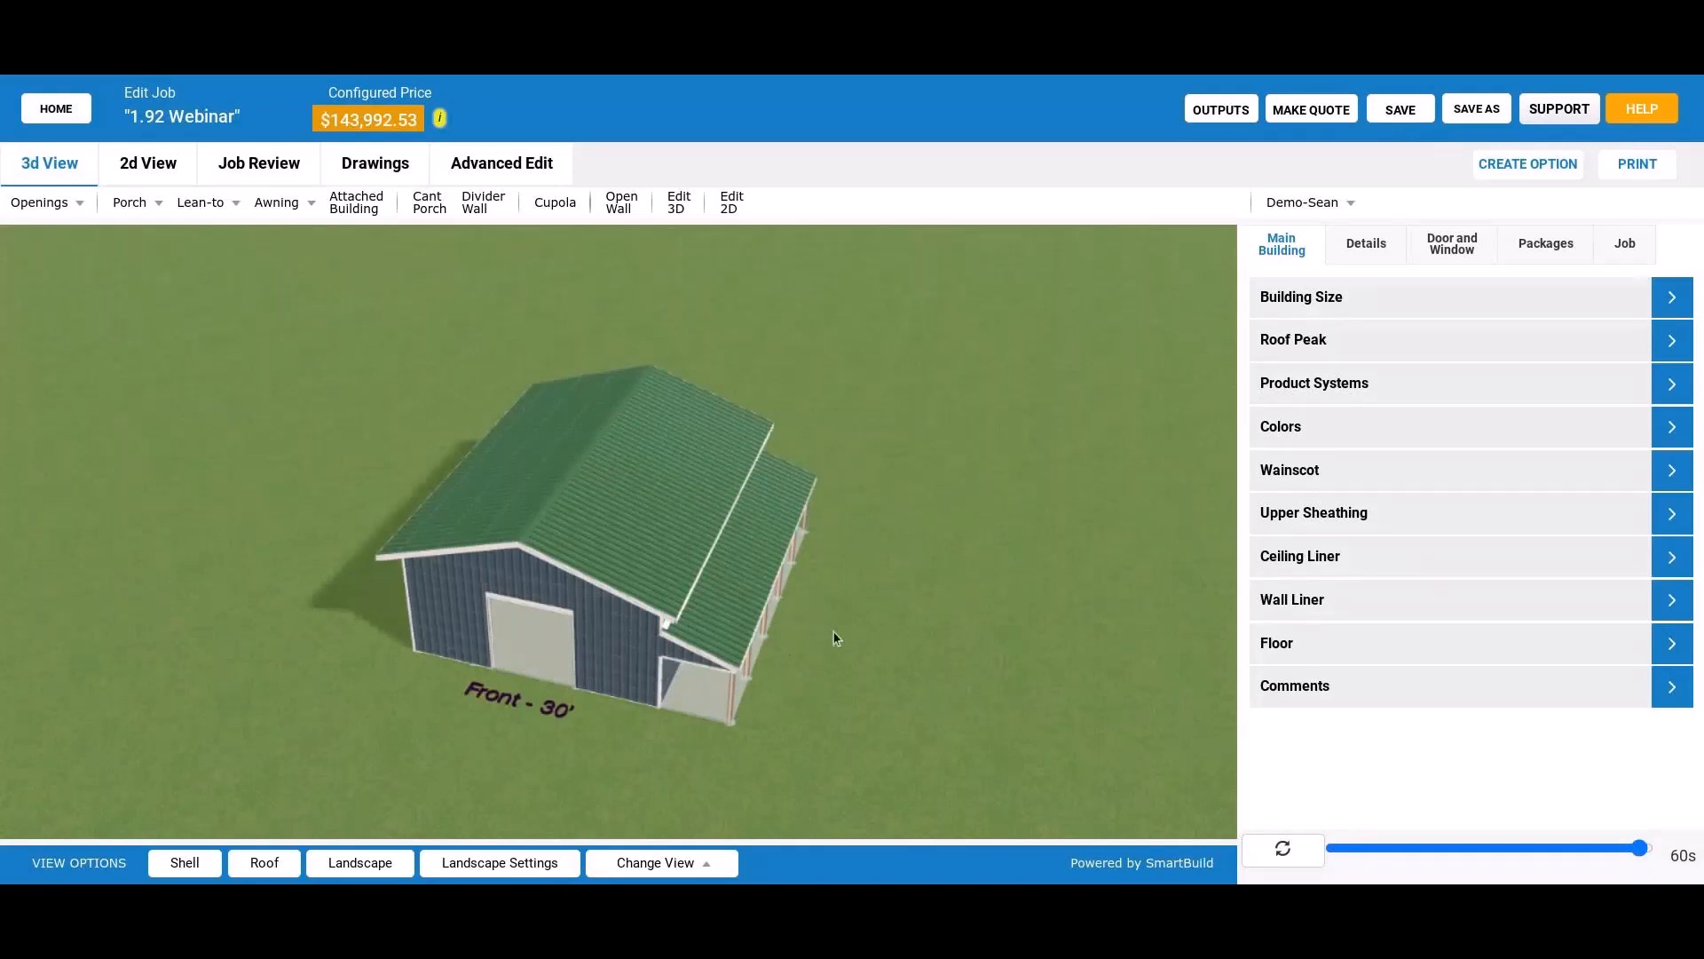
pyautogui.moveTo(834, 638); pyautogui.dragTo(832, 611)
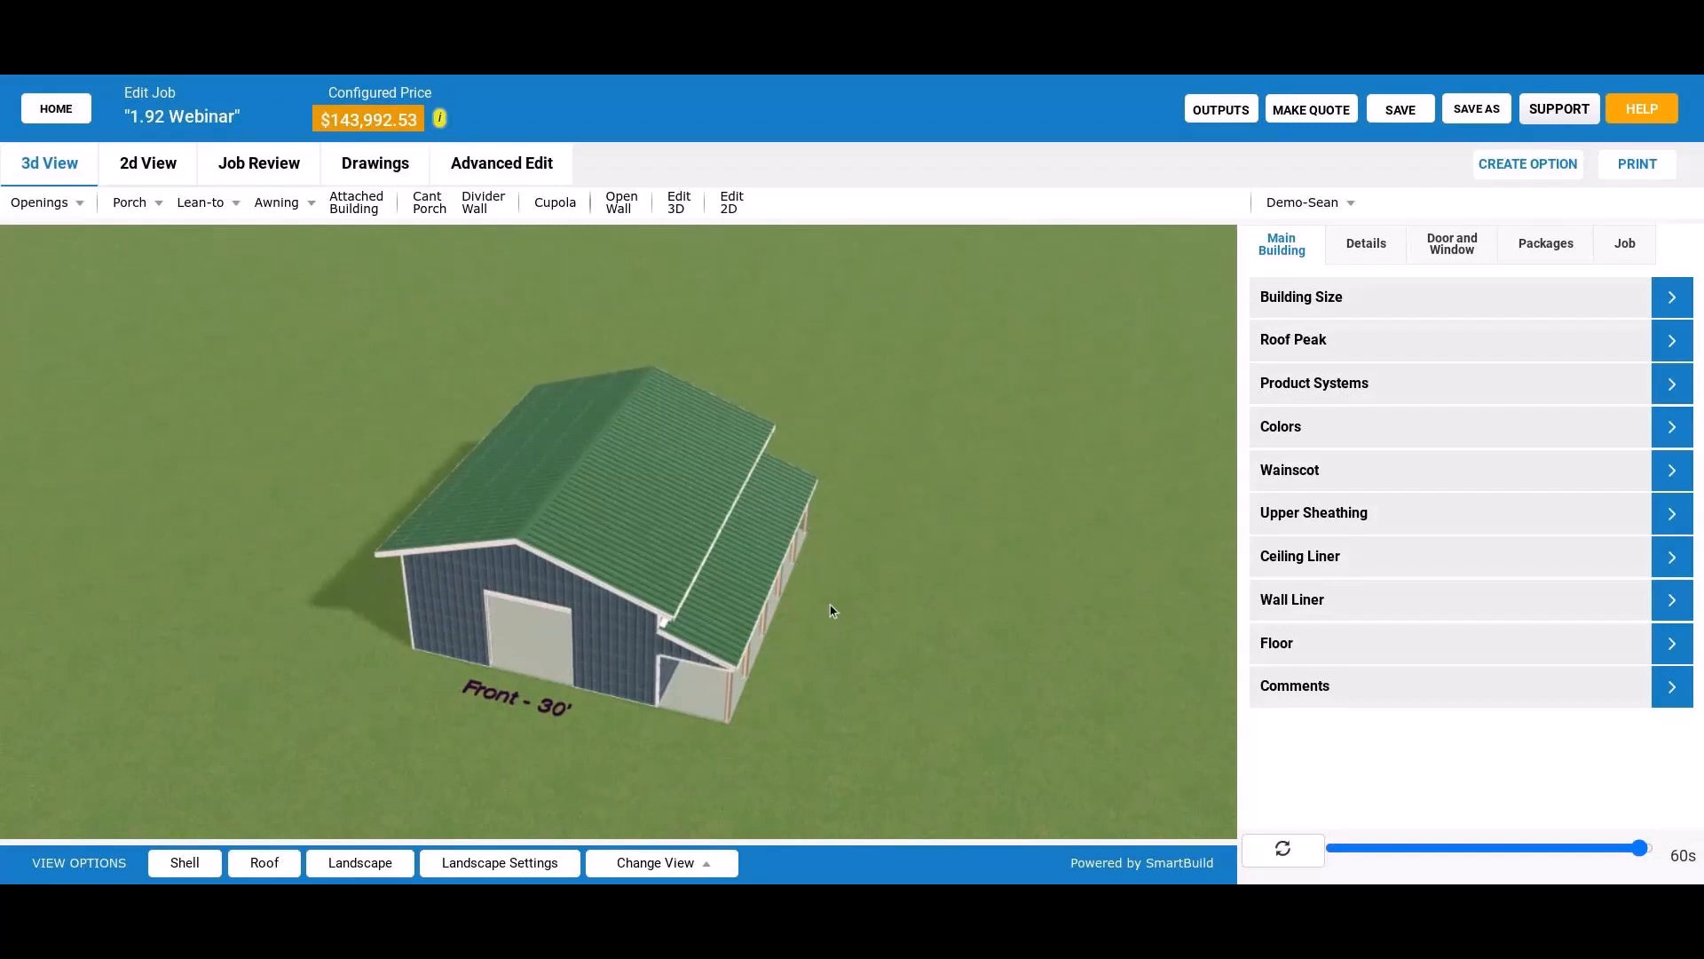
pyautogui.moveTo(832, 610); pyautogui.dragTo(834, 585)
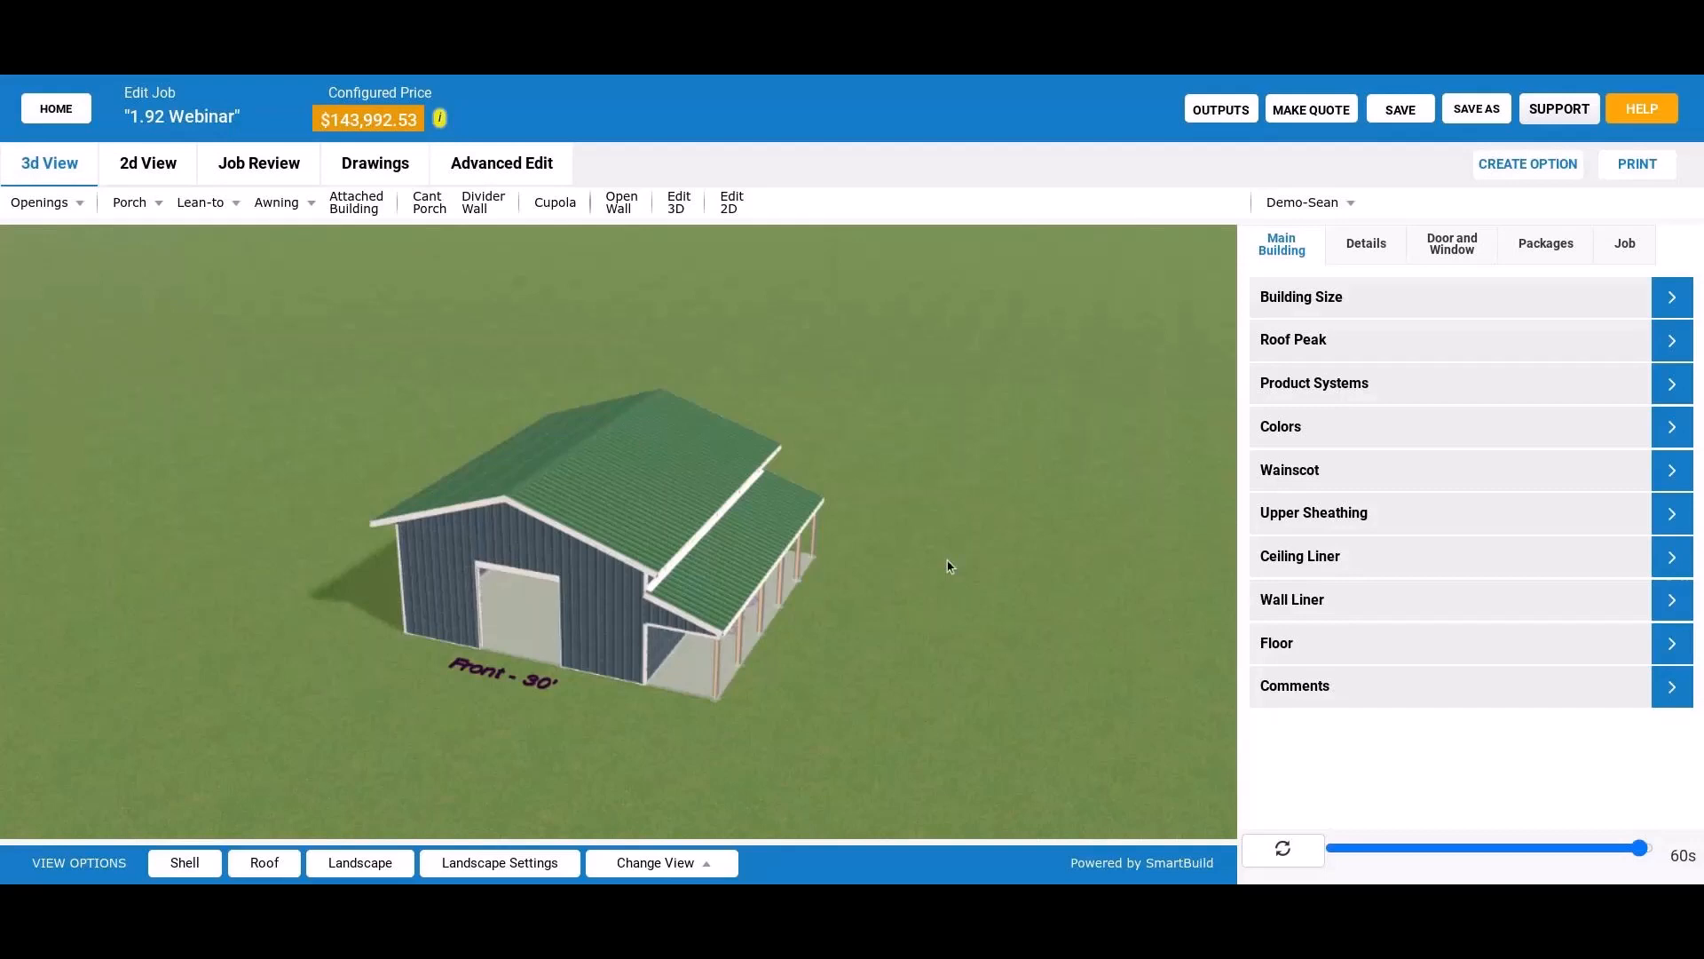
pyautogui.moveTo(947, 561); pyautogui.dragTo(1016, 543)
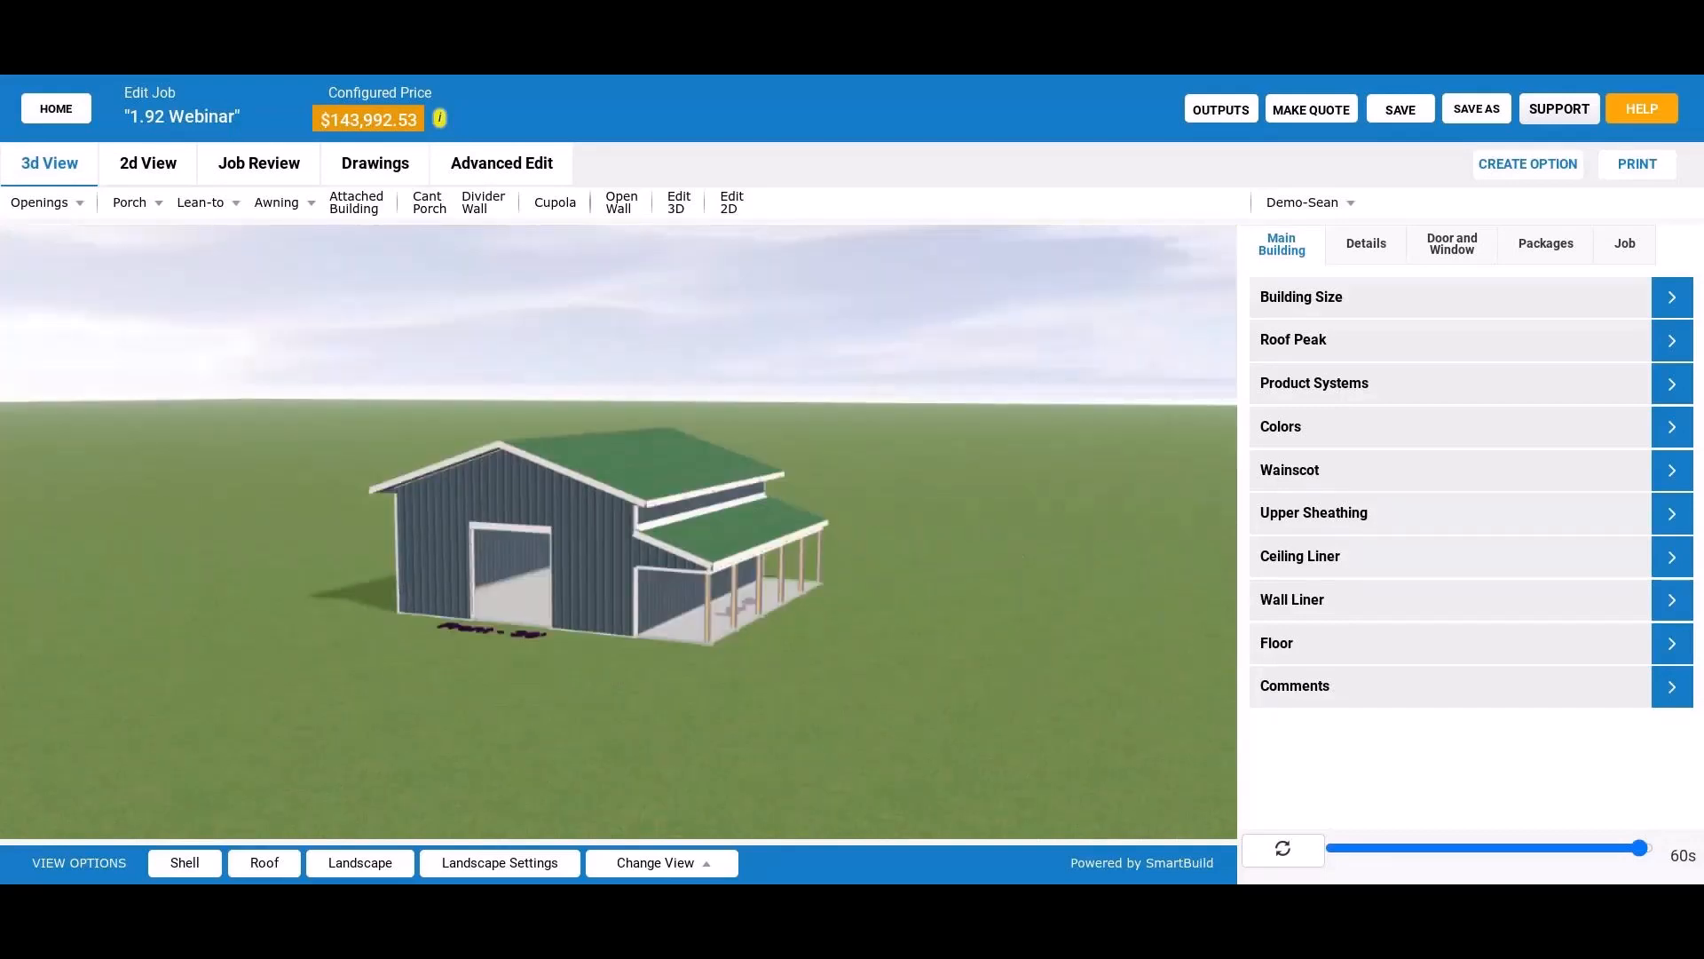
pyautogui.moveTo(795, 694); pyautogui.dragTo(833, 655)
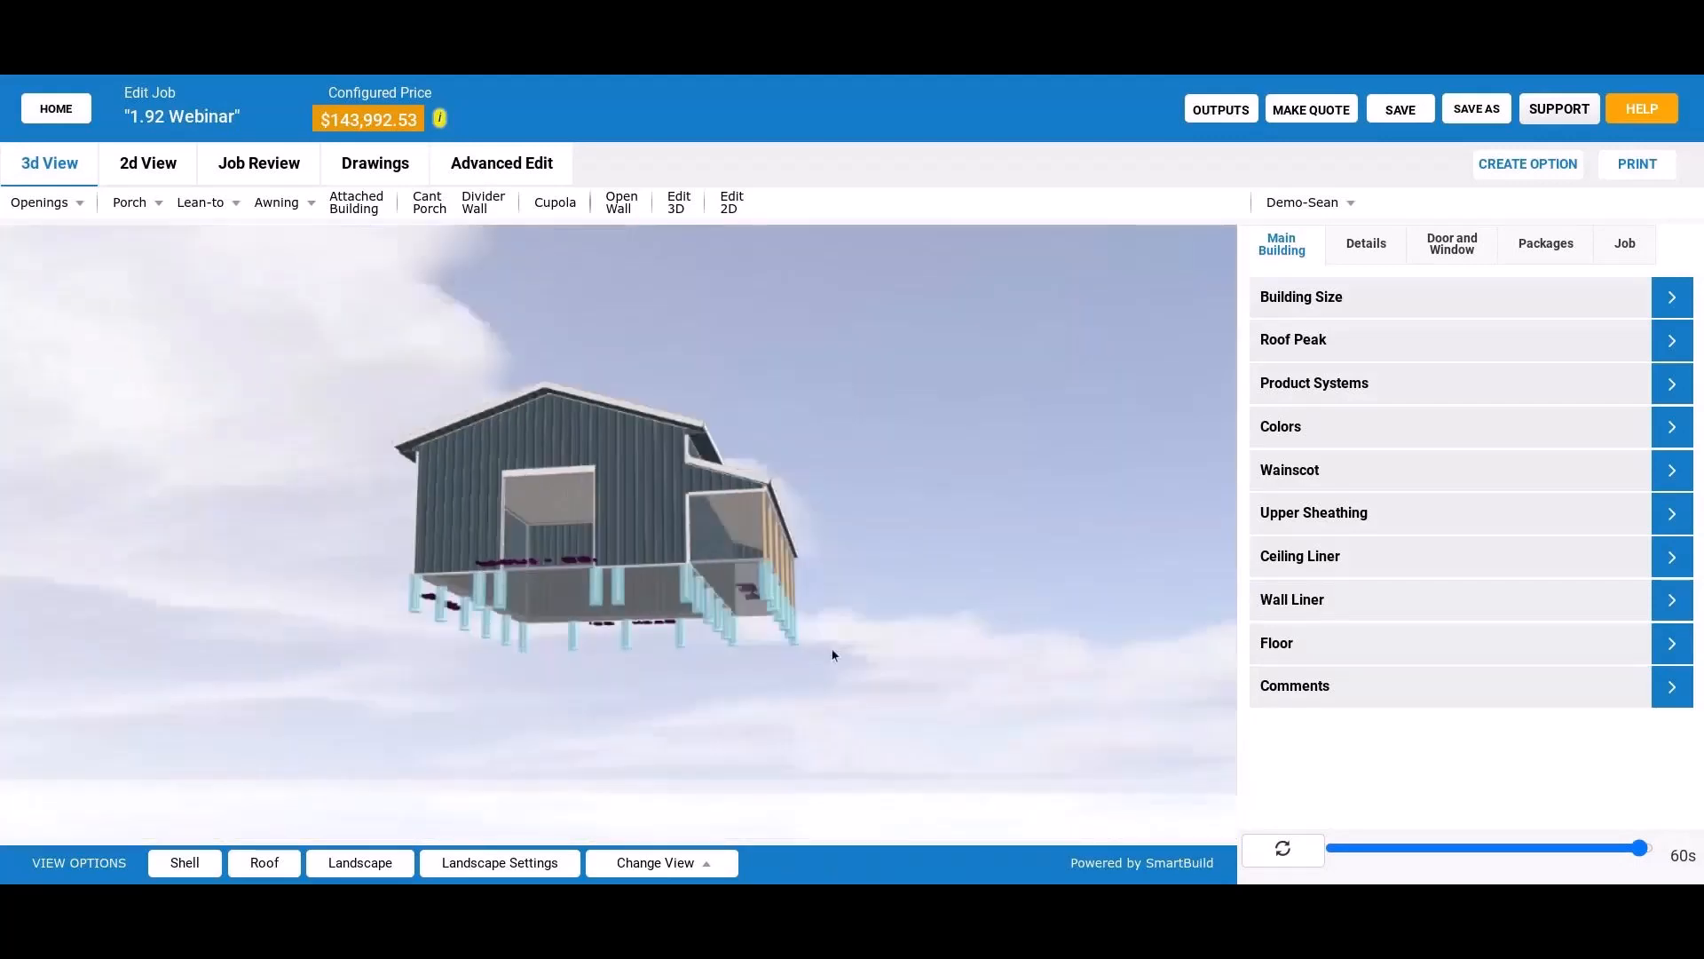
pyautogui.moveTo(832, 655); pyautogui.dragTo(753, 664)
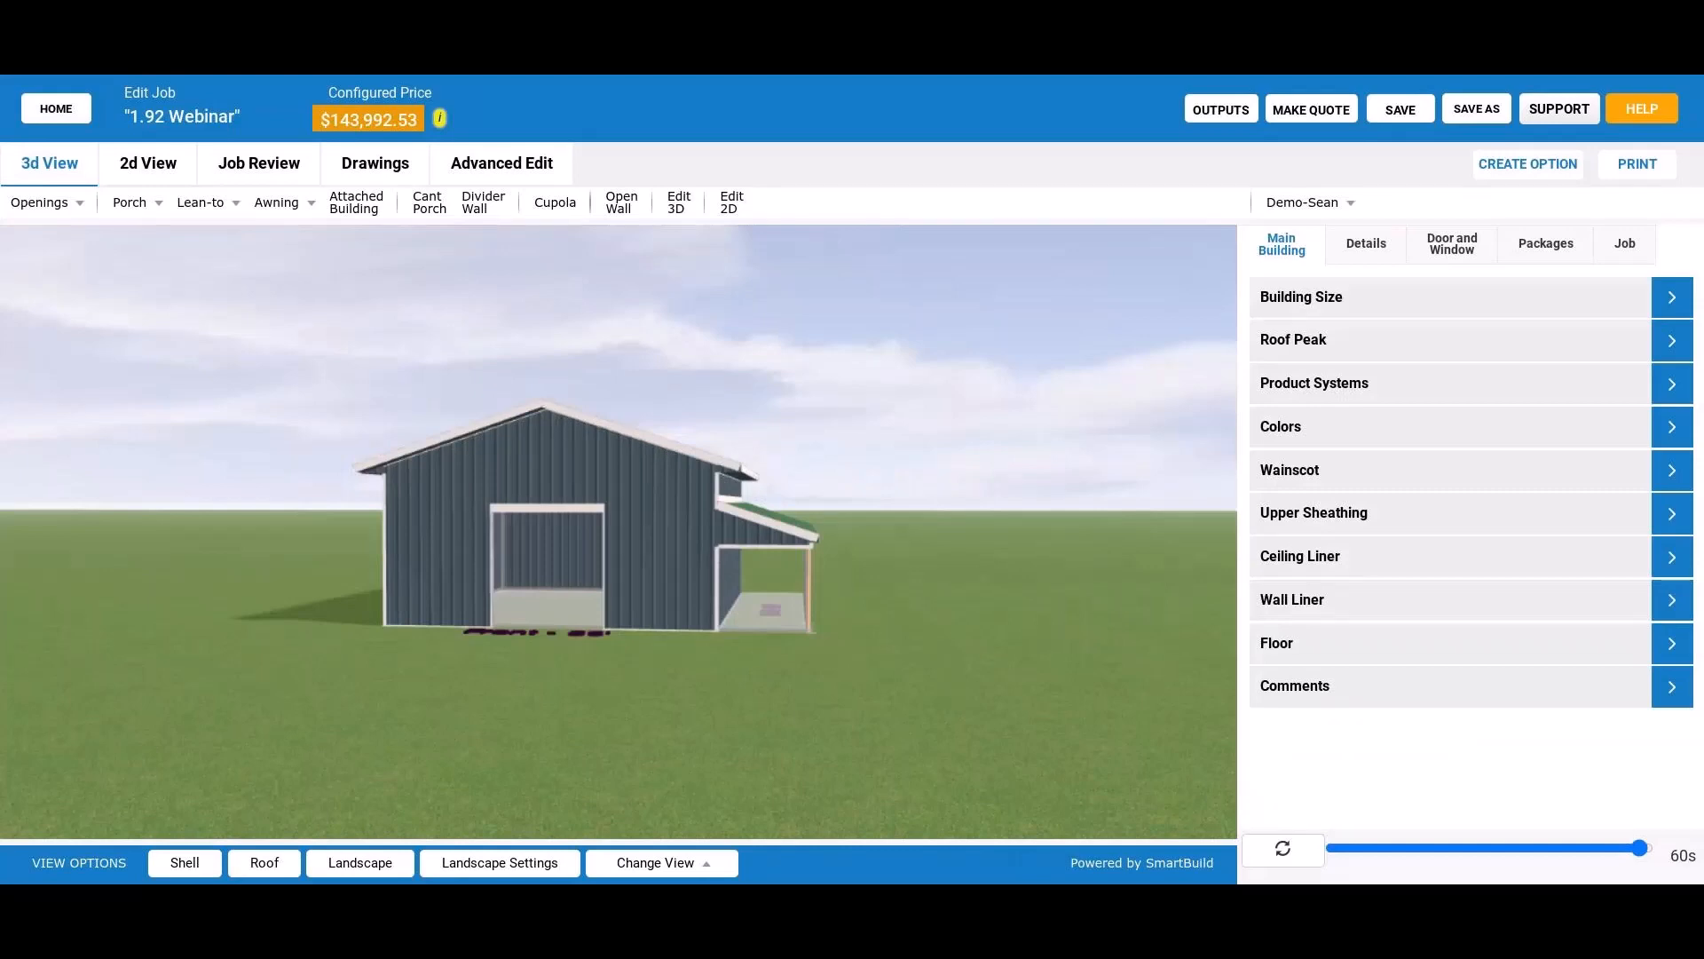
pyautogui.moveTo(688, 524); pyautogui.dragTo(684, 569)
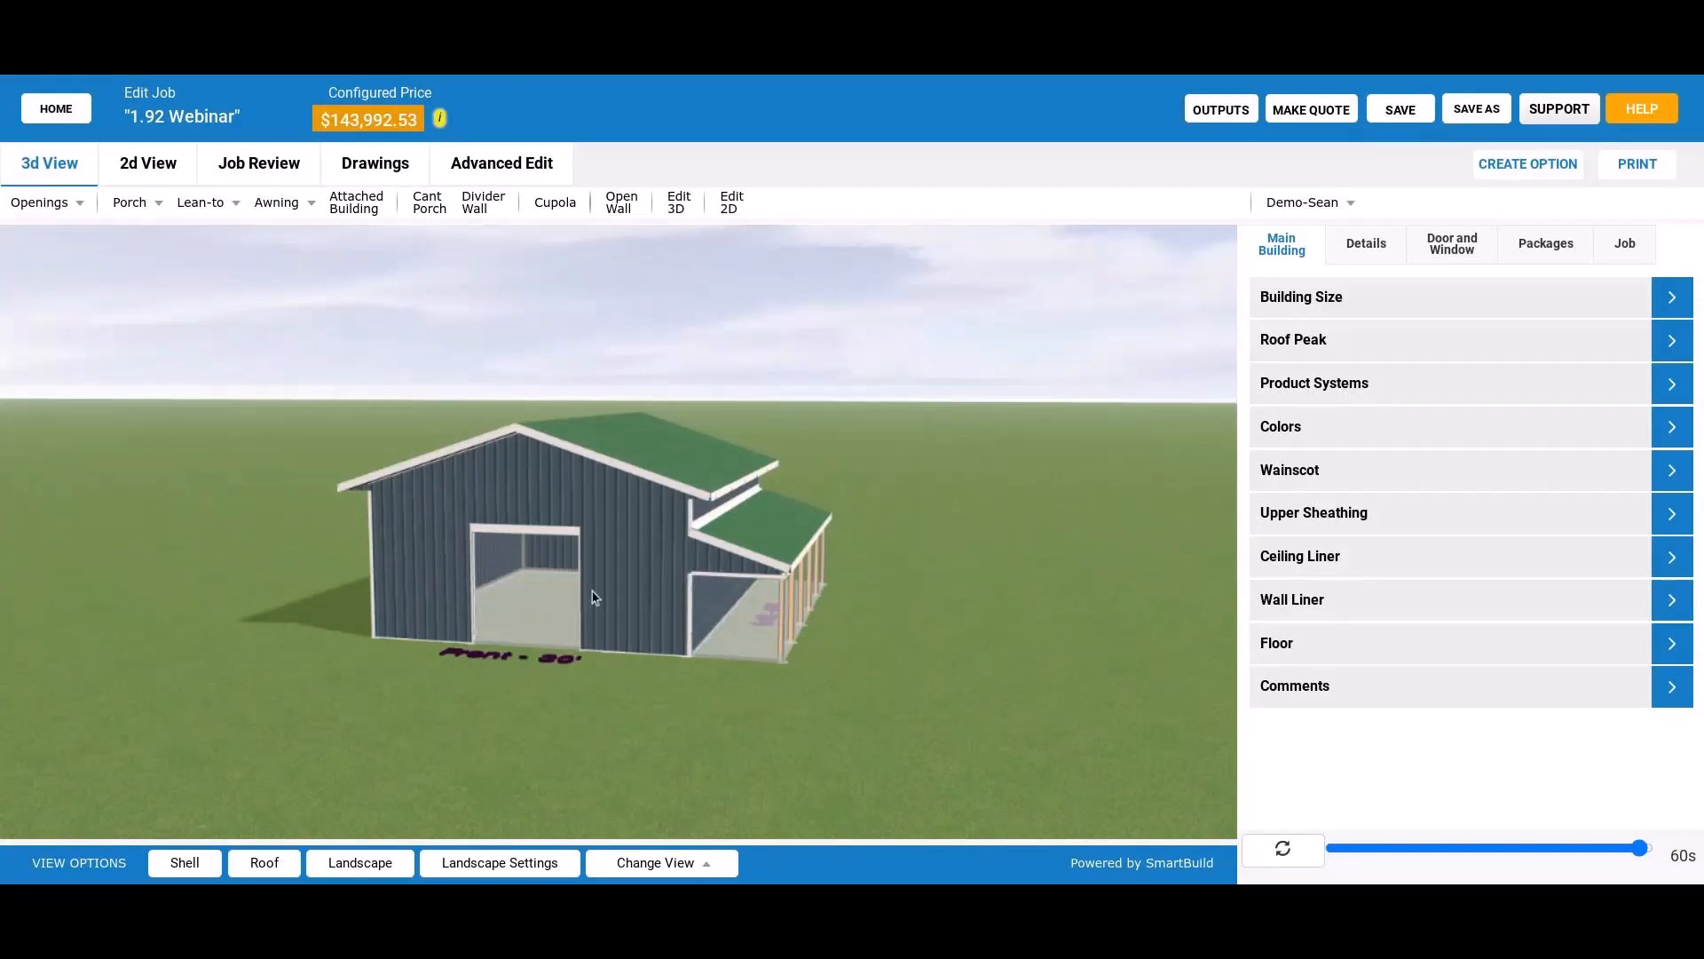
# Step: Review the job's Framing material list and return to the 3D model of the building
pyautogui.click(259, 163)
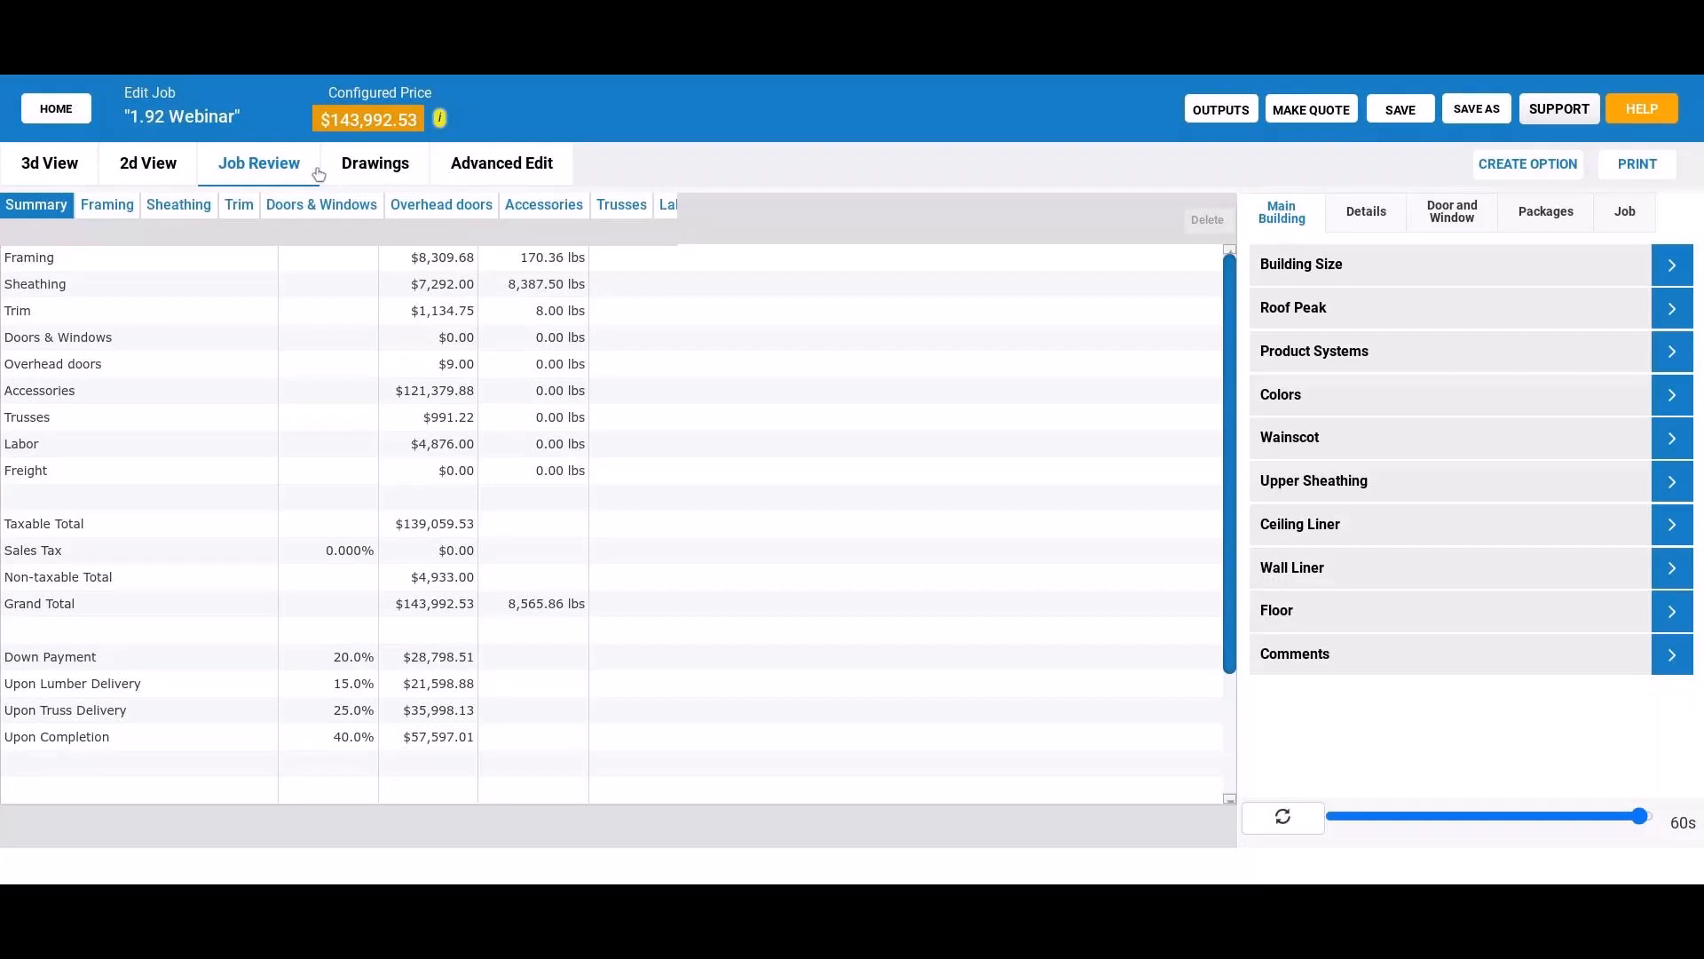
pyautogui.click(108, 205)
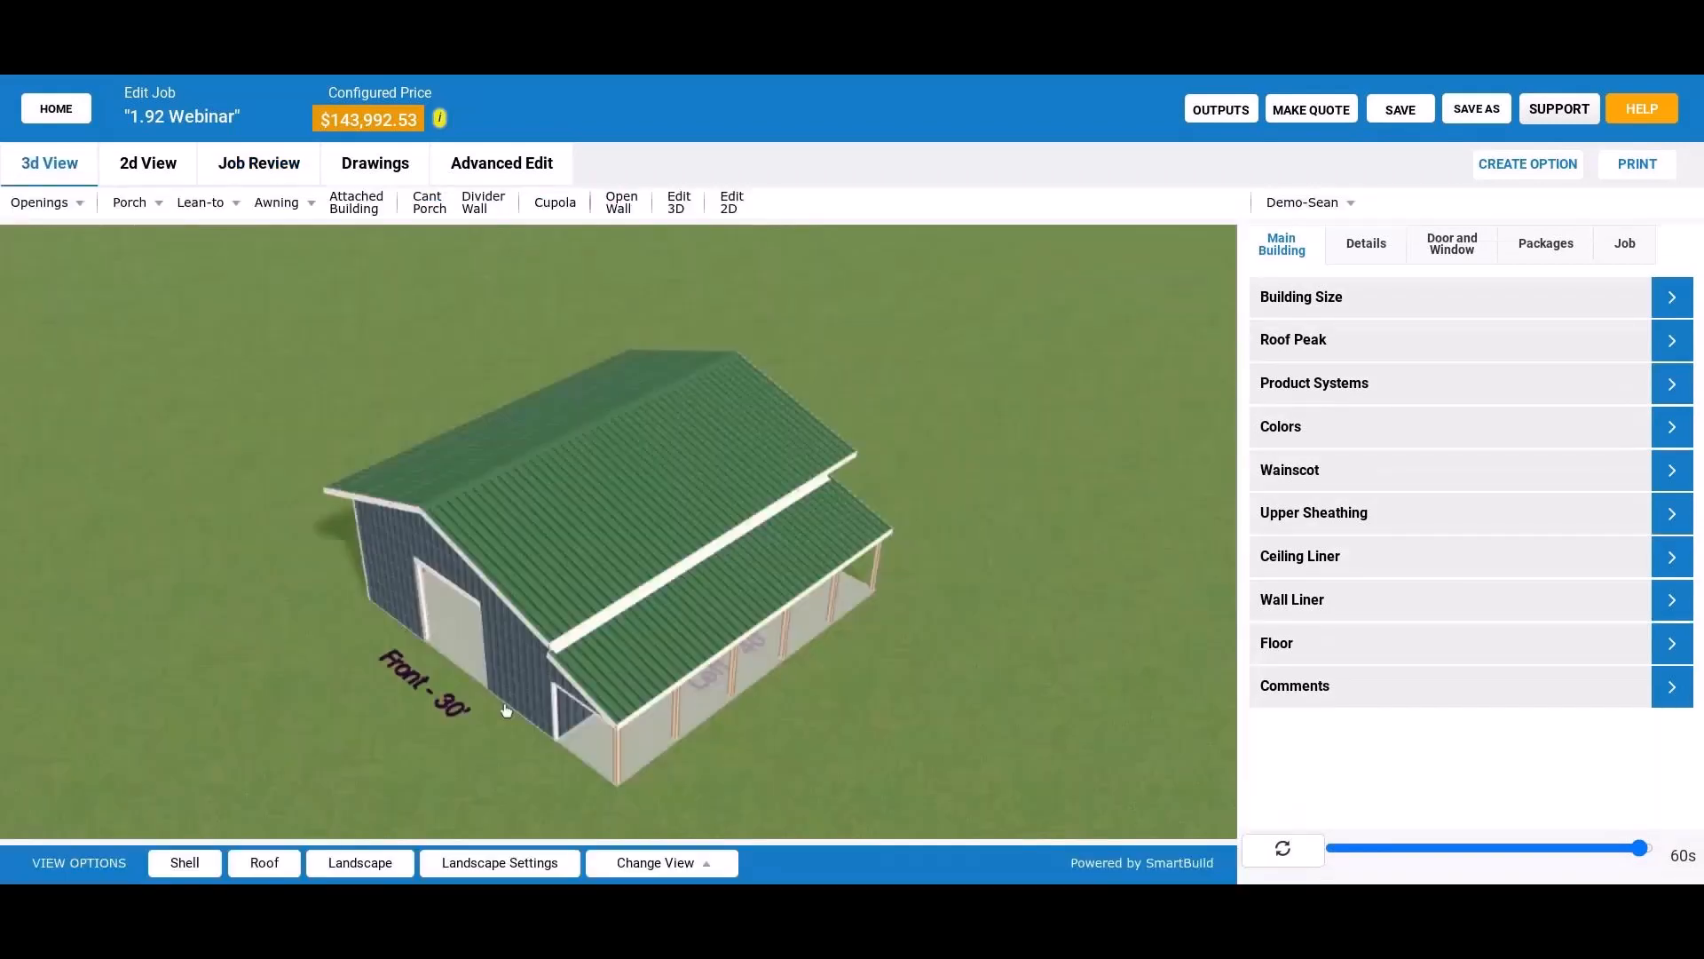
pyautogui.click(274, 173)
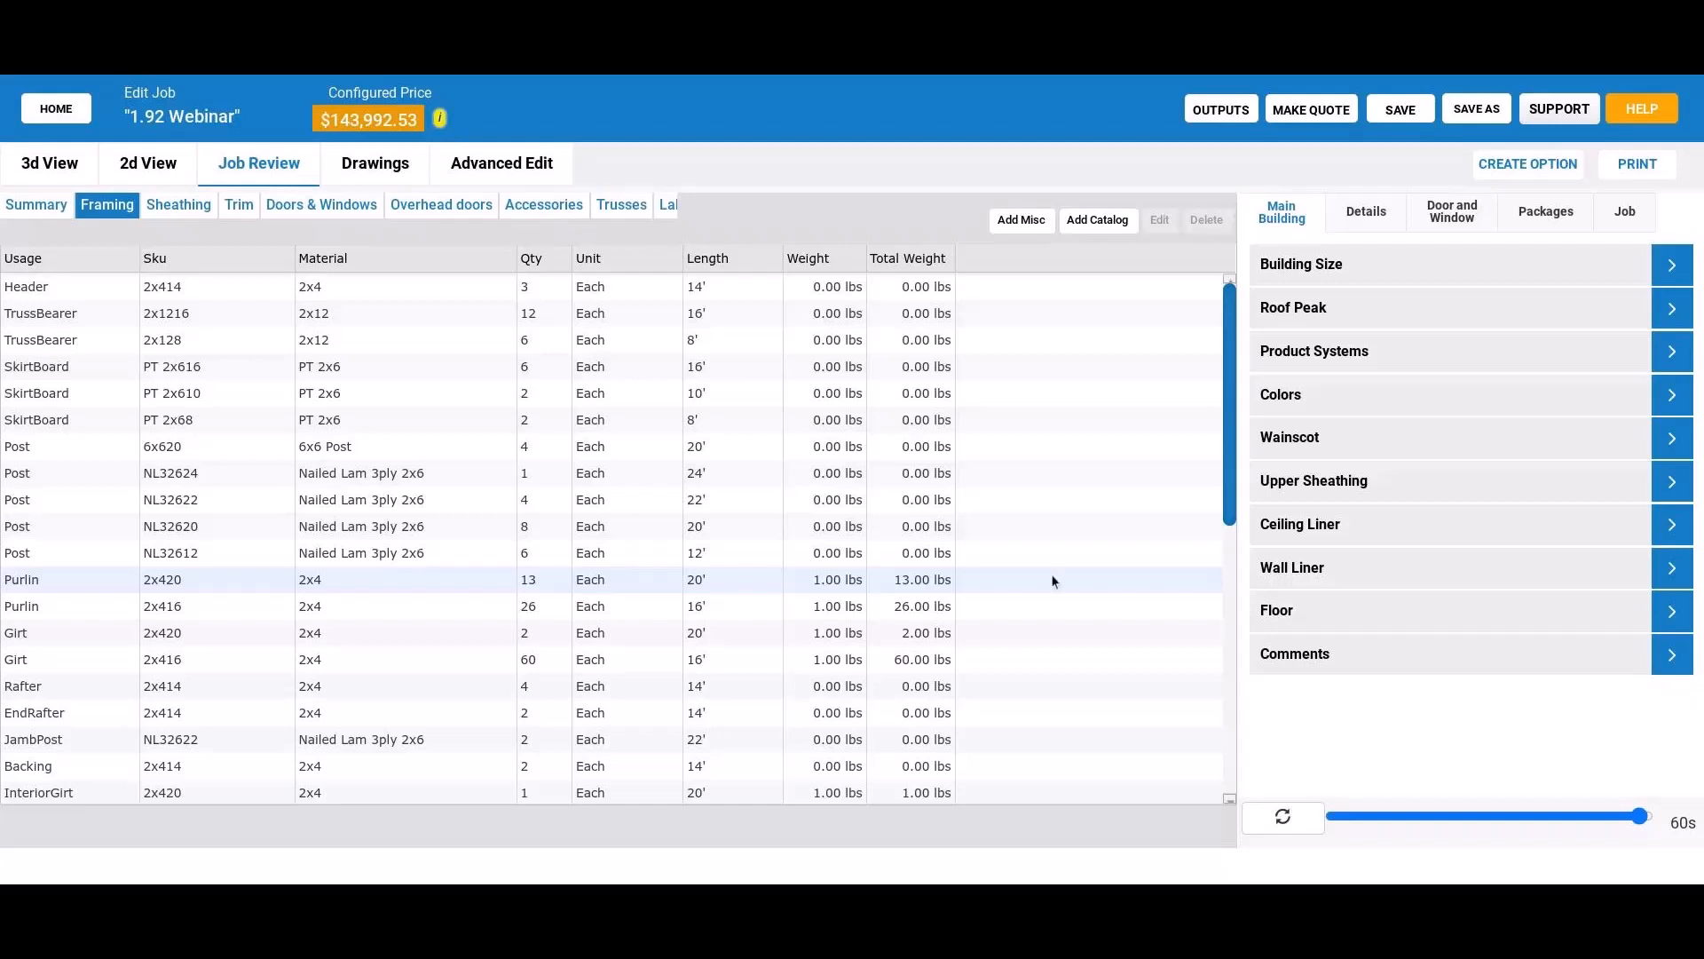
pyautogui.click(63, 178)
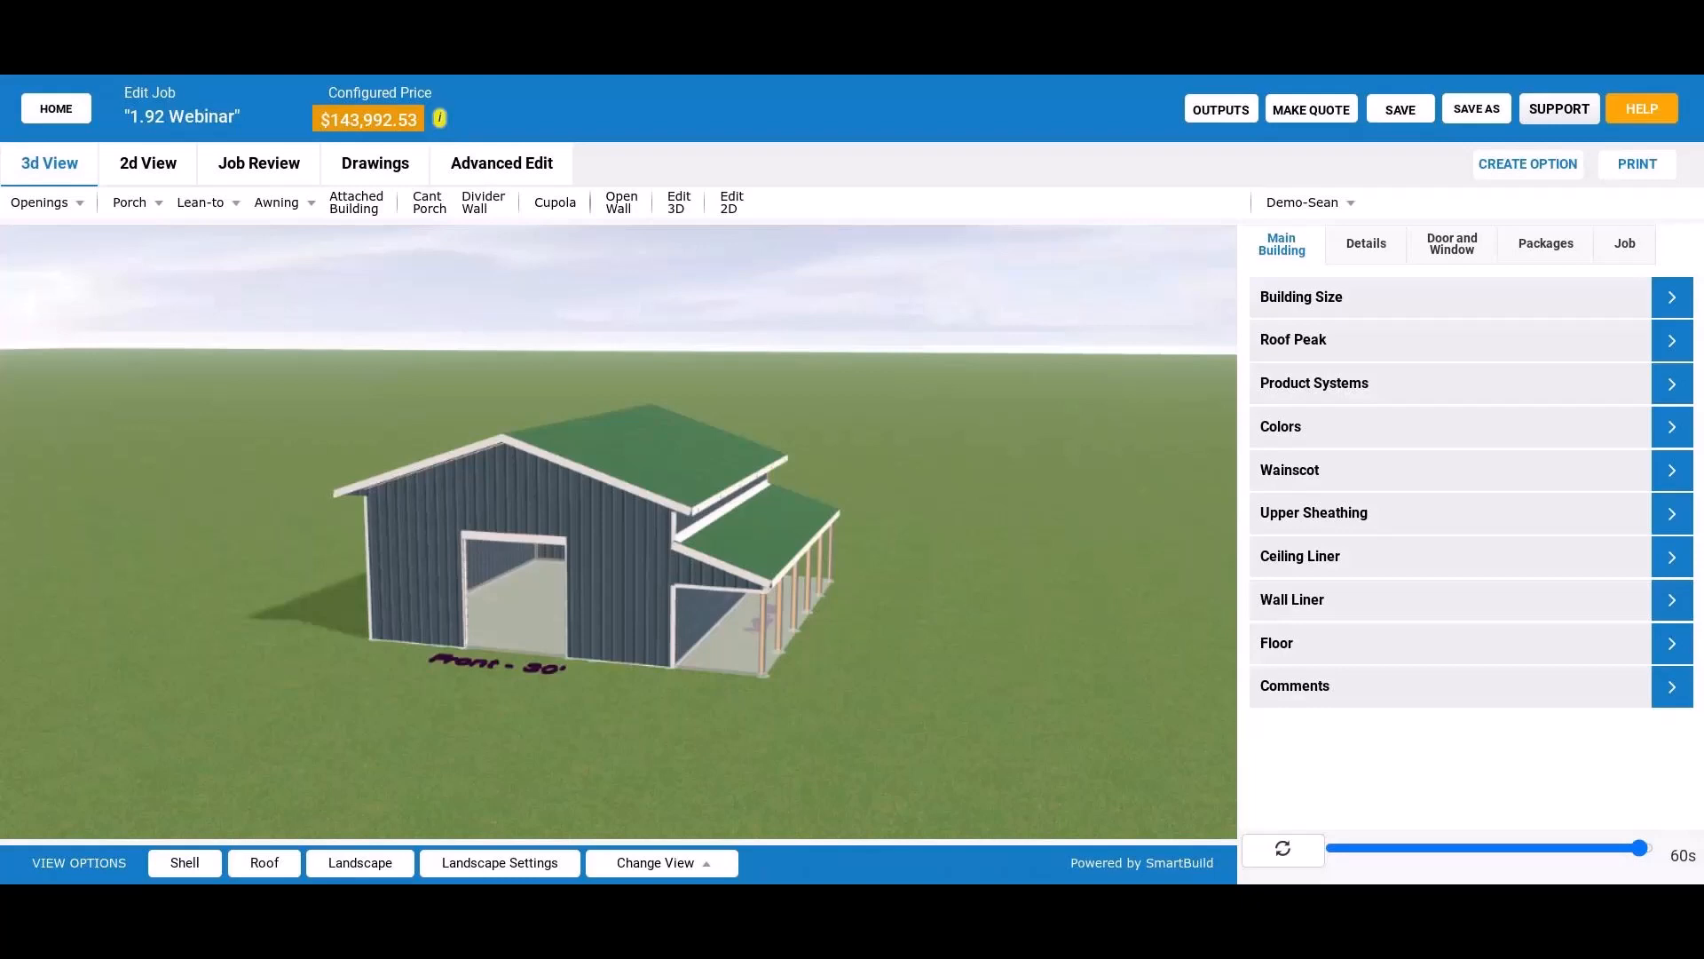
pyautogui.moveTo(619, 533); pyautogui.dragTo(612, 484)
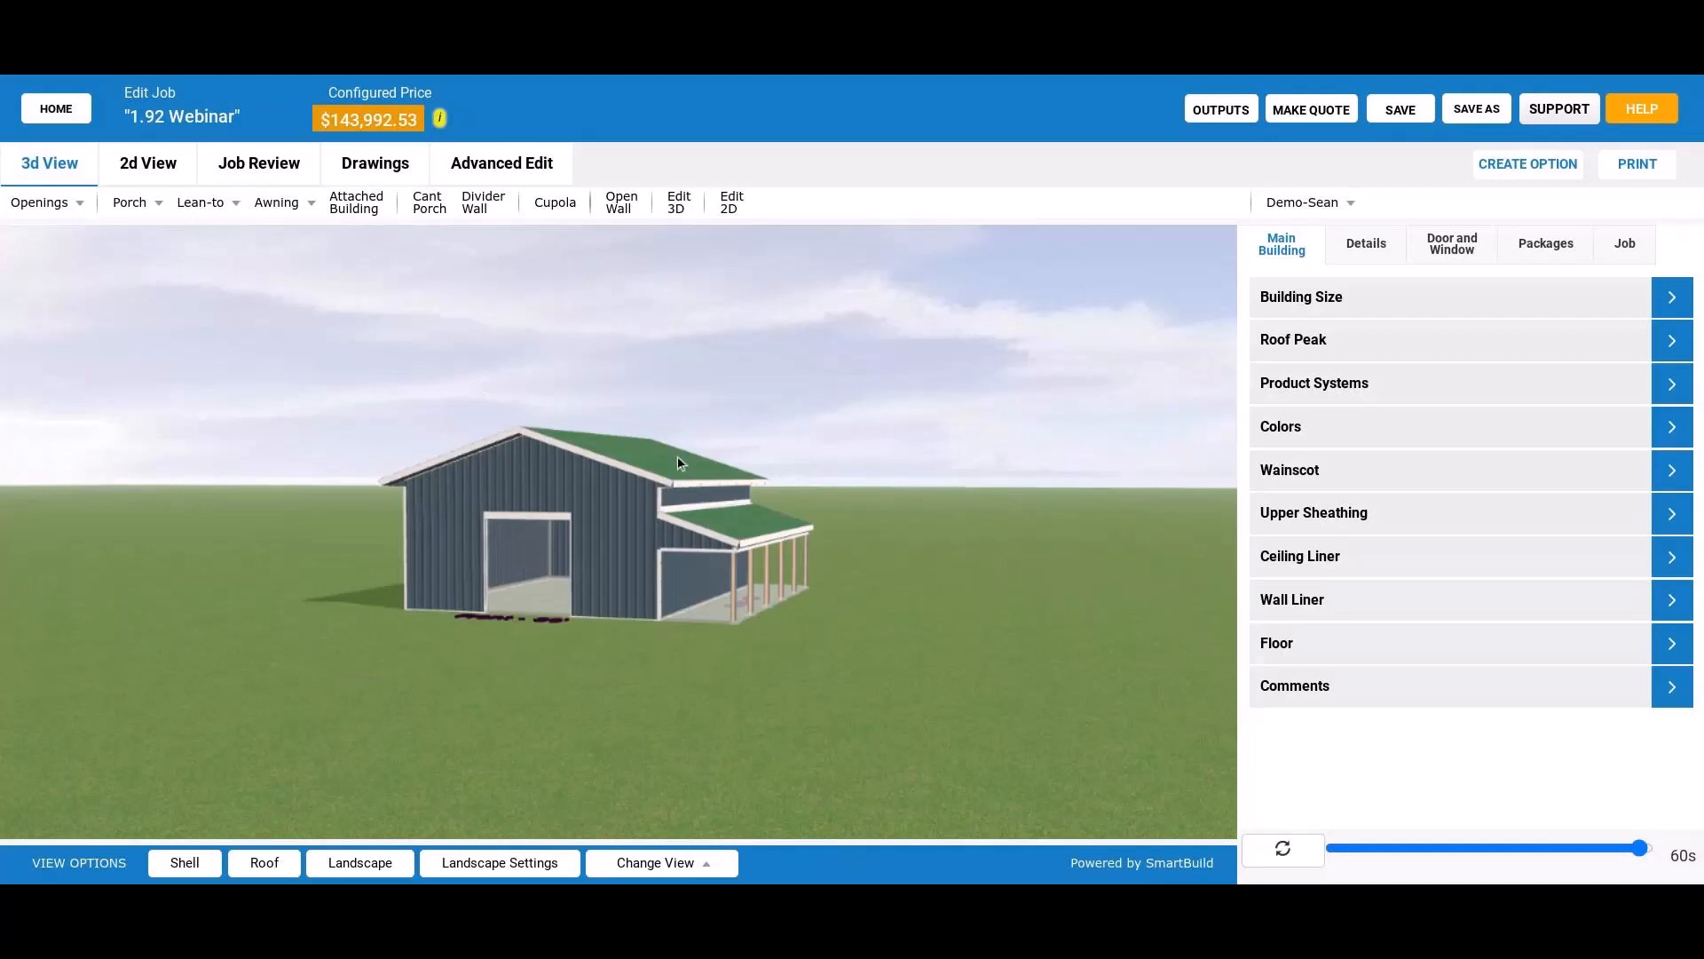
# Step: Open the sheathing drawing of gable wall EXT-4 from the wall layout and highlight its OpenTopOfWall trim piece T14
pyautogui.click(396, 175)
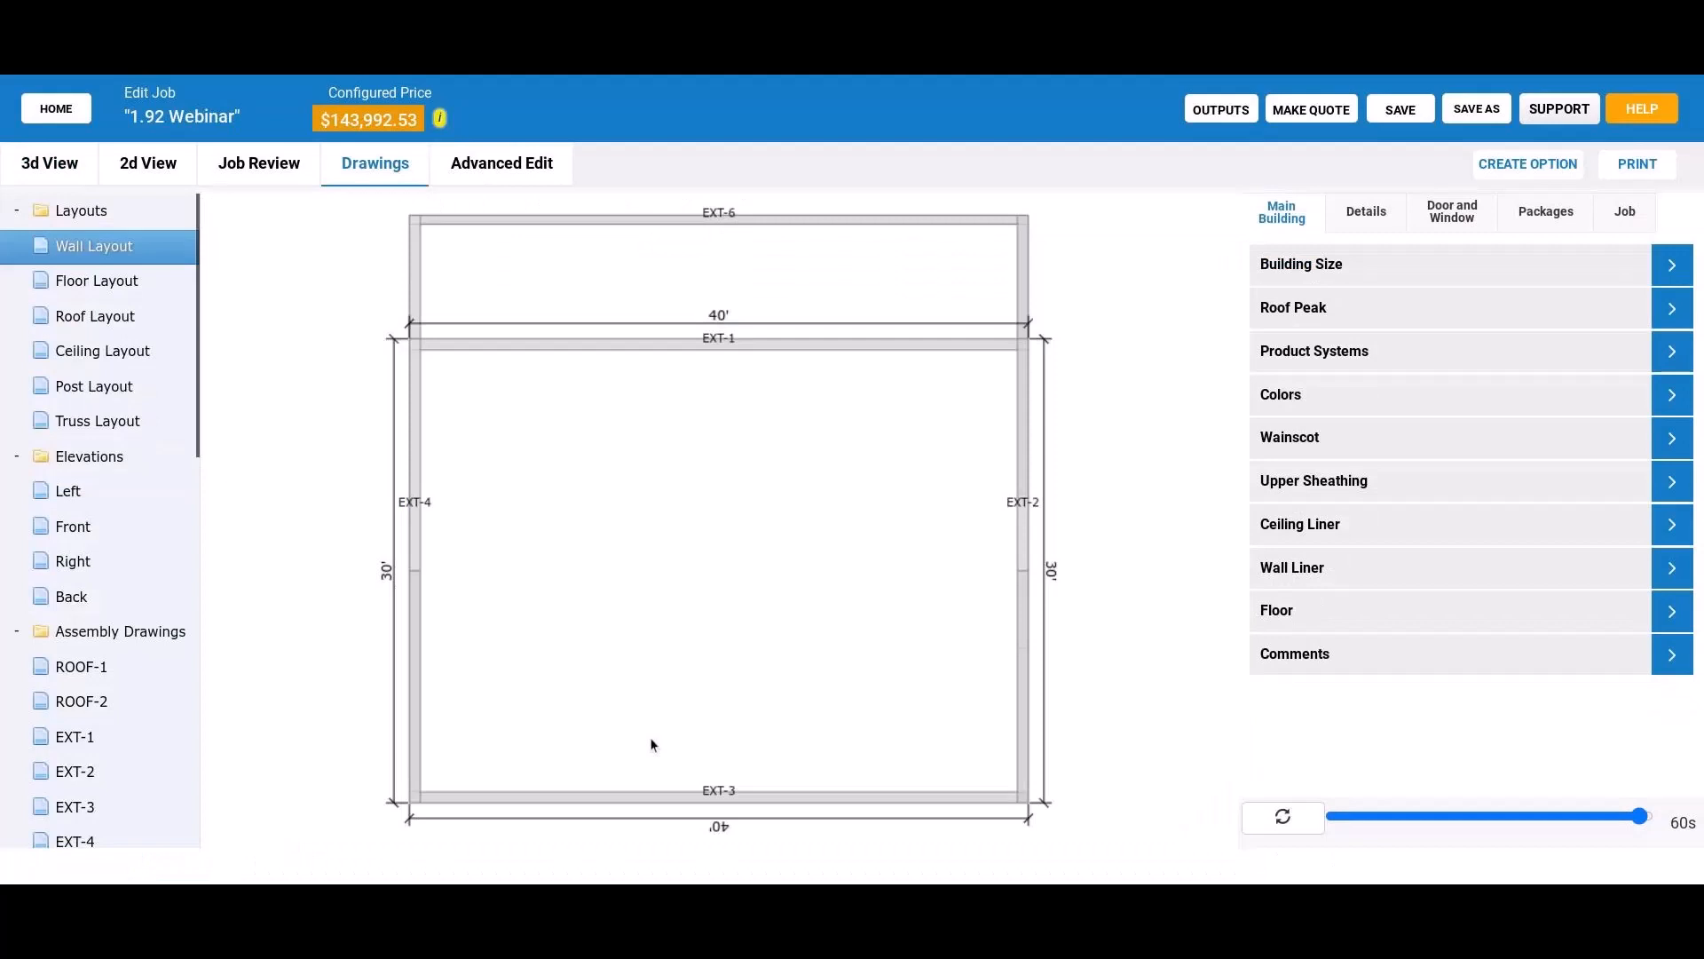
pyautogui.click(565, 619)
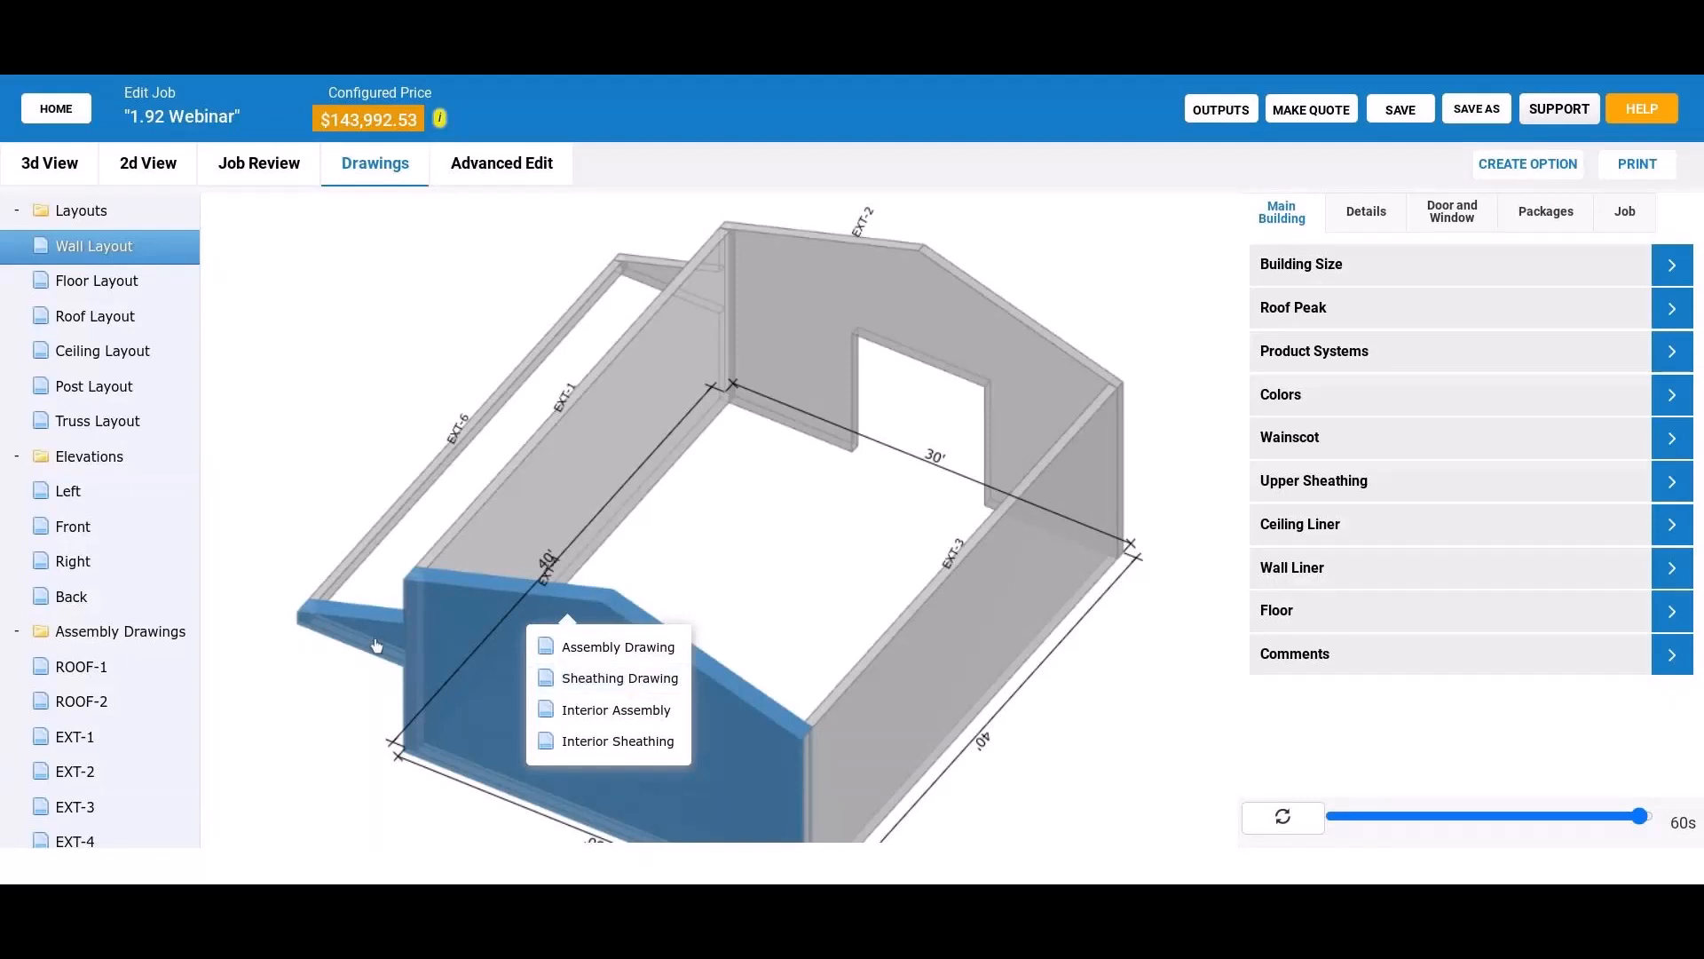
pyautogui.click(668, 678)
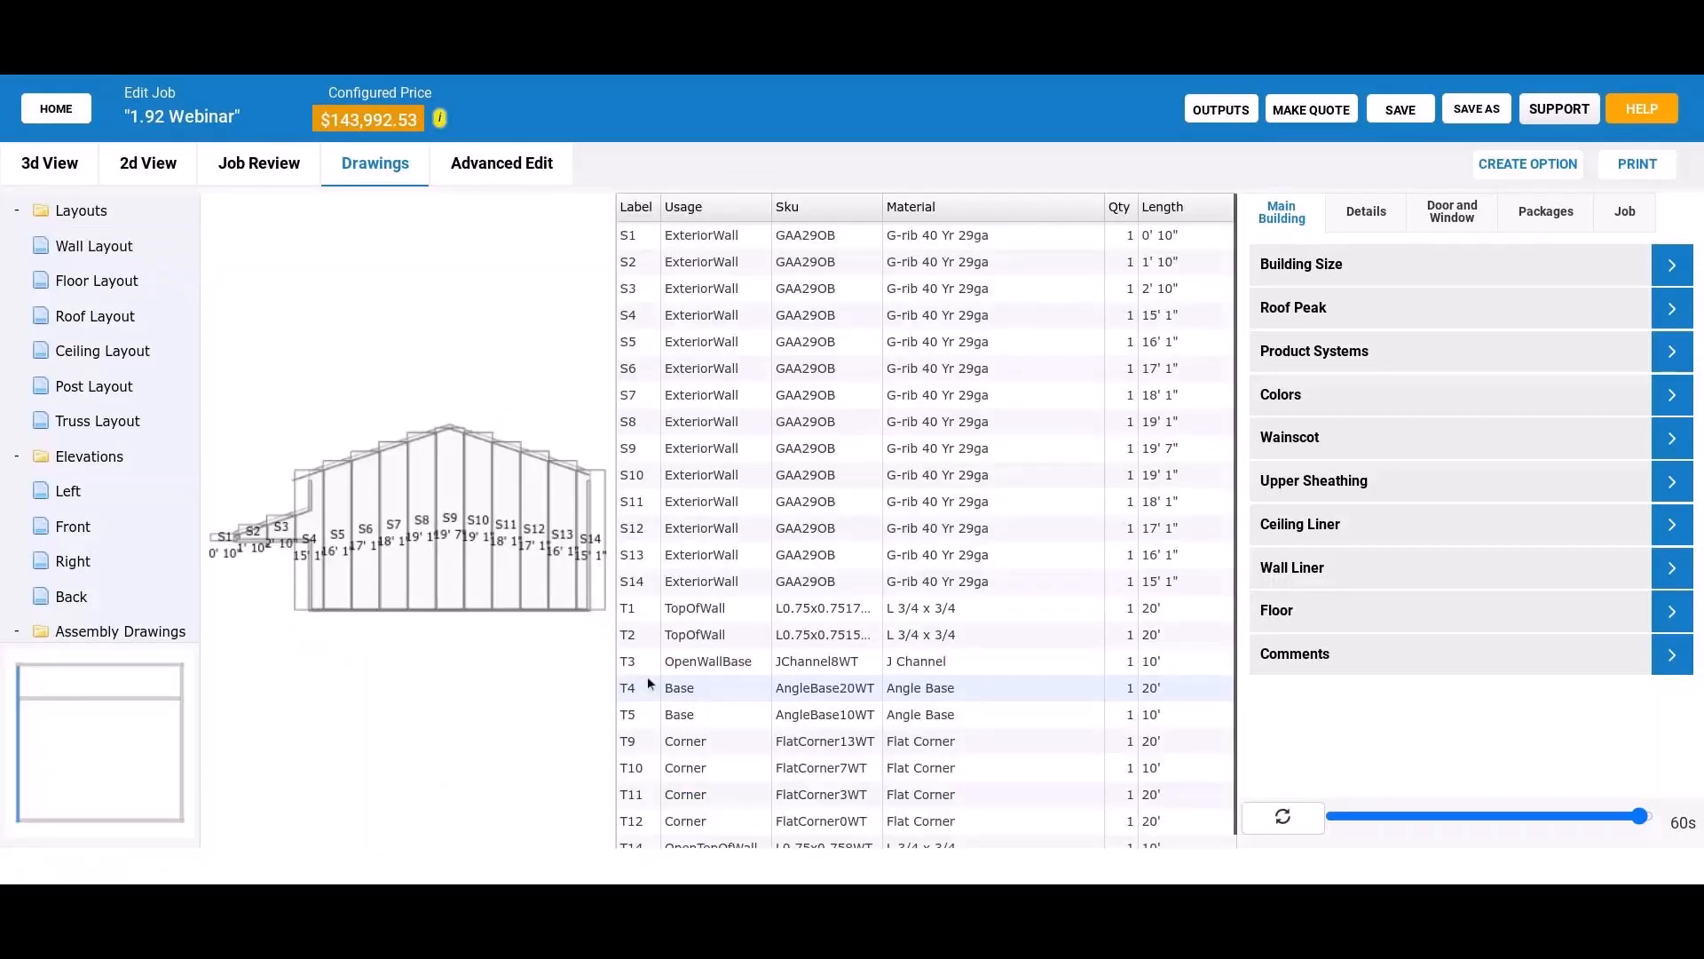
pyautogui.scroll(-1, 905, 478)
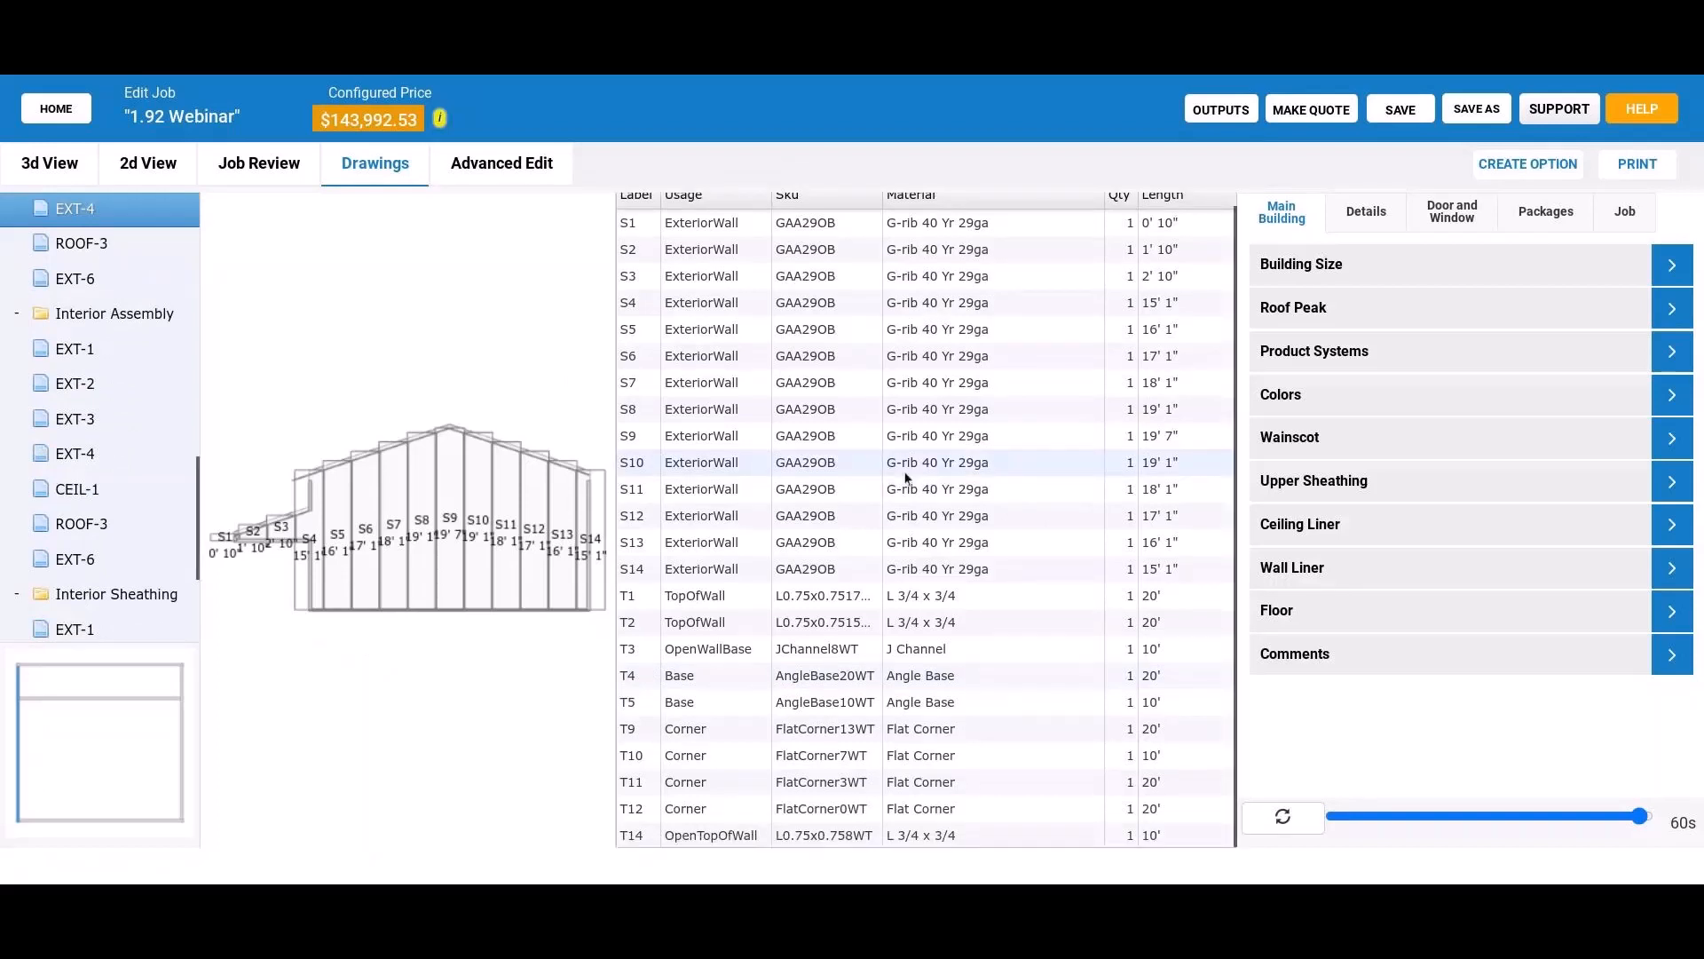
pyautogui.click(793, 836)
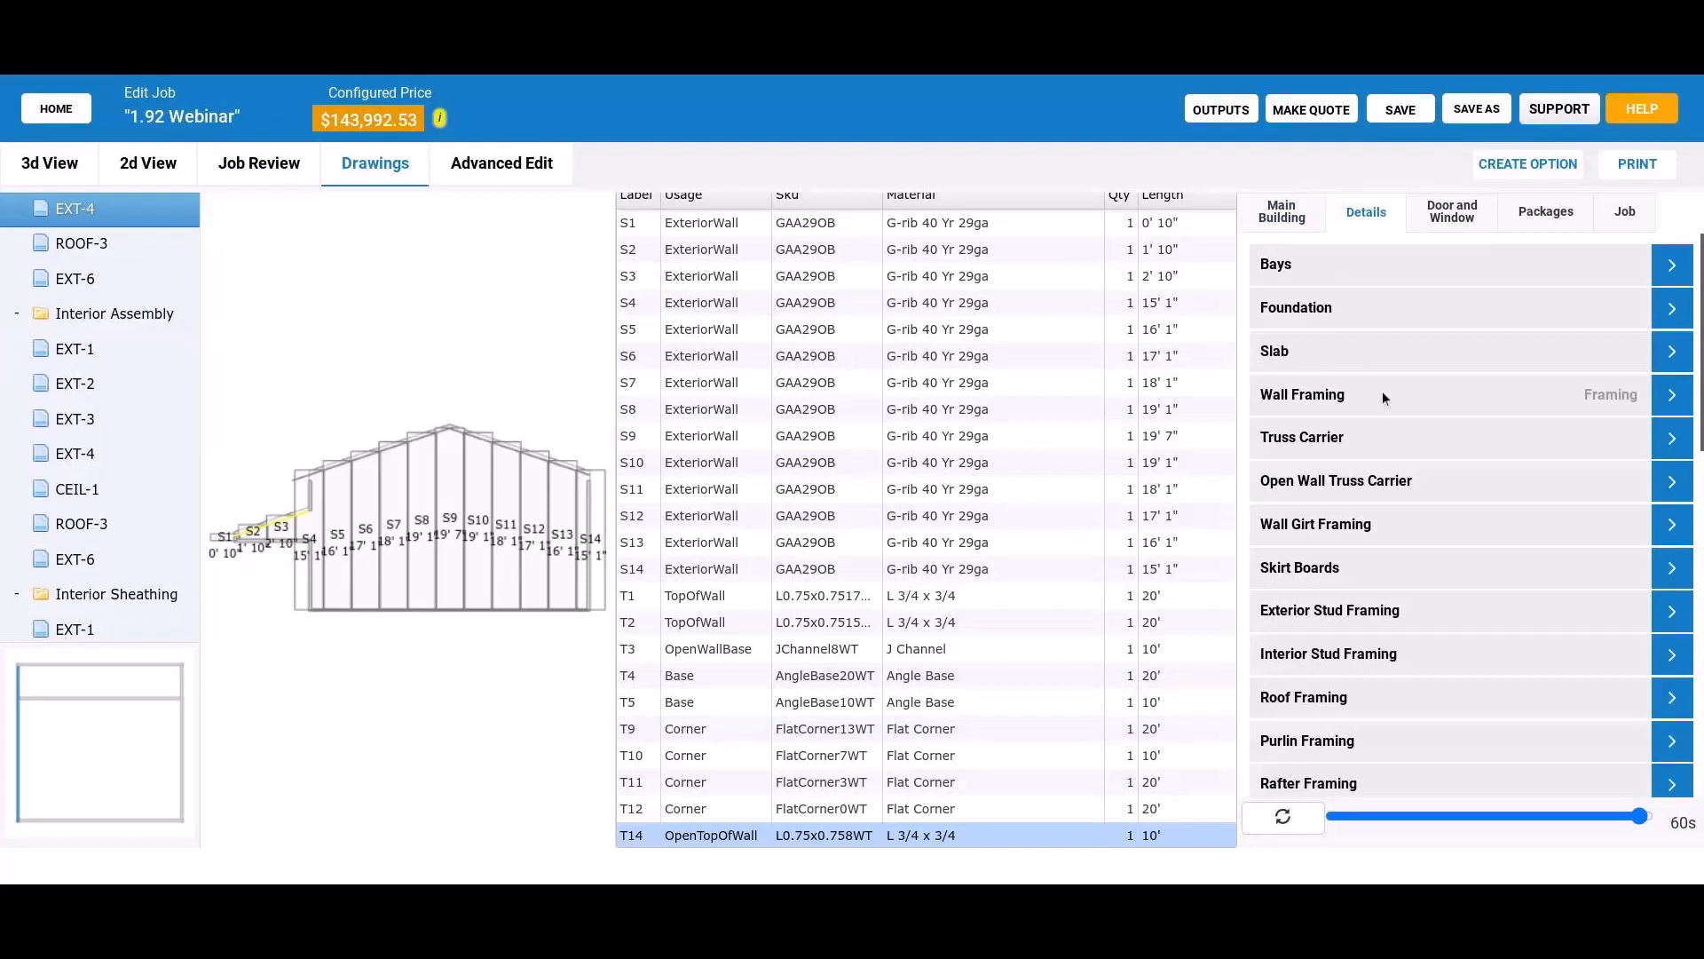
# Step: Examine the Roof Trim and Wall Trim settings in the building details, including the Top of Wall Trim options
pyautogui.scroll(-3, 1431, 495)
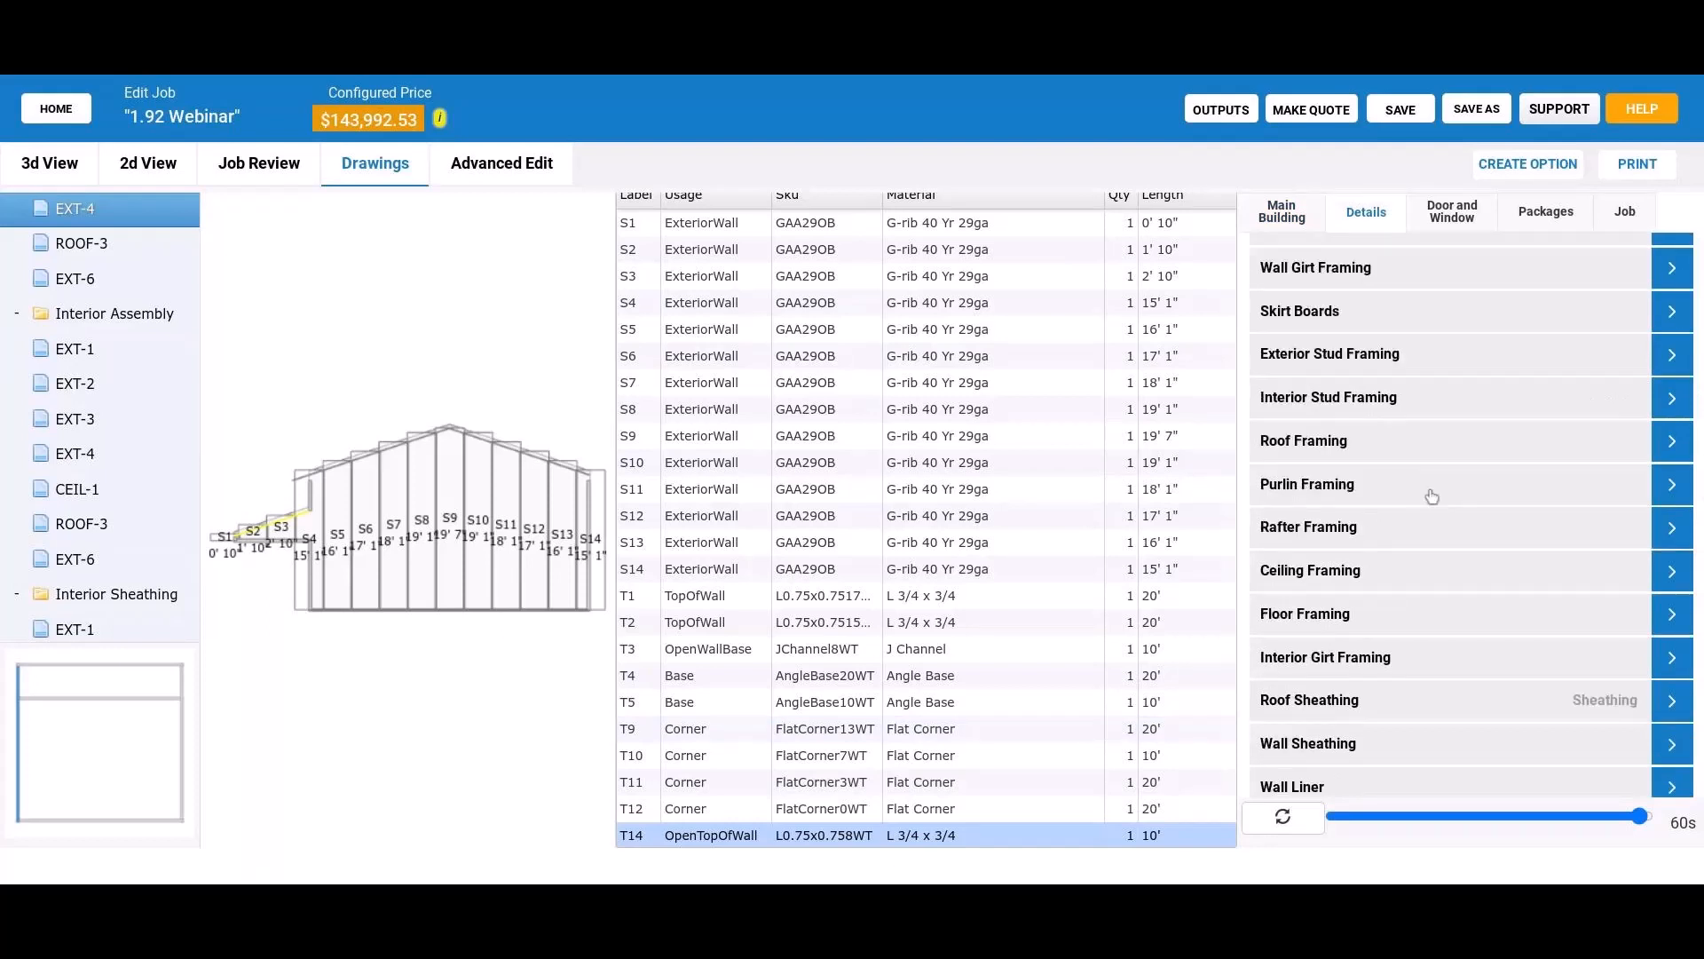
pyautogui.scroll(1, 1432, 496)
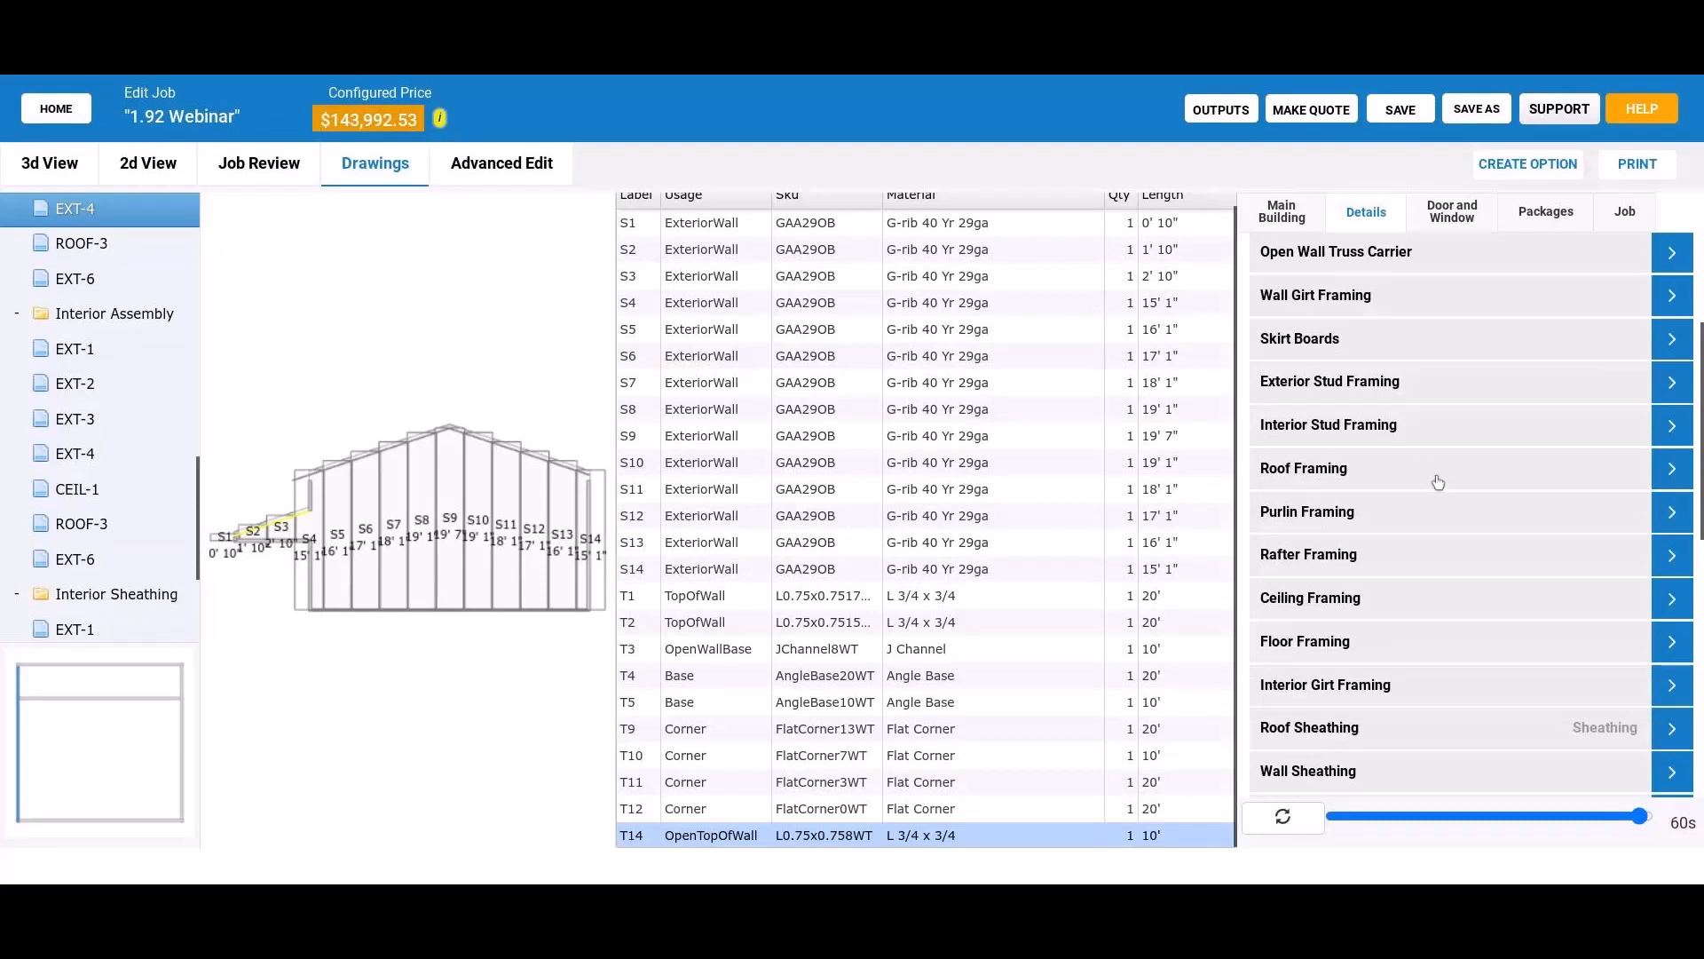
pyautogui.scroll(-6, 1438, 482)
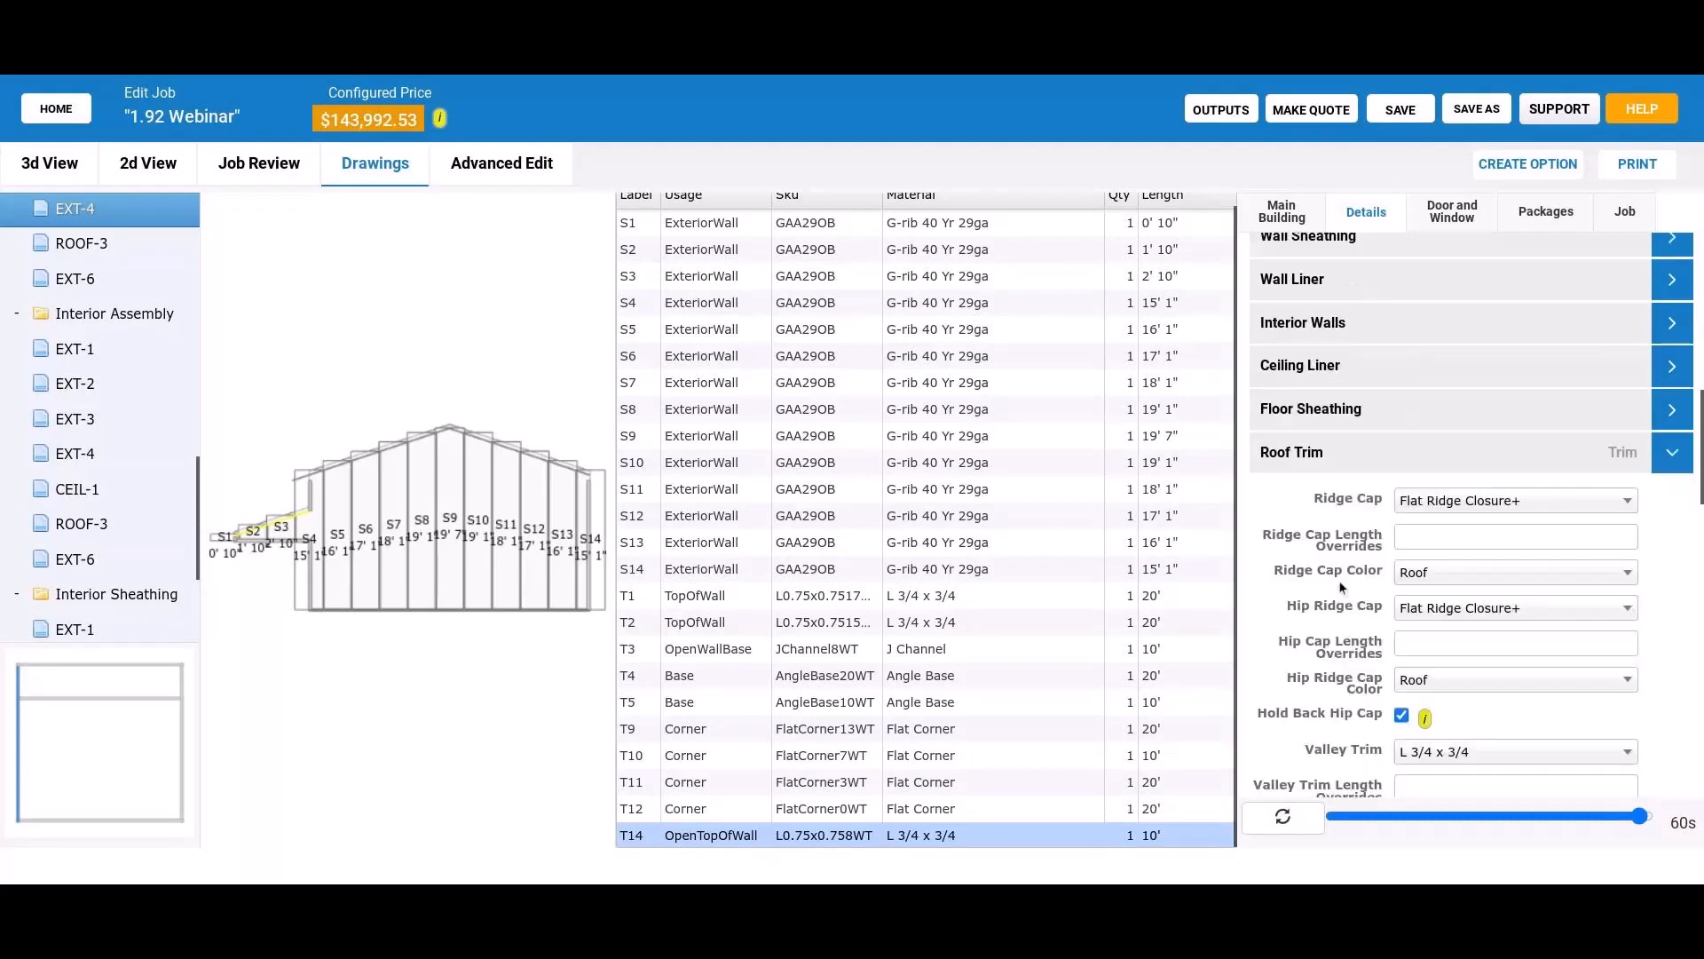
pyautogui.scroll(-1, 1343, 587)
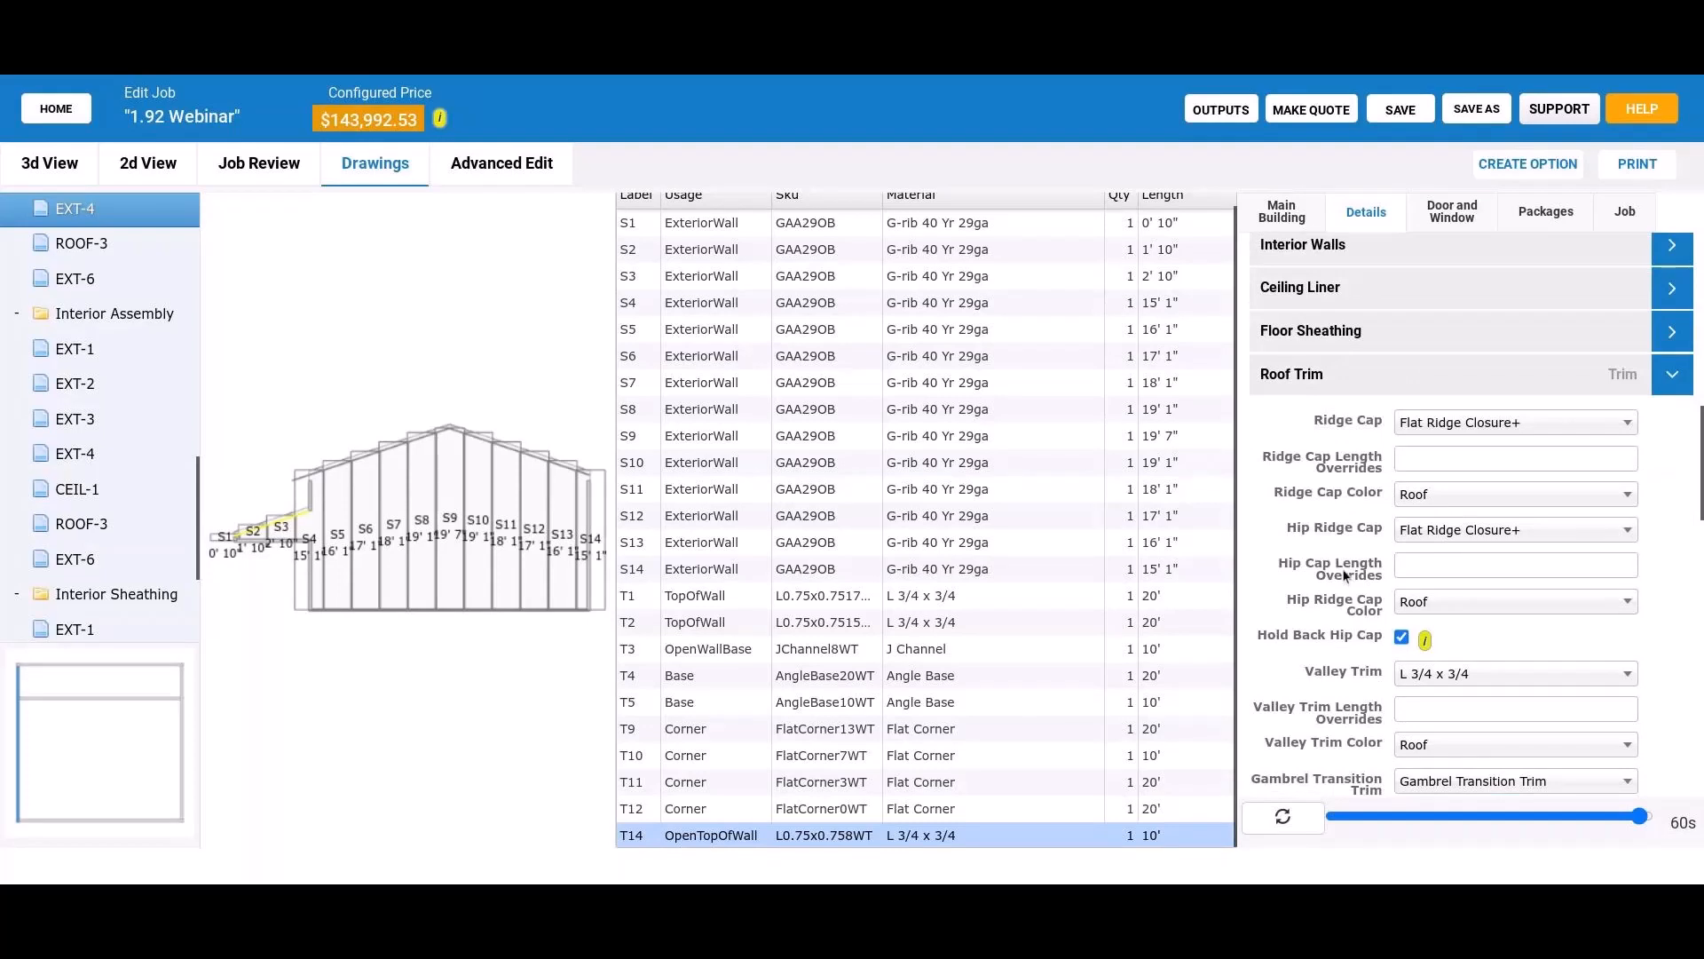
pyautogui.scroll(-5, 1345, 576)
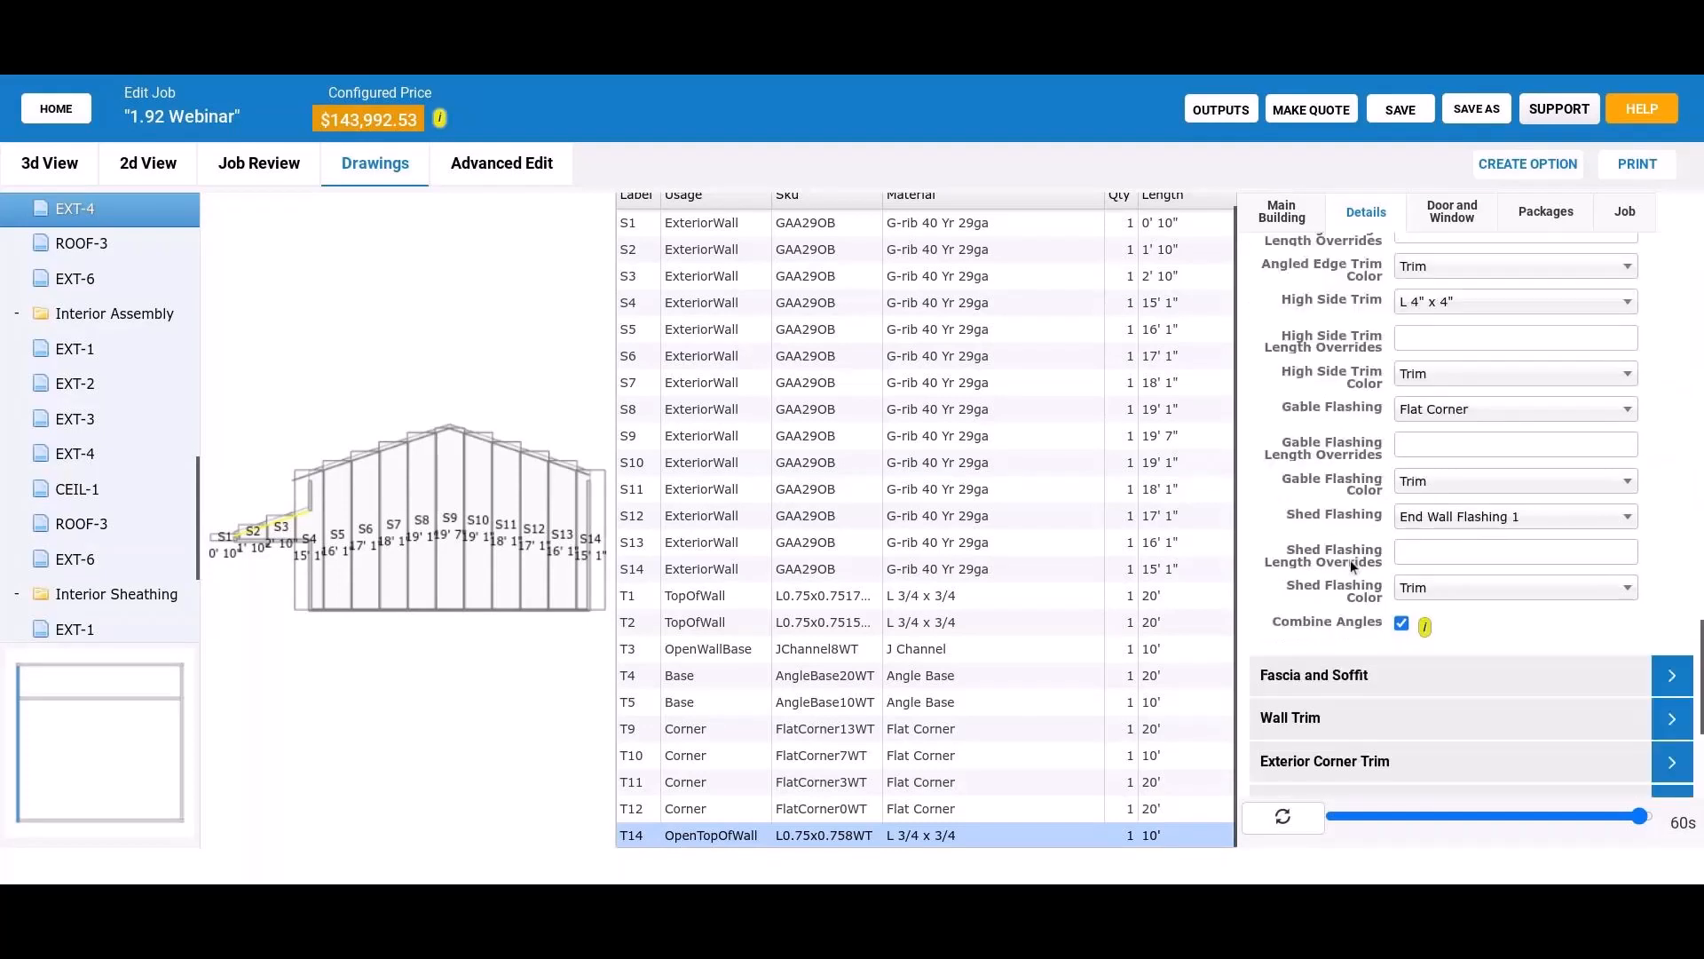
pyautogui.scroll(5, 1346, 568)
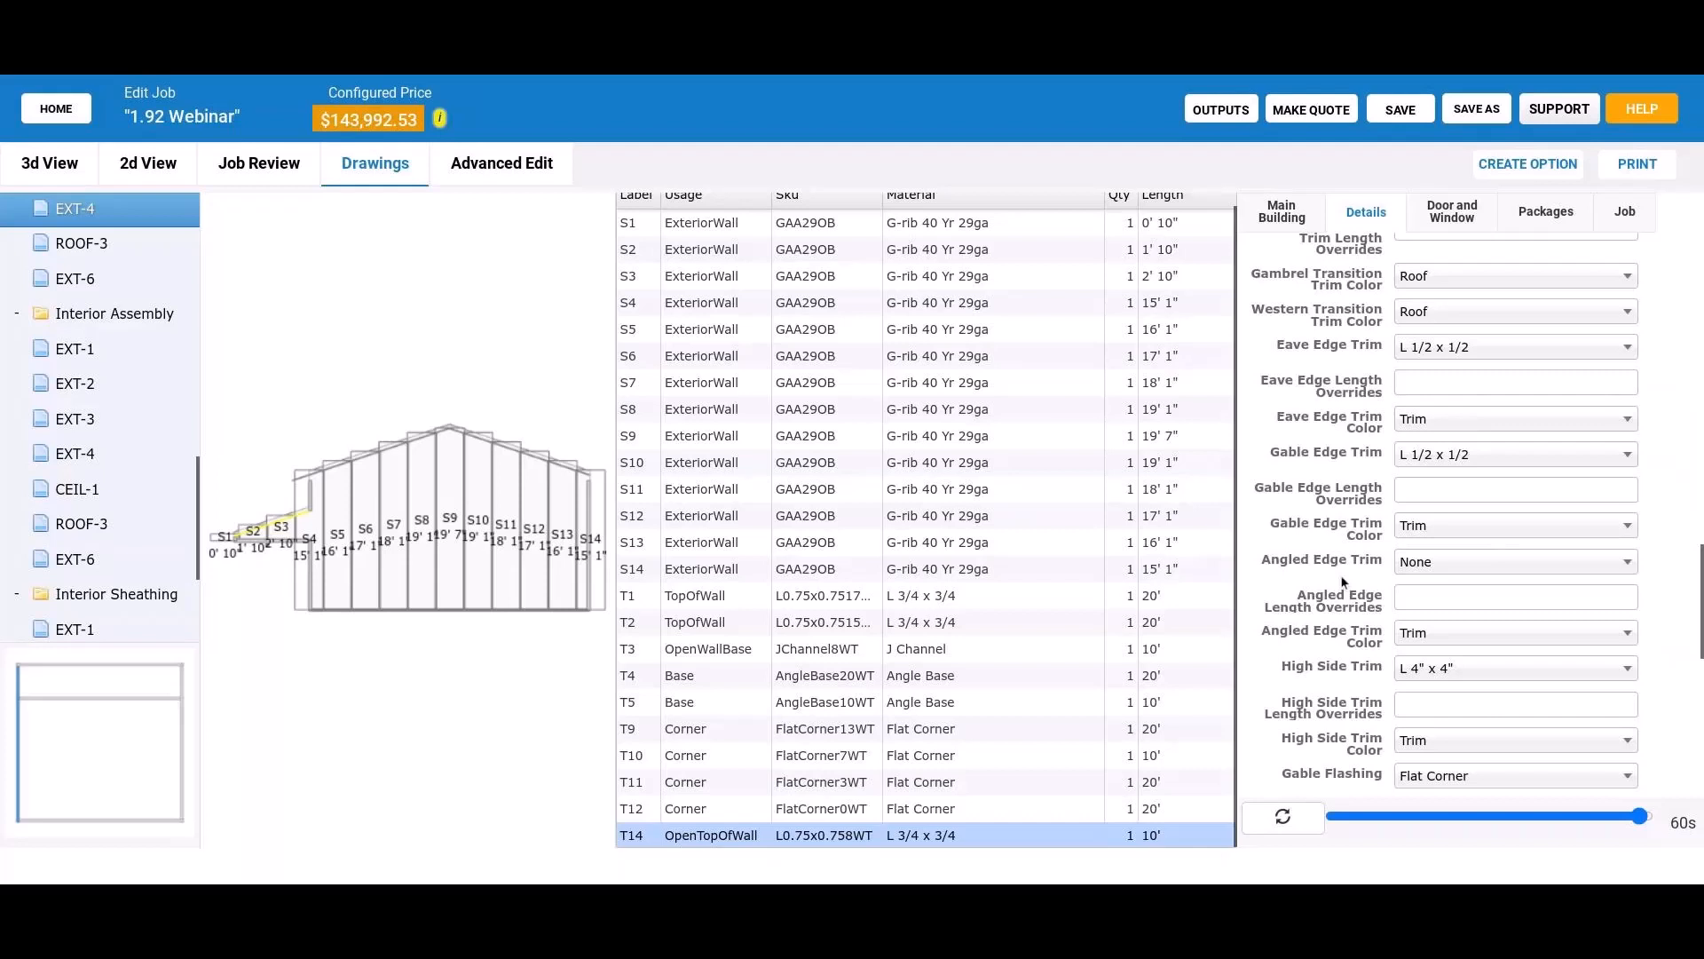
pyautogui.scroll(7, 1345, 573)
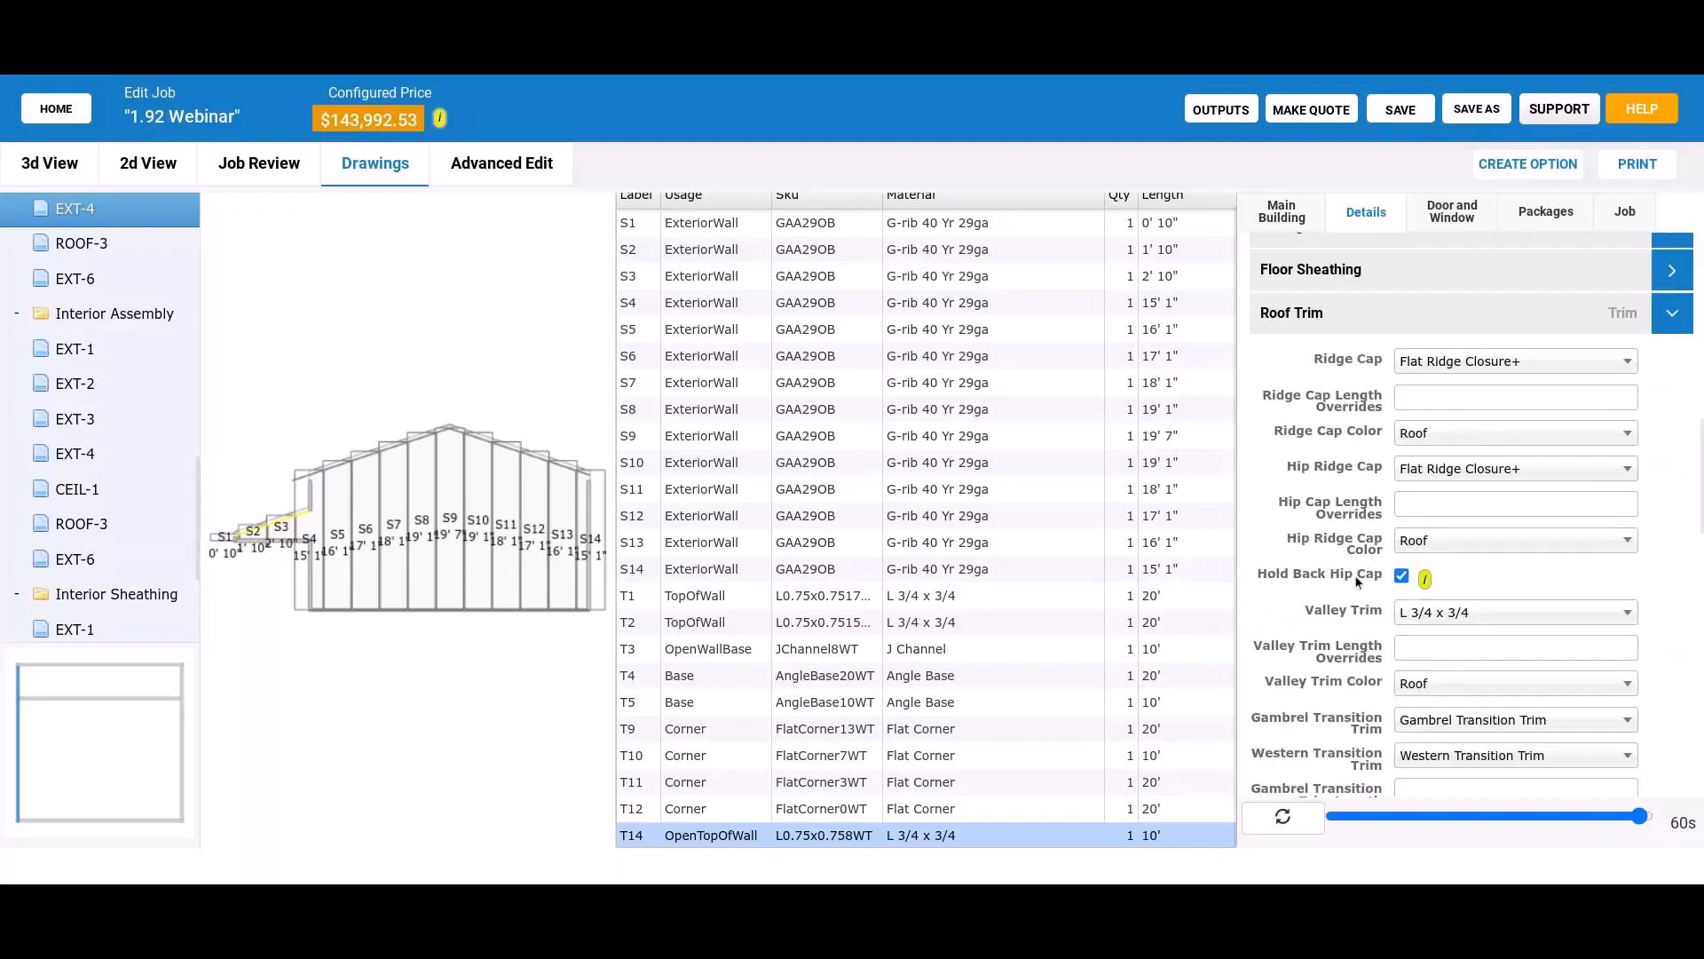
pyautogui.scroll(-1, 1349, 555)
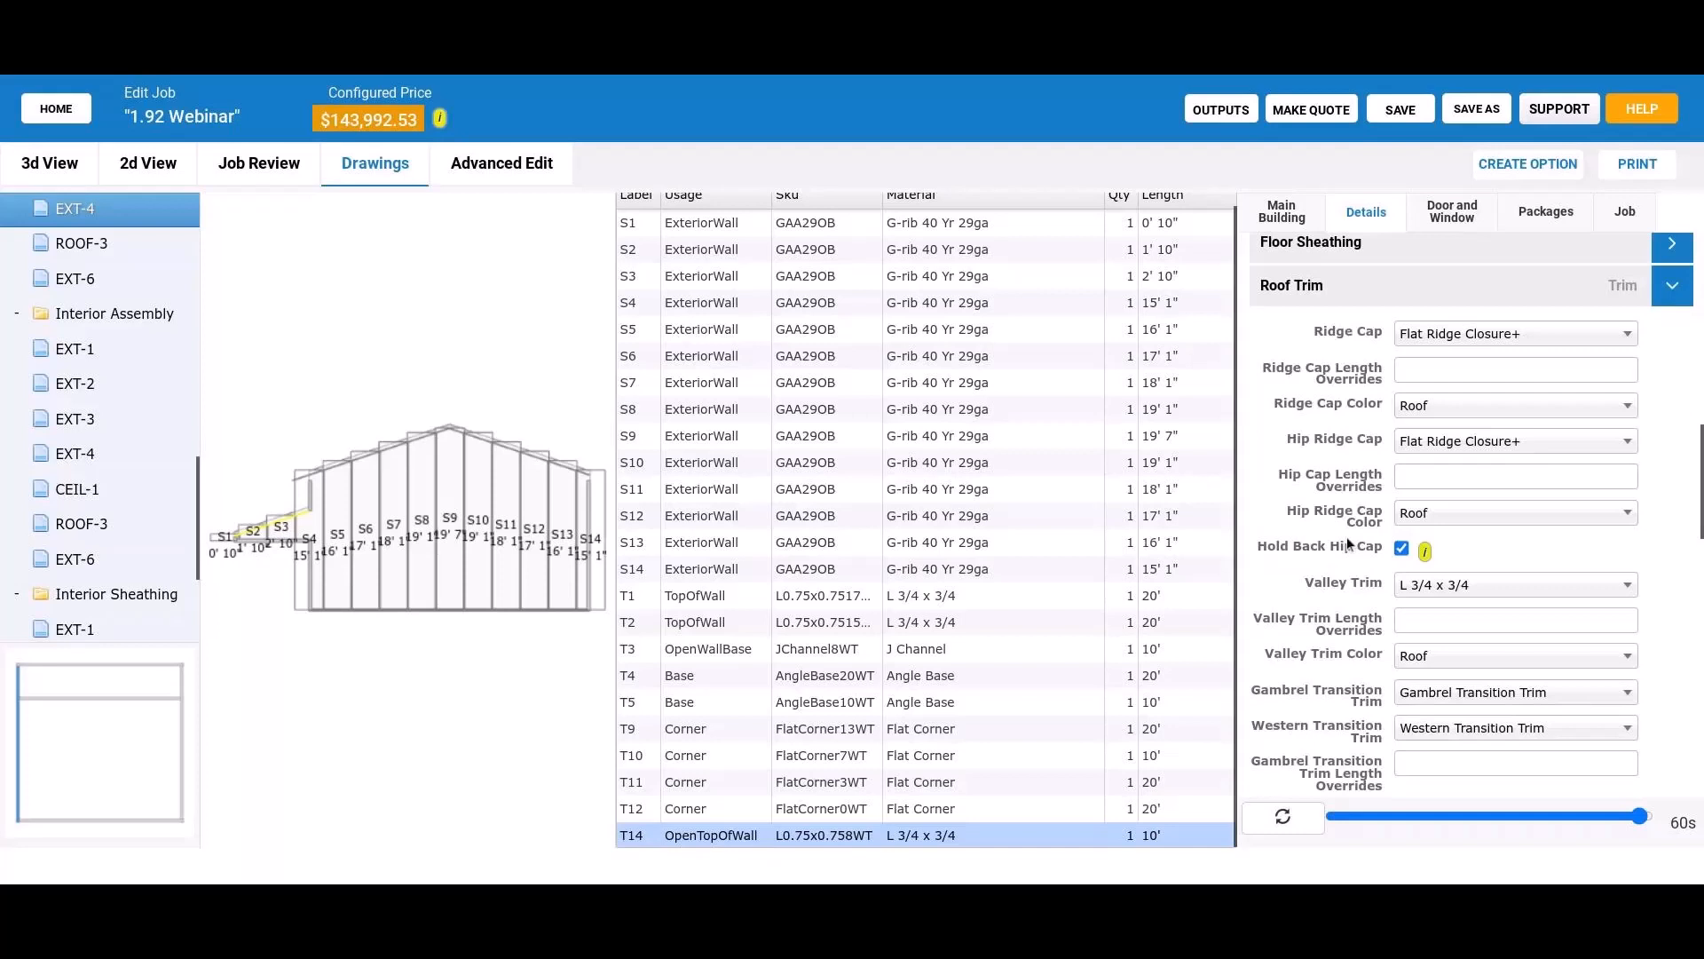
pyautogui.scroll(4, 1346, 537)
pyautogui.scroll(-5, 1352, 541)
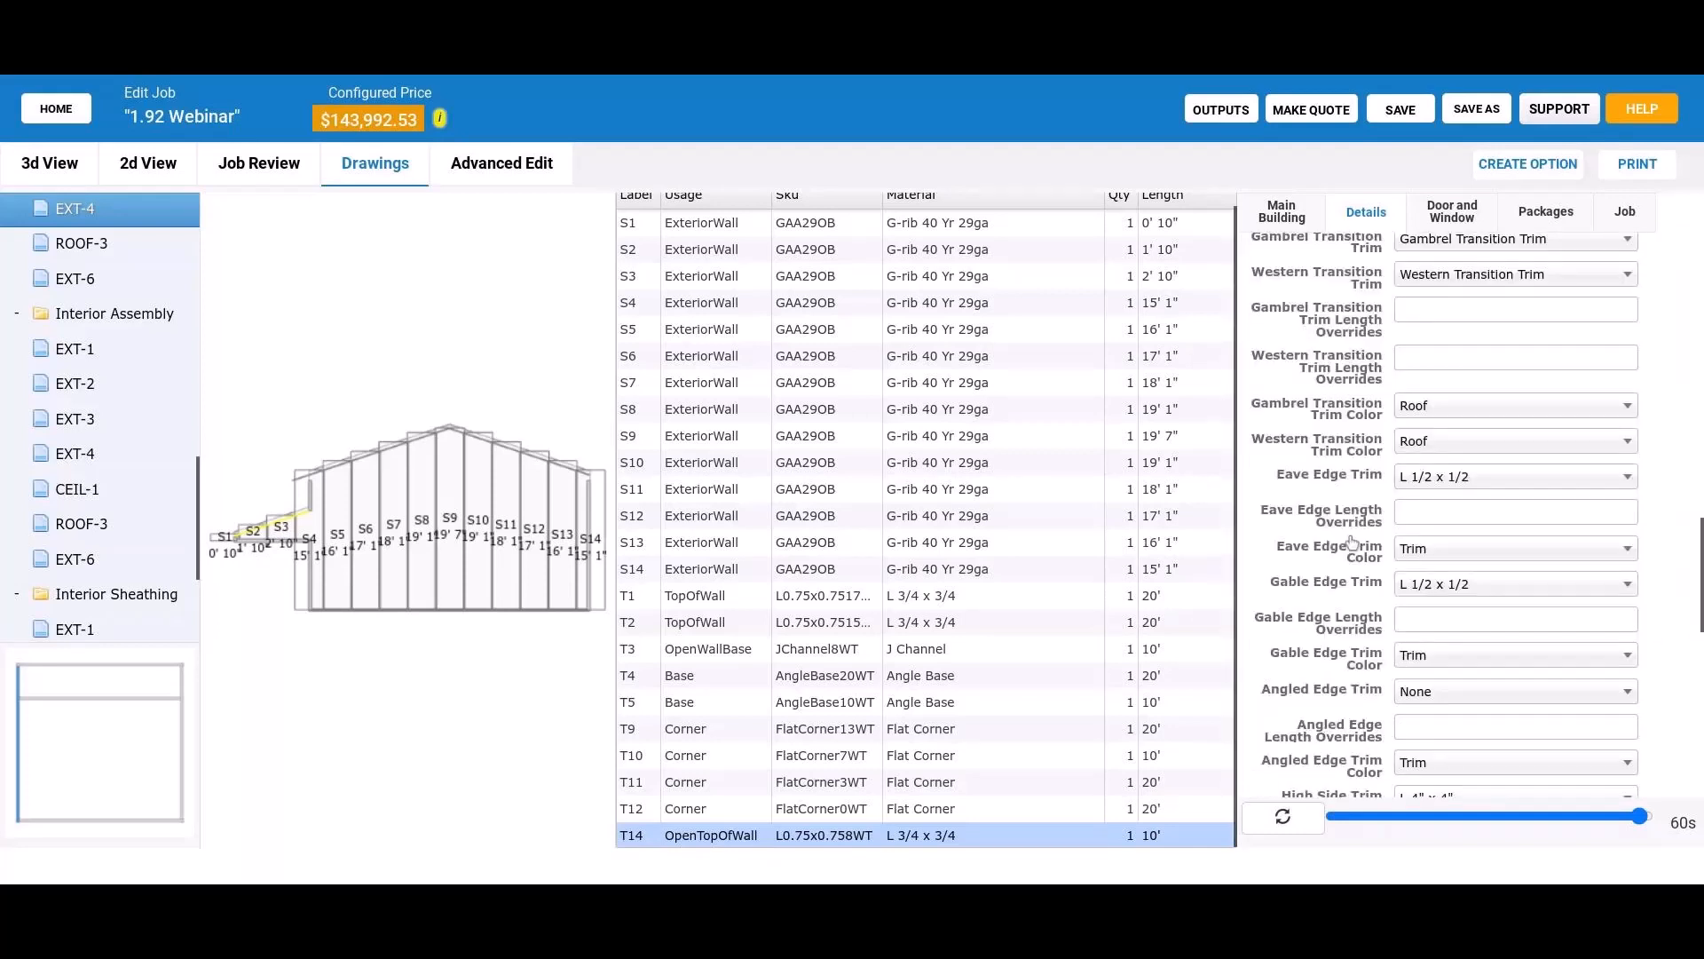
pyautogui.scroll(-5, 1385, 586)
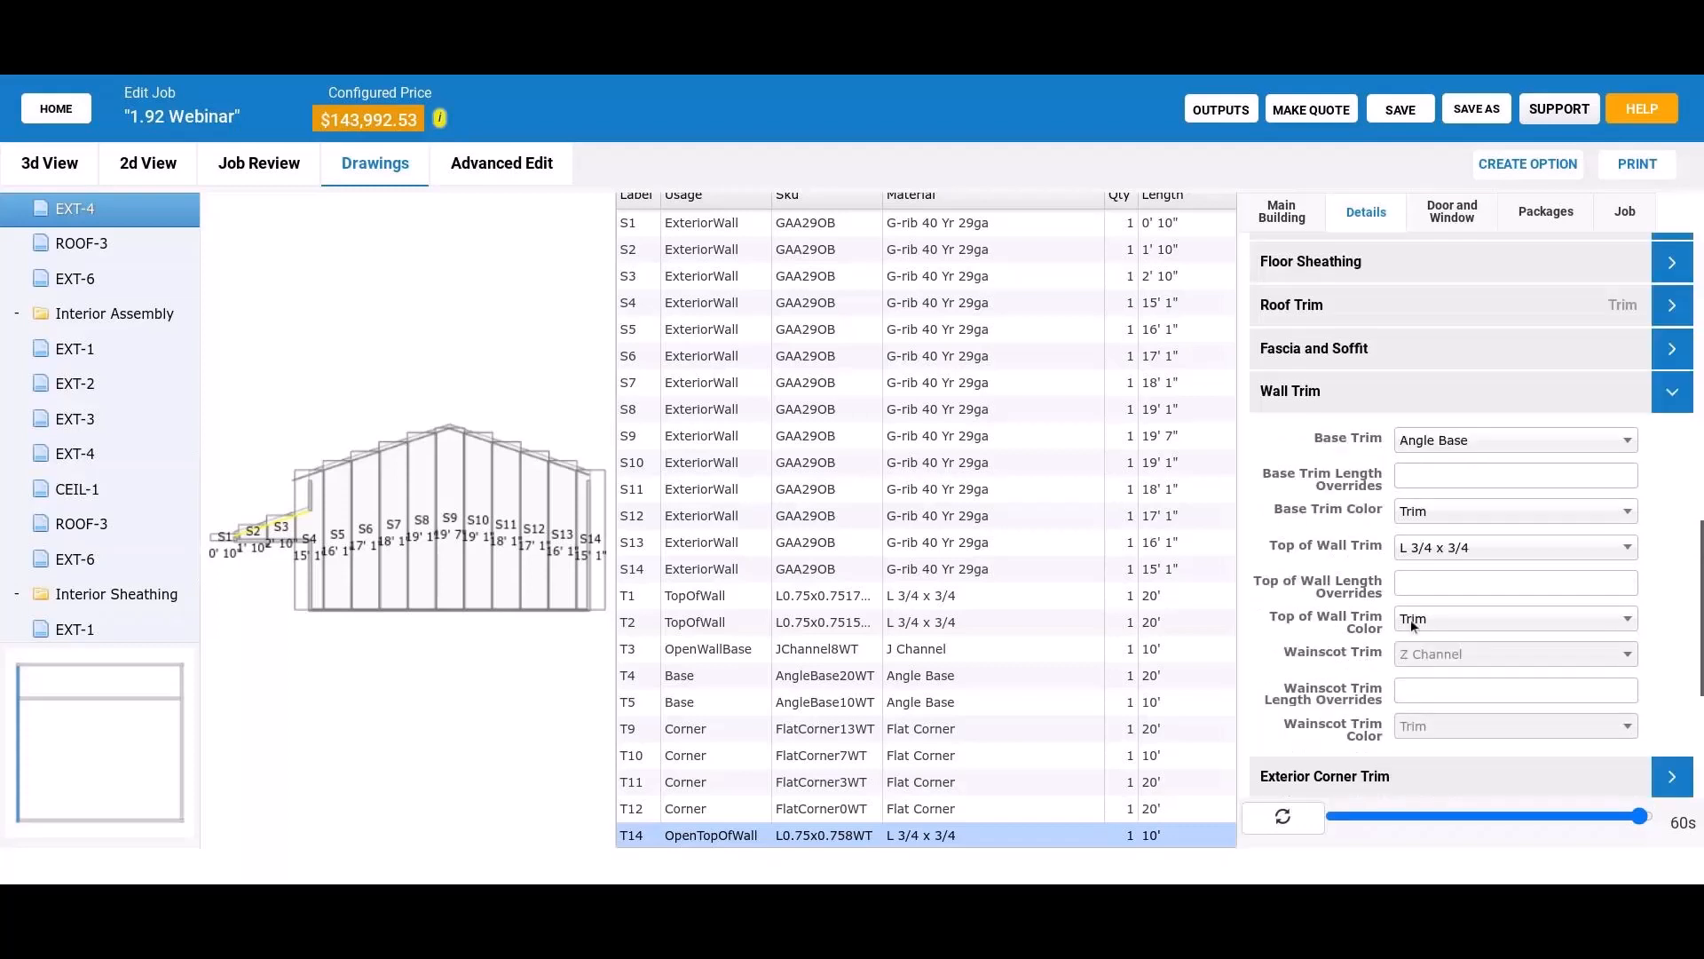
pyautogui.scroll(-1, 1359, 551)
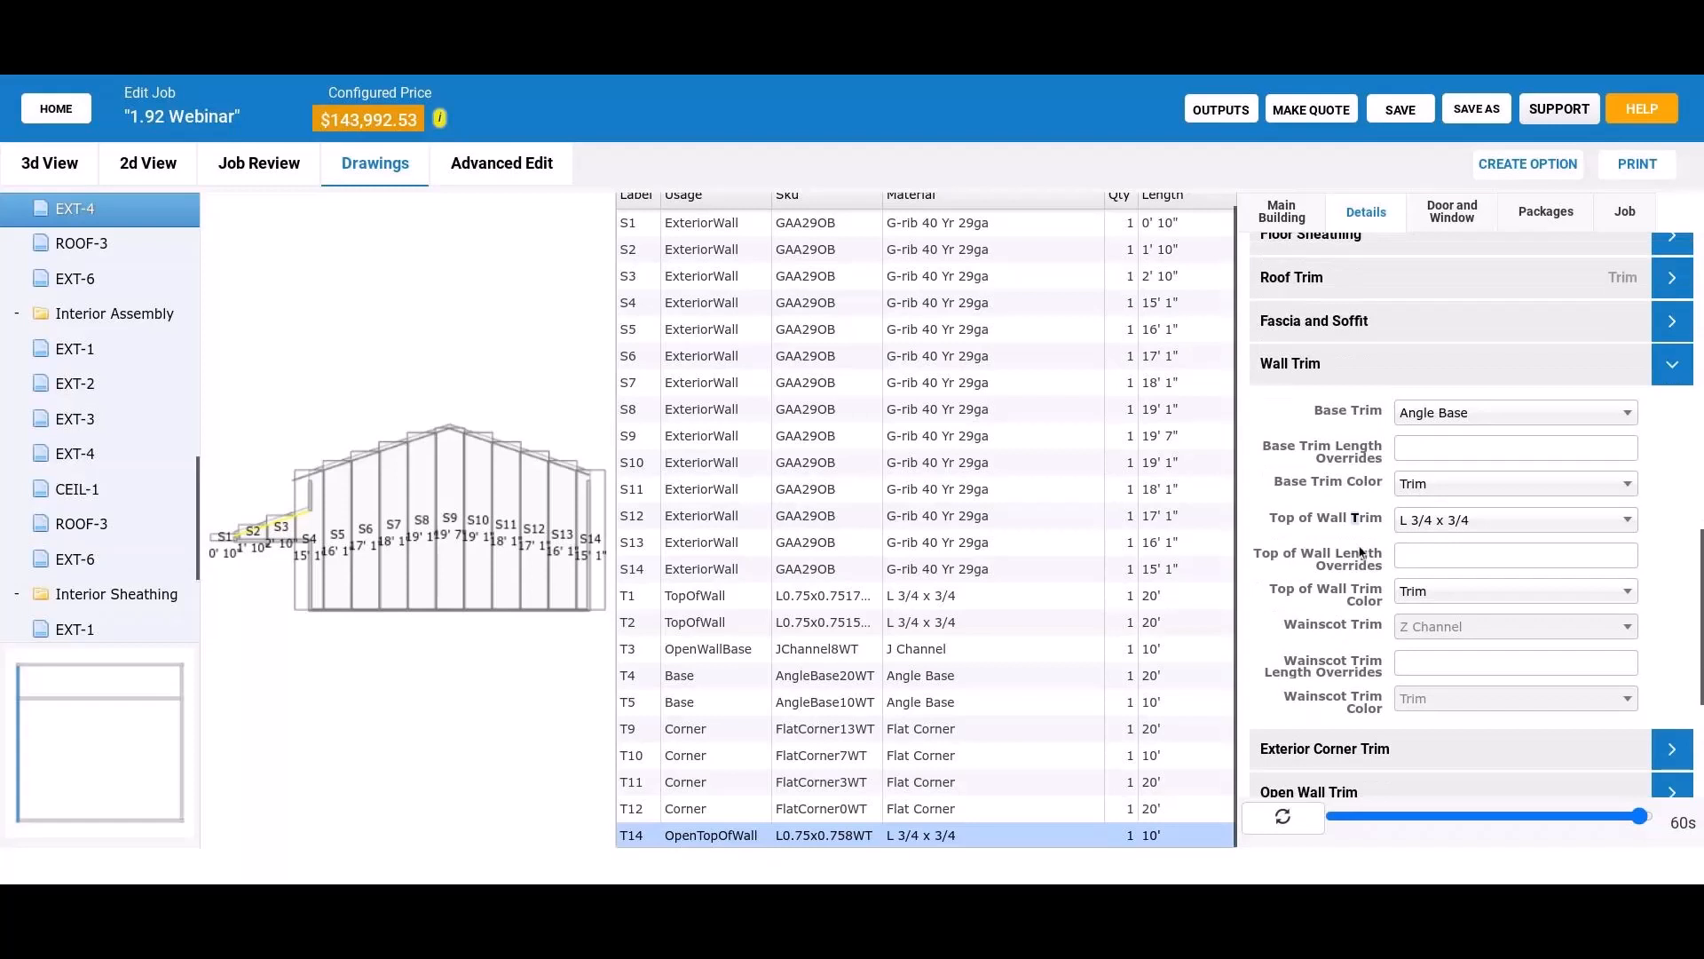
pyautogui.scroll(-3, 1371, 533)
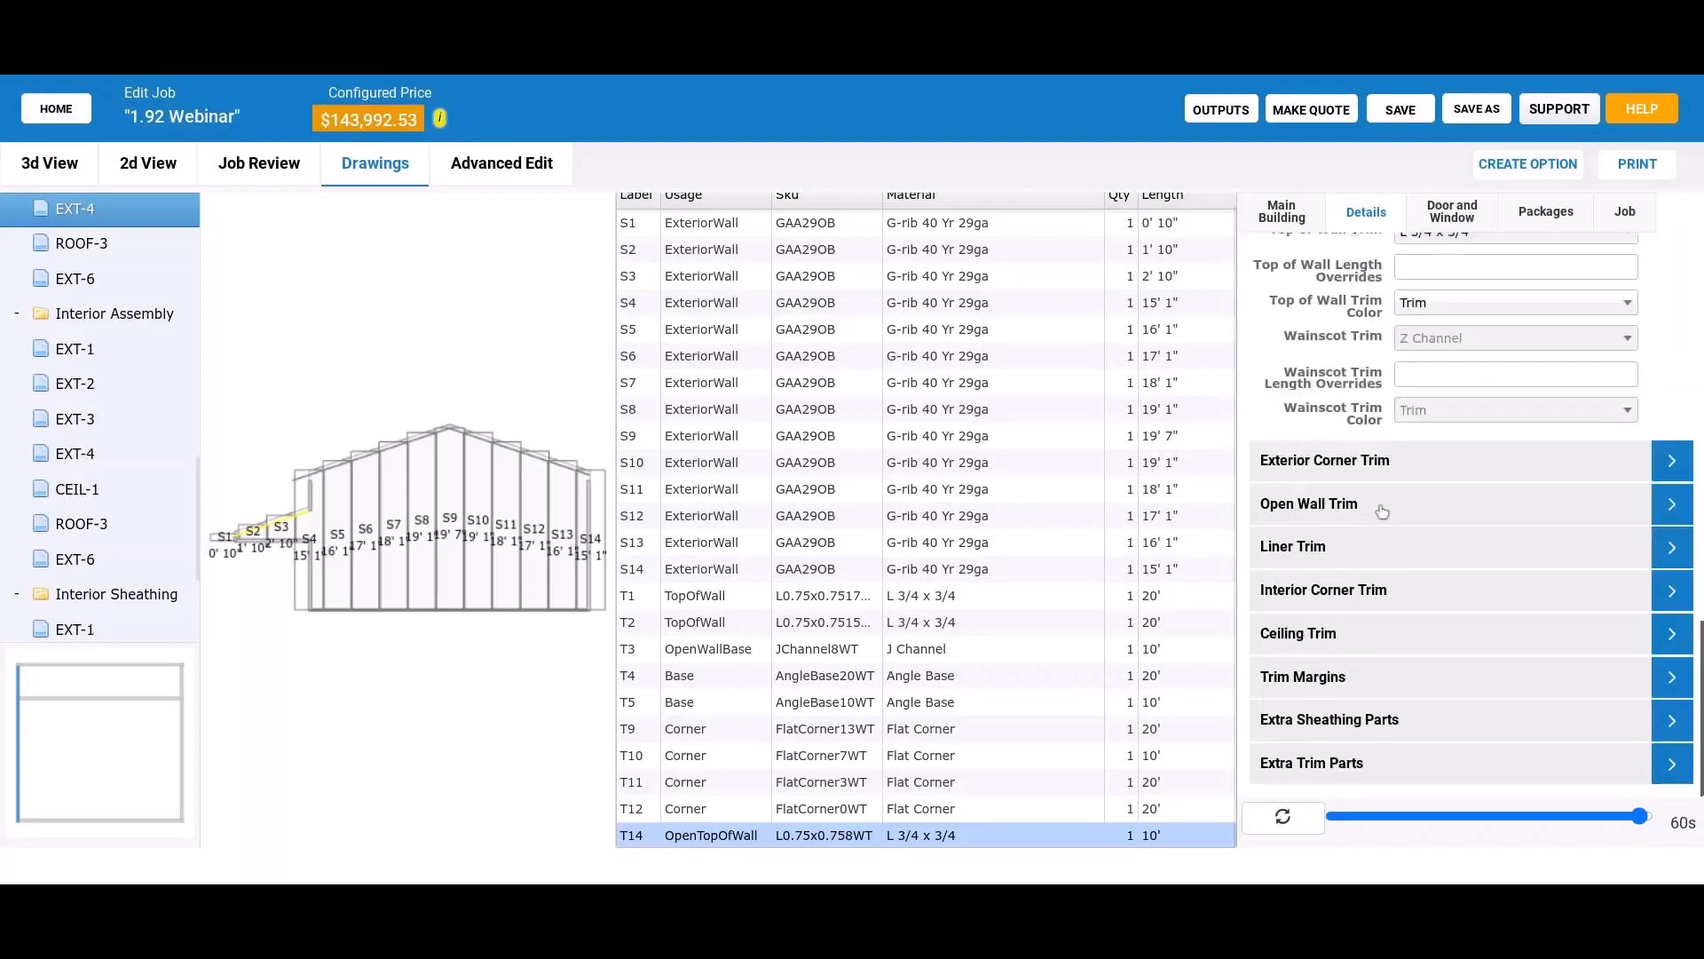
# Step: Review the Open Wall Trim settings and the material choices offered for Open Top of Wall Trim
pyautogui.click(1382, 511)
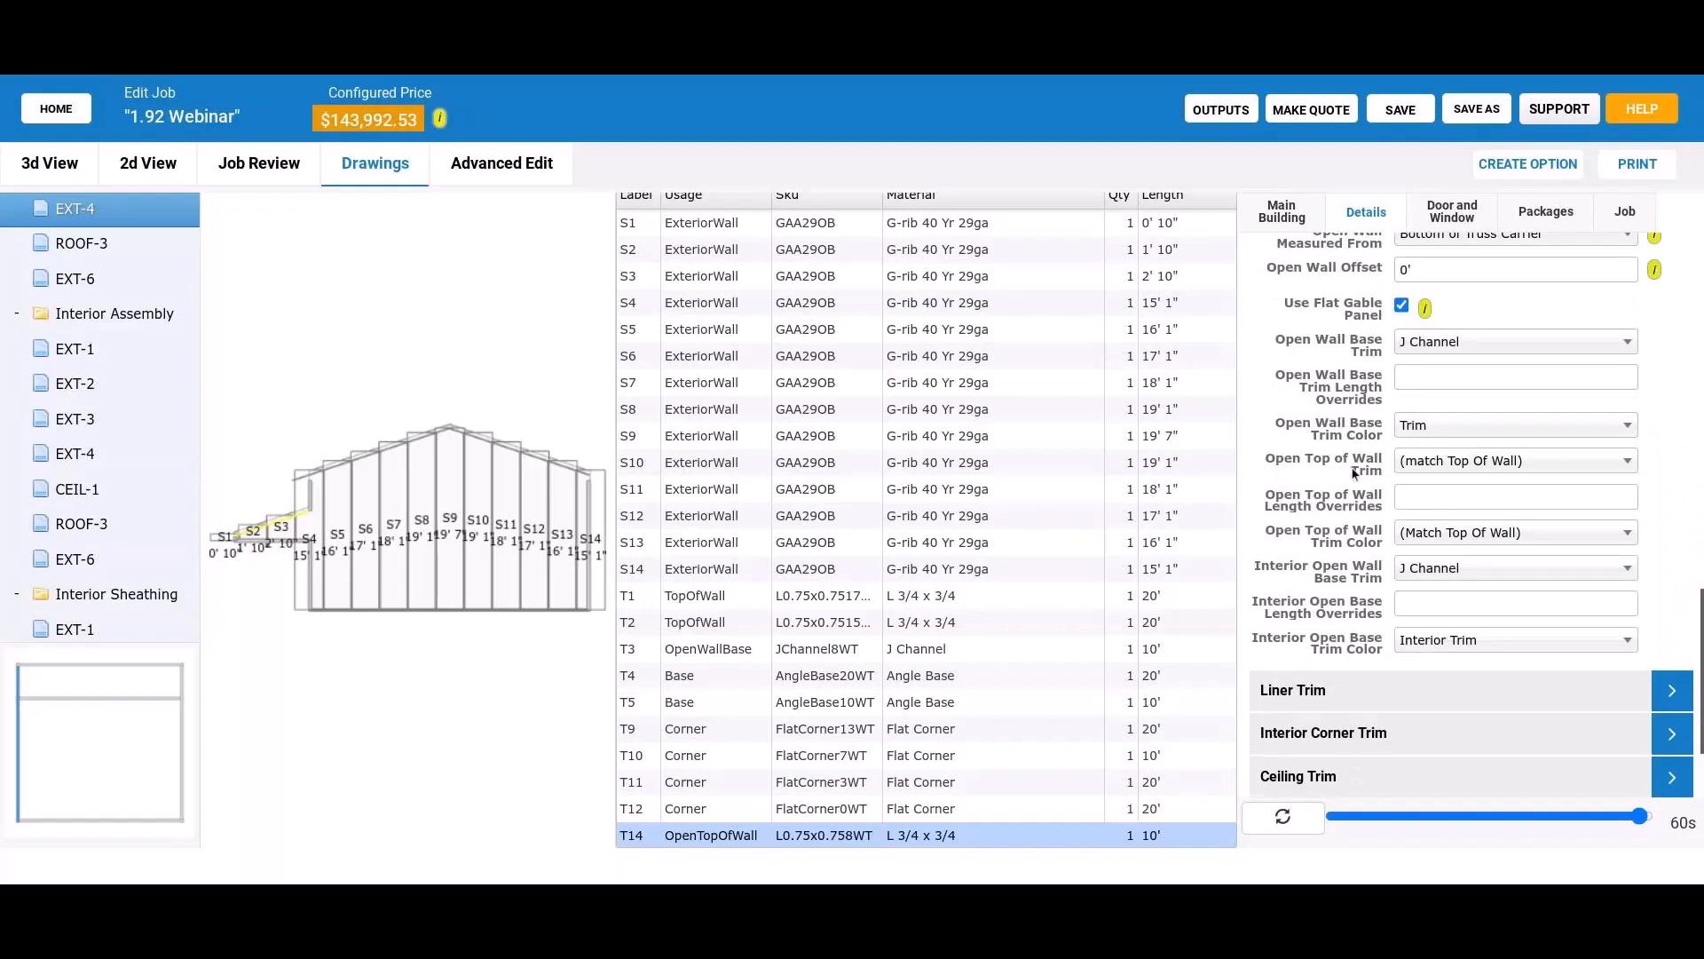
pyautogui.click(1456, 461)
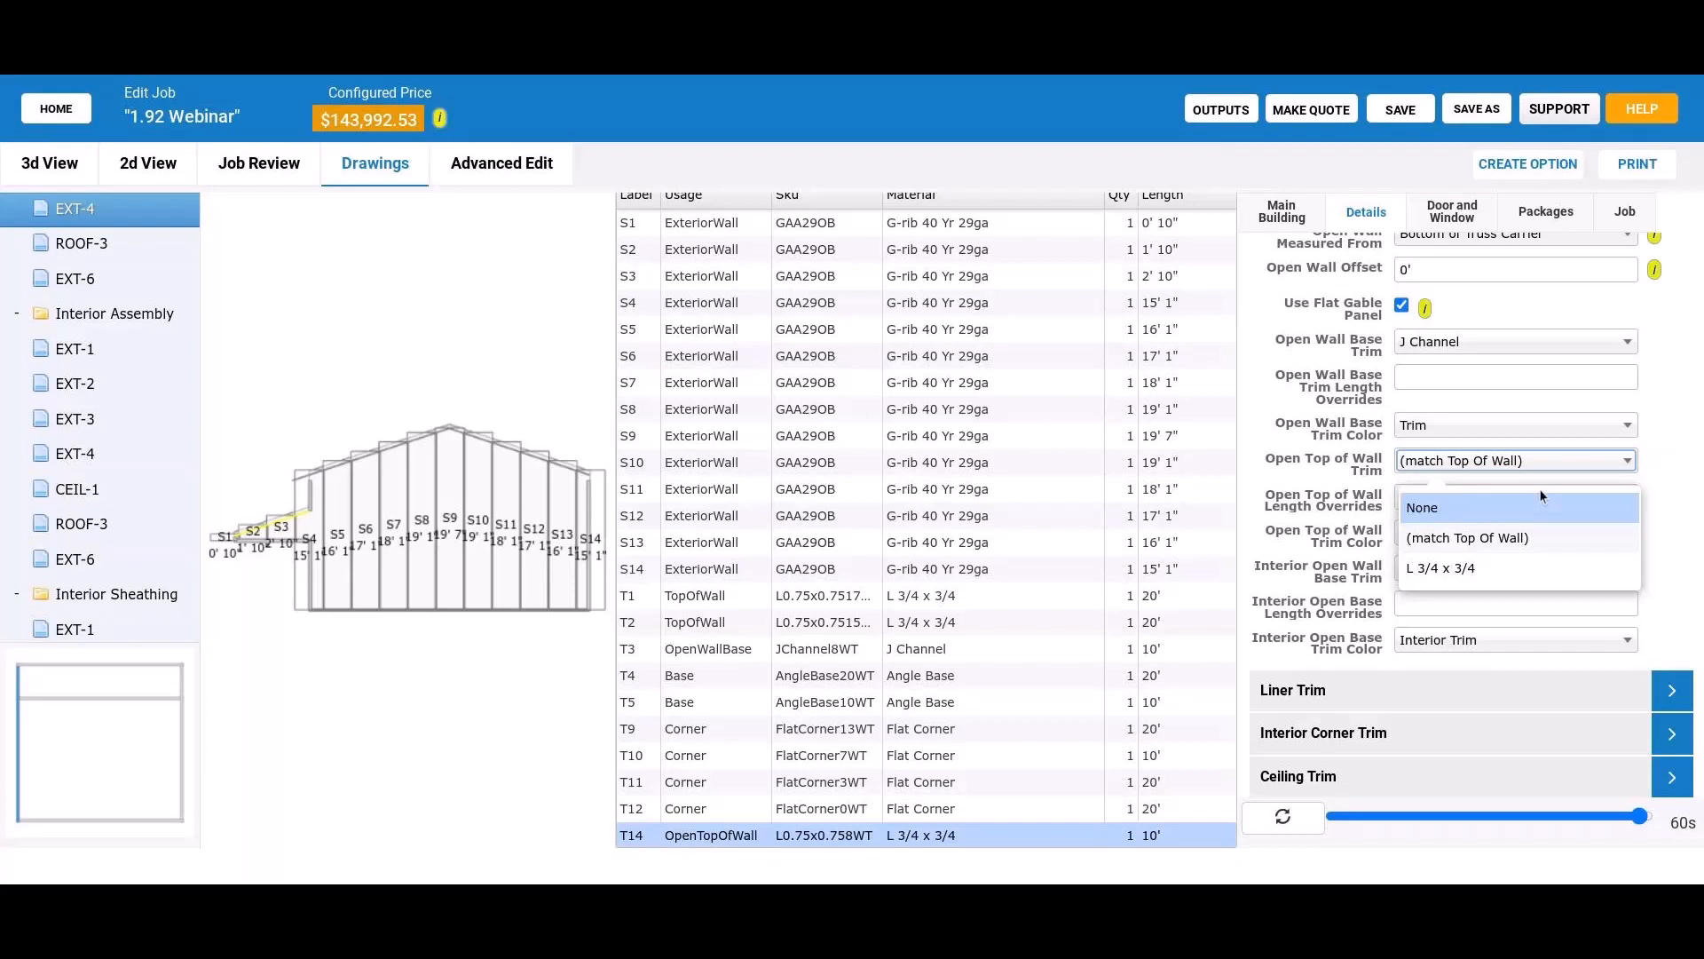
pyautogui.click(327, 479)
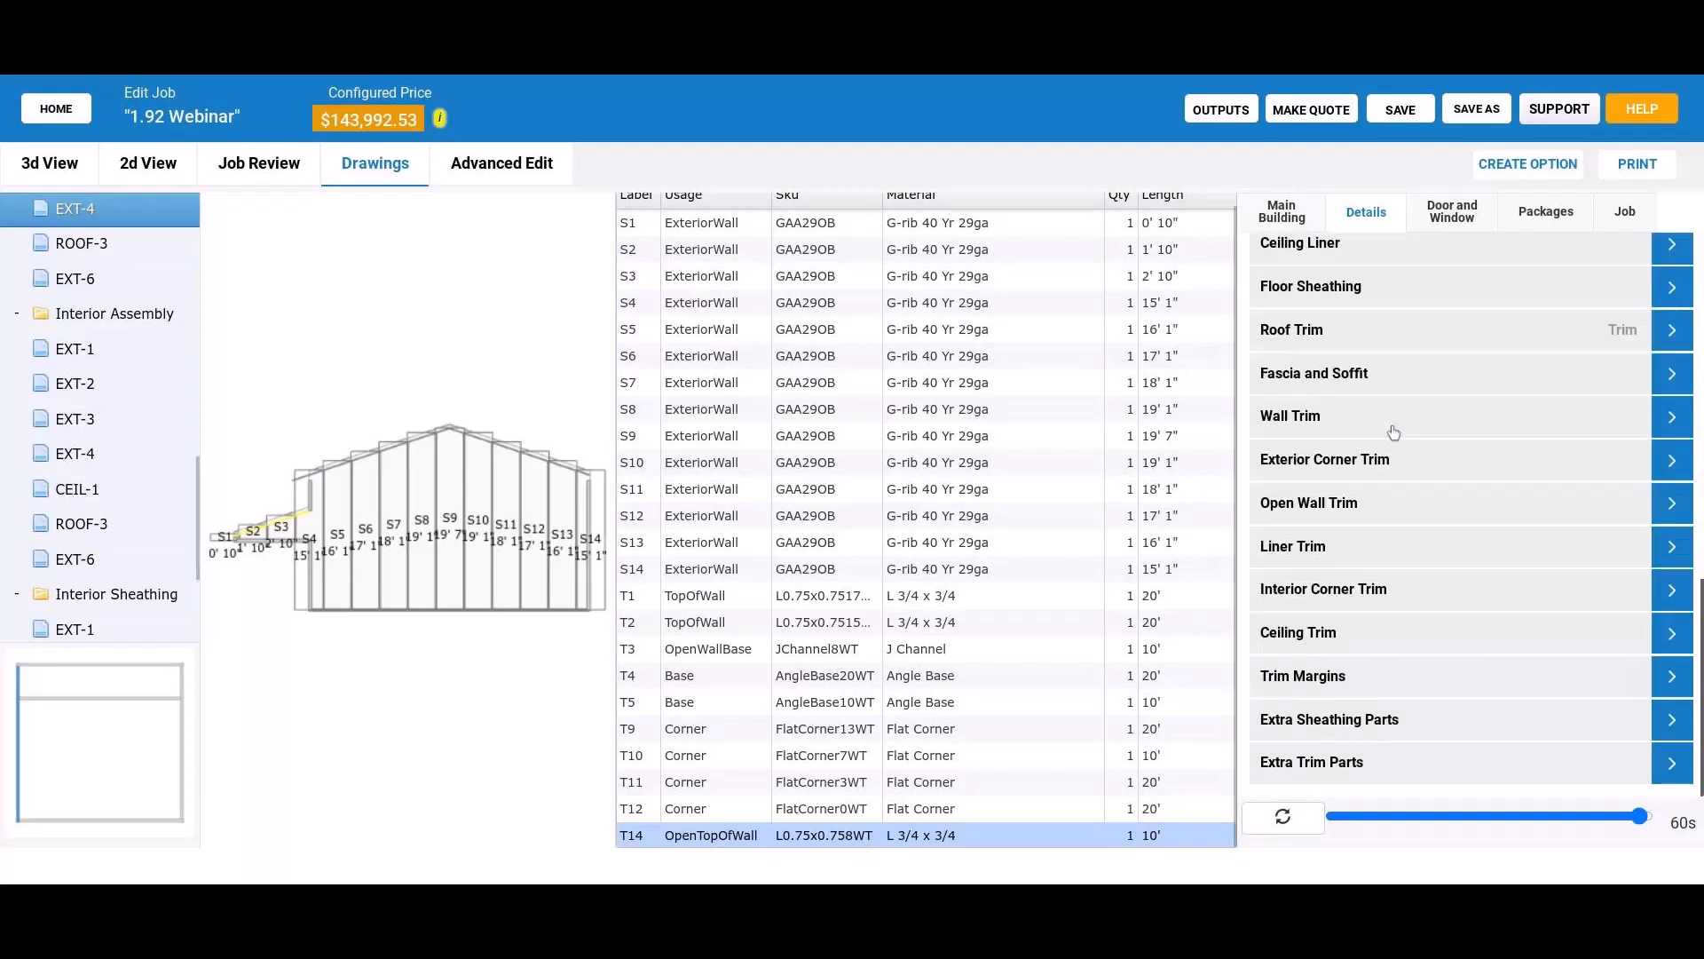
# Step: View the building from below and inspect the Ceiling Liner settings in both the building details and the main building options
pyautogui.scroll(4, 1394, 432)
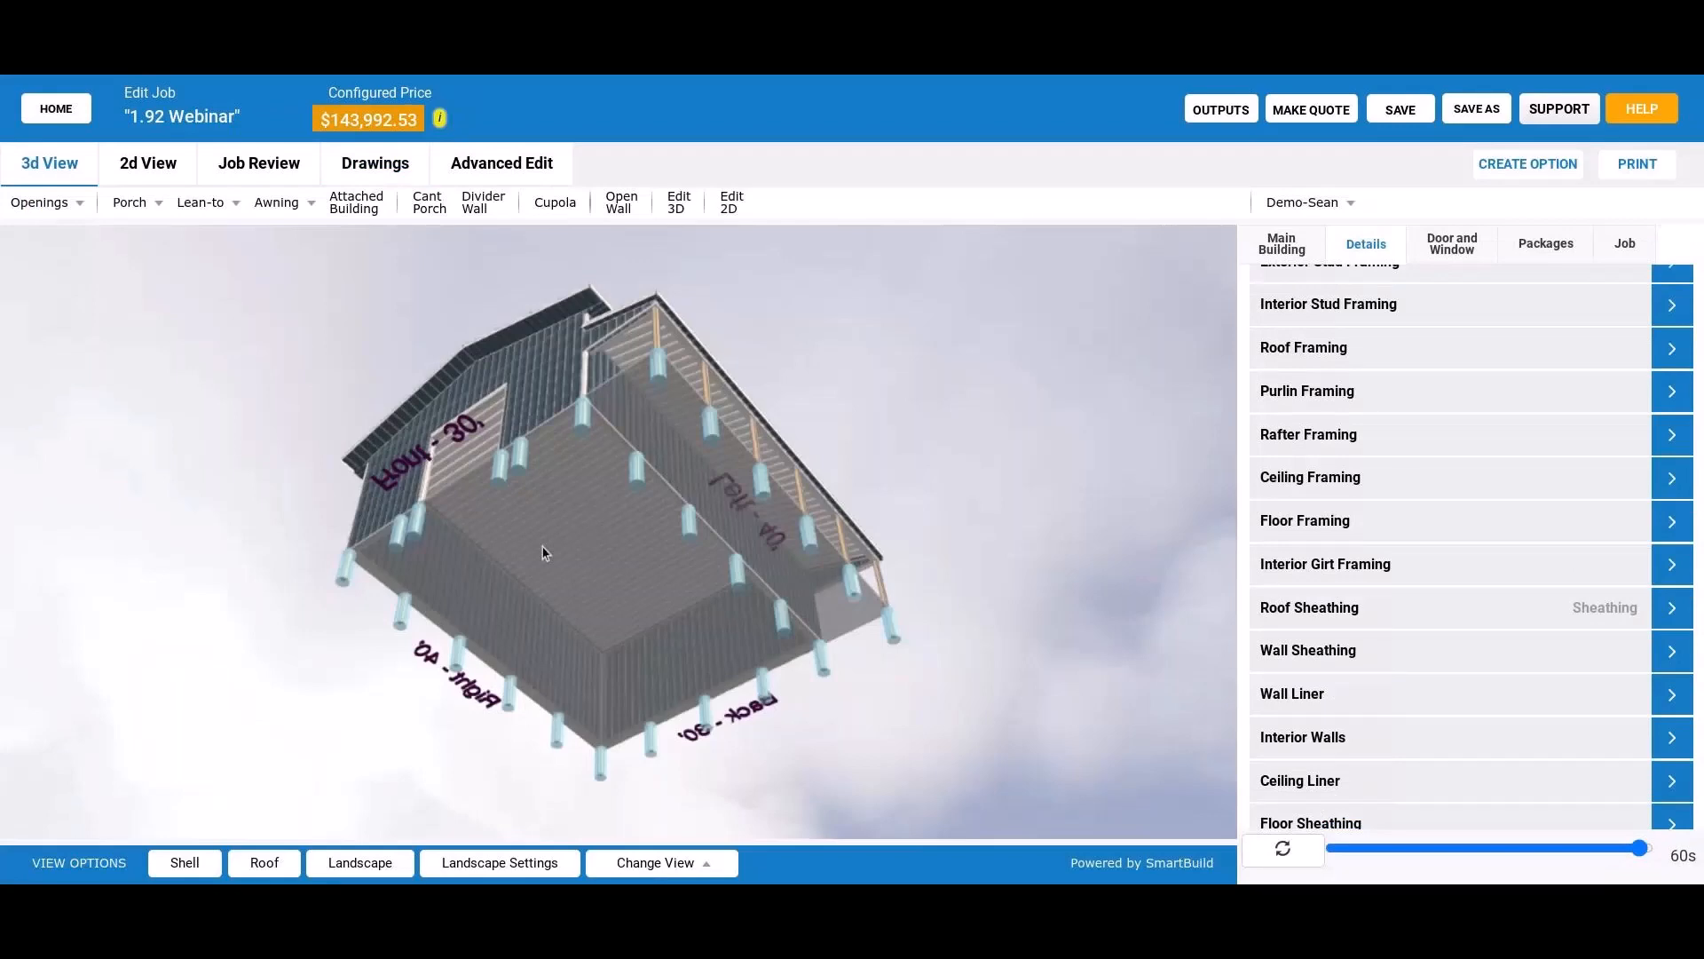
pyautogui.scroll(-1, 1438, 519)
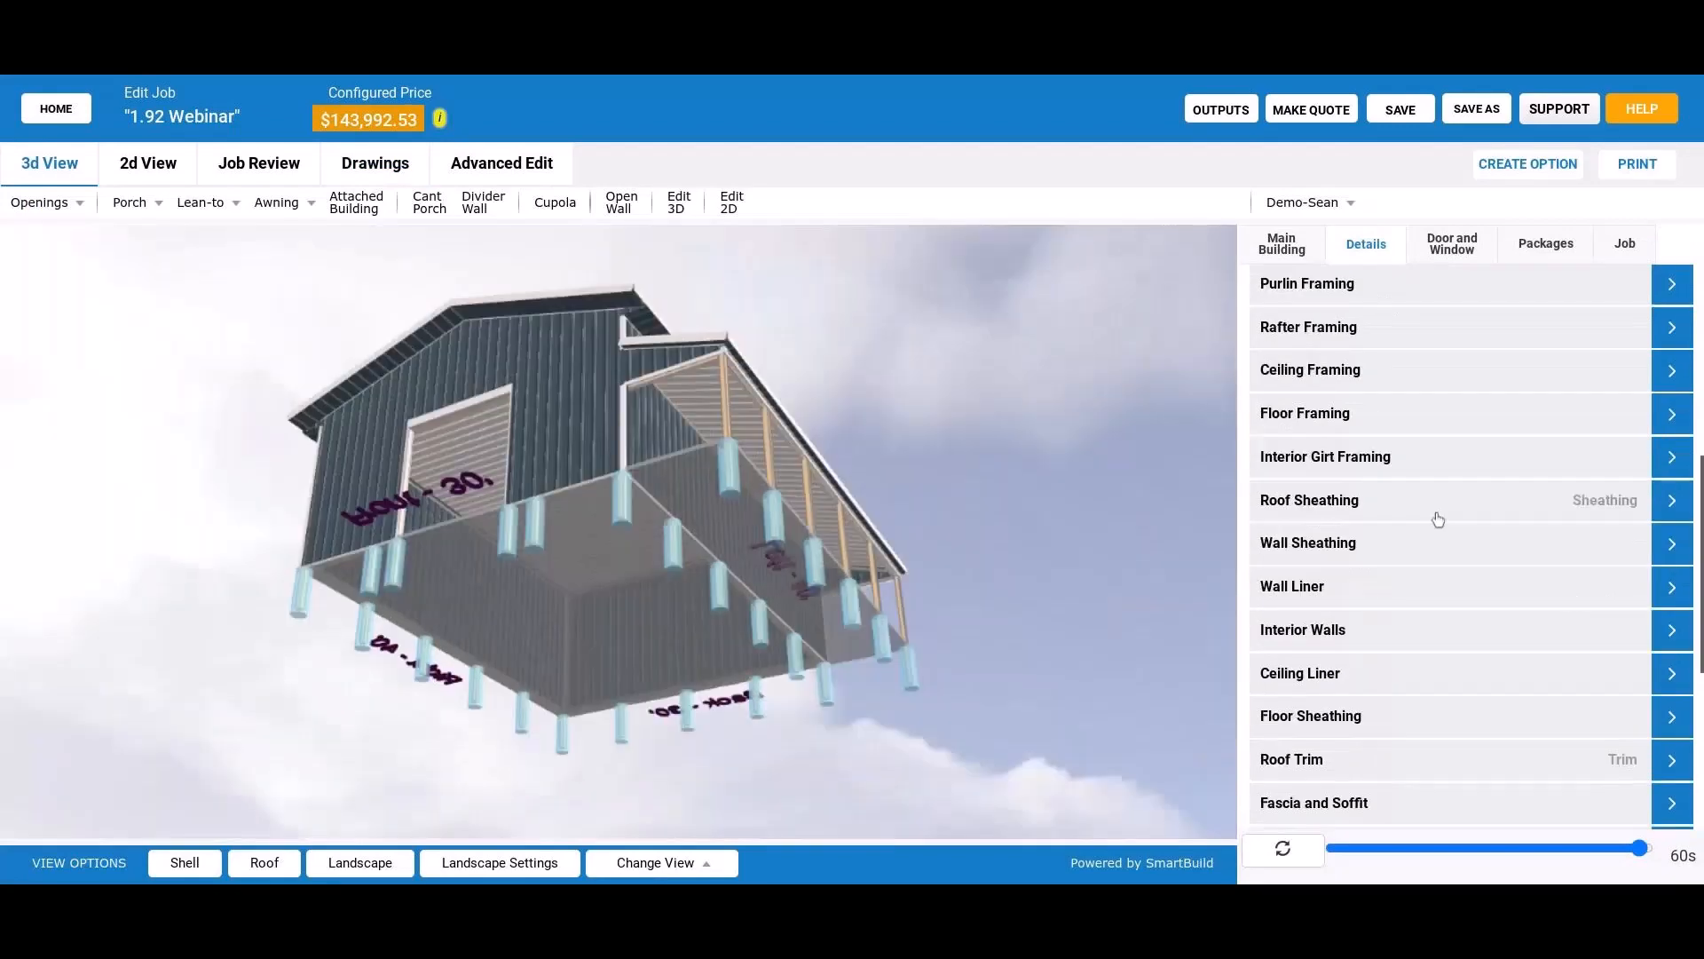
pyautogui.click(1368, 673)
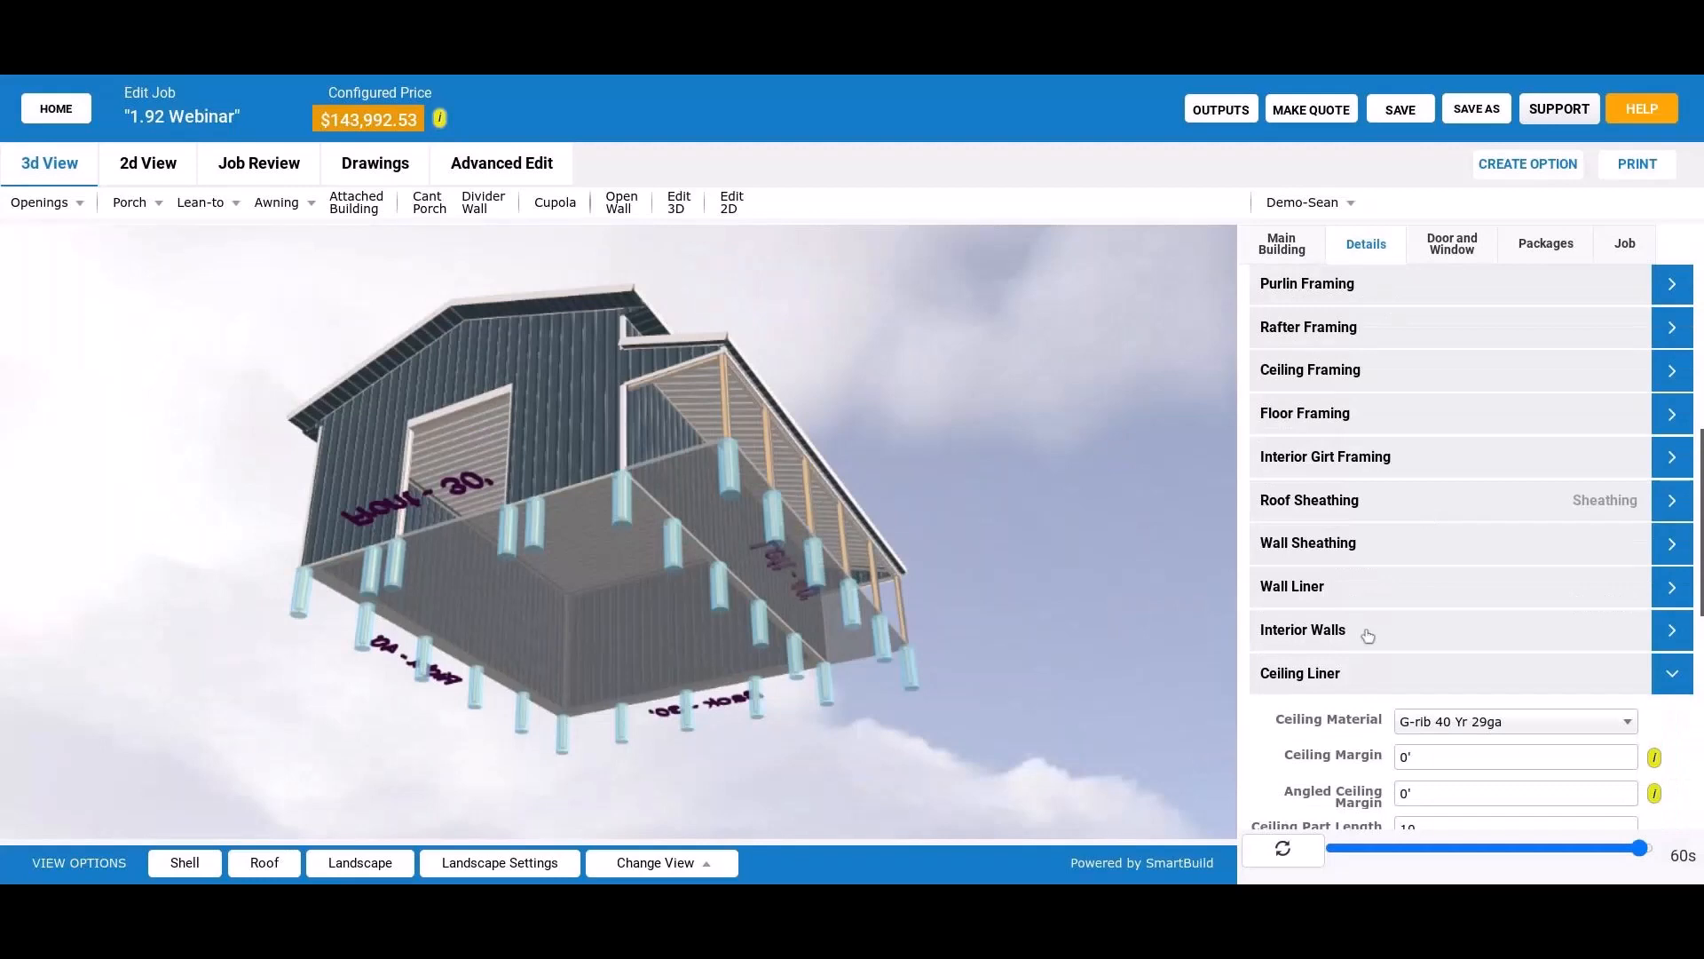
pyautogui.scroll(-2, 1368, 636)
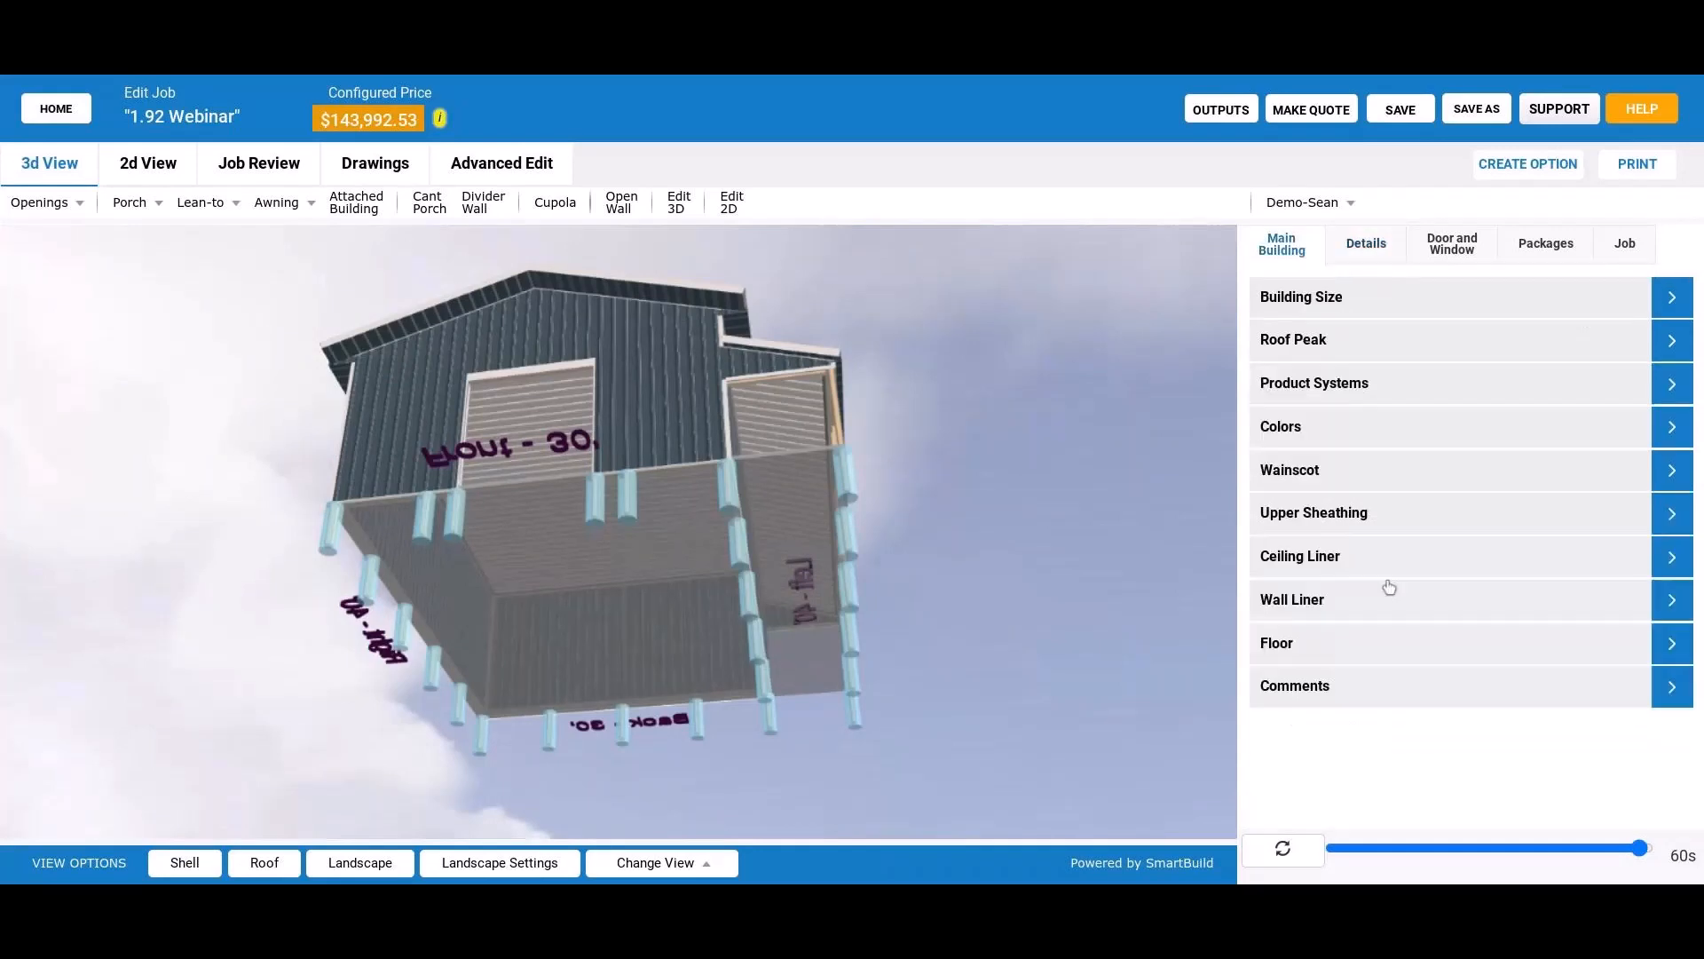
pyautogui.click(1407, 572)
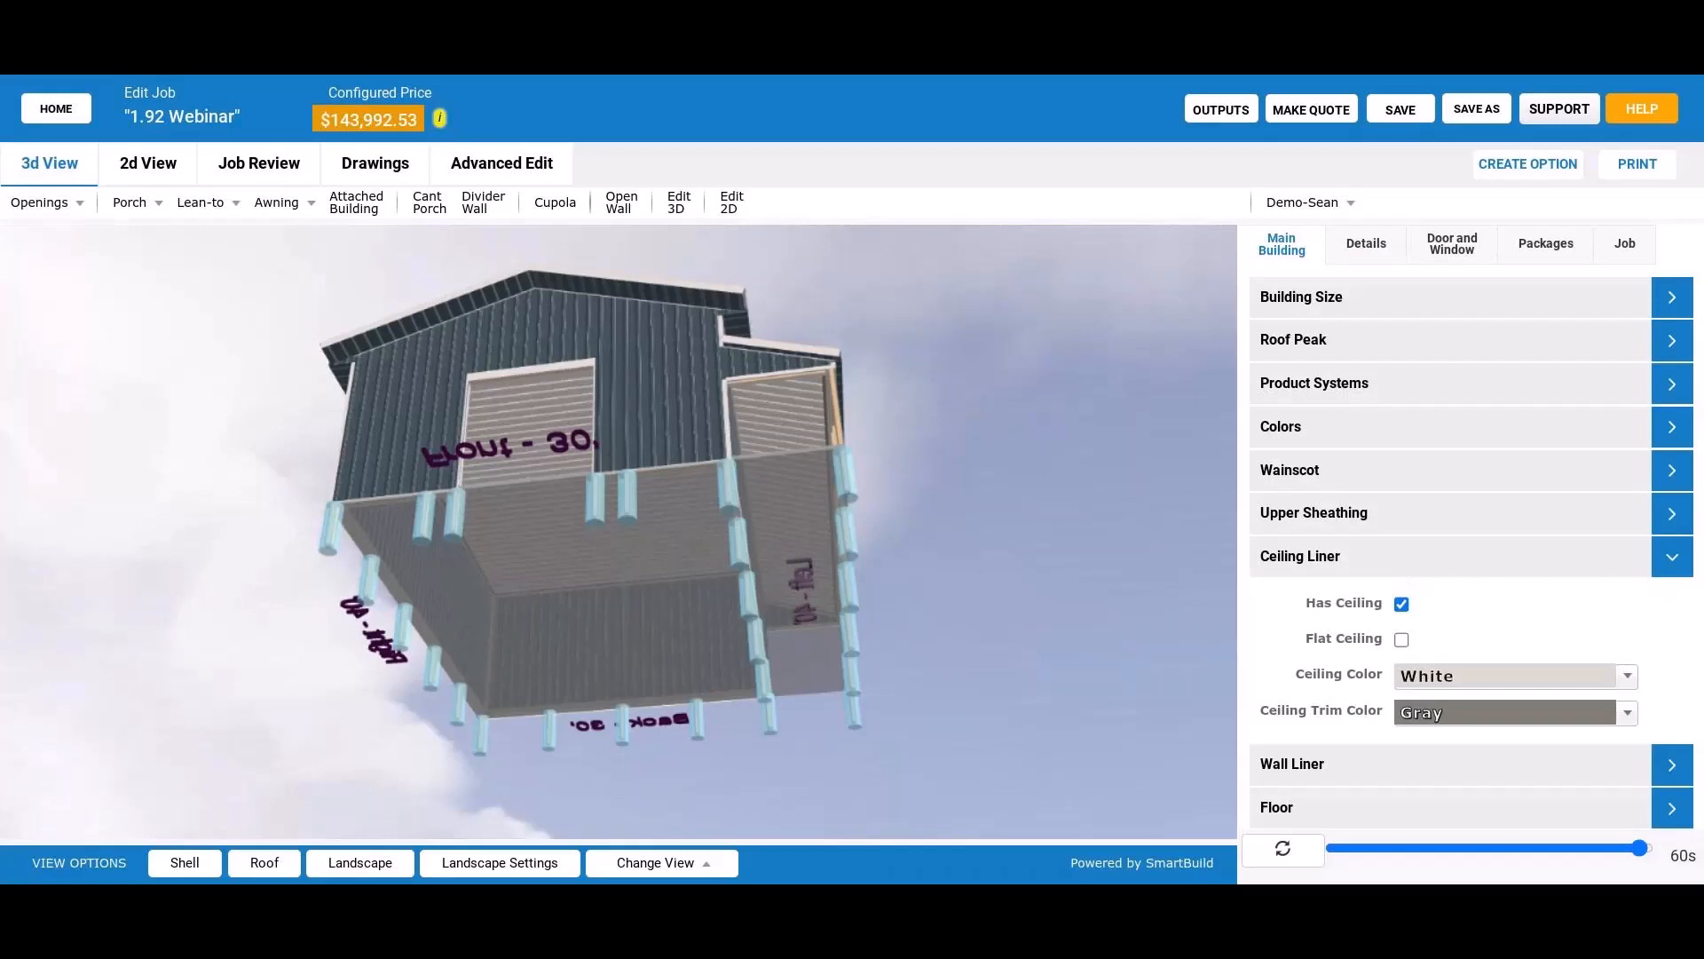
# Step: Return to the detailed Ceiling Liner settings and inspect the Ceiling Part Length Overrides field alongside the 3D ceiling
pyautogui.click(1366, 243)
pyautogui.scroll(-2, 1422, 561)
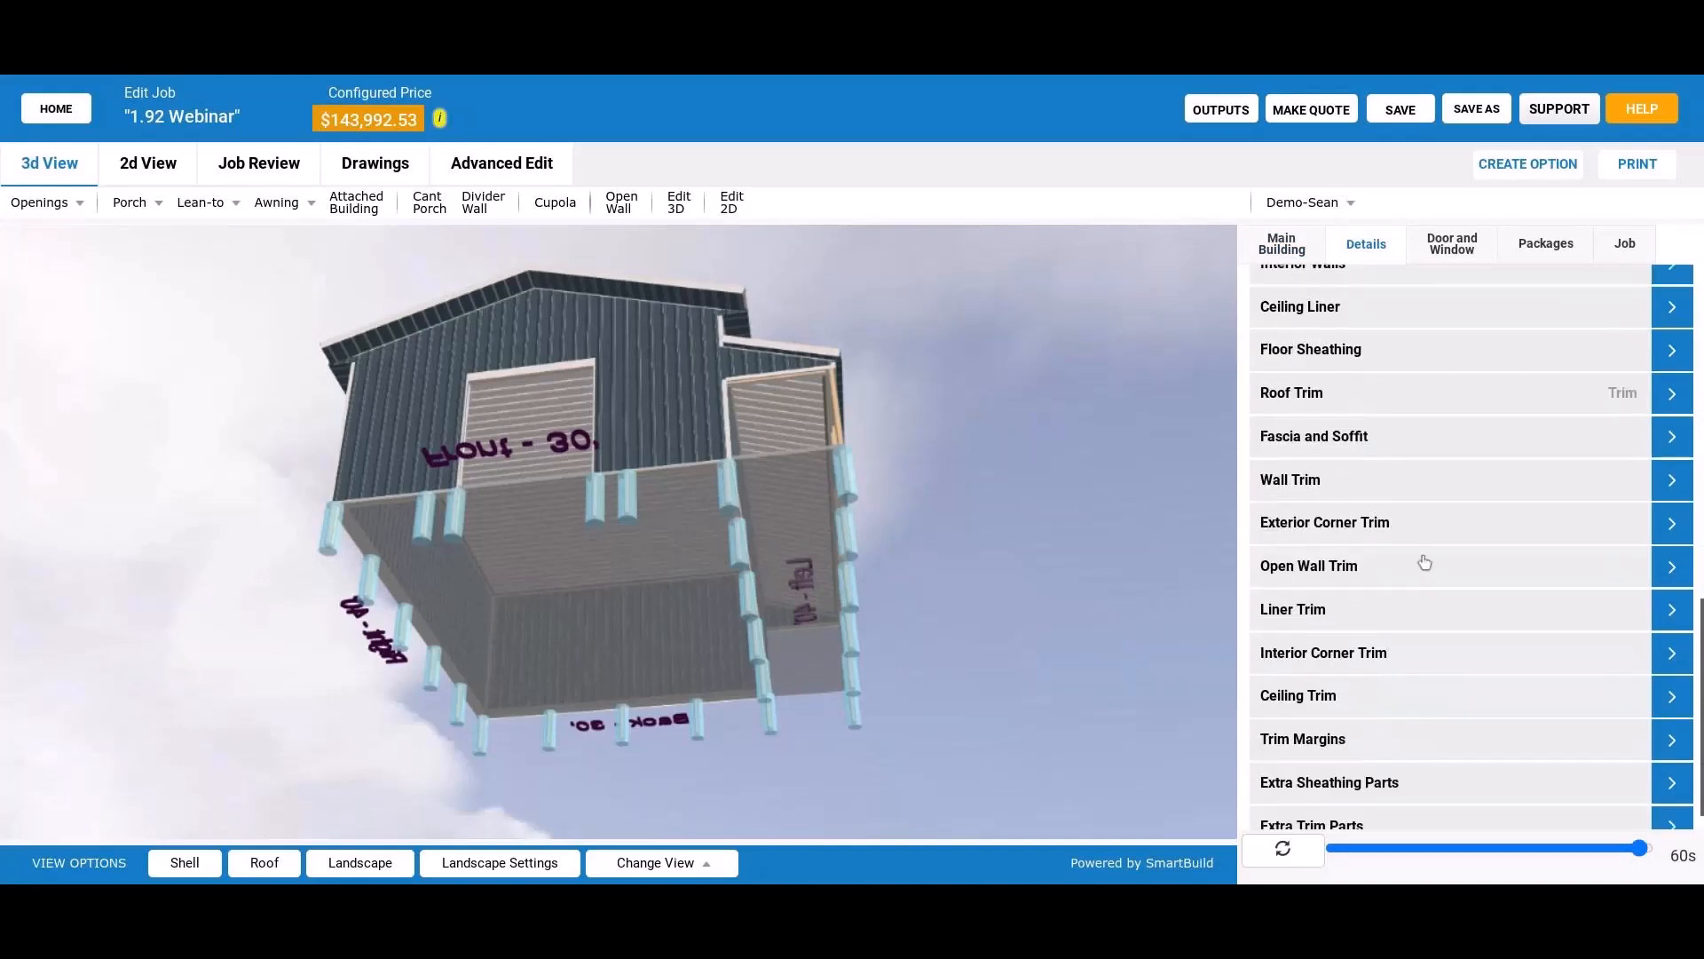
pyautogui.scroll(1, 1425, 462)
pyautogui.click(1425, 377)
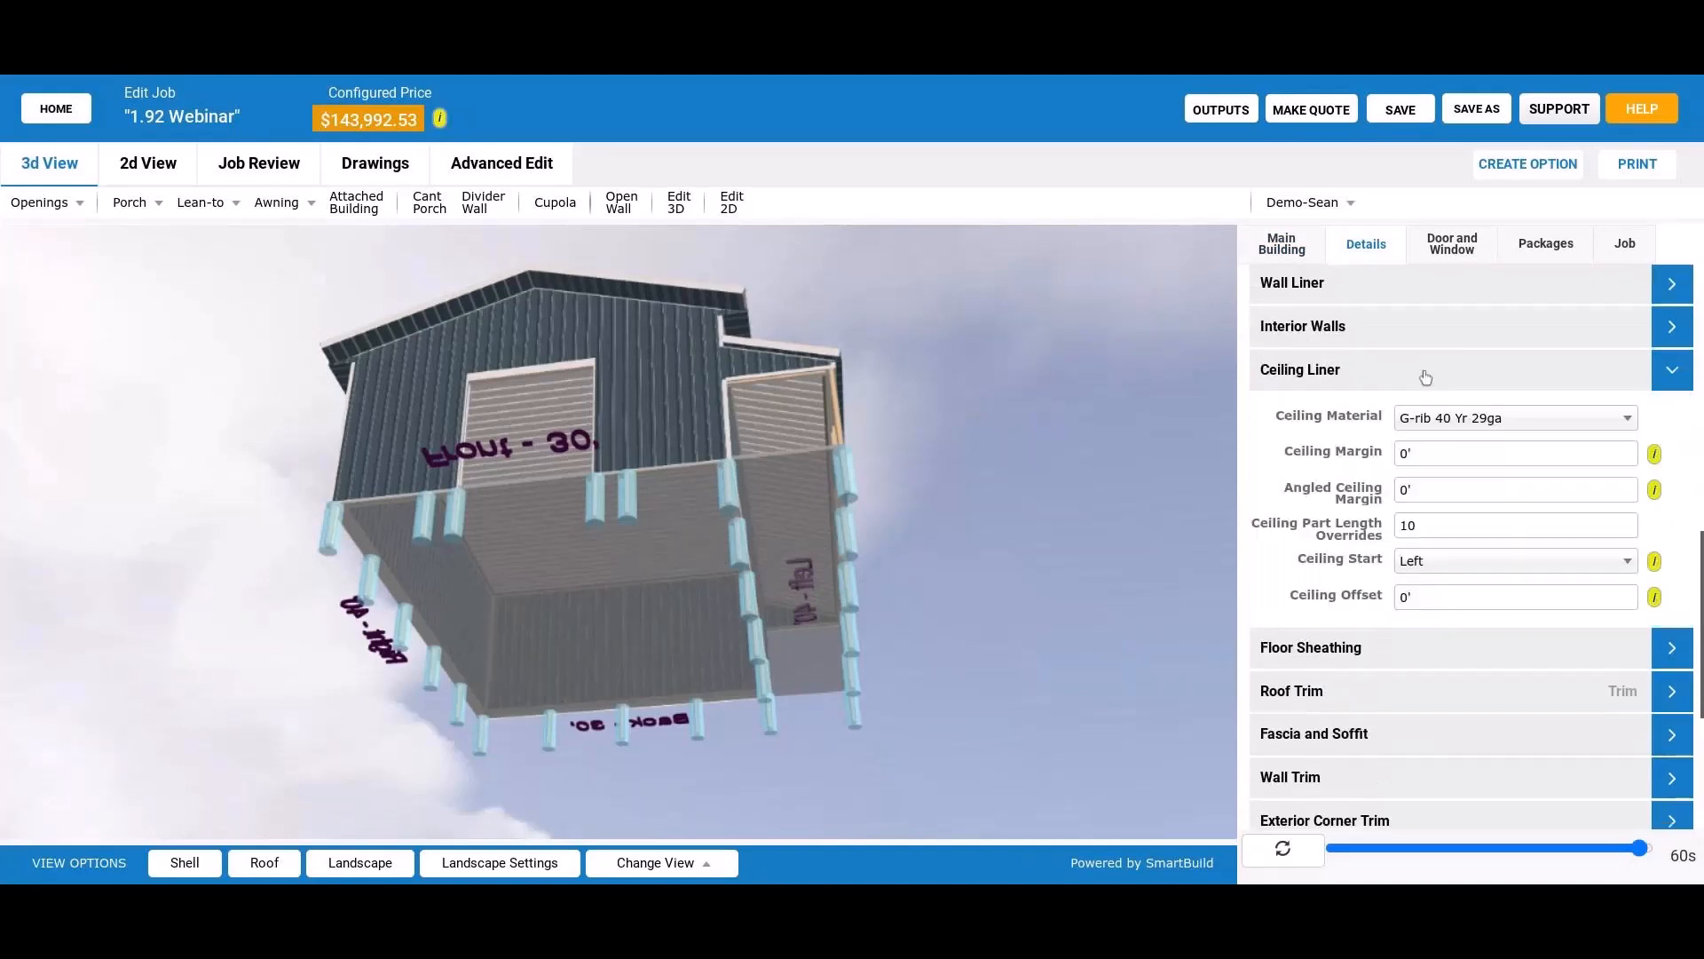
pyautogui.click(1443, 532)
pyautogui.moveTo(516, 492); pyautogui.dragTo(499, 545)
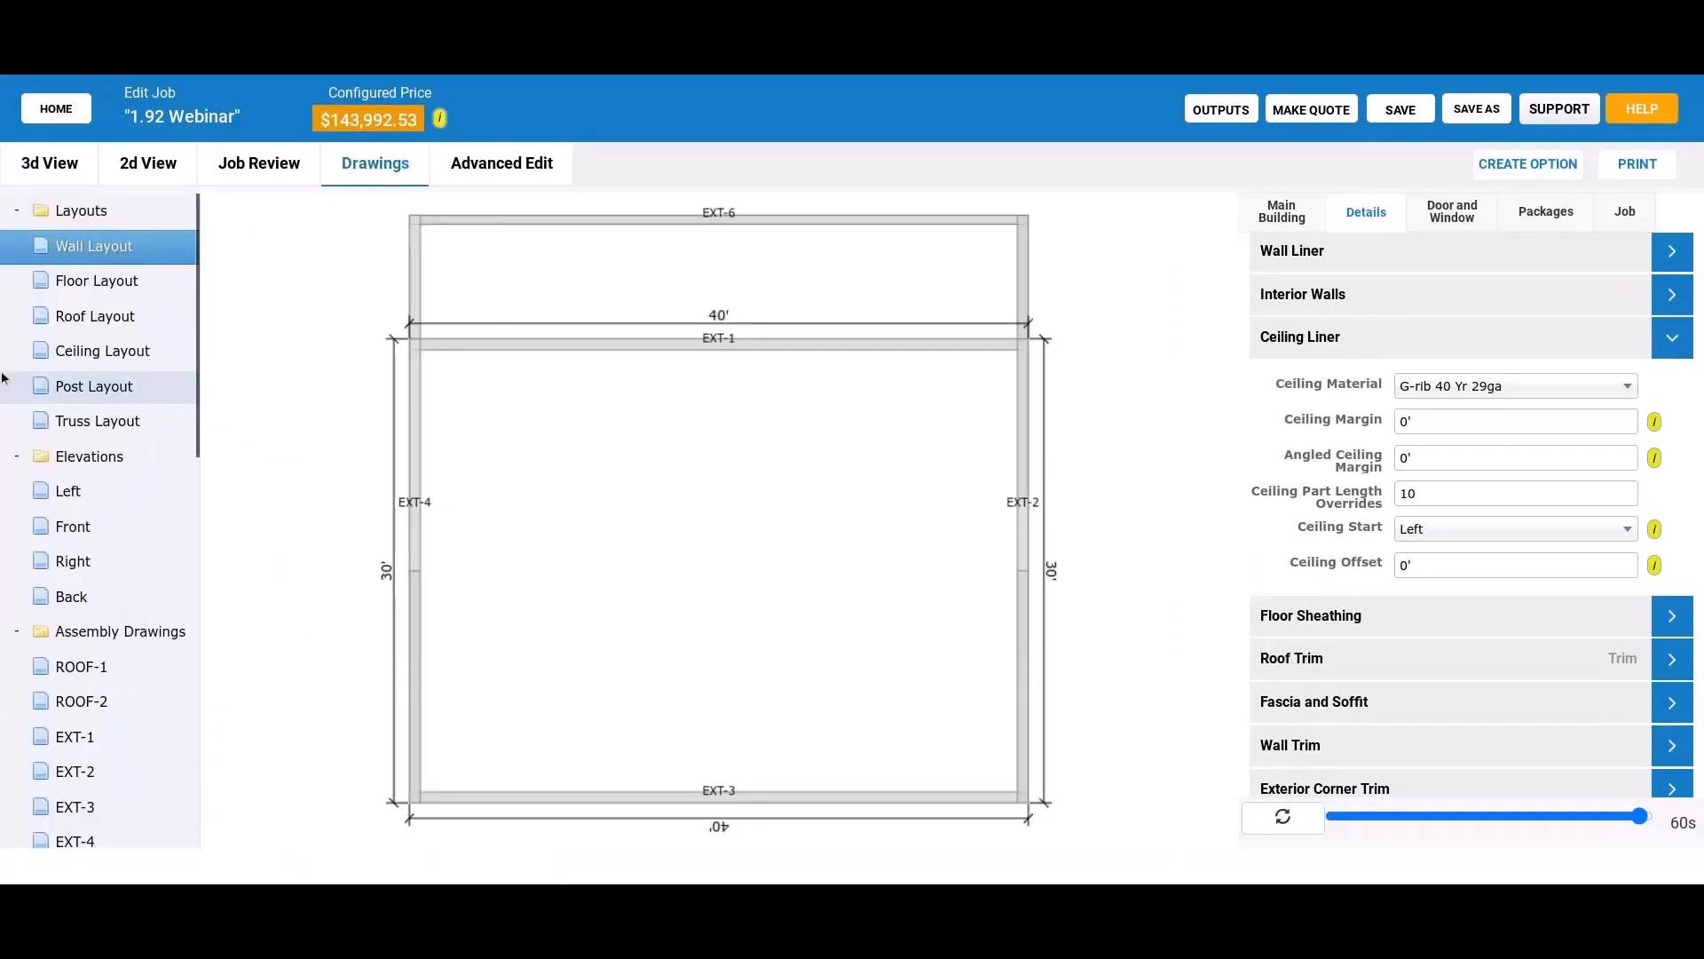
# Step: Open the ceiling layout drawing and show the interior assembly drawing of ceiling CEIL-1
pyautogui.click(121, 358)
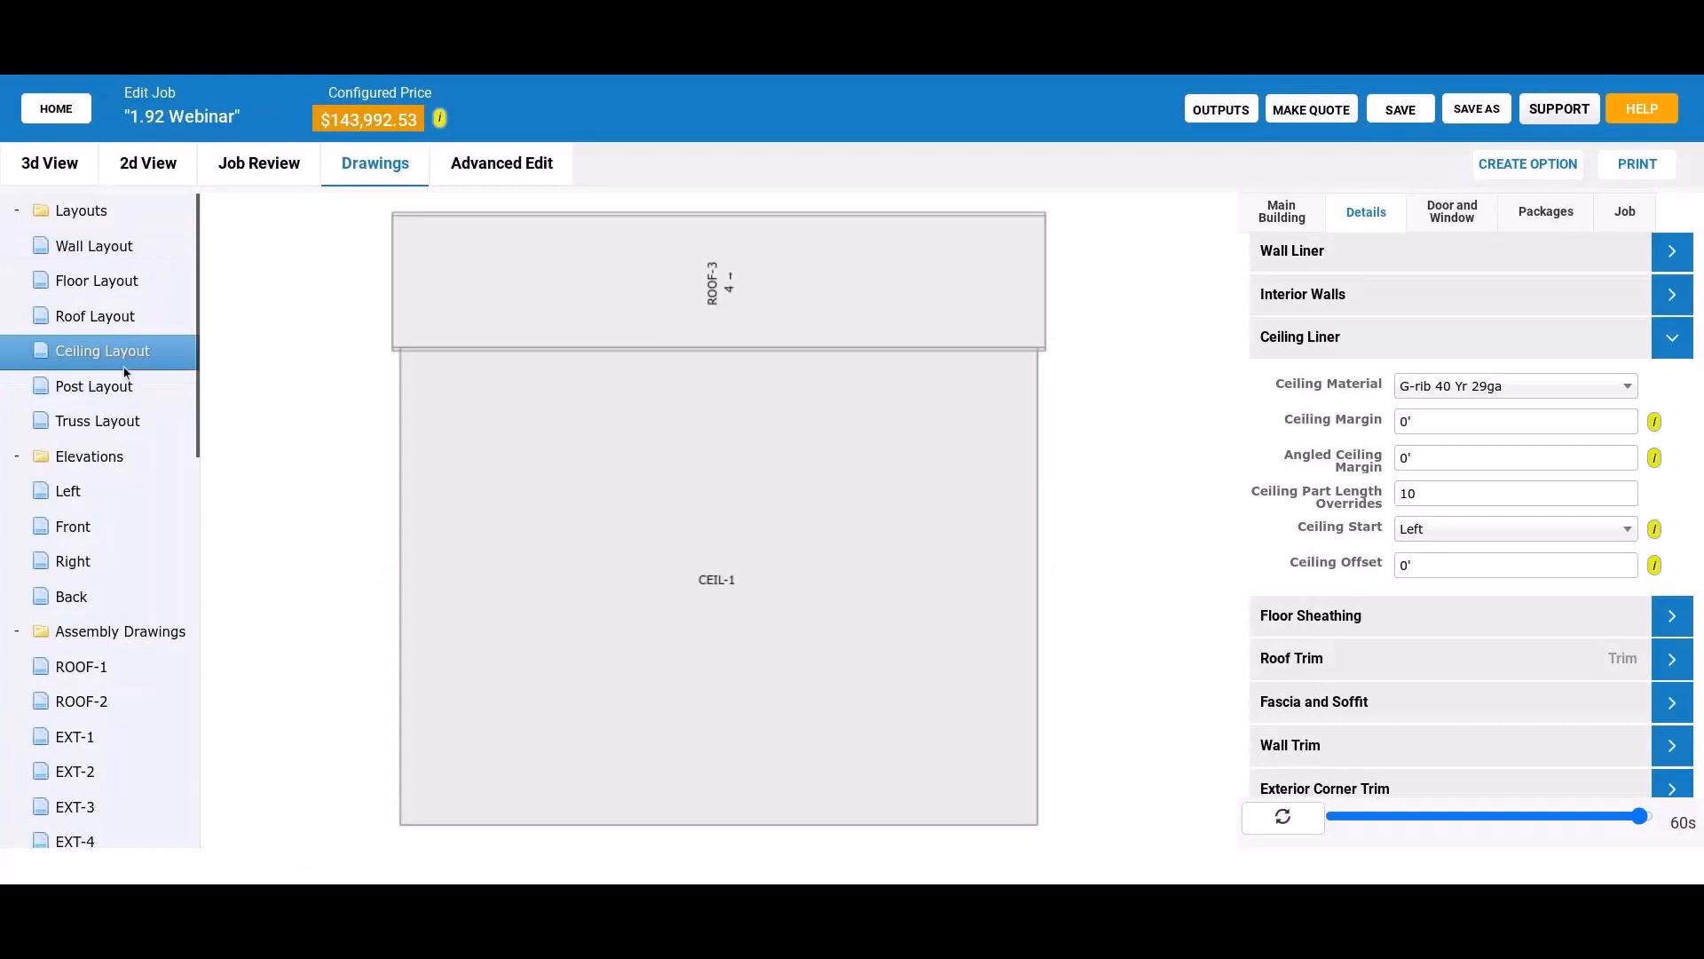
pyautogui.scroll(-3, 153, 484)
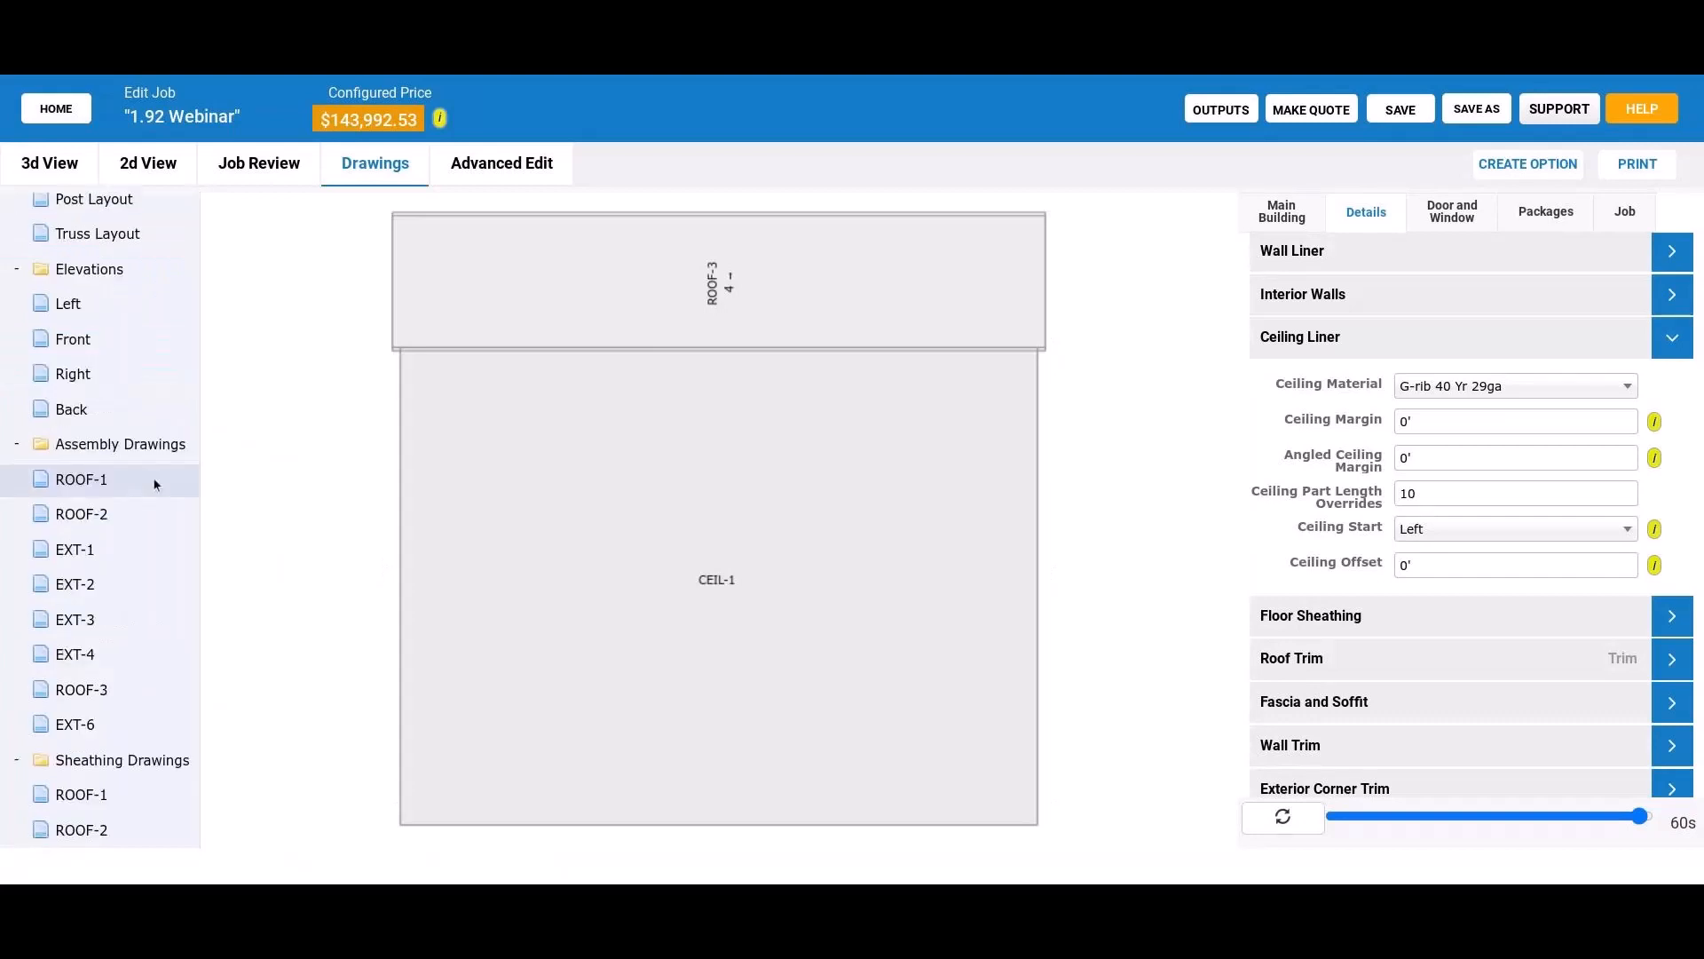
pyautogui.scroll(-2, 152, 483)
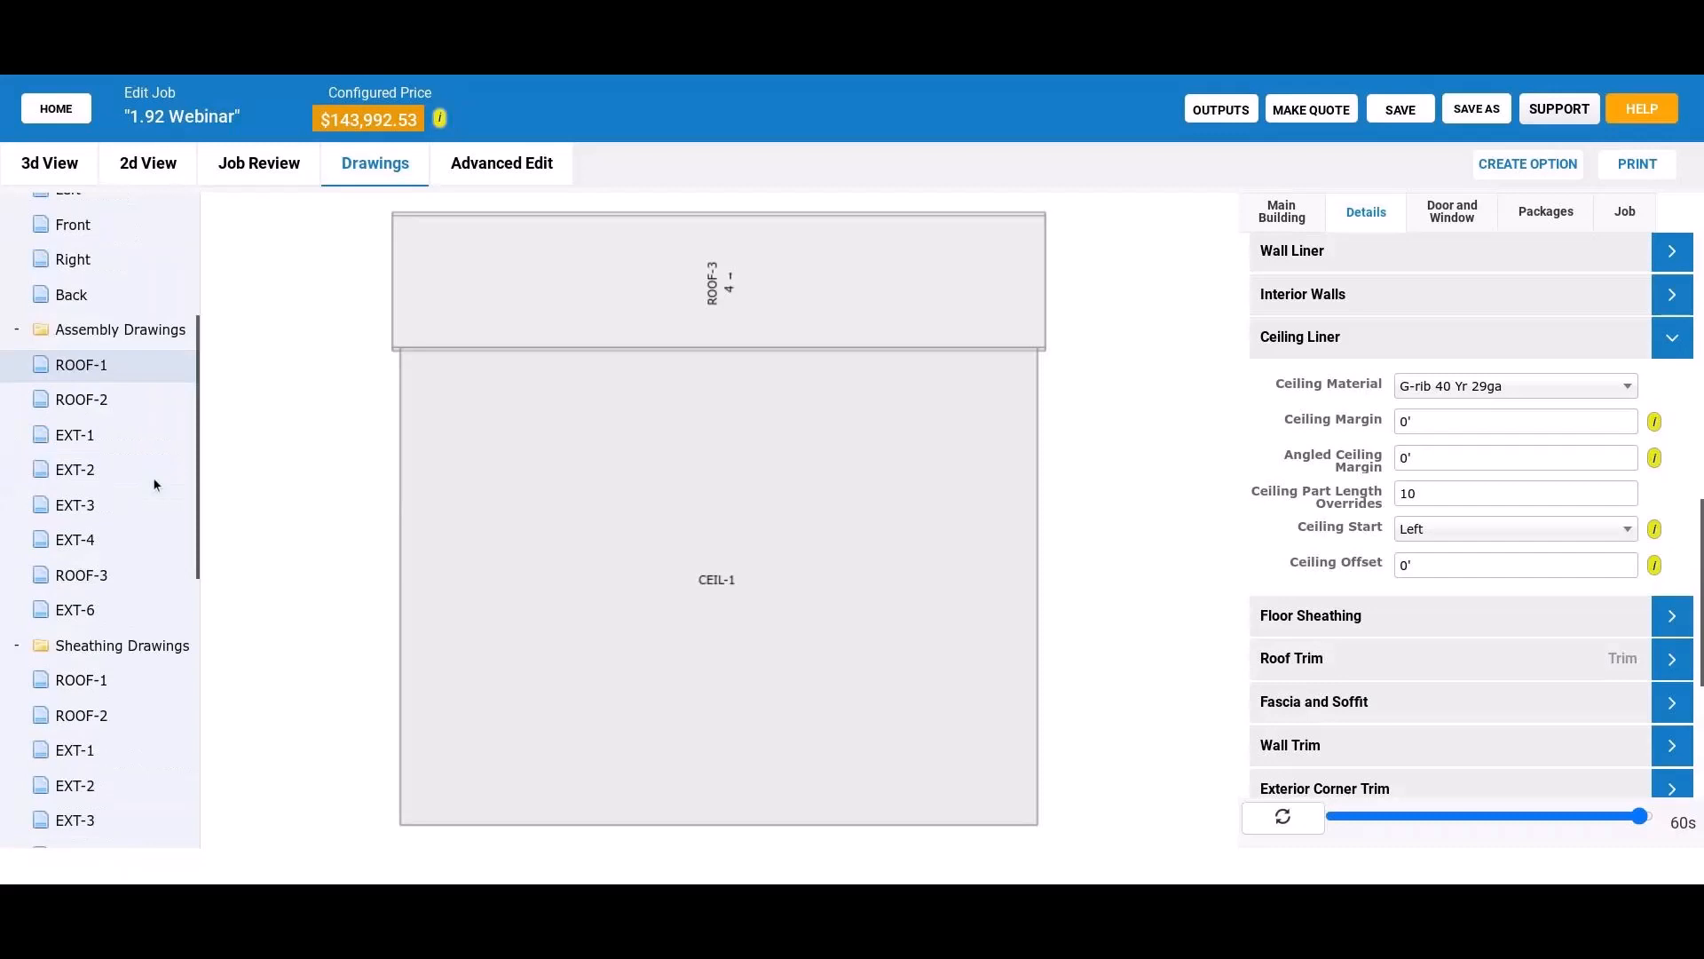
pyautogui.scroll(-4, 152, 484)
pyautogui.click(119, 759)
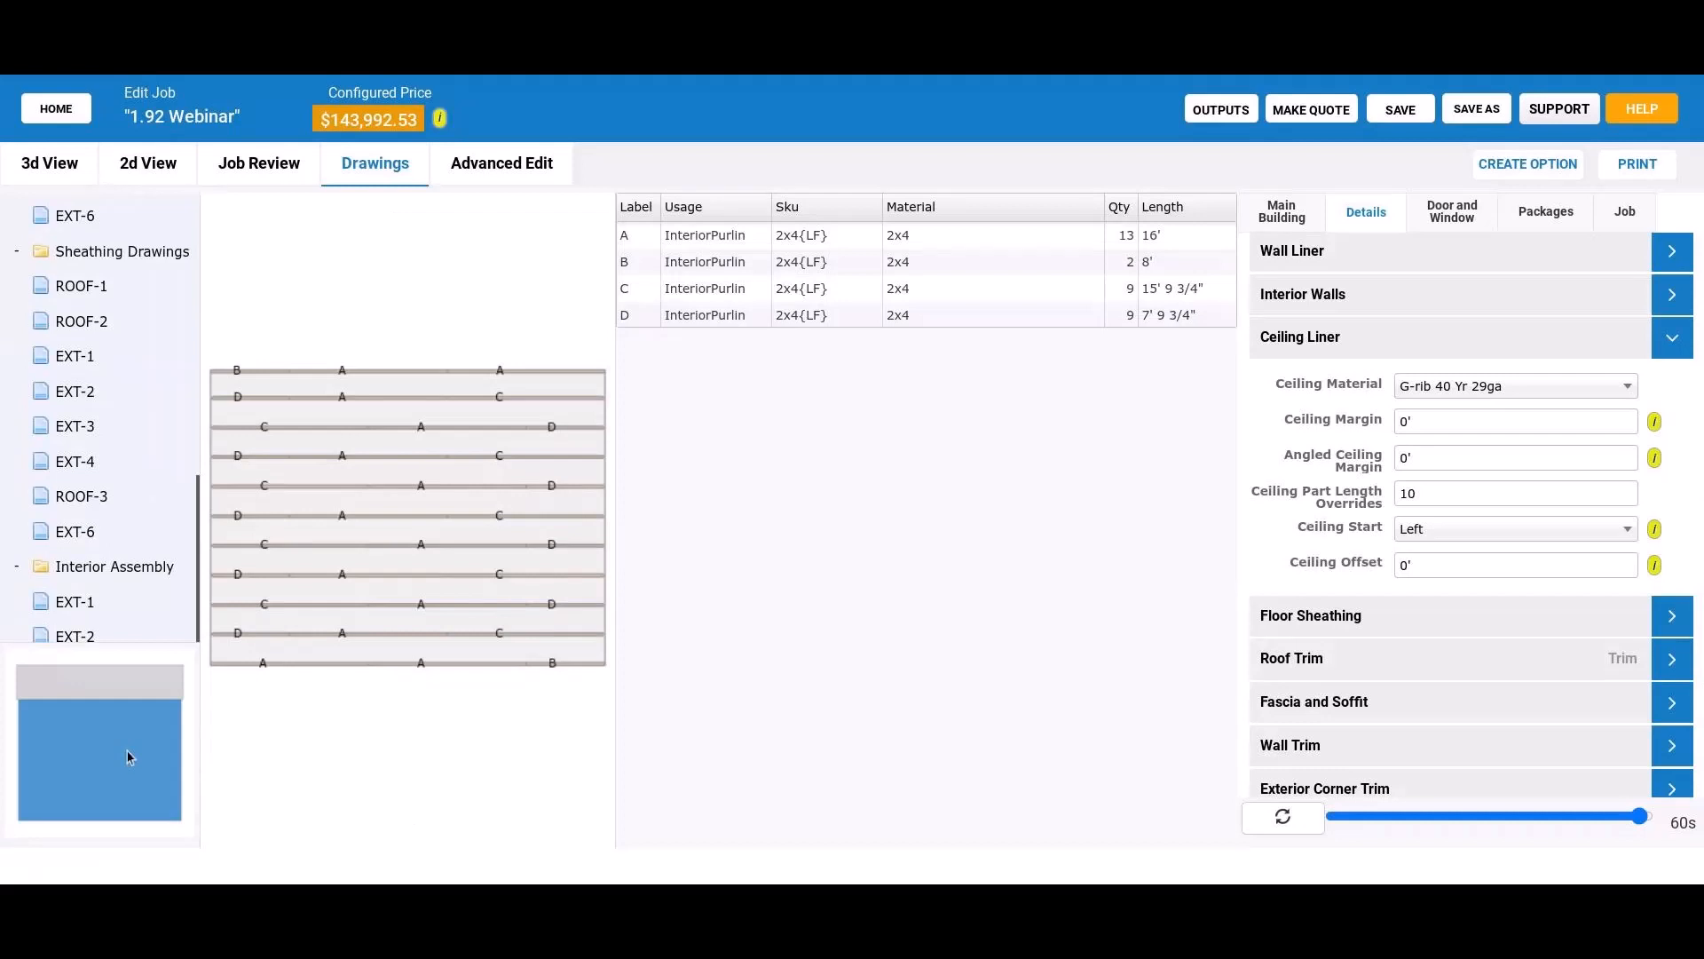
# Step: Browse the drawing list and open the sheathing drawing of the lean-to roof ROOF-3
pyautogui.scroll(-1, 138, 531)
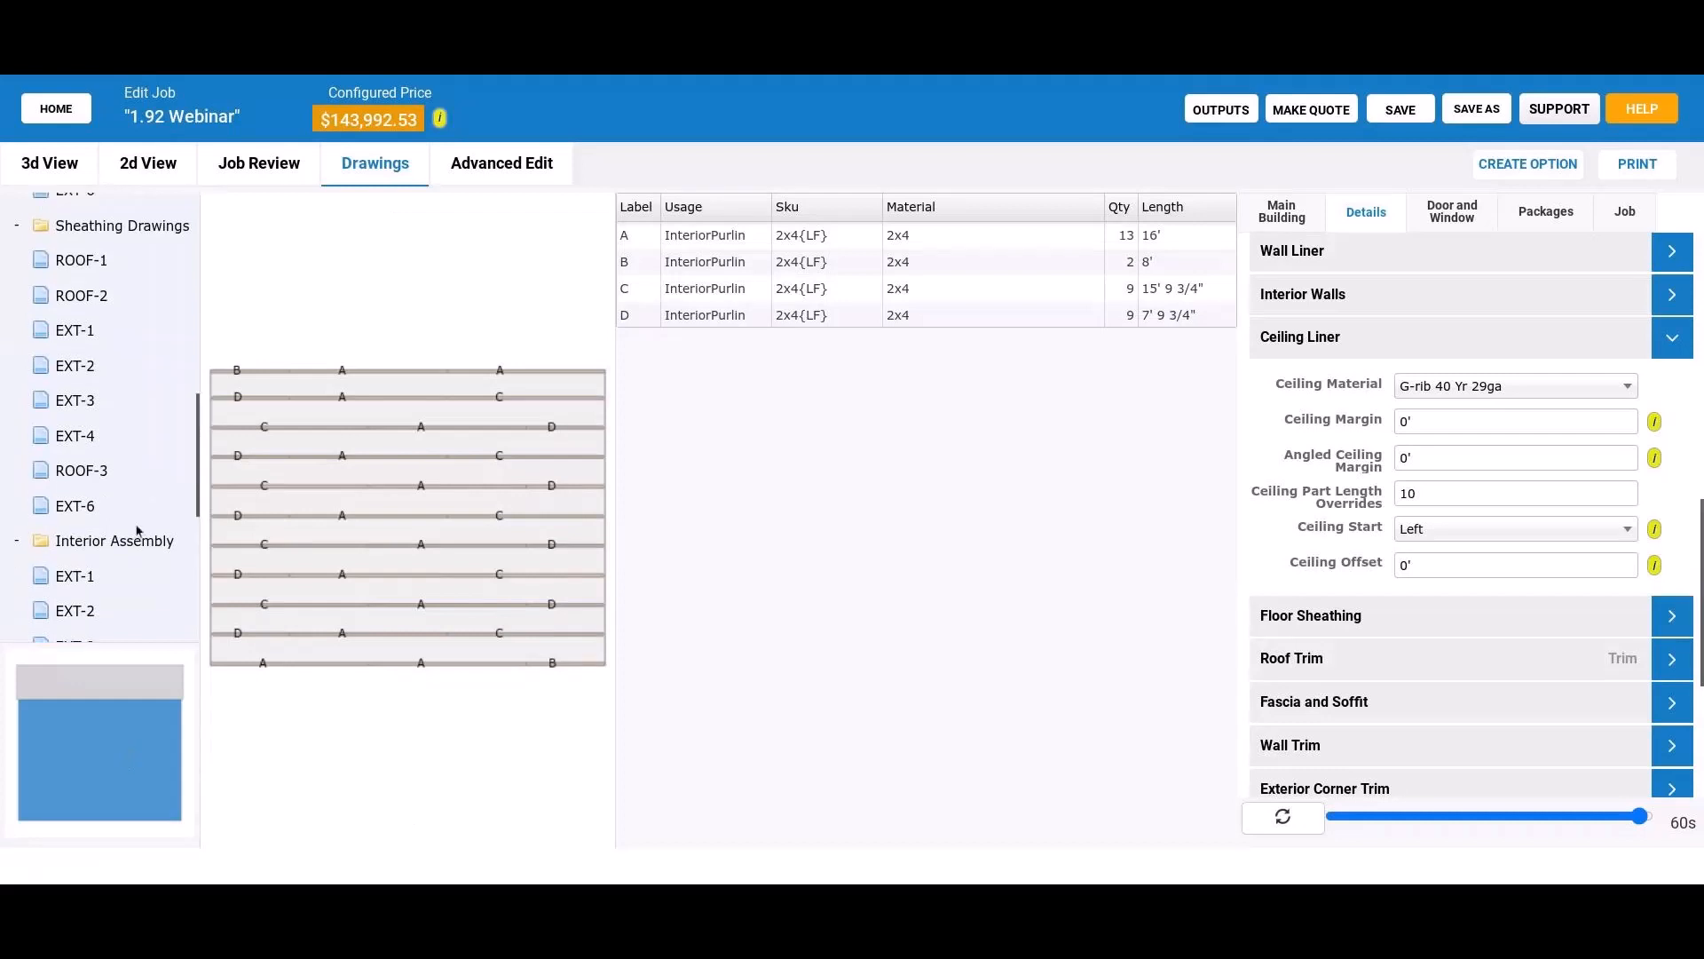
pyautogui.scroll(2, 137, 466)
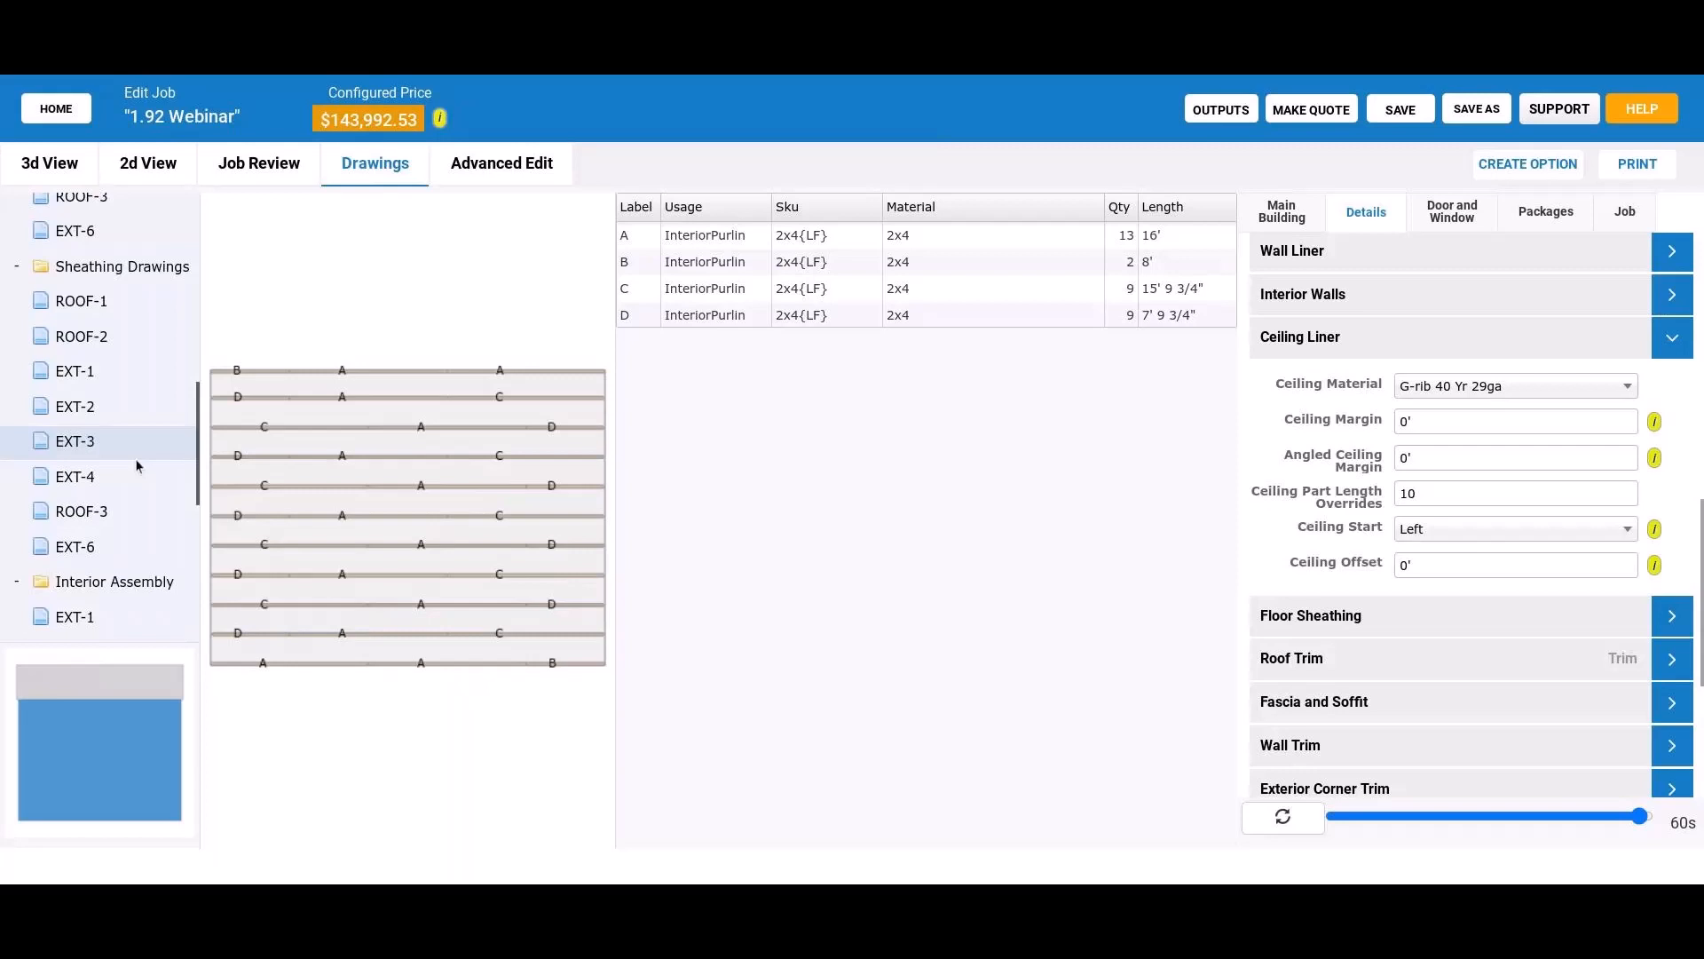
pyautogui.click(162, 519)
pyautogui.scroll(1, 155, 521)
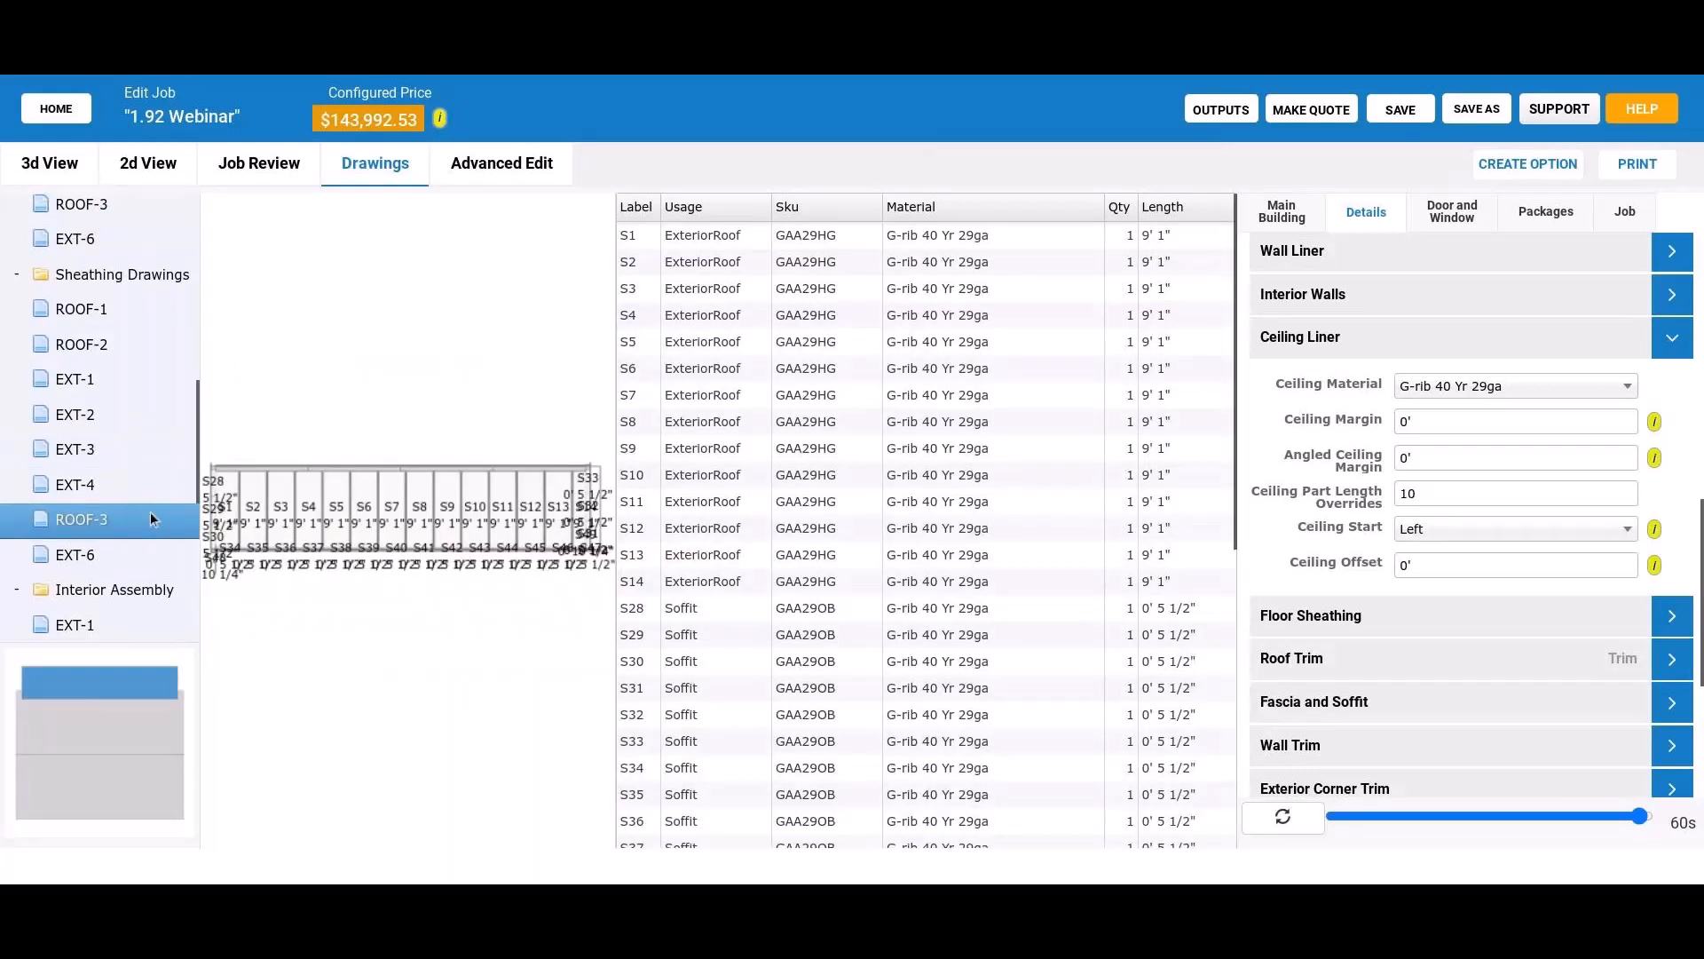
# Step: Open the ceiling layout drawing and show the interior sheathing drawing of ceiling CEIL-1
pyautogui.scroll(5, 138, 399)
pyautogui.click(130, 321)
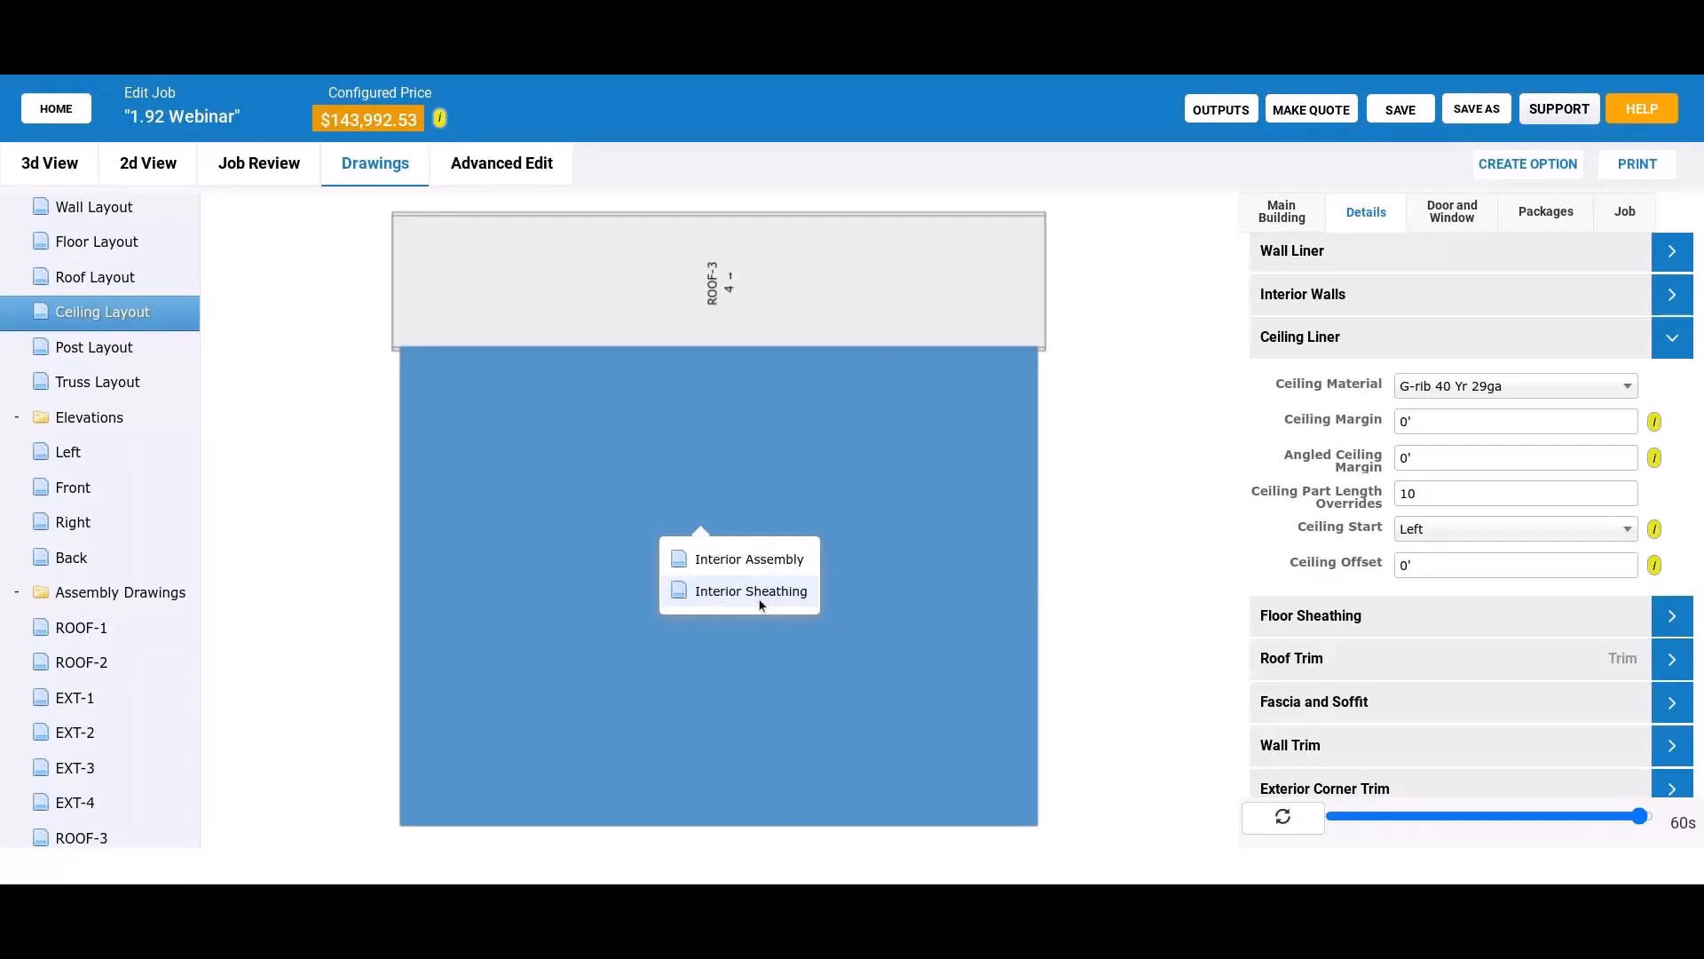
pyautogui.click(759, 600)
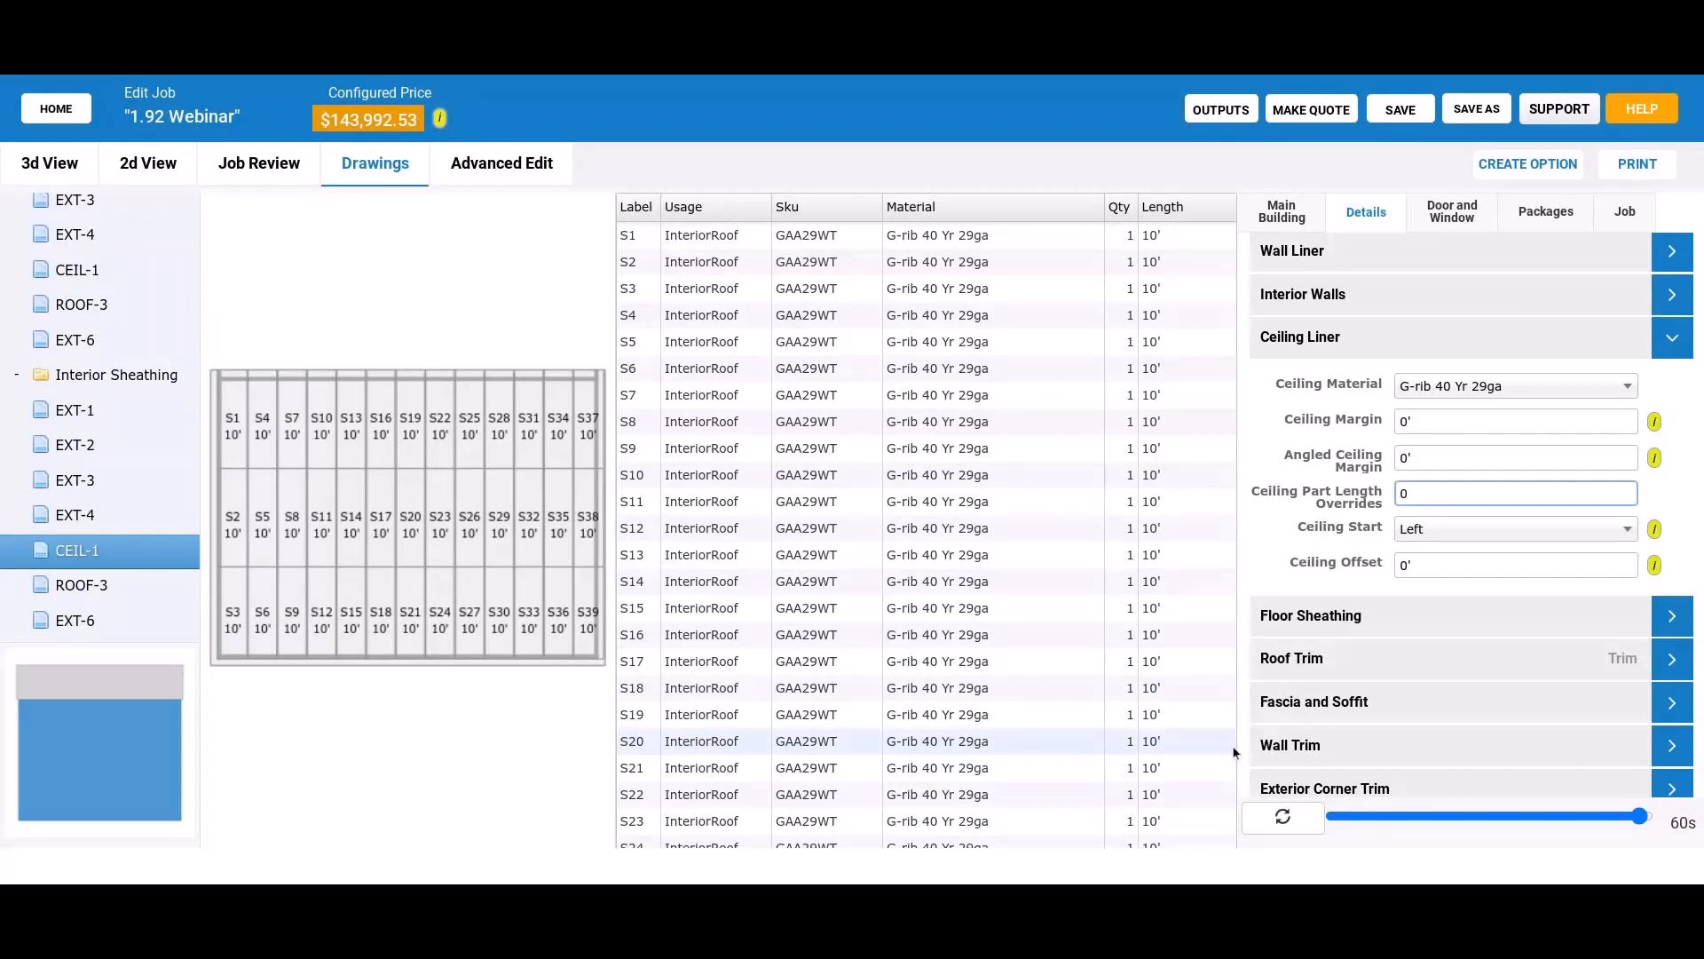
# Step: Set the Ceiling Part Length Overrides to 0 and rebuild, and restore the overrides to 10 and rebuild again
pyautogui.click(1432, 461)
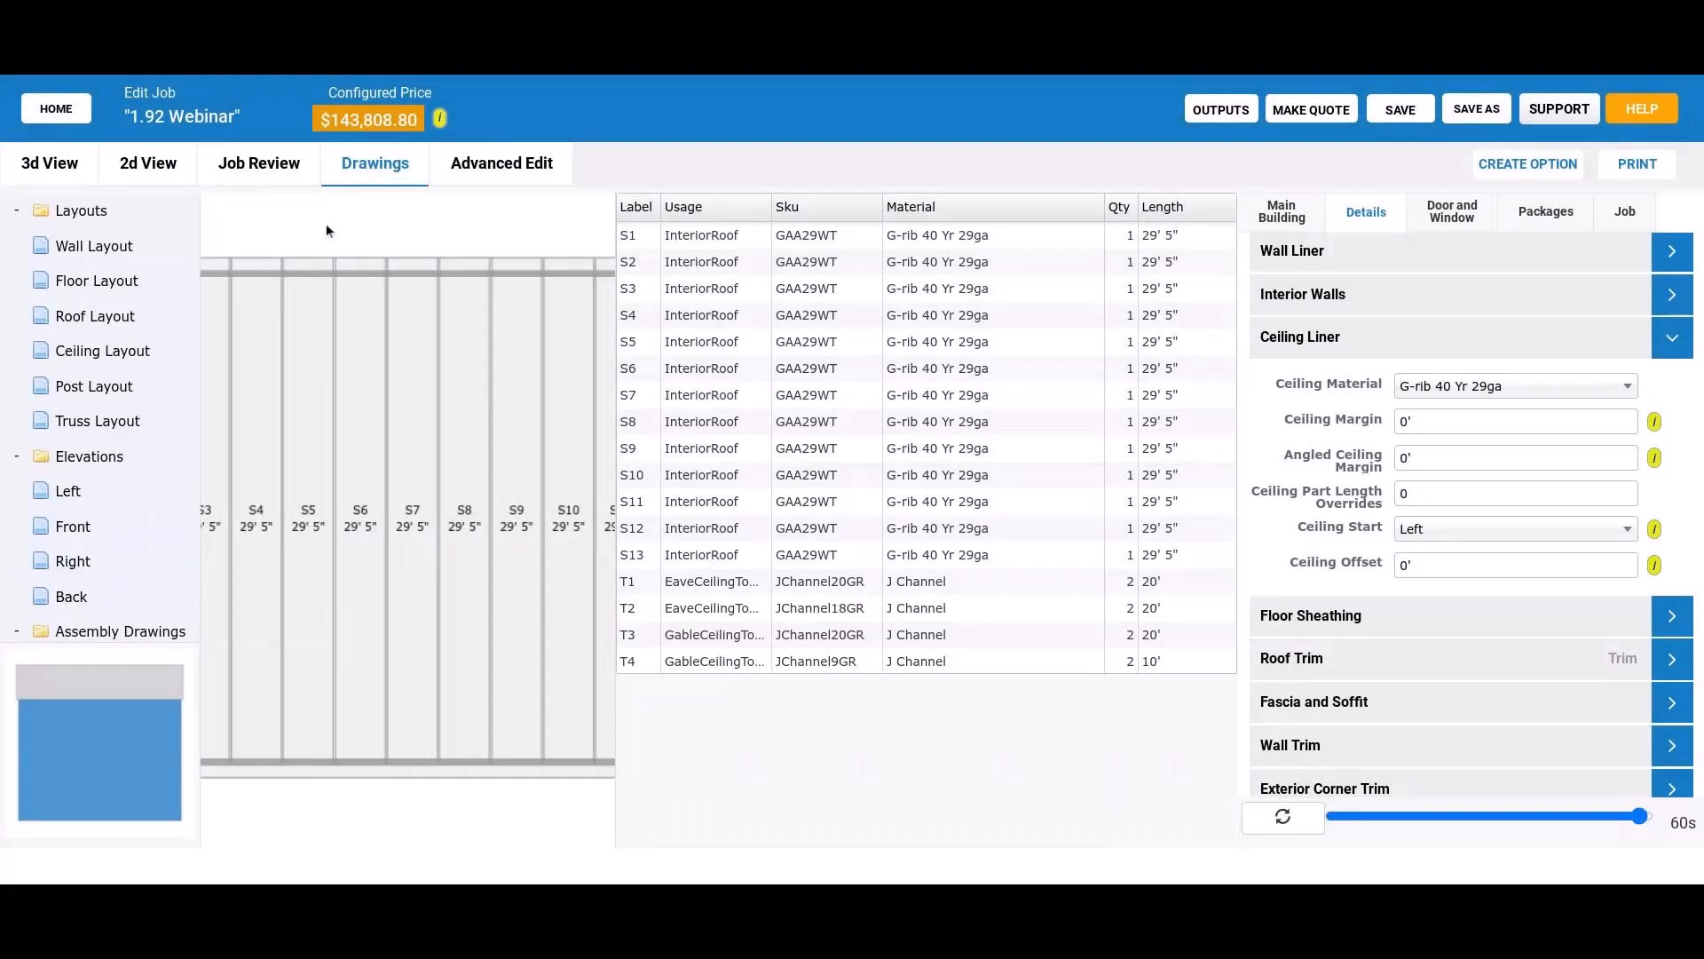
pyautogui.click(1481, 490)
pyautogui.write('10')
pyautogui.press('Tab')
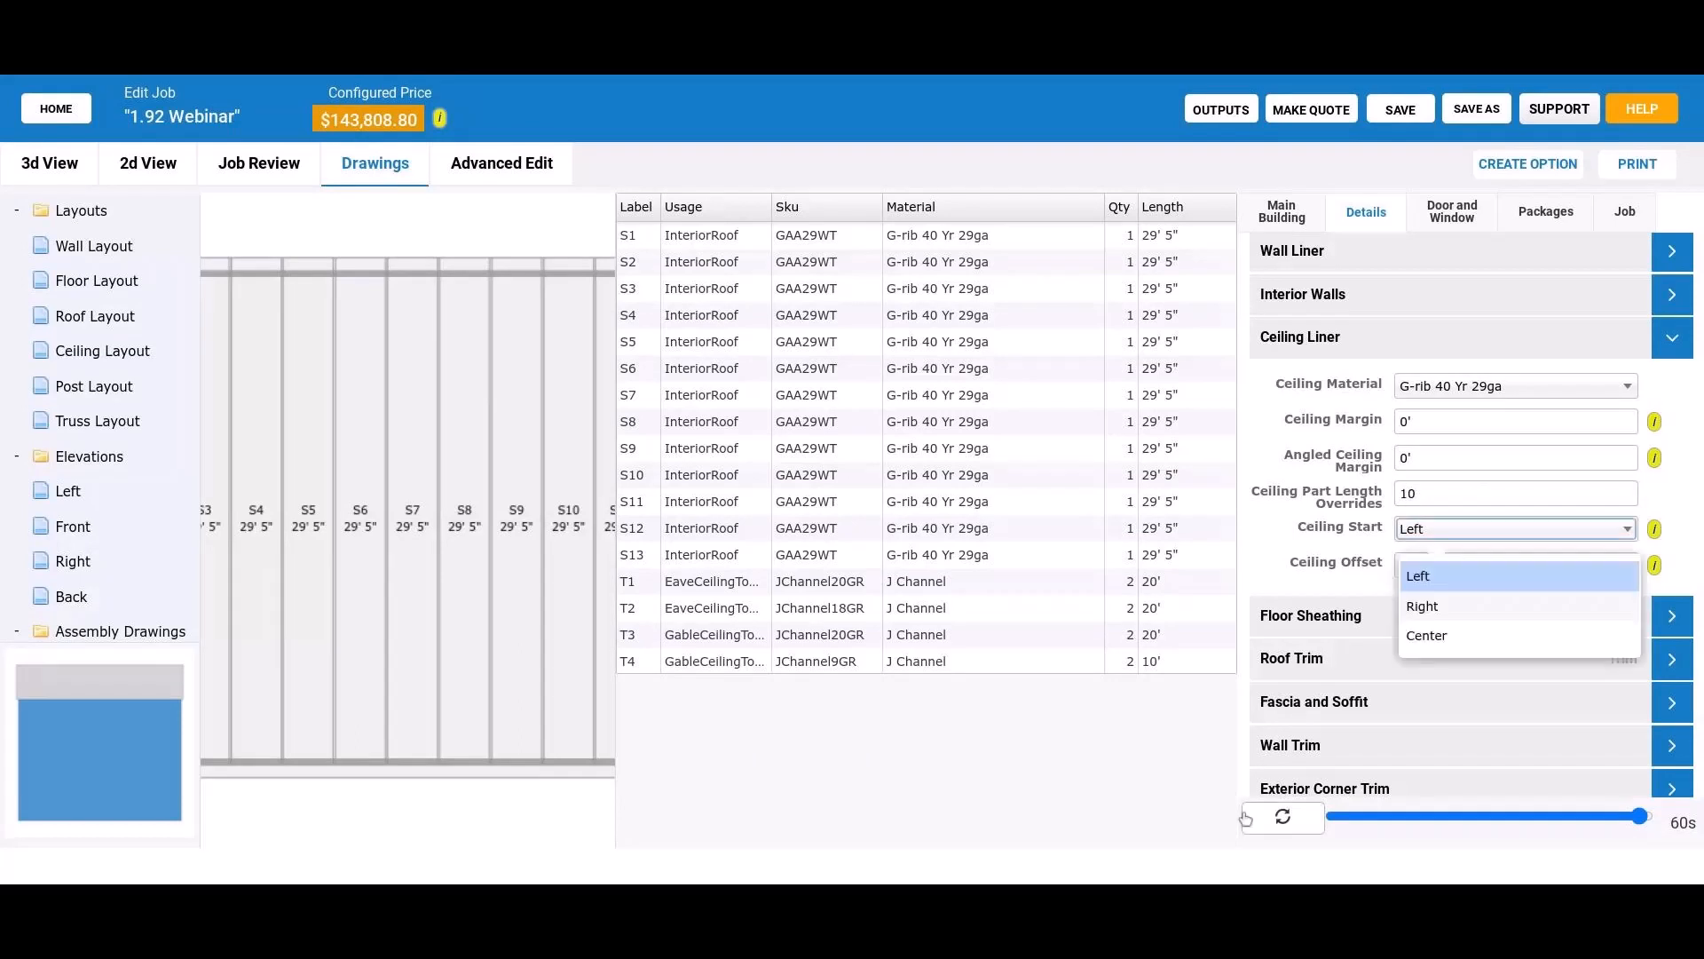
pyautogui.click(1289, 822)
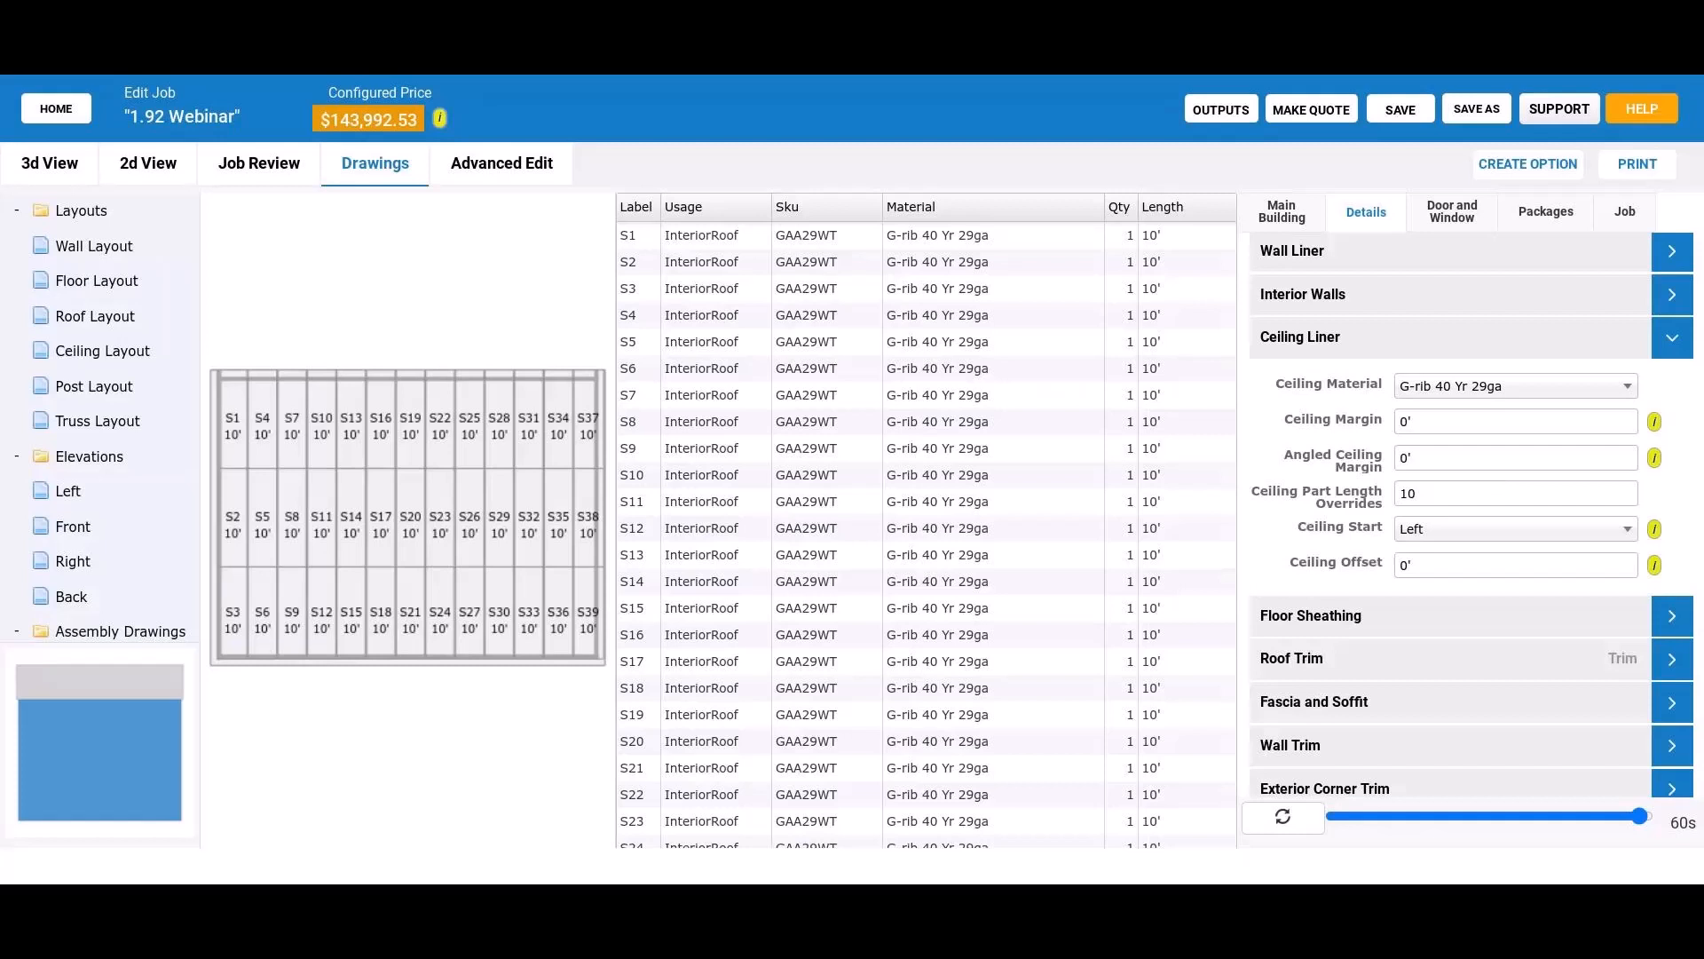
# Step: Look through the building detail sections around the Ceiling Liner, including the trim and extra parts sections
pyautogui.scroll(-1, 1367, 455)
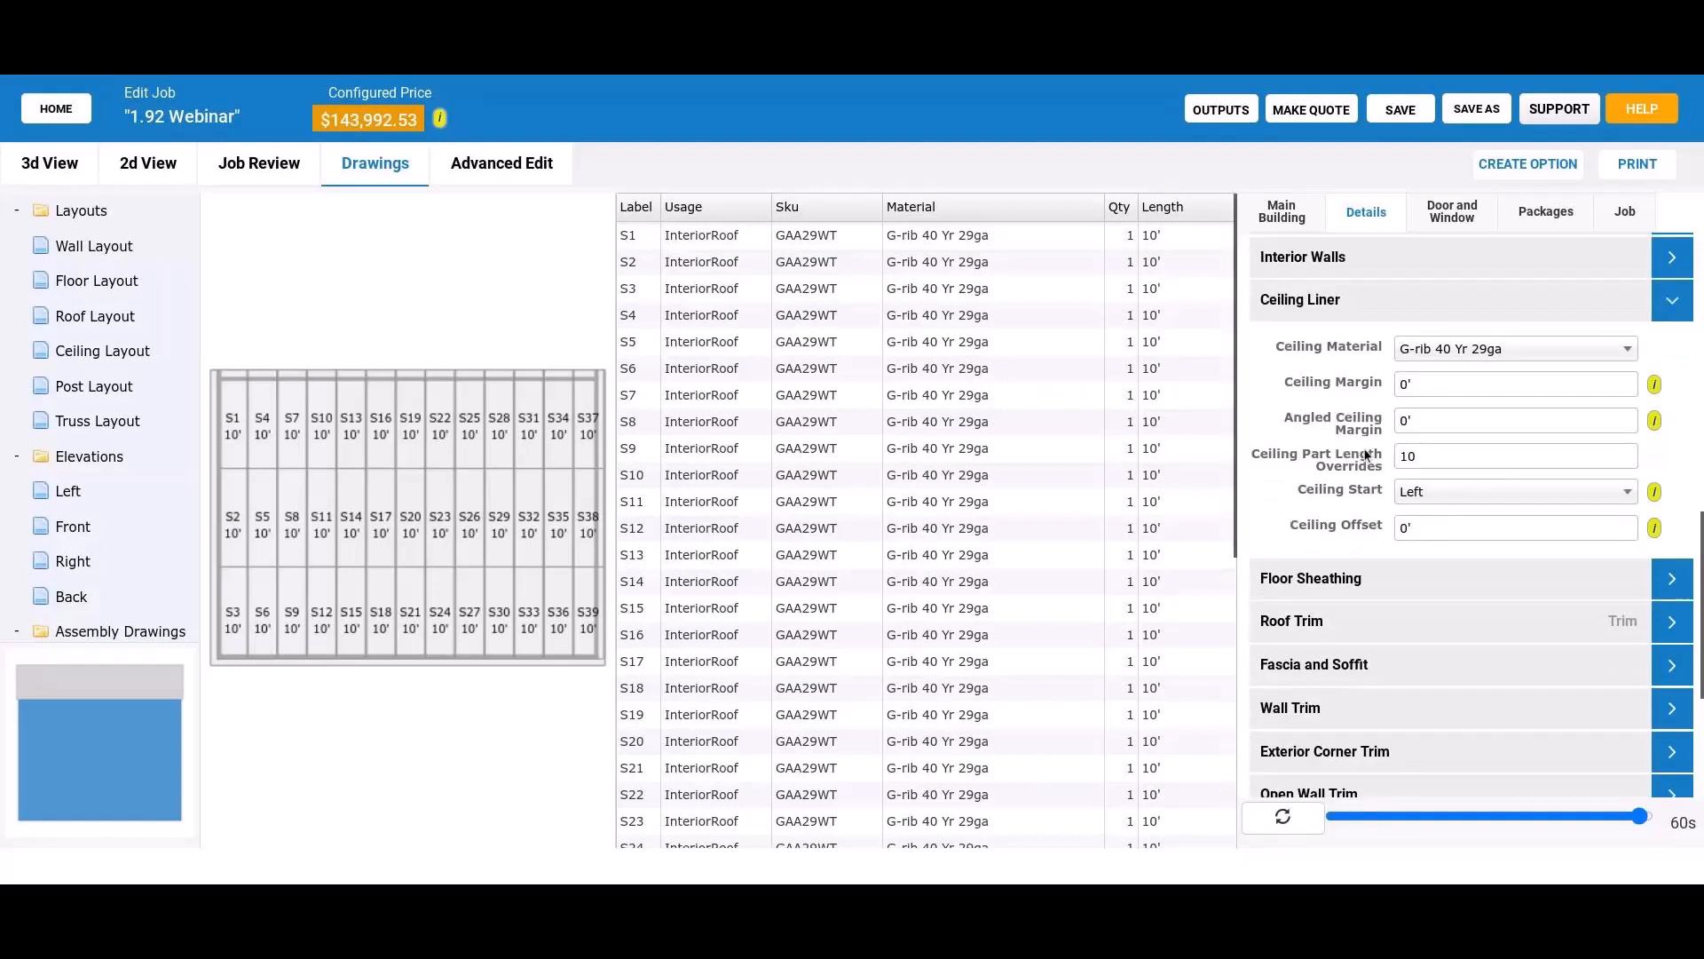
pyautogui.scroll(-2, 1367, 456)
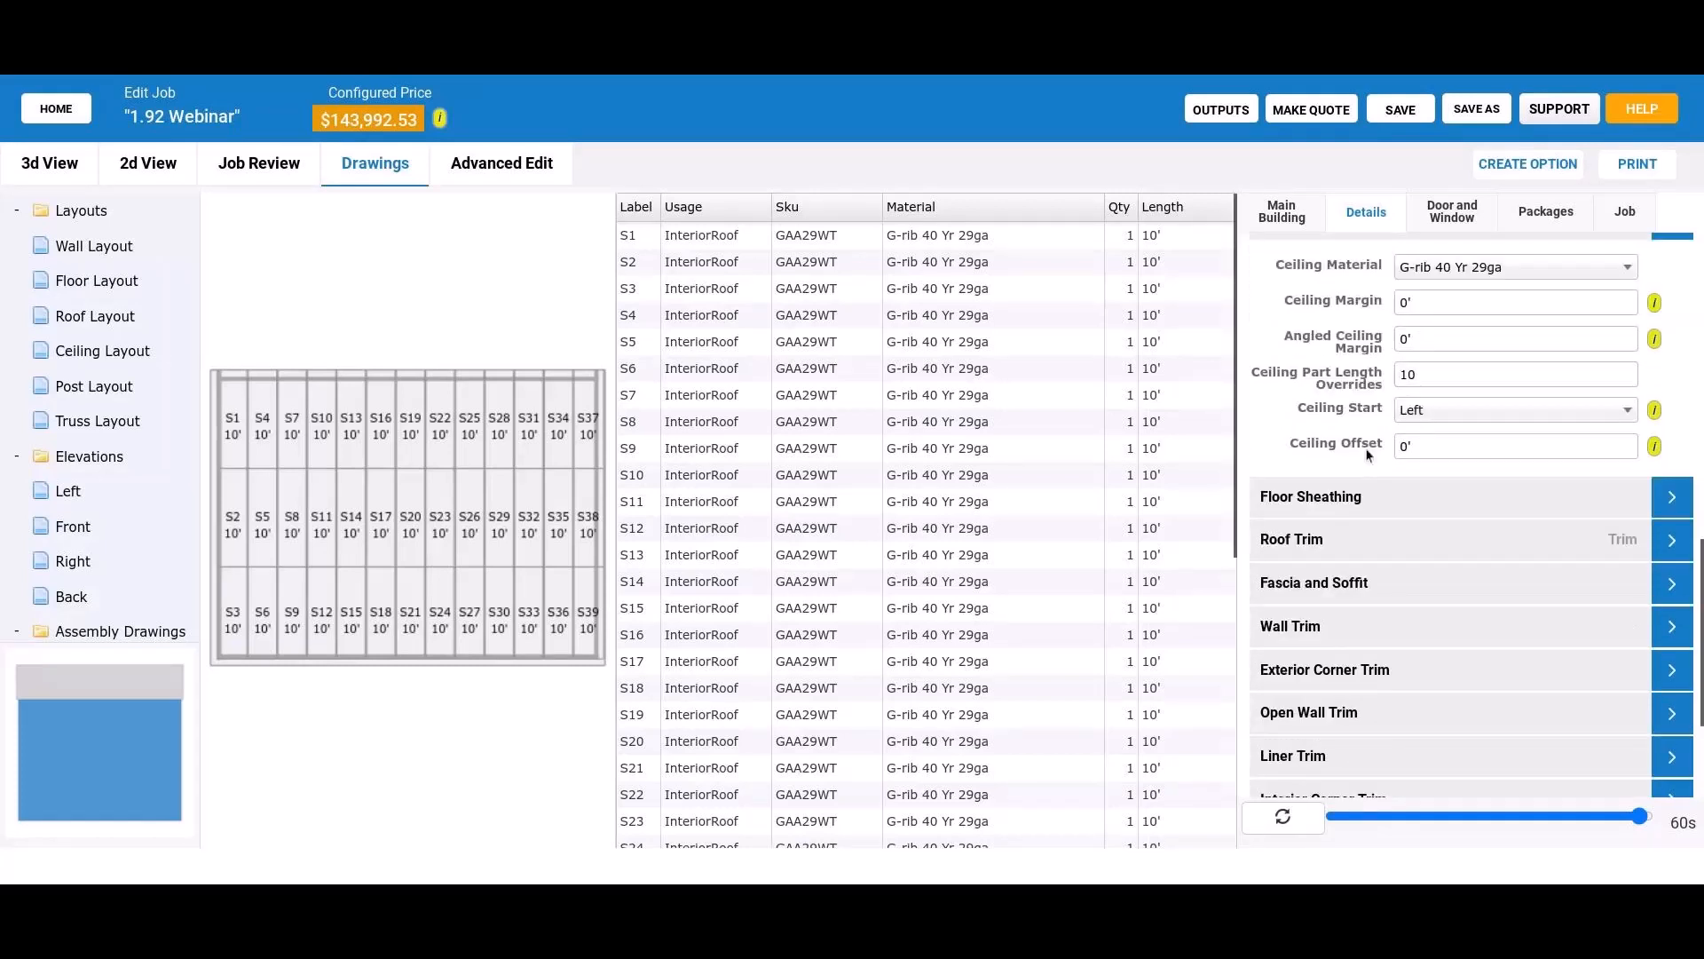
pyautogui.scroll(-3, 1365, 447)
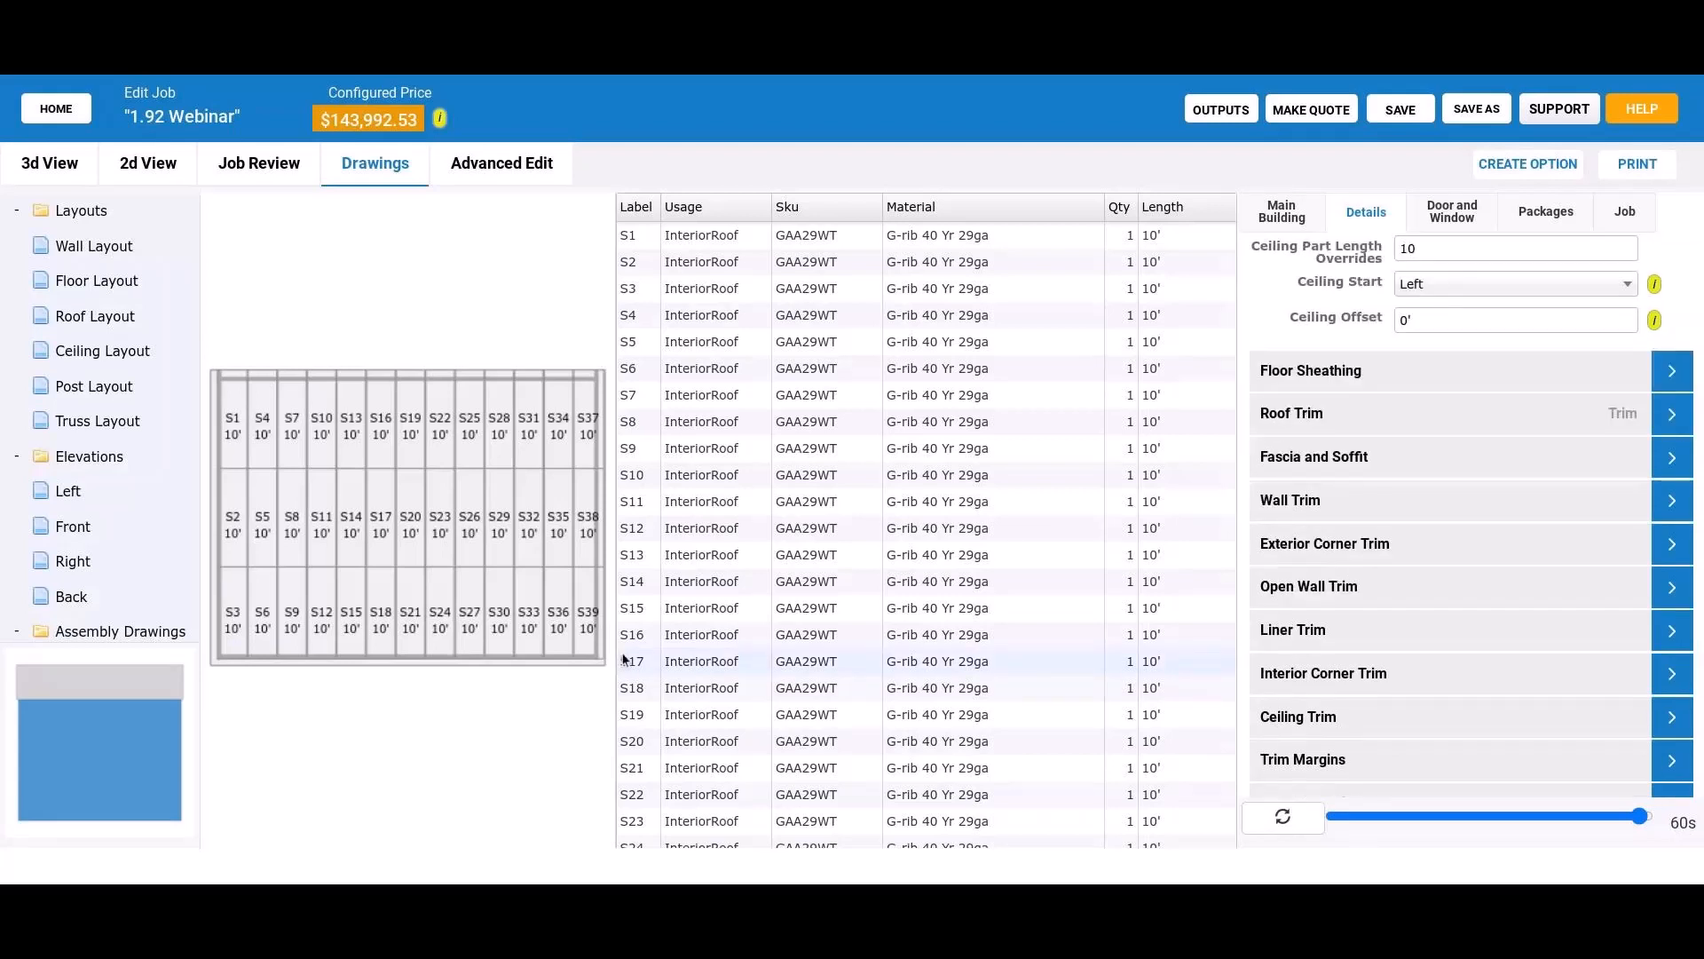
pyautogui.scroll(-2, 1497, 485)
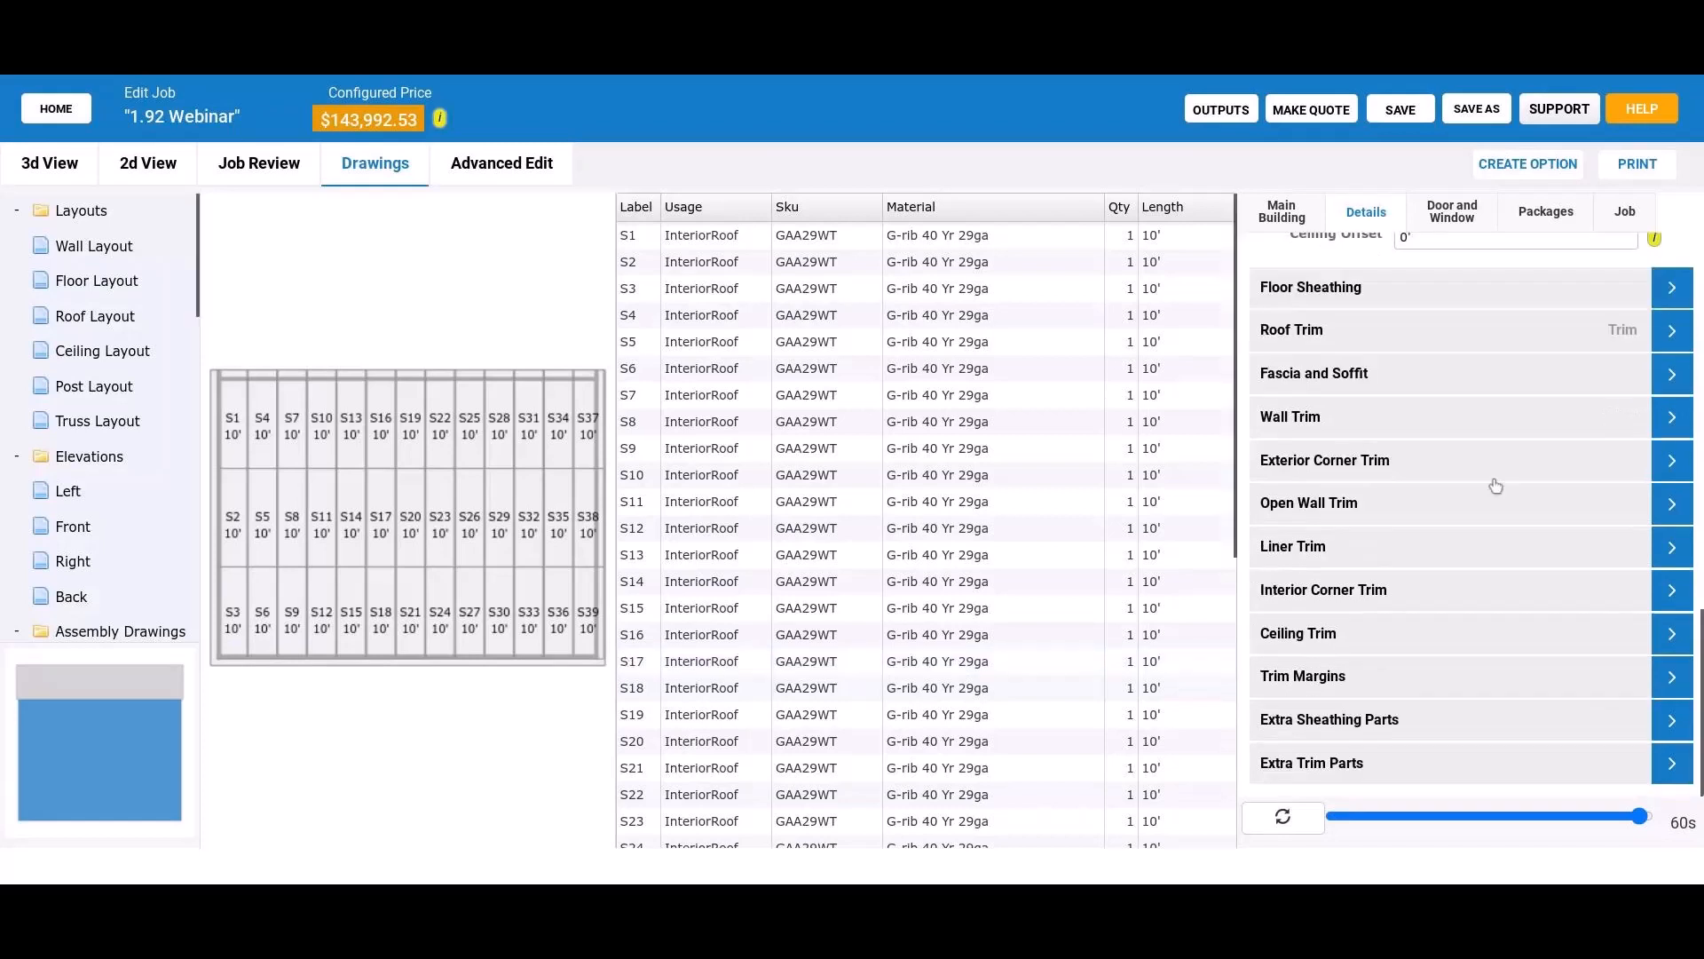
pyautogui.scroll(1, 1450, 706)
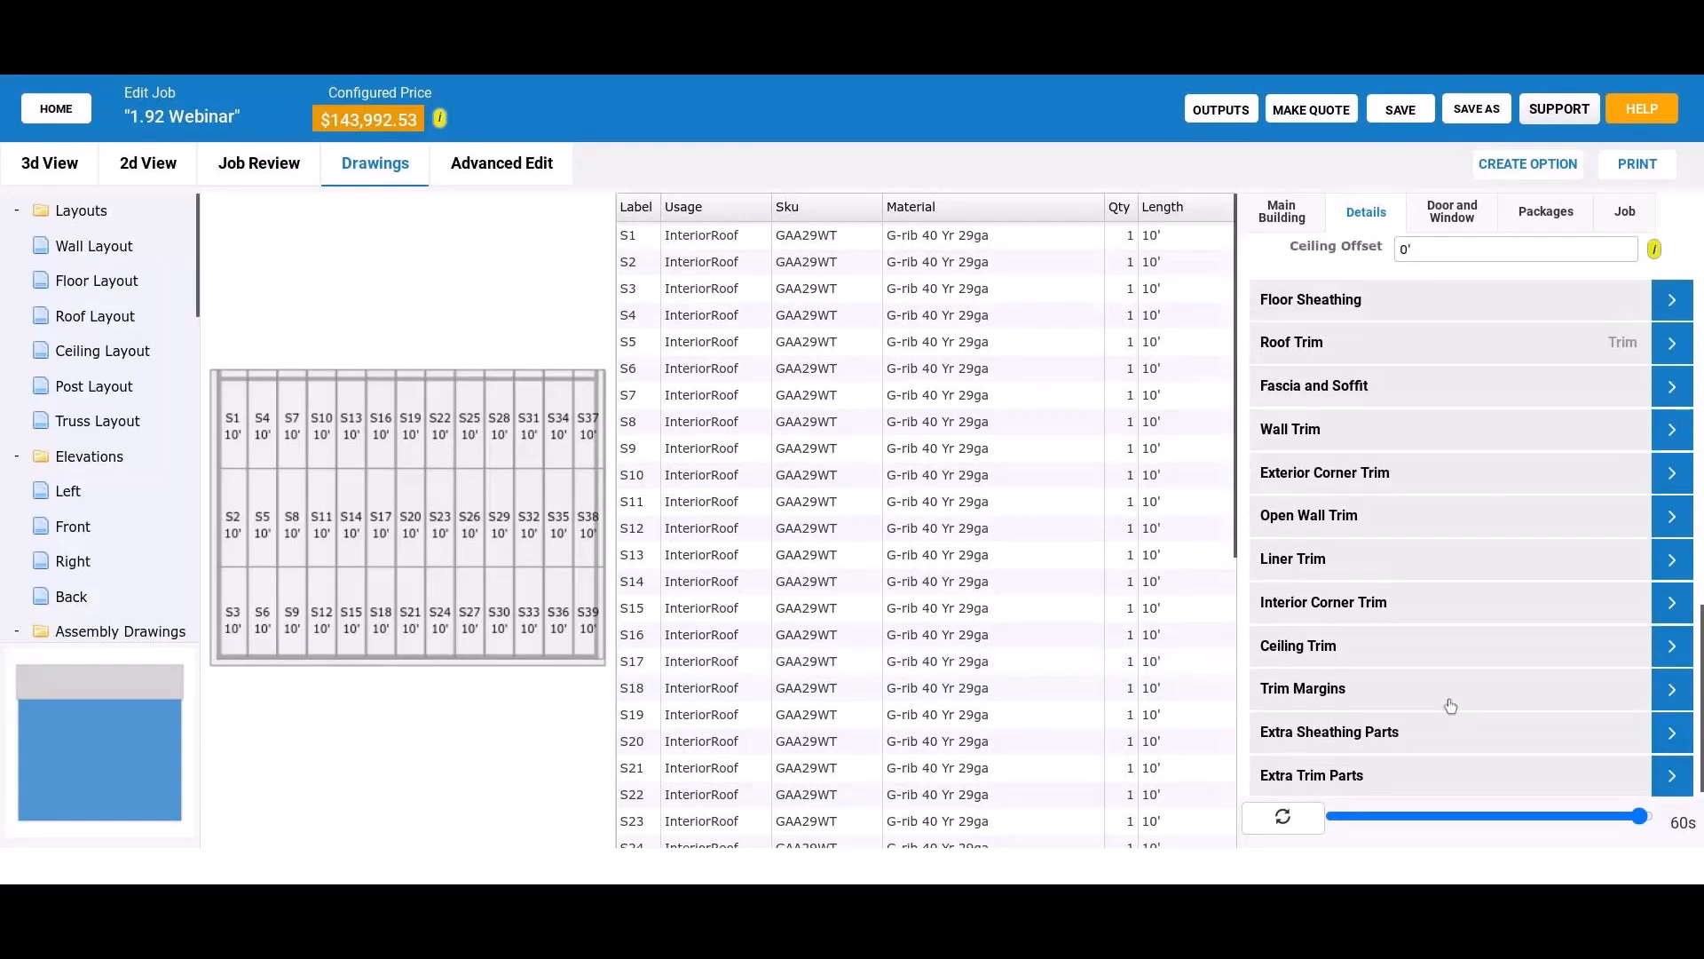
pyautogui.scroll(5, 1451, 706)
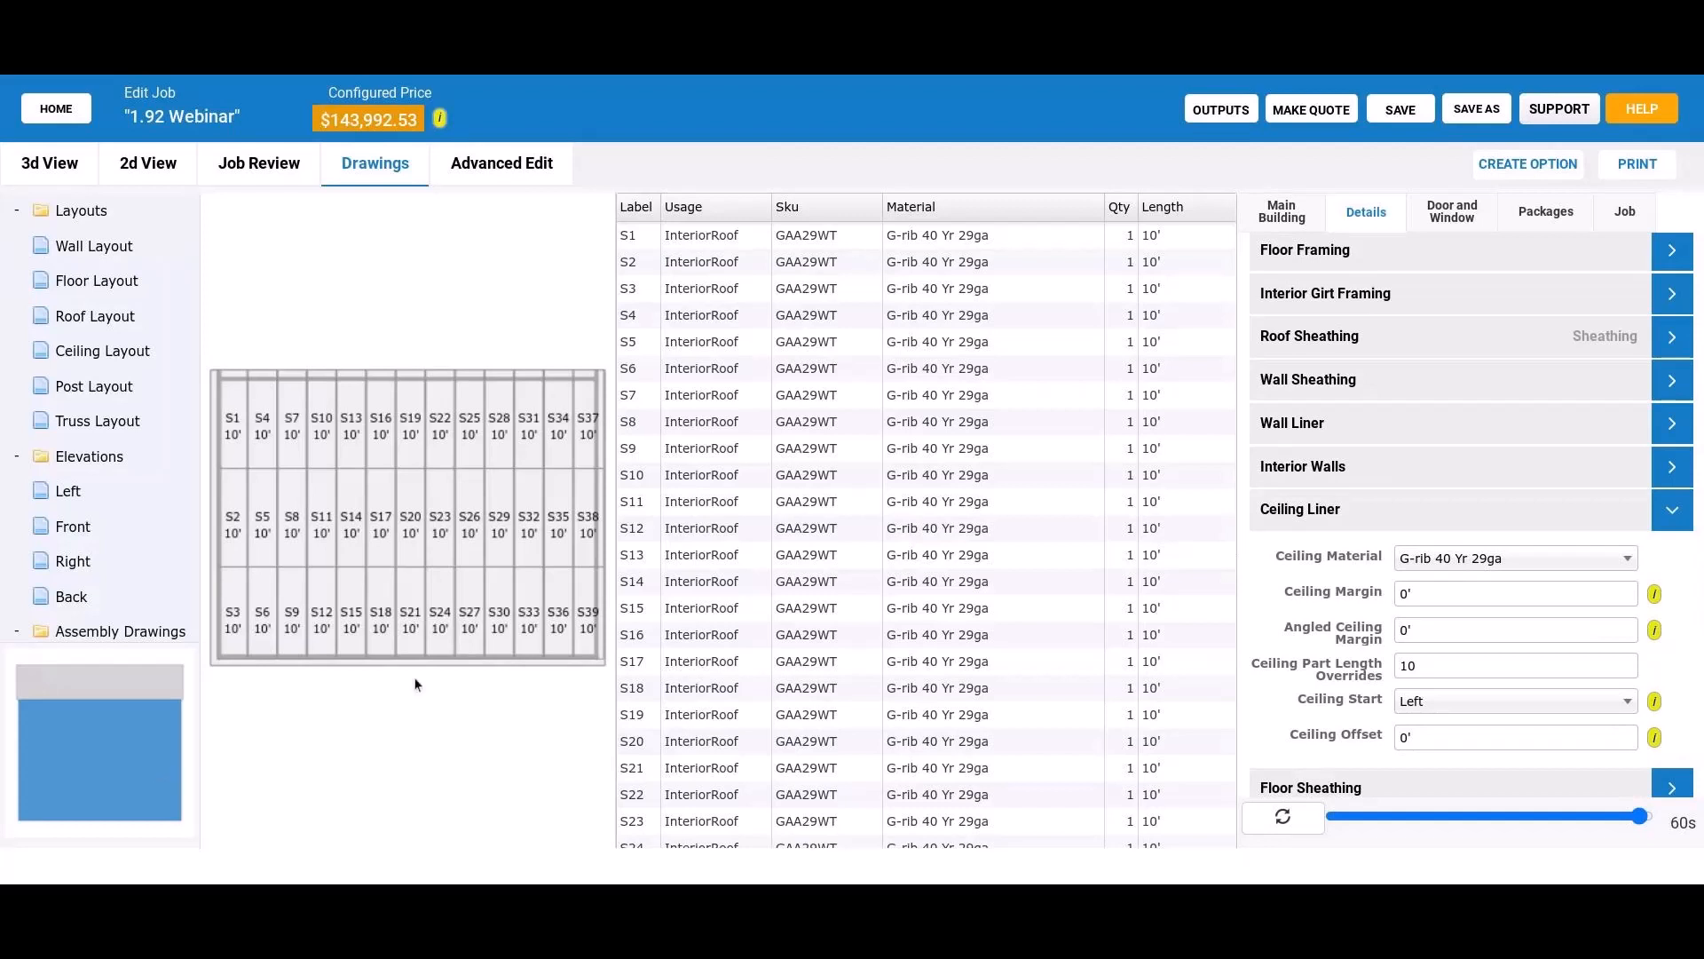
pyautogui.scroll(1, 1405, 512)
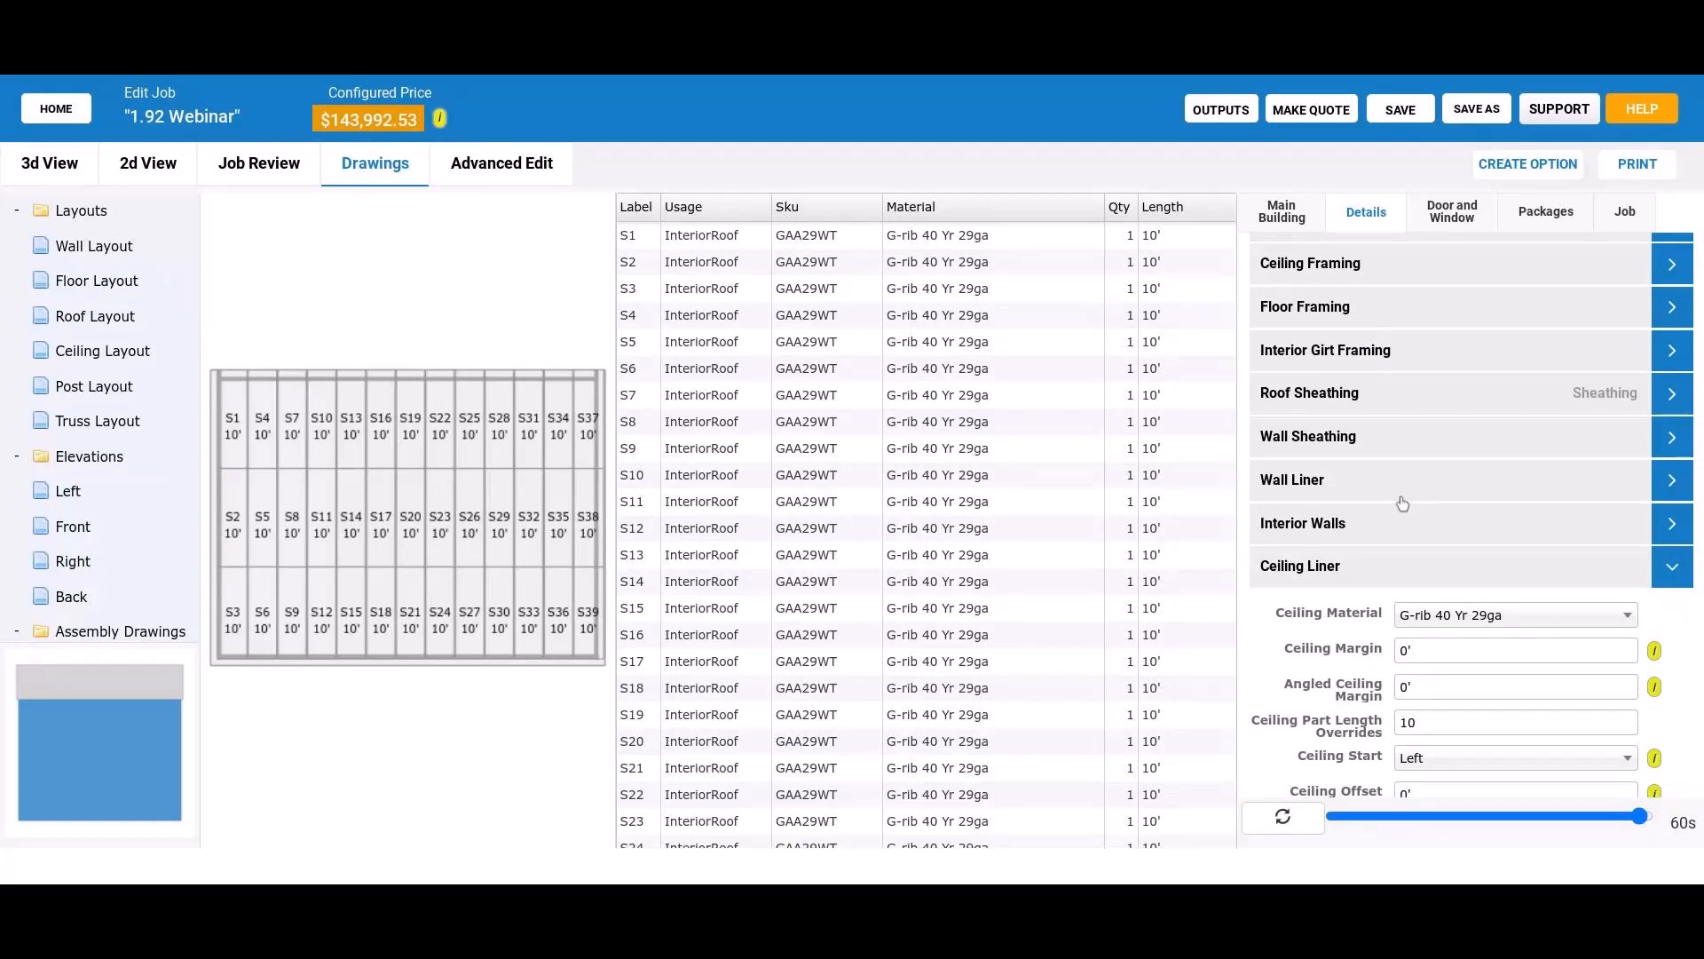
# Step: Examine the Interior Girt Framing and Ceiling Liner settings for options that affect the ceiling panel layout
pyautogui.click(1358, 351)
pyautogui.scroll(-1, 1339, 528)
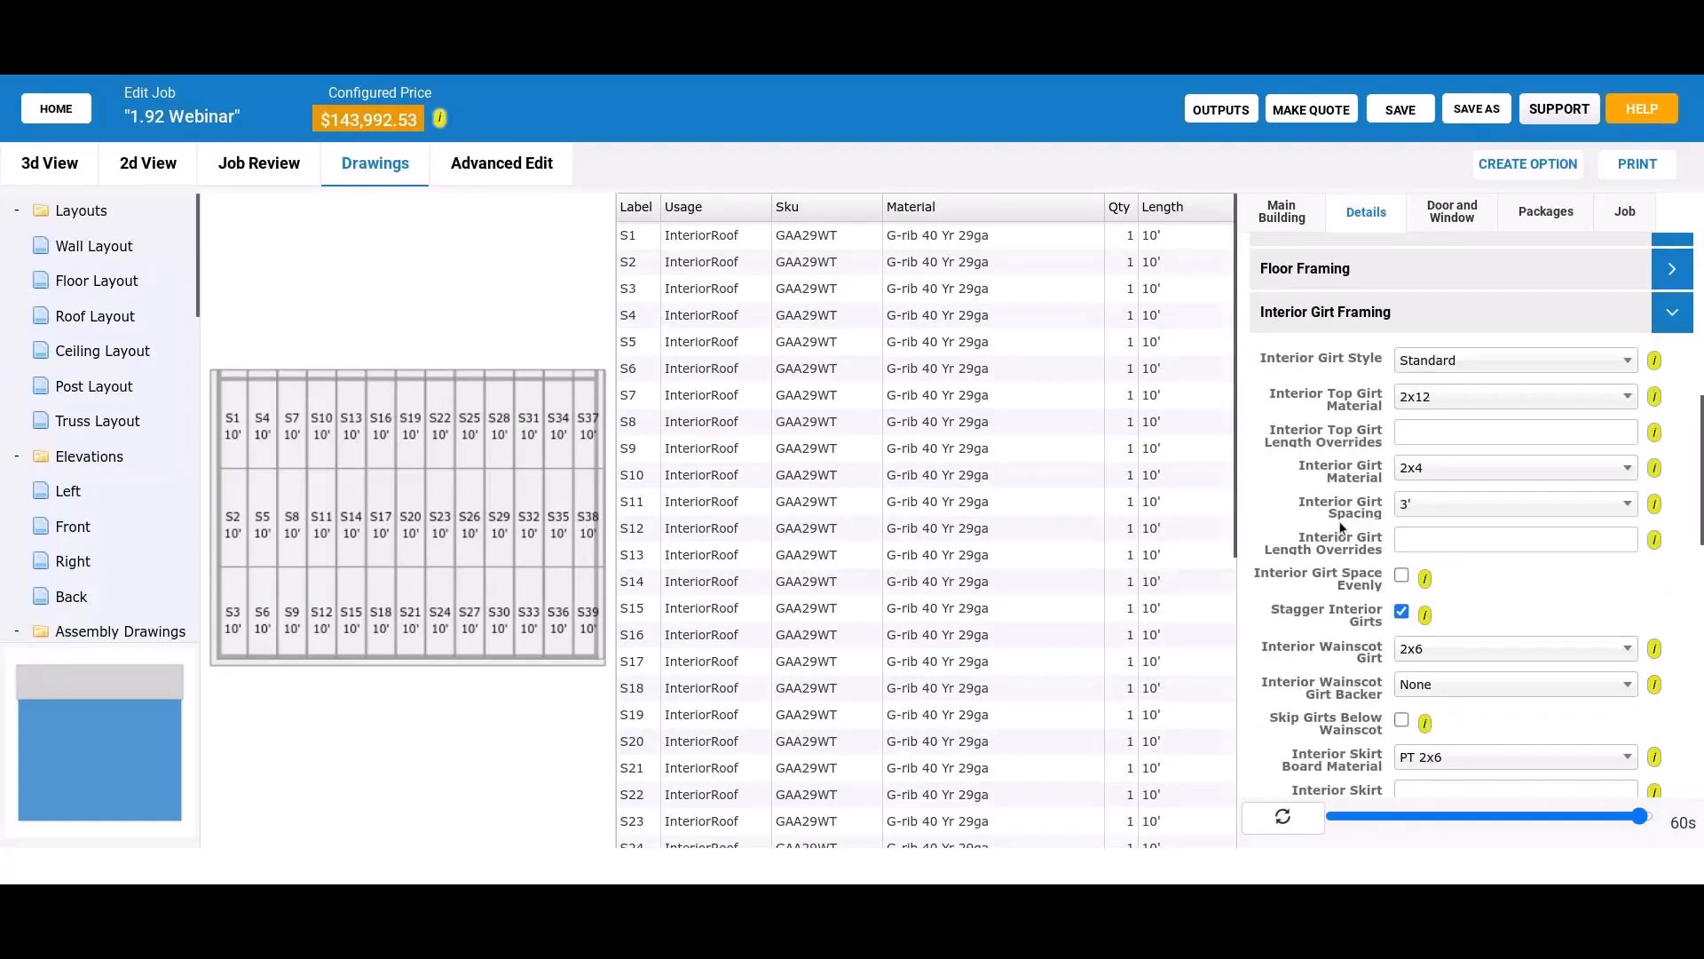
pyautogui.scroll(-1, 1342, 526)
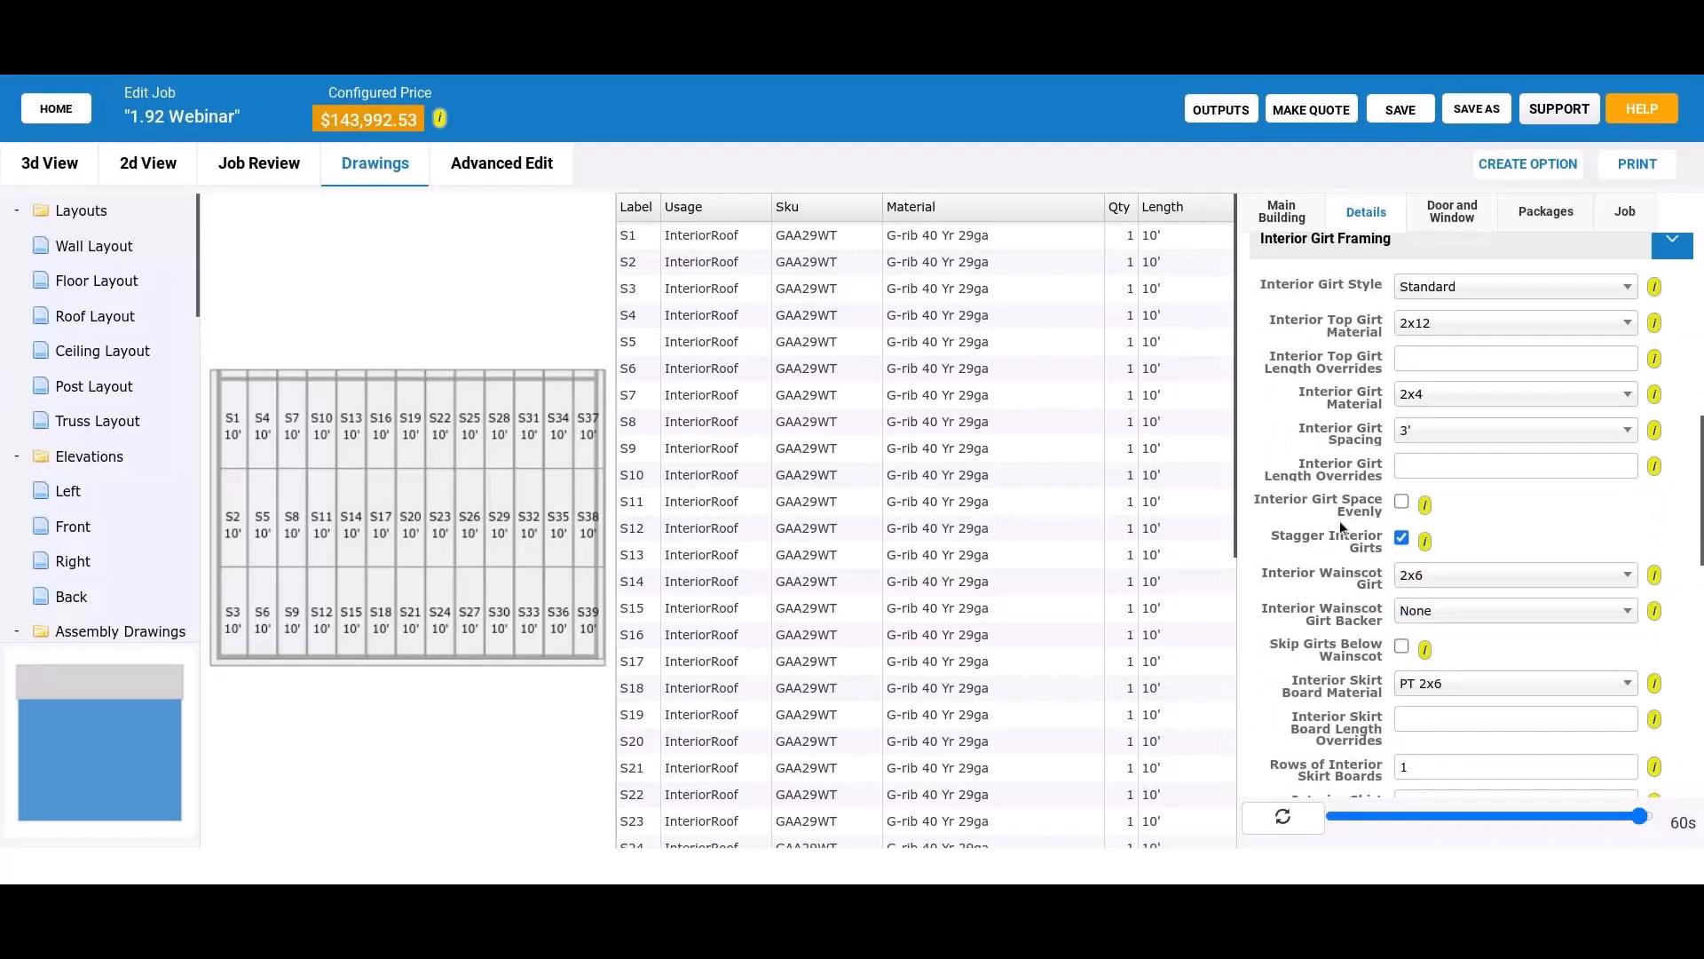
pyautogui.scroll(-6, 1343, 520)
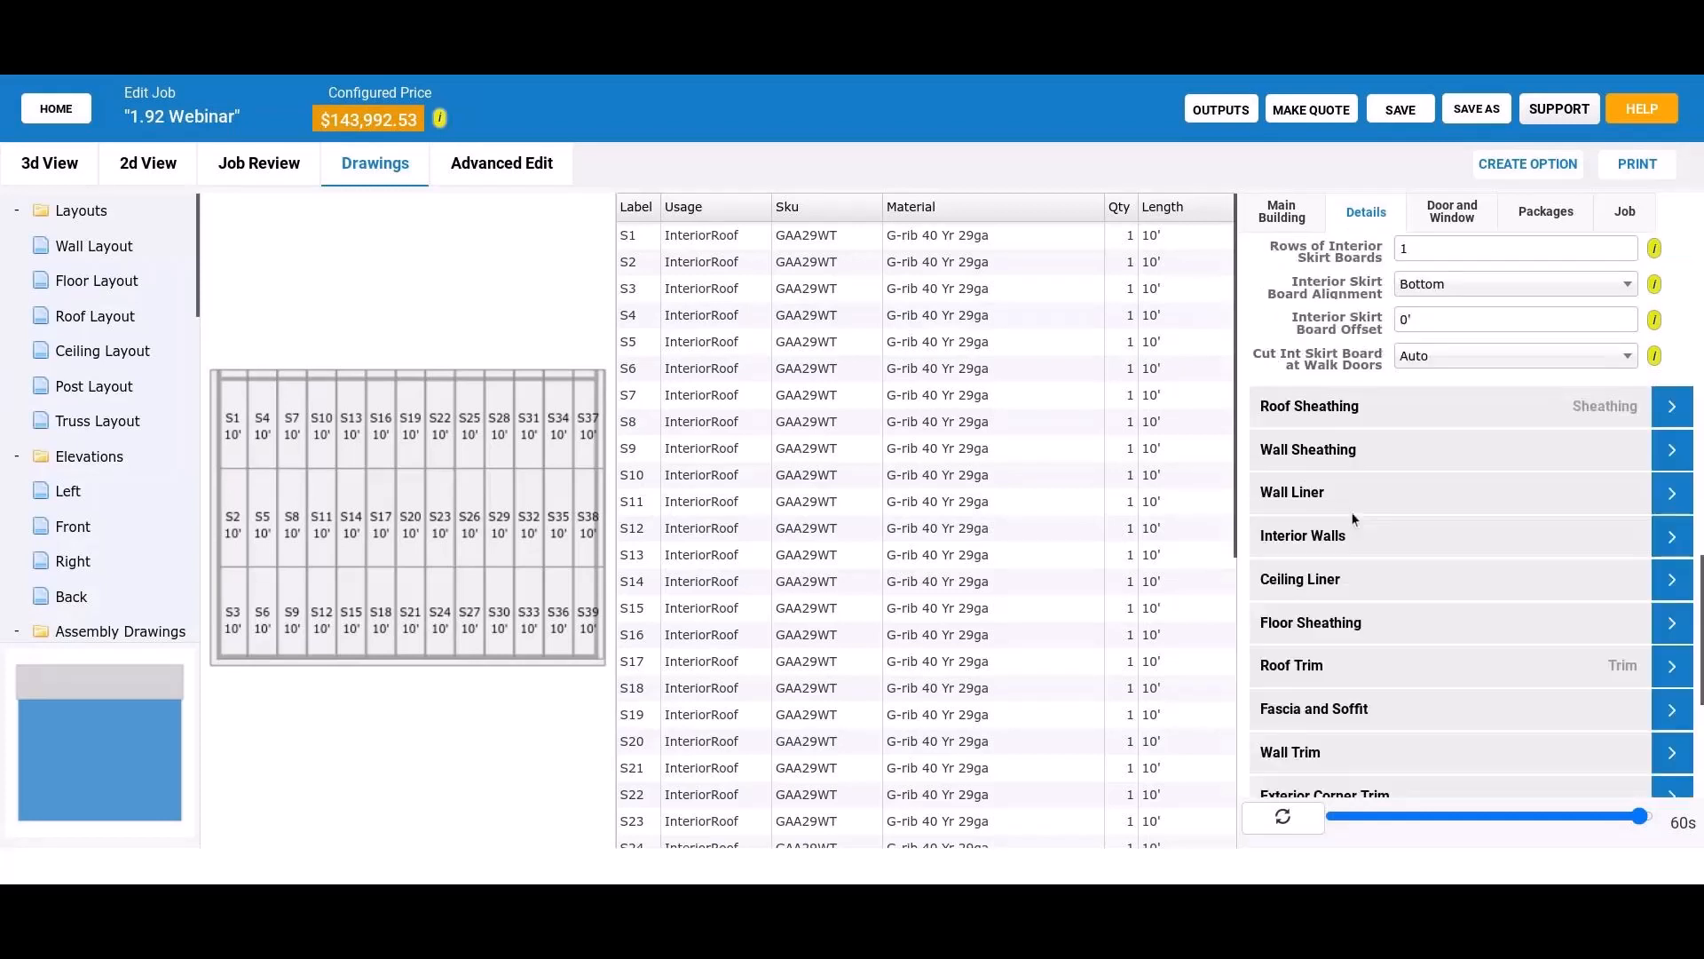
pyautogui.scroll(-1, 1353, 520)
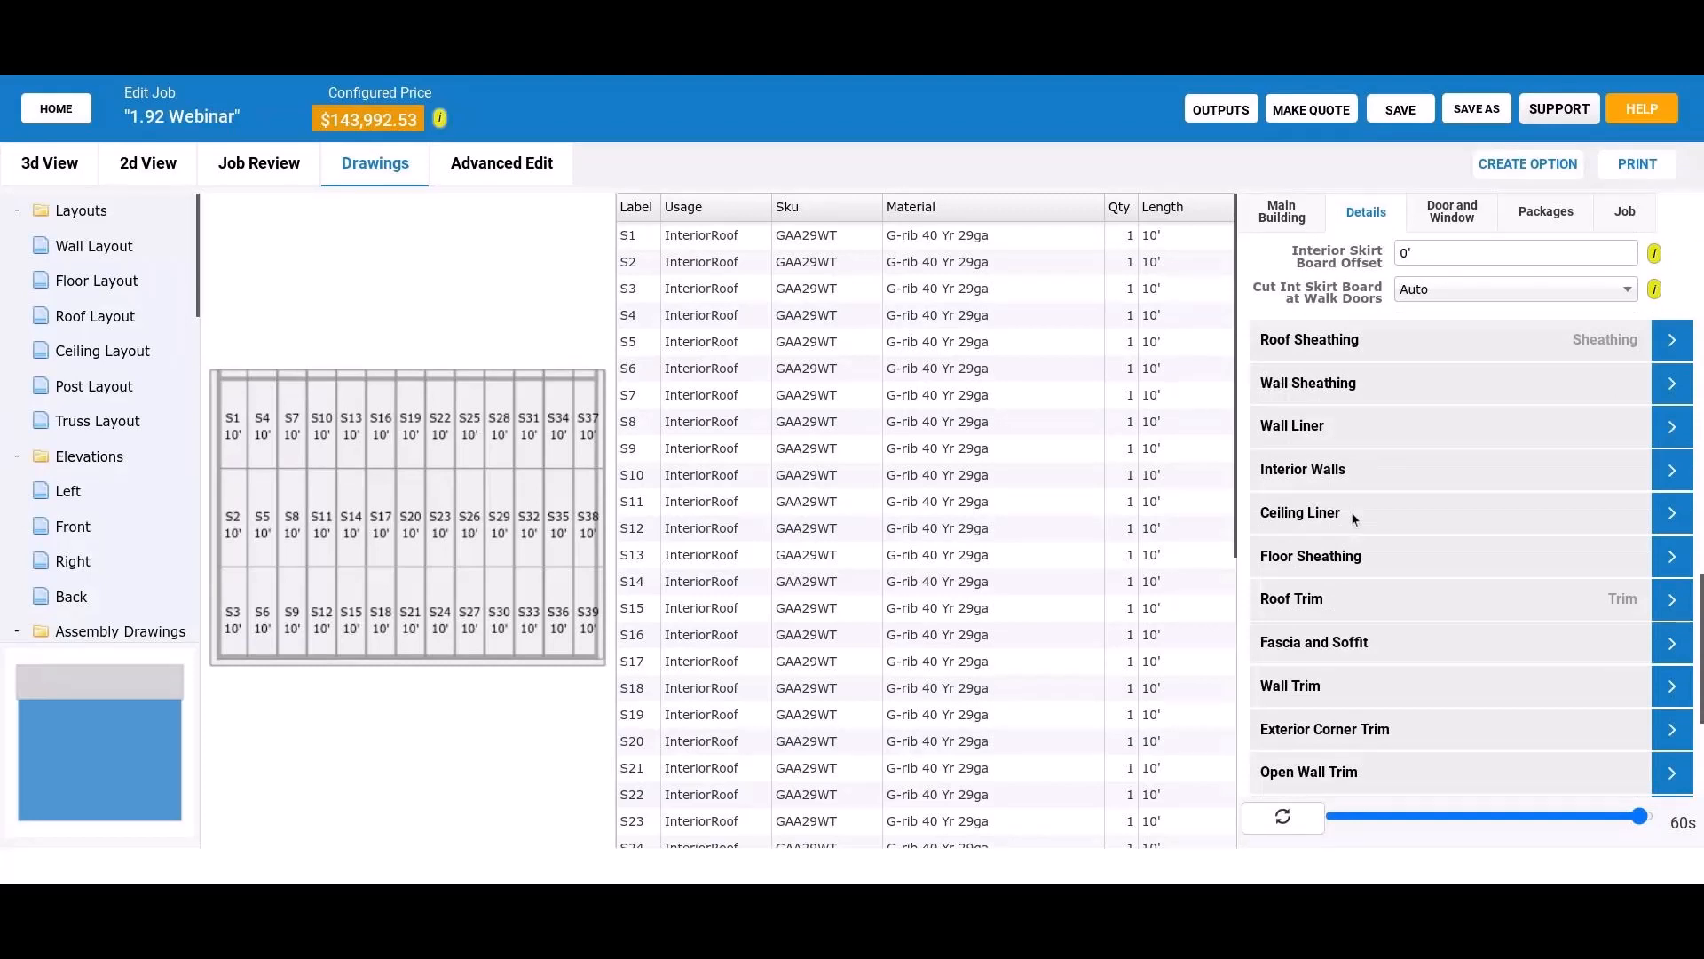
pyautogui.click(1351, 511)
pyautogui.scroll(-3, 1375, 573)
pyautogui.scroll(2, 1374, 572)
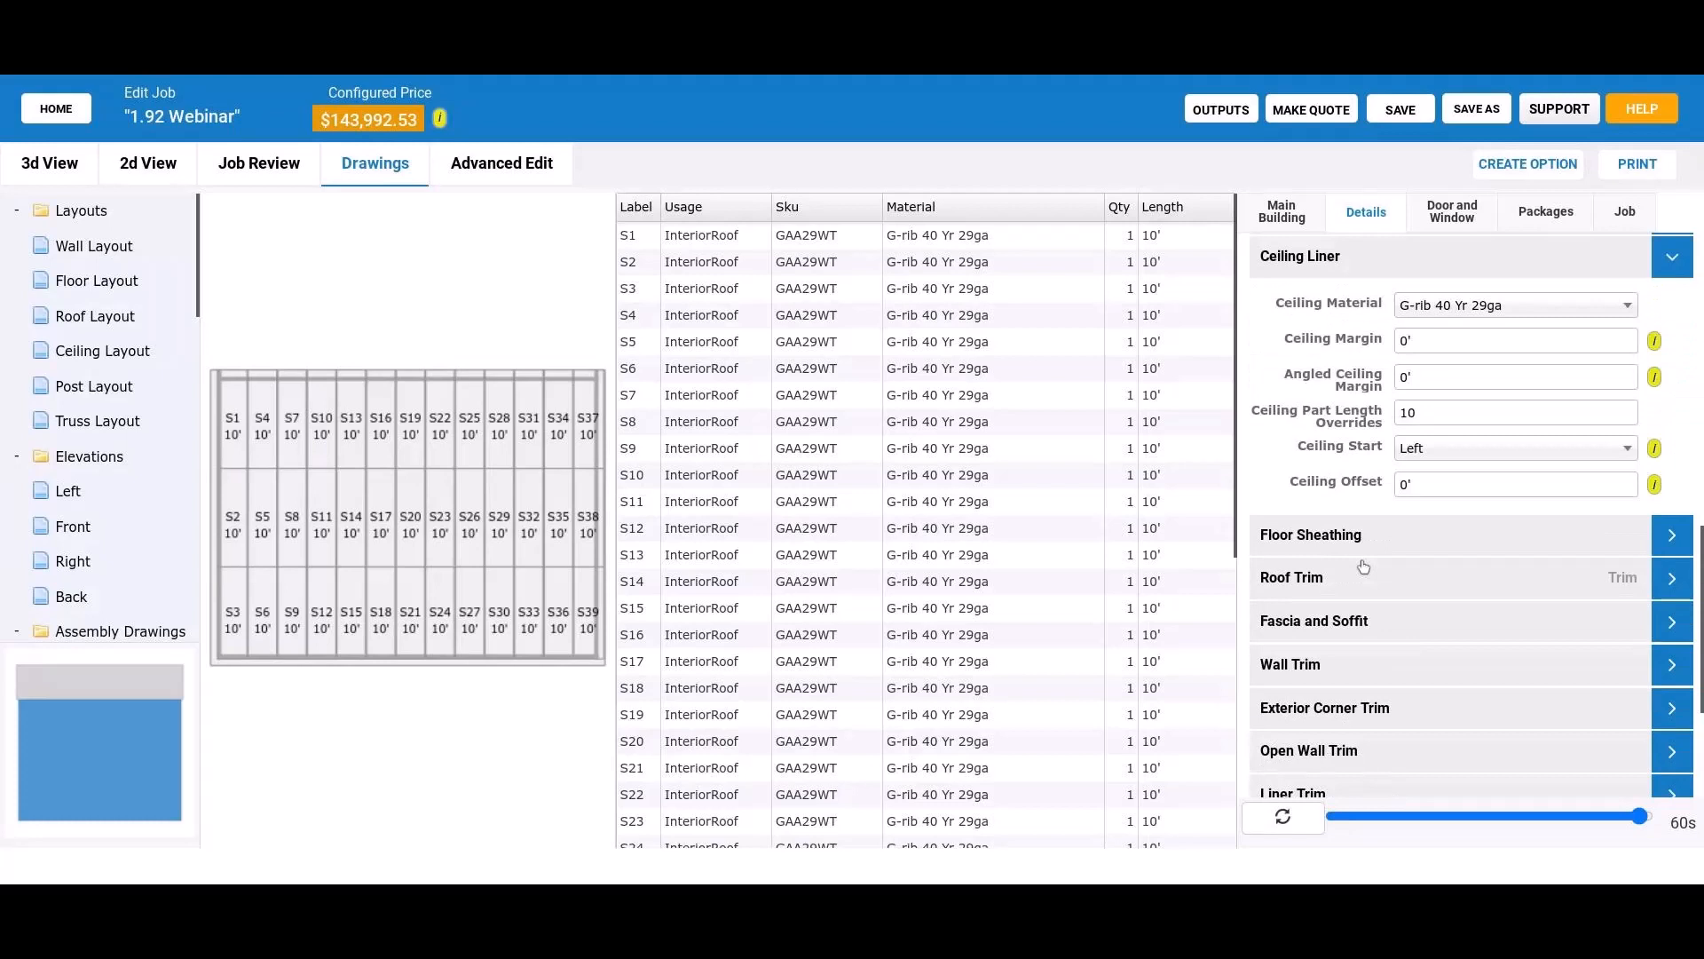
pyautogui.scroll(-2, 1419, 729)
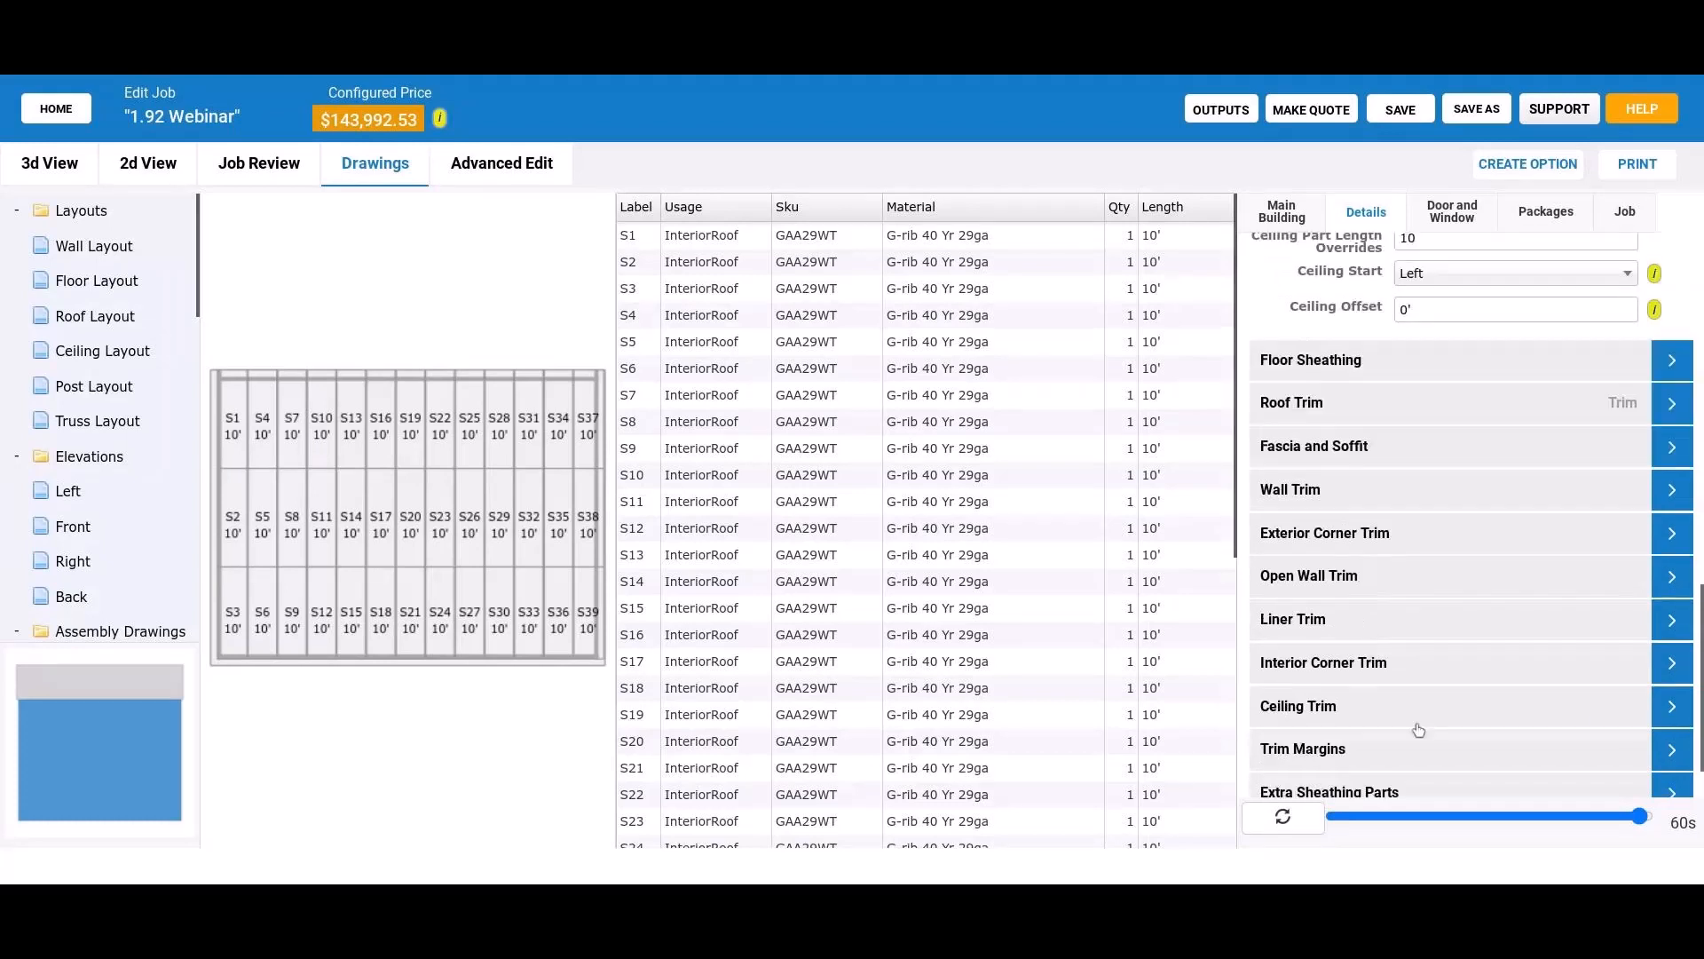
pyautogui.scroll(1, 1418, 729)
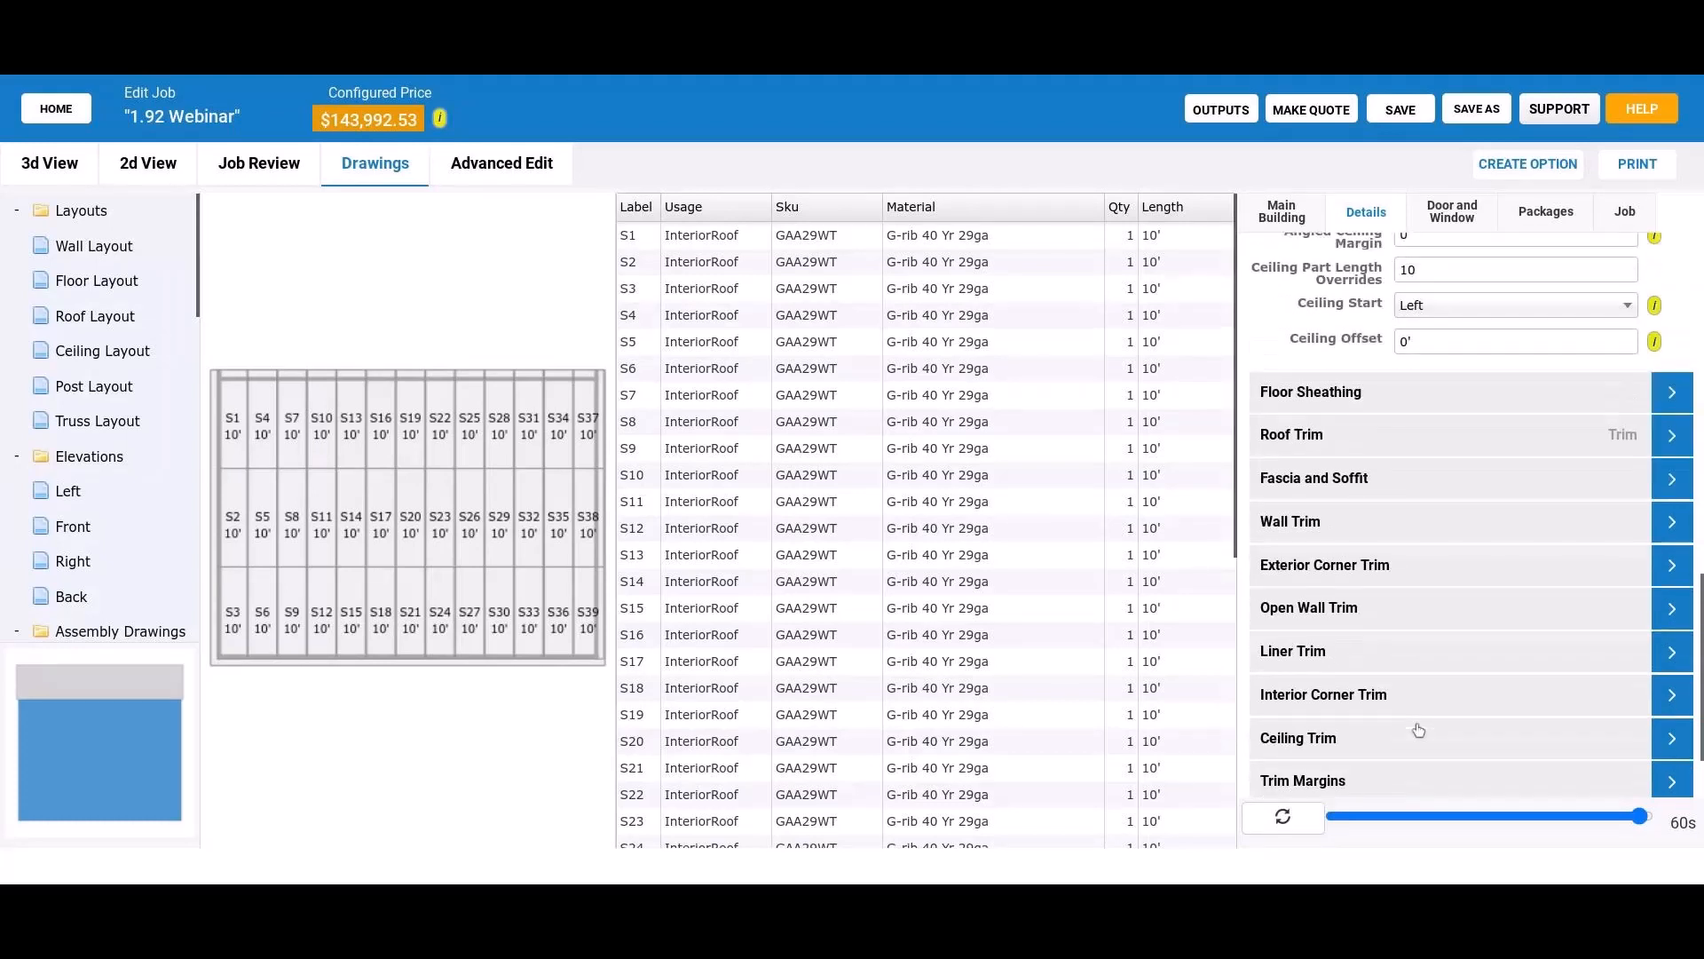
pyautogui.scroll(6, 1414, 393)
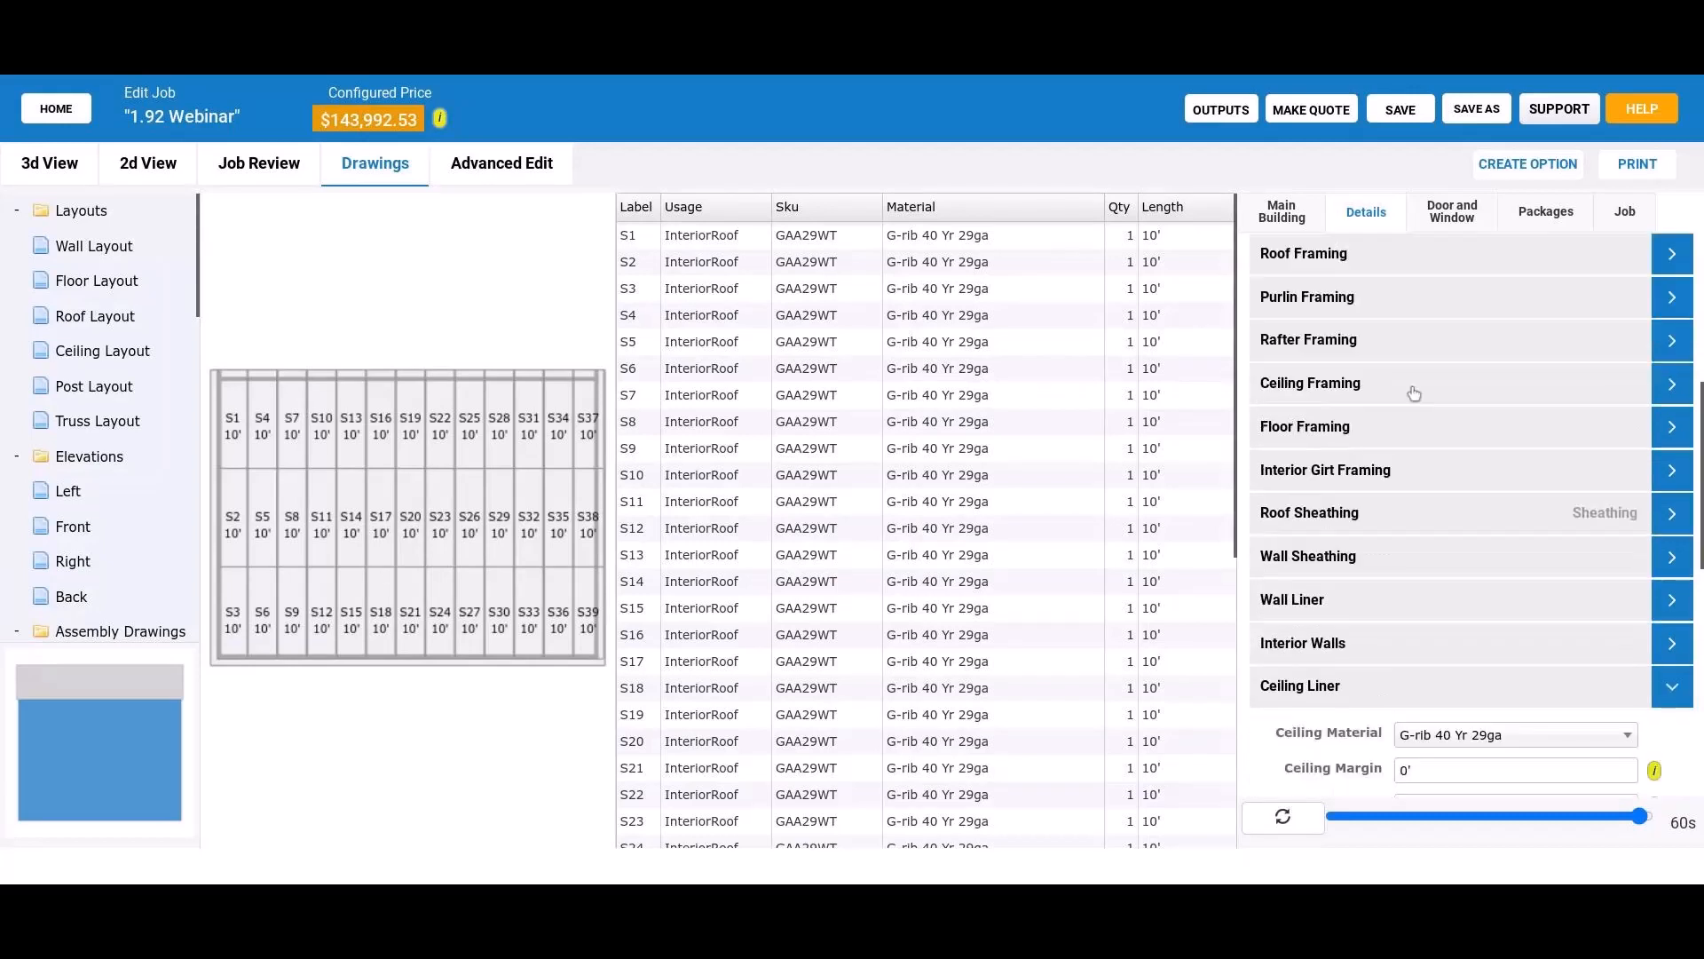
# Step: Set the Interior Purlin Material in Ceiling Framing to None and rebuild the ceiling sheathing drawing
pyautogui.click(1411, 387)
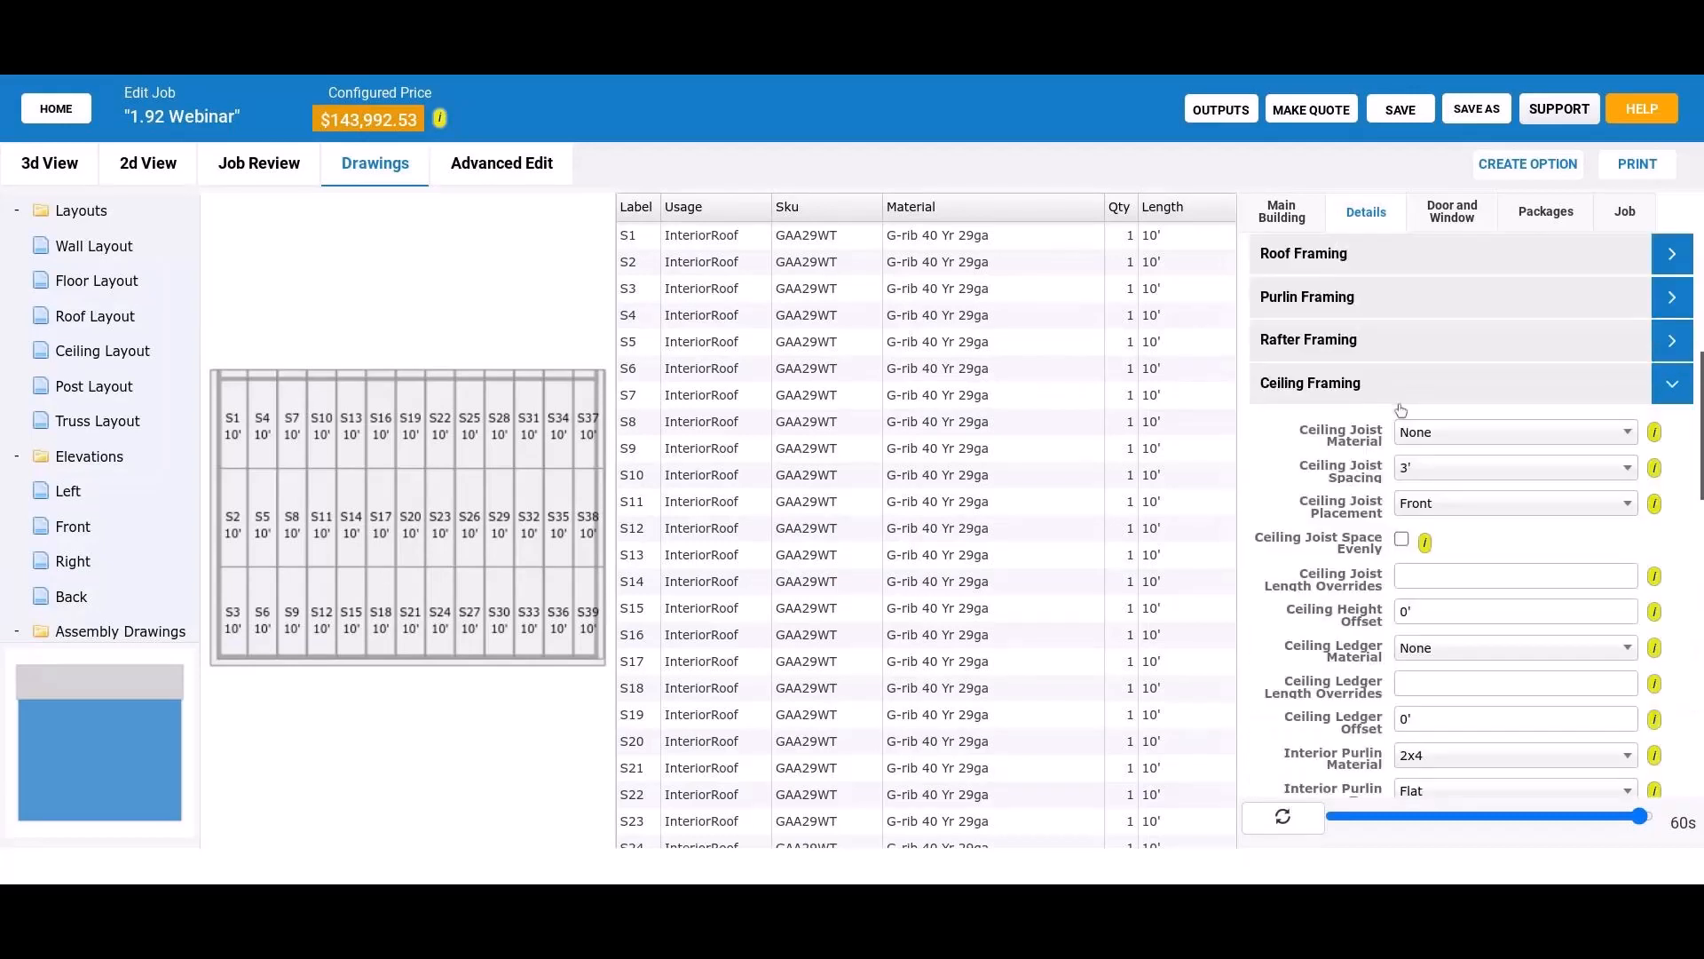
pyautogui.scroll(-2, 1401, 409)
pyautogui.click(1422, 542)
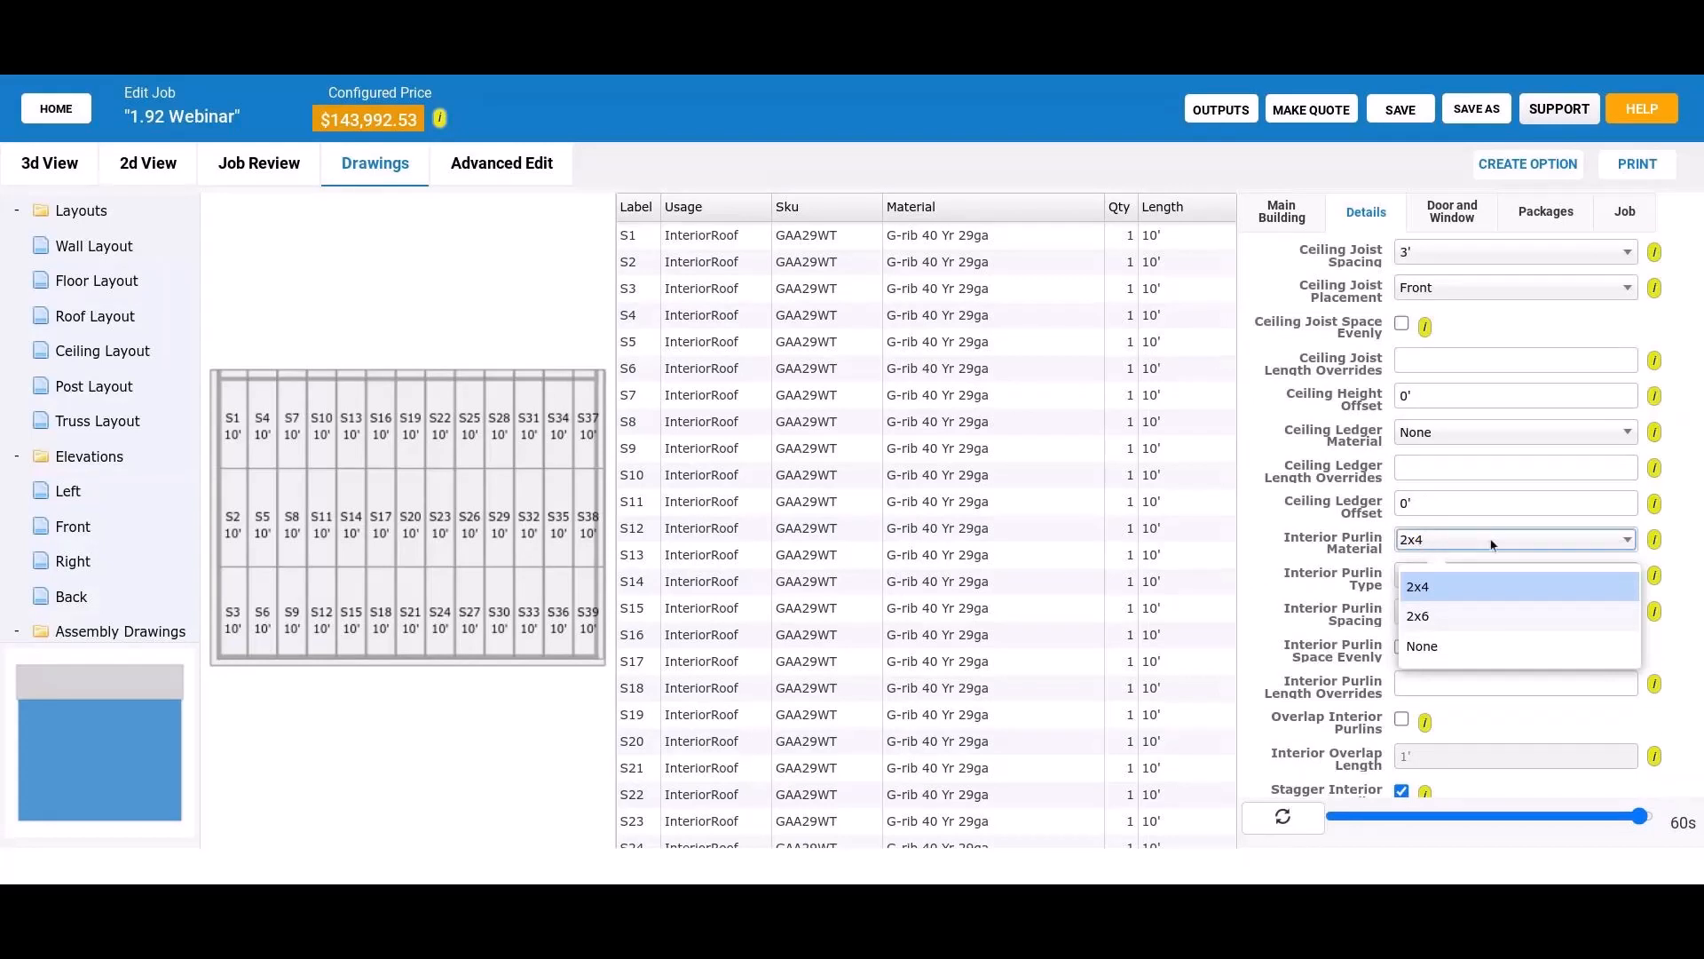
pyautogui.click(1437, 646)
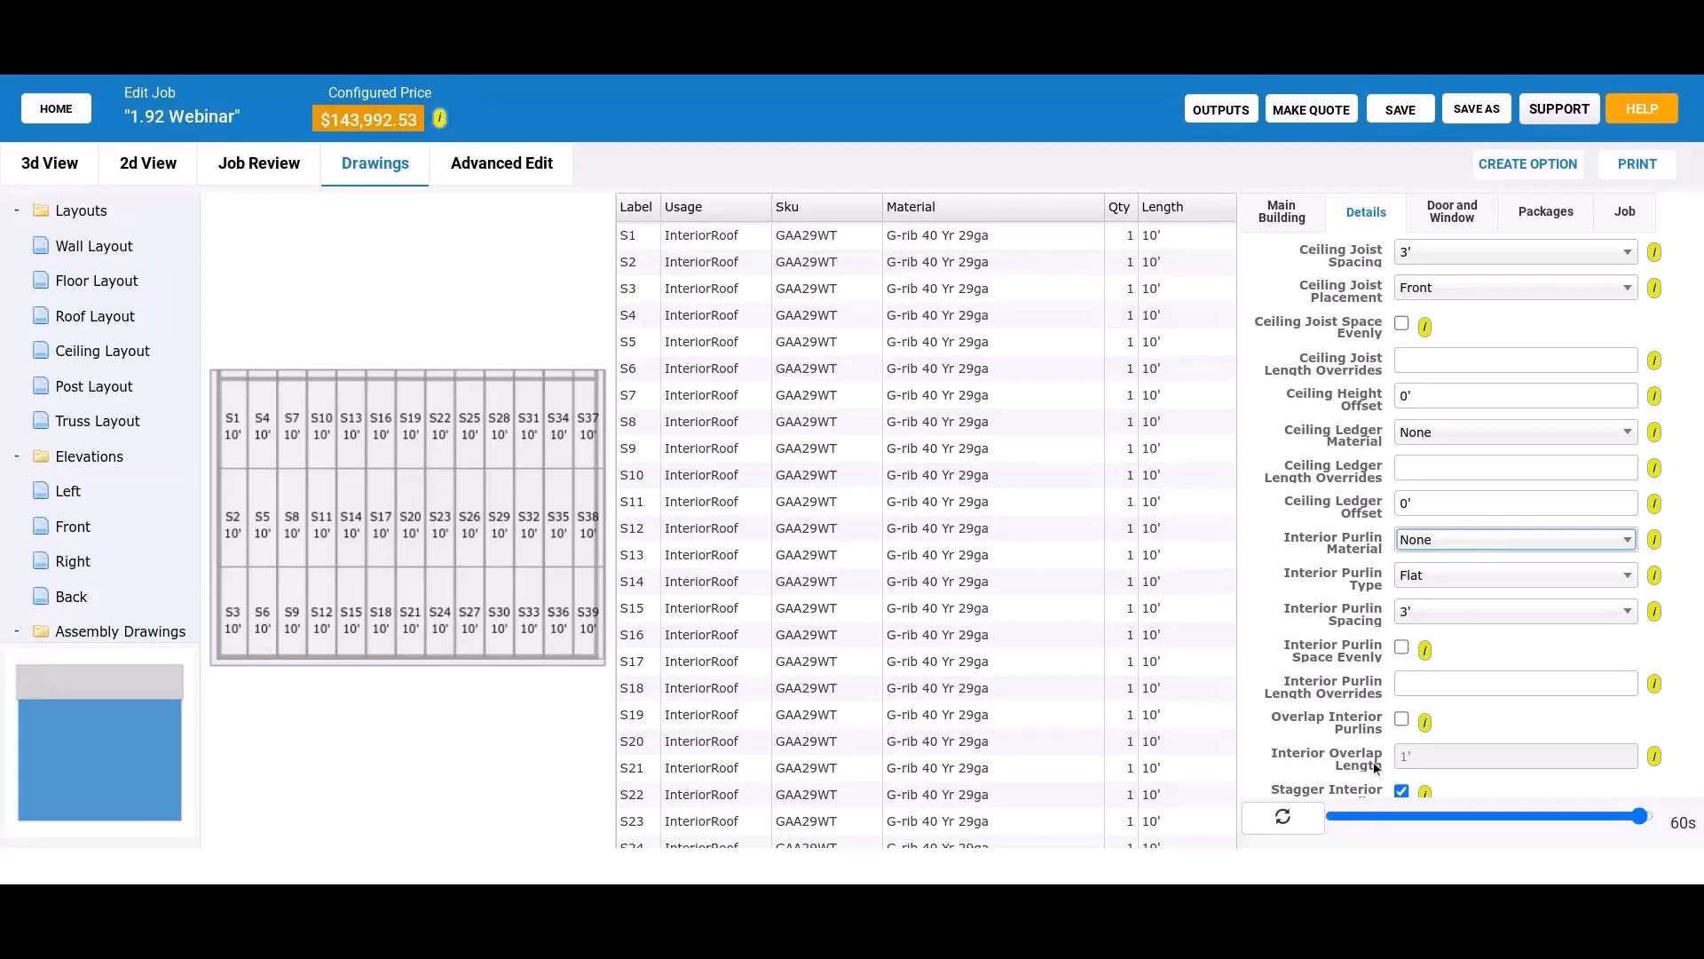
pyautogui.click(1264, 834)
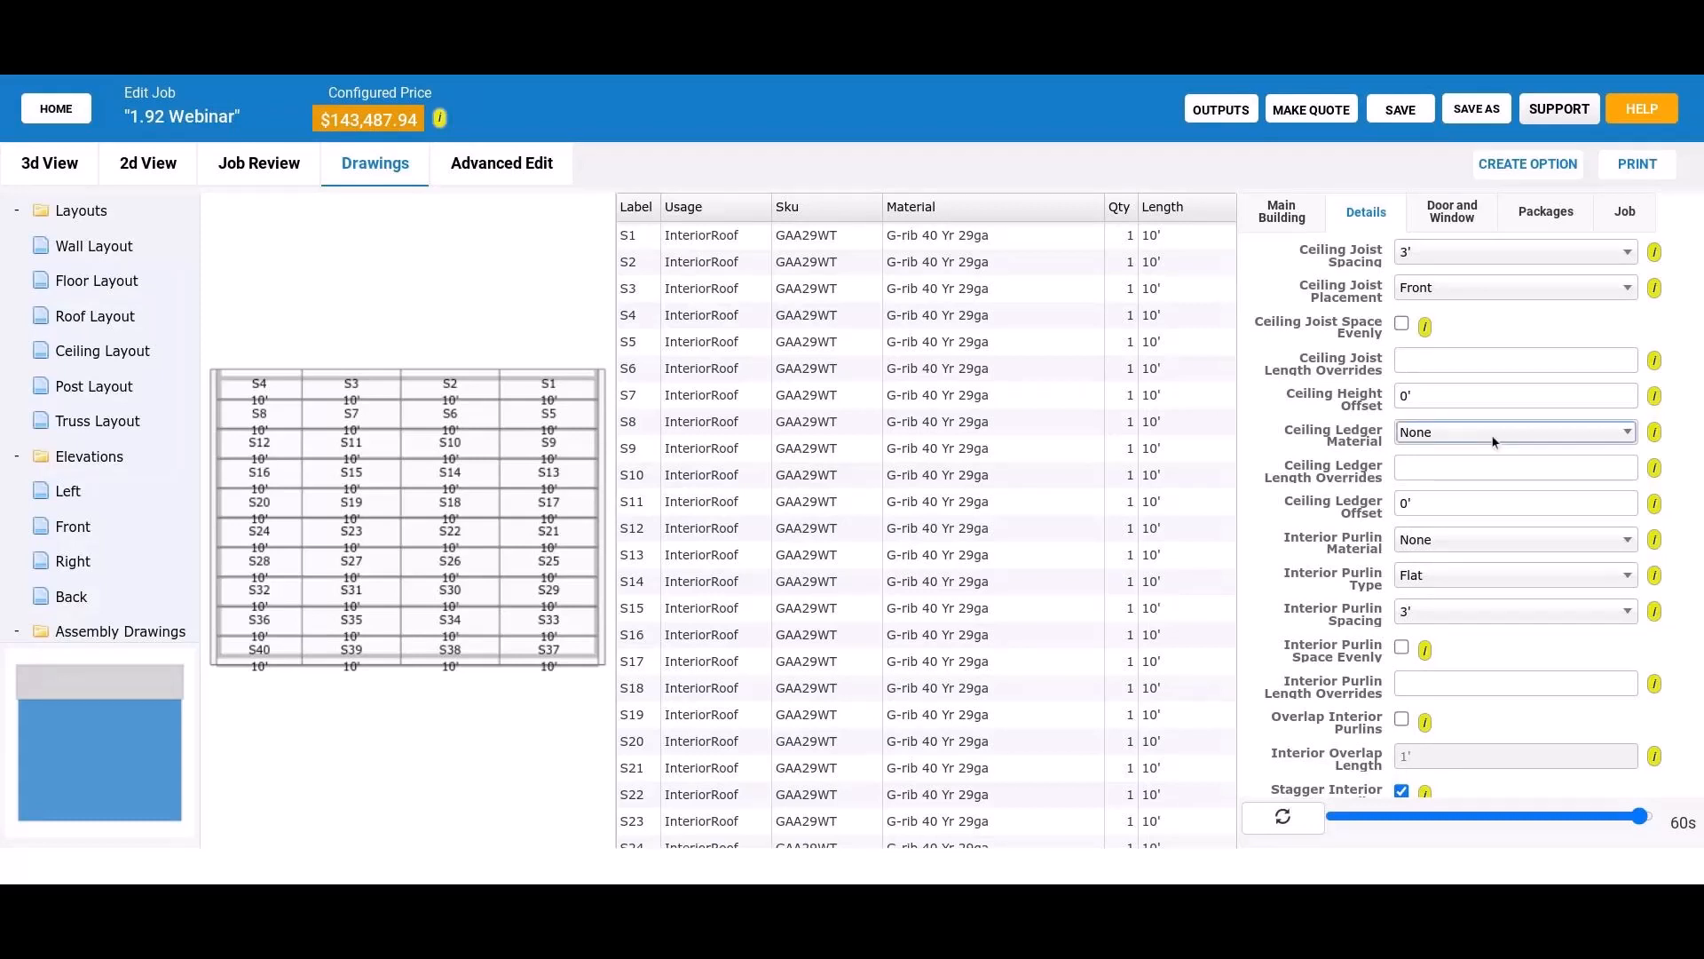
# Step: Restore the Interior Purlin Material to 2x4 and rebuild the ceiling sheathing drawing
pyautogui.click(1492, 539)
pyautogui.click(1421, 575)
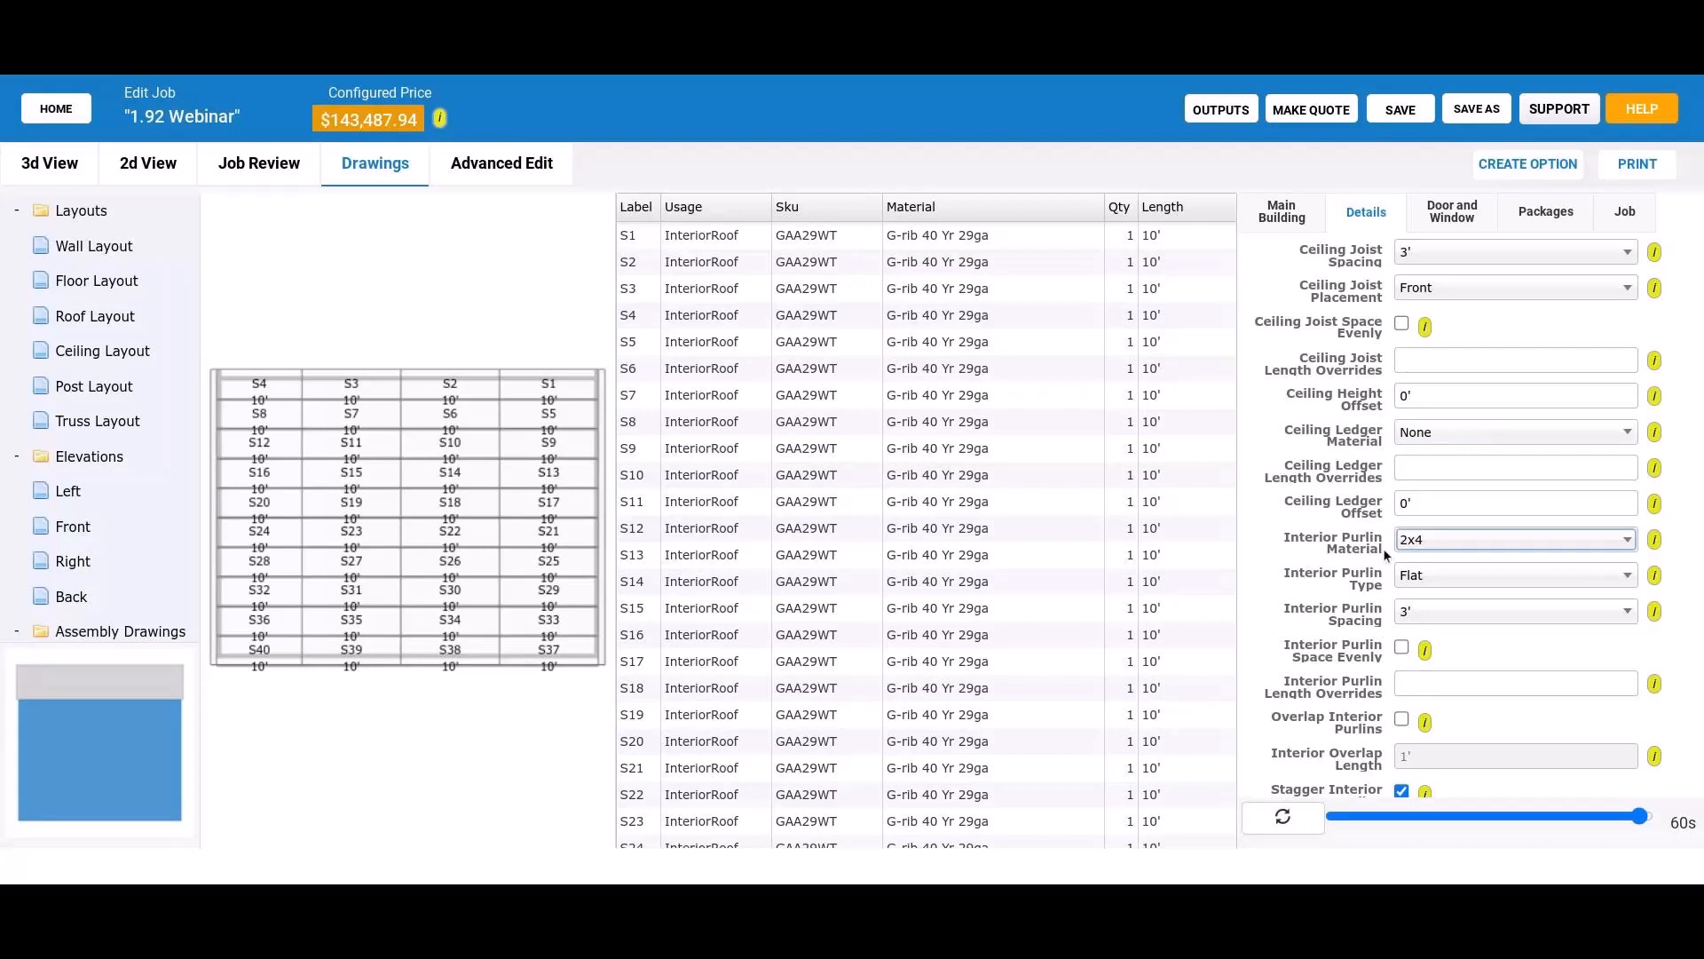
pyautogui.click(1310, 817)
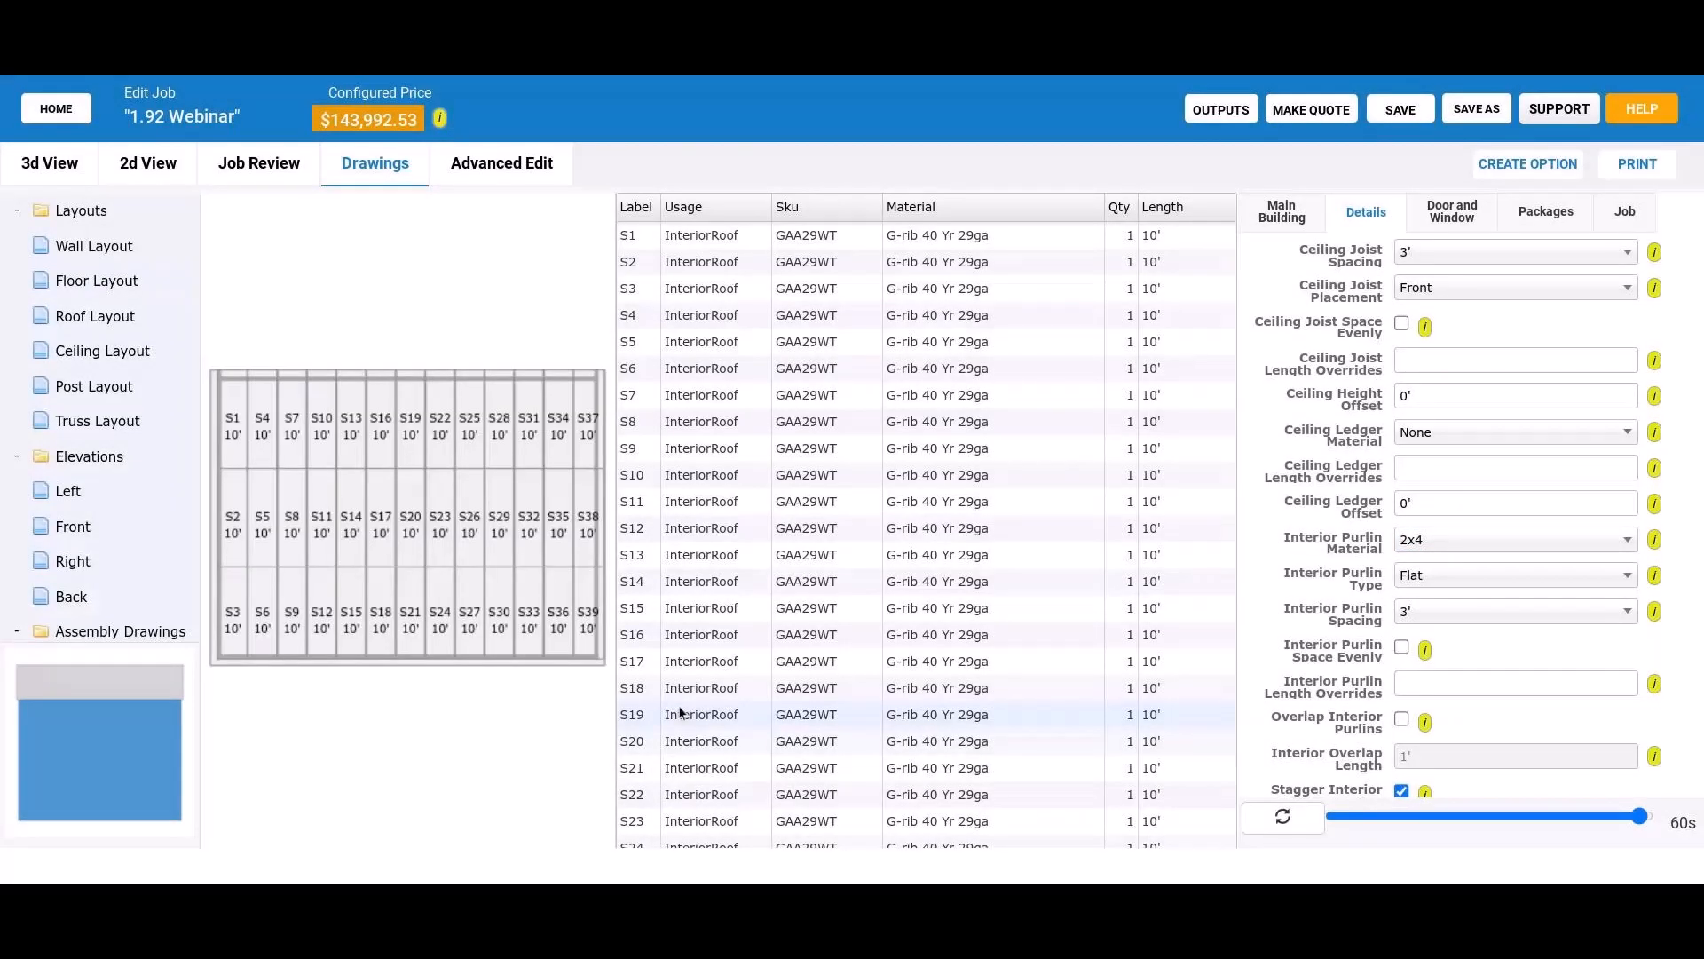
# Step: In the 2D editor, place a 36" 20 Series white walk door in the wall between building and lean-to, near the back
pyautogui.click(62, 180)
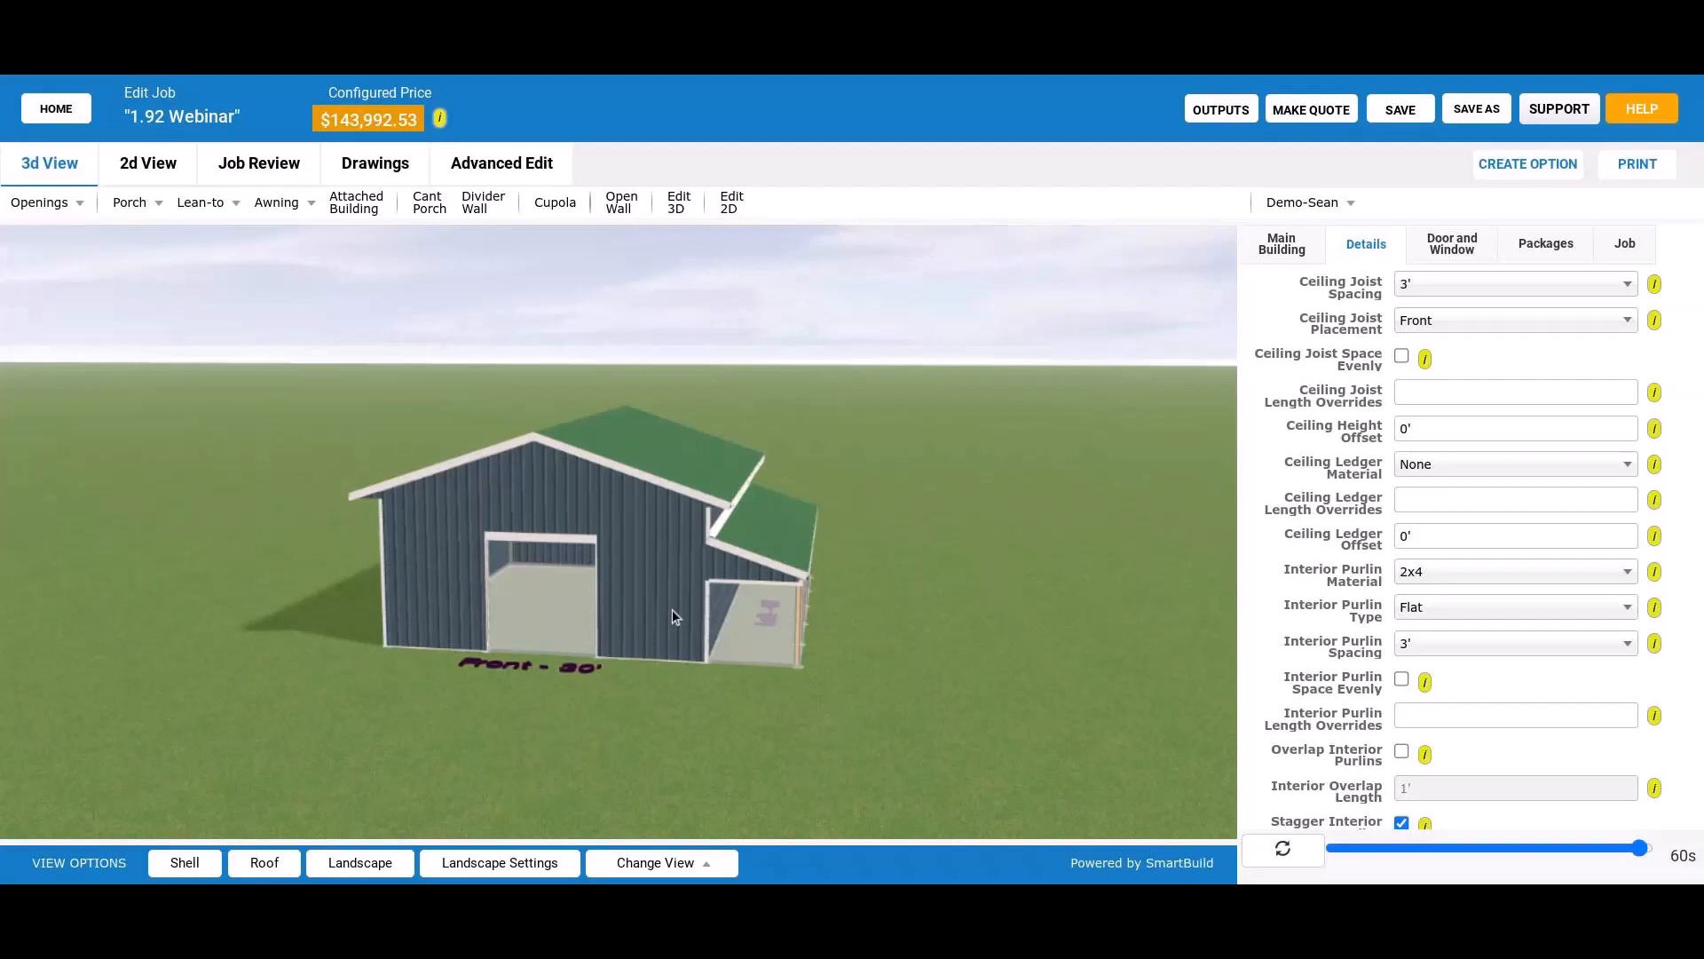
pyautogui.moveTo(673, 609); pyautogui.dragTo(258, 595)
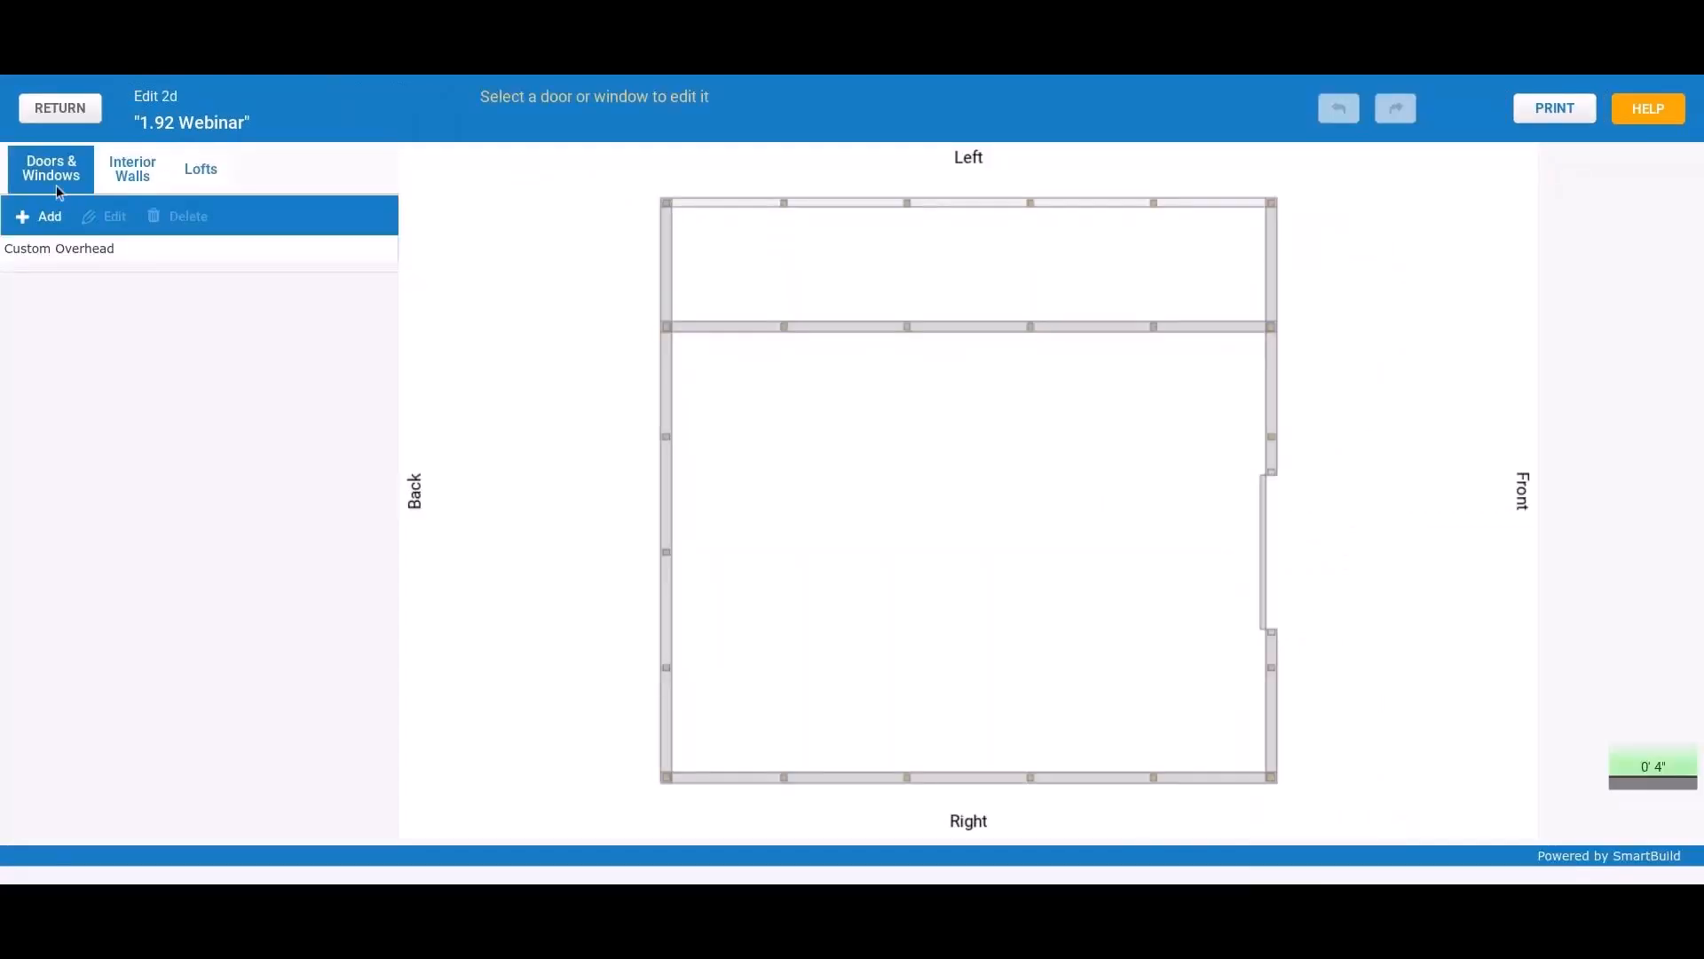
pyautogui.click(98, 117)
pyautogui.click(37, 220)
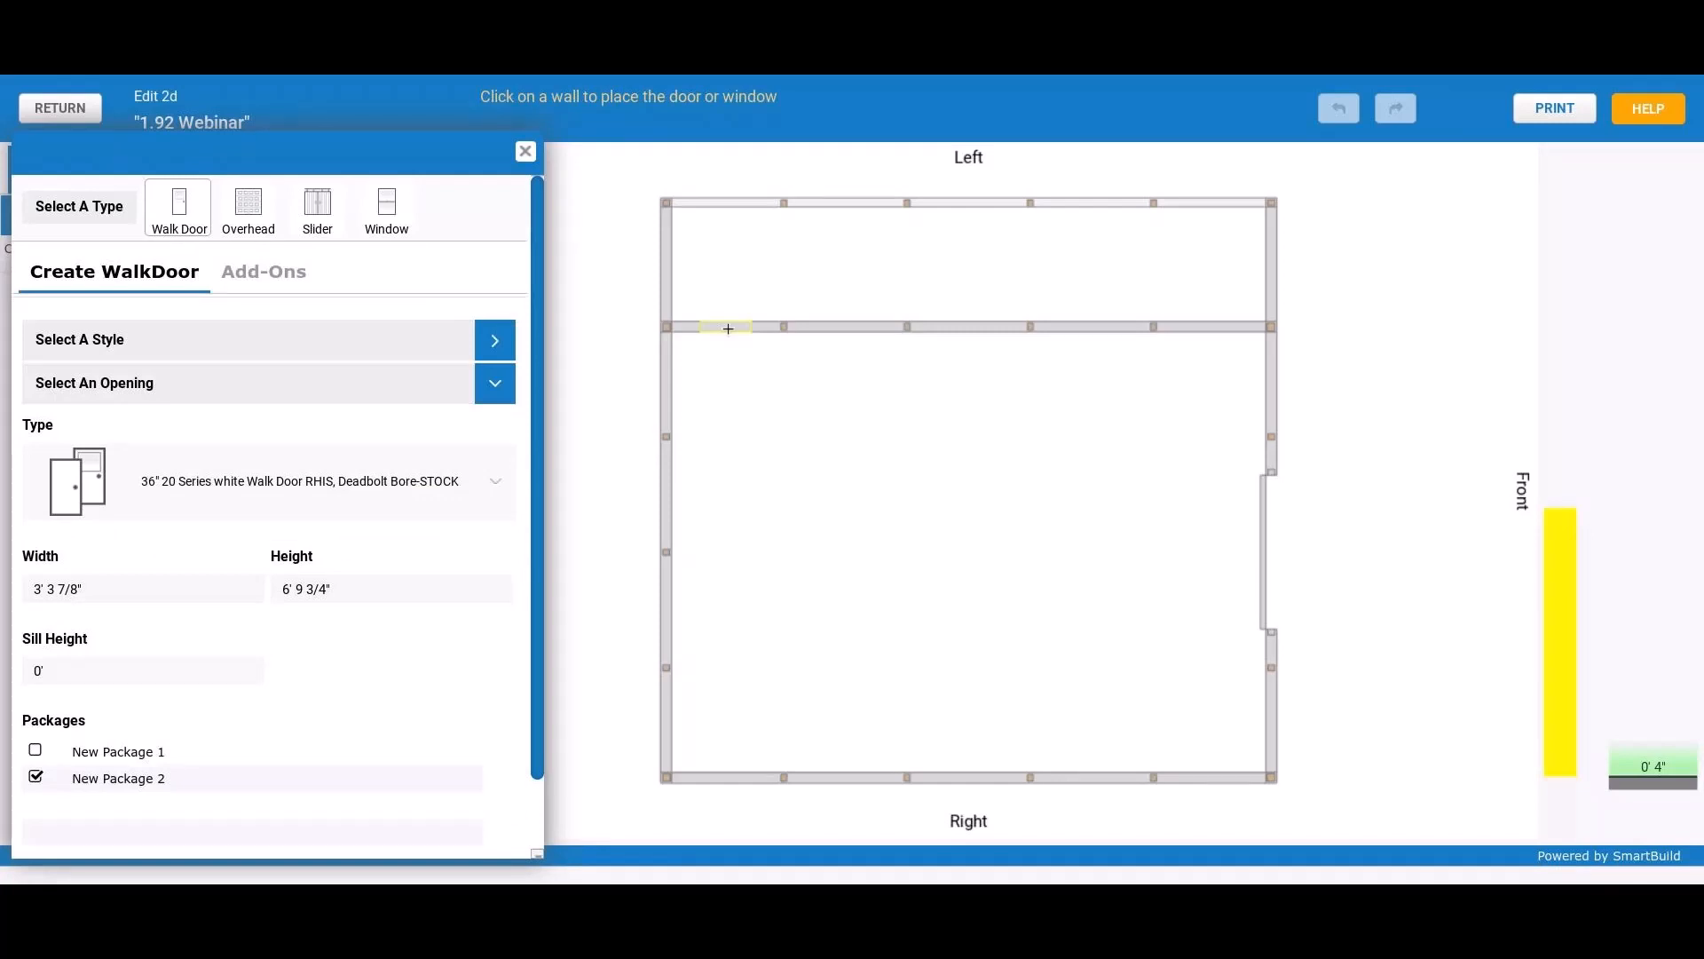
pyautogui.click(727, 329)
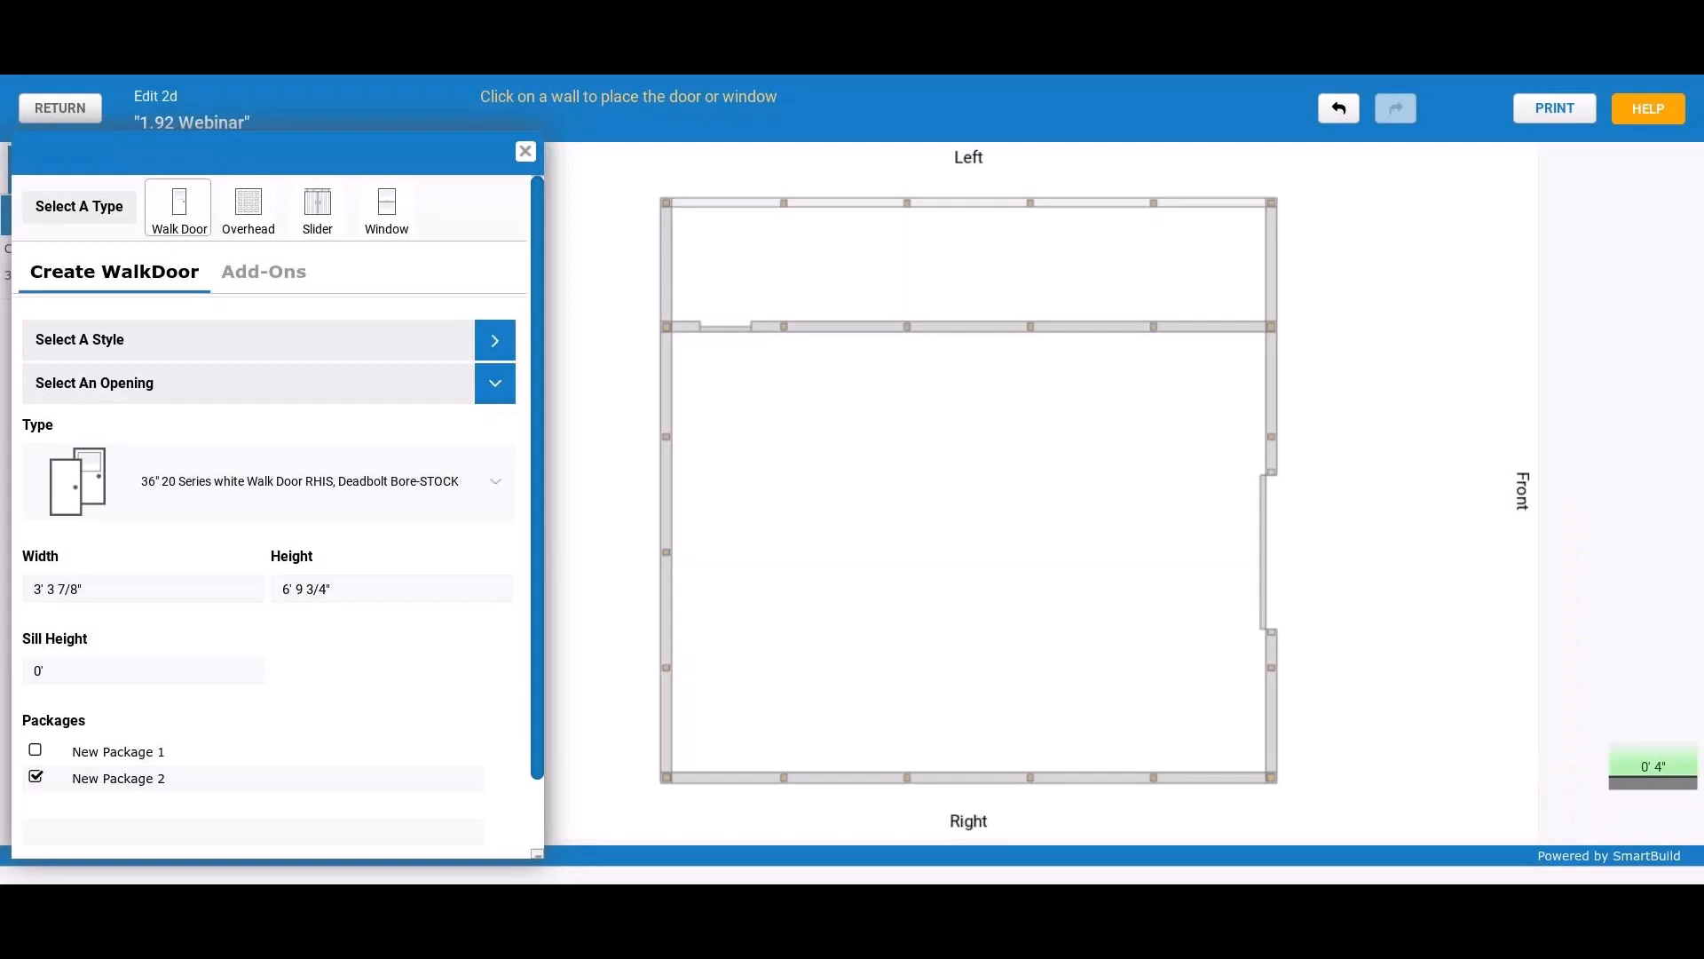
pyautogui.click(525, 151)
# Step: Save the 2D door changes, return to the 3D model and view the walk door under the lean-to from below
pyautogui.moveTo(1411, 241); pyautogui.dragTo(510, 540)
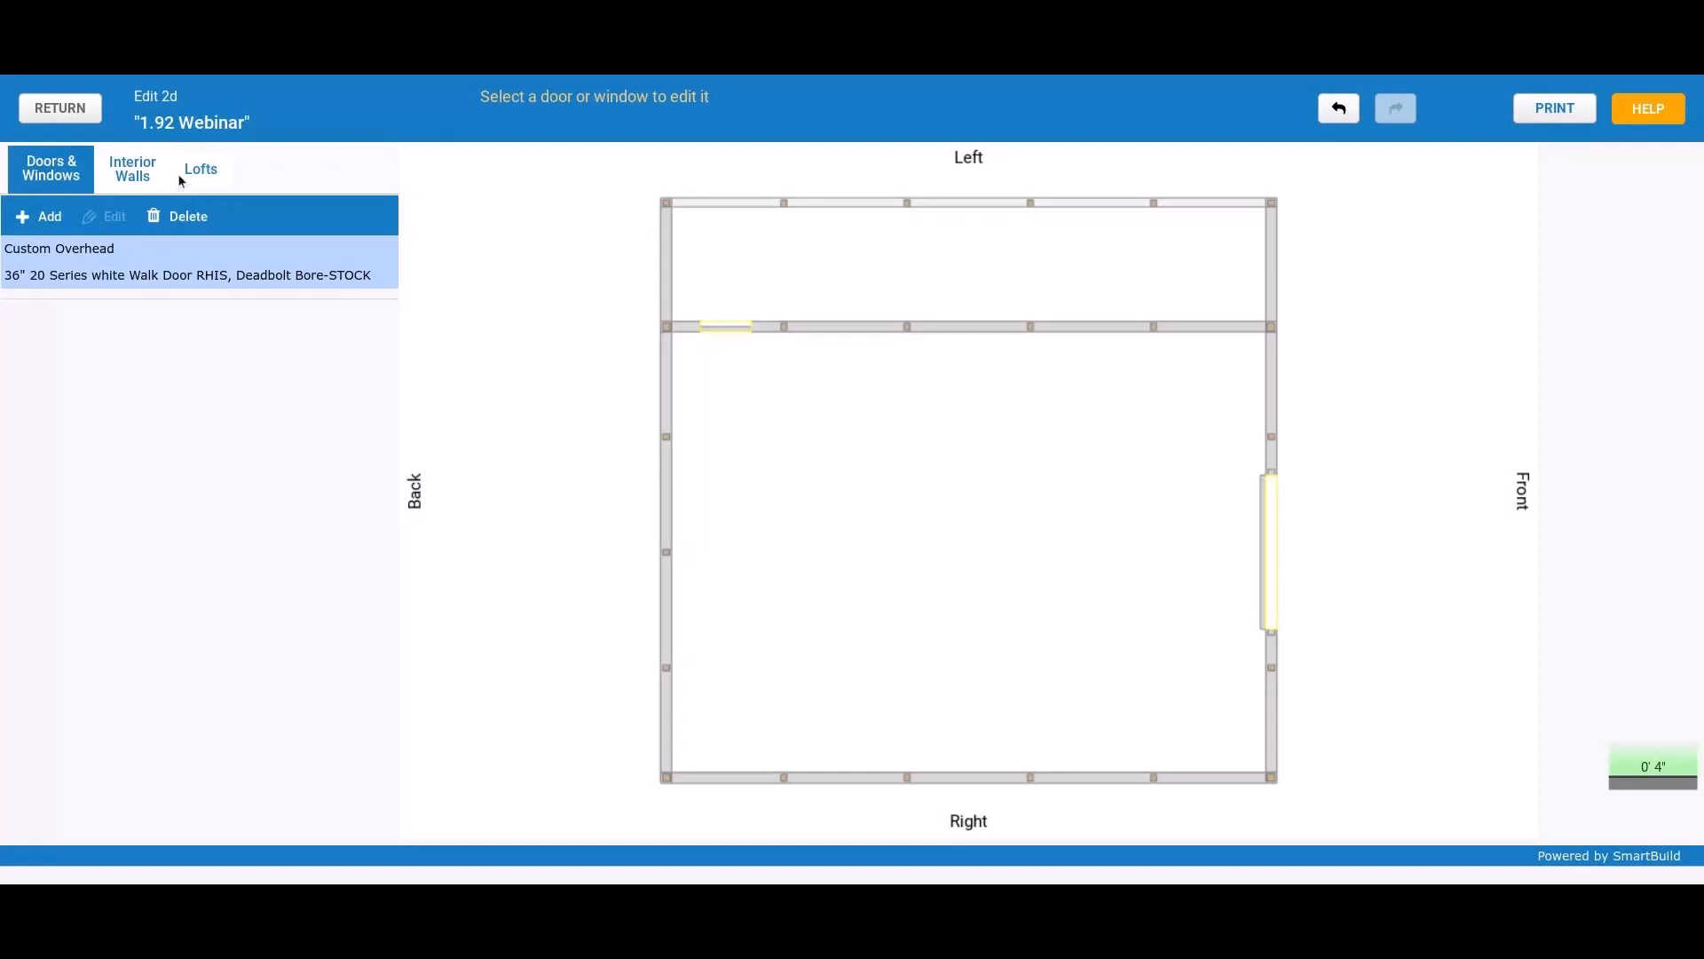
pyautogui.click(738, 325)
pyautogui.click(60, 107)
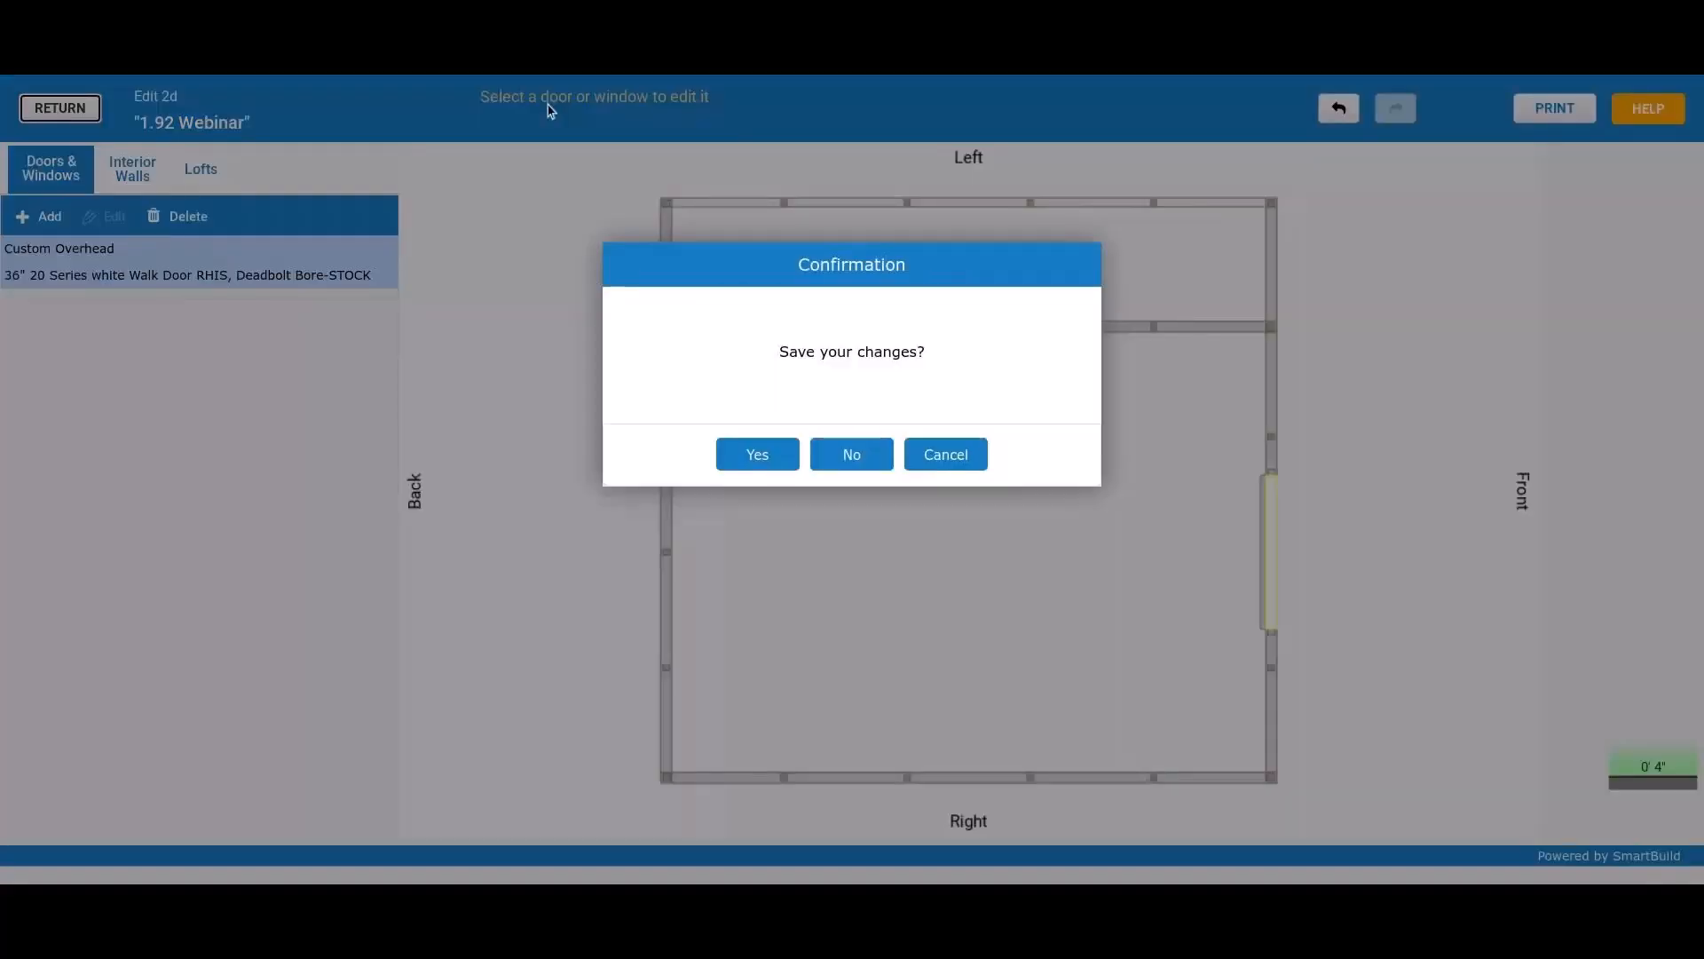
pyautogui.click(744, 447)
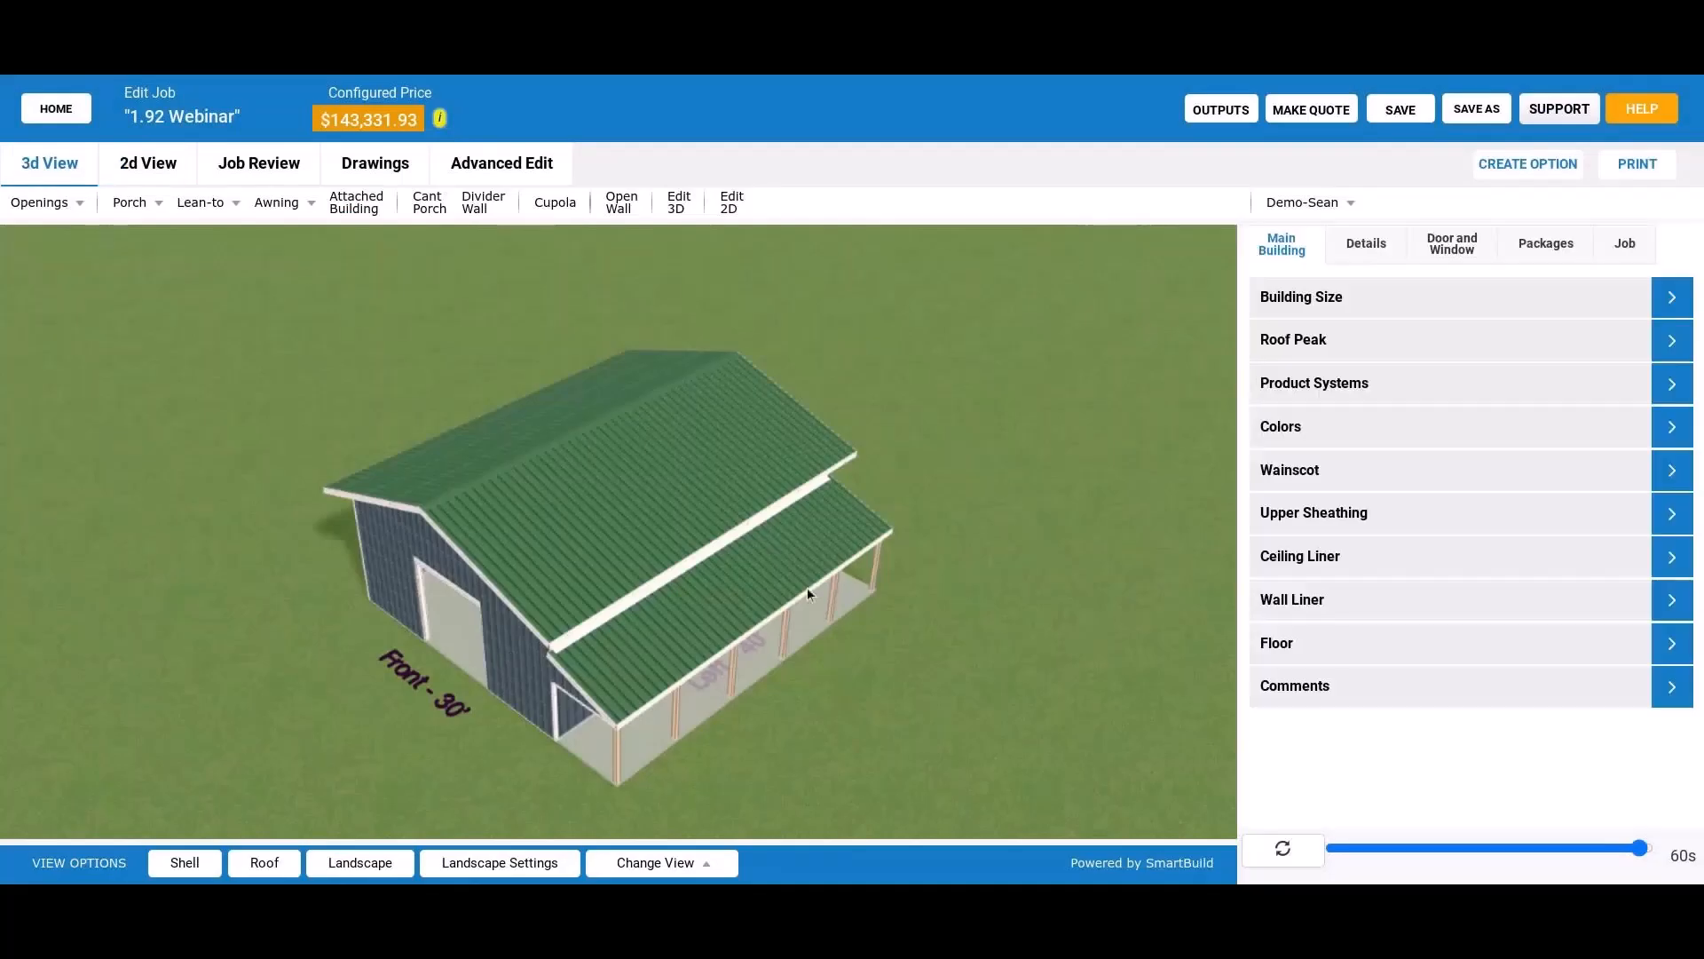
pyautogui.moveTo(807, 588); pyautogui.dragTo(731, 579)
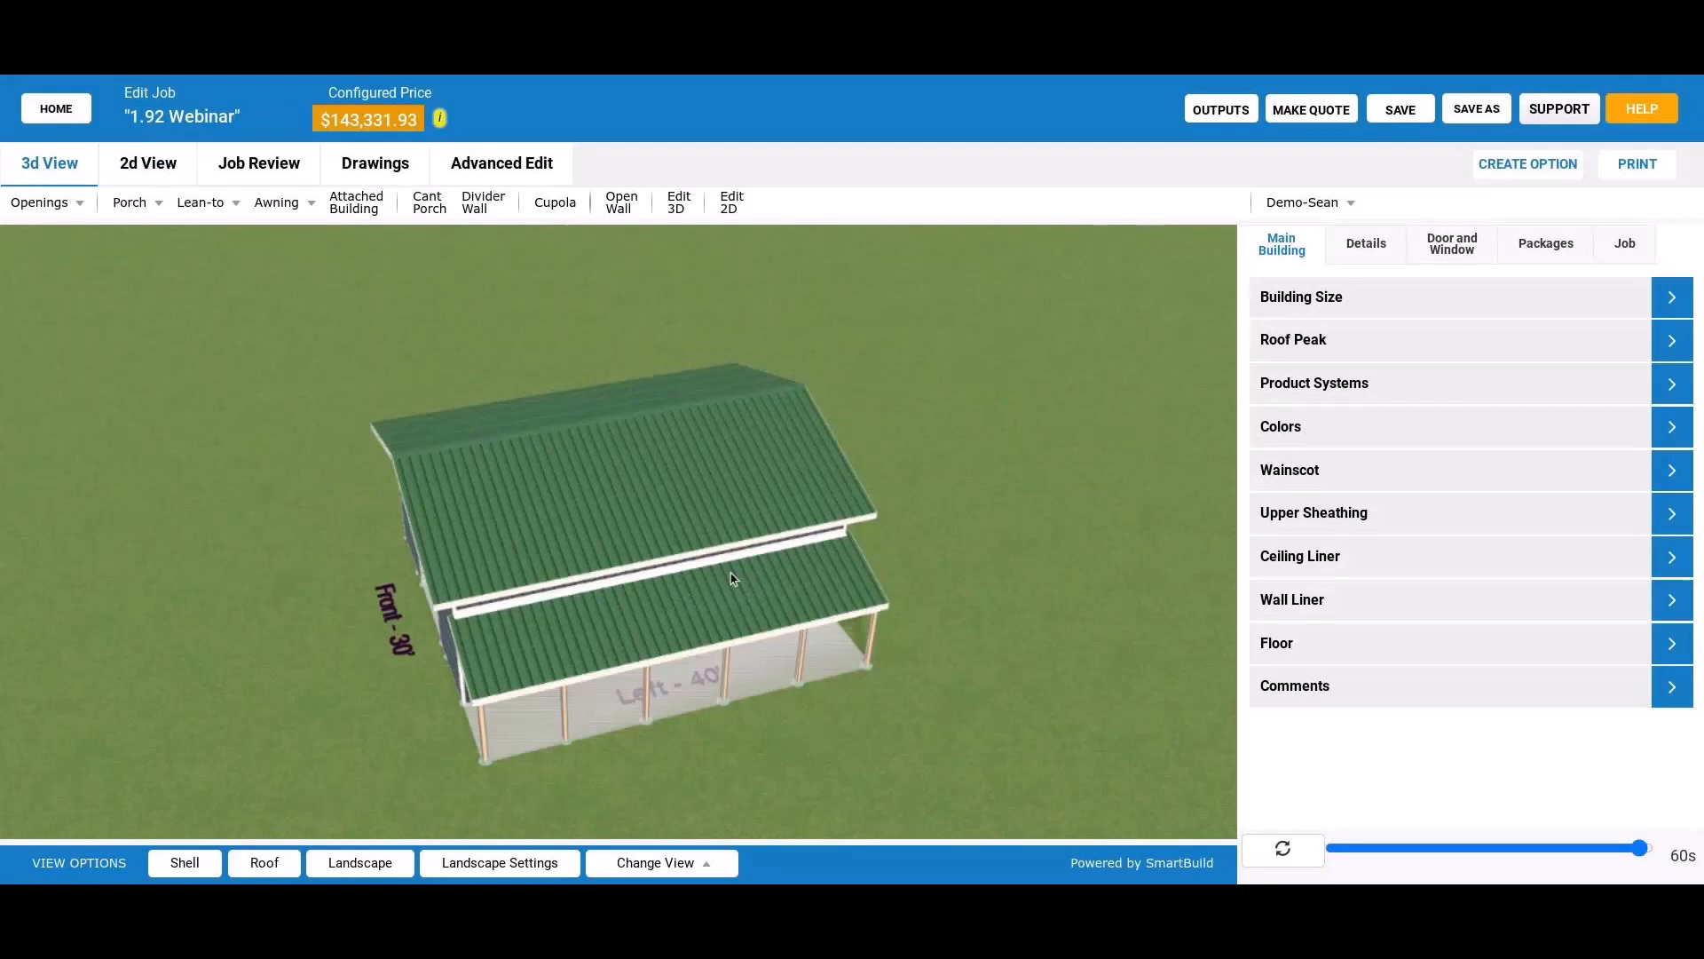
pyautogui.moveTo(732, 579); pyautogui.dragTo(844, 583)
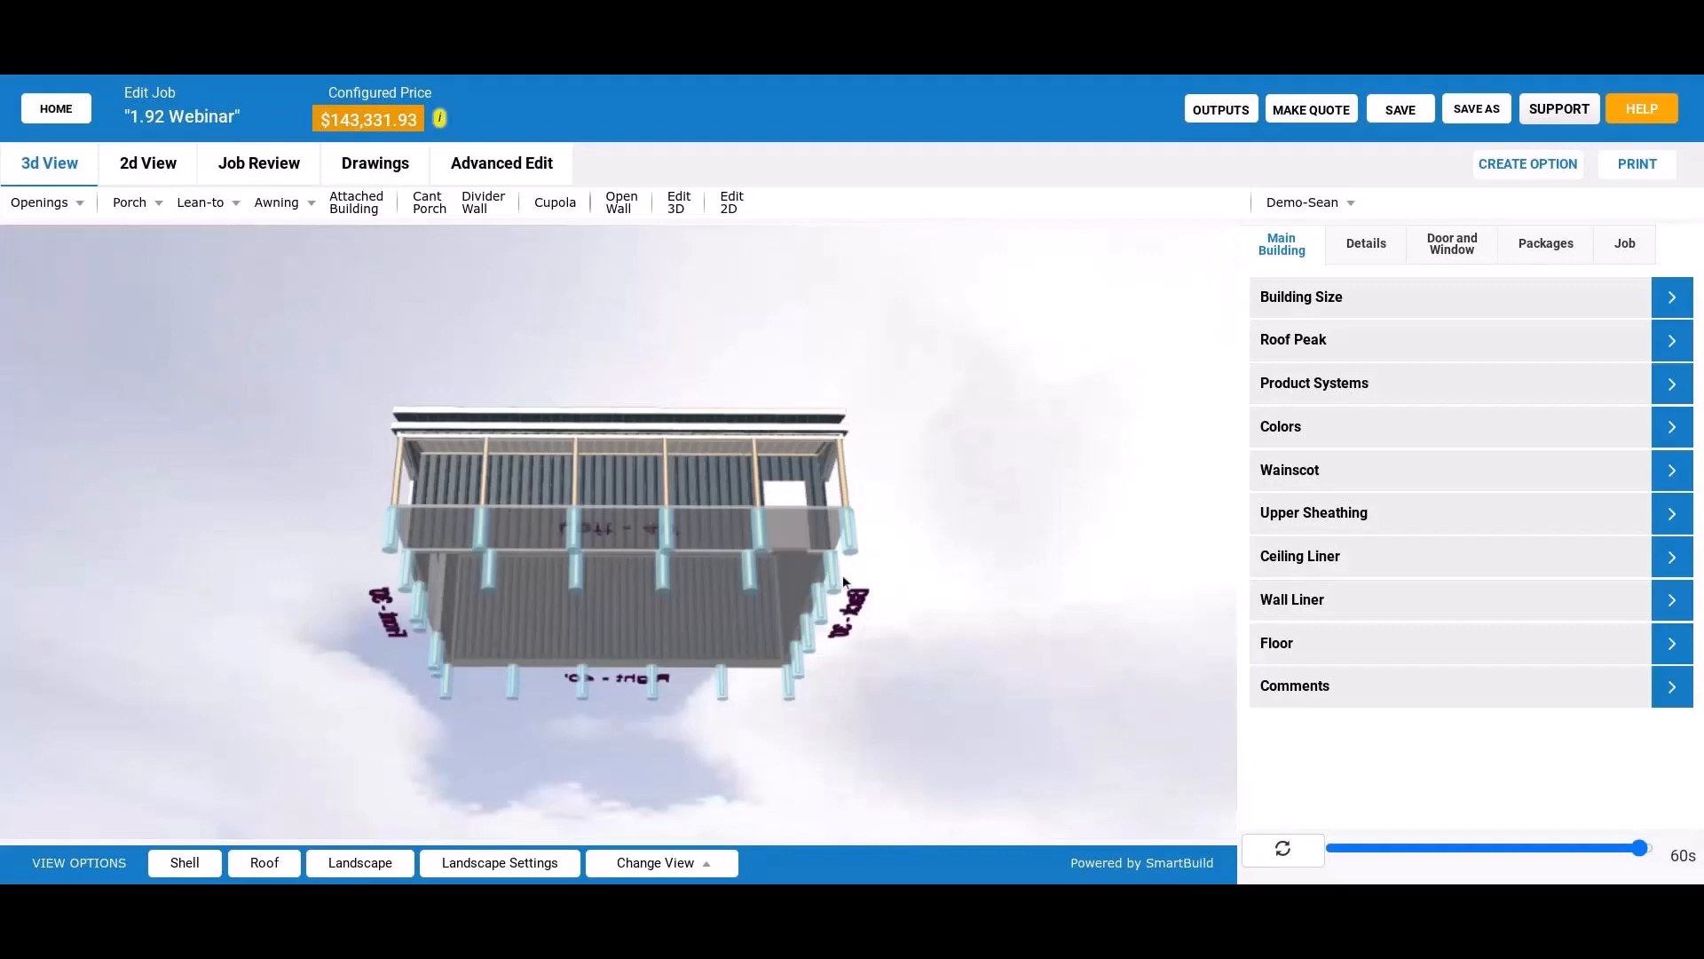
# Step: View the building from above the lean-to and check the Measure From choices in the Building Size settings
pyautogui.moveTo(843, 582); pyautogui.dragTo(955, 633)
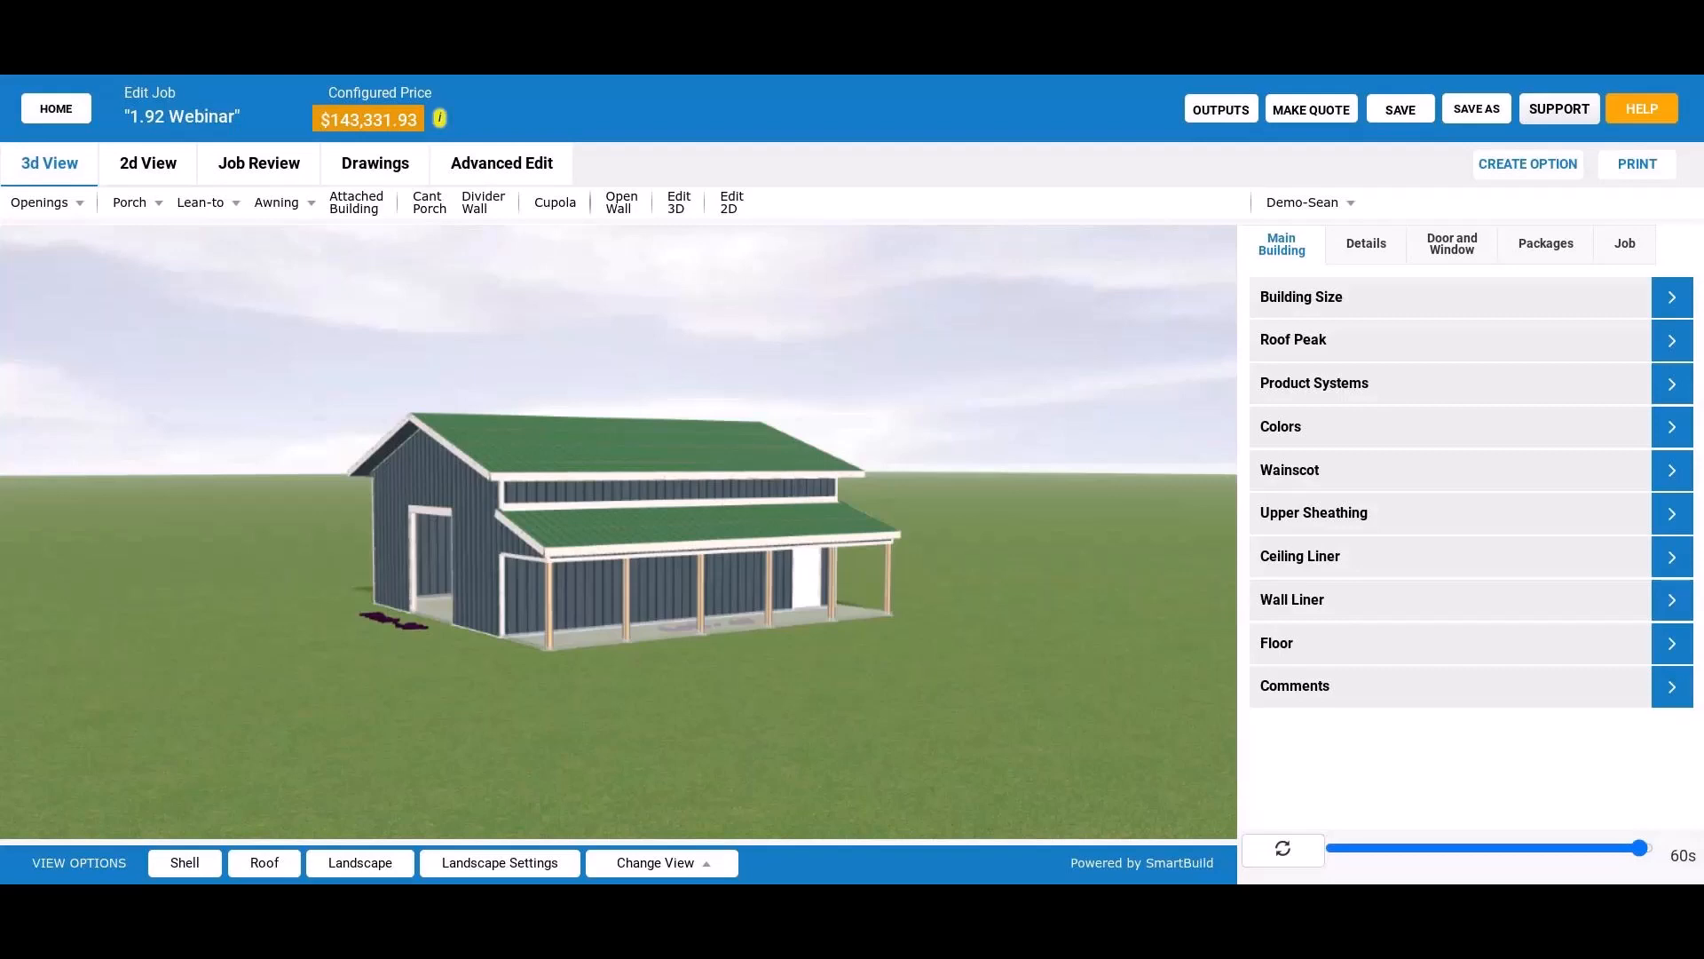
pyautogui.click(1431, 296)
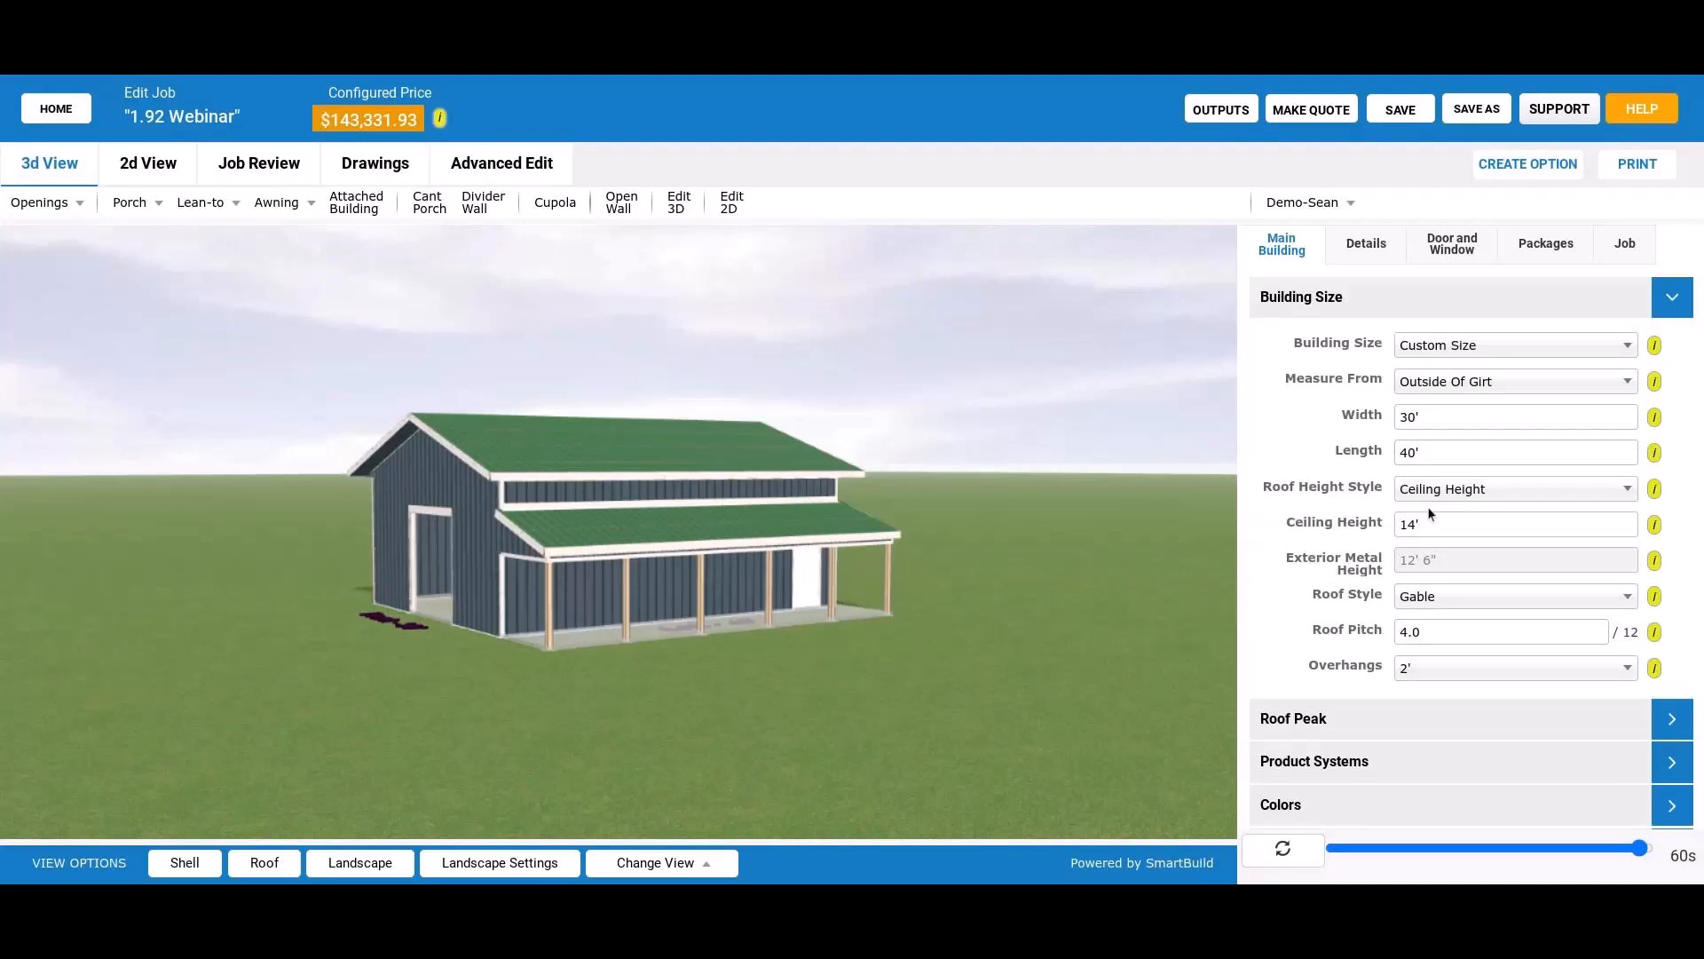
pyautogui.moveTo(552, 577); pyautogui.dragTo(517, 650)
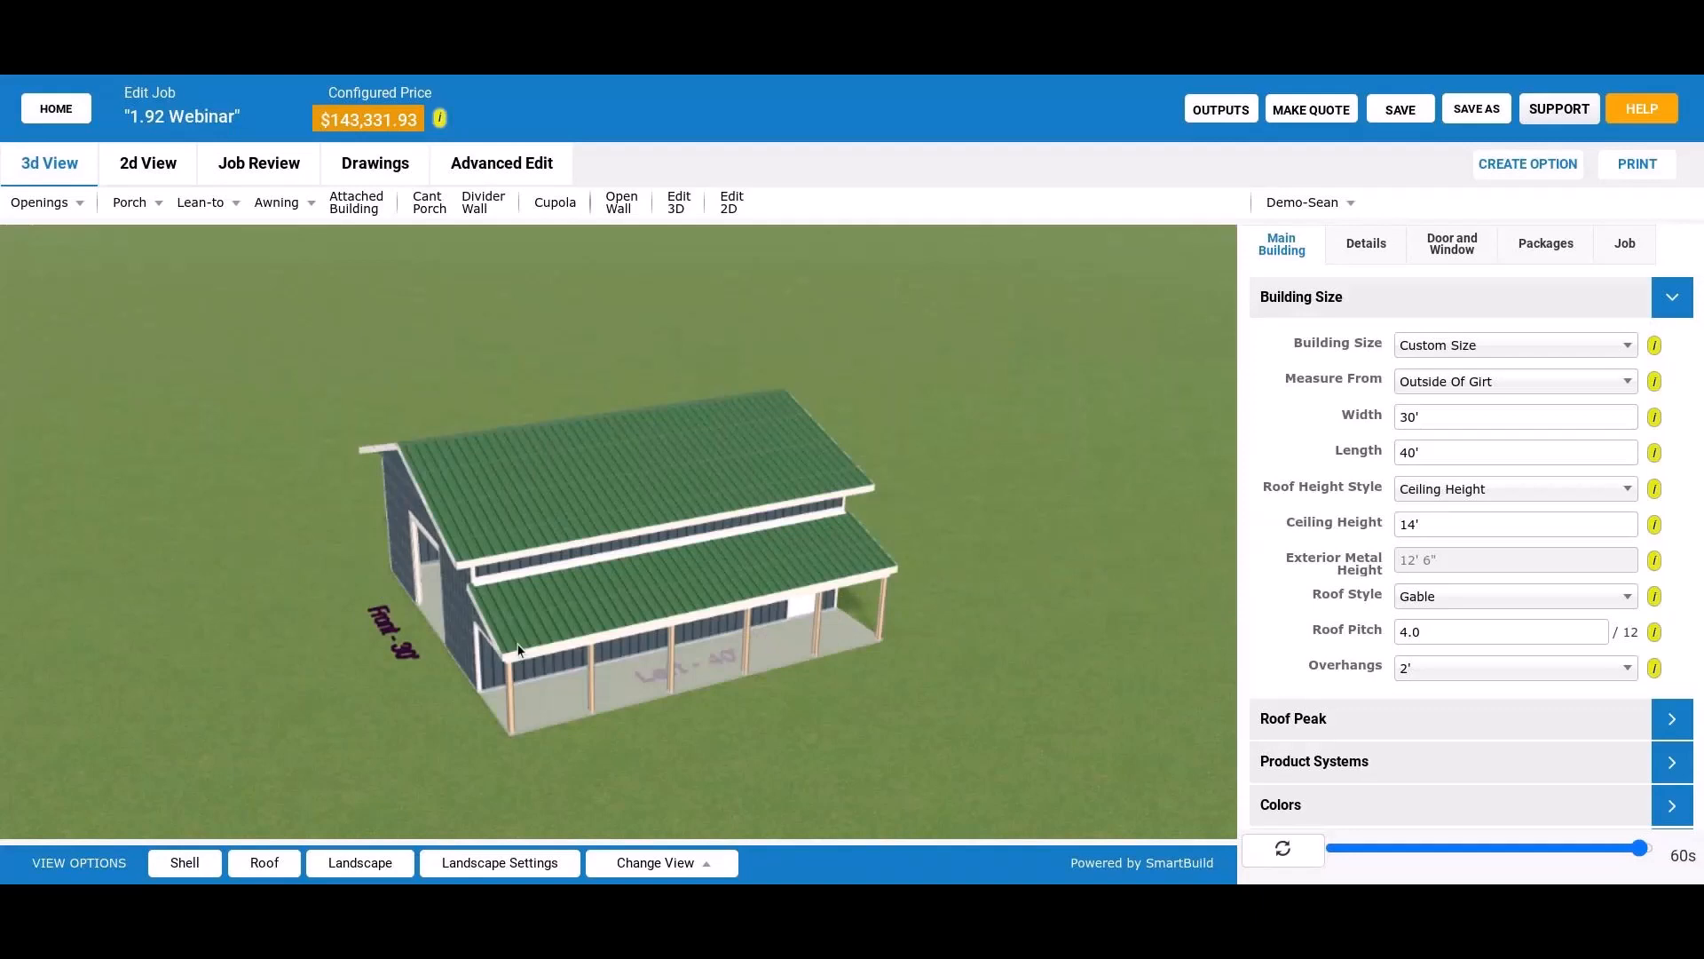
pyautogui.click(1491, 382)
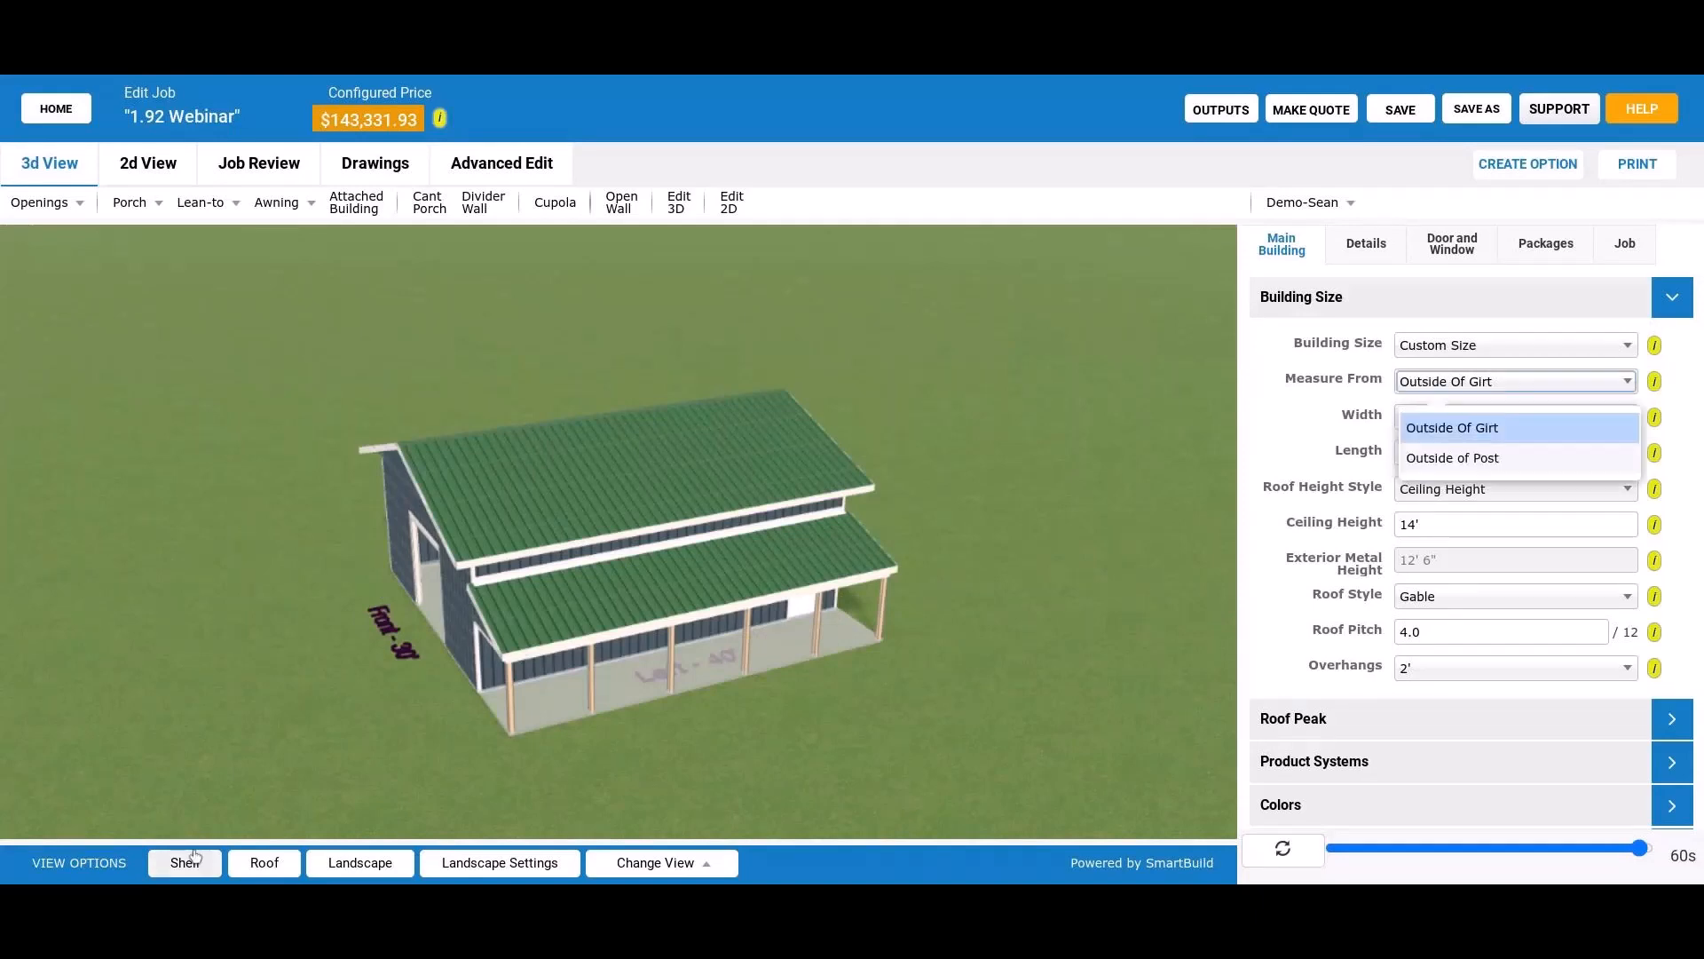
pyautogui.click(1469, 384)
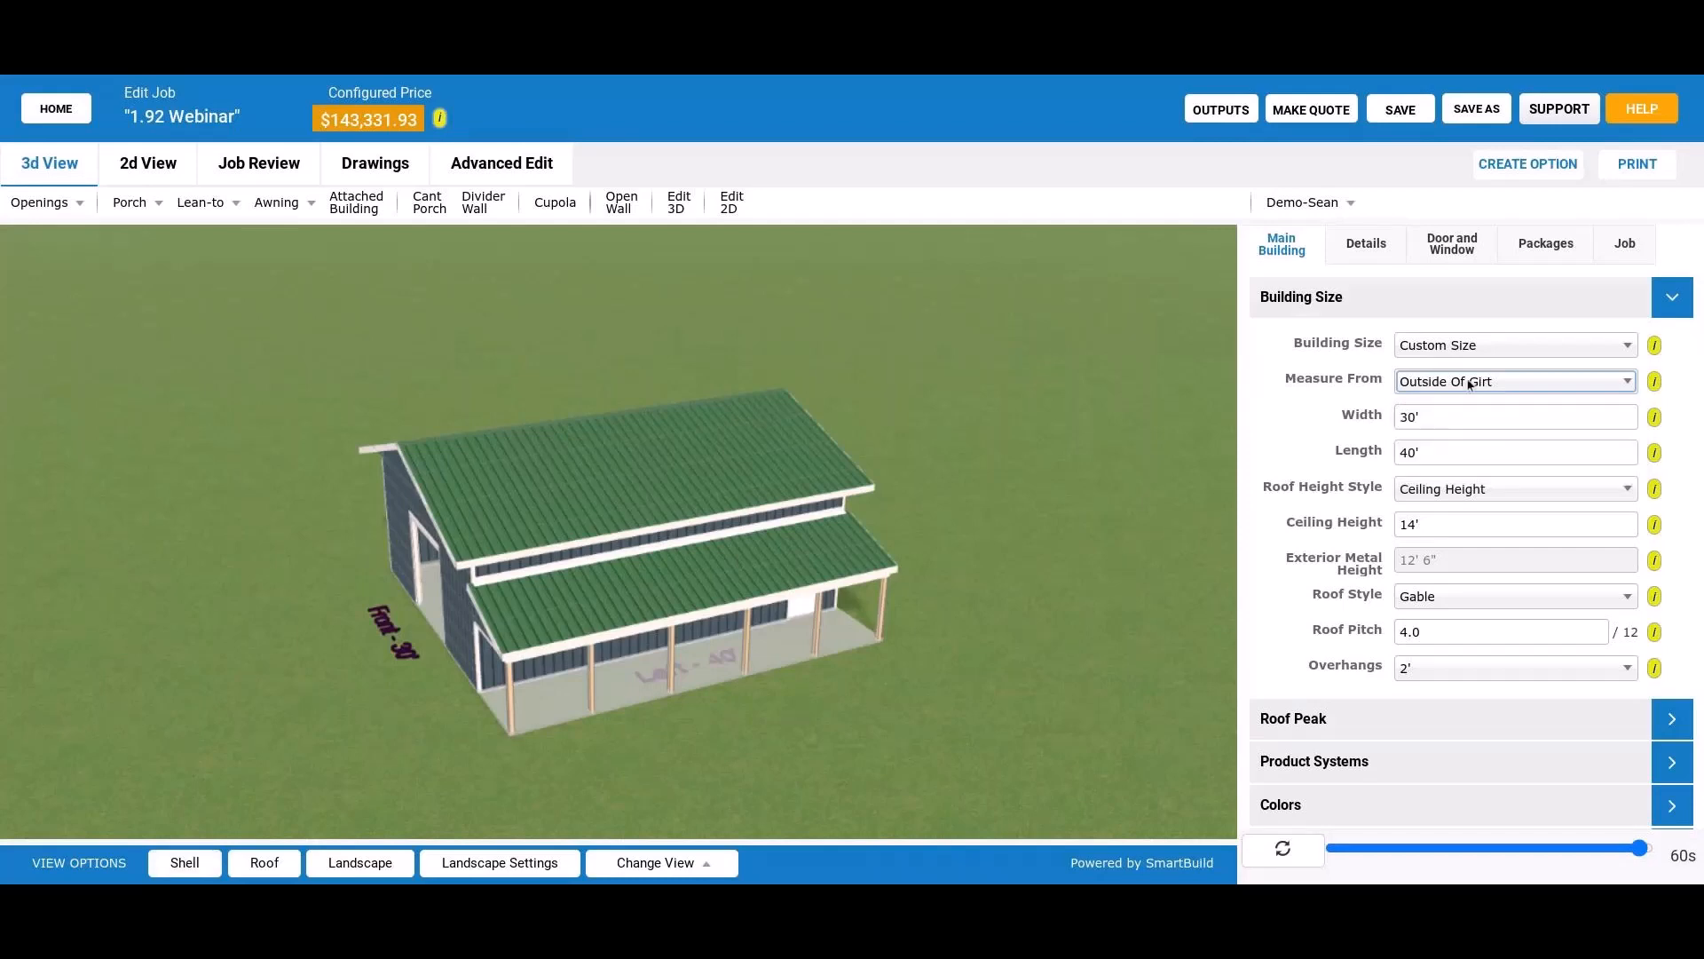
pyautogui.click(1469, 383)
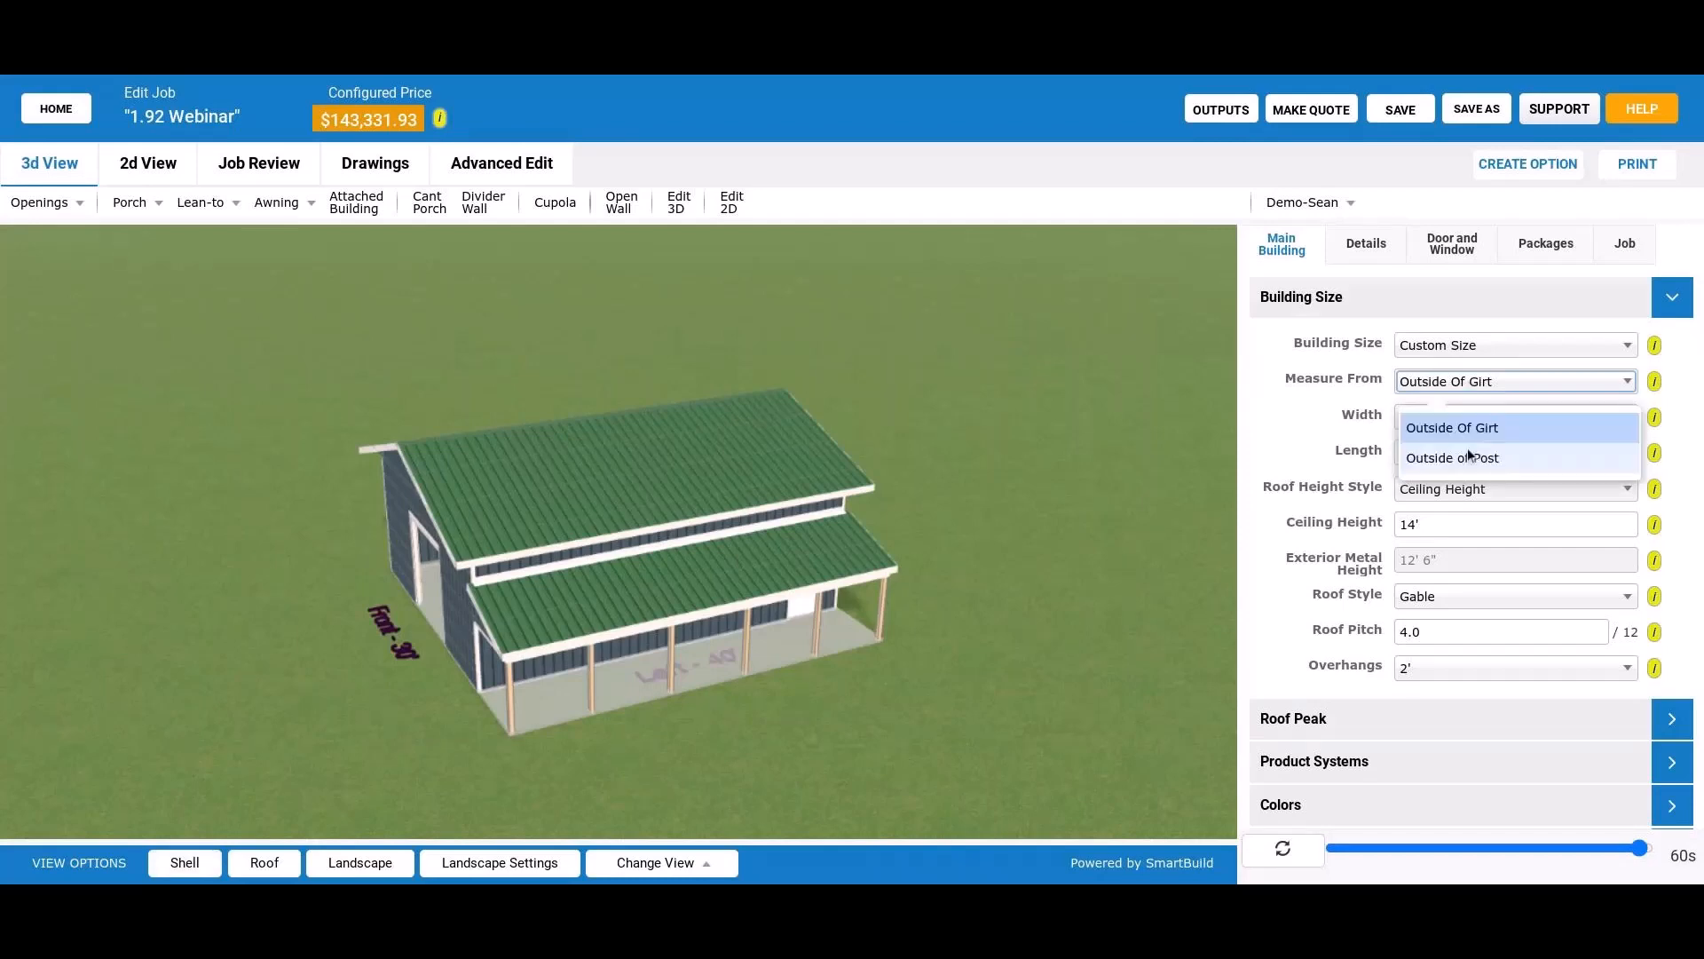
pyautogui.click(1073, 478)
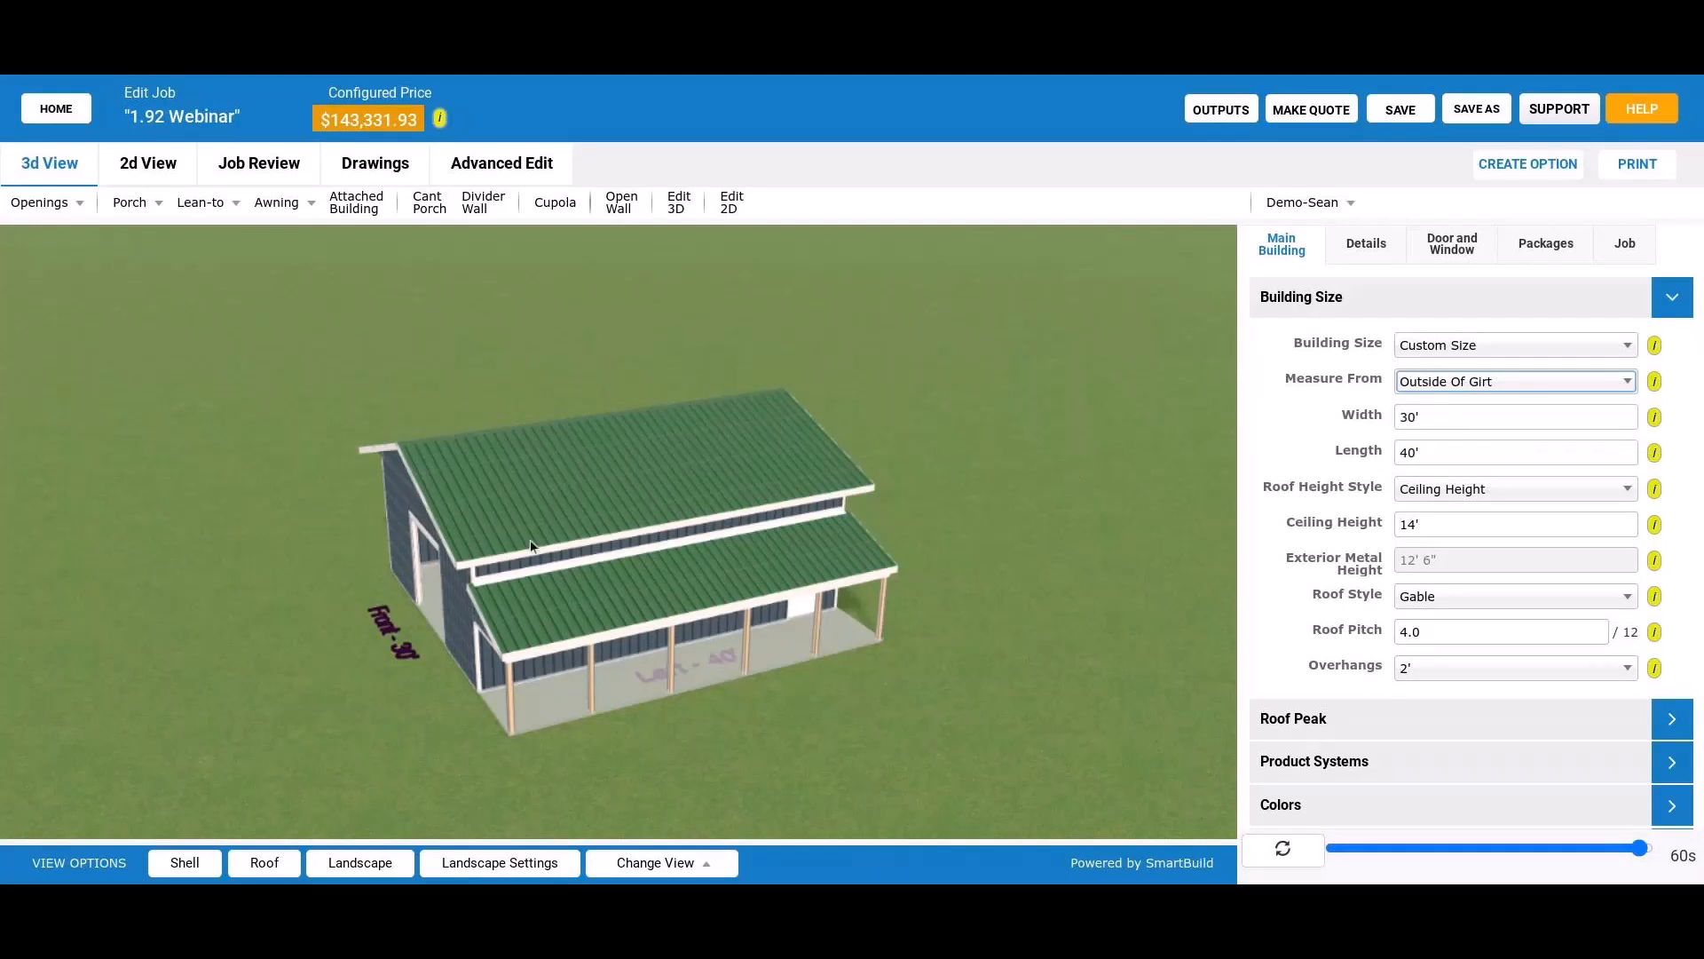
# Step: Hide the building shell to expose the framing and set the bay spacing to 10'
pyautogui.click(206, 874)
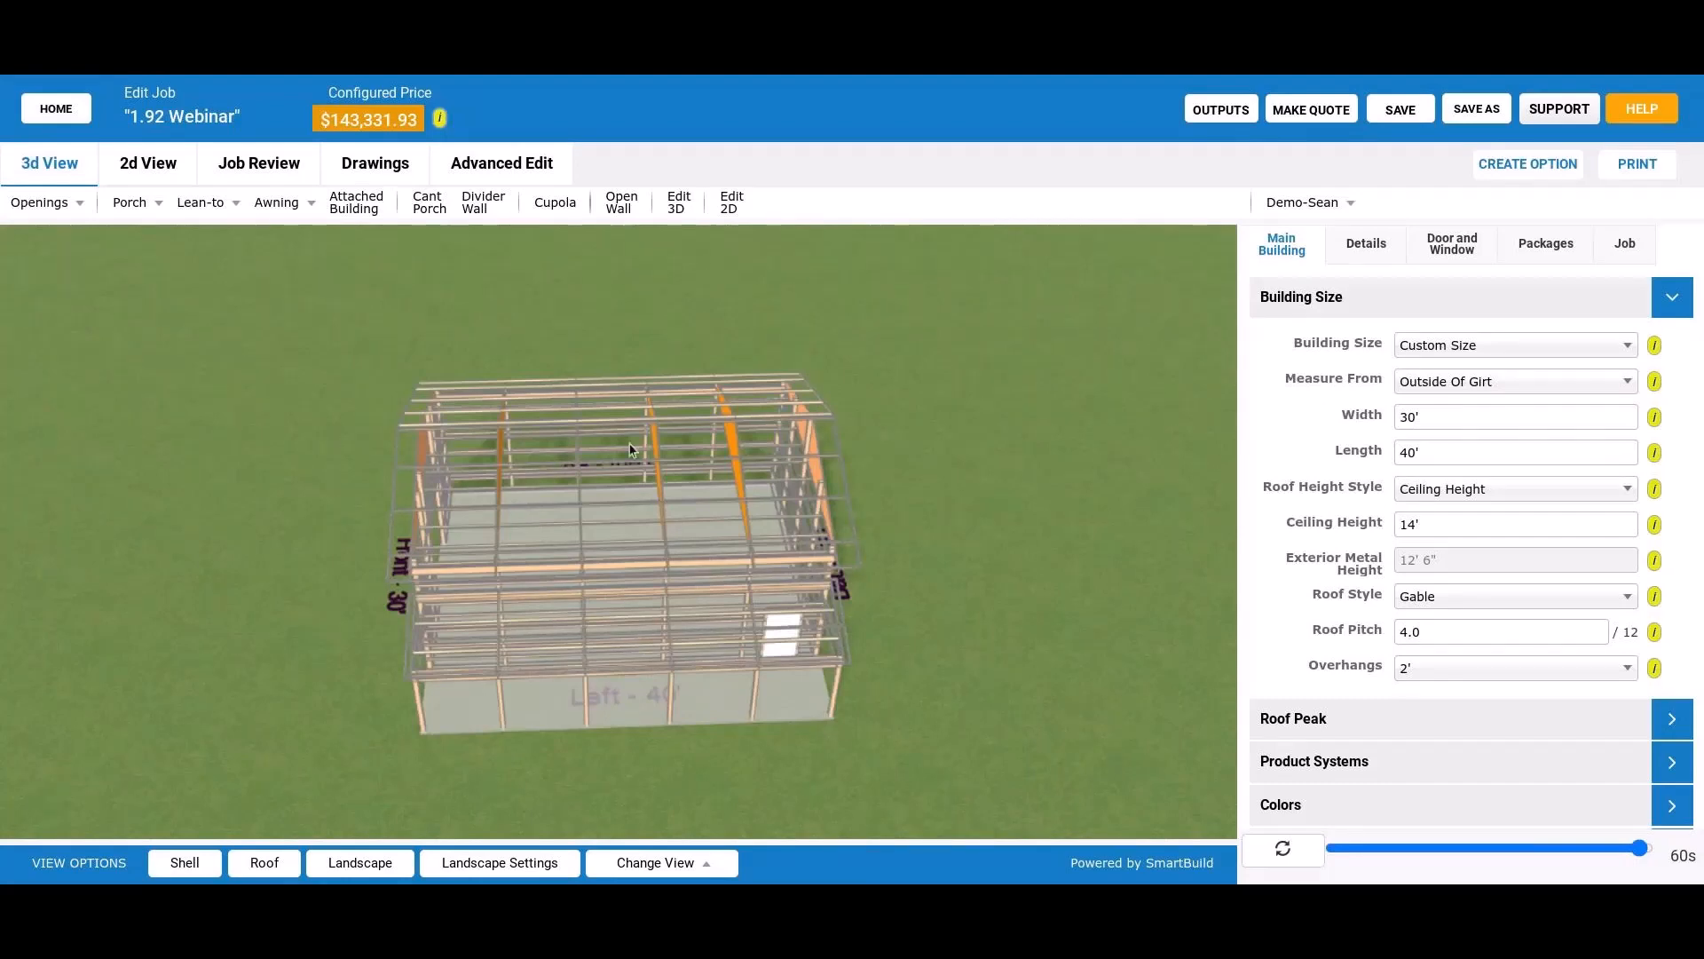
pyautogui.click(1353, 254)
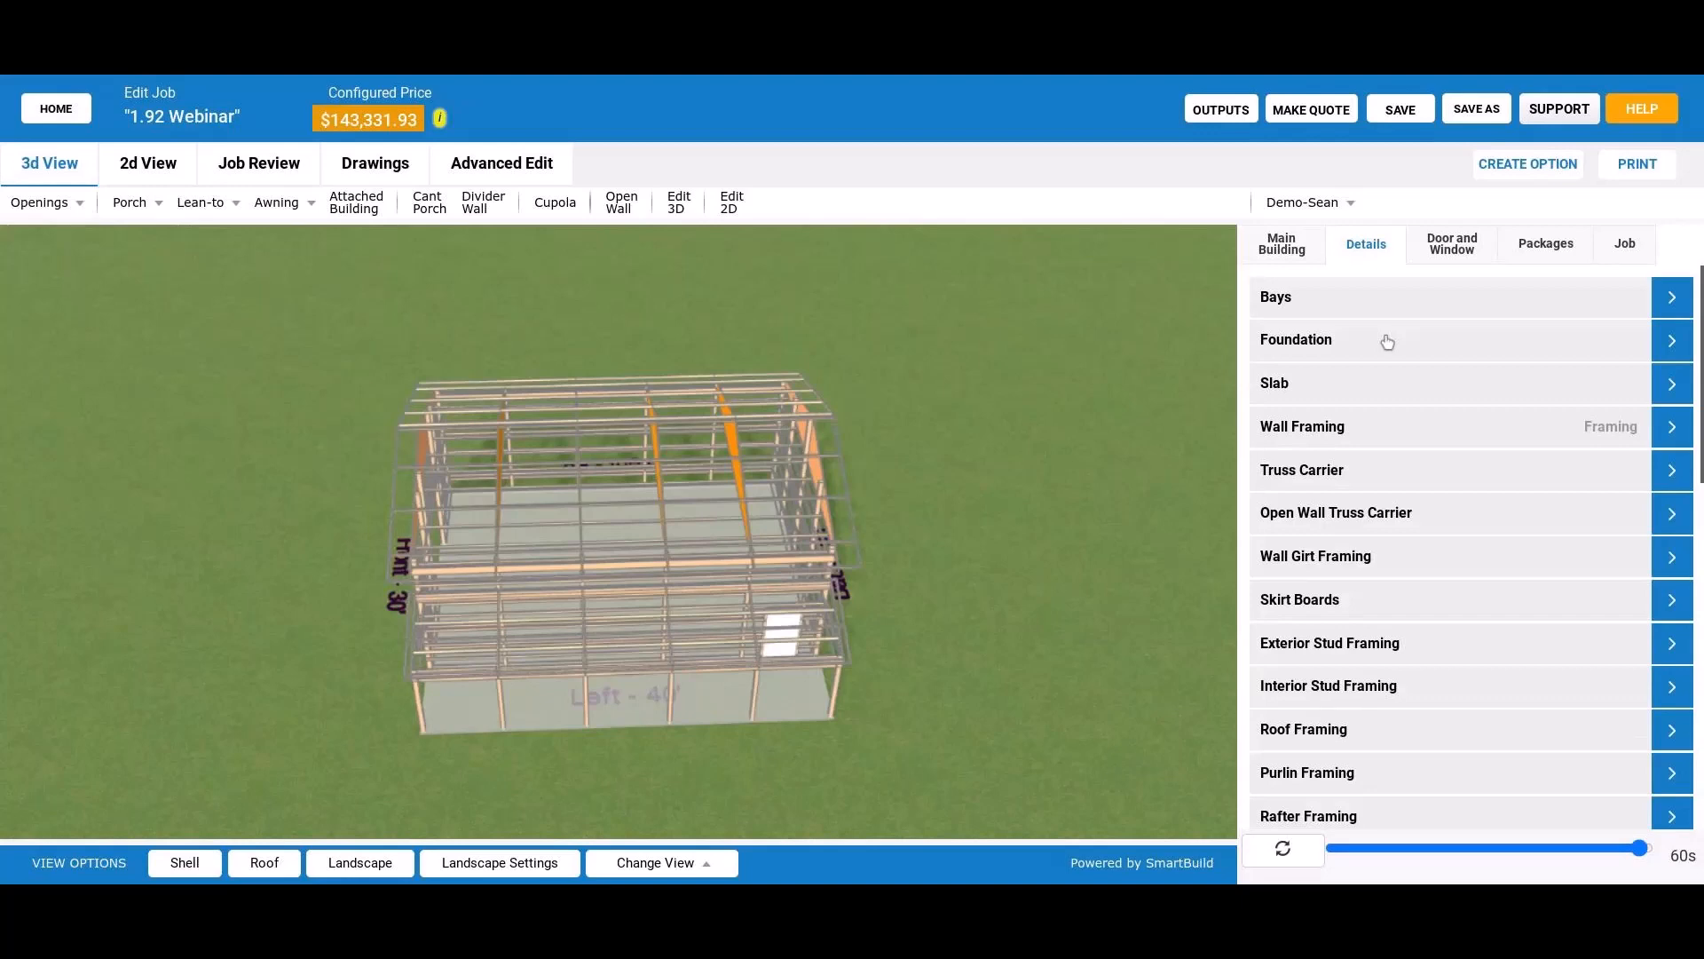
pyautogui.click(1372, 304)
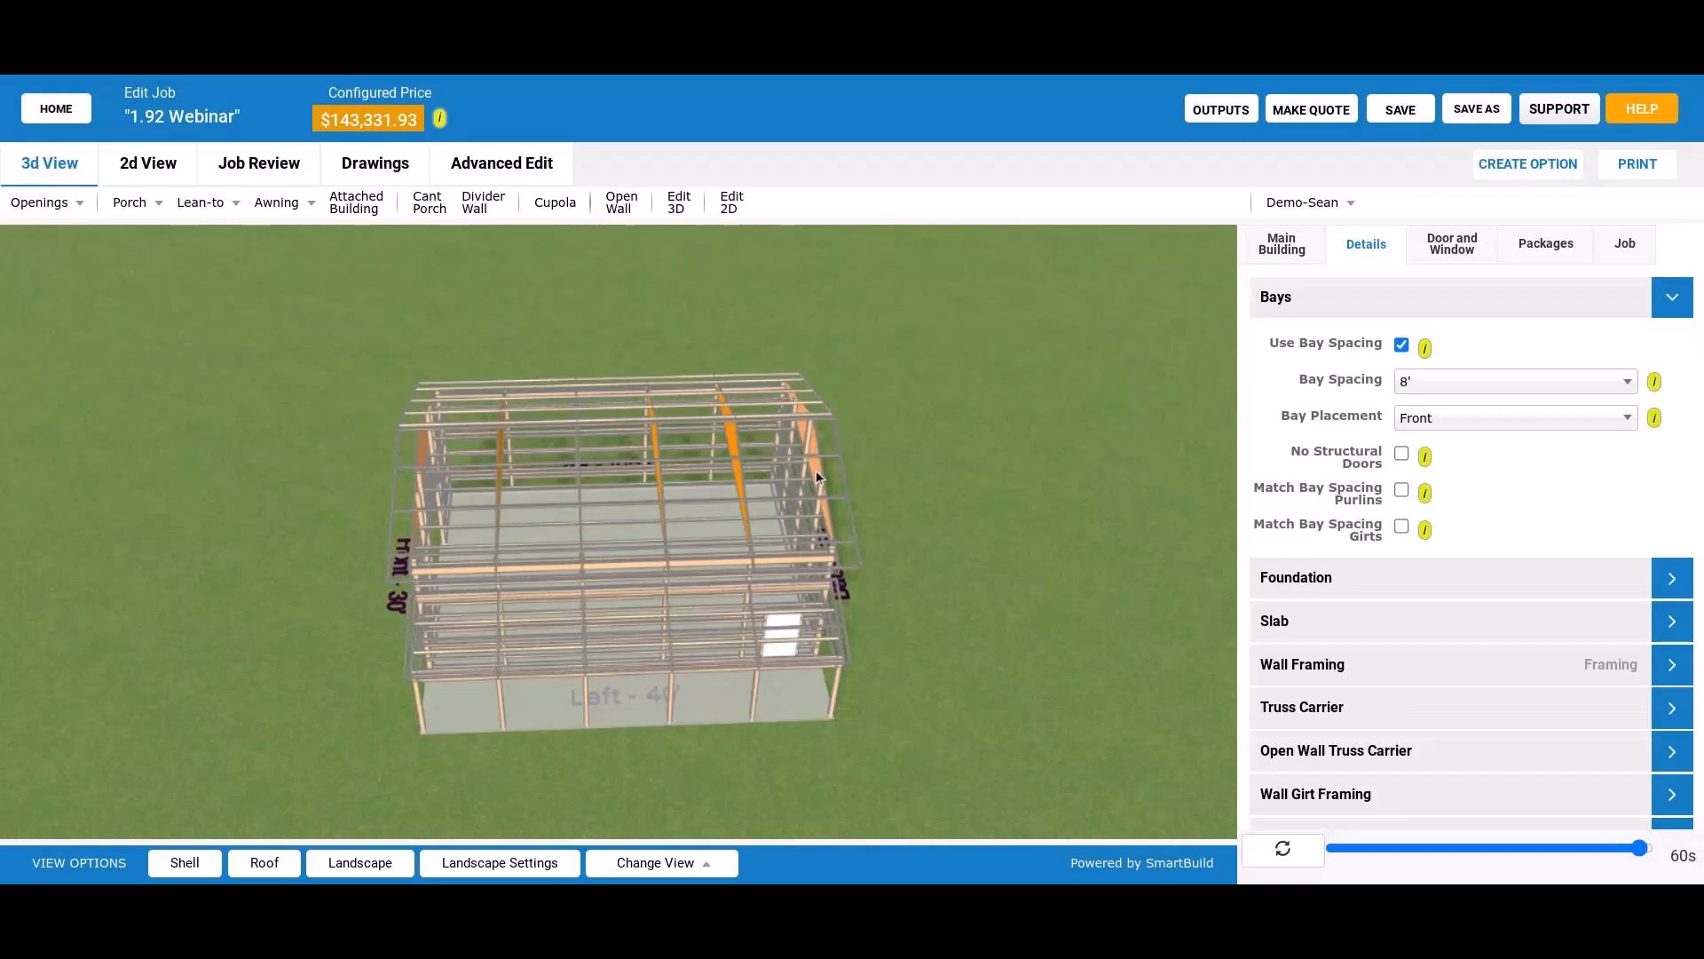
pyautogui.moveTo(816, 470); pyautogui.dragTo(546, 445)
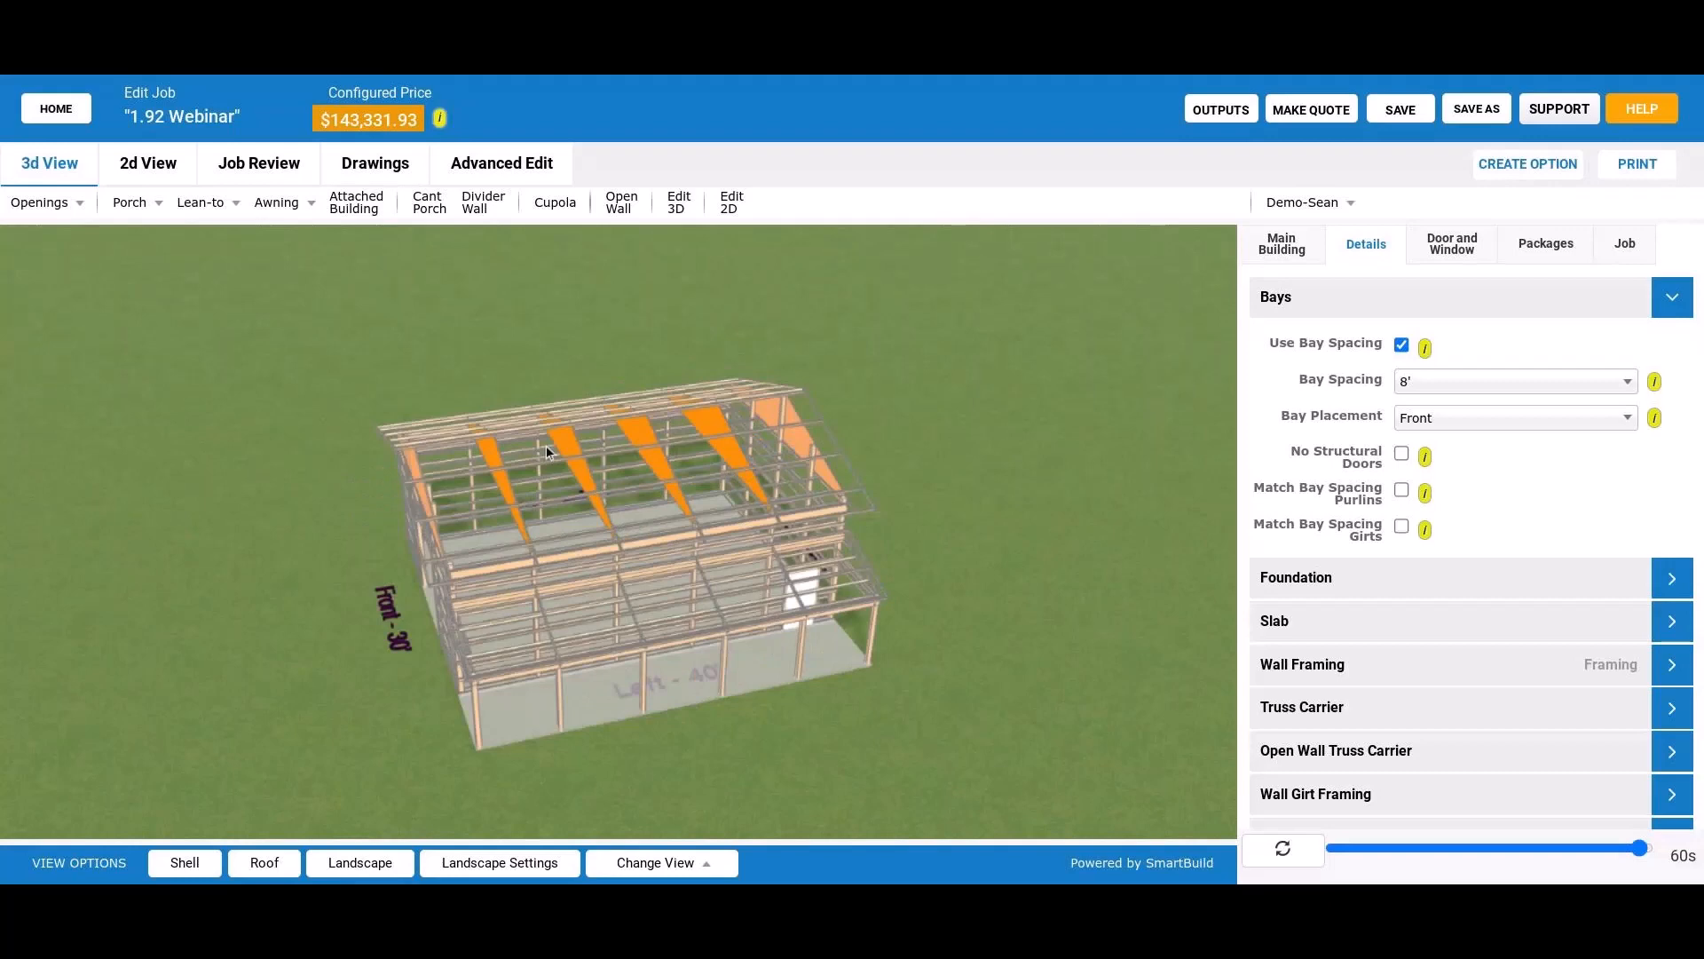
pyautogui.moveTo(546, 444); pyautogui.dragTo(552, 557)
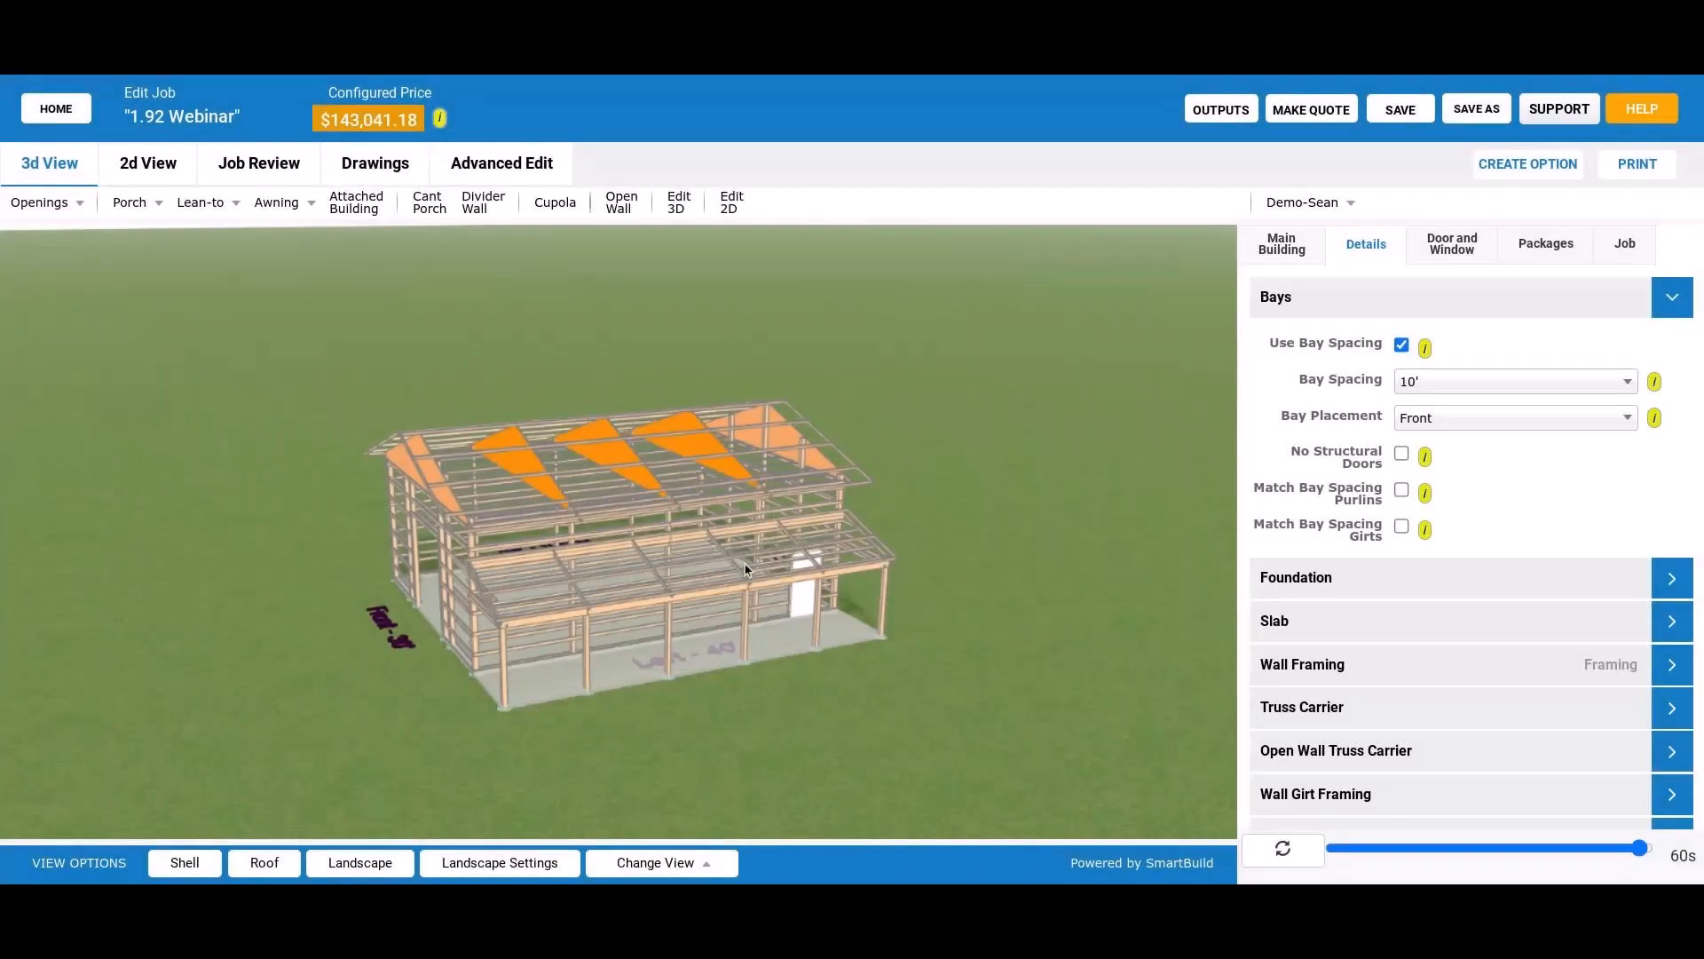
# Step: Examine the truss, post and lean-to rafter layout of the exposed framing from several angles
pyautogui.moveTo(746, 569); pyautogui.dragTo(465, 531)
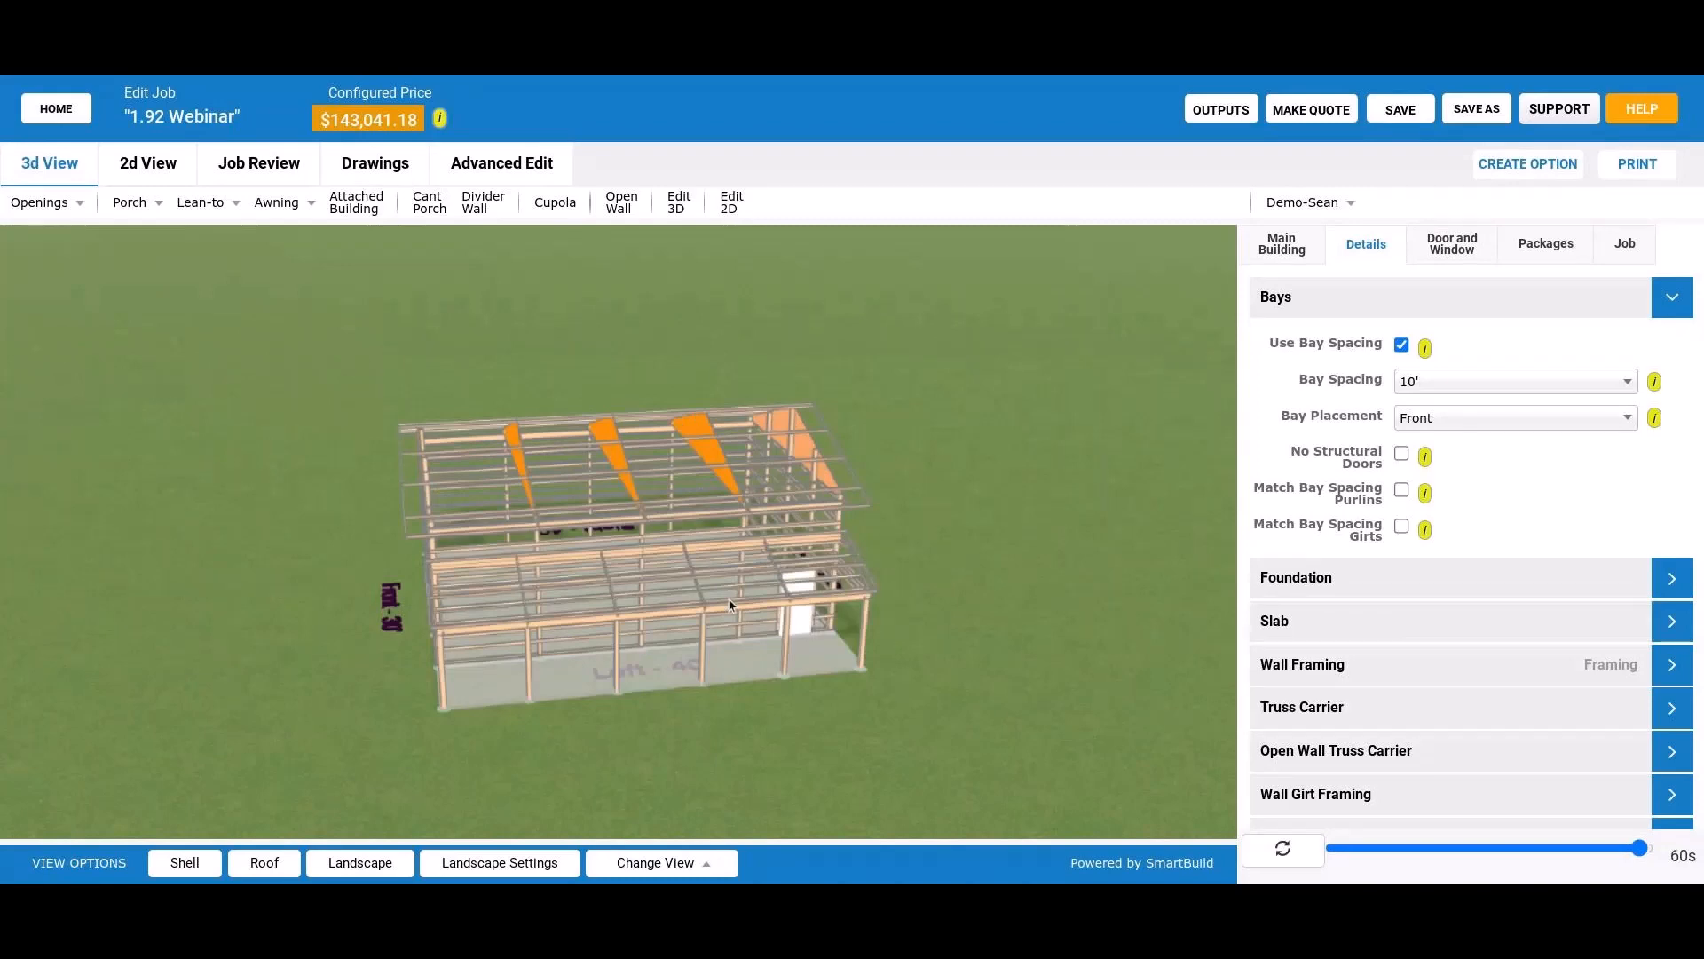
pyautogui.moveTo(730, 605); pyautogui.dragTo(530, 648)
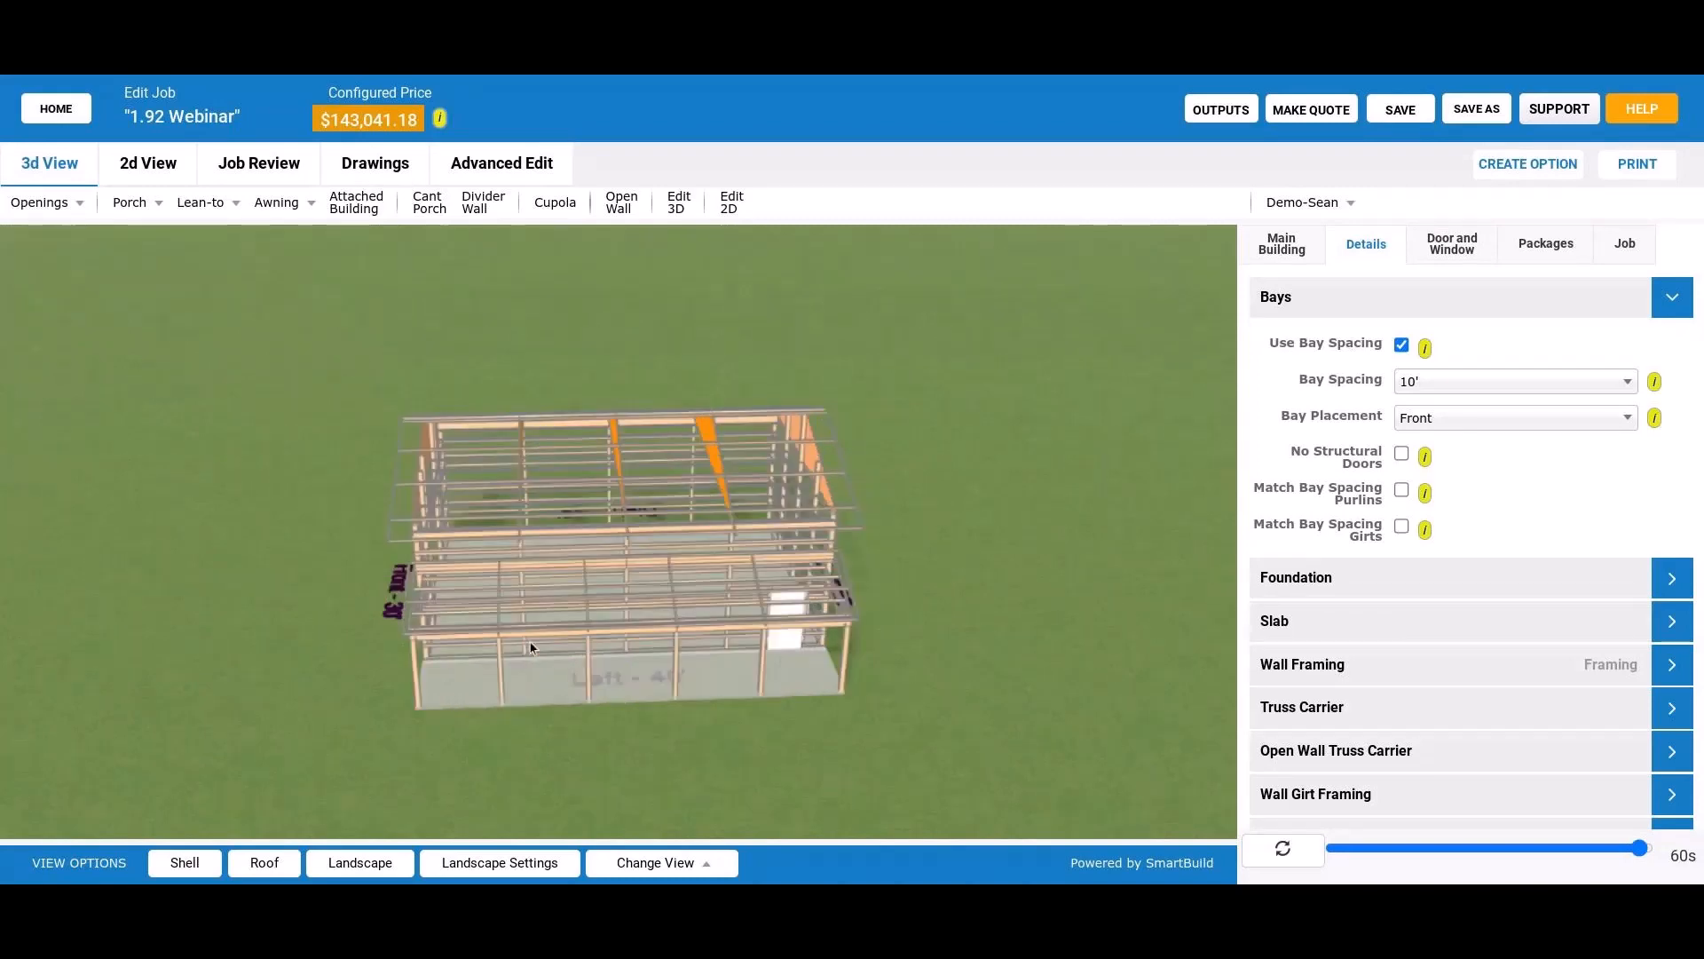
pyautogui.scroll(3, 590, 680)
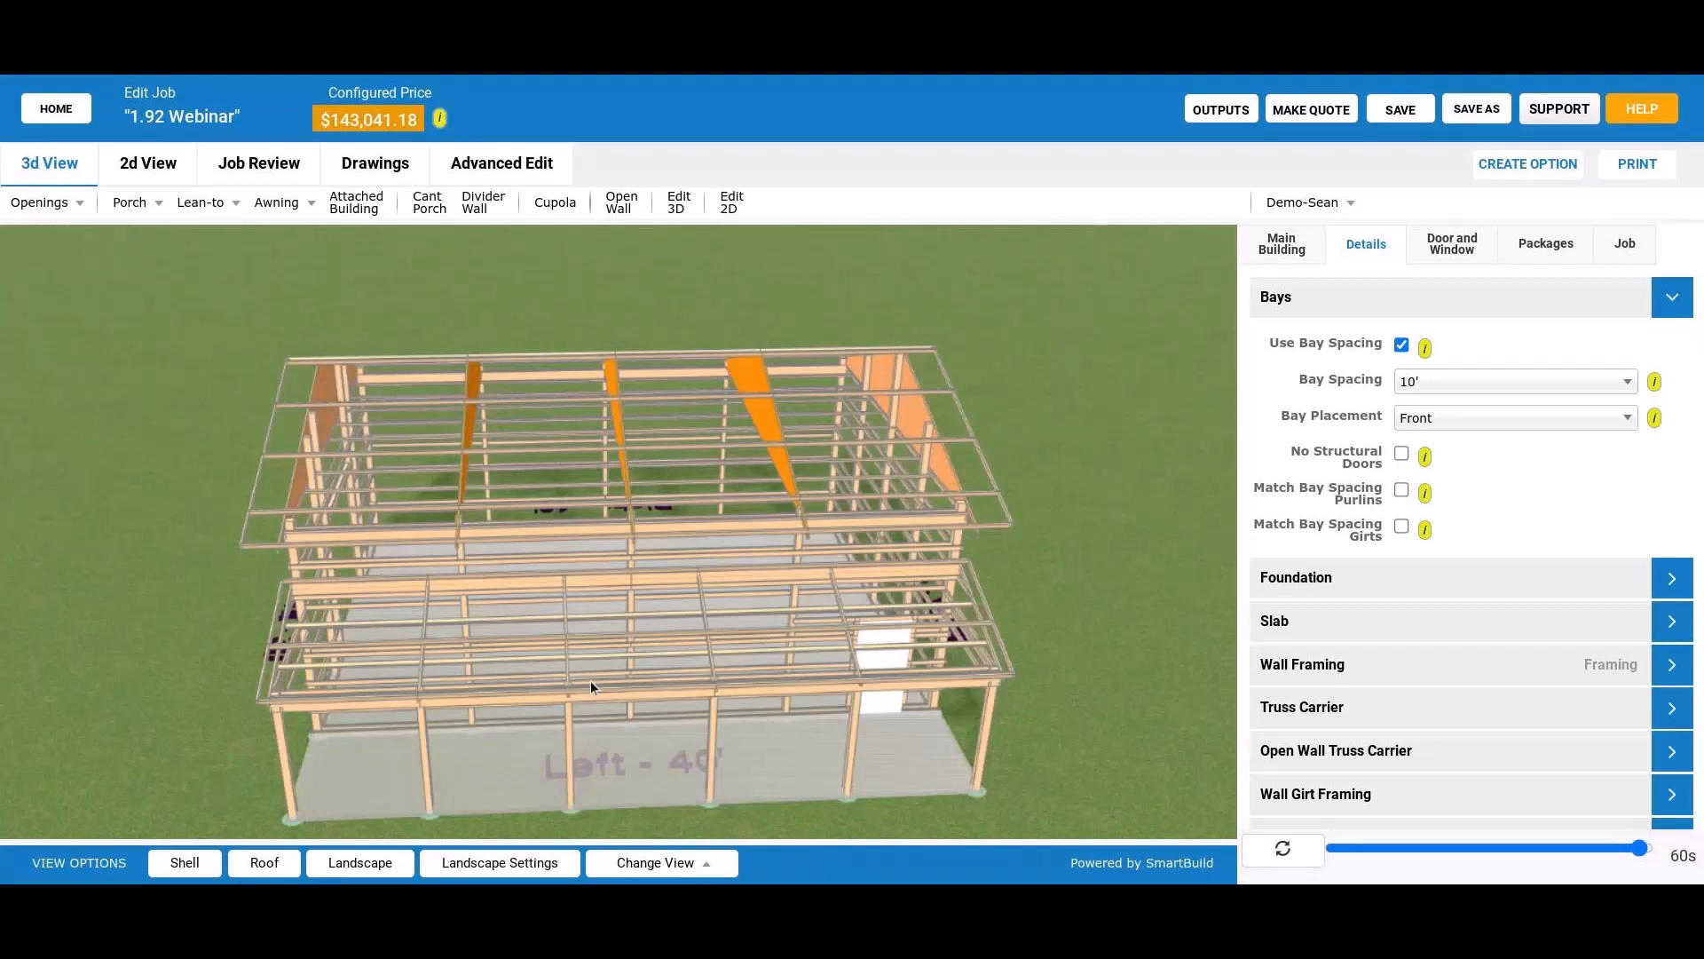
pyautogui.moveTo(589, 684); pyautogui.dragTo(441, 505)
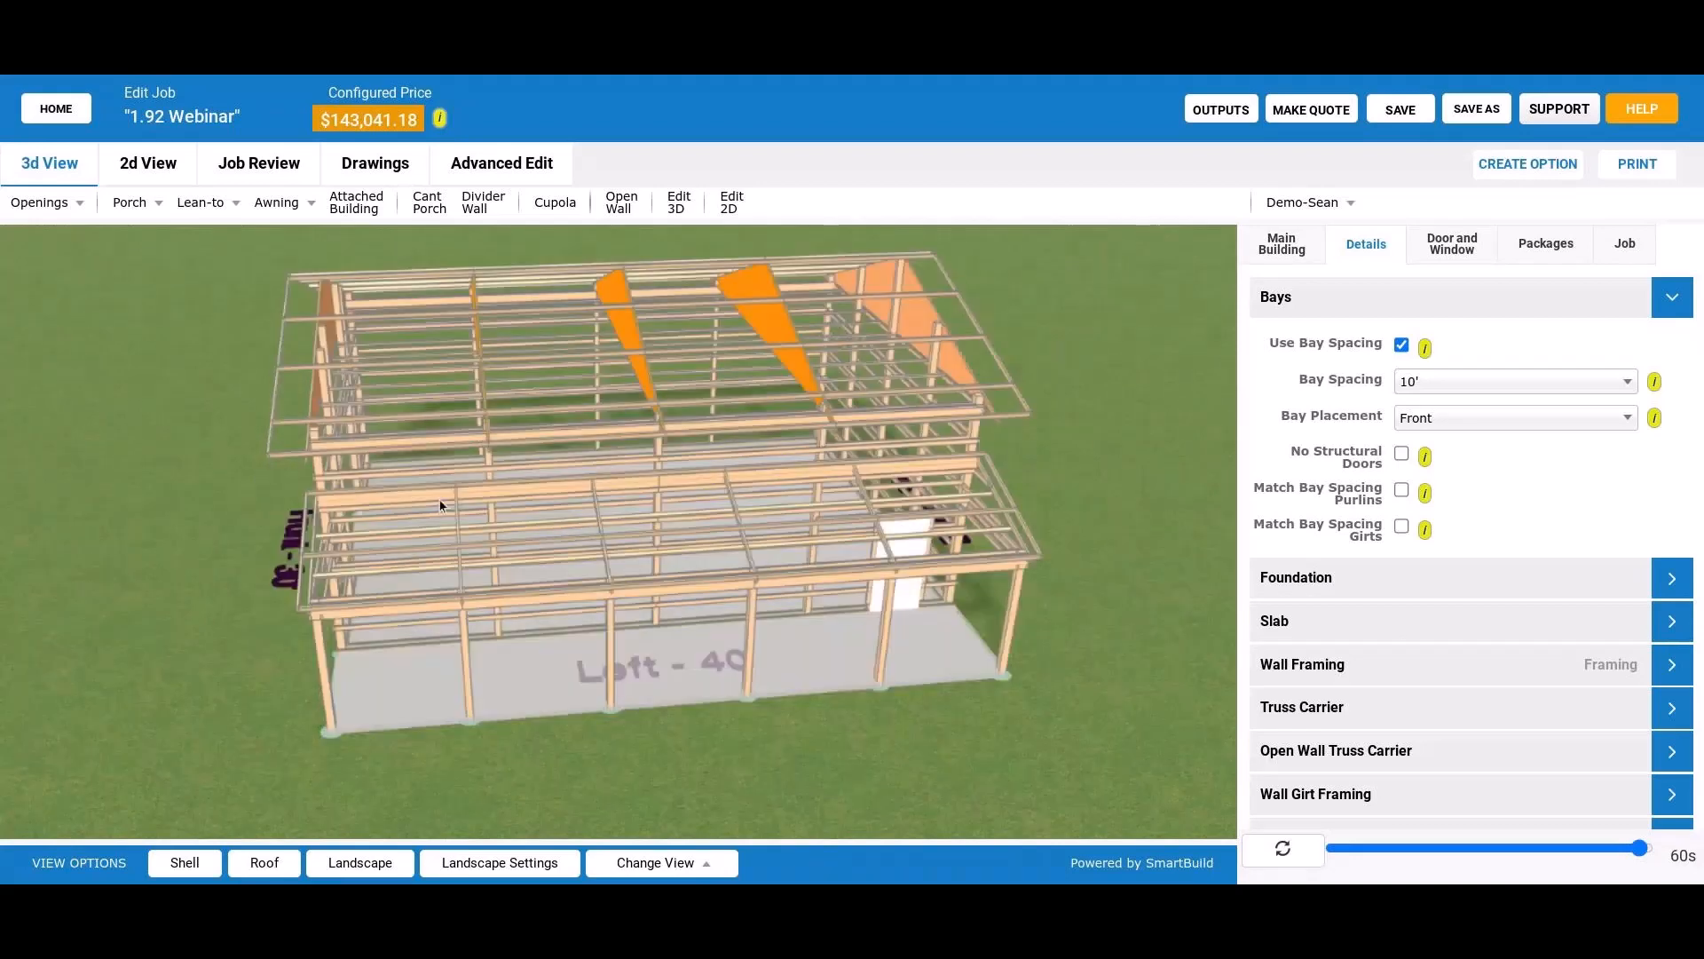
pyautogui.moveTo(441, 504); pyautogui.dragTo(589, 544)
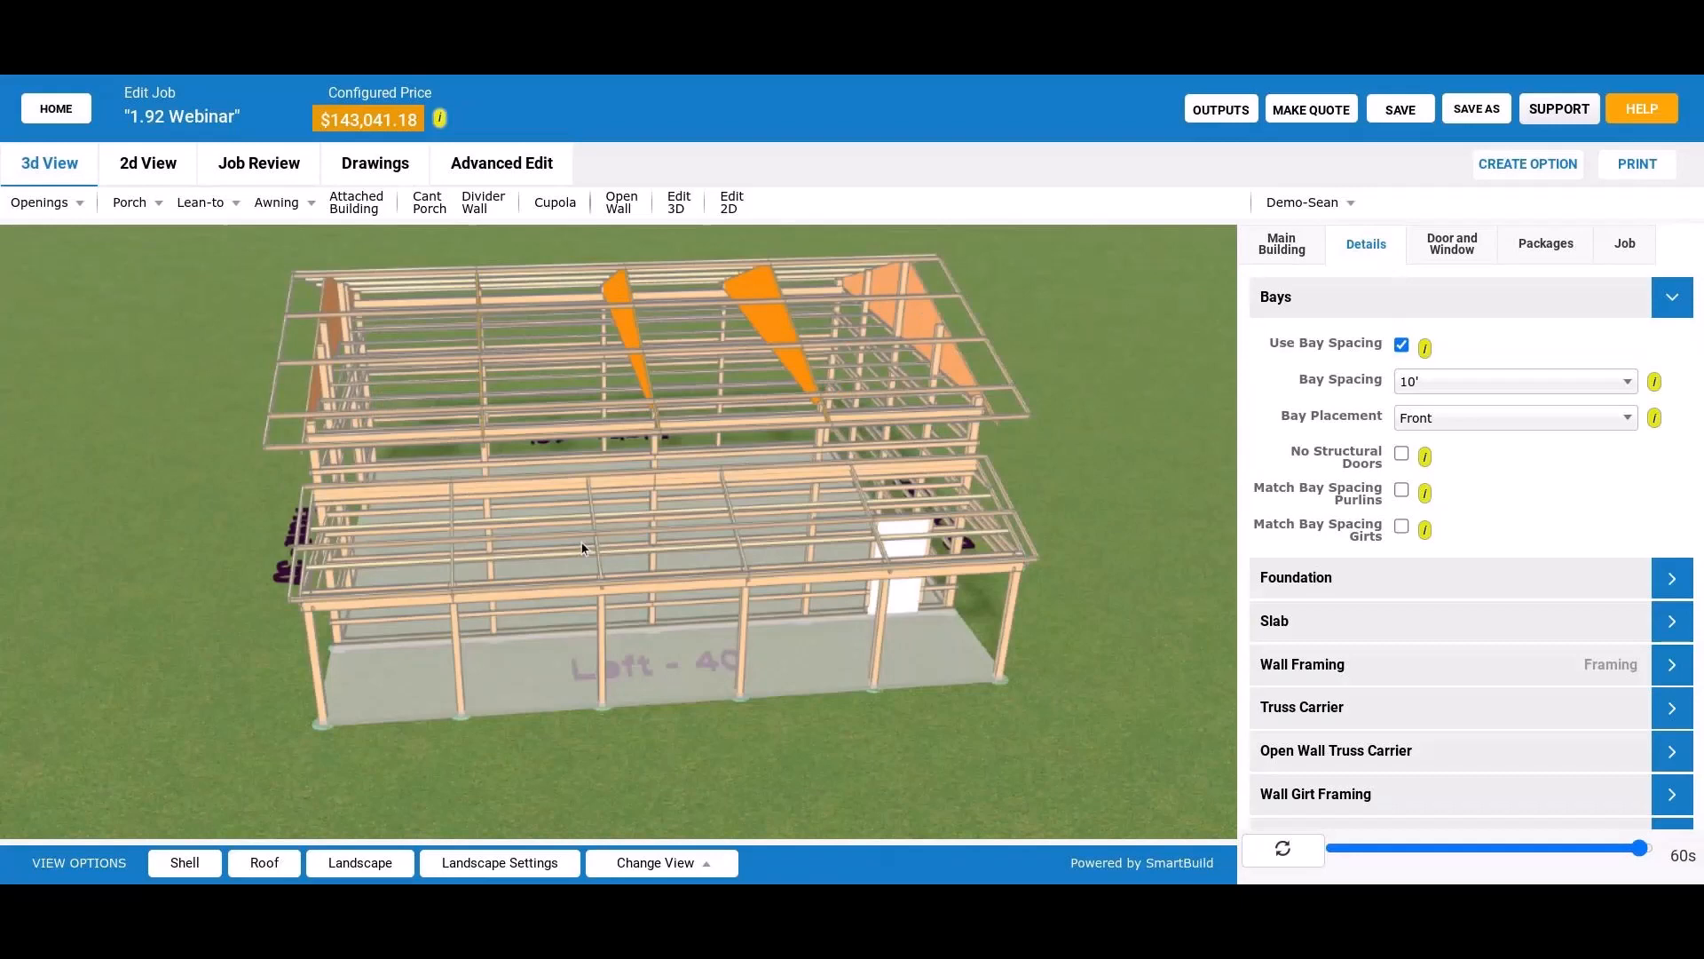
pyautogui.moveTo(584, 548); pyautogui.dragTo(334, 482)
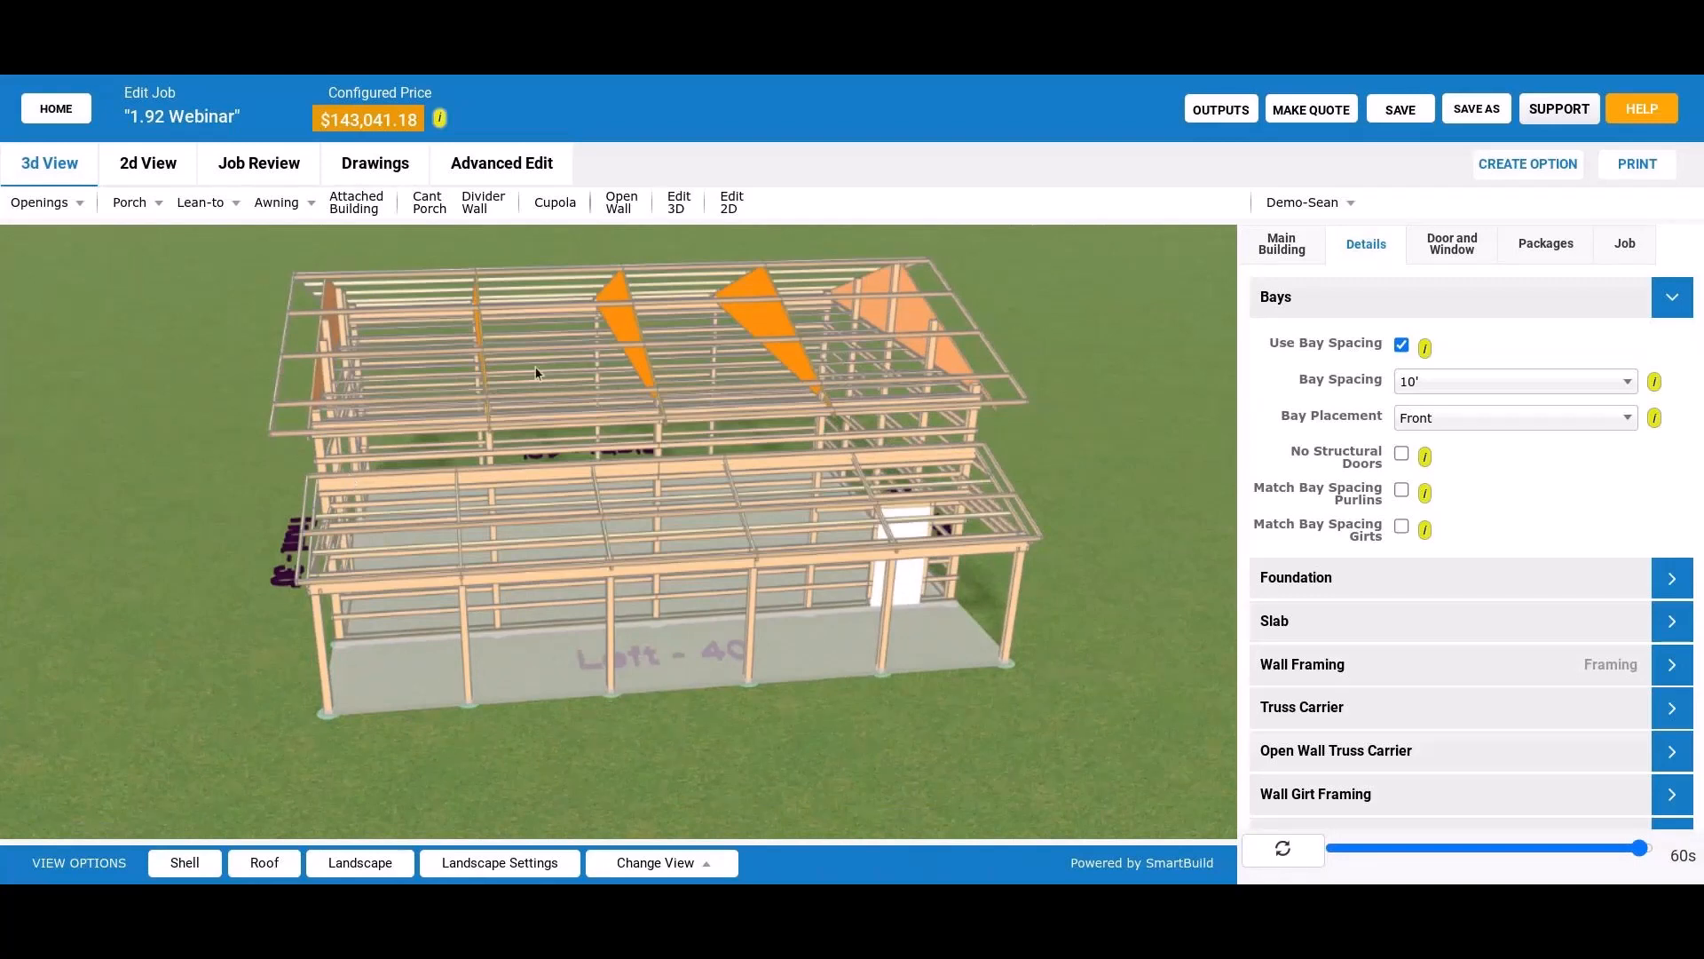
pyautogui.moveTo(535, 373); pyautogui.dragTo(488, 591)
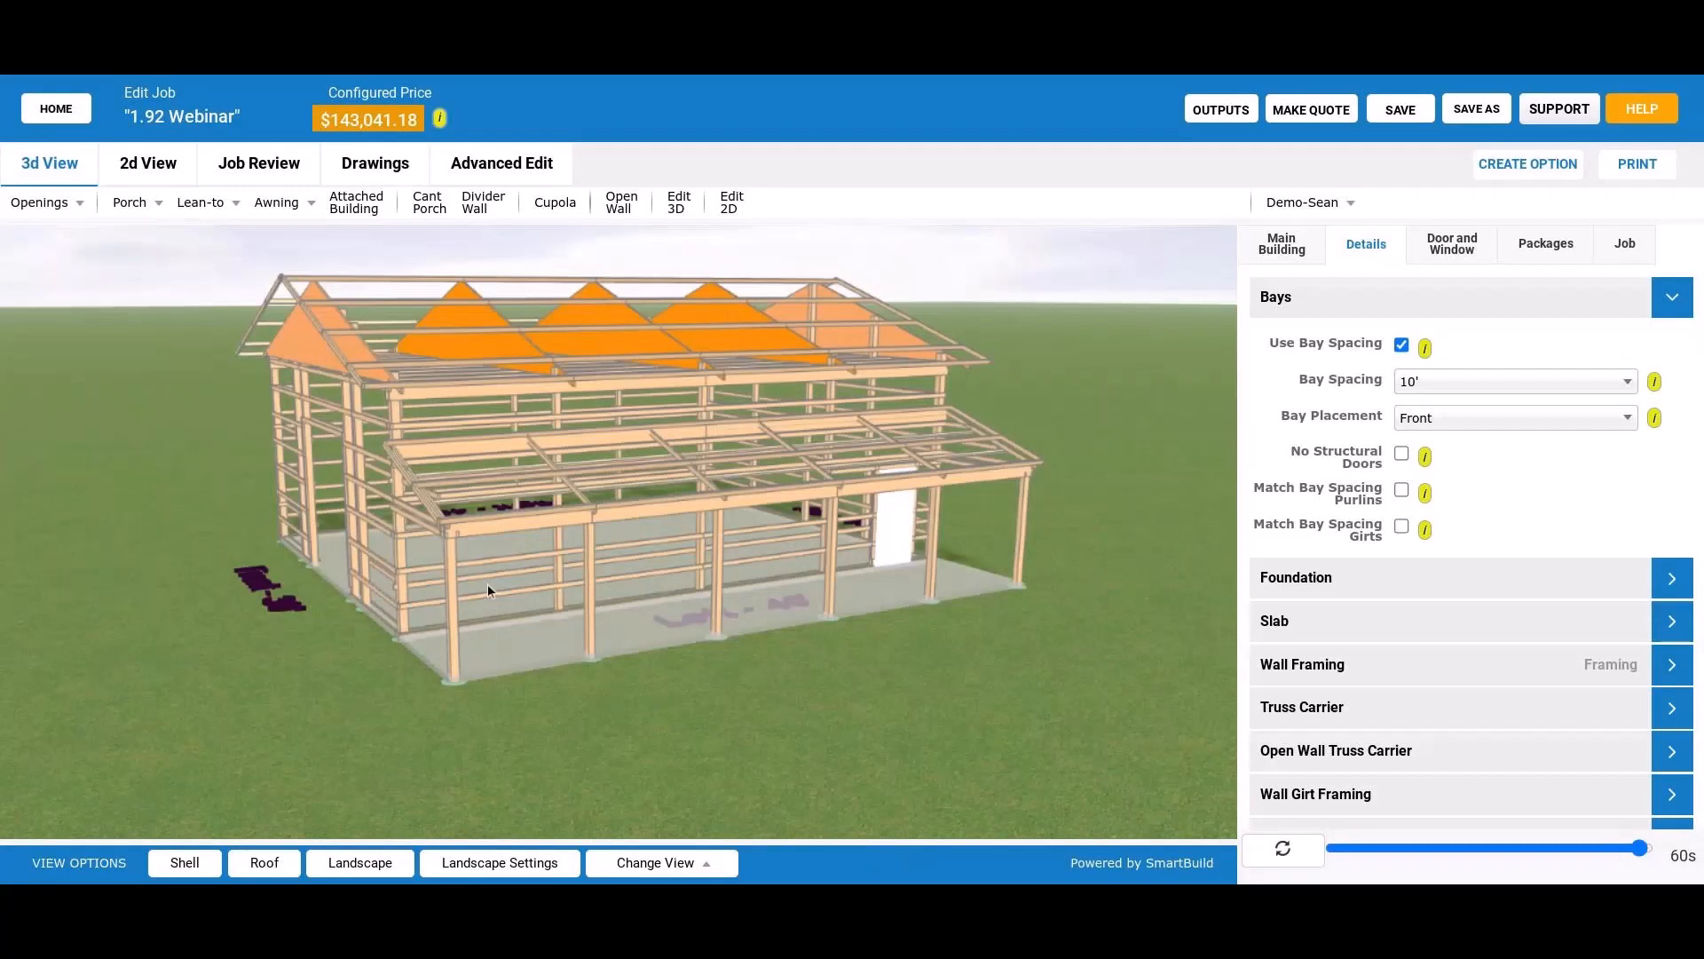
pyautogui.scroll(3, 487, 583)
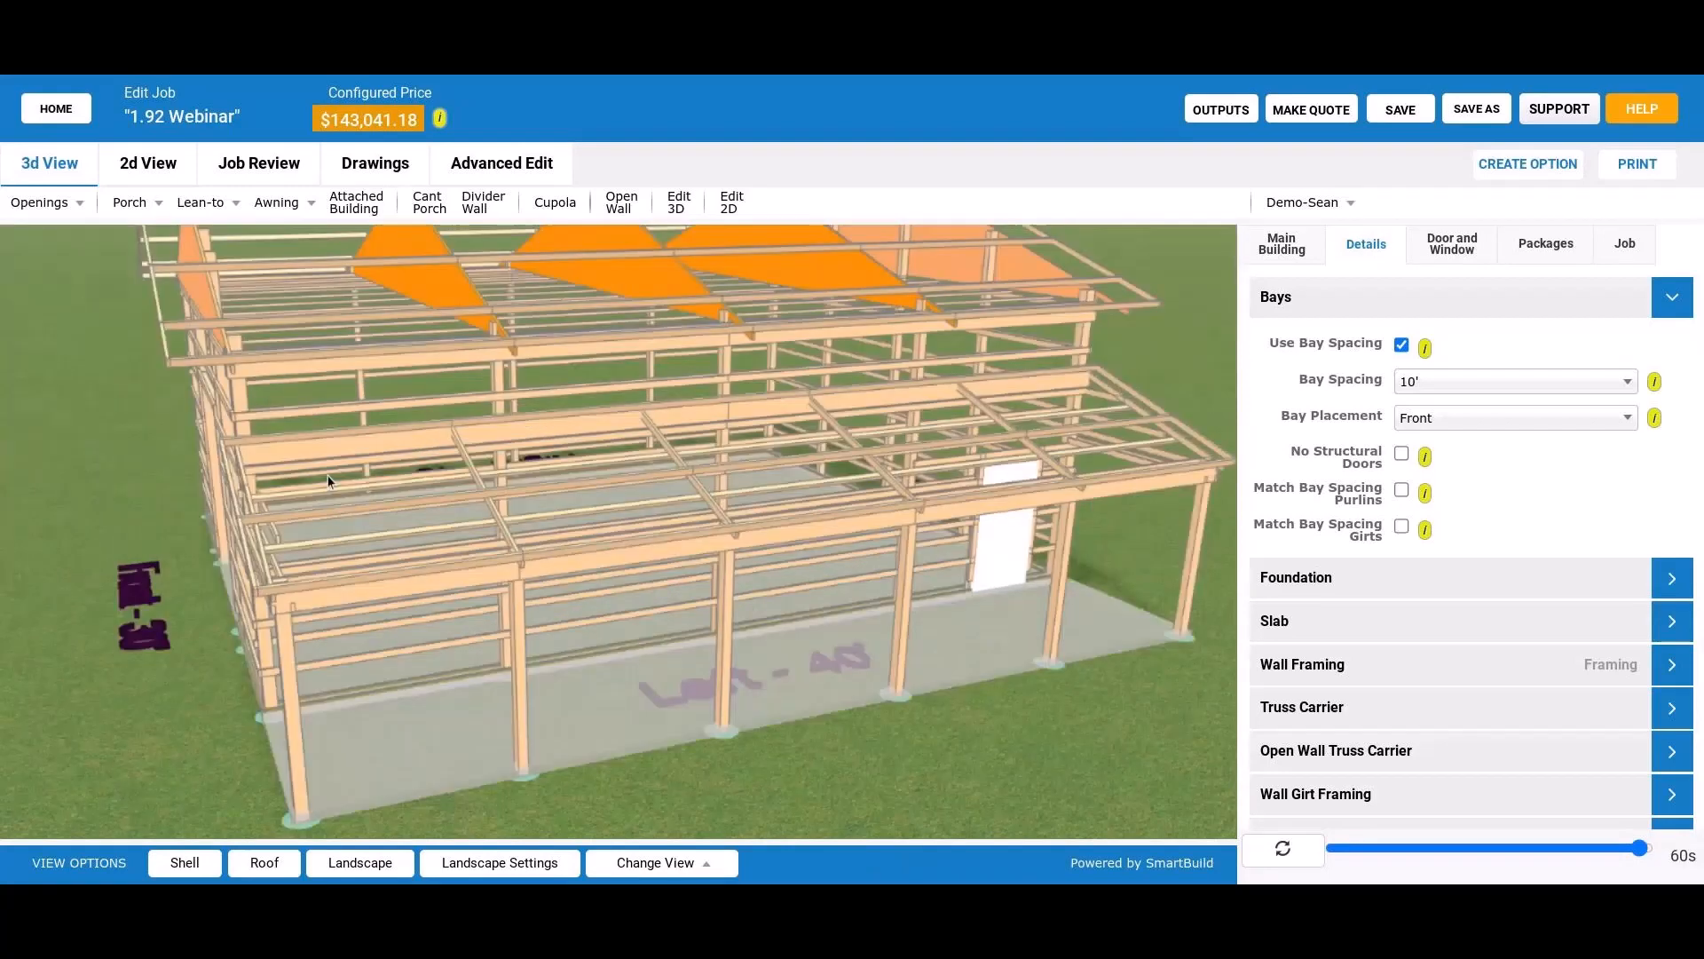
pyautogui.moveTo(329, 481); pyautogui.dragTo(681, 639)
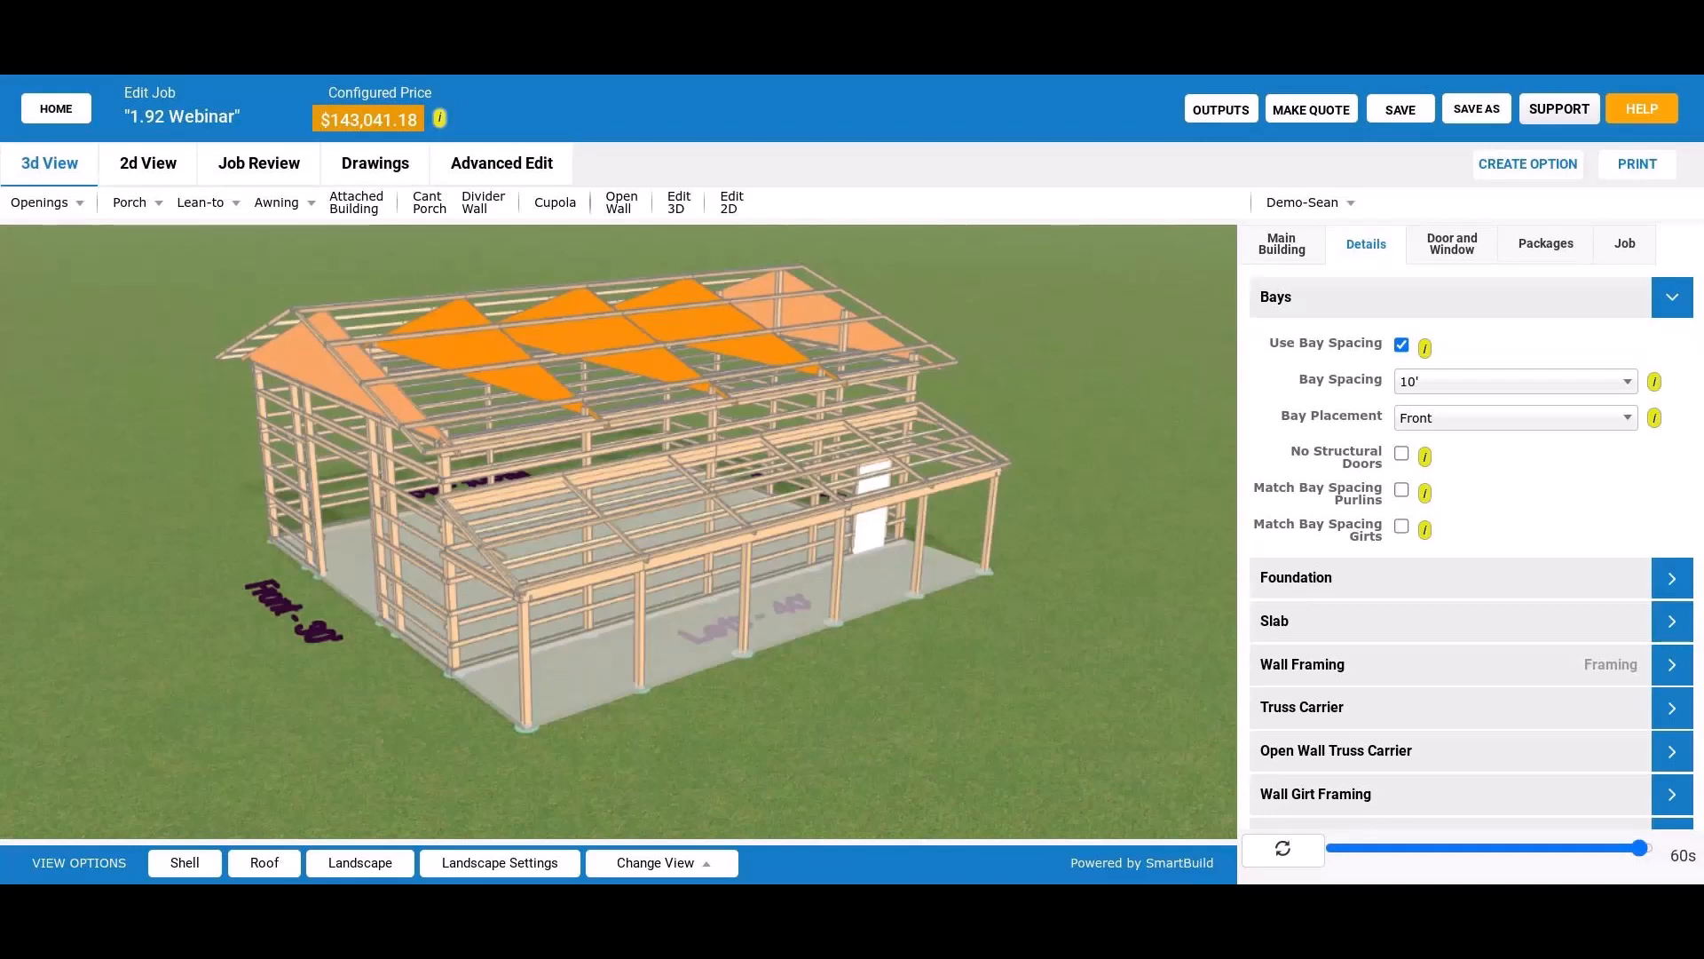
pyautogui.moveTo(781, 508); pyautogui.dragTo(724, 546)
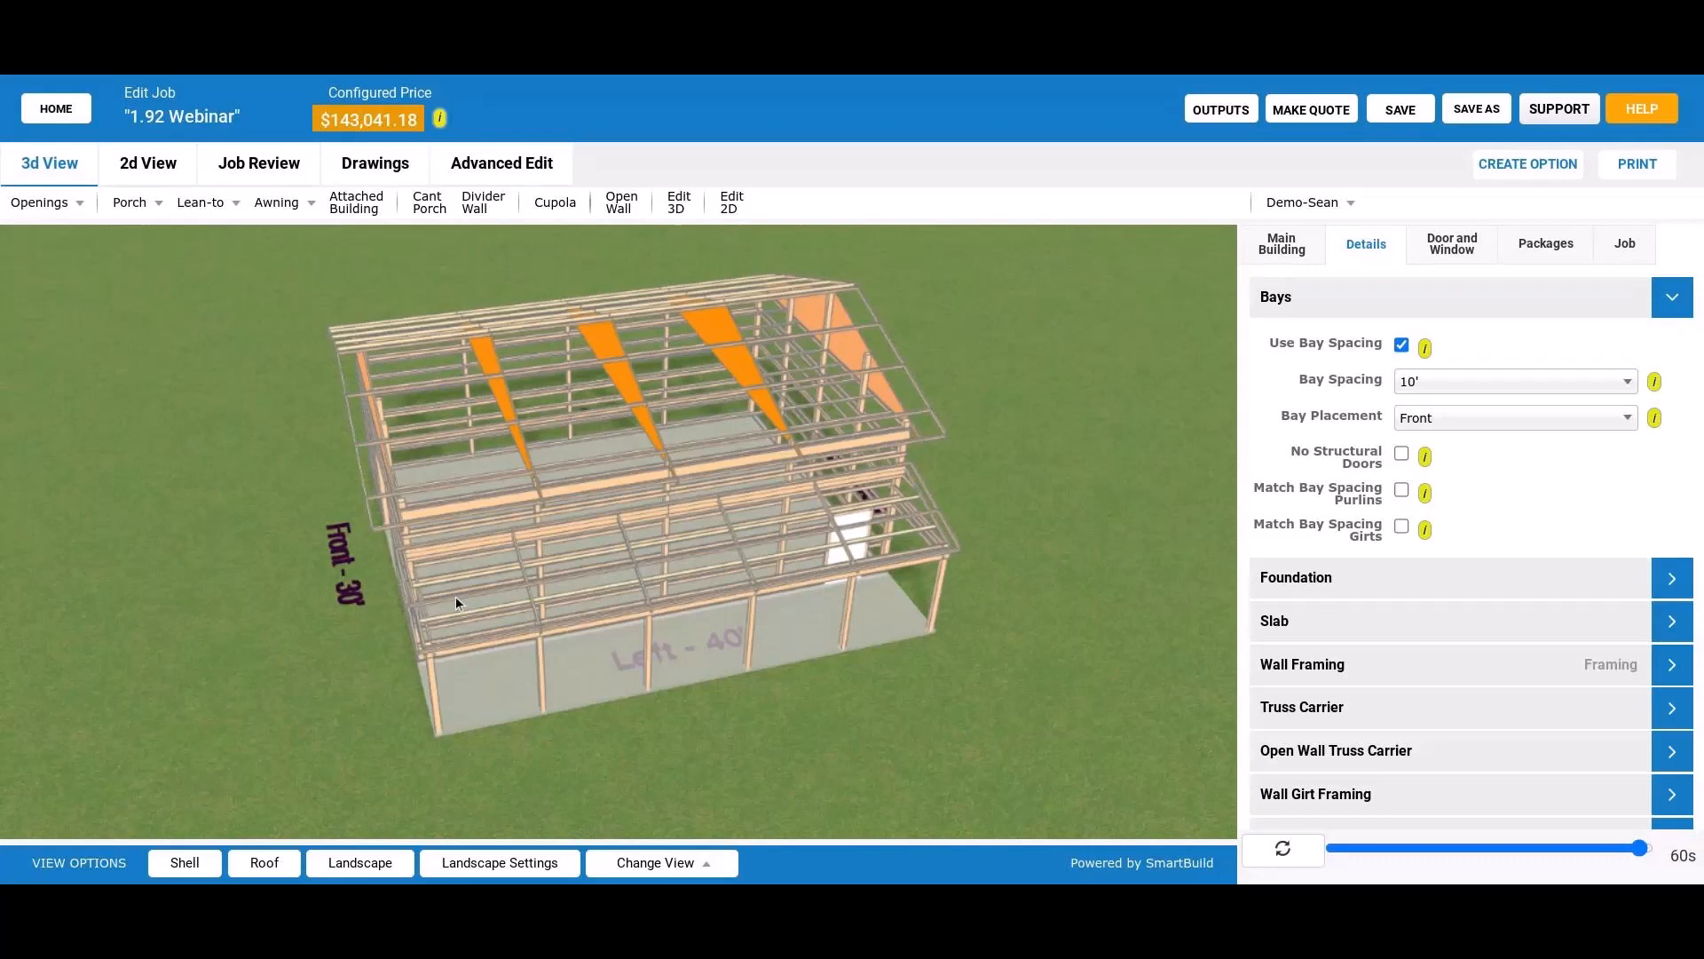
pyautogui.moveTo(455, 595); pyautogui.dragTo(465, 595)
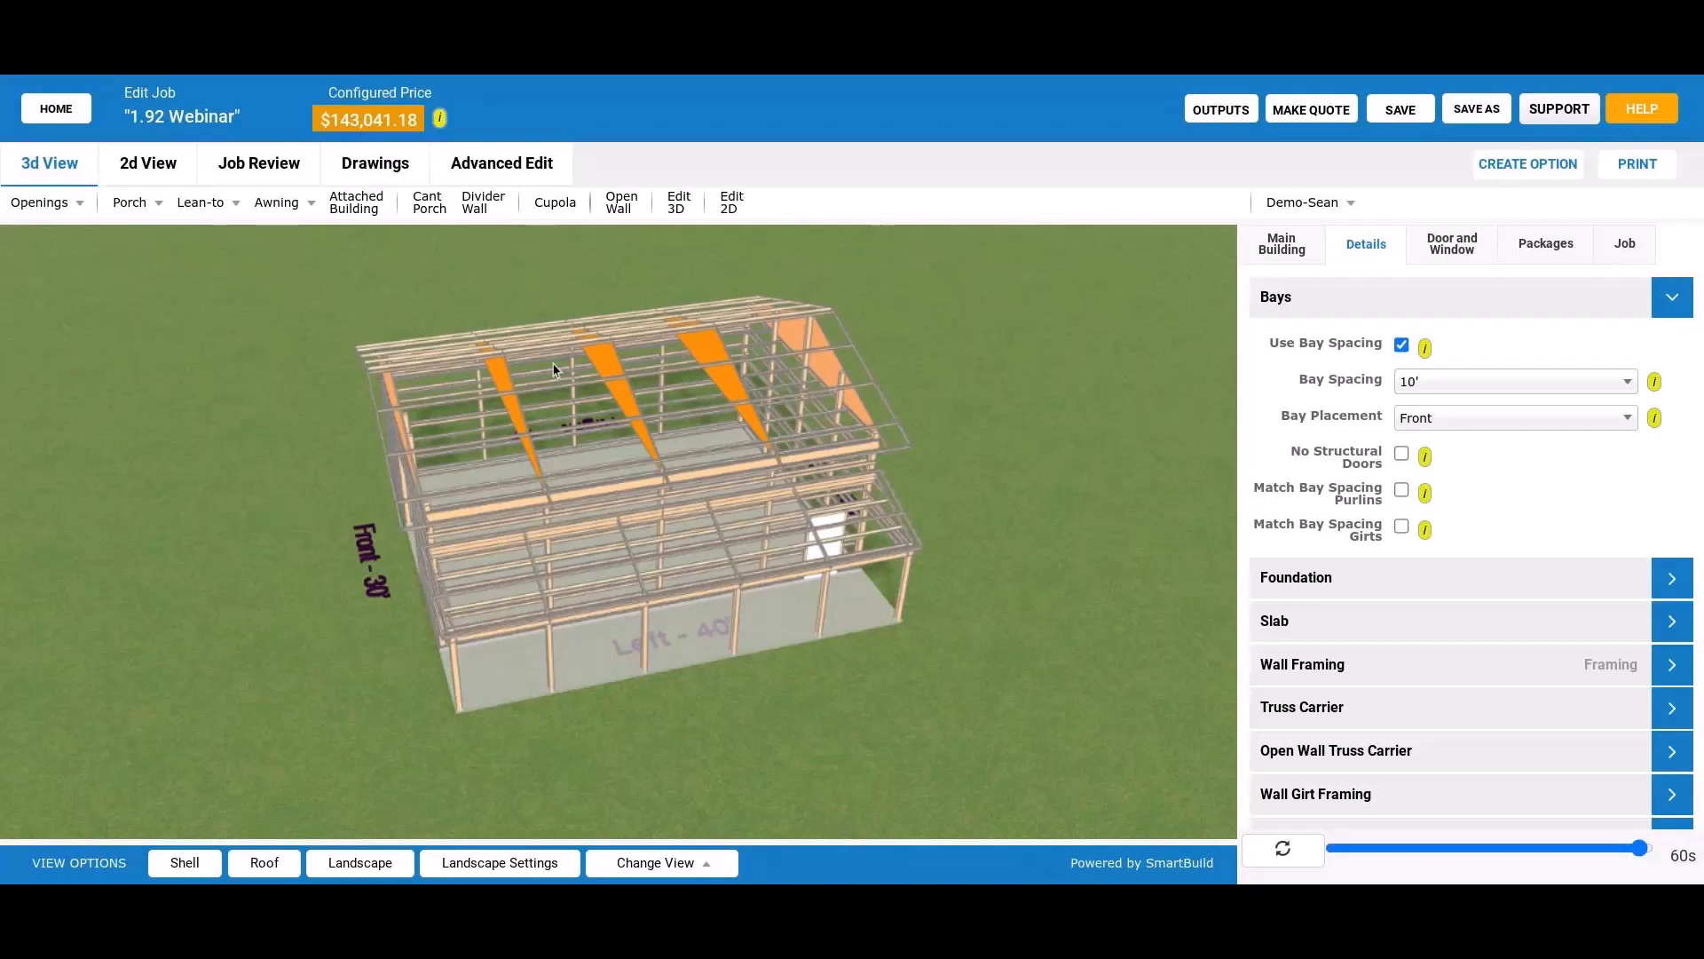
# Step: In Advanced Edit, select wall panel EXT-3, check its Main Product System choices, and view the wall layout from different angles
pyautogui.click(536, 171)
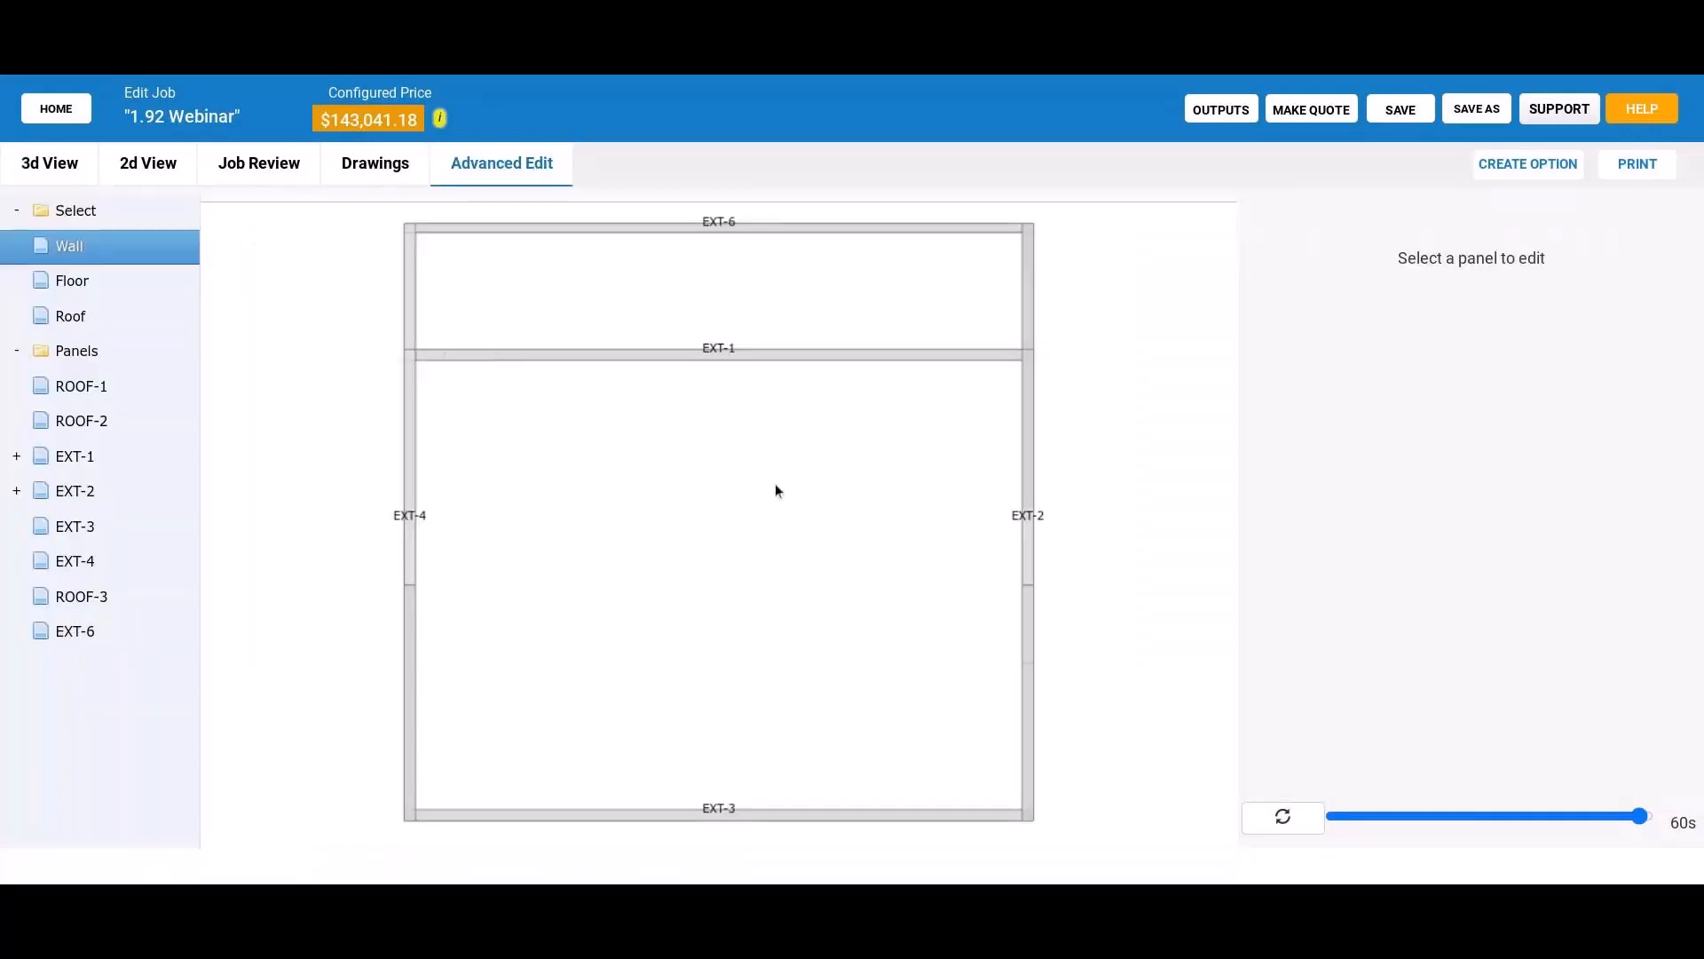
pyautogui.moveTo(775, 484); pyautogui.dragTo(620, 639)
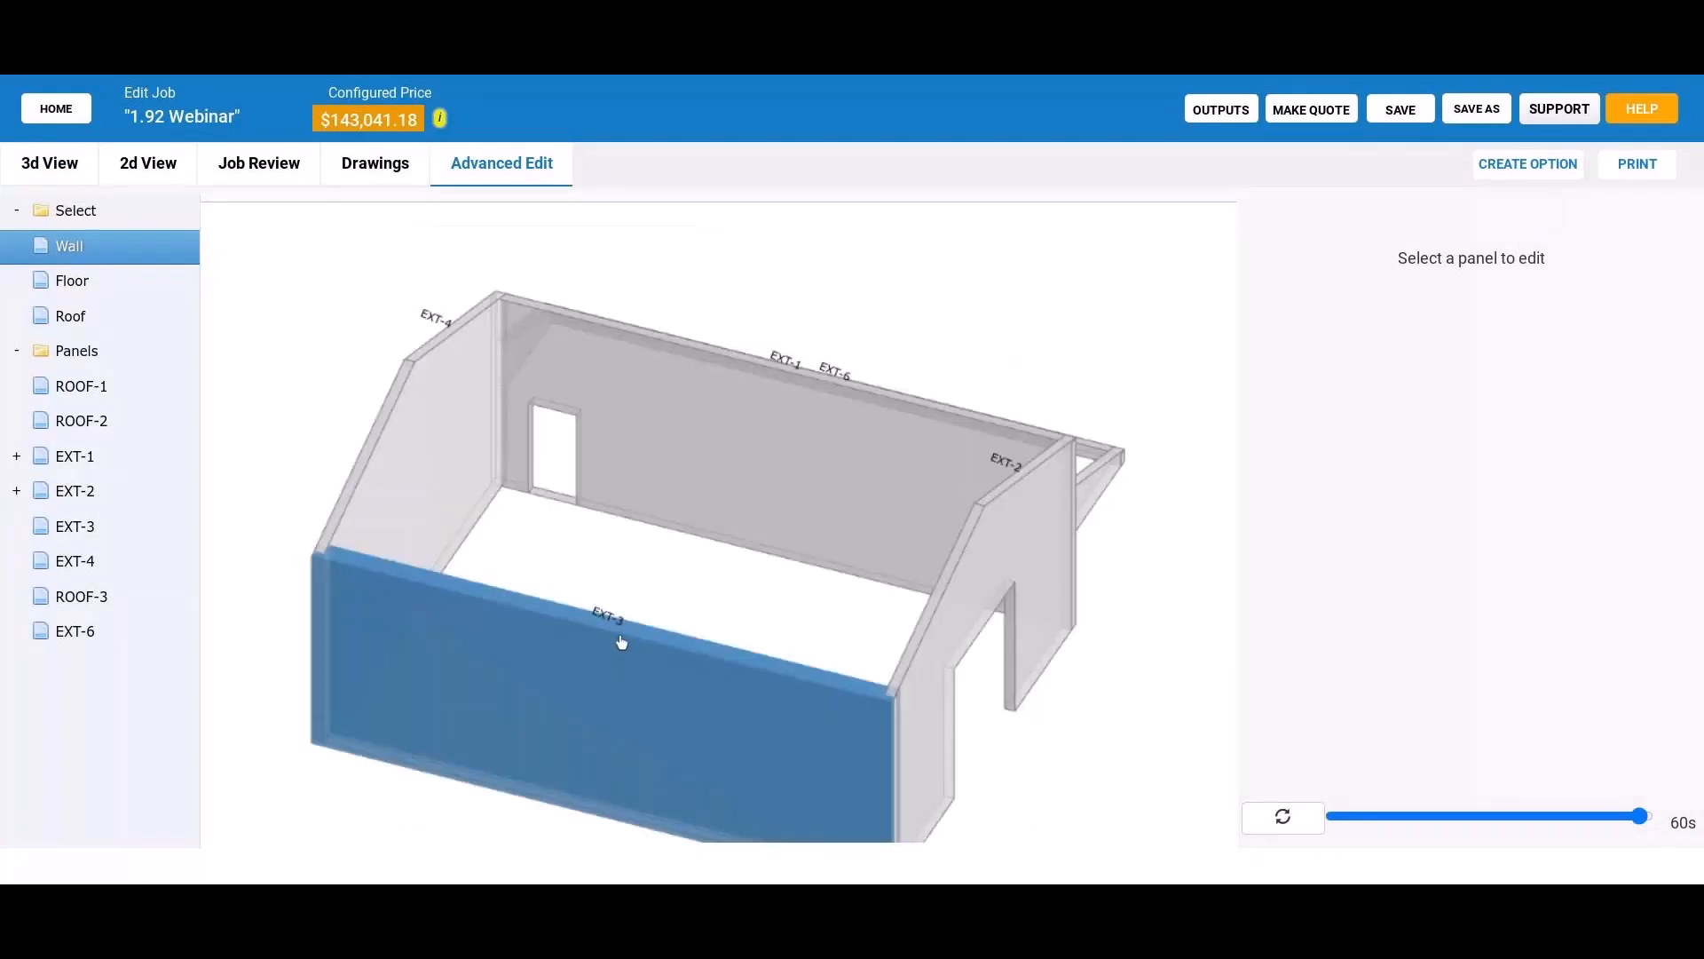
pyautogui.click(622, 643)
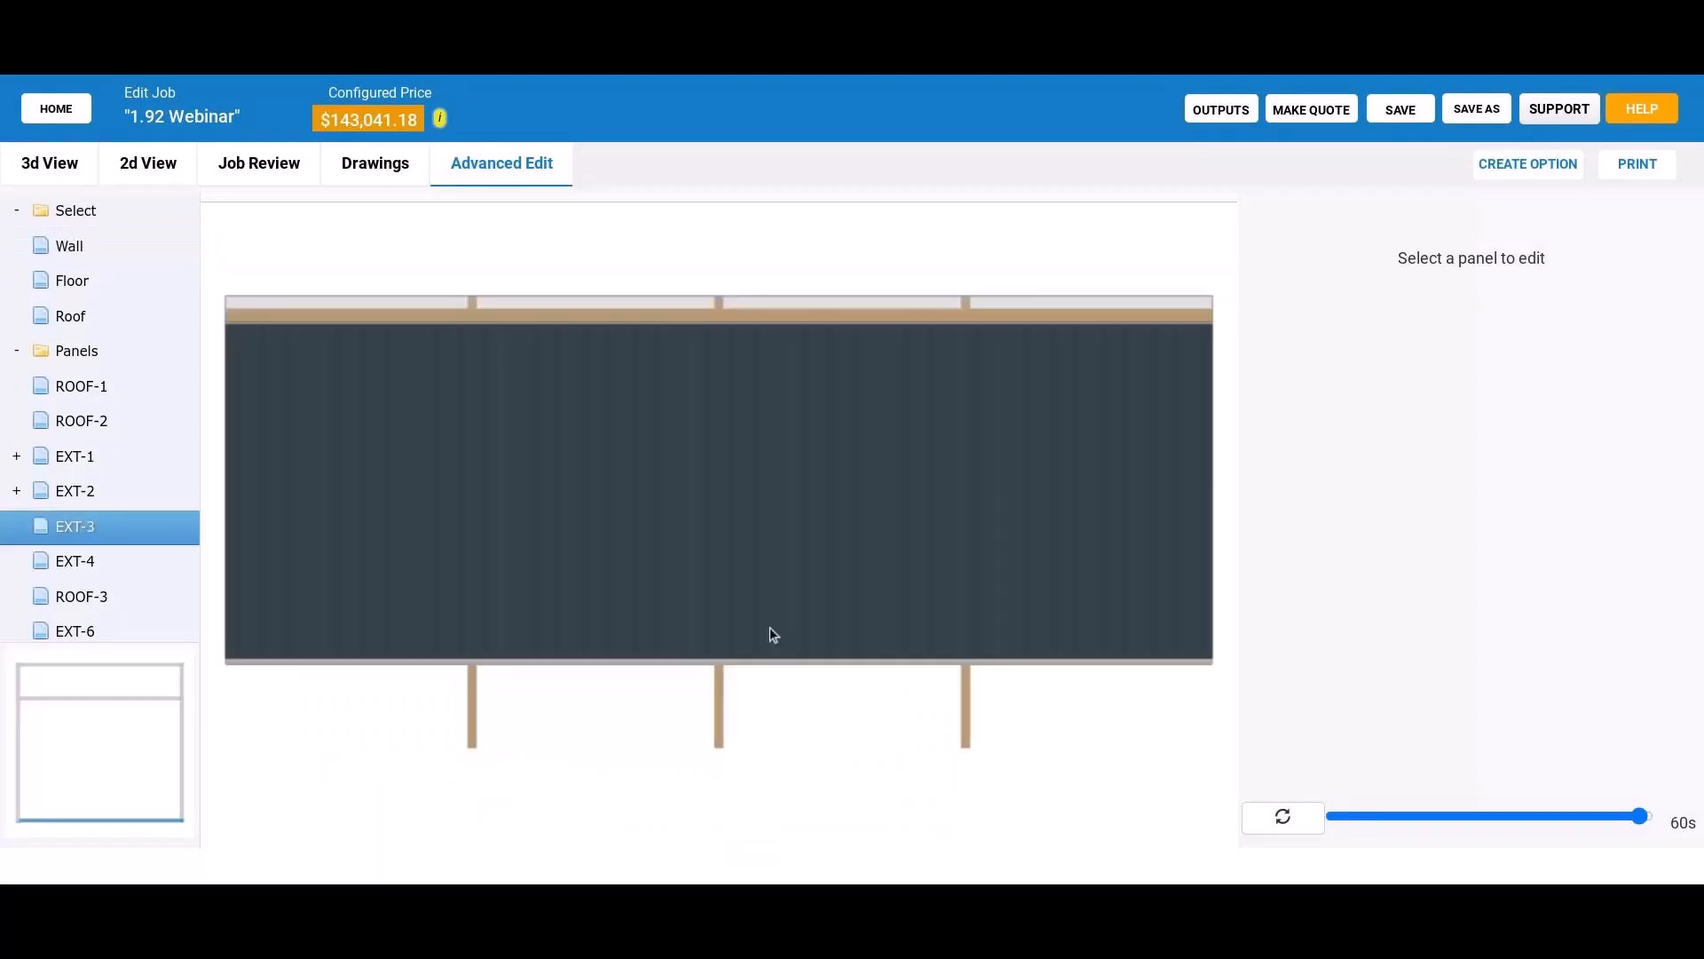
pyautogui.click(771, 629)
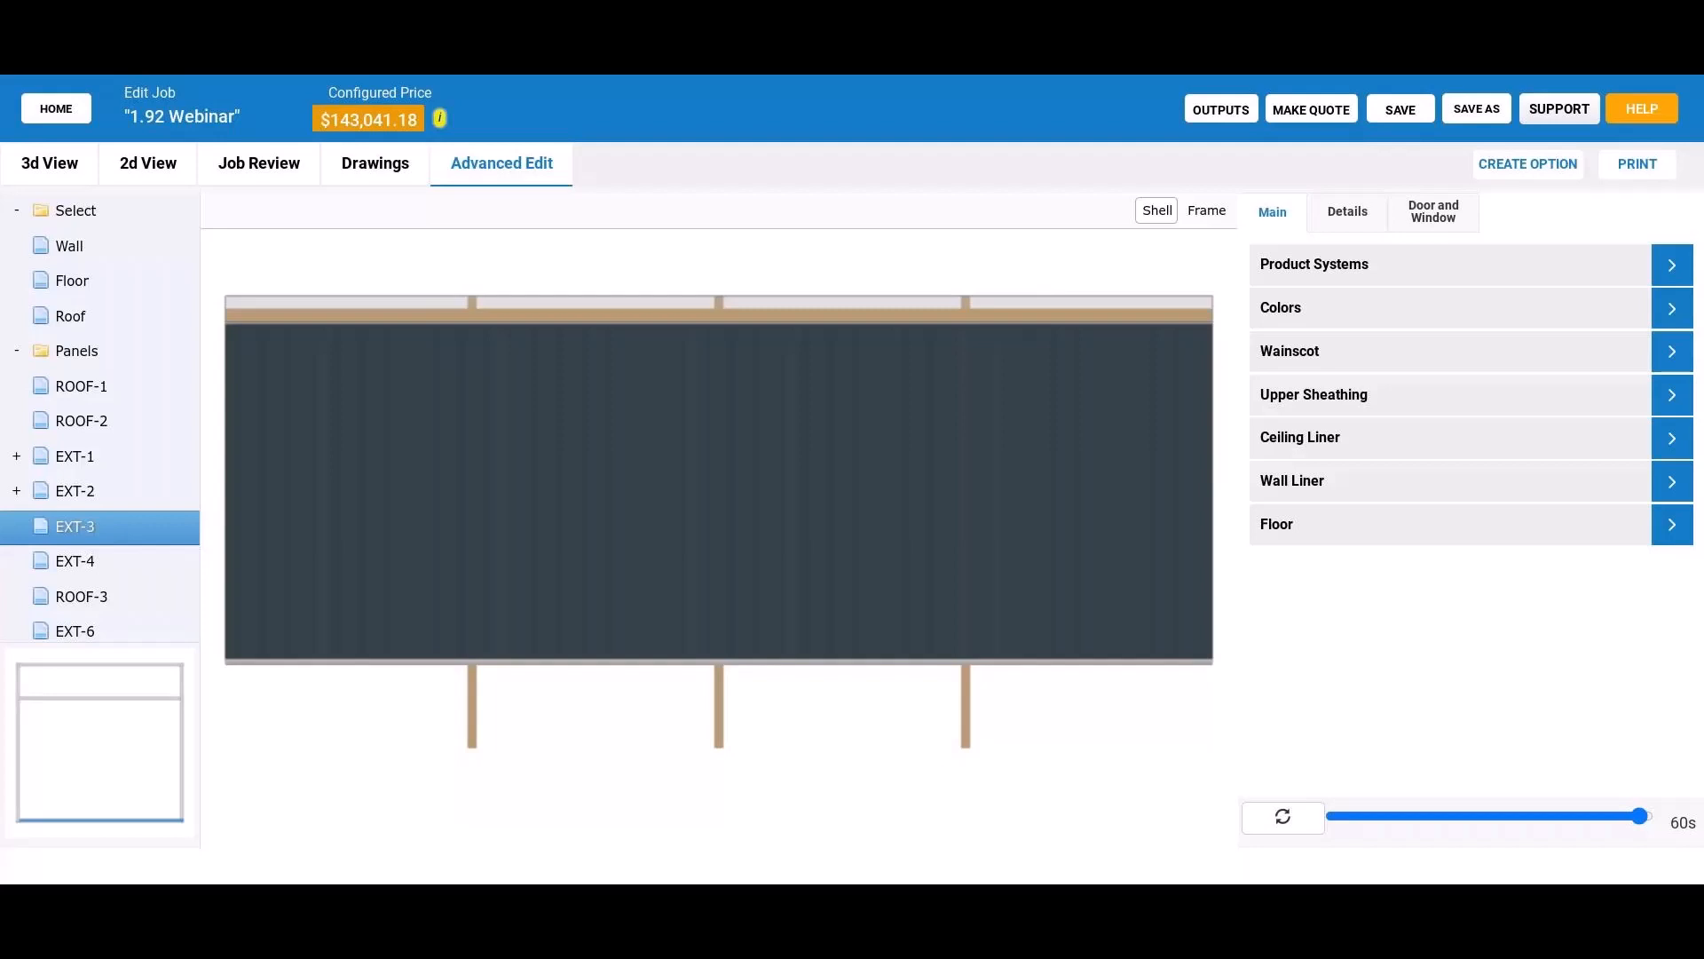
pyautogui.click(1465, 264)
pyautogui.click(1465, 315)
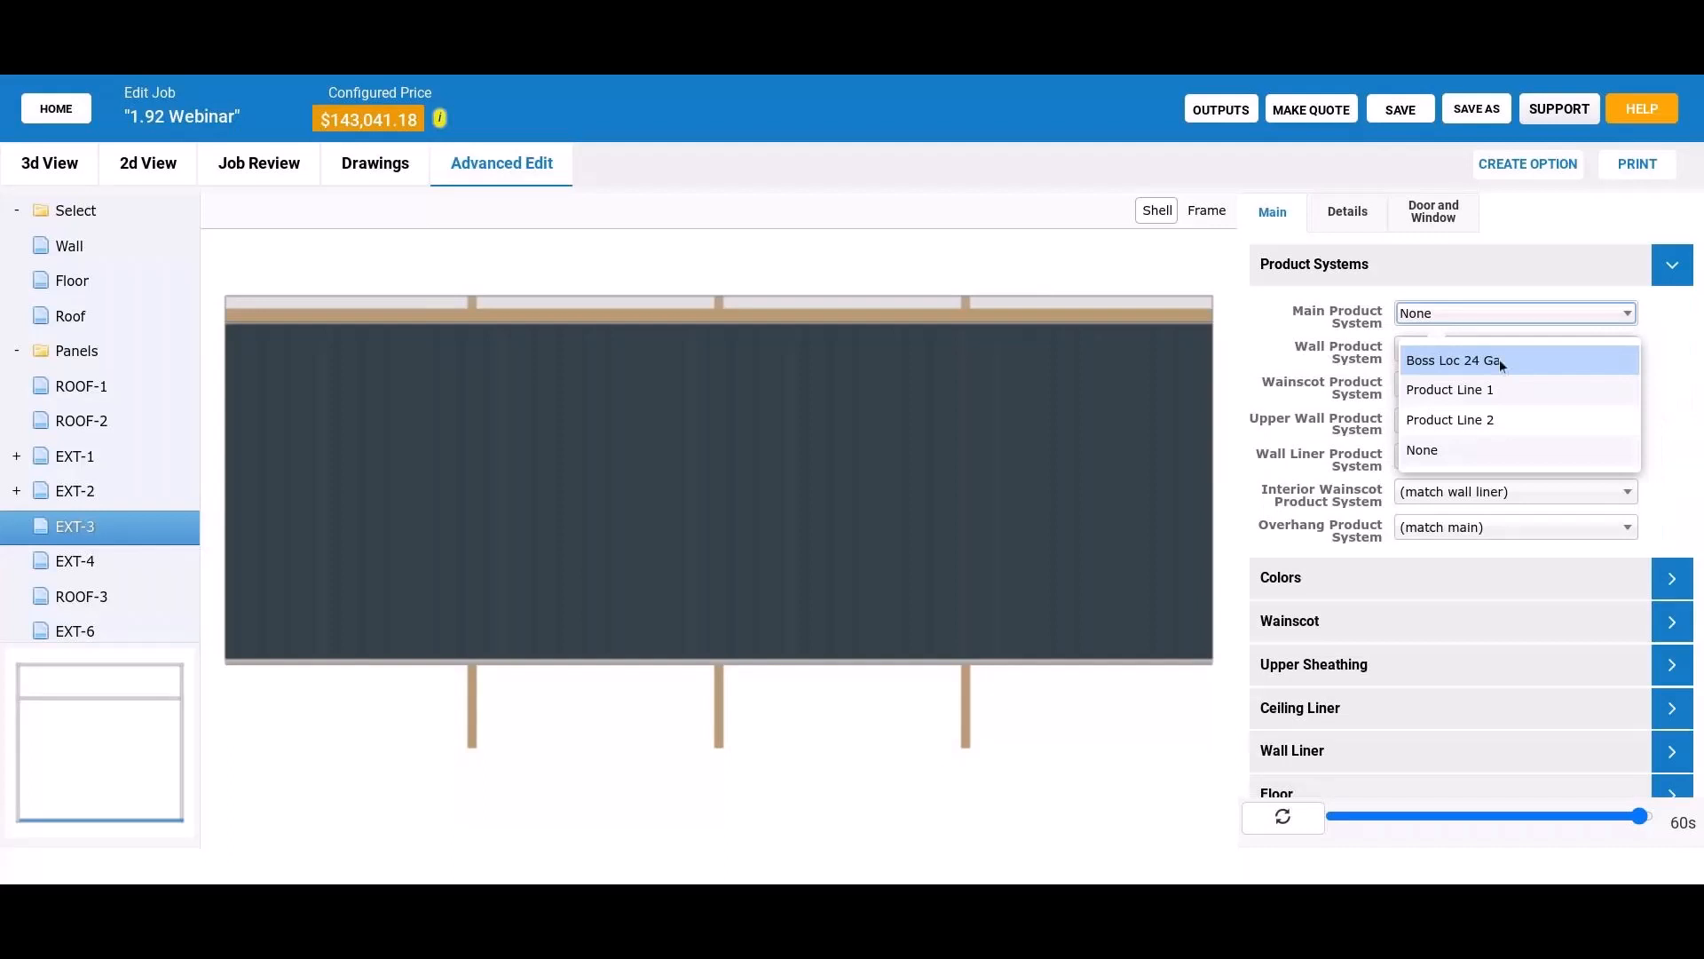
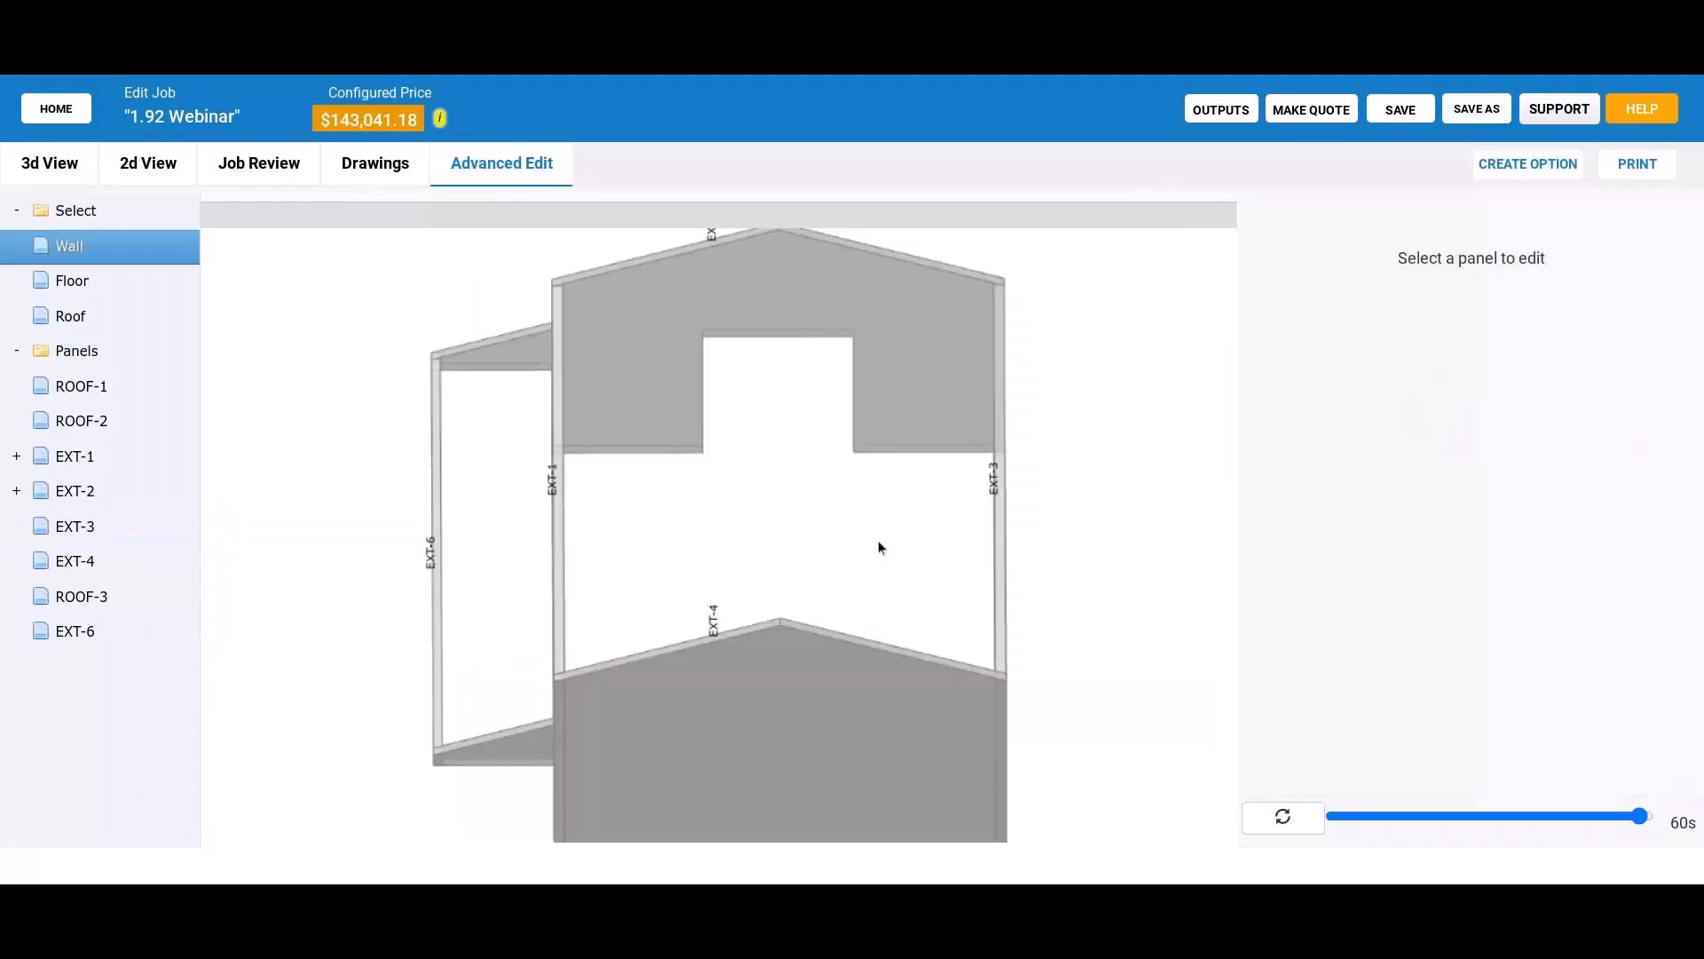
pyautogui.moveTo(879, 546); pyautogui.dragTo(799, 611)
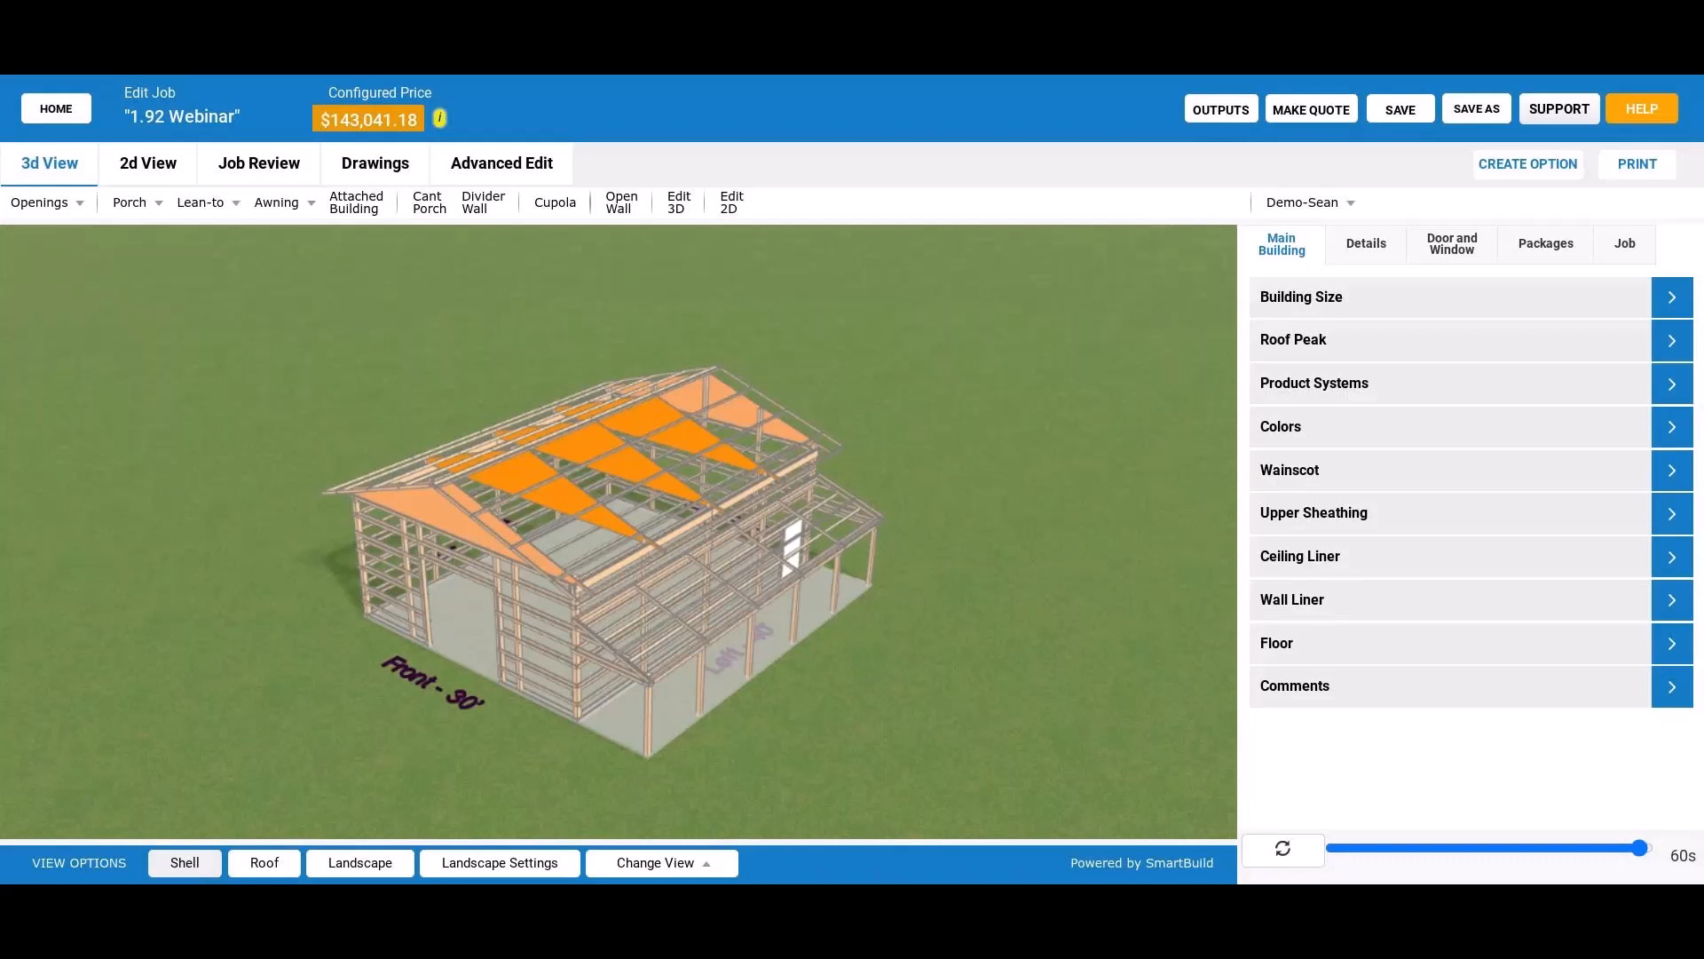
# Step: Show the building shell again in the 3D model and examine the front corner where the lean-to meets the main building
pyautogui.click(185, 862)
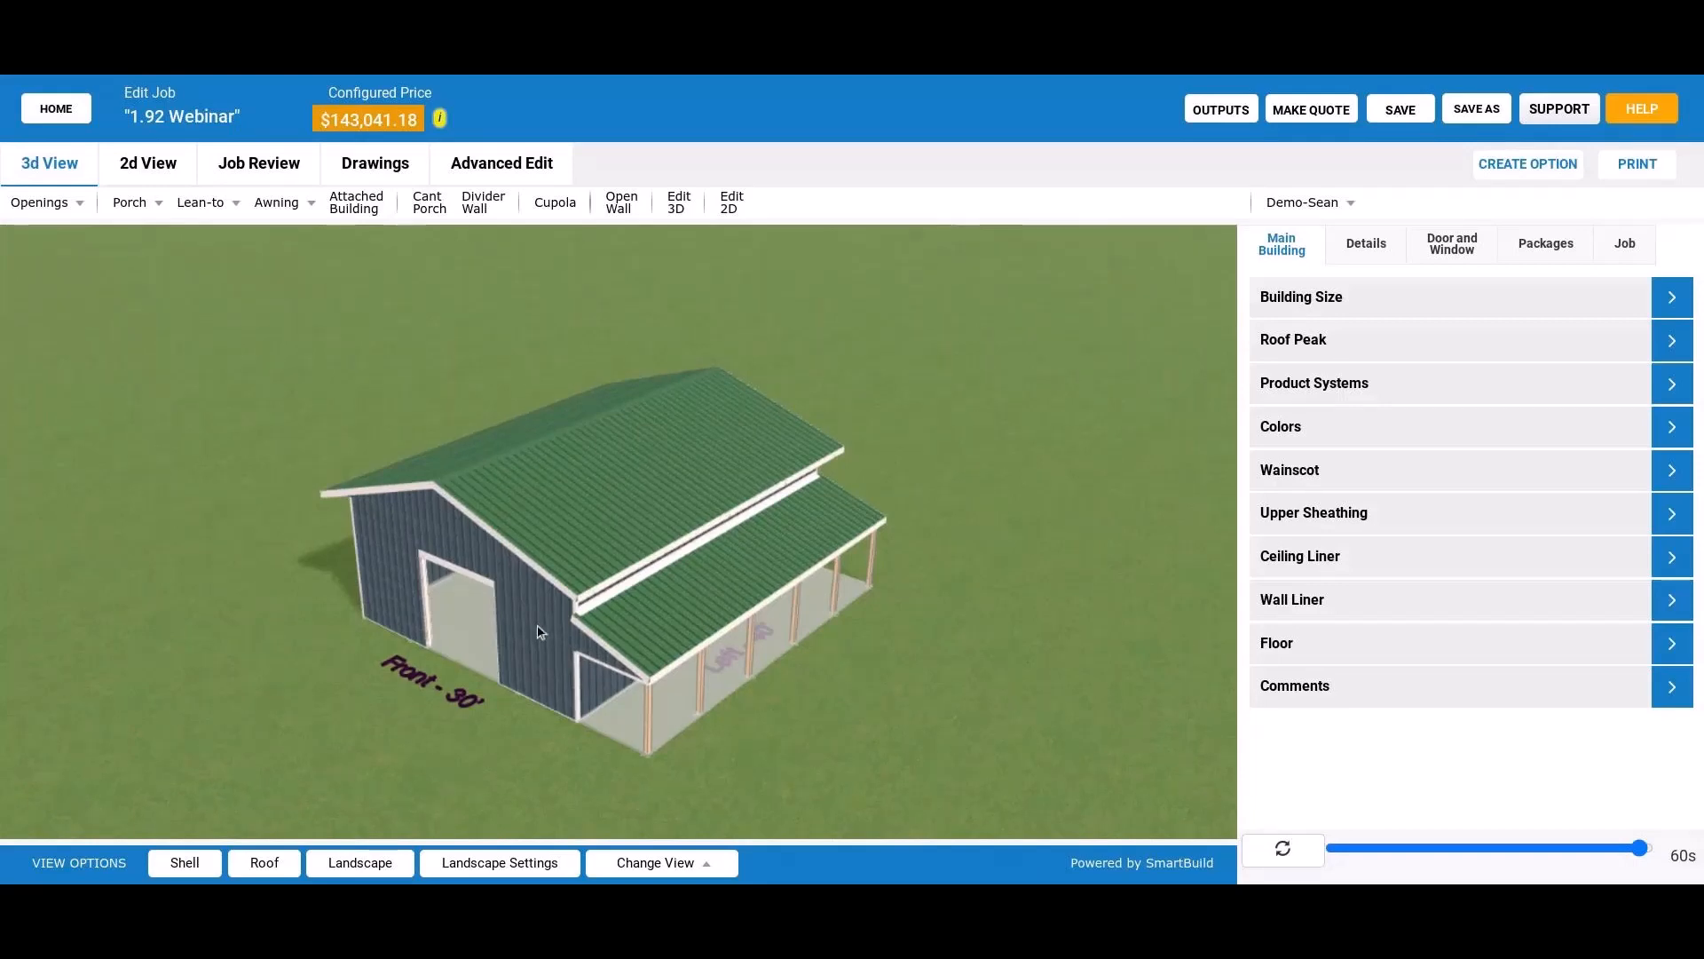
pyautogui.moveTo(539, 632); pyautogui.dragTo(692, 646)
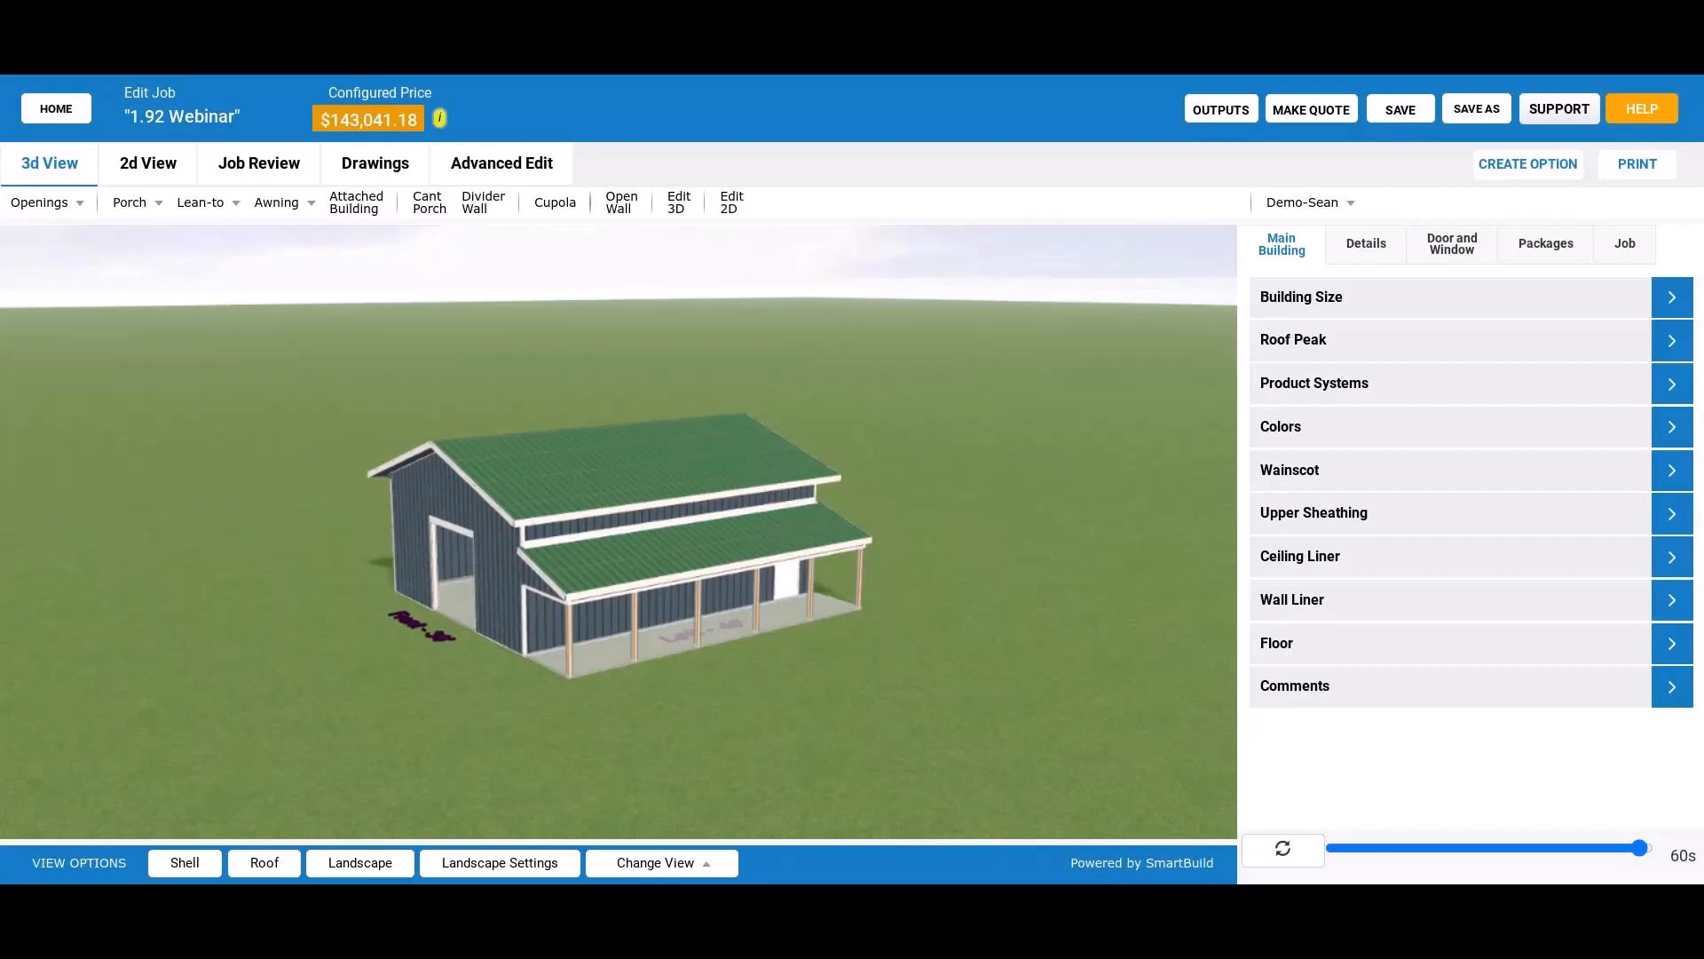
pyautogui.scroll(2, 474, 522)
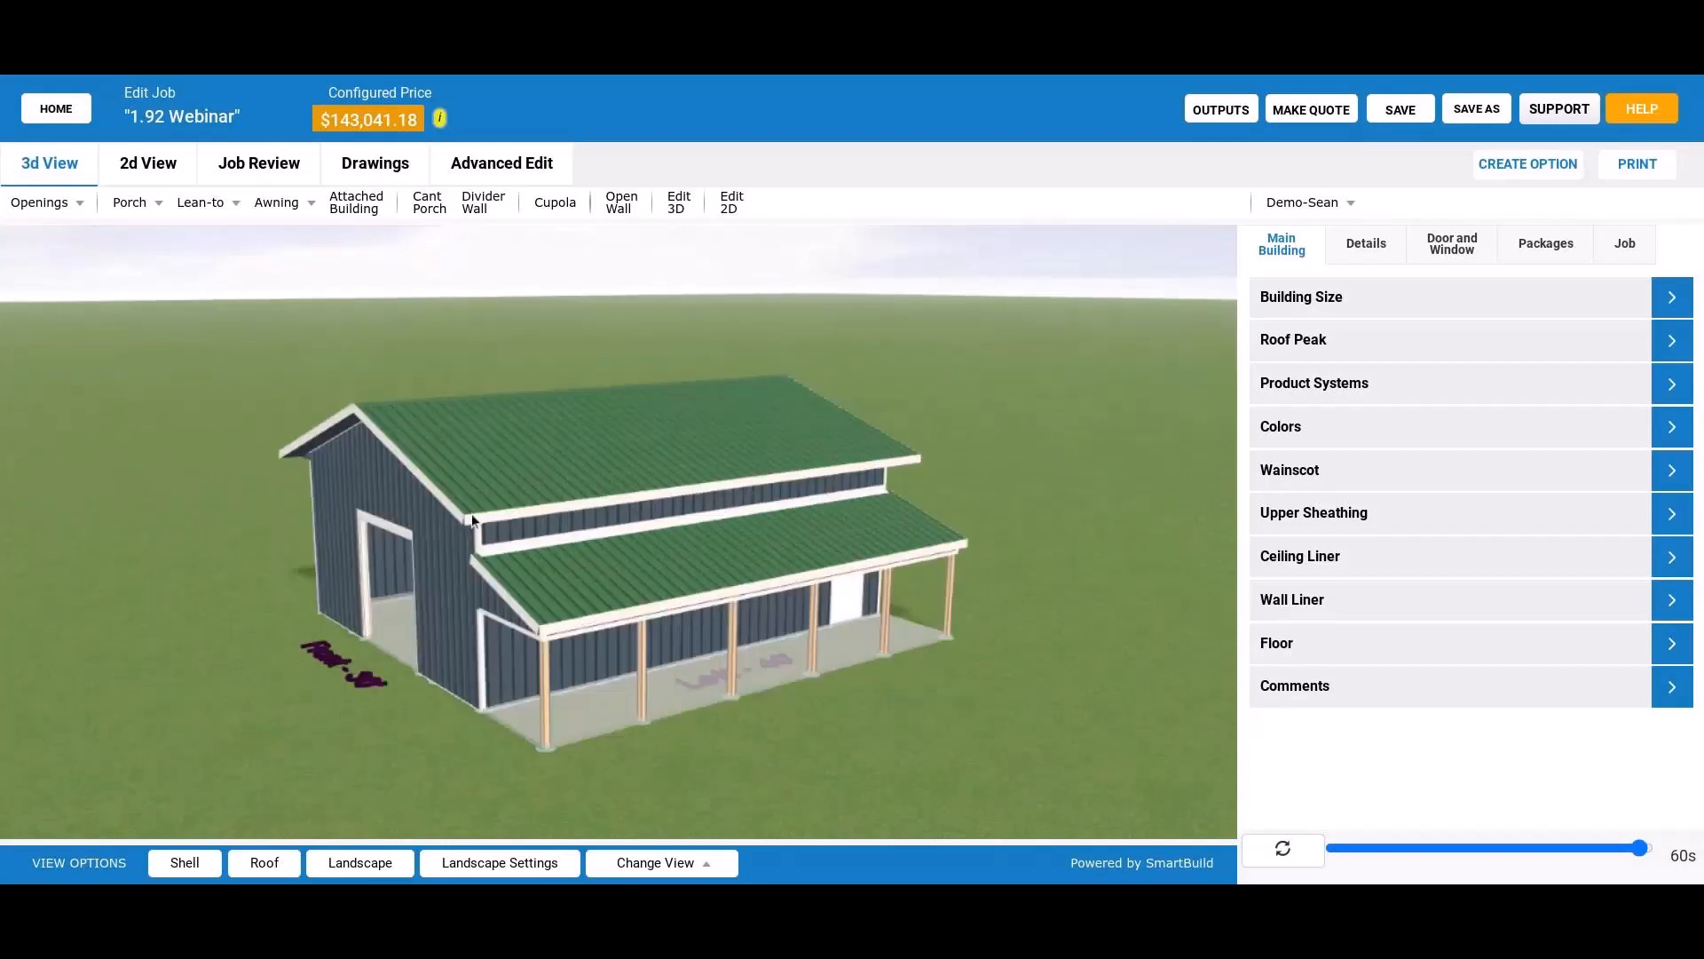
pyautogui.scroll(2, 473, 521)
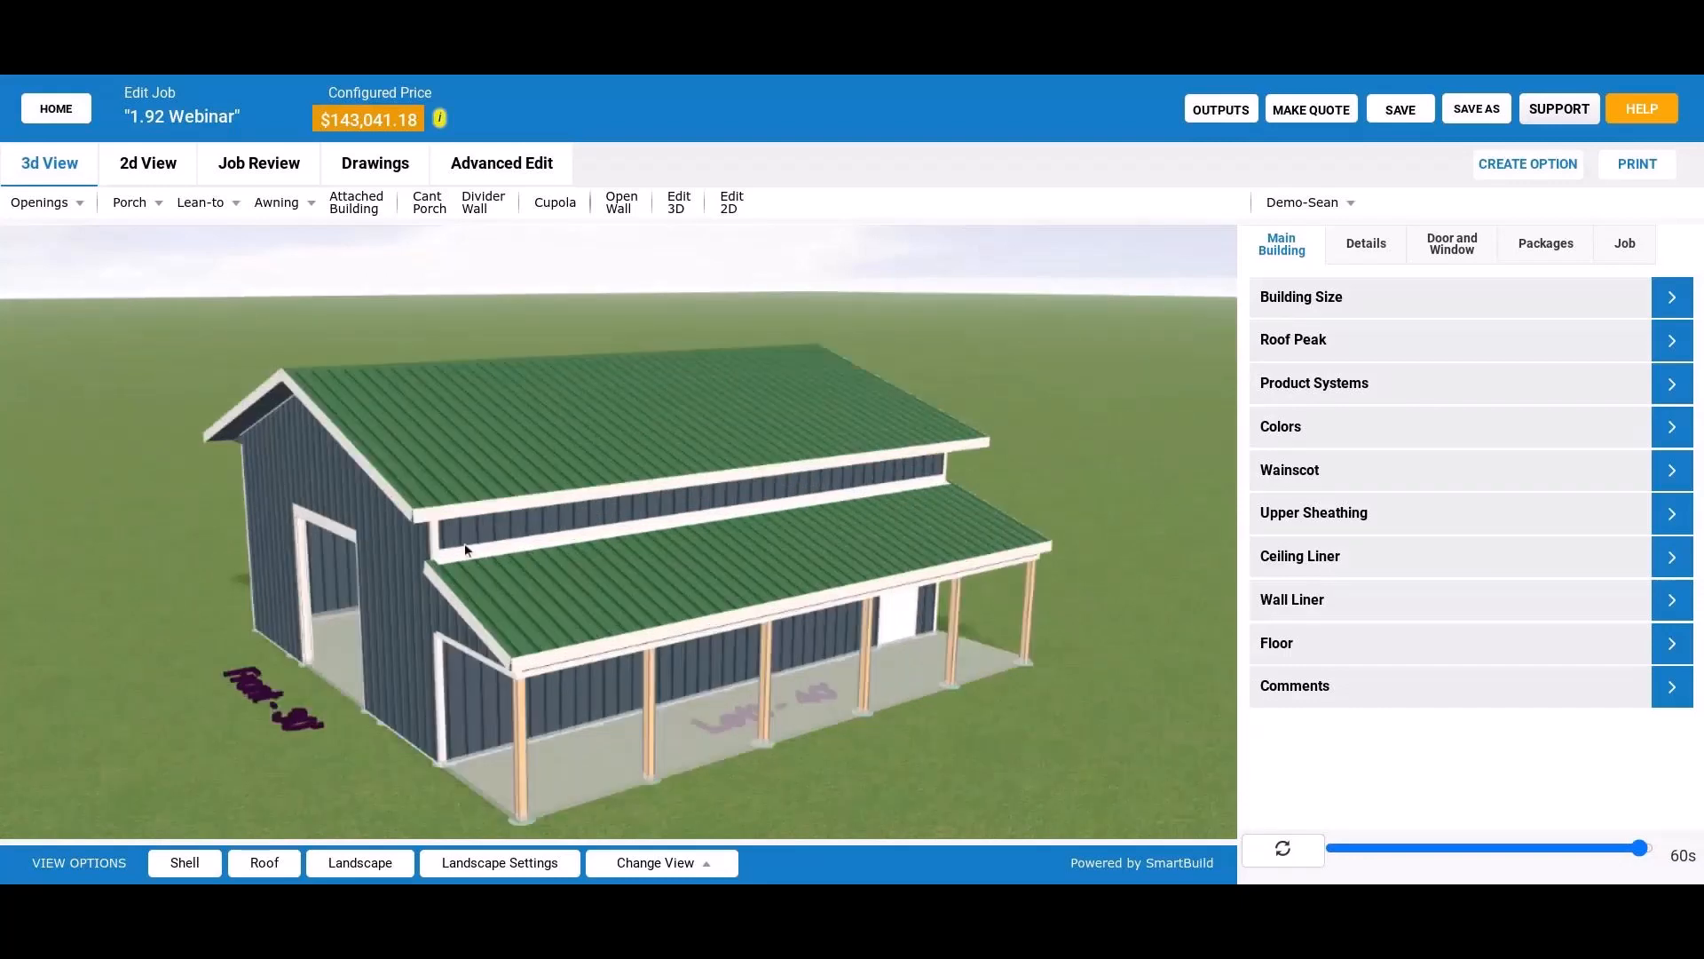
pyautogui.scroll(2, 466, 549)
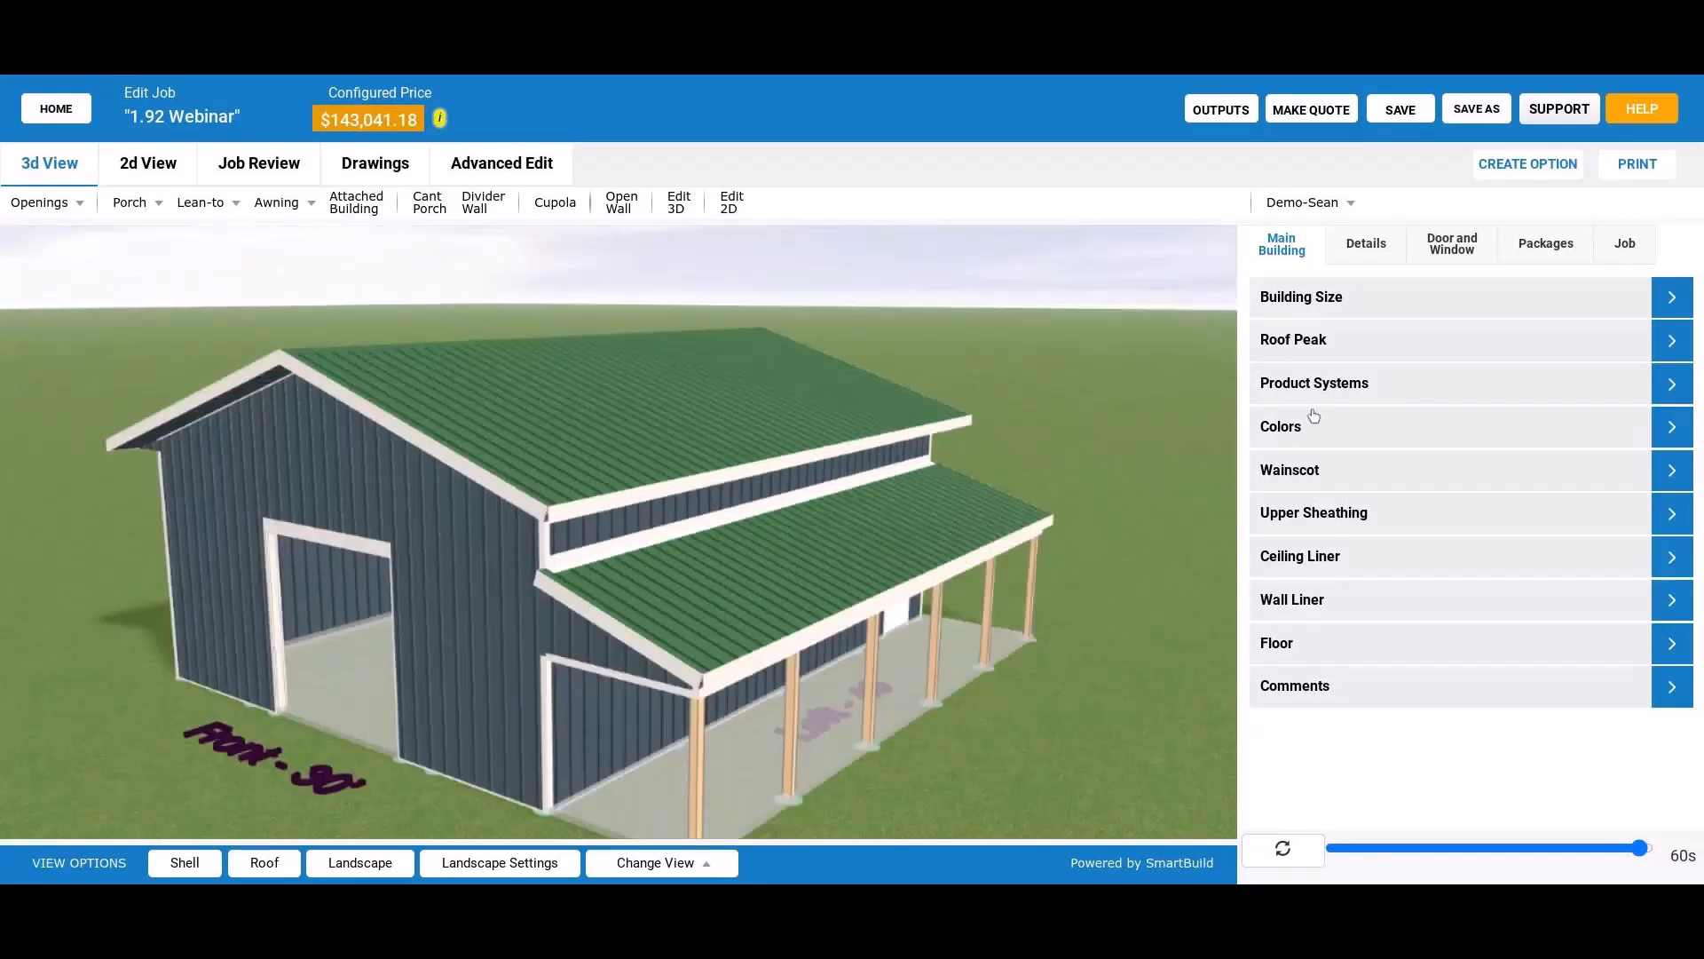
# Step: Bring up the building's Details settings and examine the roof, front wall and lean-to of the 3D model from several angles
pyautogui.click(1385, 258)
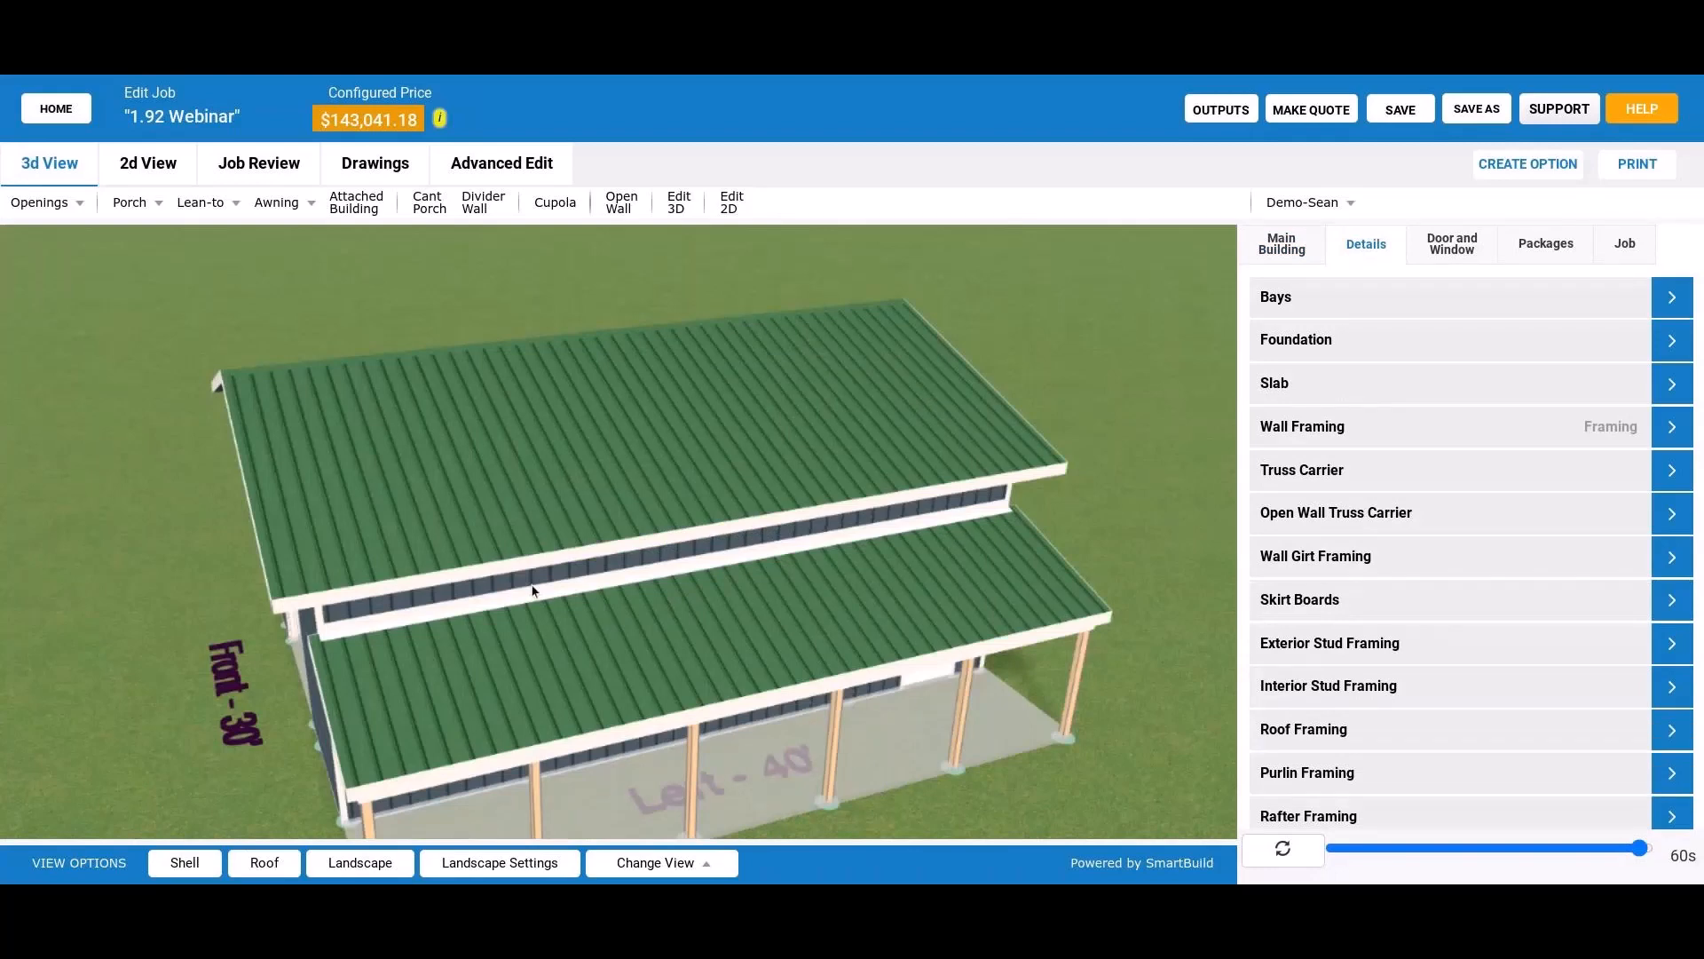
pyautogui.moveTo(533, 590); pyautogui.dragTo(325, 463)
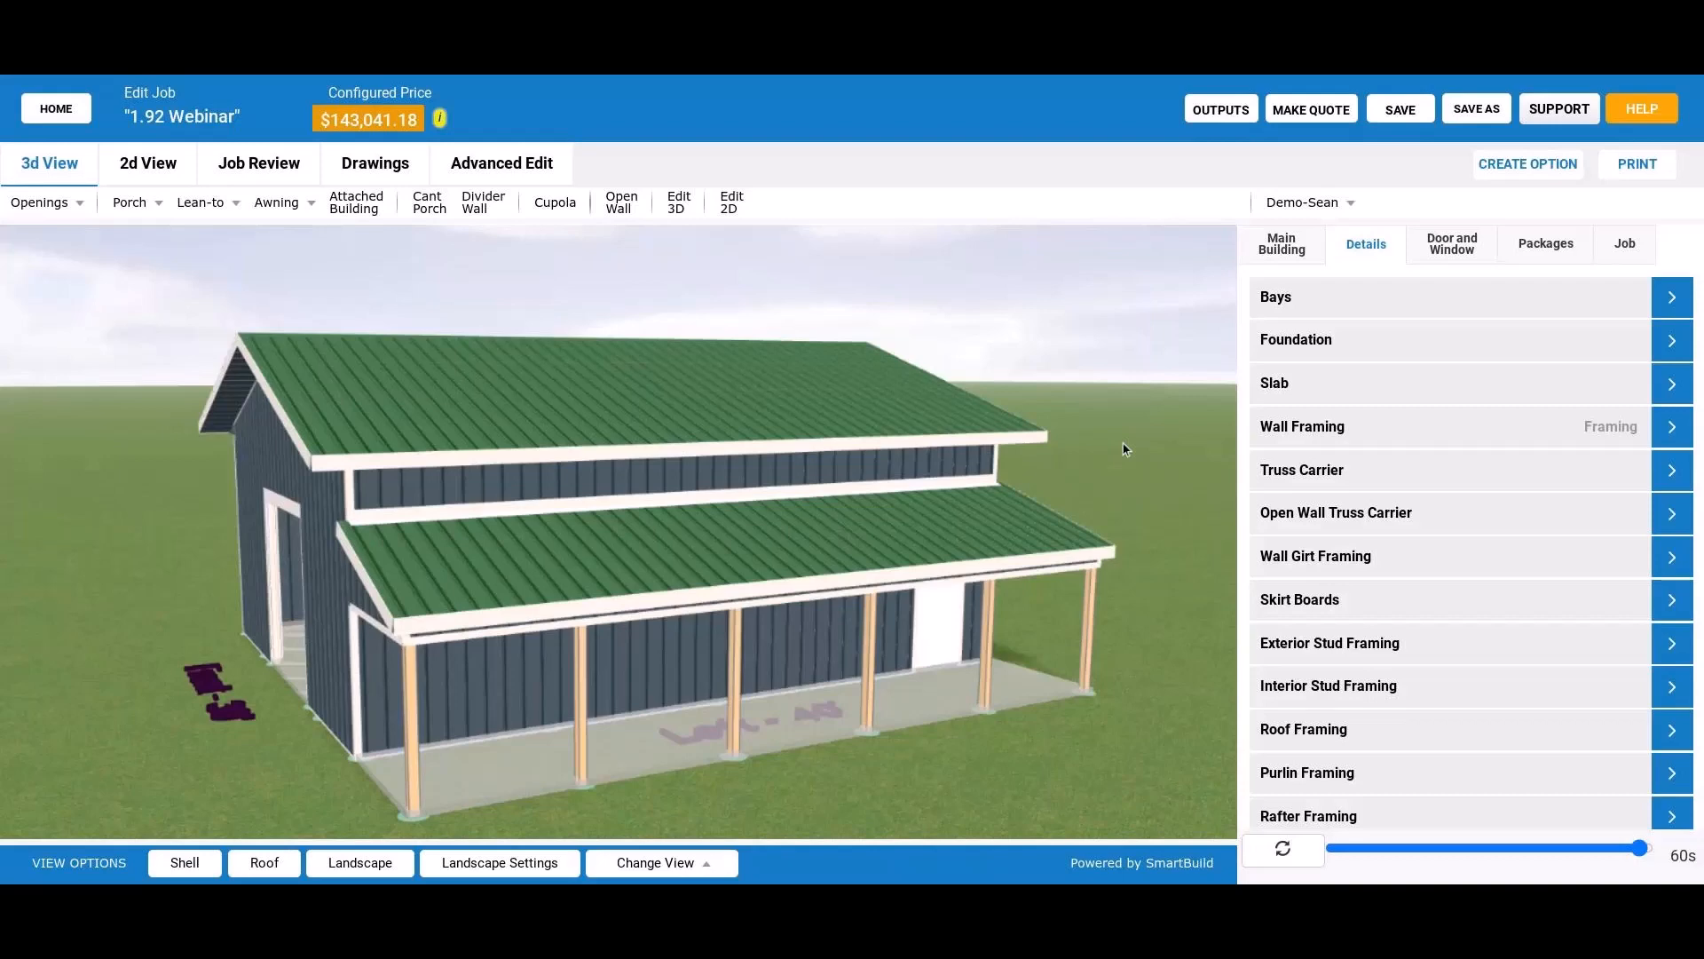
pyautogui.moveTo(1124, 448); pyautogui.dragTo(383, 468)
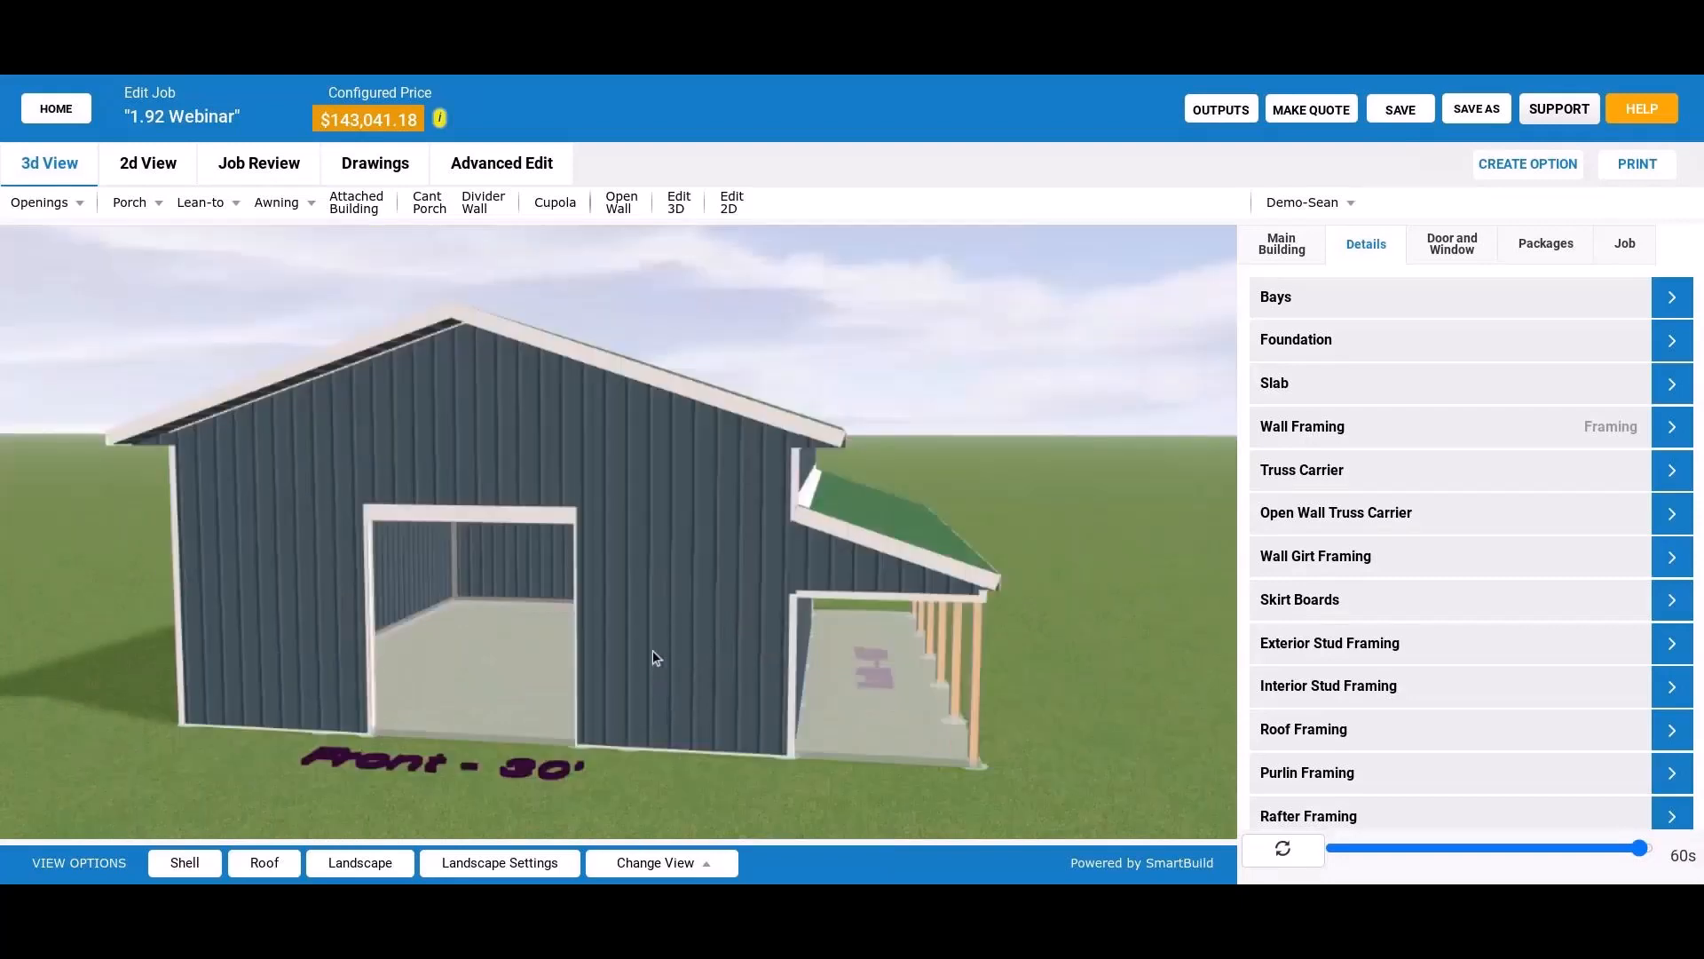
pyautogui.moveTo(536, 742); pyautogui.dragTo(515, 713)
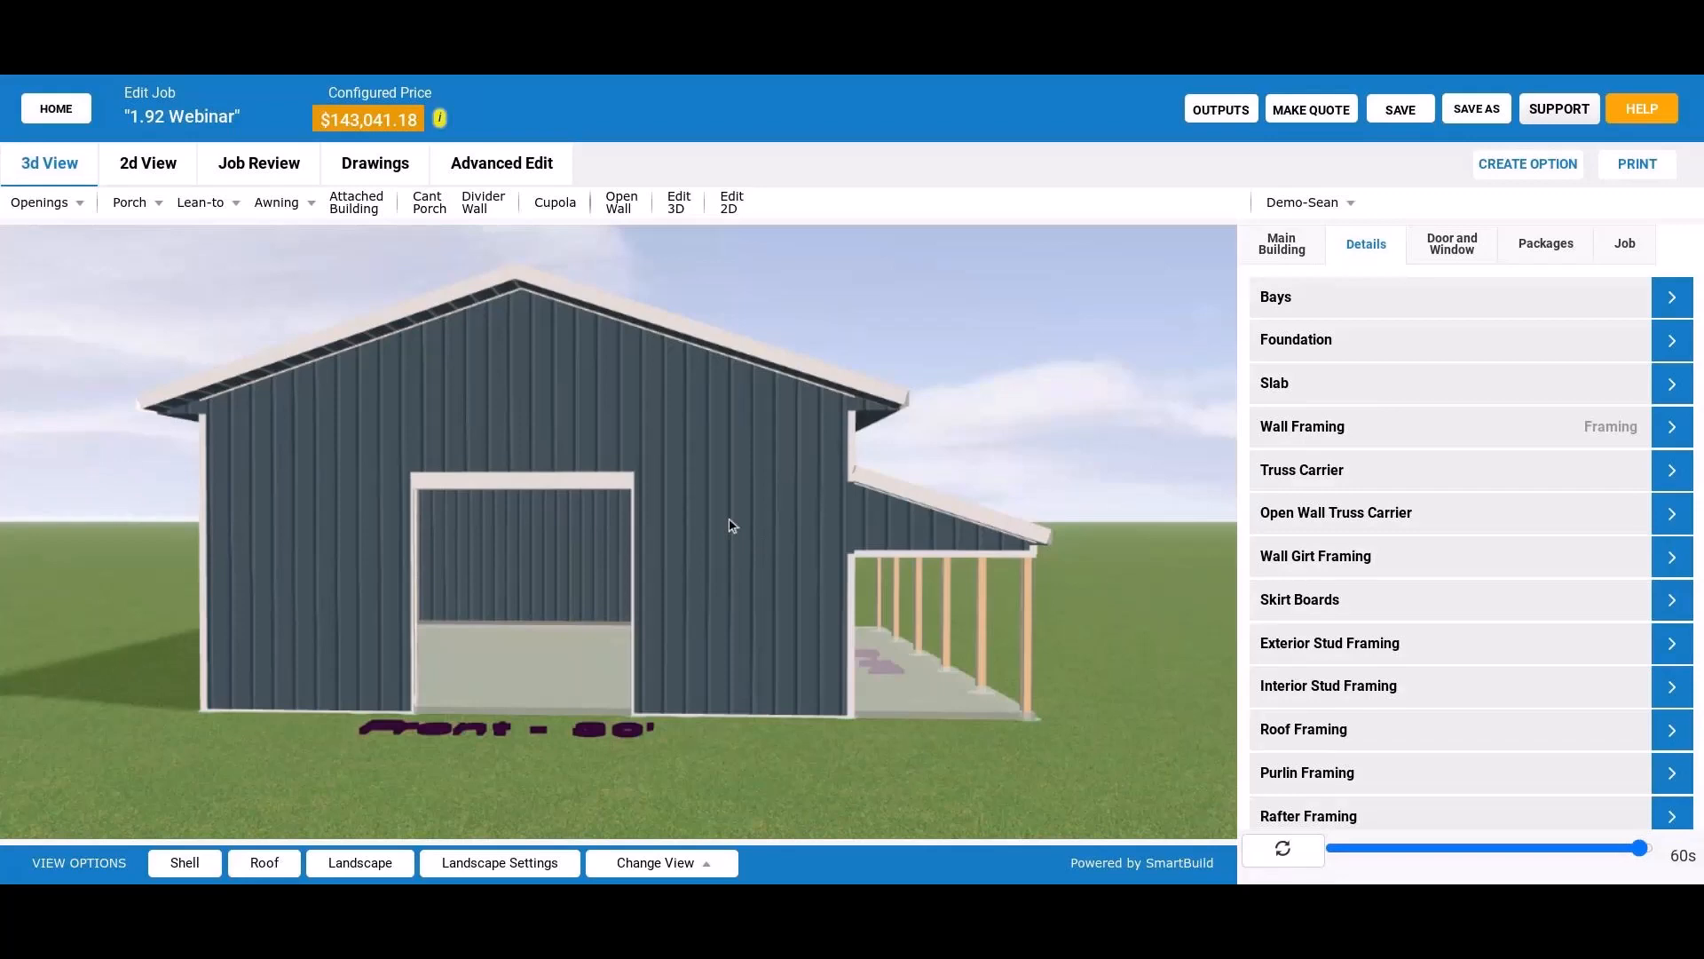
pyautogui.moveTo(731, 525); pyautogui.dragTo(634, 686)
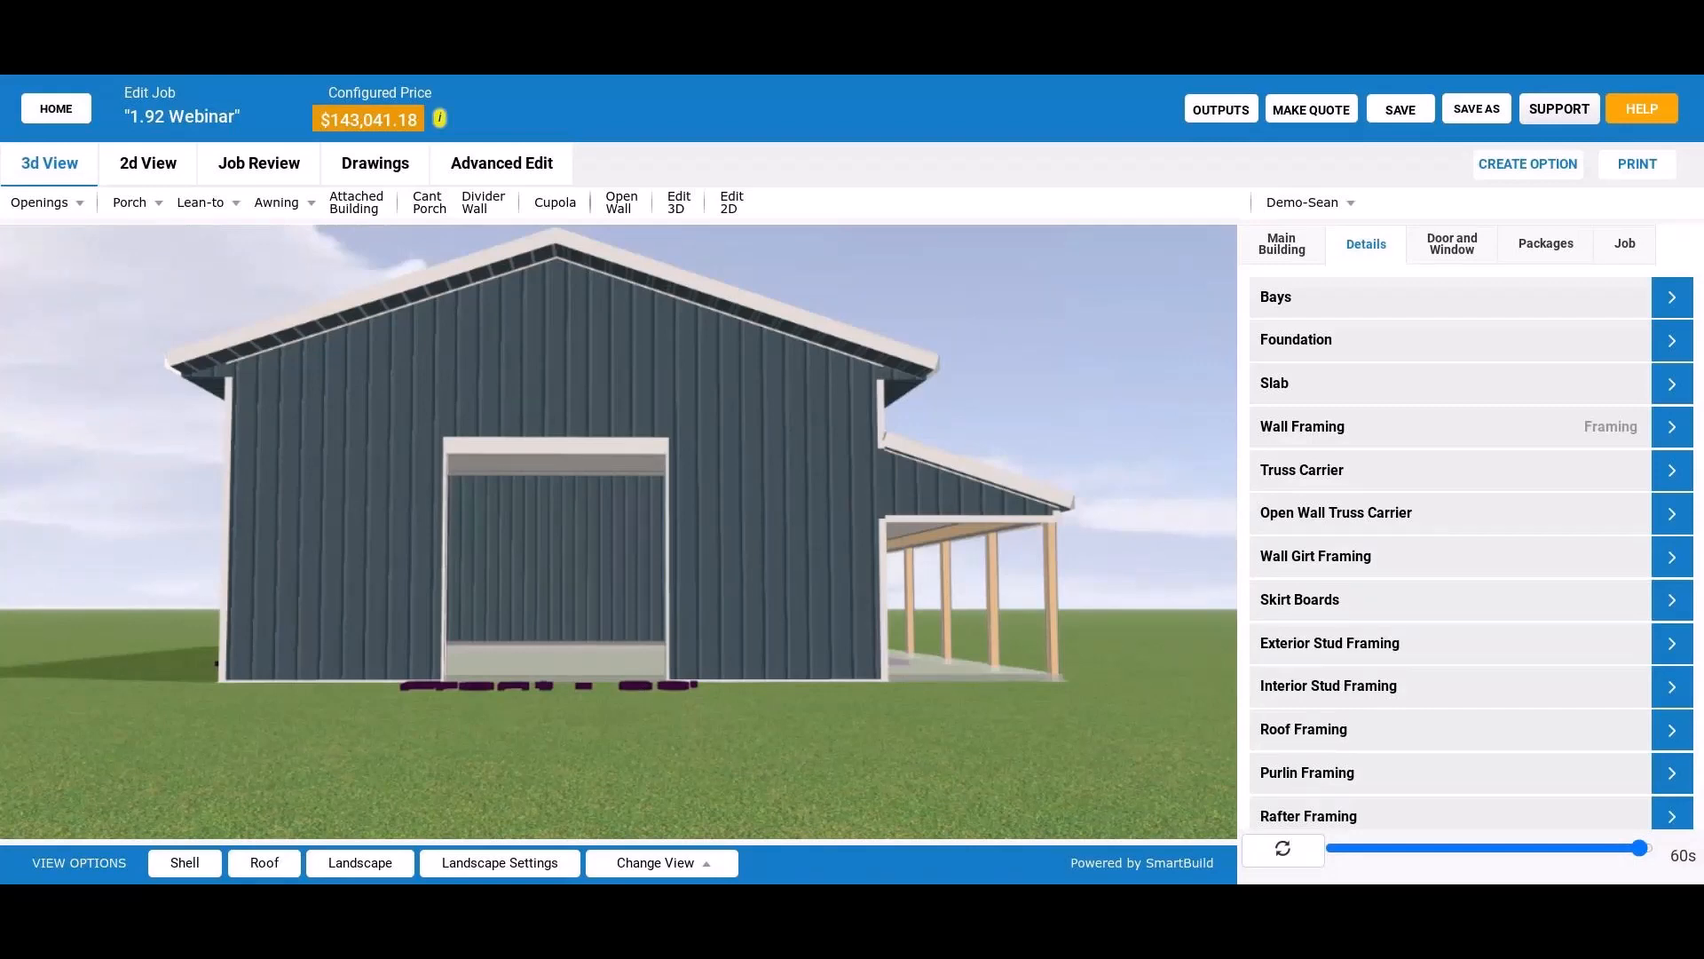
pyautogui.scroll(-2, 897, 583)
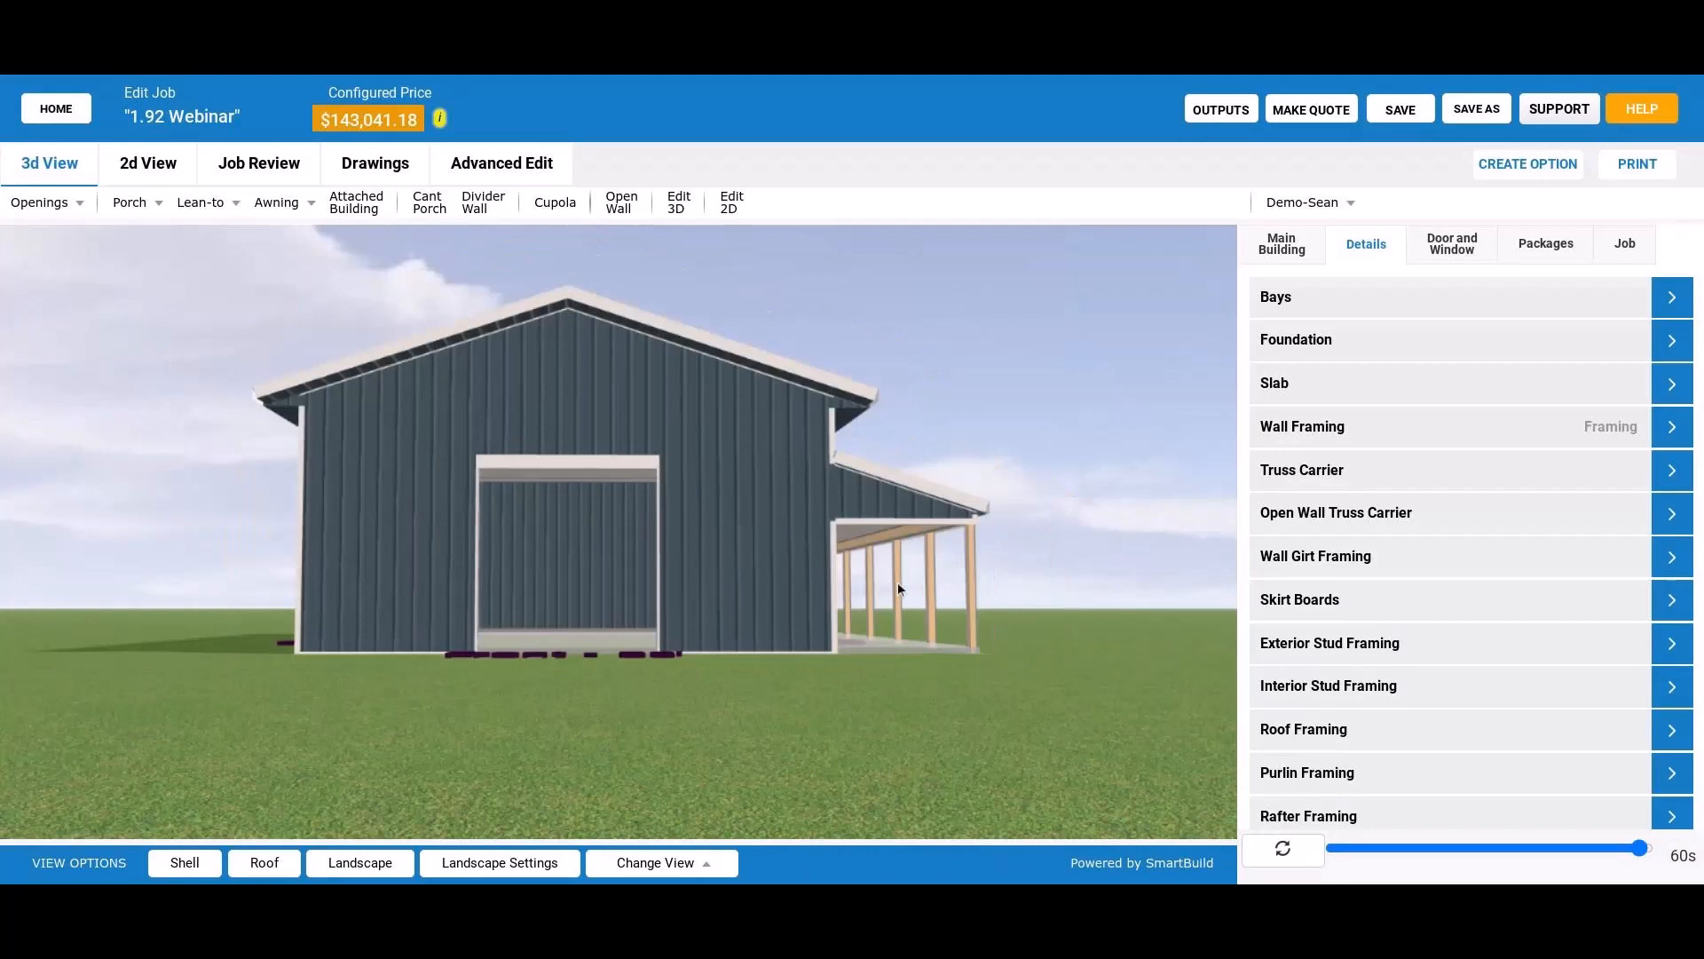
pyautogui.moveTo(897, 583); pyautogui.dragTo(763, 661)
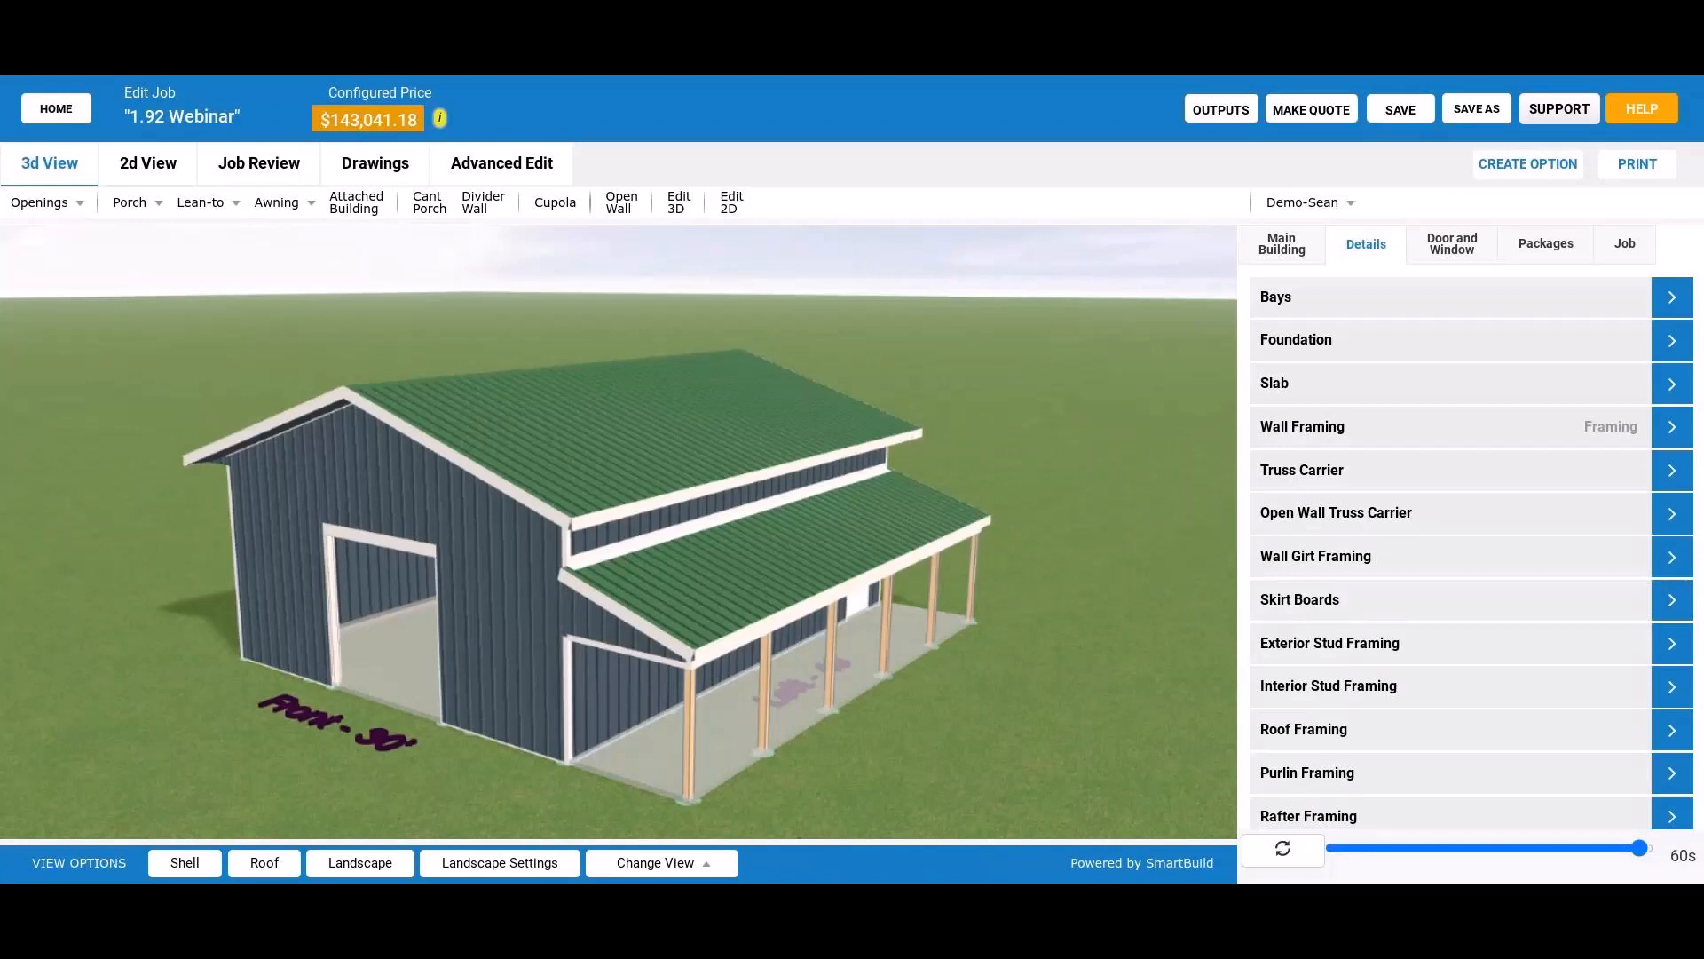
# Step: Start a catalog material addition in the job review's Sheathing list, using category Fastener and item 1.5" Box of Screws (250)
pyautogui.click(259, 162)
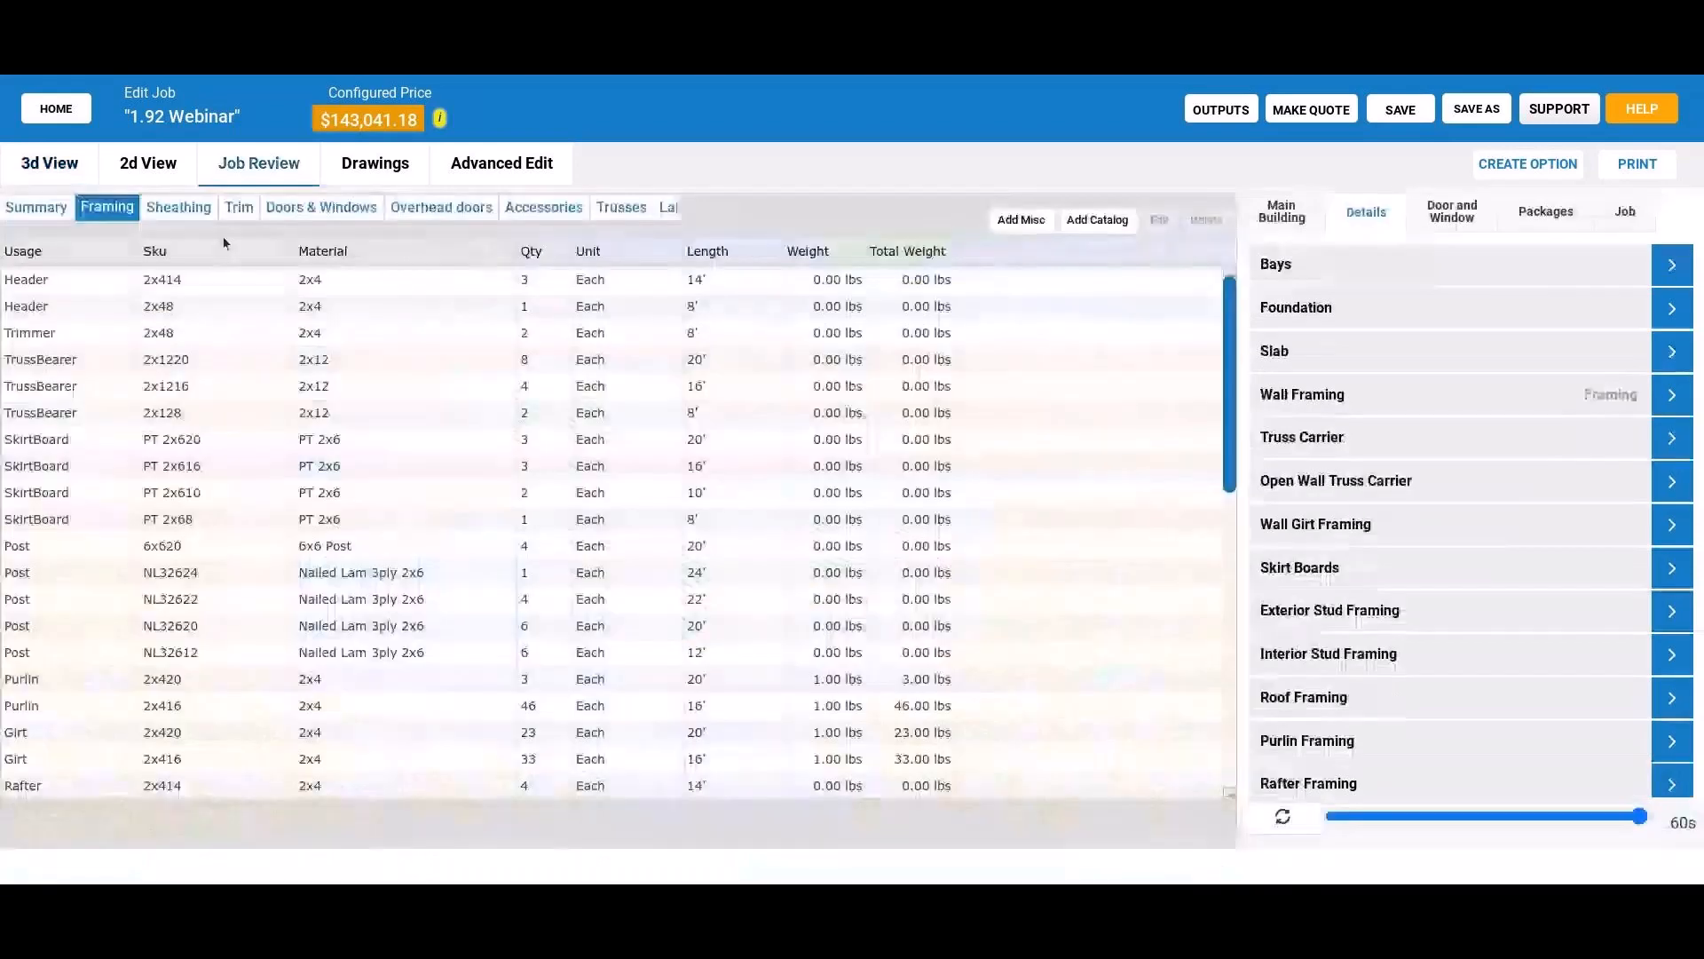
pyautogui.click(180, 207)
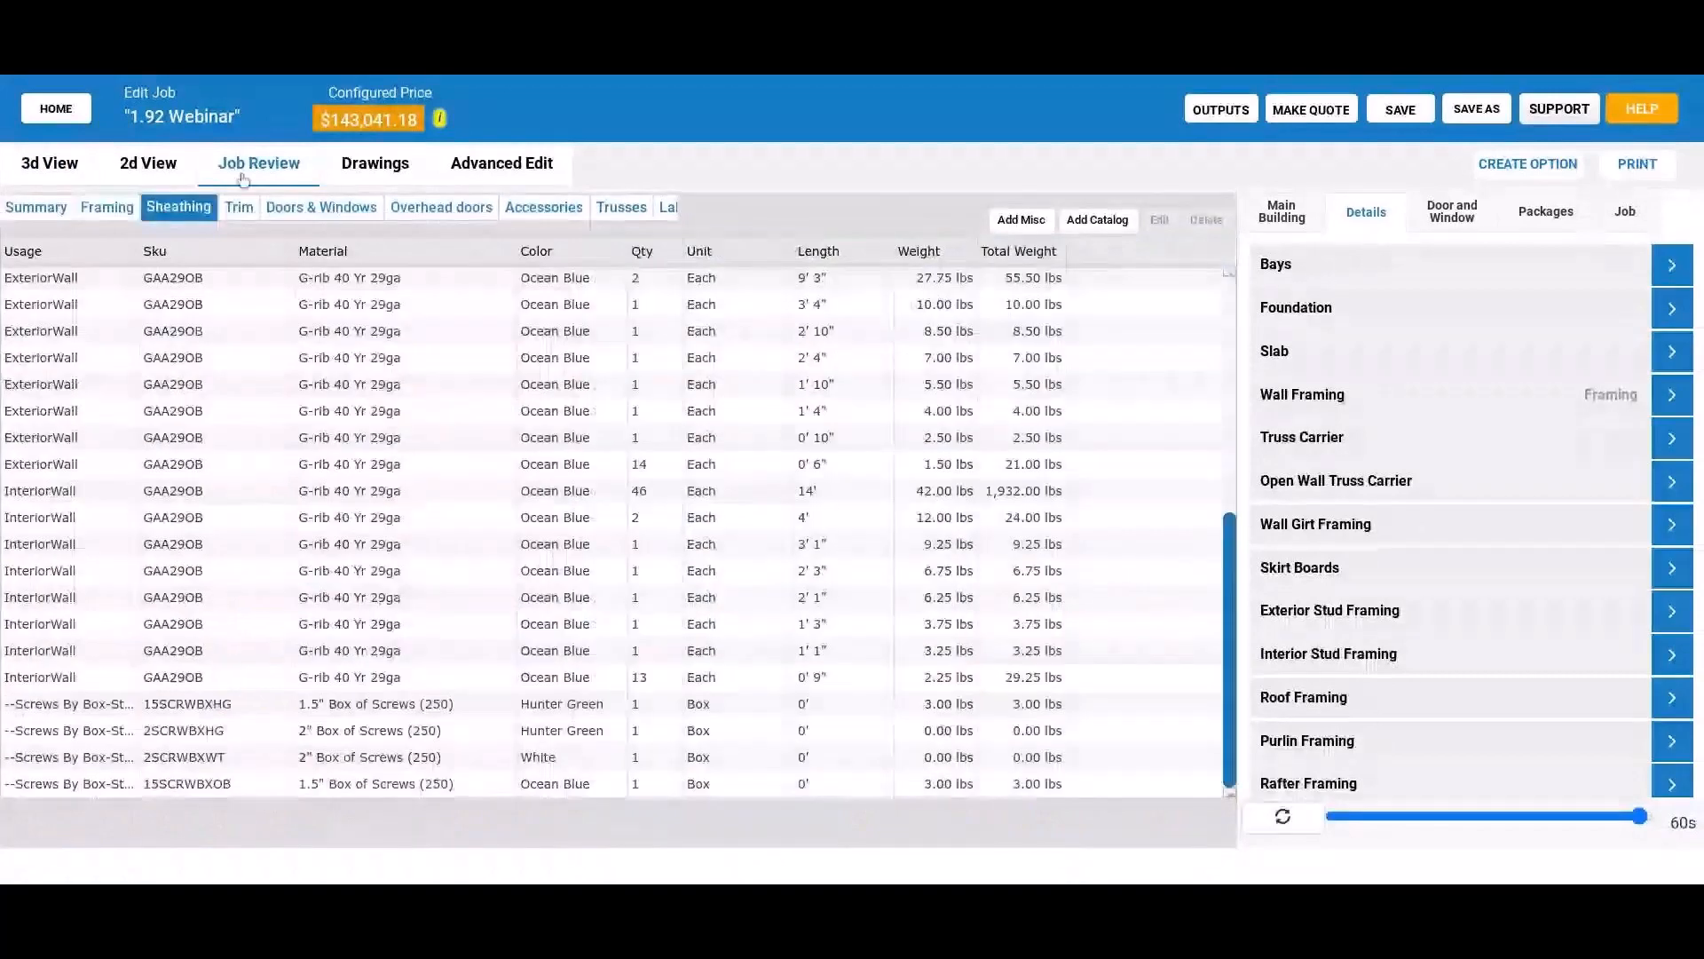
pyautogui.click(1101, 221)
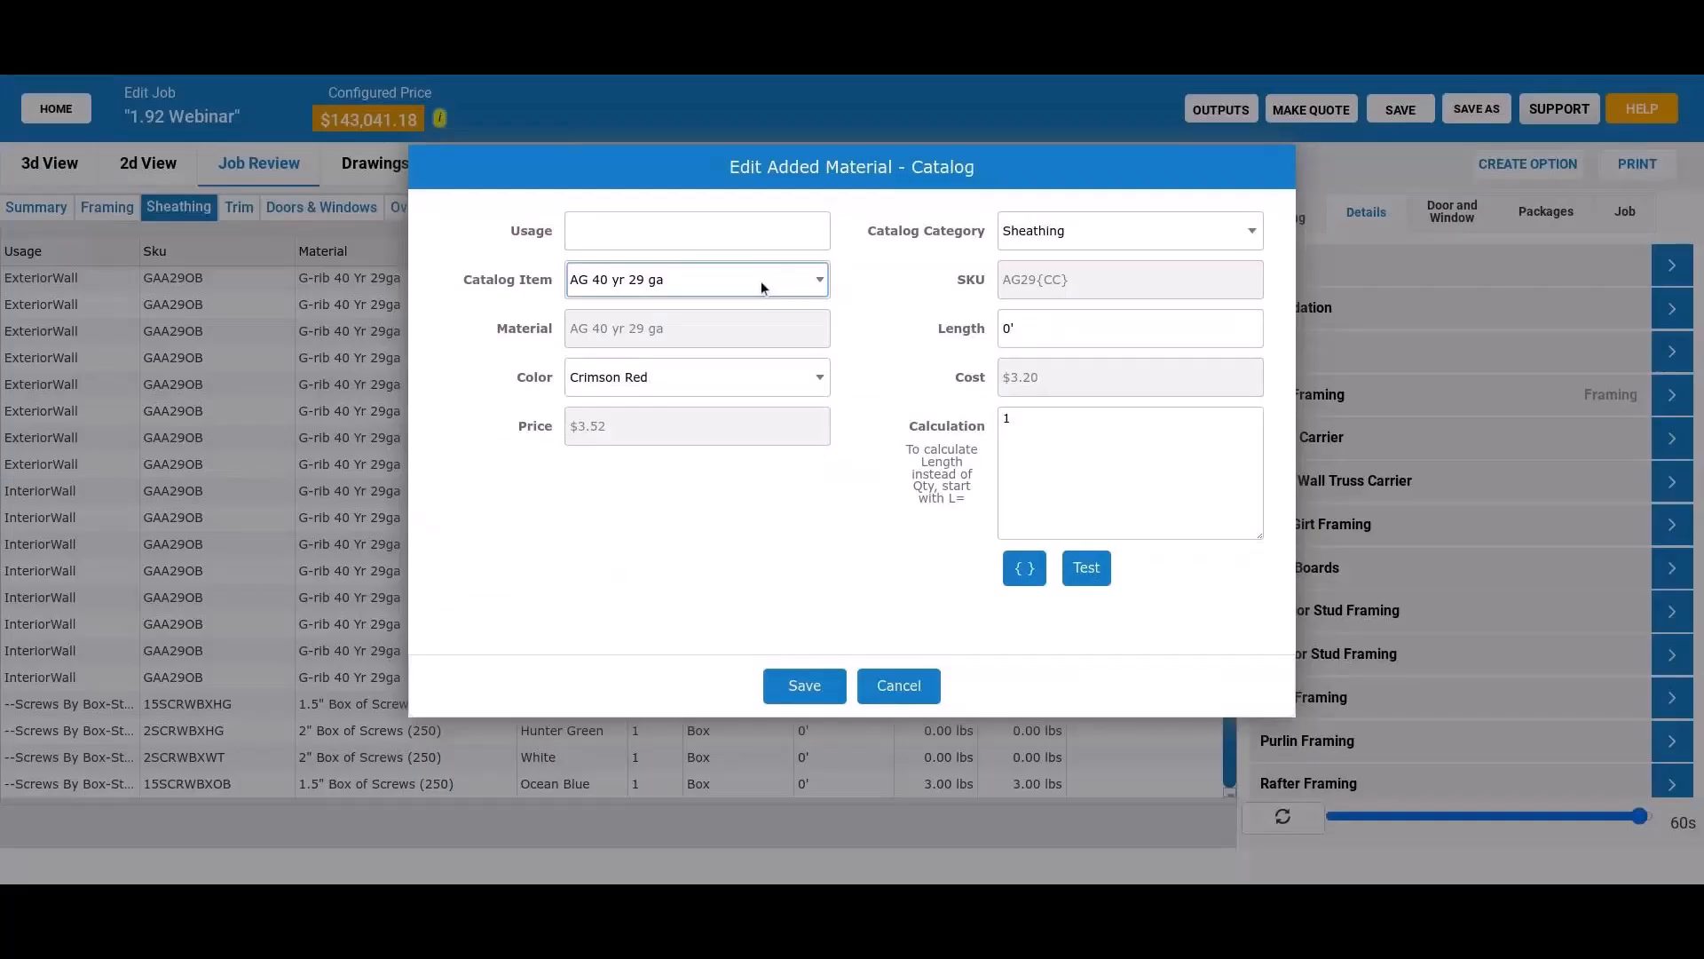
pyautogui.click(1126, 231)
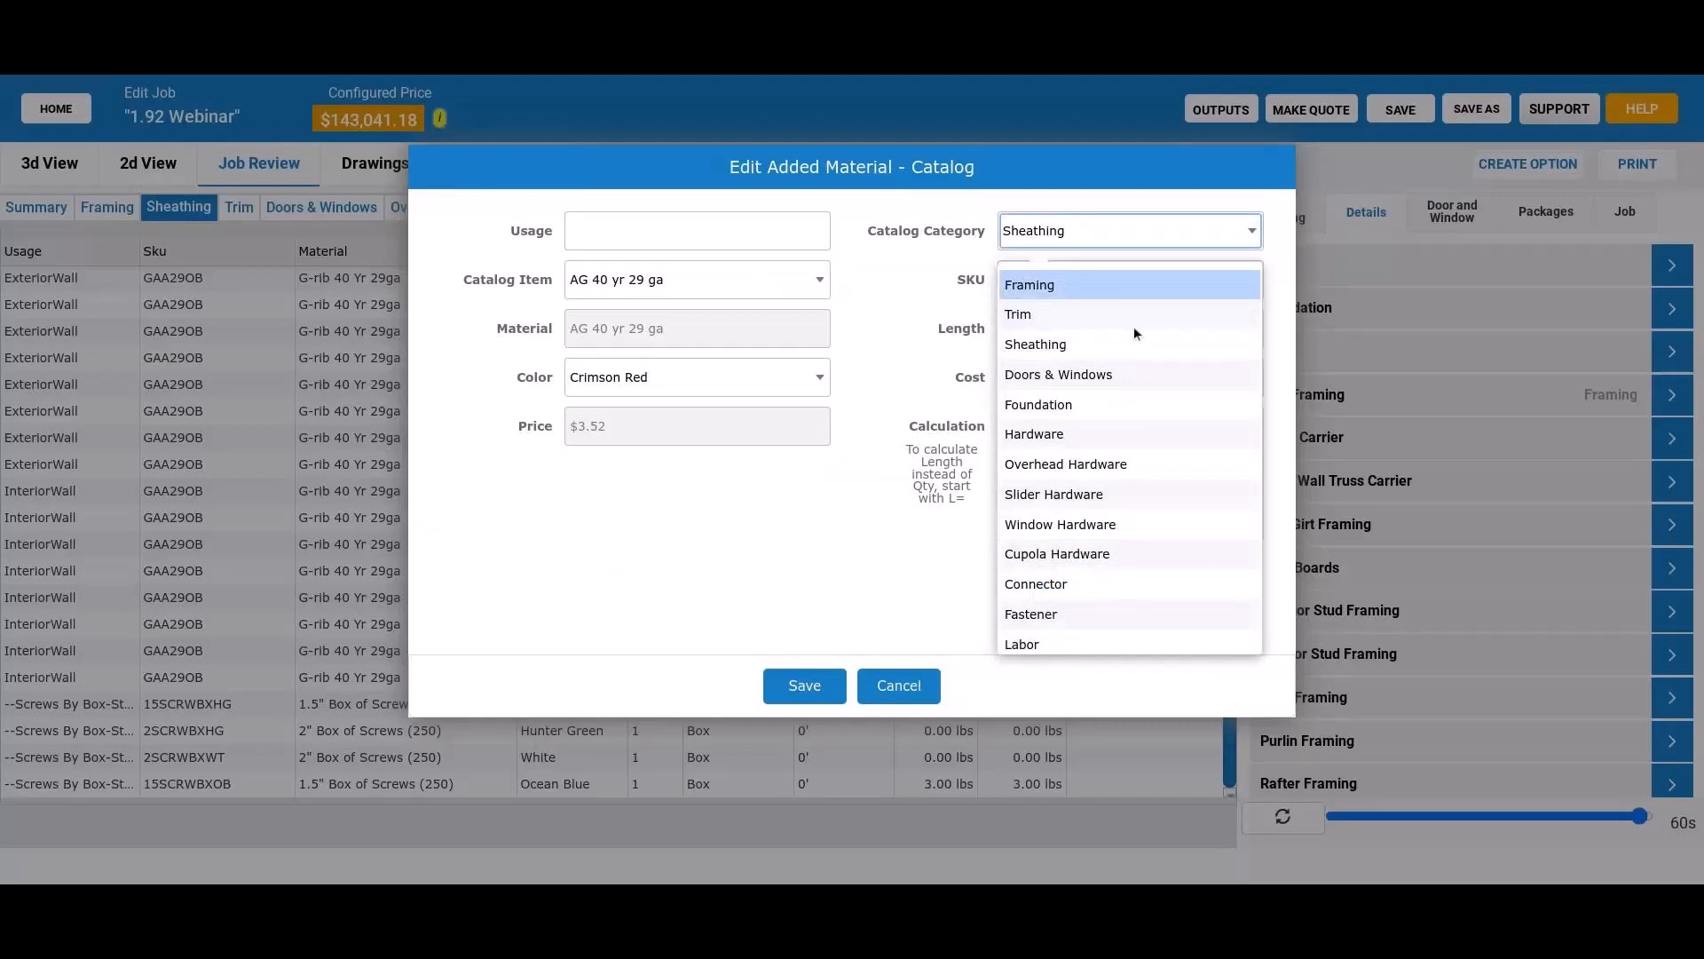
pyautogui.click(1030, 613)
pyautogui.click(697, 280)
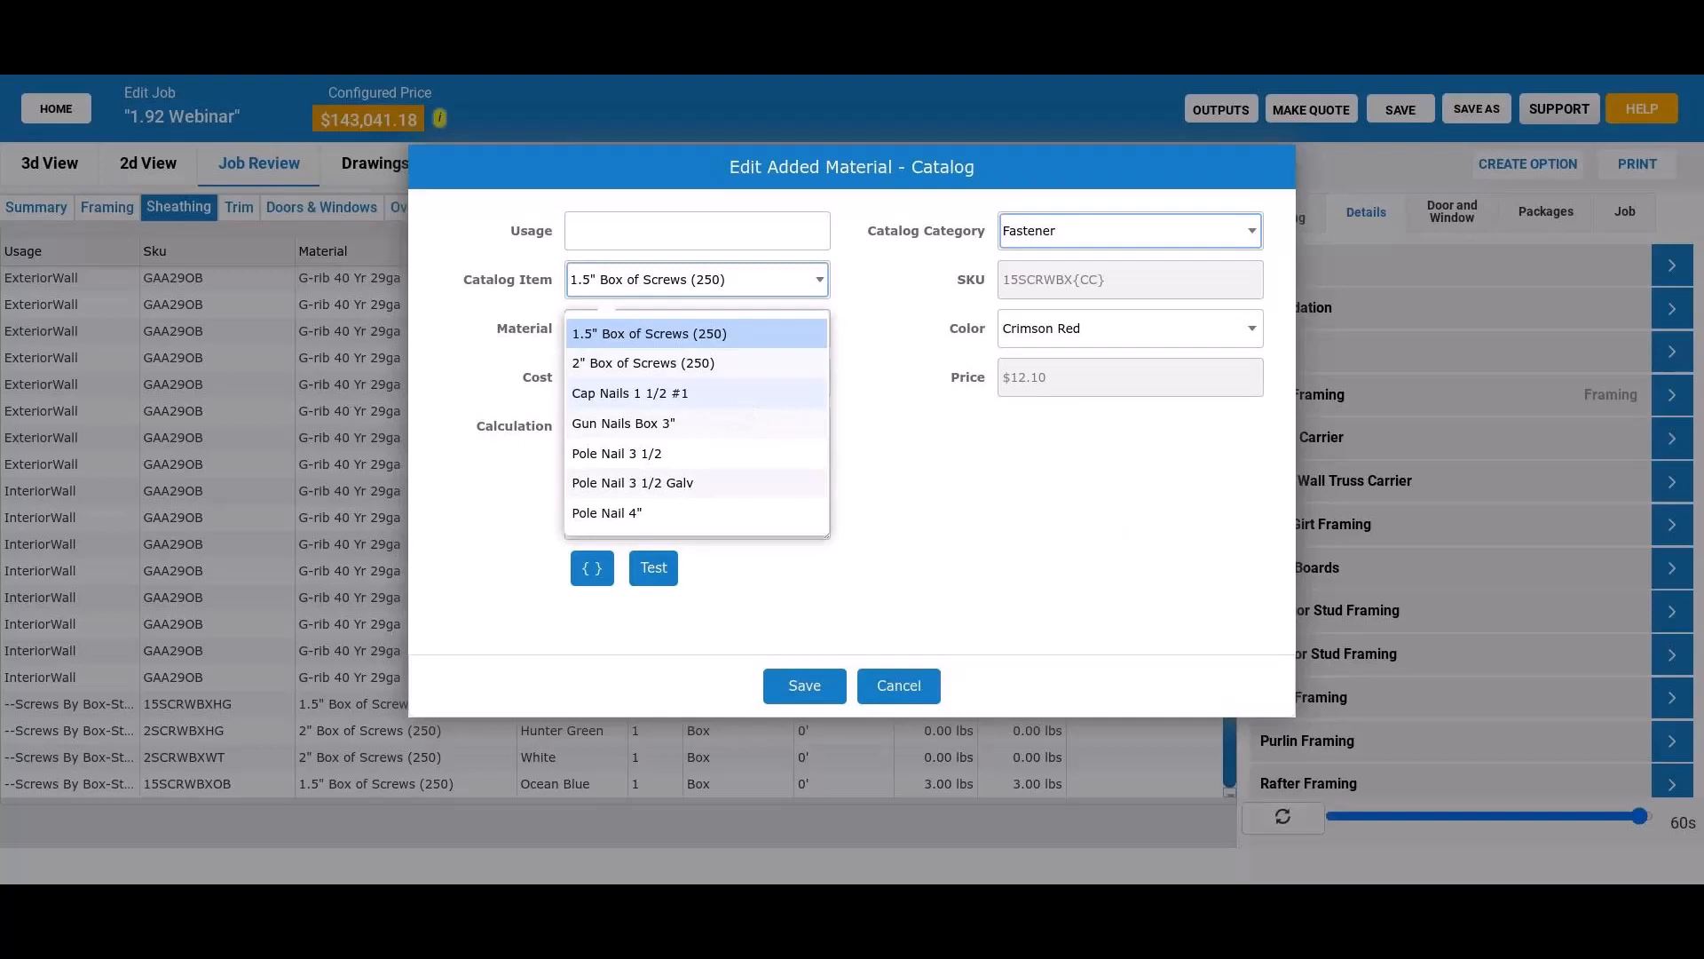
pyautogui.press('Return')
# Step: Enter "extra nails per roof panel" as the usage of the added material
pyautogui.write('exgt')
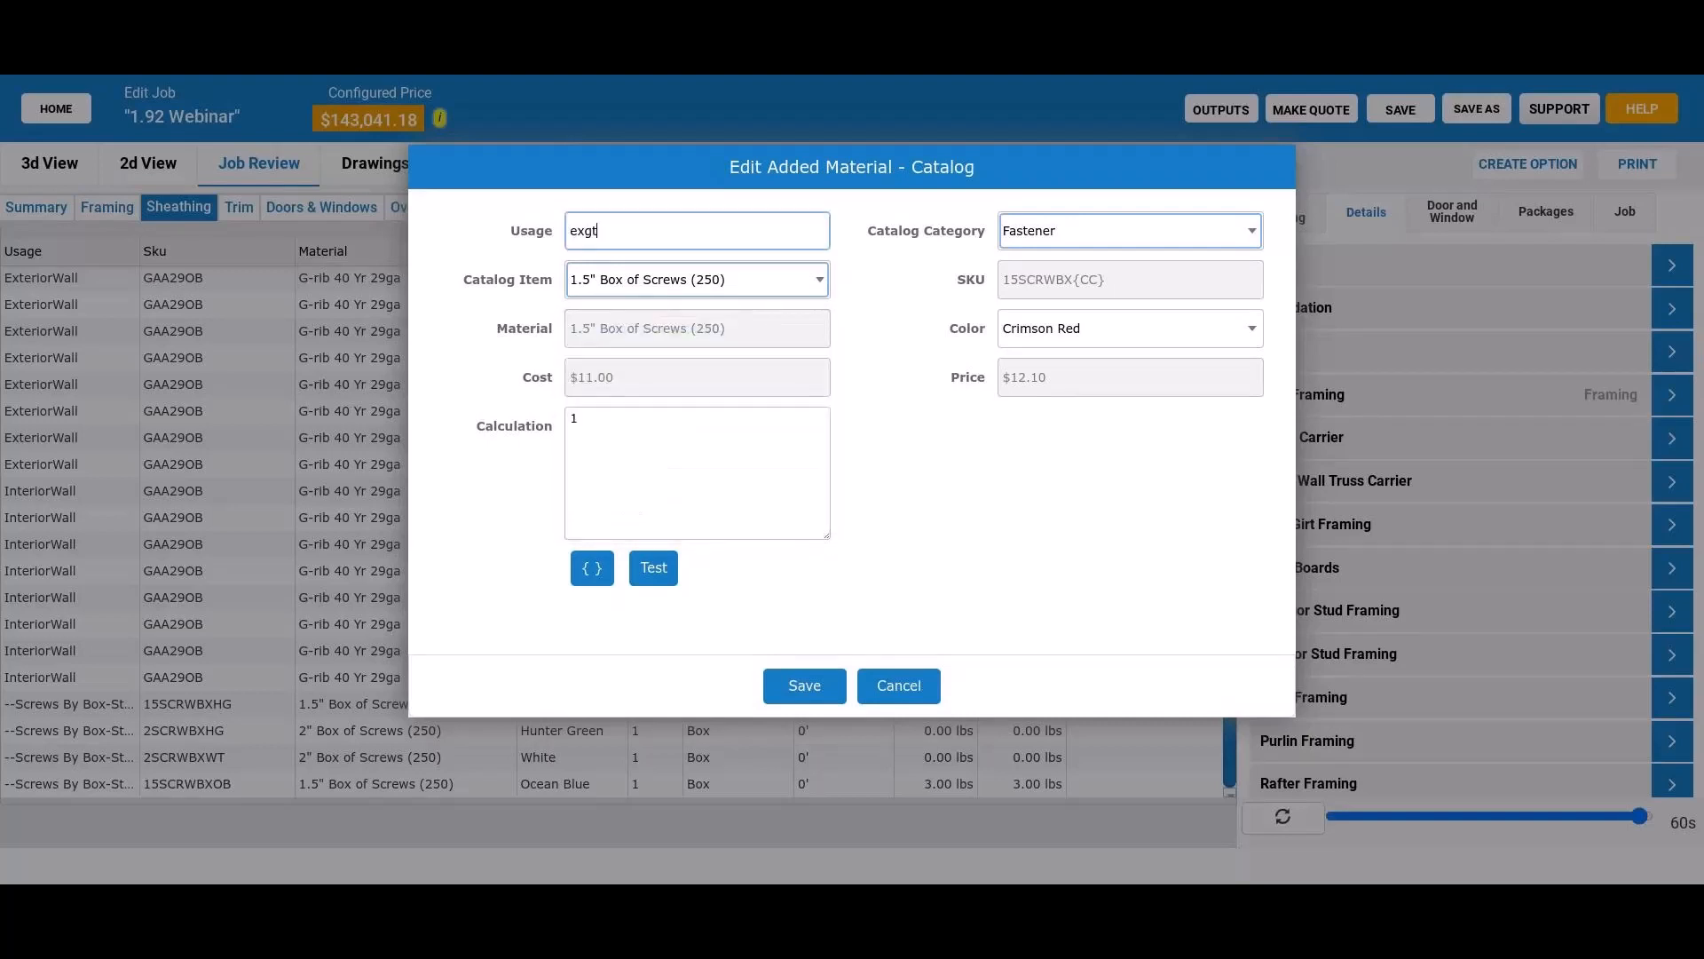
pyautogui.press('BackSpace')
pyautogui.press('BackSpace')
pyautogui.write('tra nails per roof panel')
# Step: Search the calculation variables for "roof", set the calculation to {NumPanelsRoof}, and save the added material
pyautogui.click(592, 568)
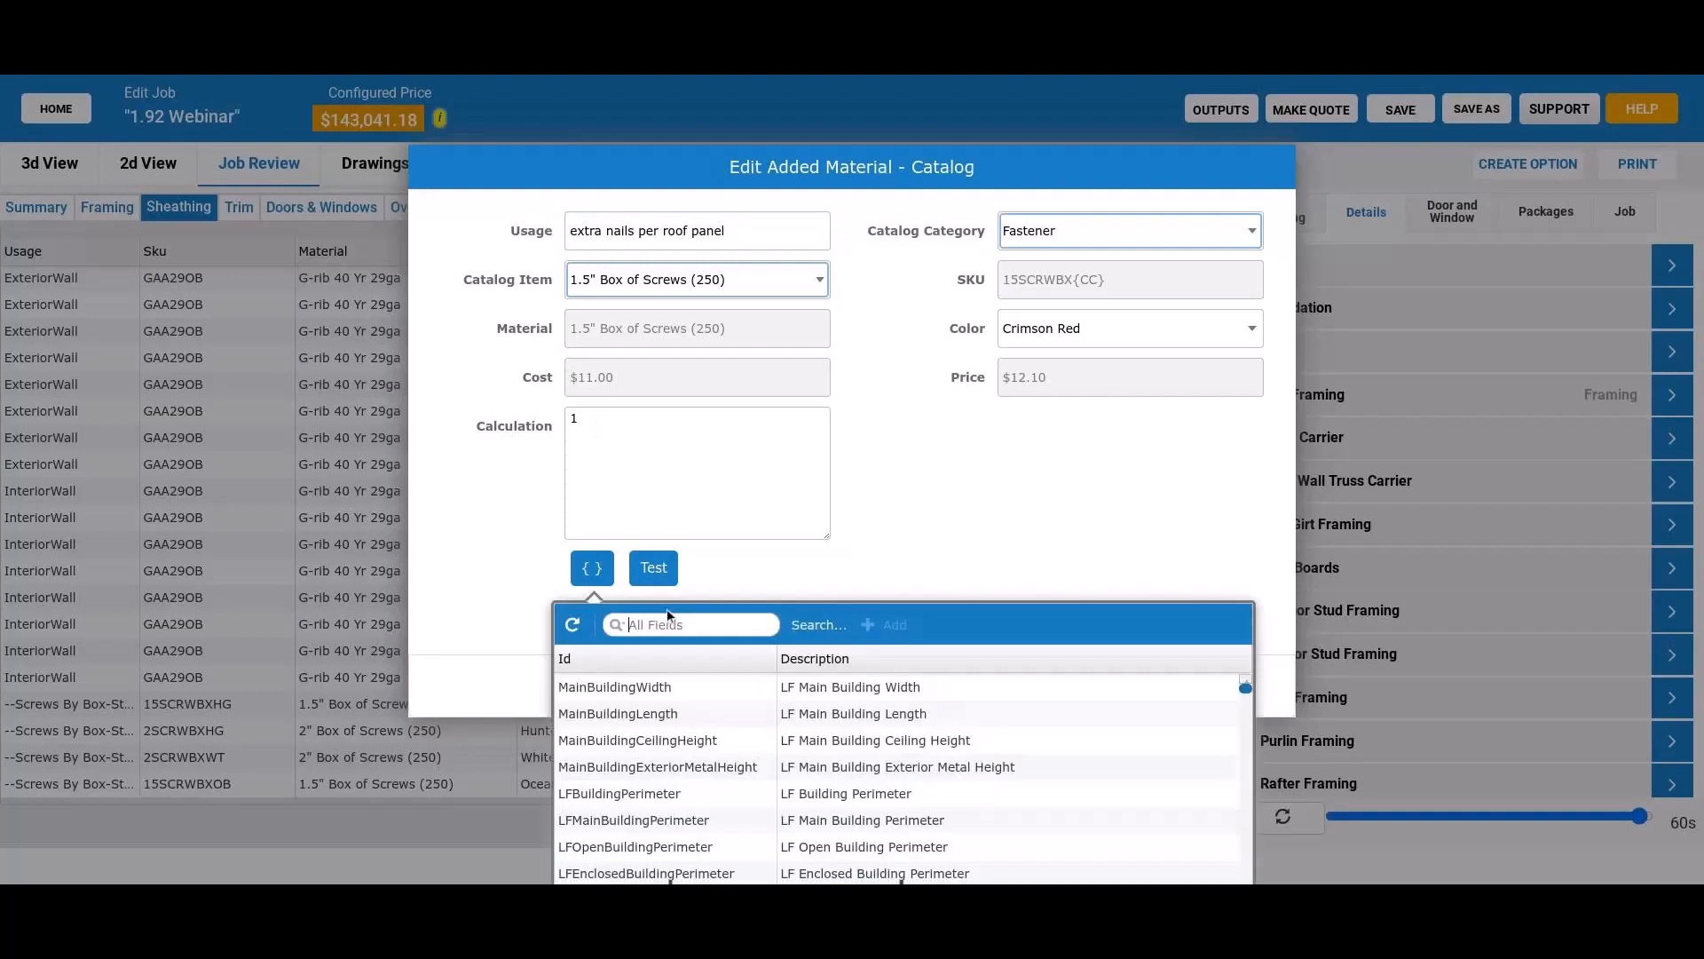
pyautogui.write('roof')
pyautogui.scroll(1, 732, 700)
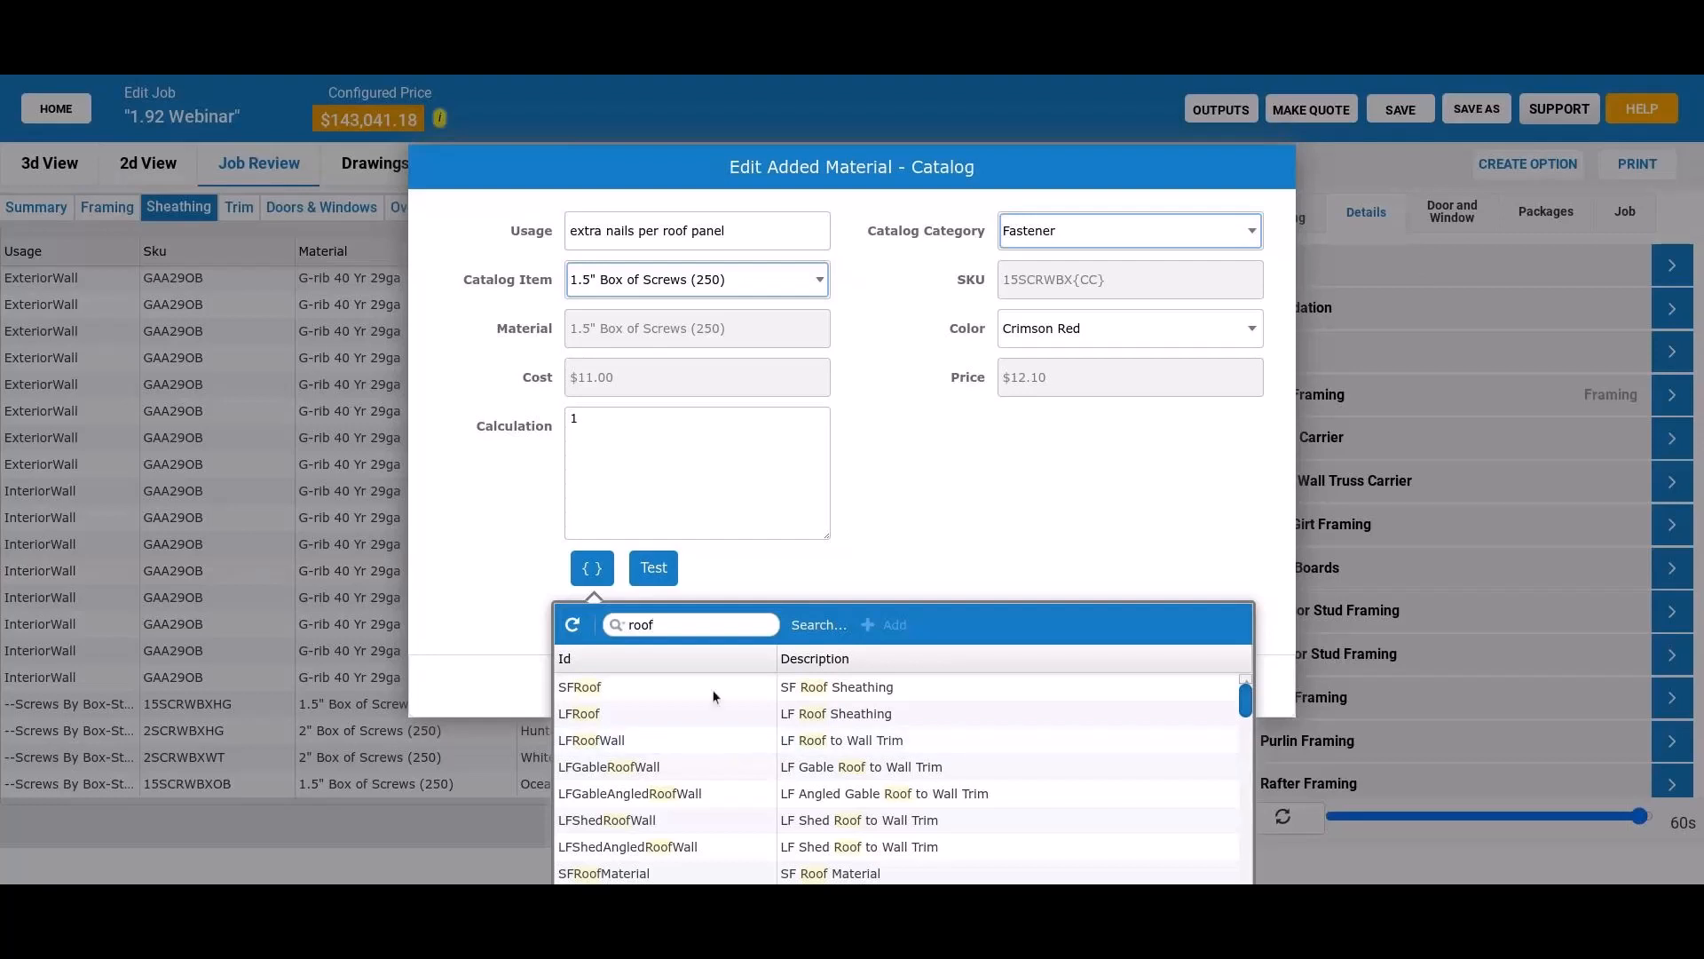
pyautogui.scroll(-1, 733, 759)
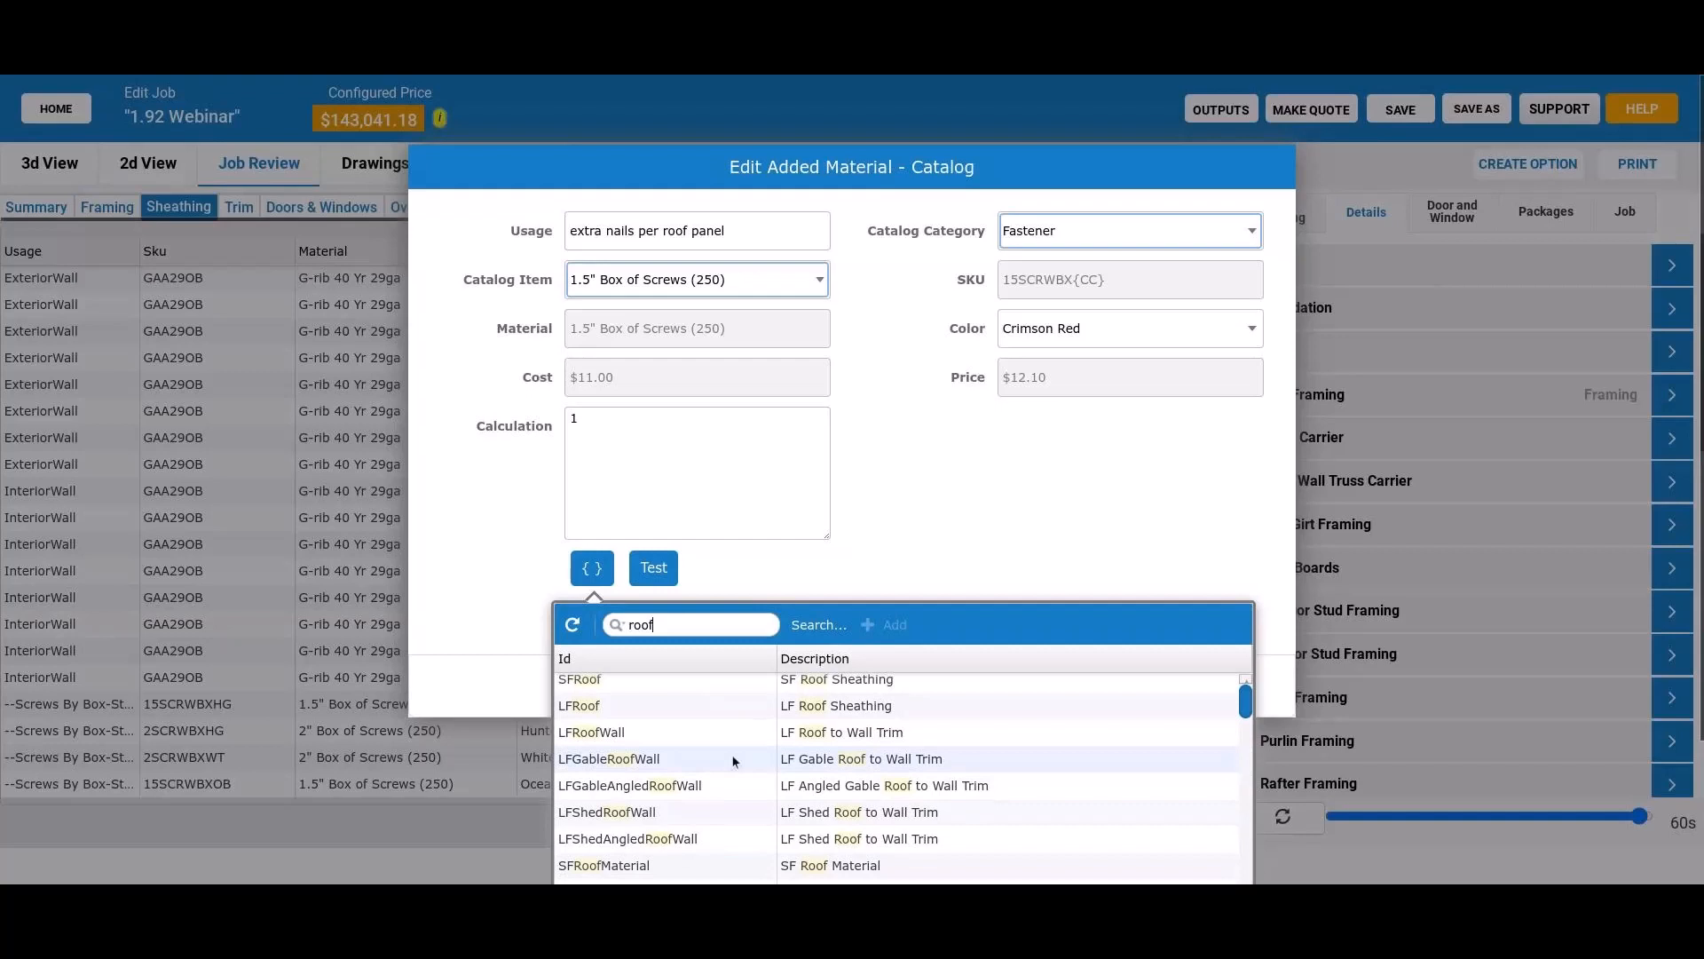
pyautogui.scroll(1, 733, 760)
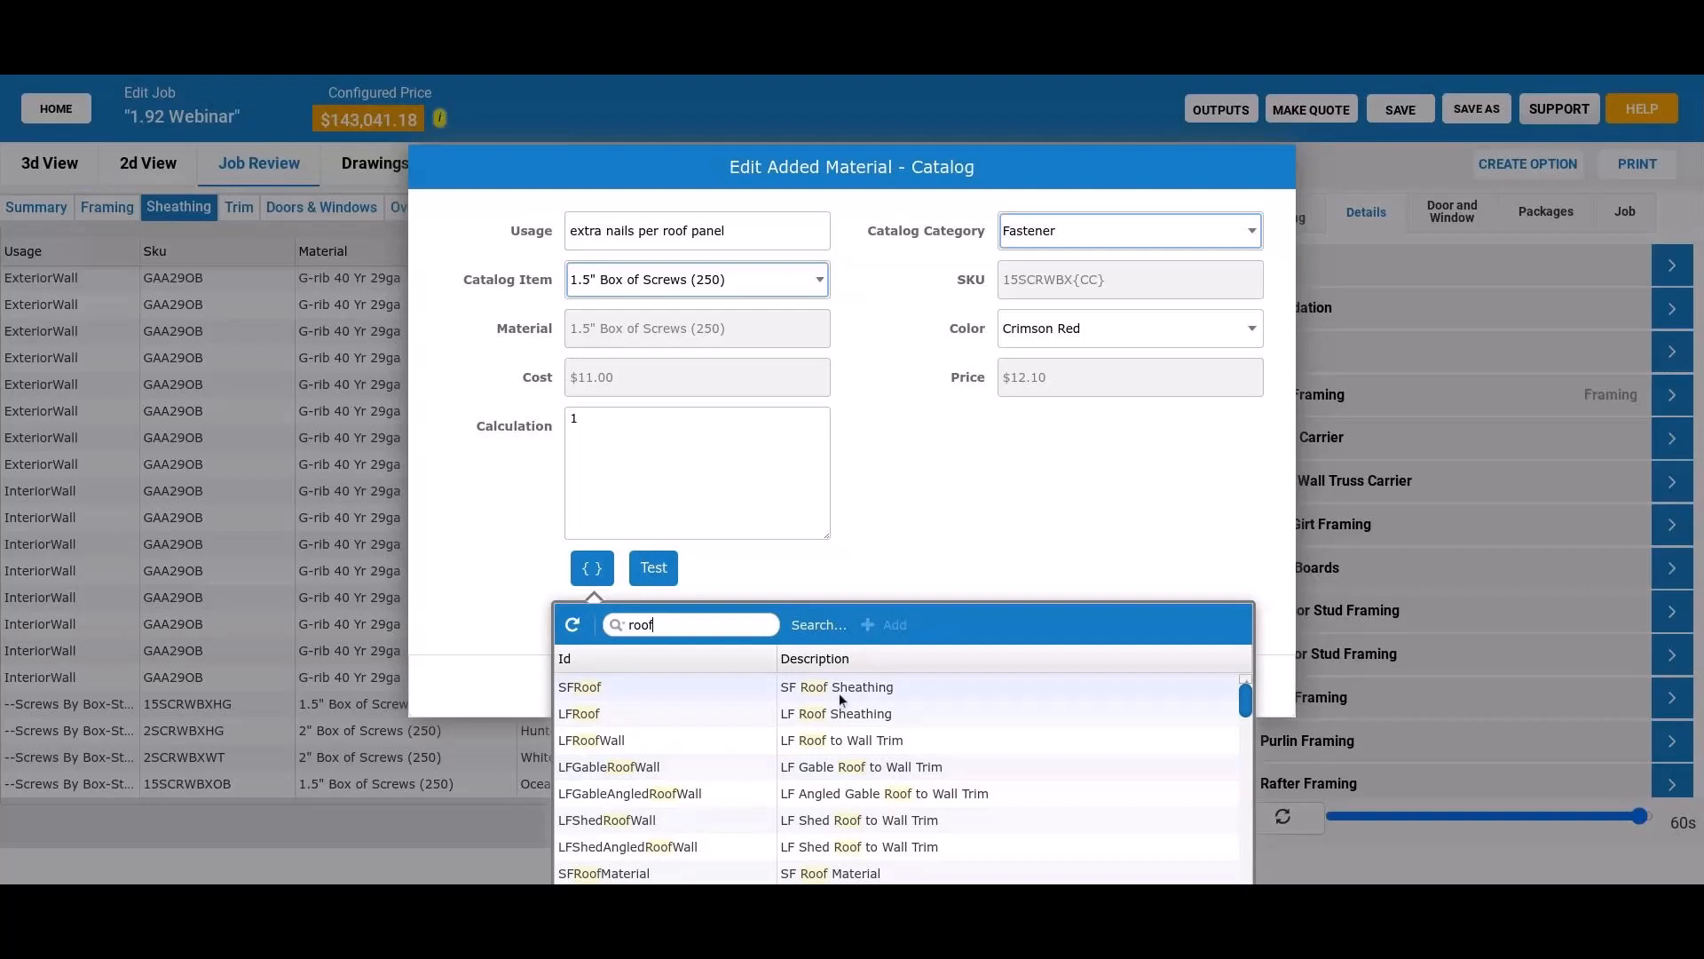
pyautogui.scroll(-3, 839, 695)
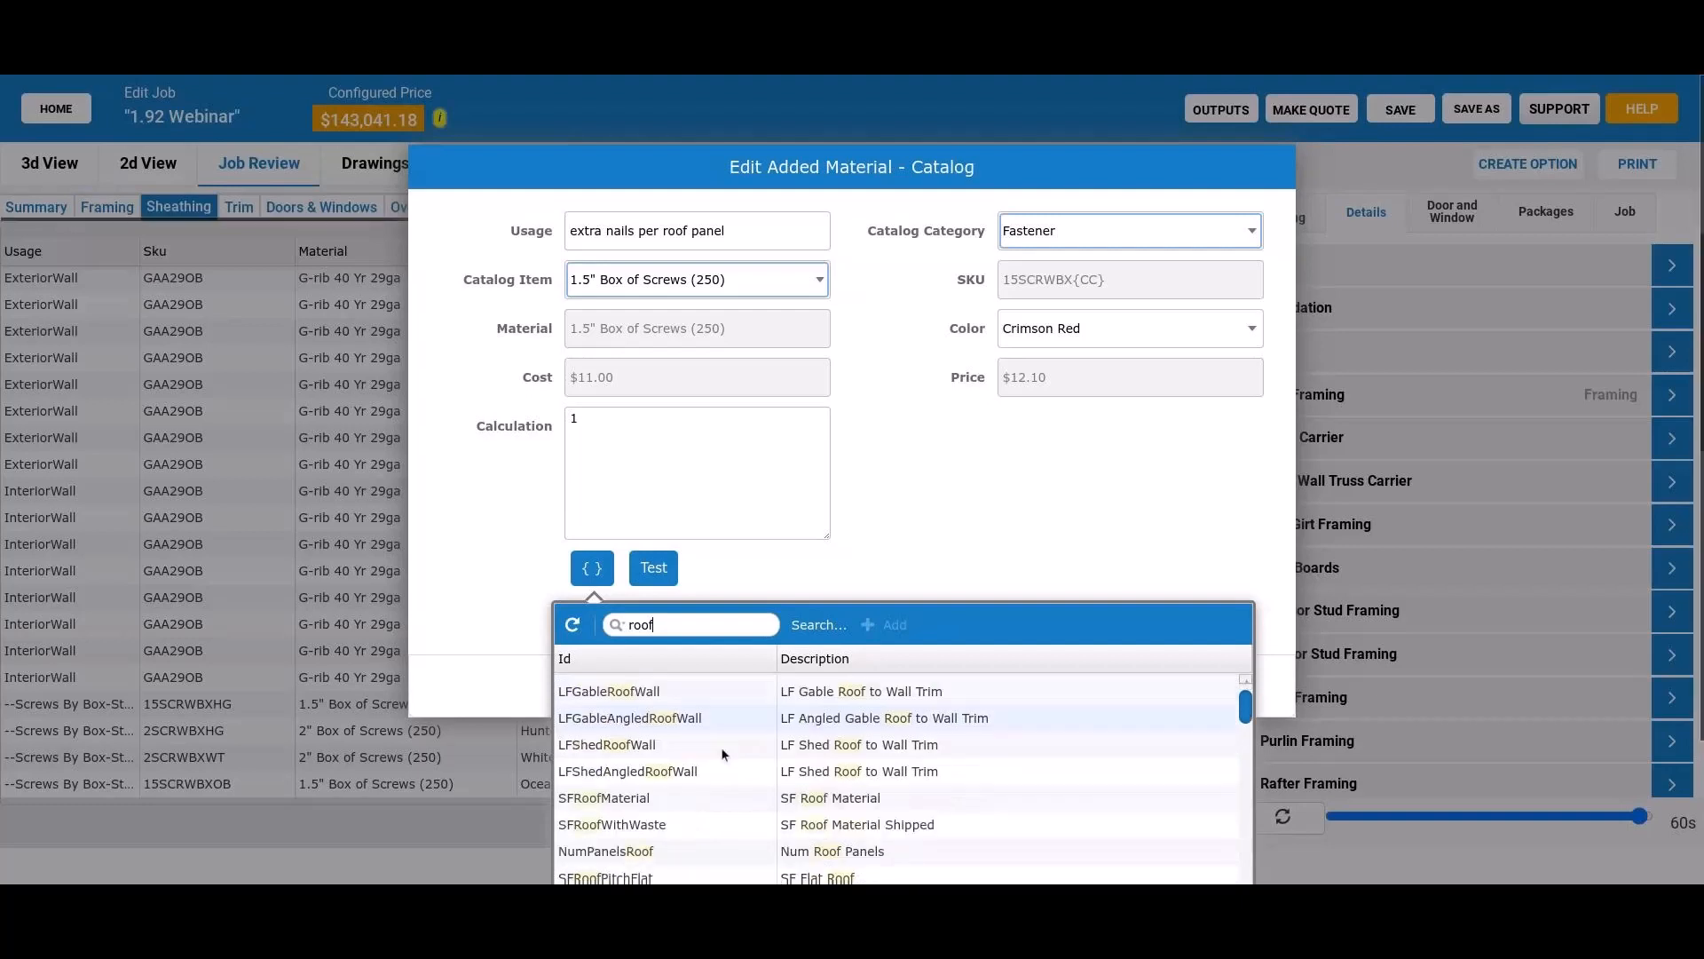
pyautogui.scroll(-3, 722, 753)
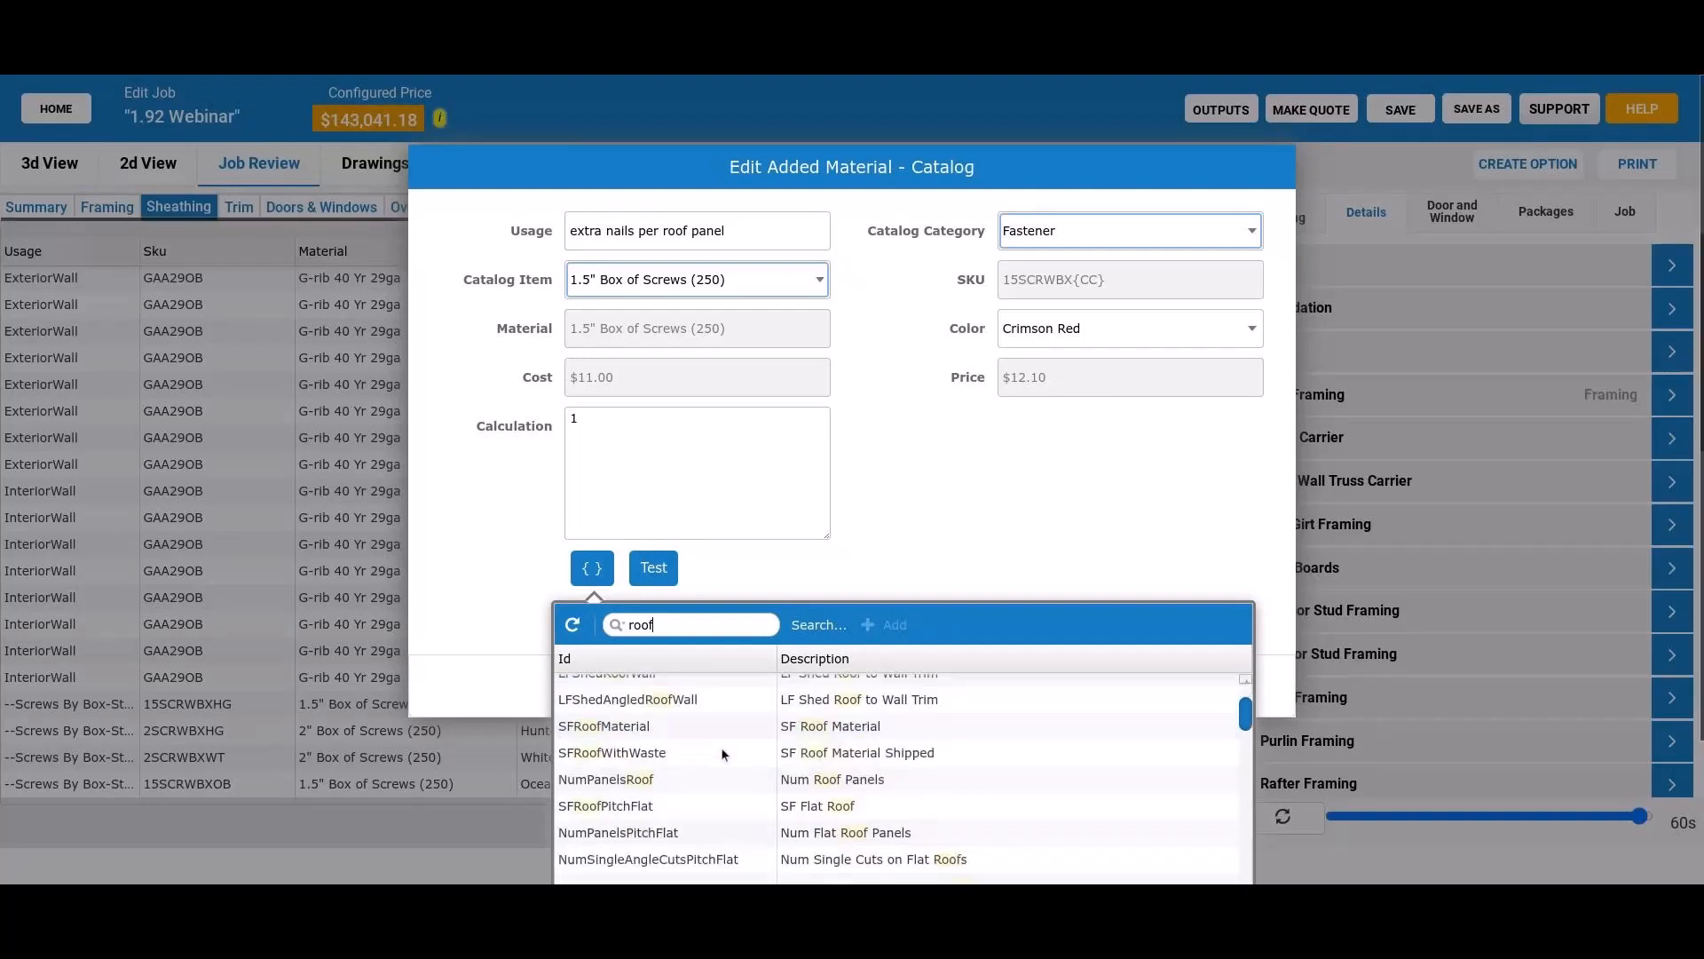
pyautogui.scroll(-1, 722, 753)
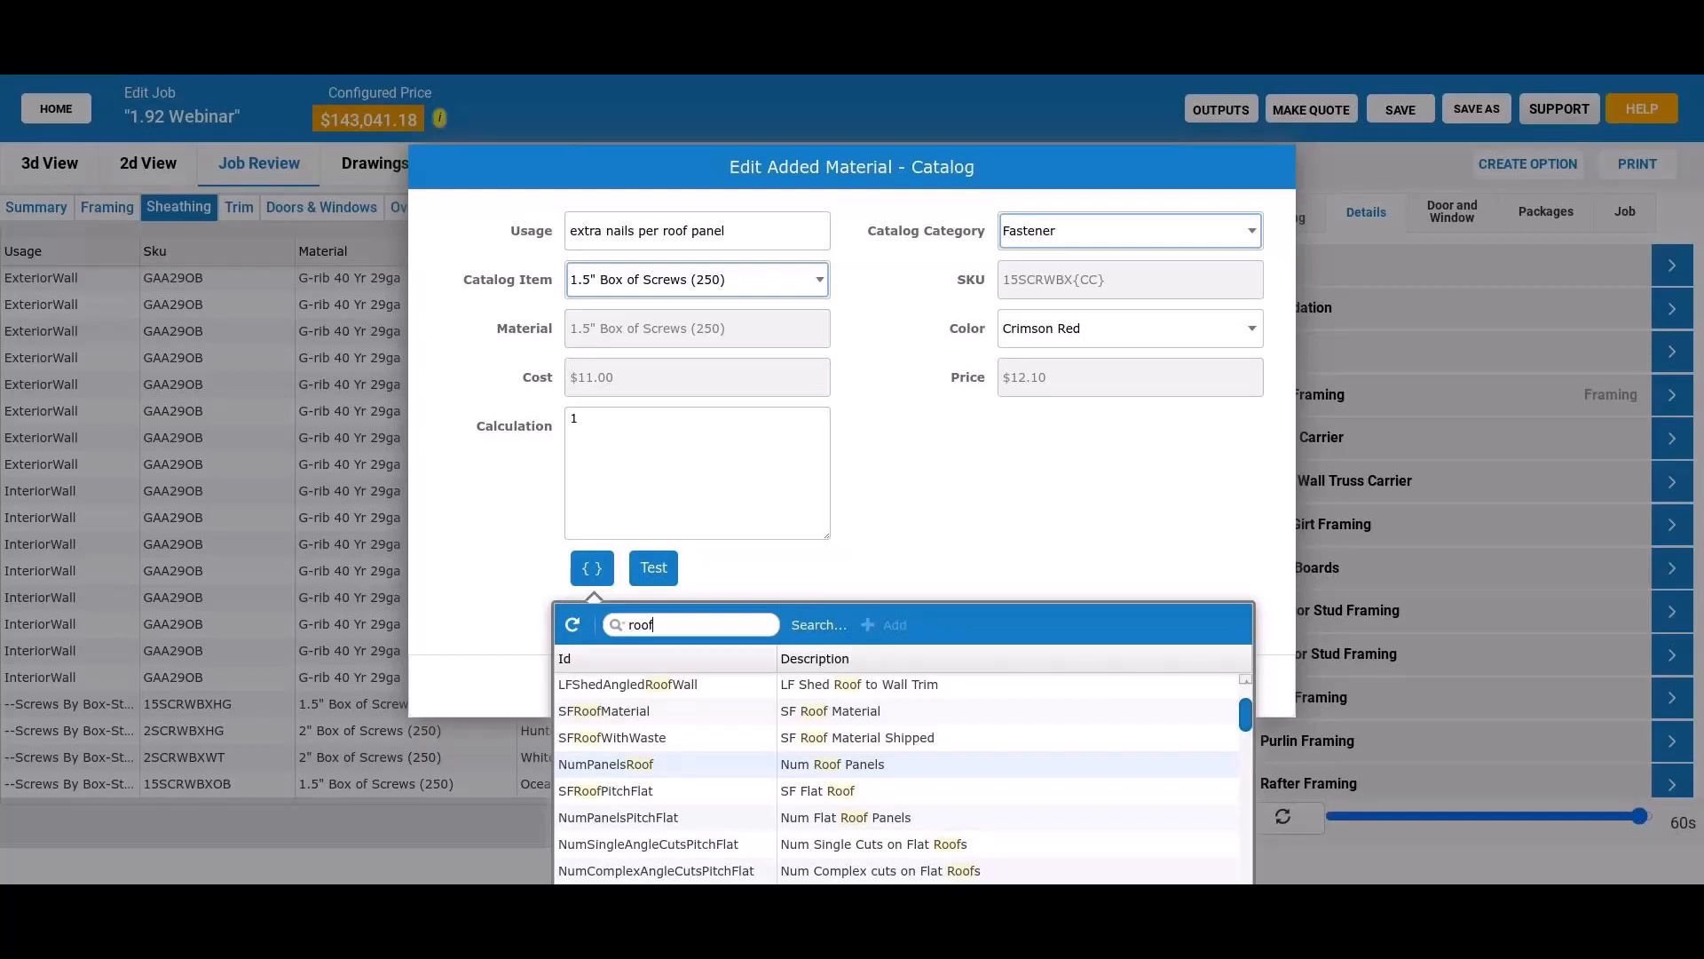
pyautogui.scroll(-1, 928, 743)
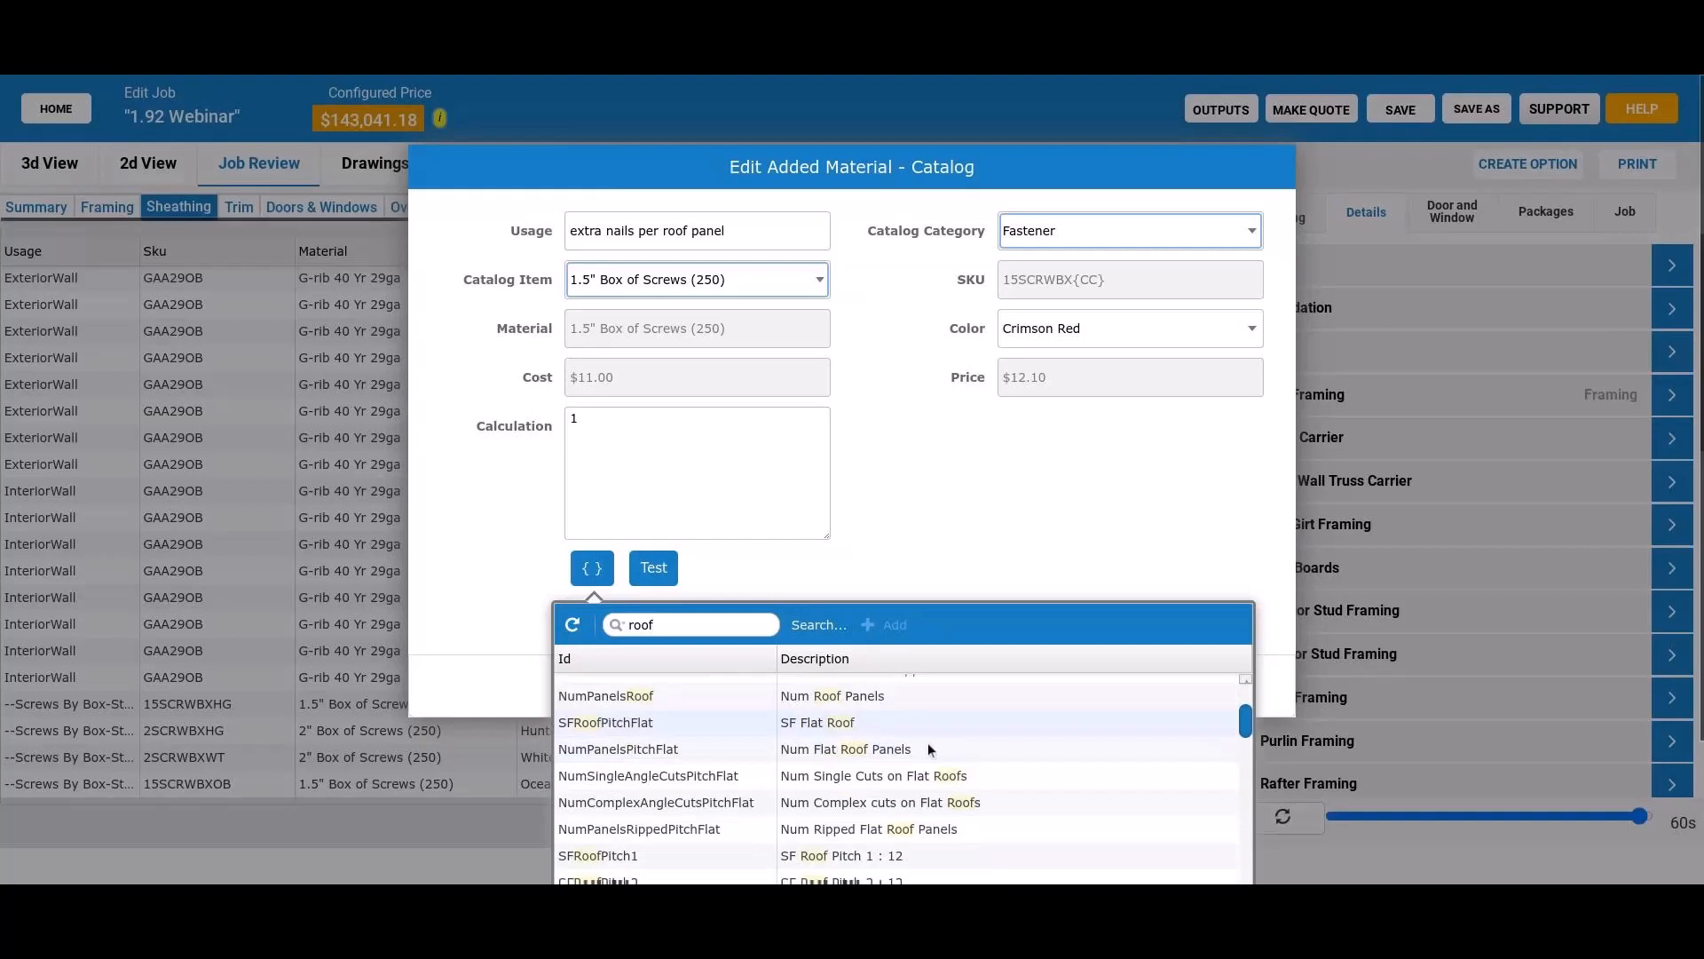
pyautogui.scroll(-1, 928, 749)
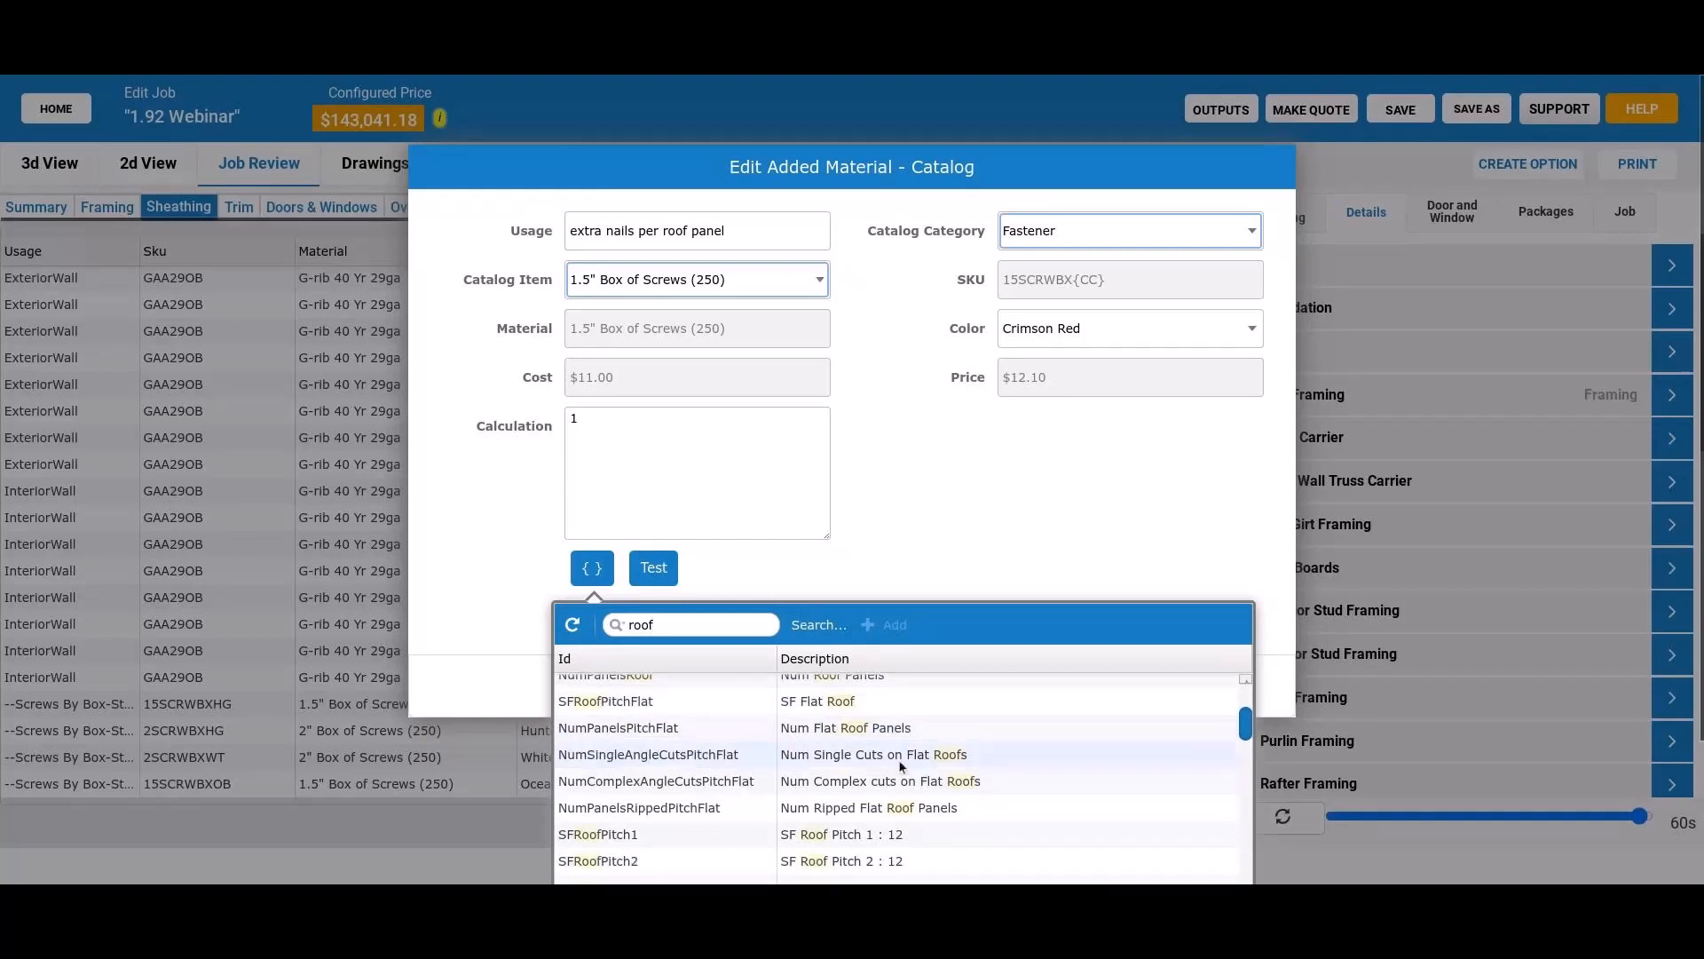
pyautogui.scroll(-3, 898, 759)
pyautogui.scroll(-2, 869, 774)
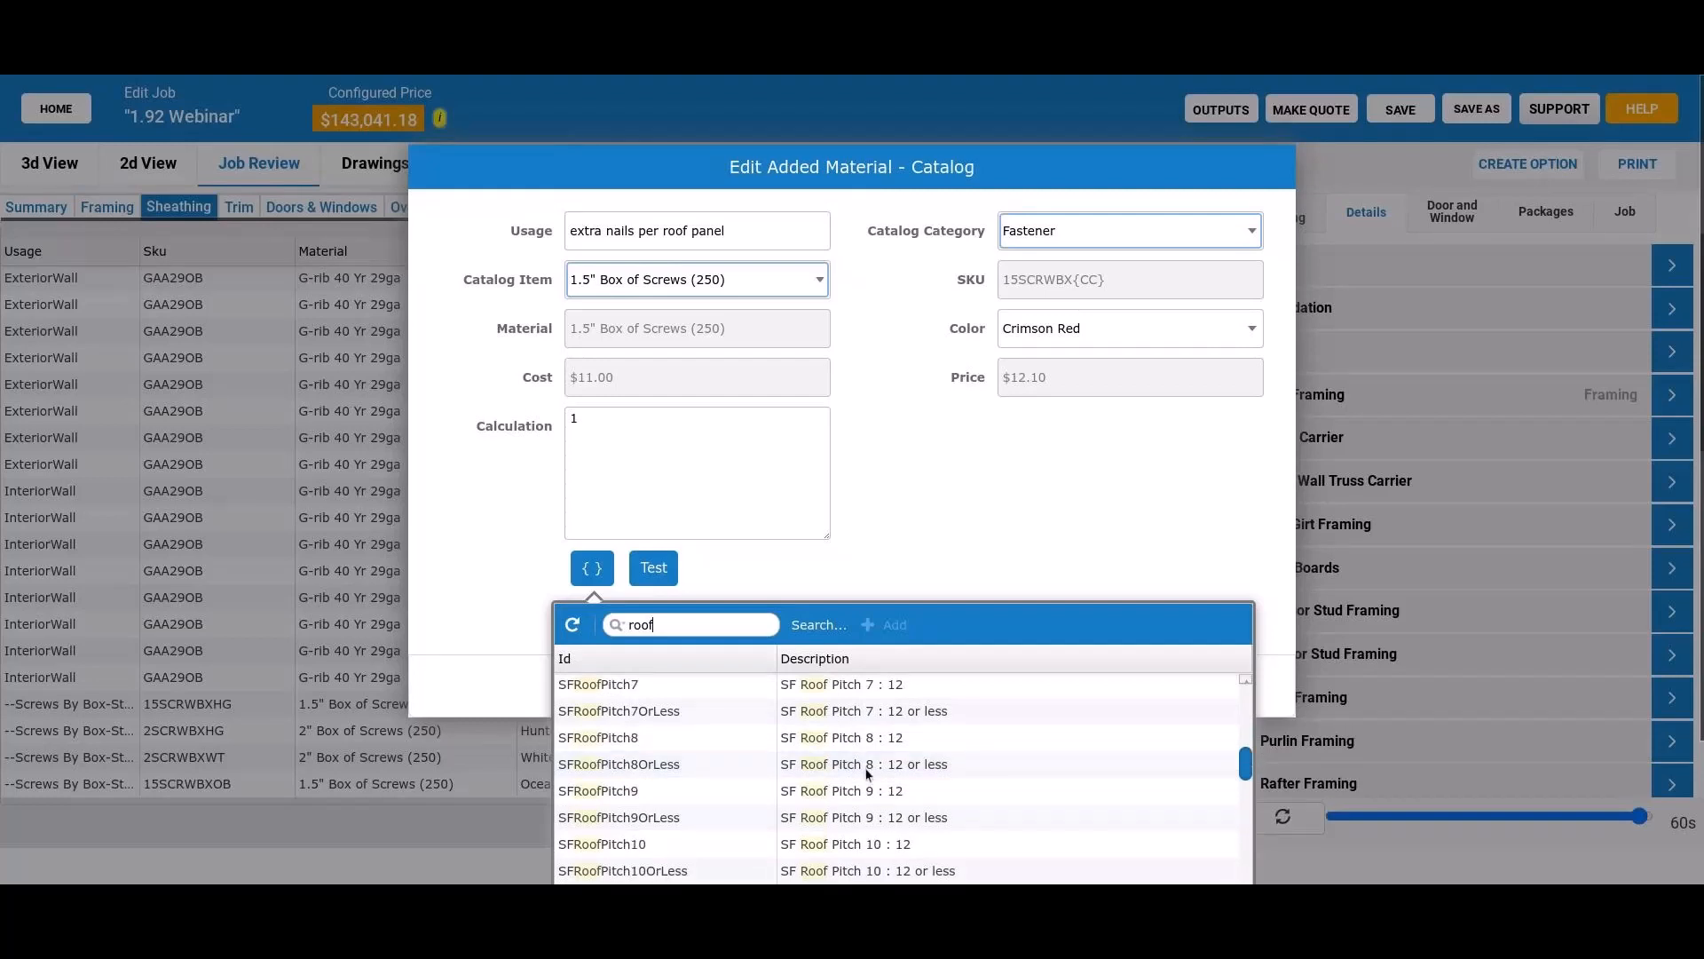
pyautogui.scroll(5, 872, 775)
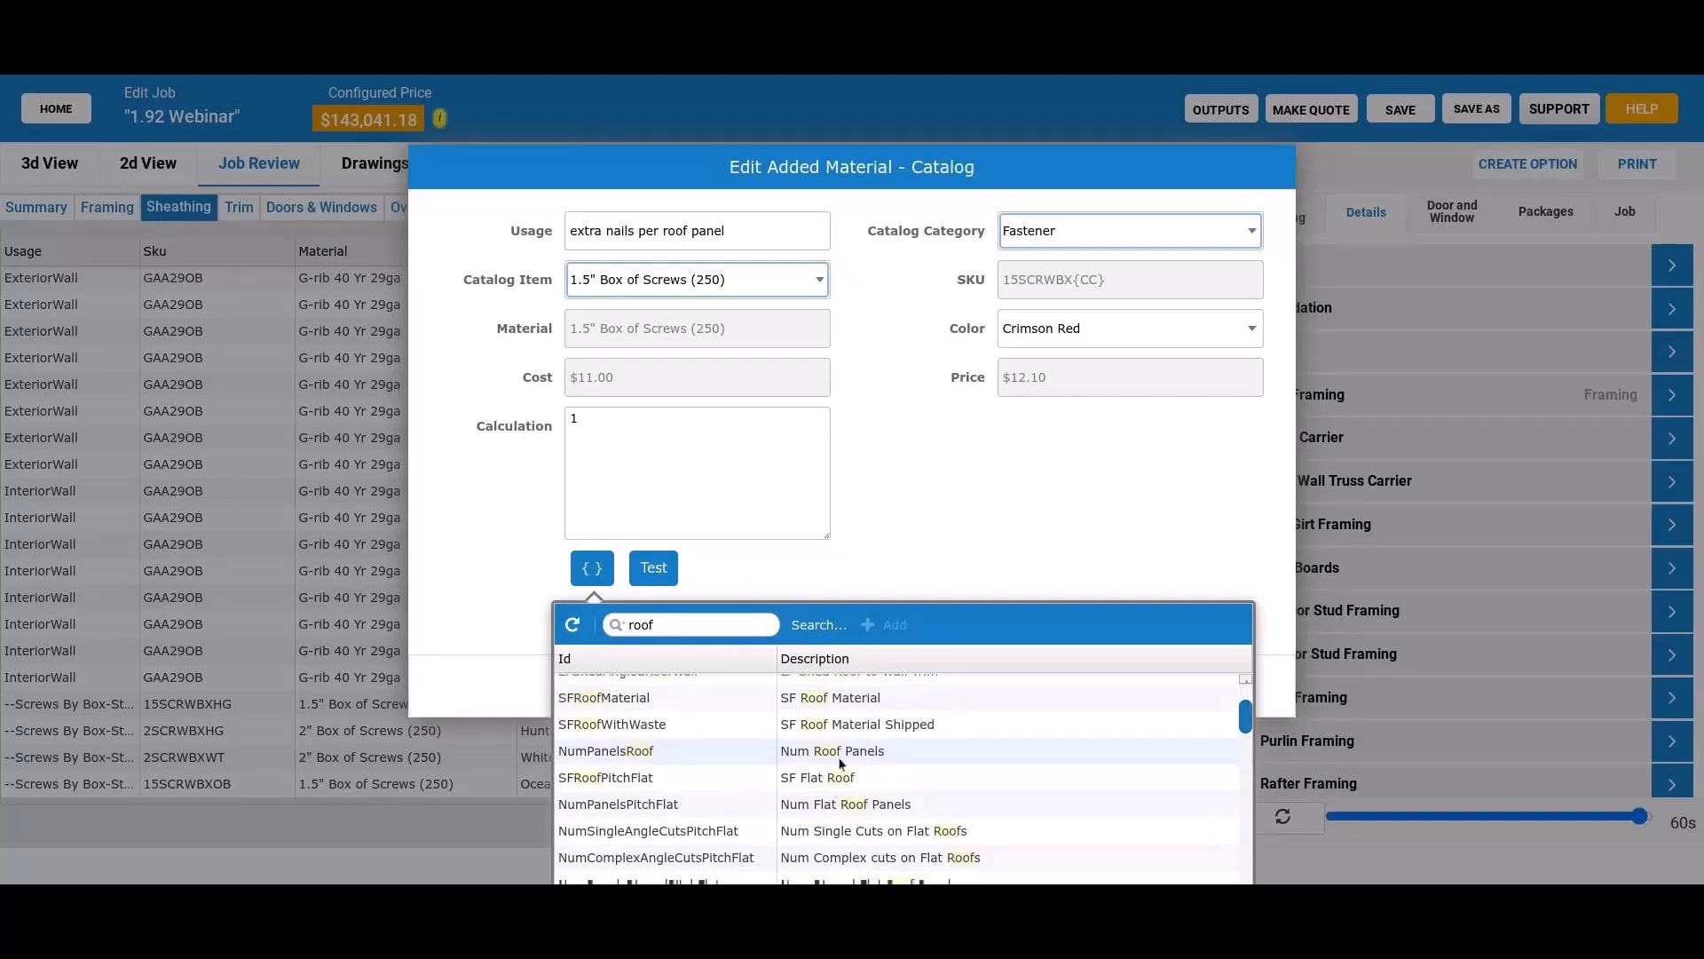
pyautogui.click(839, 763)
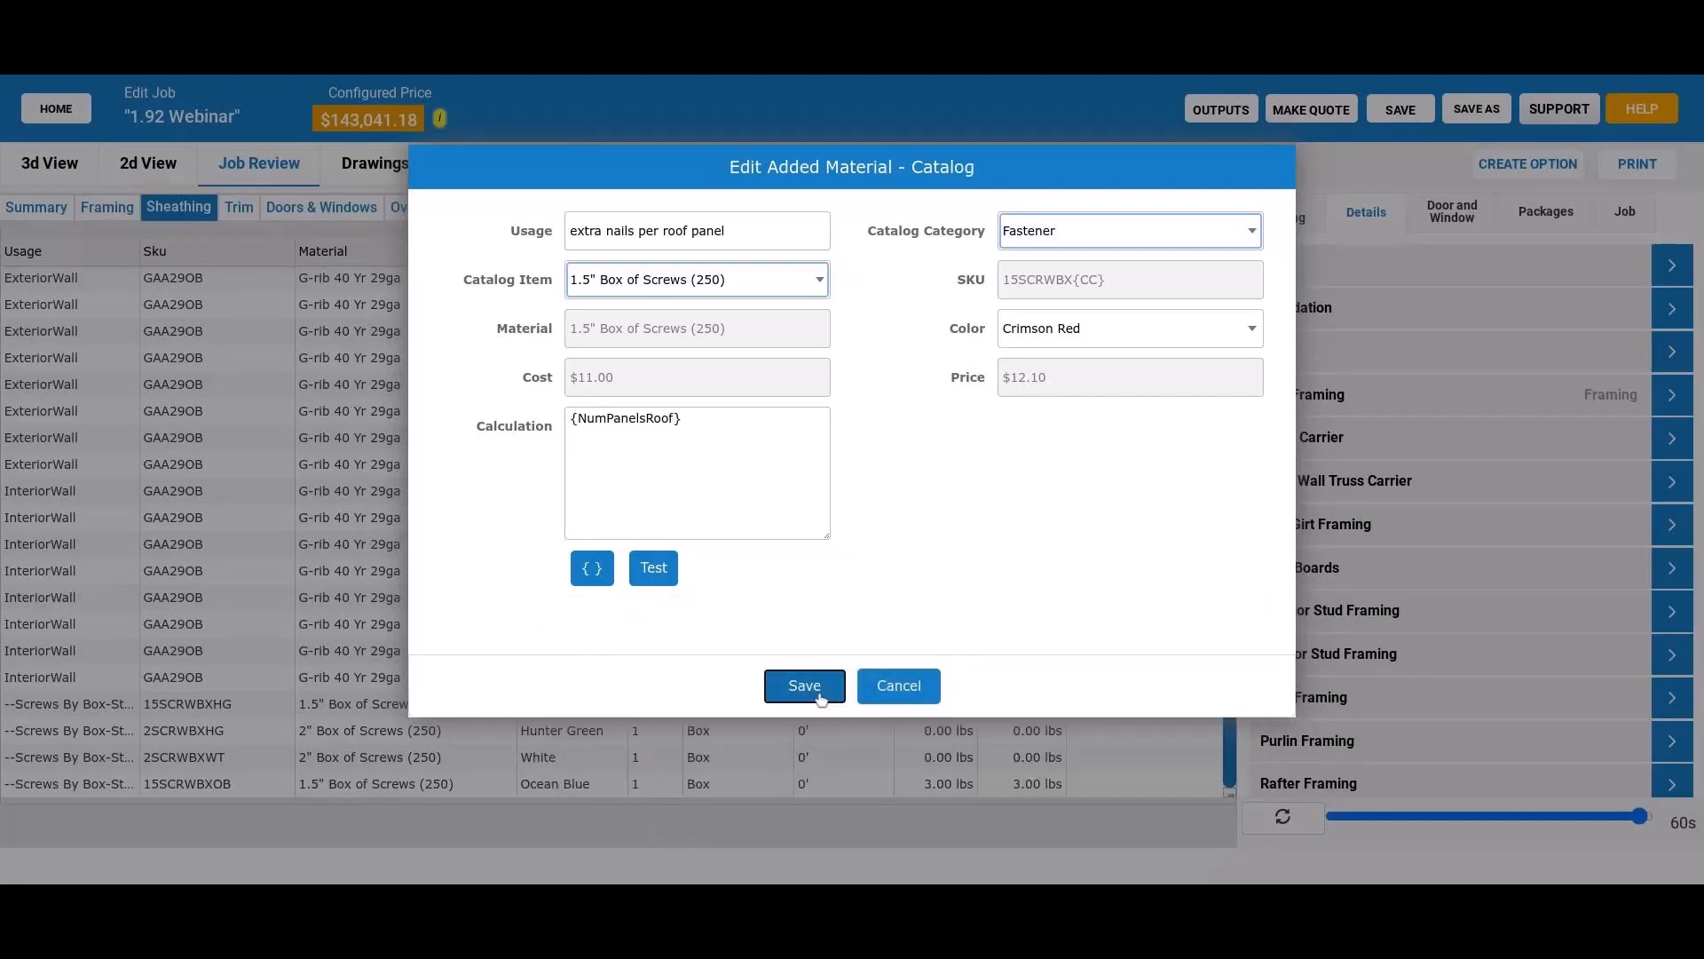
pyautogui.click(804, 685)
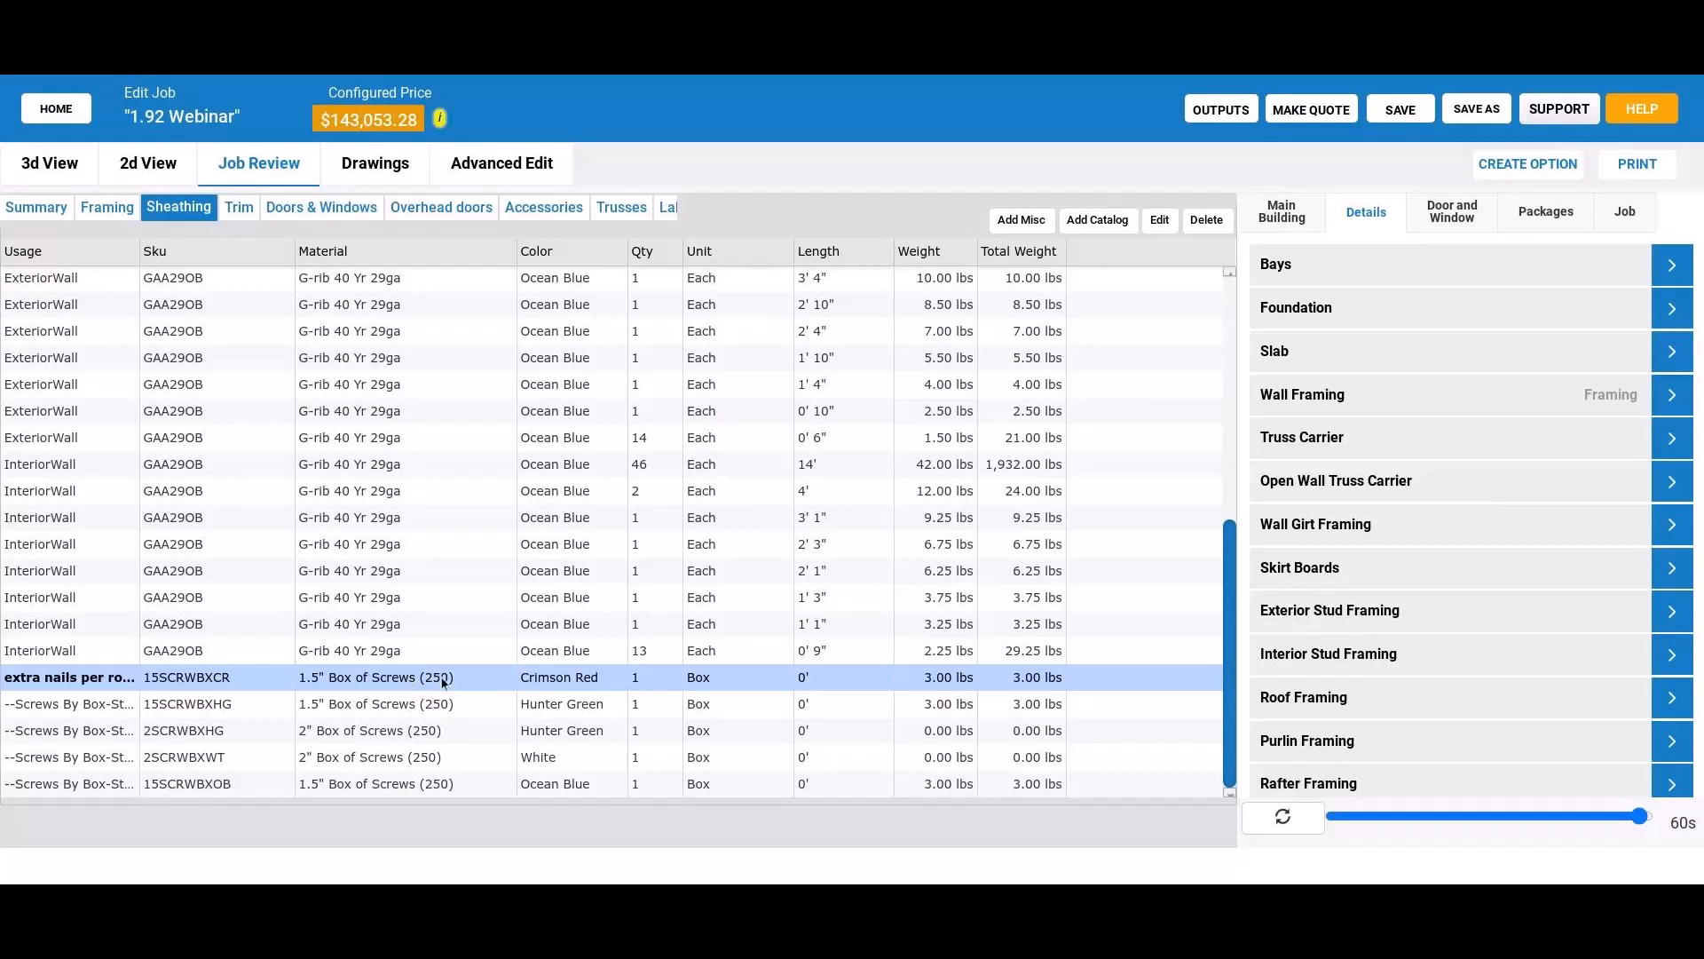
# Step: Review the Sheathing material list up to its first rows and save the job
pyautogui.scroll(1, 618, 712)
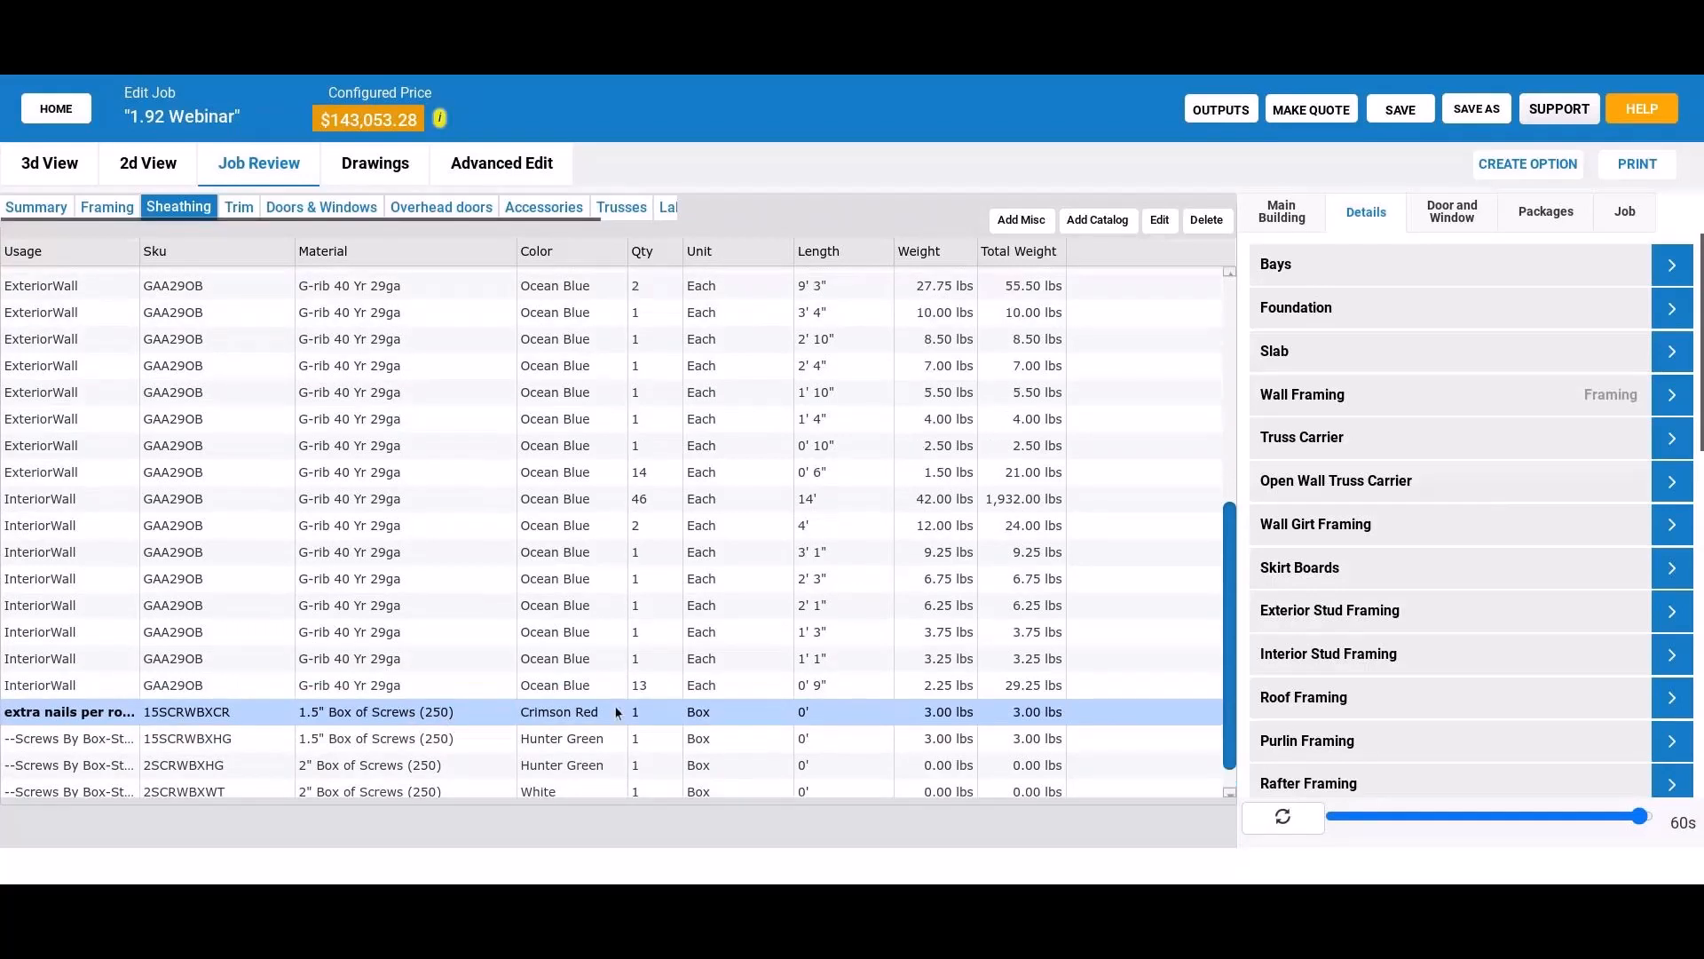
pyautogui.scroll(10, 618, 712)
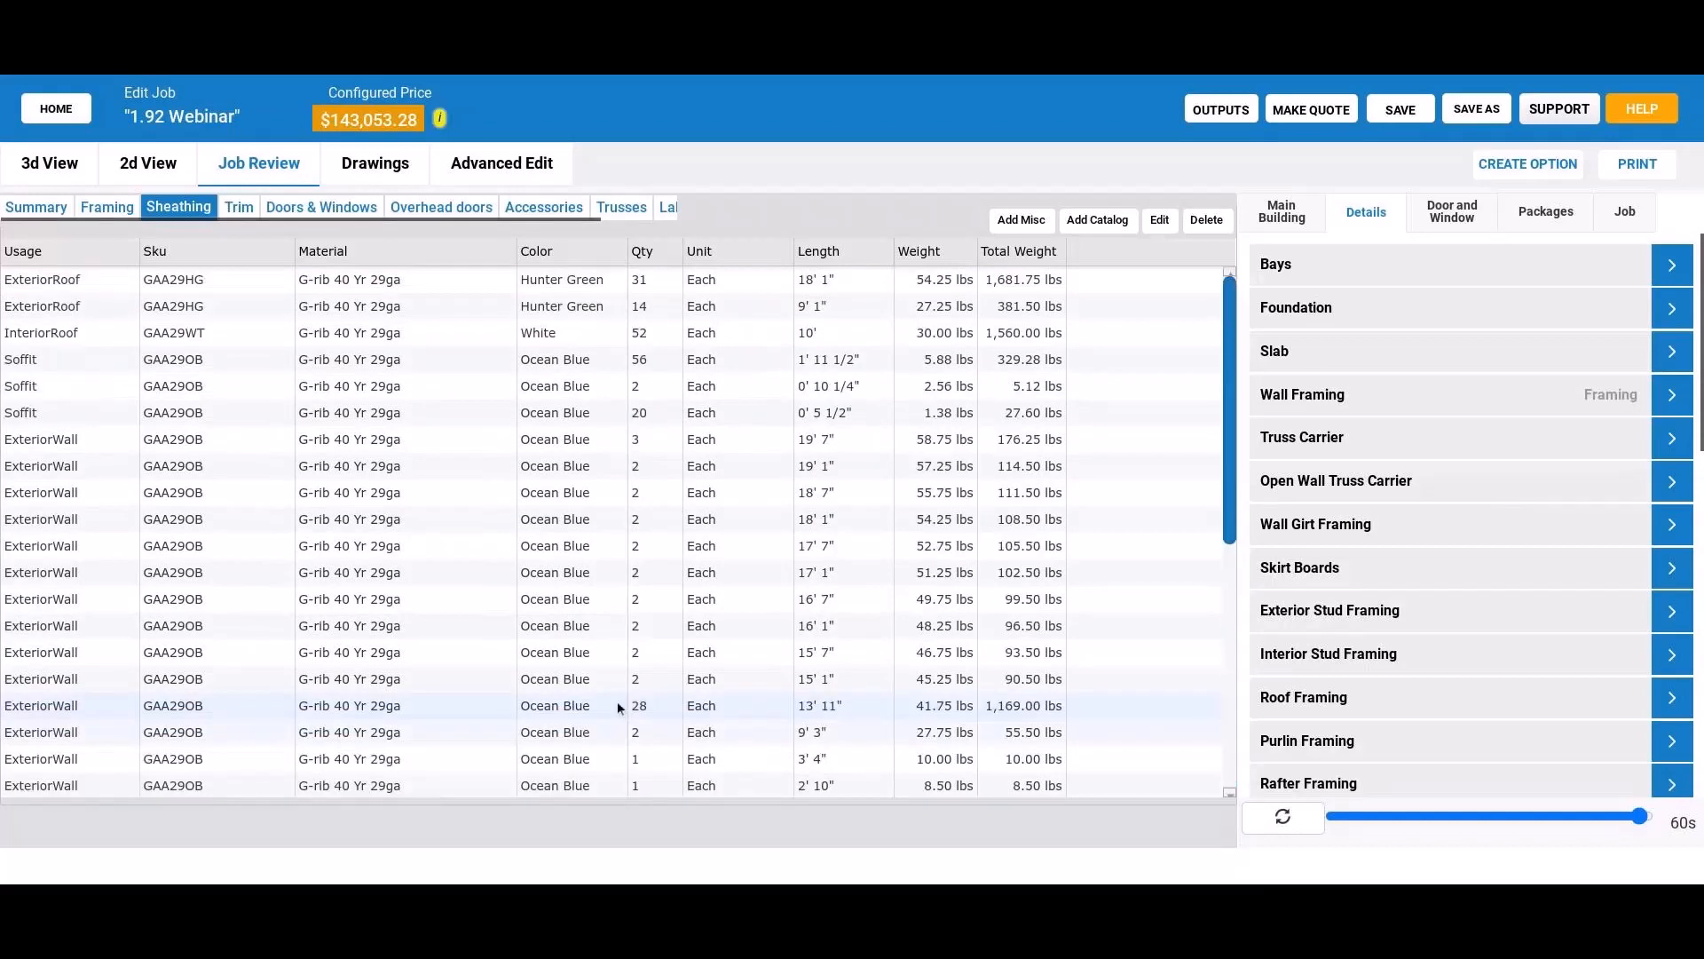
pyautogui.click(1417, 114)
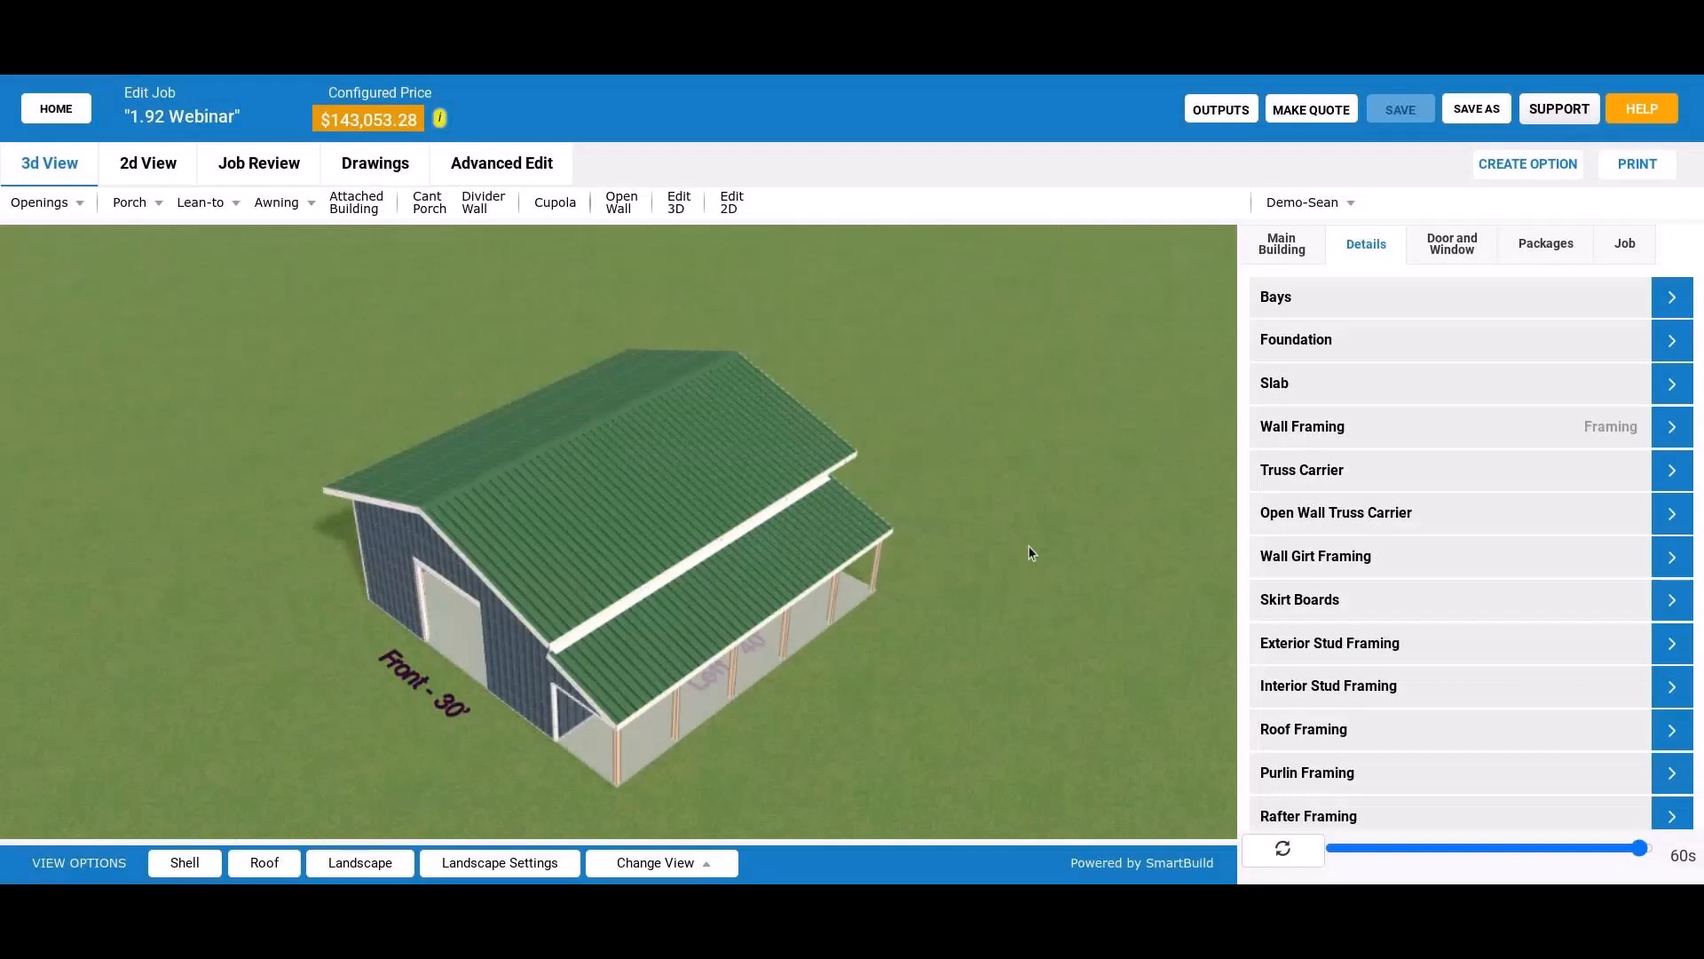
# Step: View the building's front in 3D, mark Job Bid ALL among the downloadable outputs, and cancel the download
pyautogui.moveTo(1030, 552); pyautogui.dragTo(543, 623)
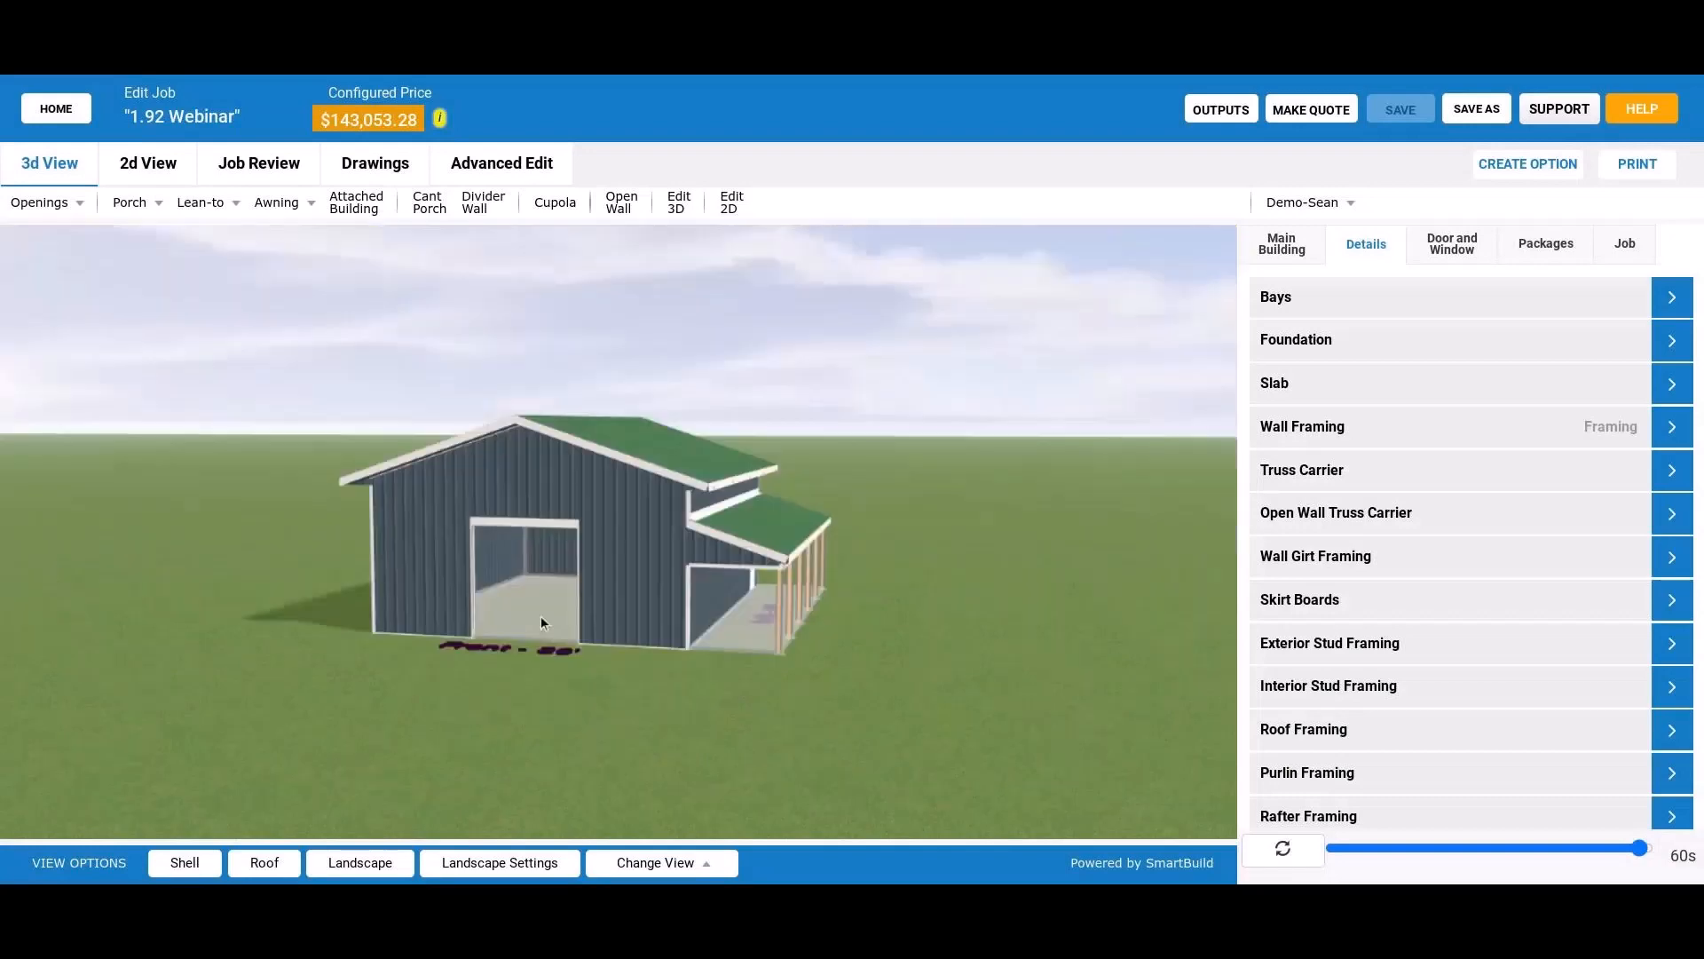
pyautogui.click(1245, 110)
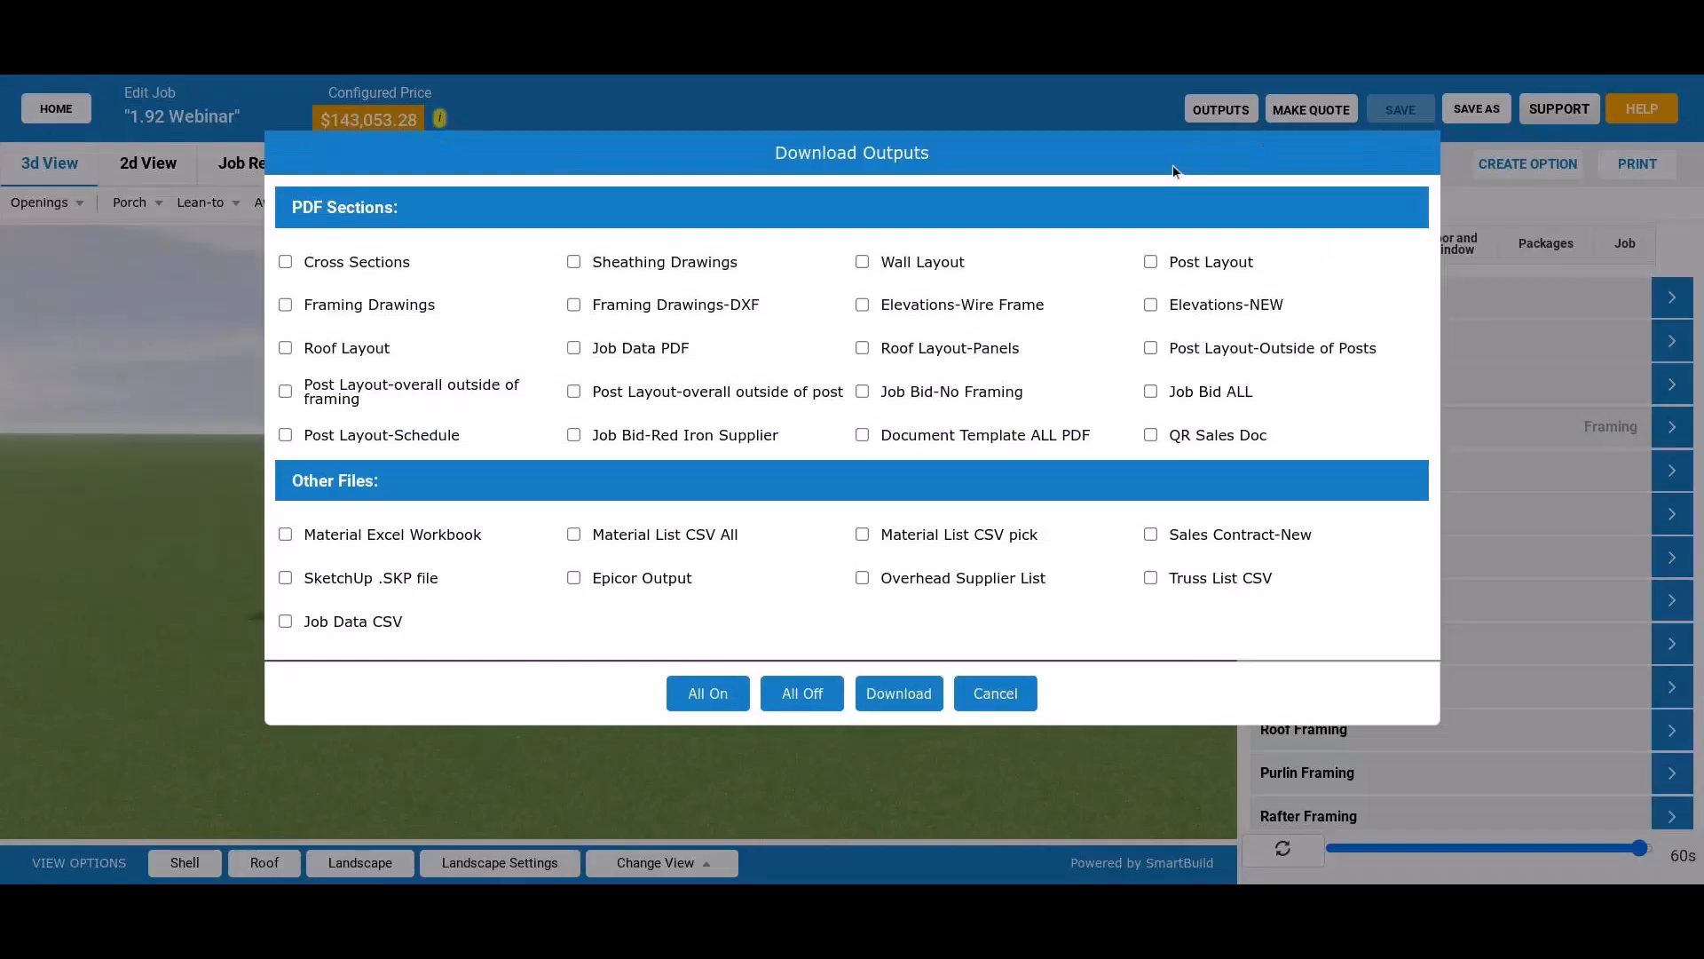
pyautogui.moveTo(1174, 171); pyautogui.dragTo(1468, 80)
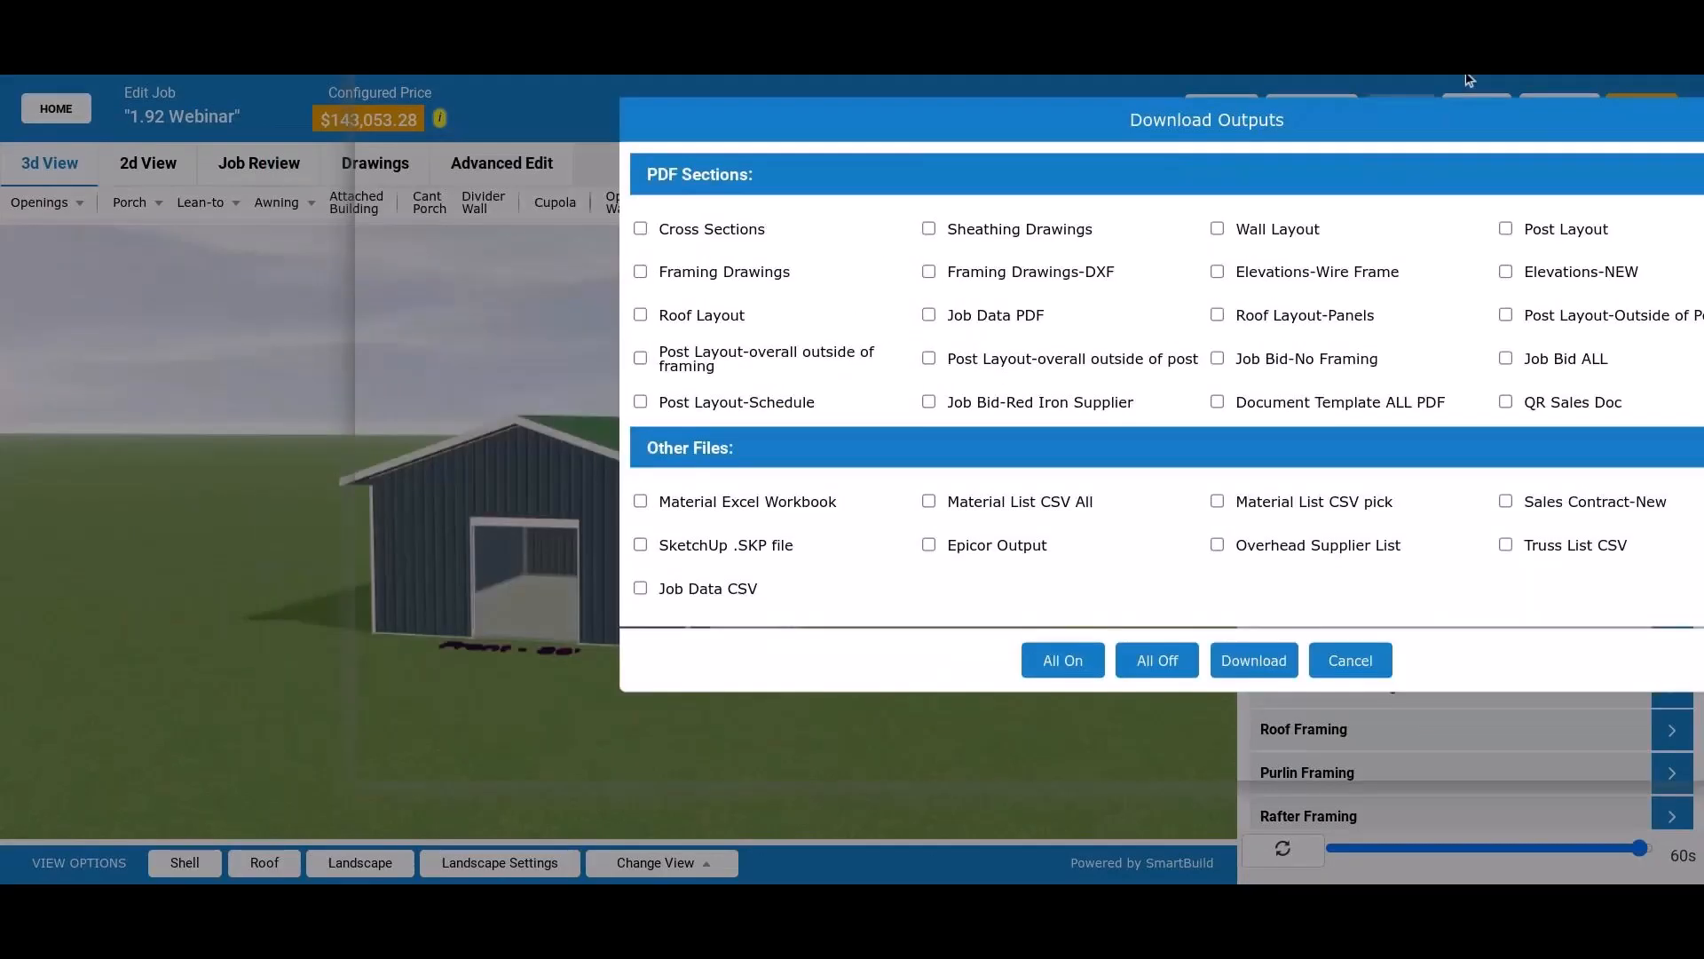
pyautogui.moveTo(1467, 75); pyautogui.dragTo(1464, 76)
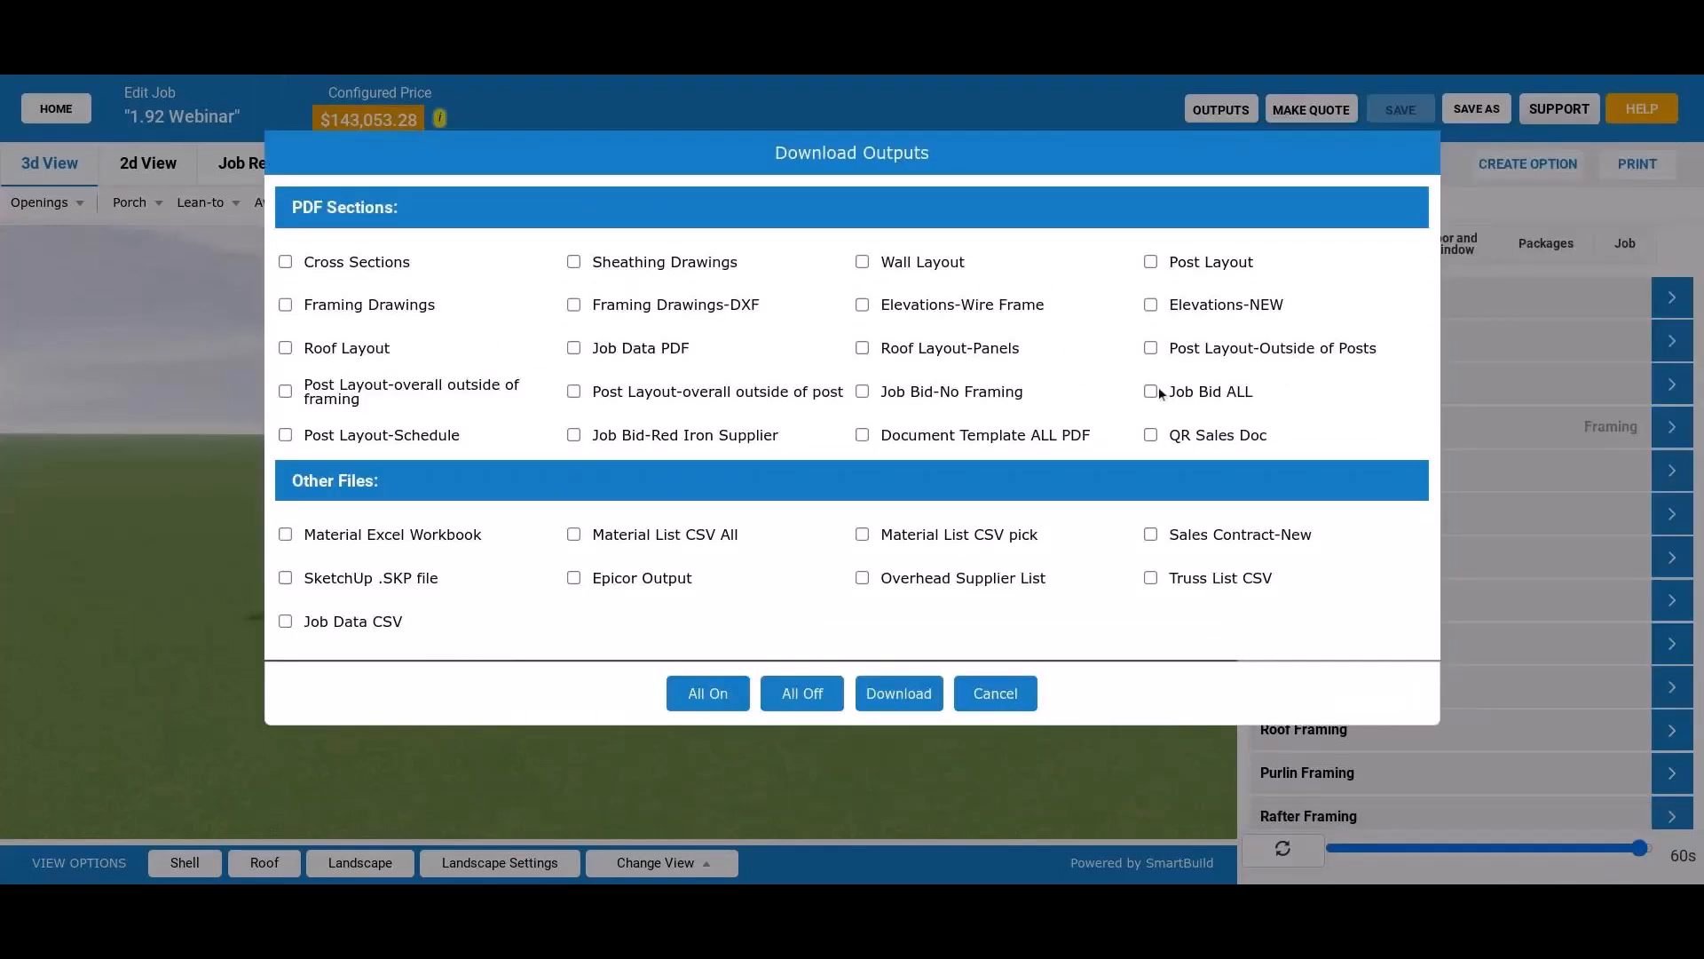
pyautogui.click(1158, 392)
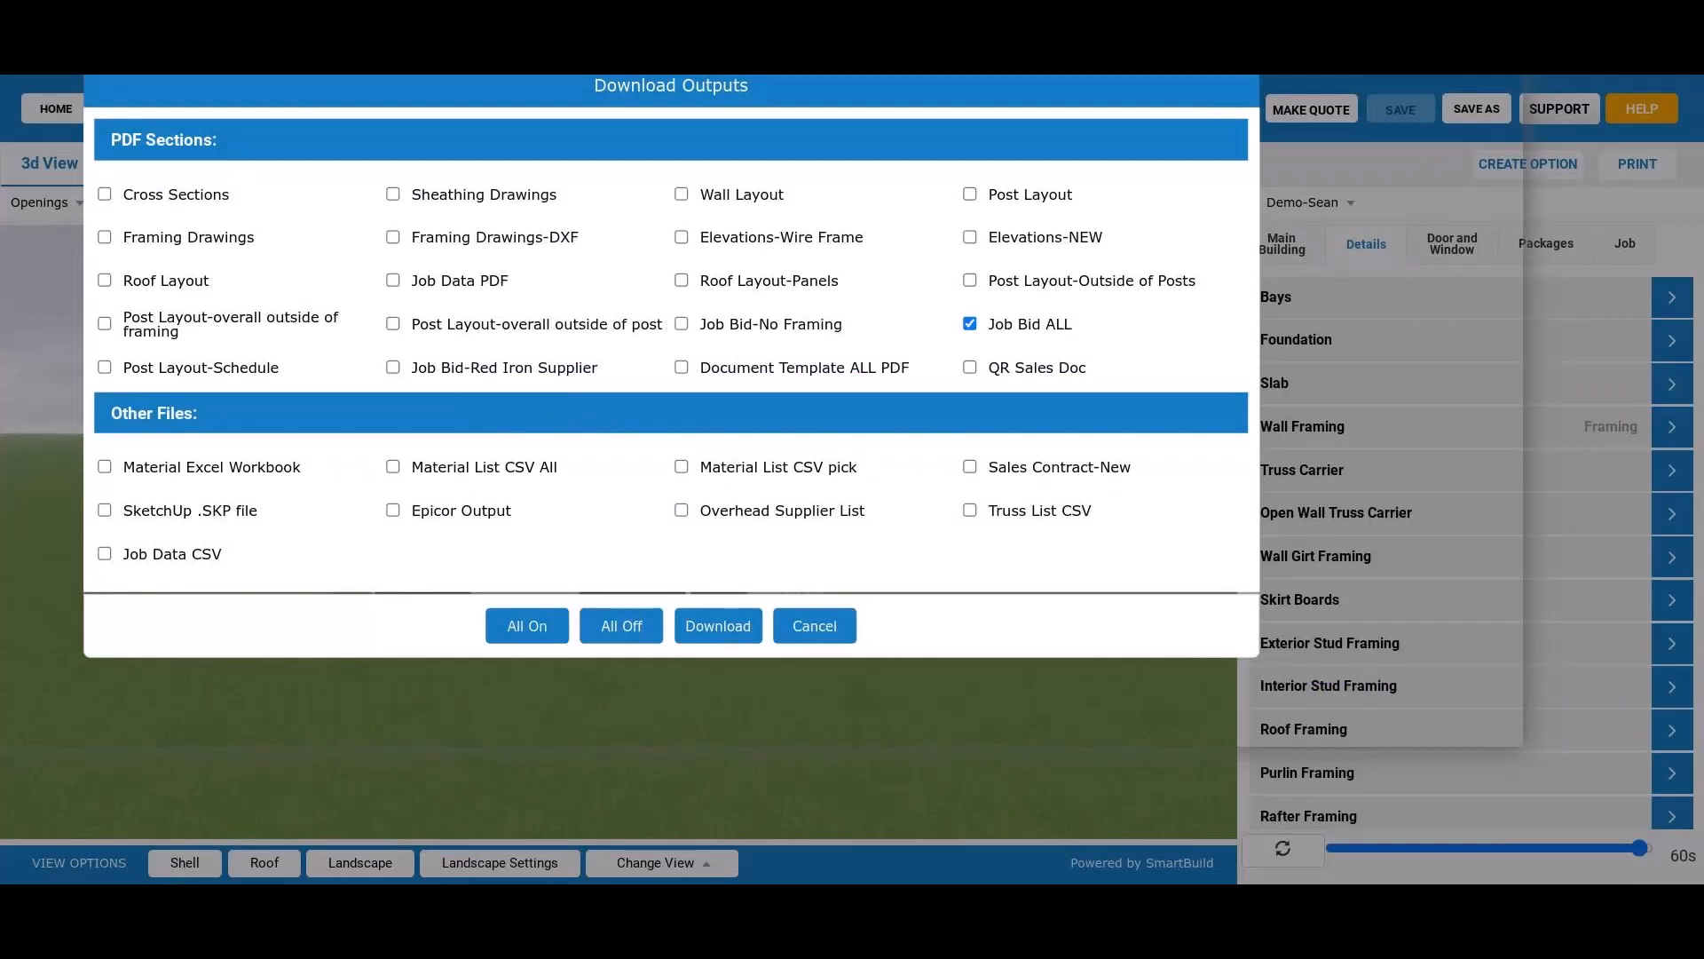
pyautogui.click(815, 627)
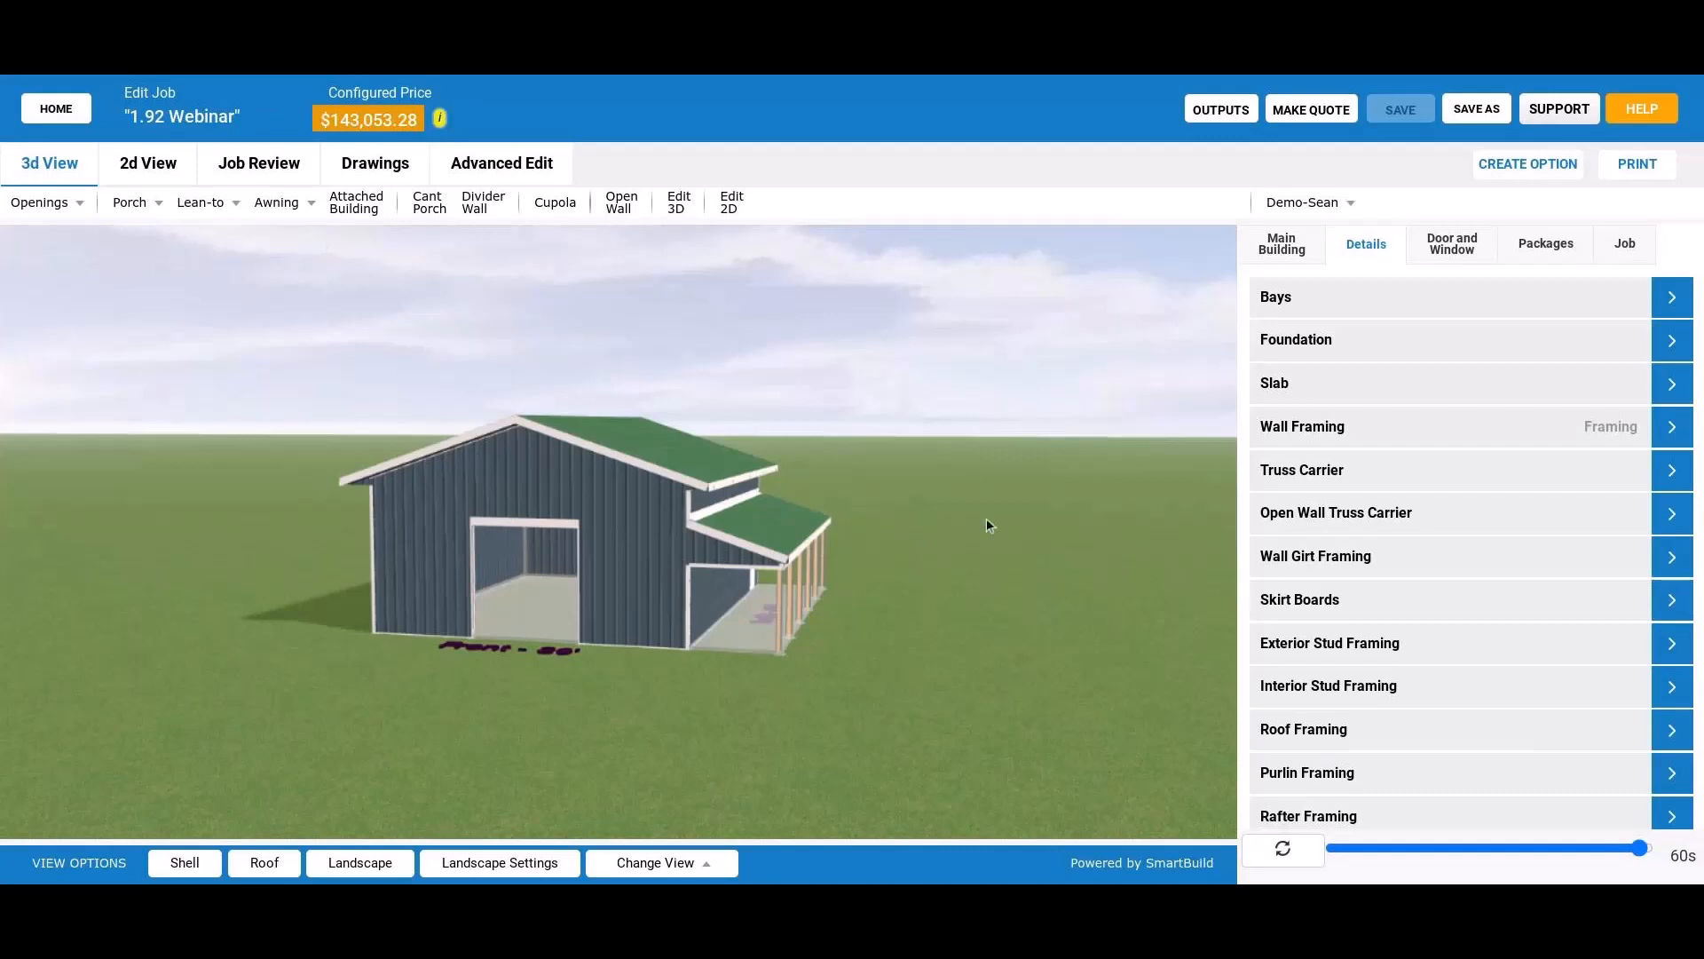
# Step: Download the Job Data CSV output for the job
pyautogui.click(1243, 109)
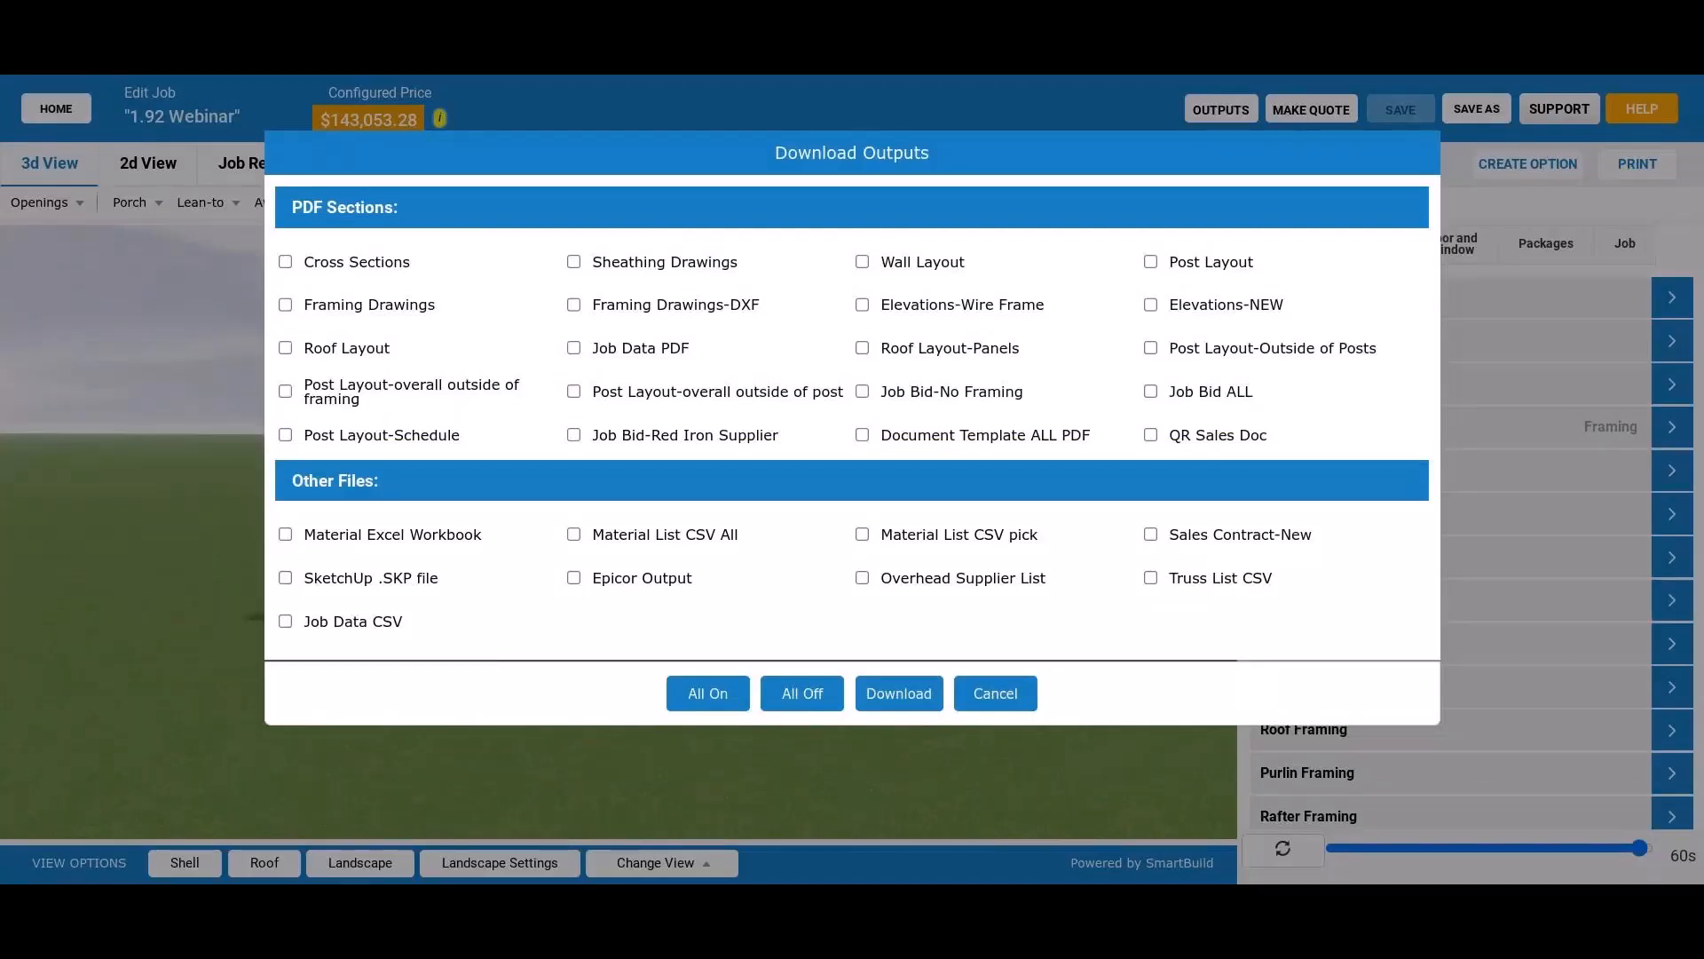
pyautogui.click(285, 623)
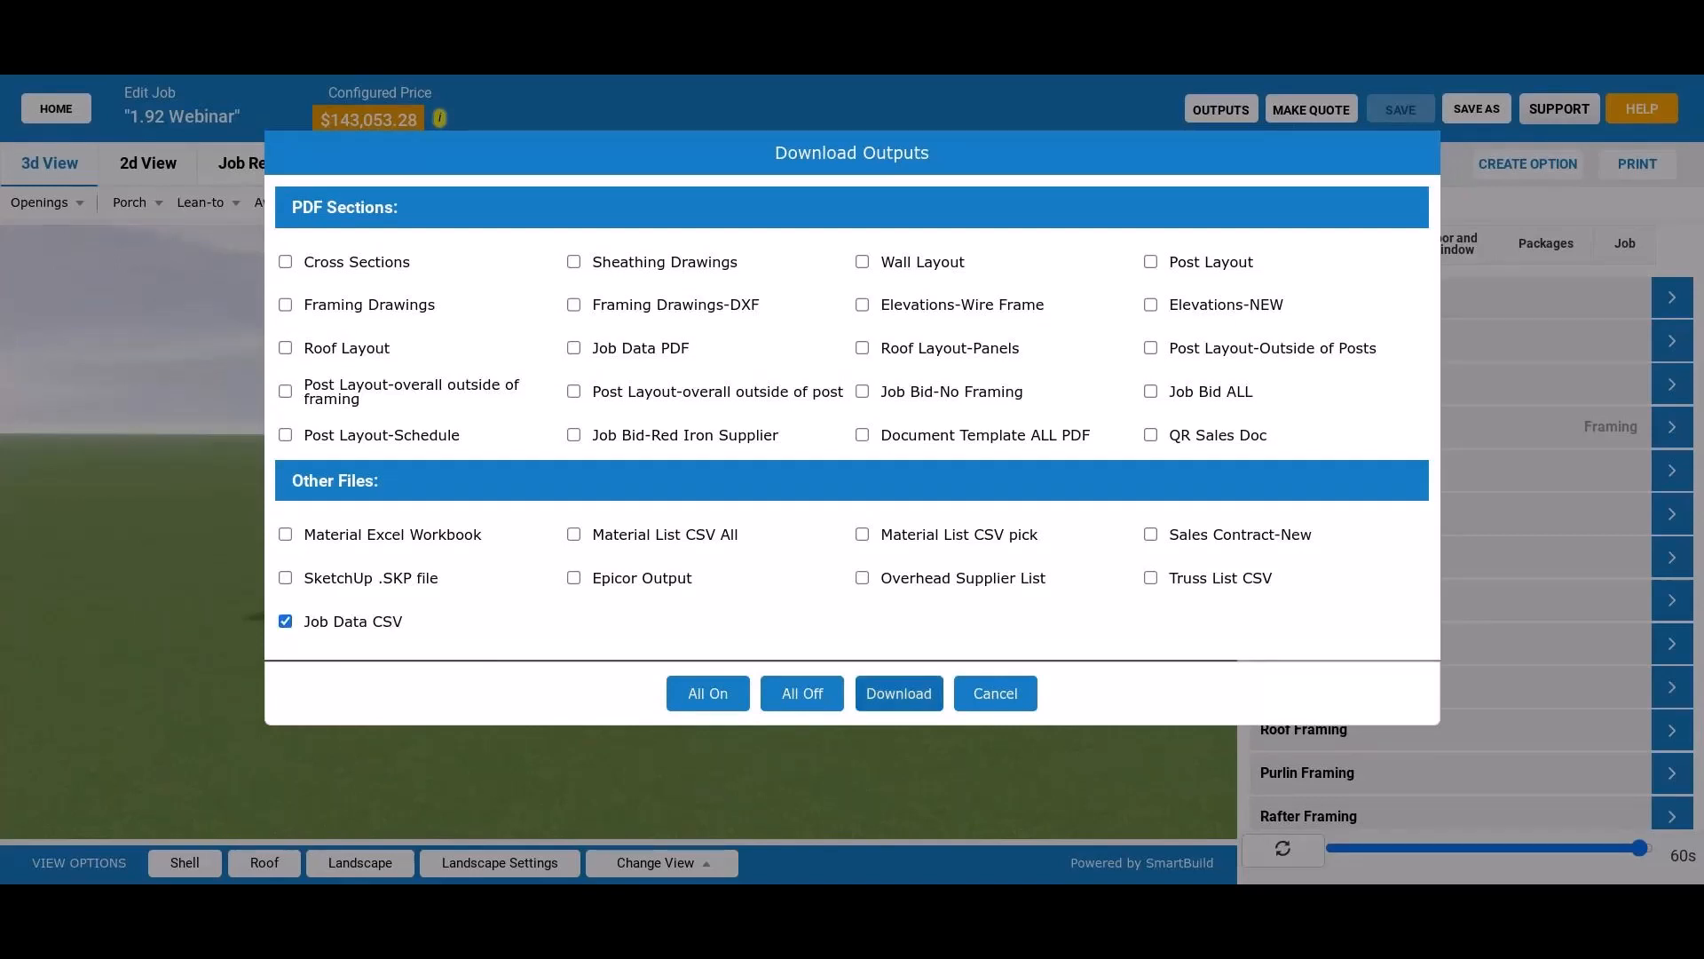
pyautogui.click(896, 701)
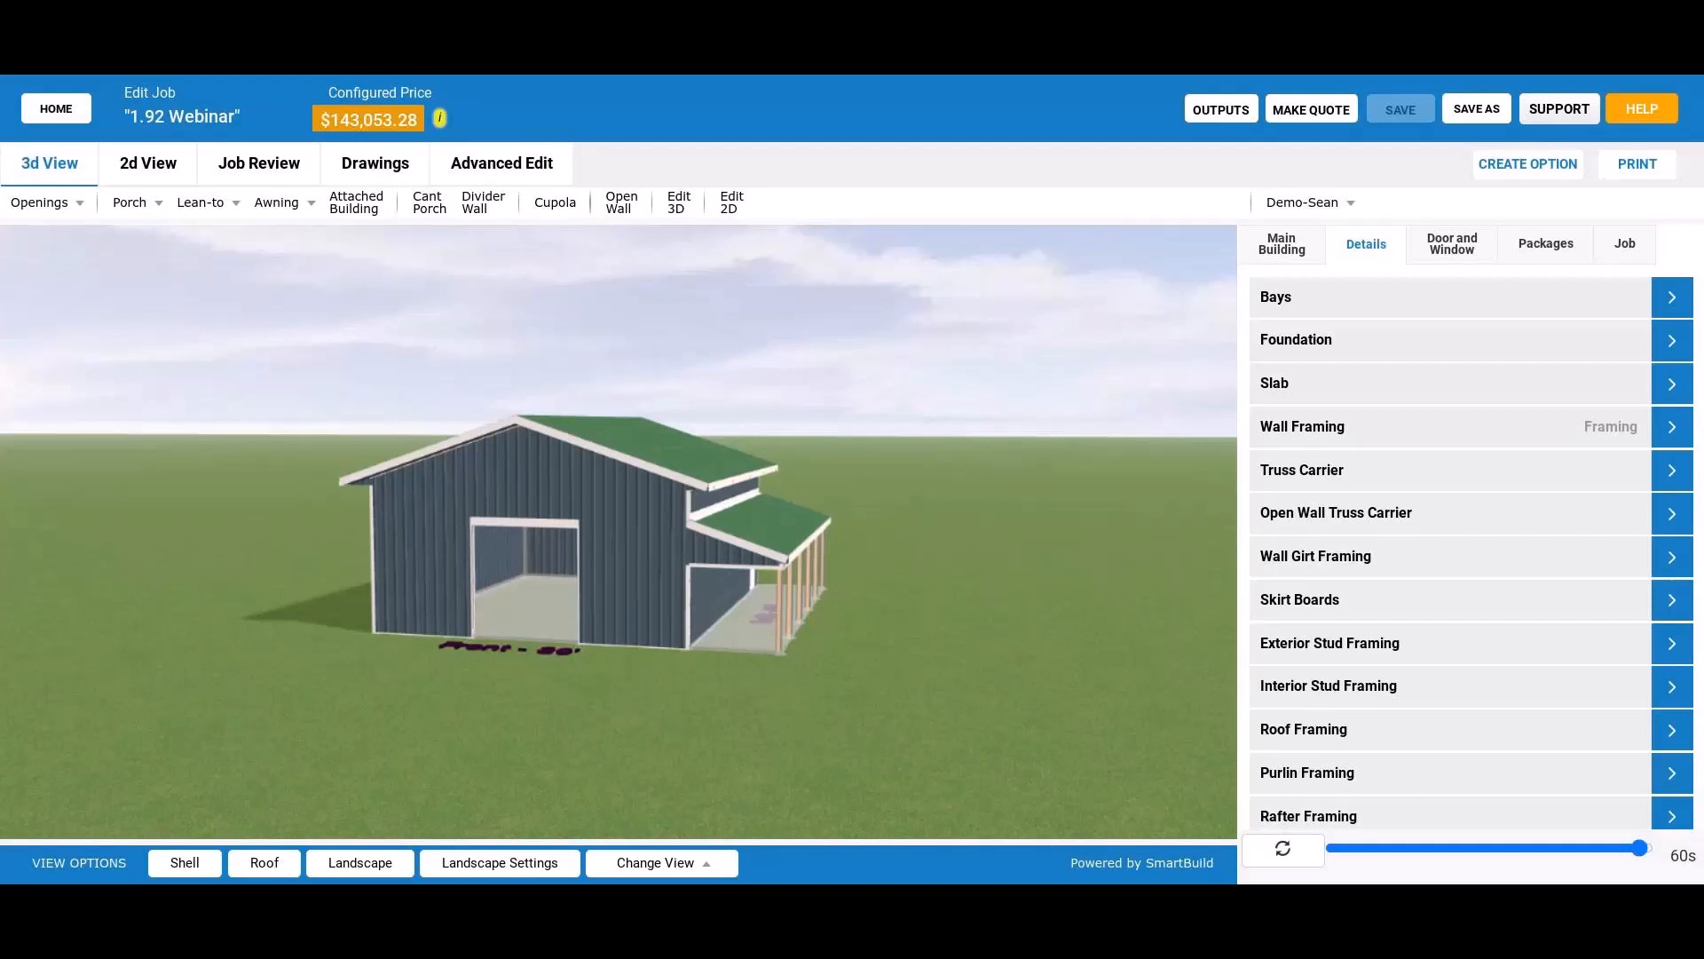
# Step: View the building from above its front left corner and download the Material Excel Workbook output
pyautogui.moveTo(767, 581); pyautogui.dragTo(728, 614)
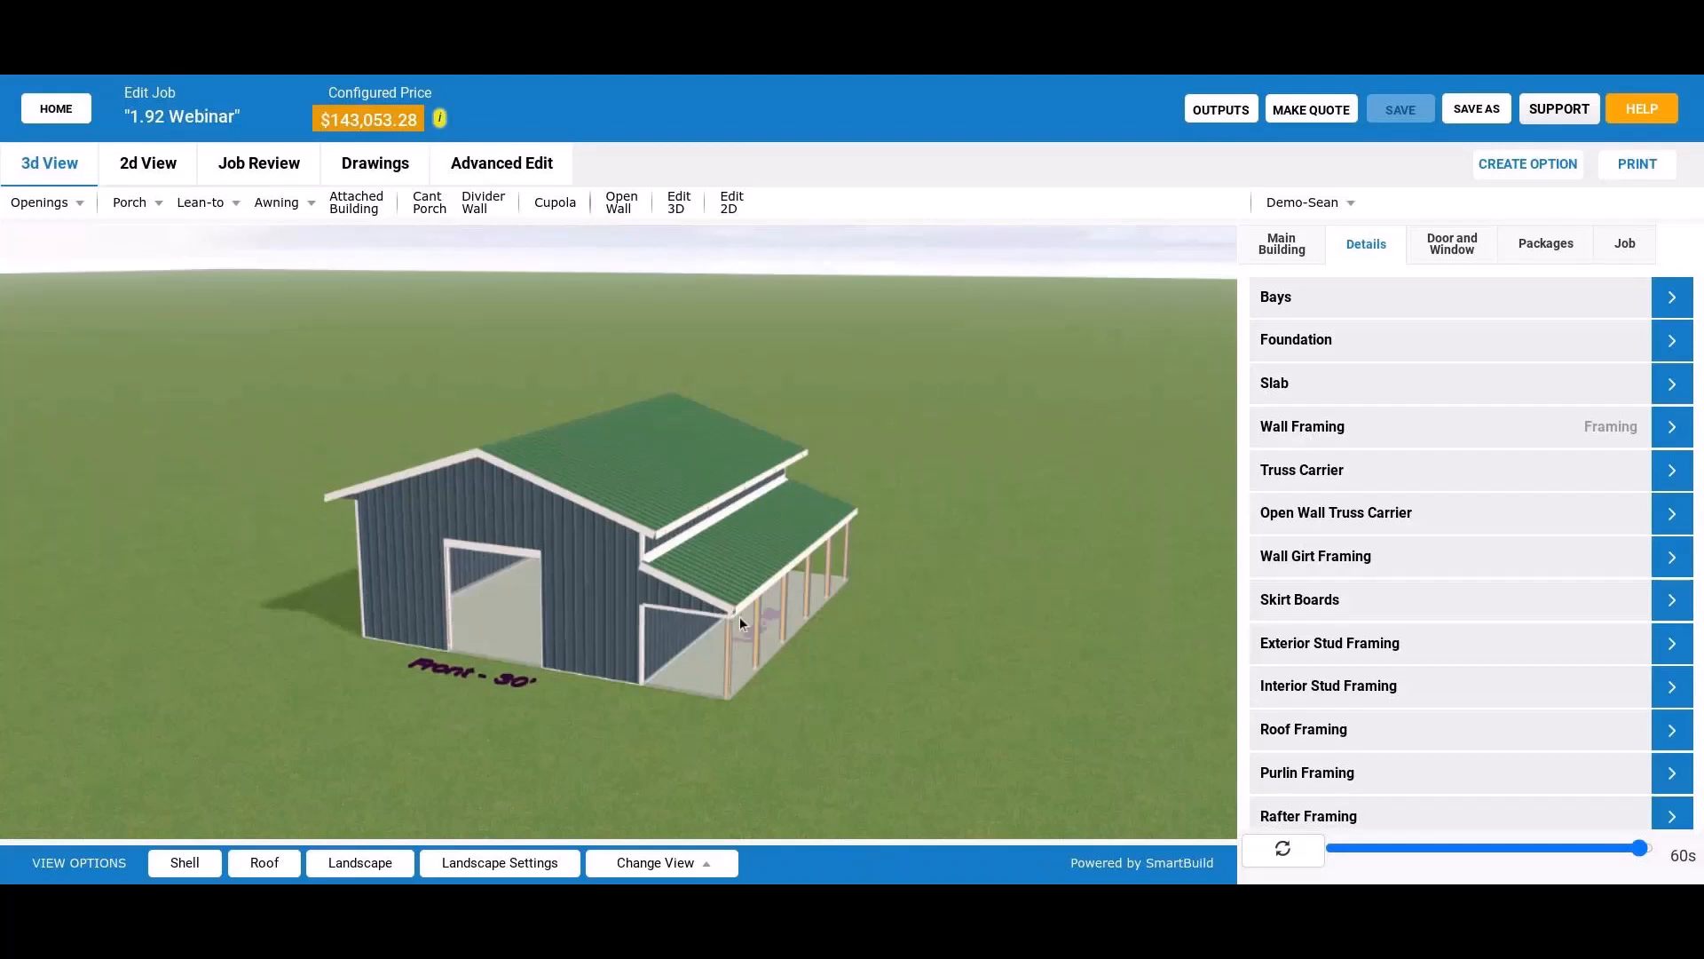
pyautogui.moveTo(739, 616); pyautogui.dragTo(689, 602)
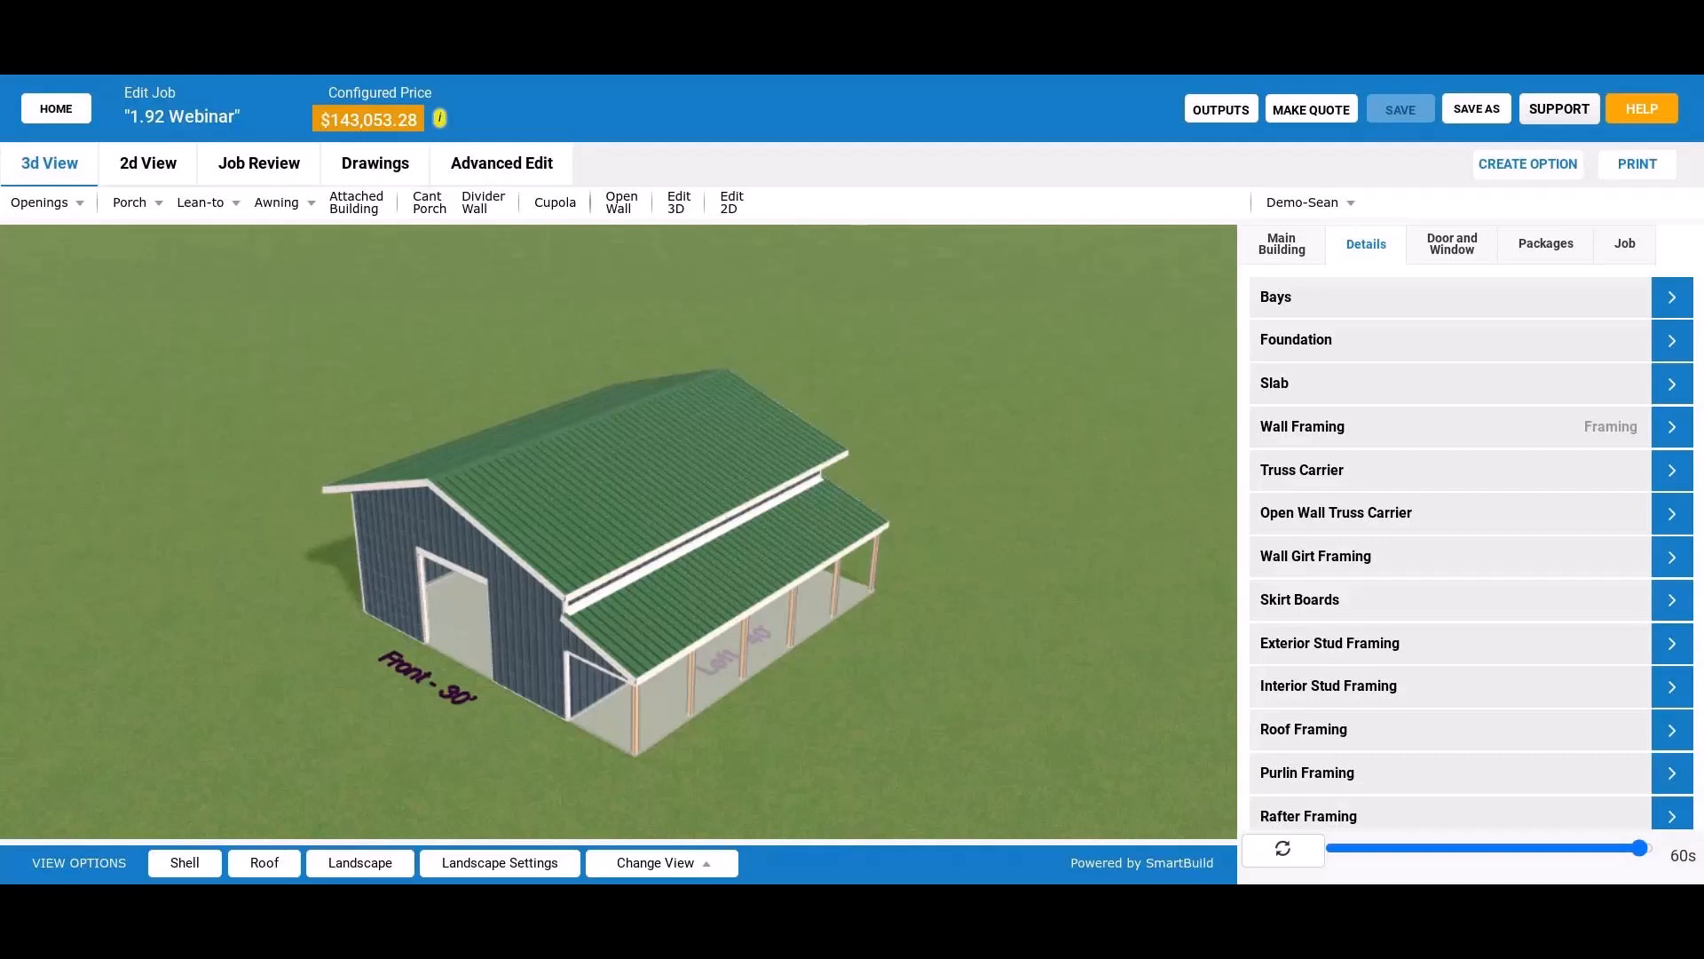
pyautogui.click(1245, 108)
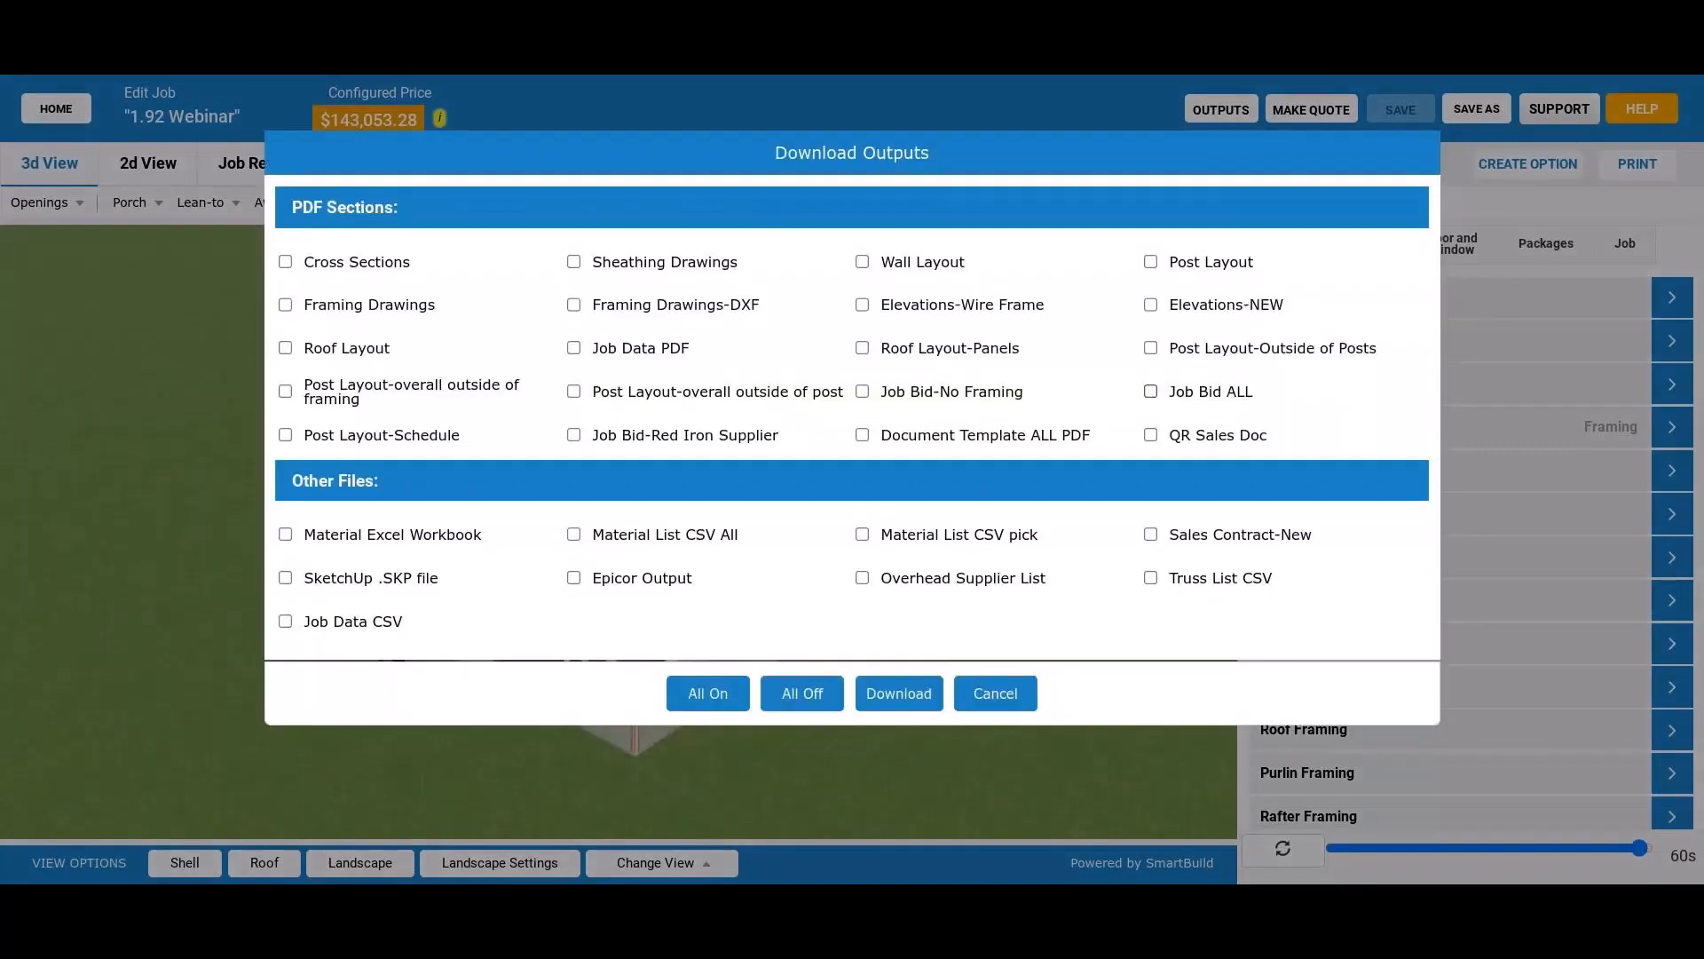
pyautogui.tripleClick(1211, 393)
pyautogui.click(1212, 393)
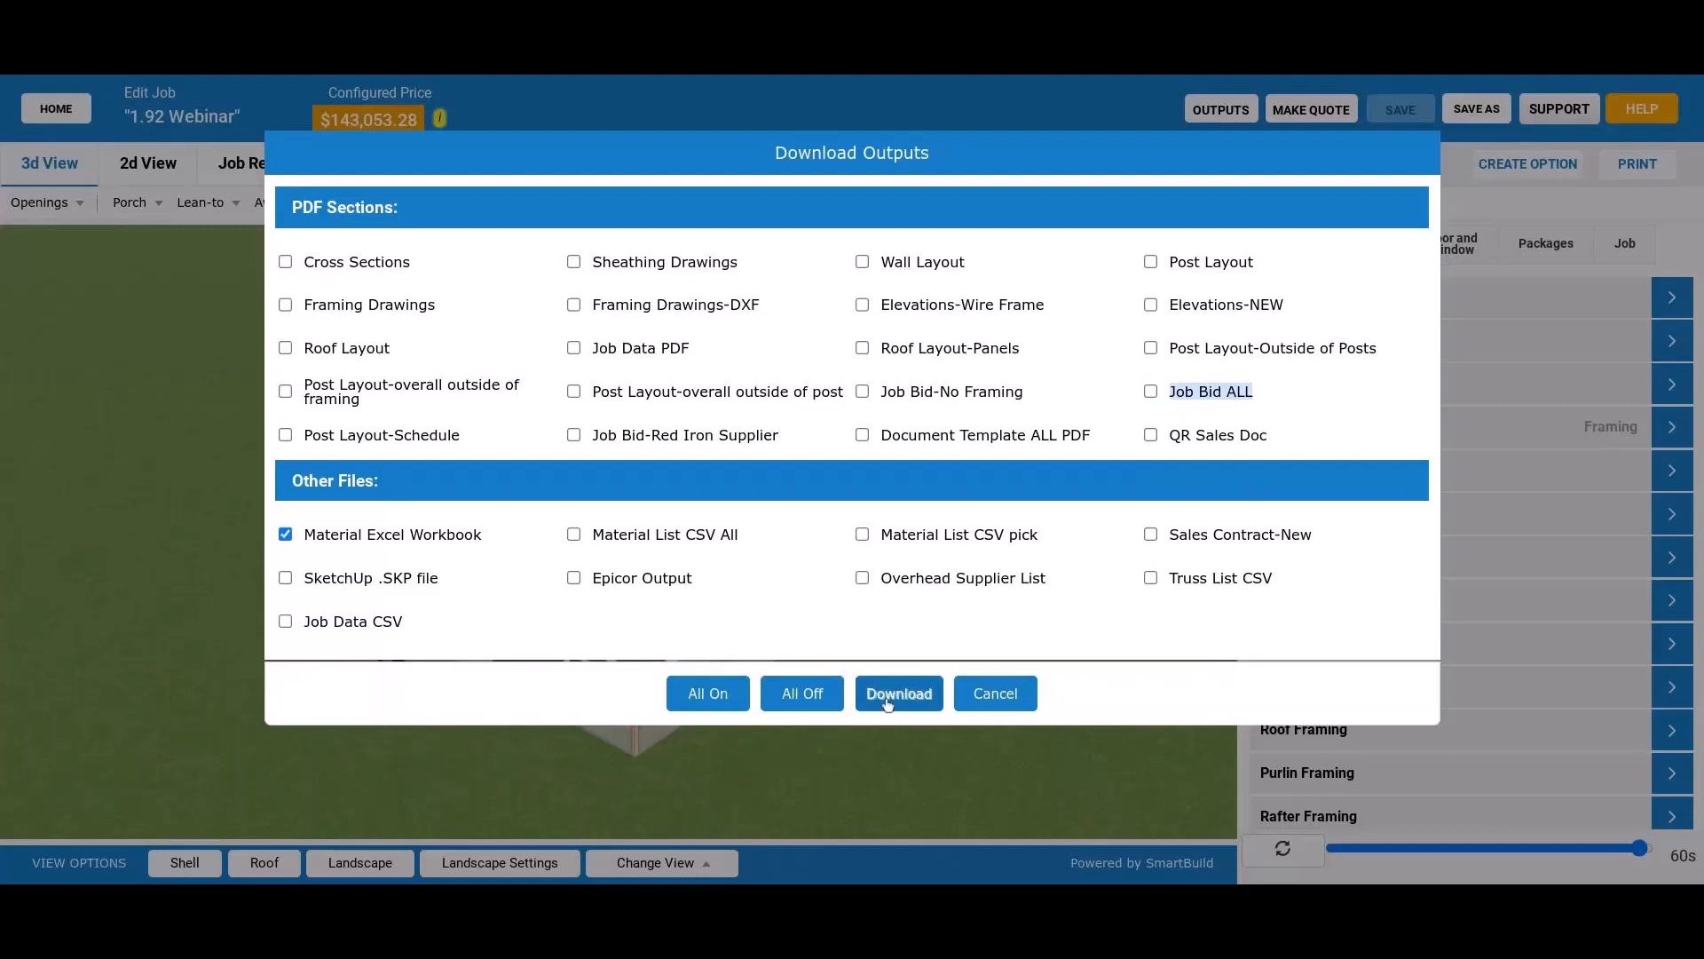
pyautogui.click(887, 700)
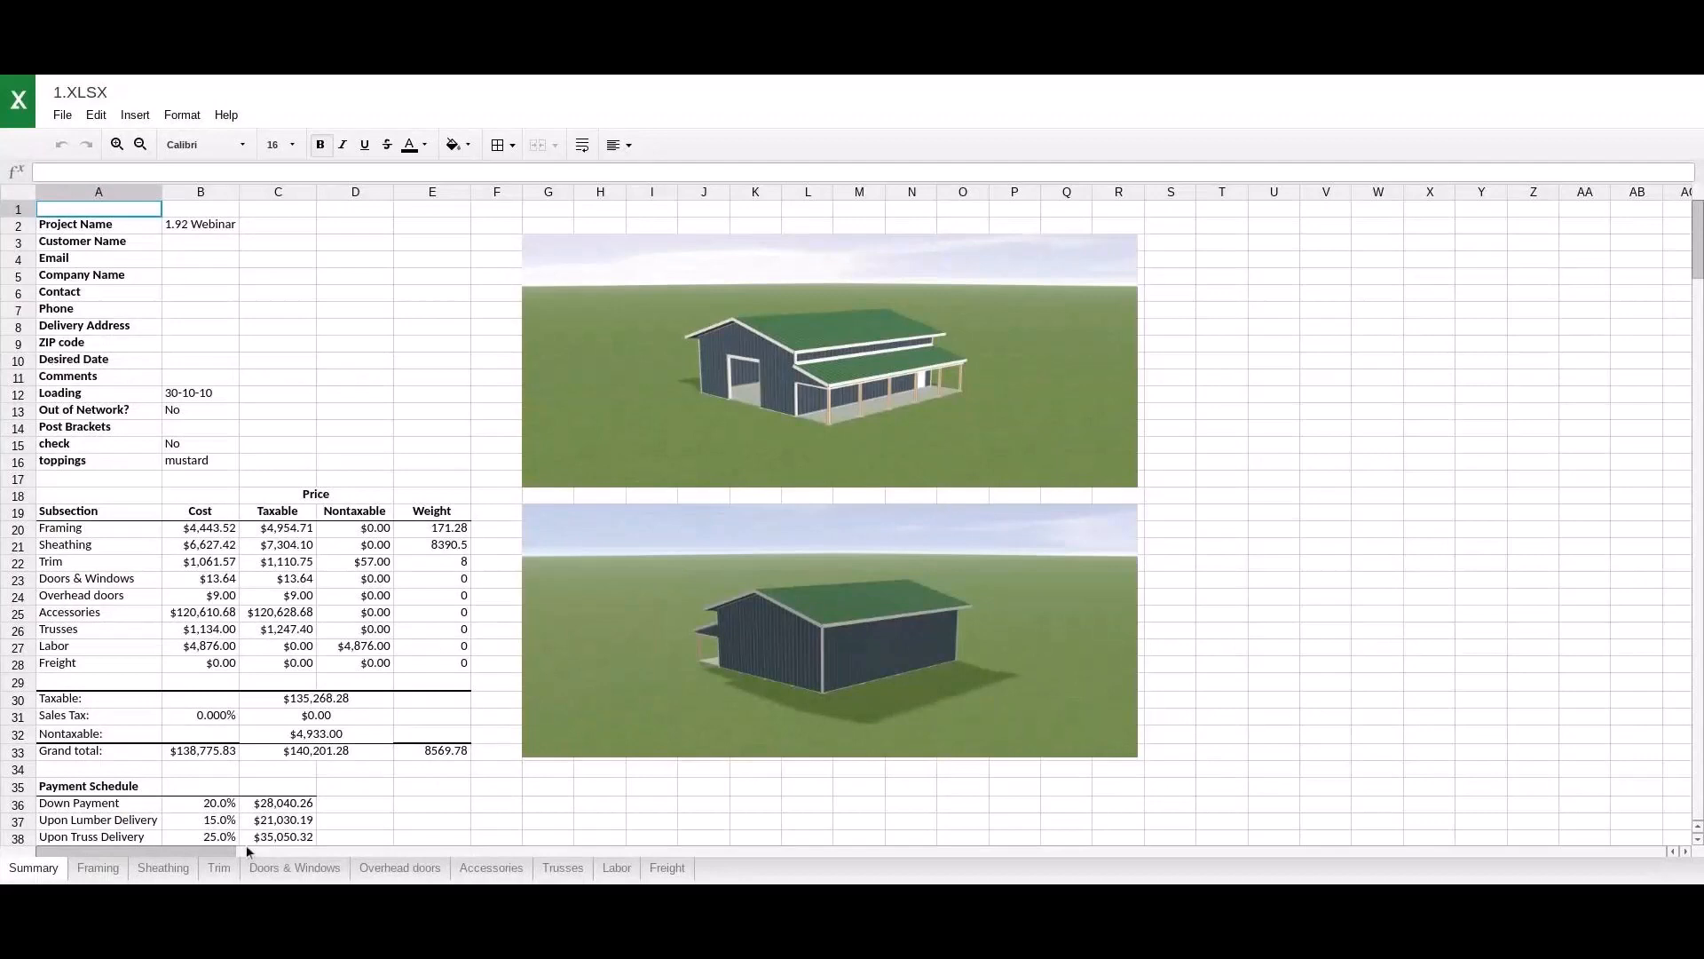
# Step: Examine the Sheathing, Summary and Framing sheets of the downloaded material workbook
pyautogui.click(158, 869)
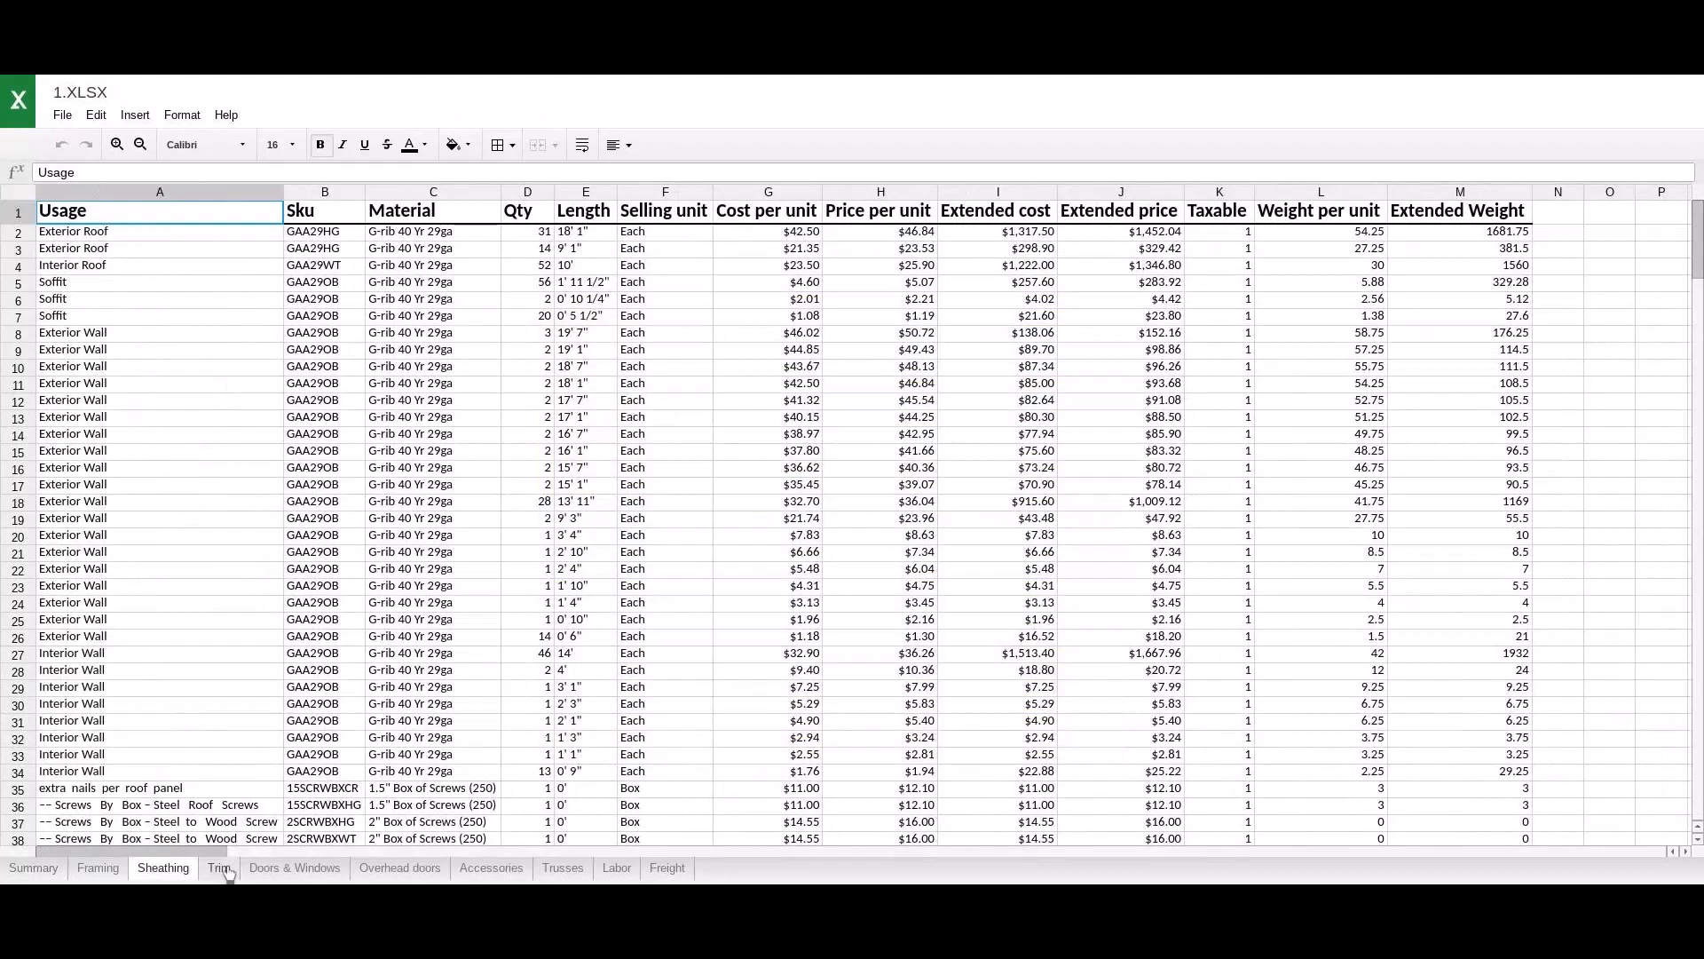
pyautogui.click(32, 869)
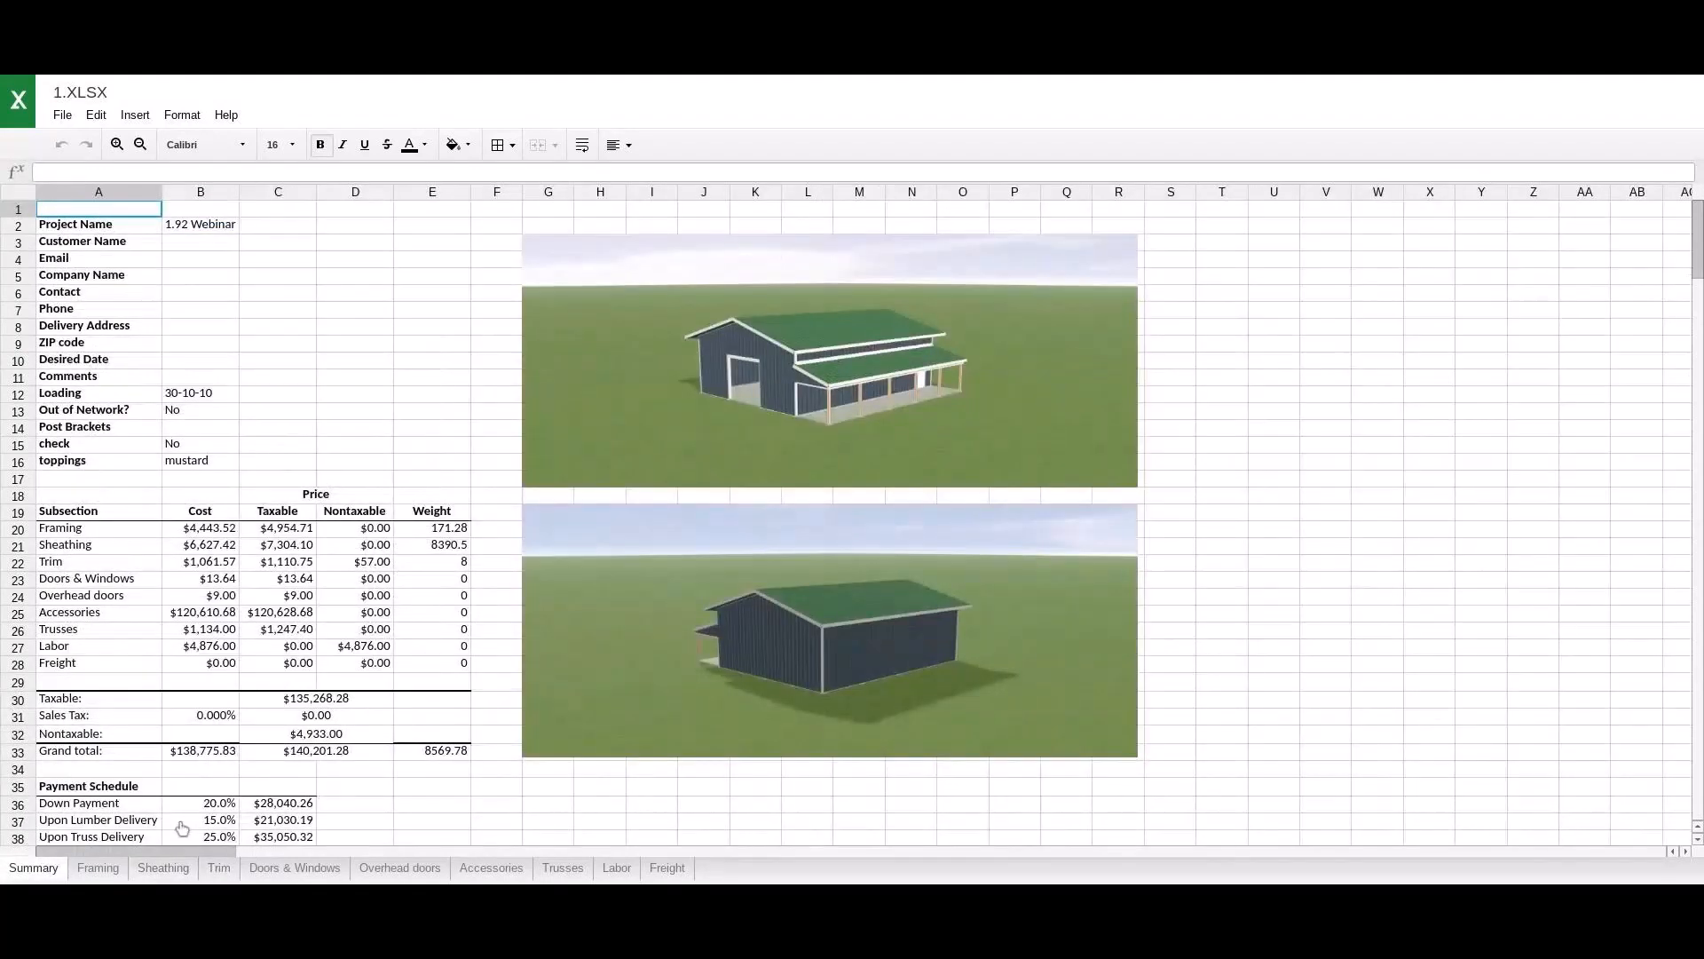
pyautogui.scroll(-1, 182, 828)
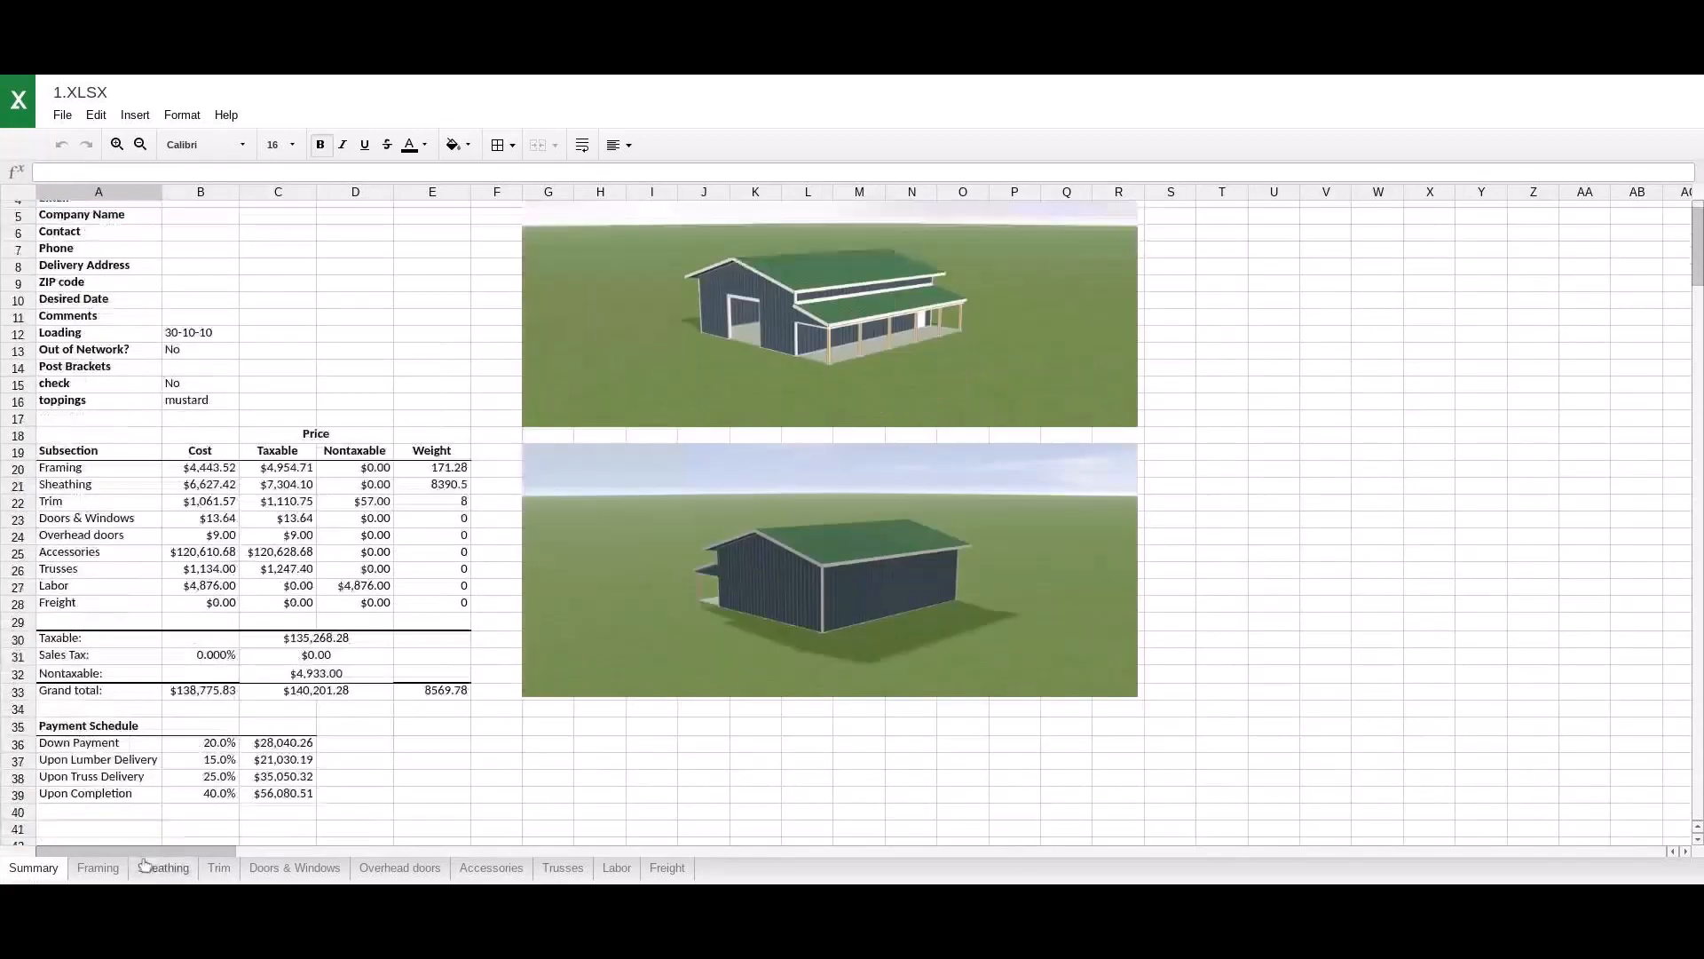
pyautogui.click(102, 867)
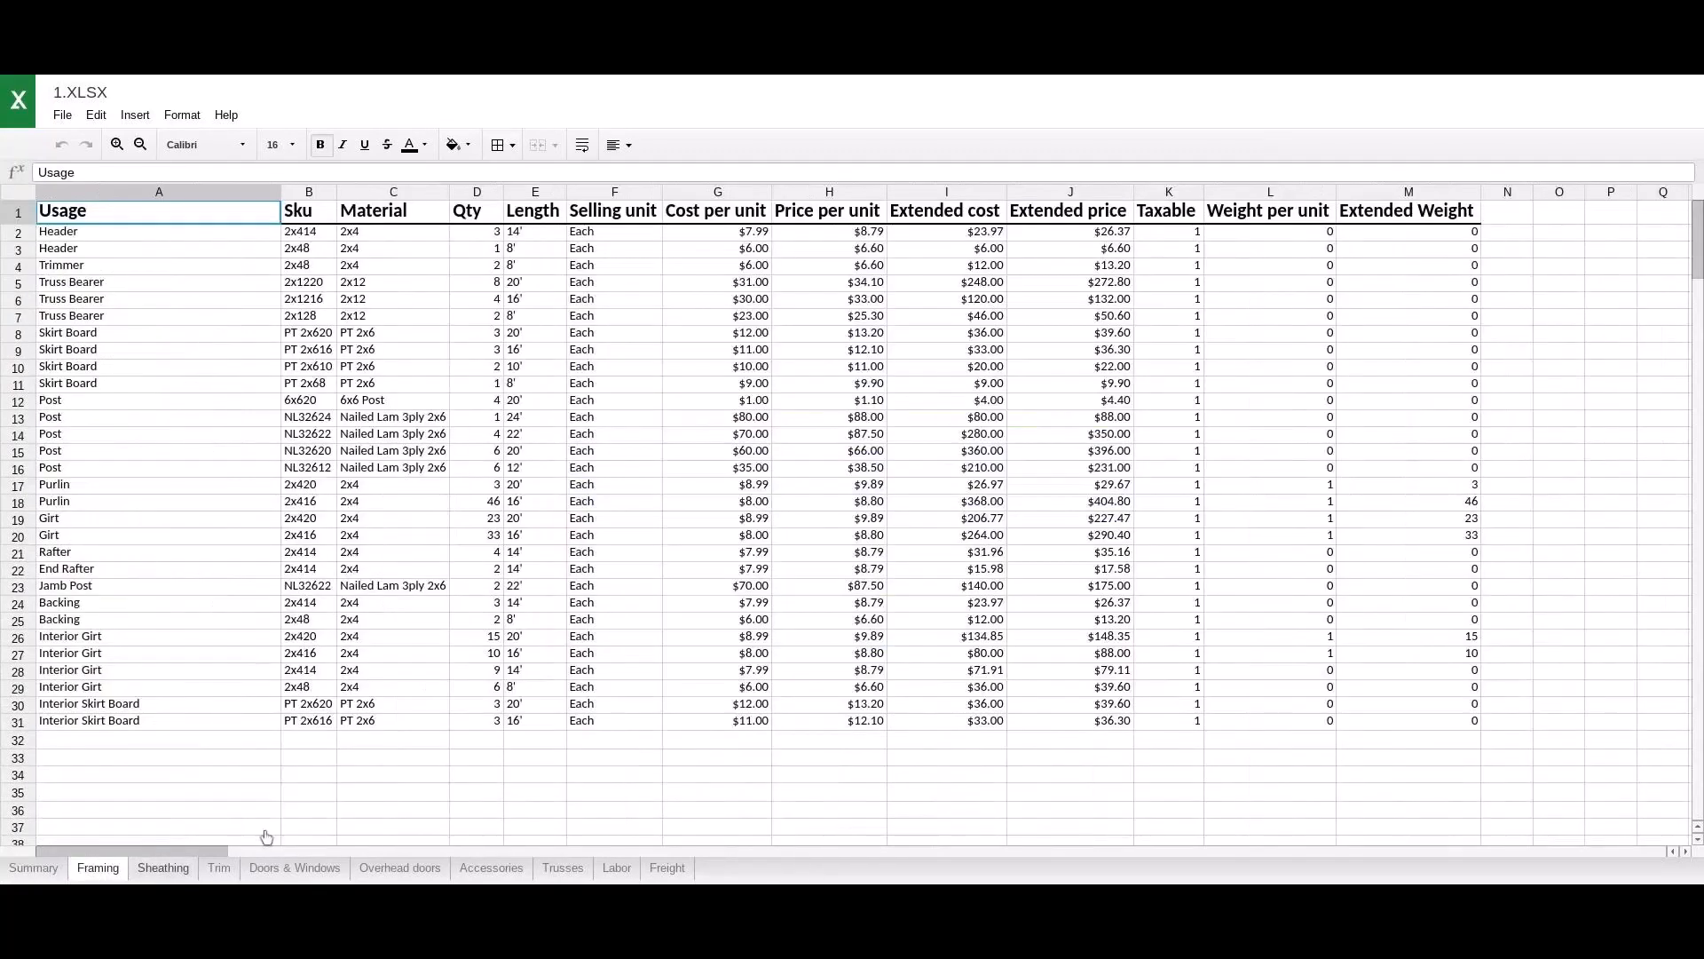
pyautogui.scroll(-8, 266, 836)
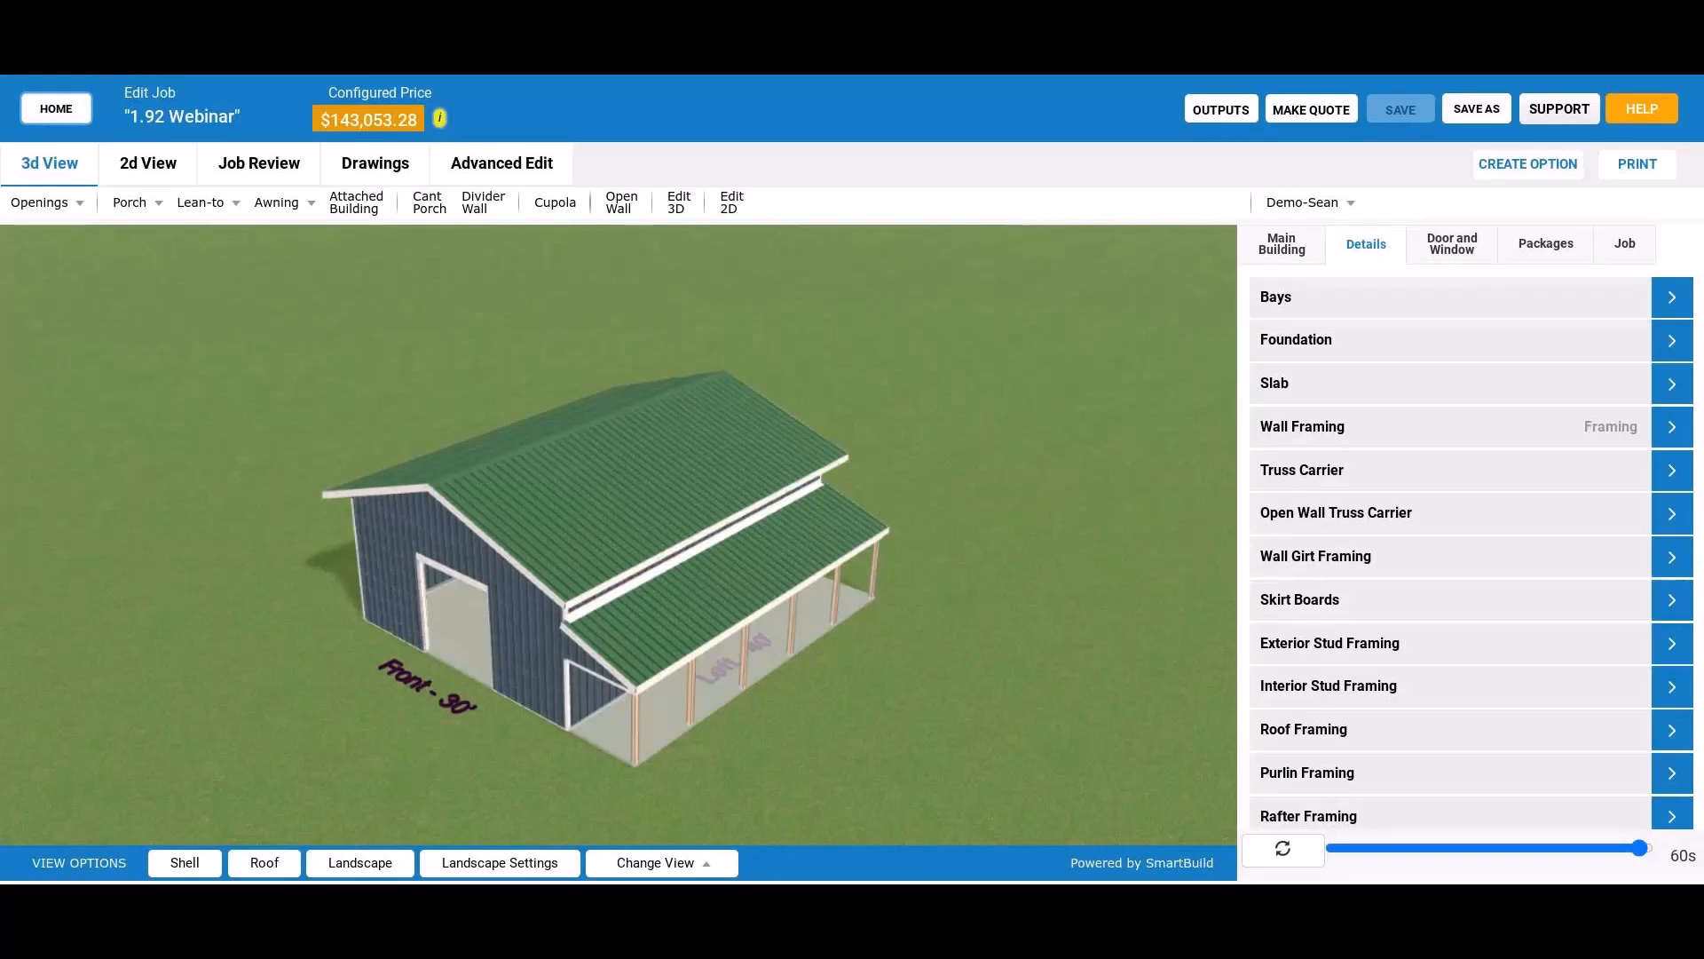
# Step: Review the job's Sheathing material list down to its last rows, checking the InteriorWall panel entries
pyautogui.click(249, 180)
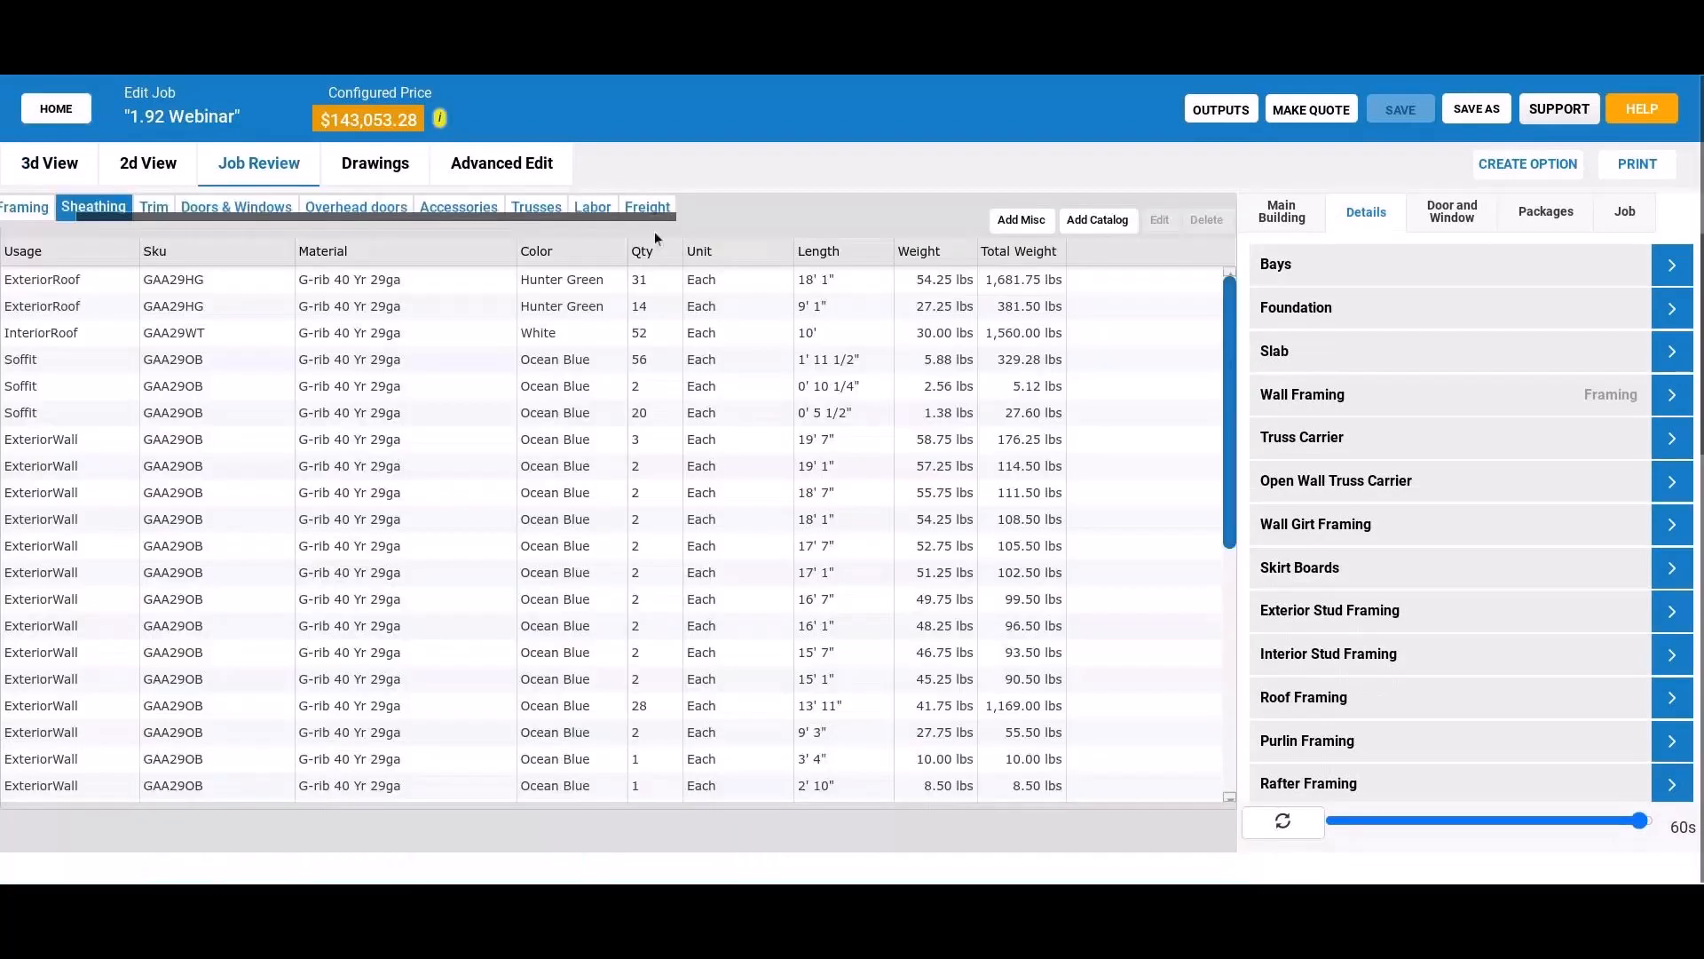
pyautogui.hscroll(-1, 655, 231)
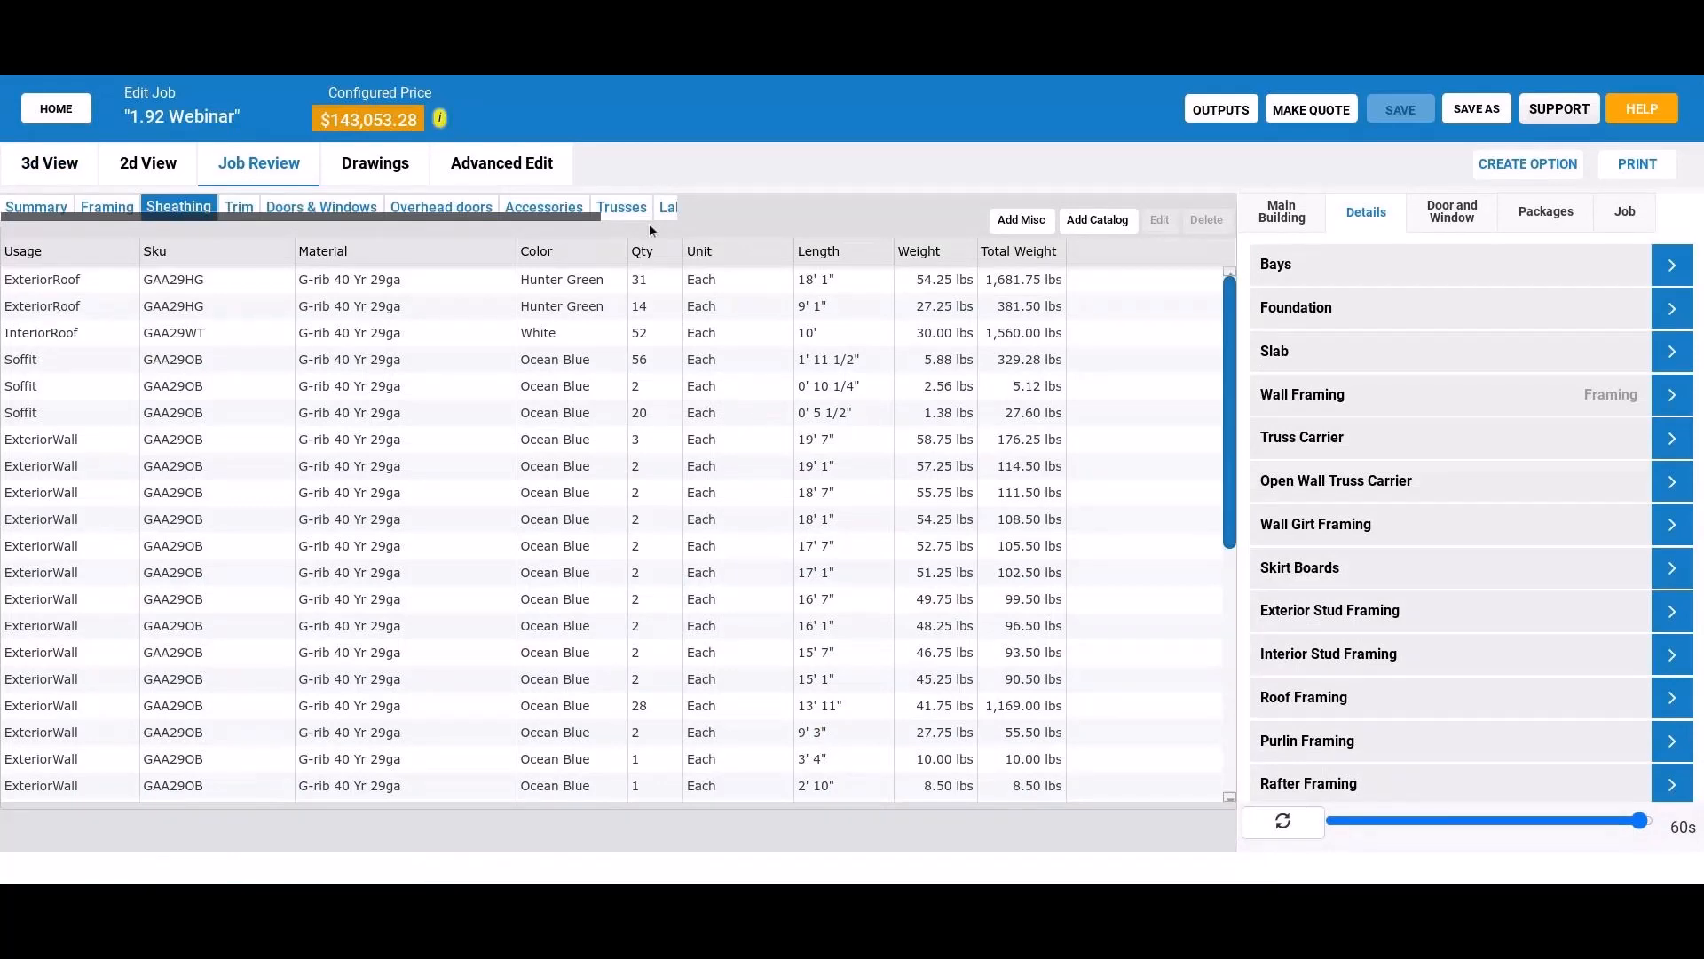
pyautogui.hscroll(1, 704, 211)
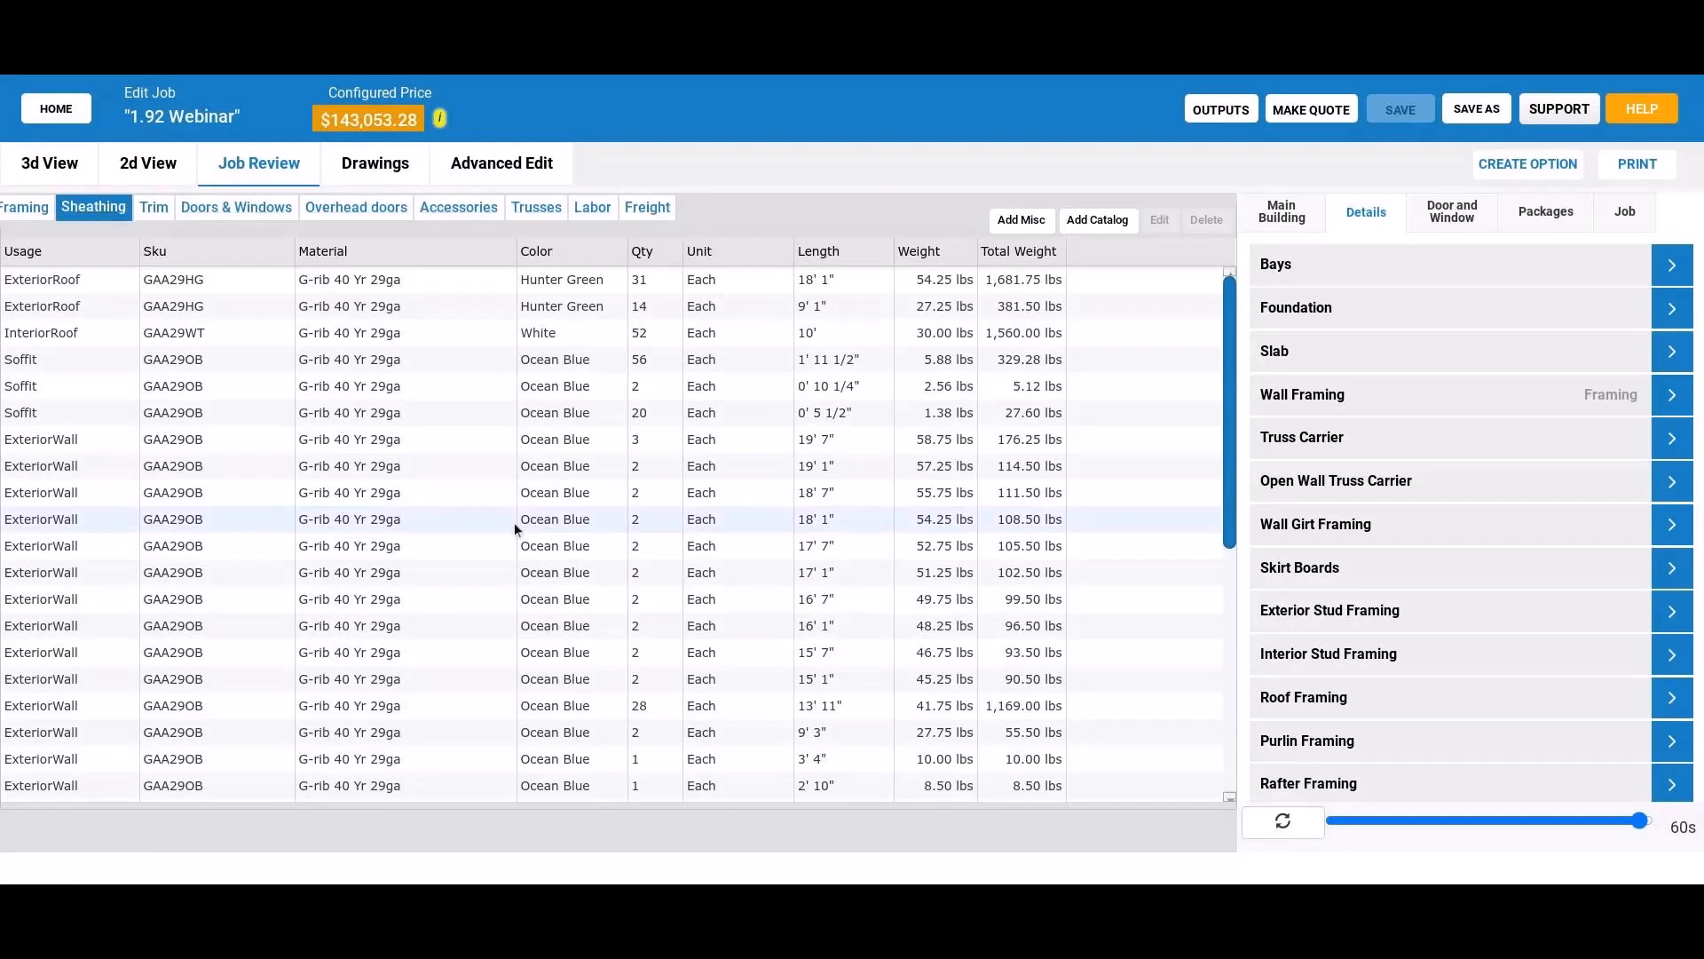
pyautogui.scroll(-1, 514, 522)
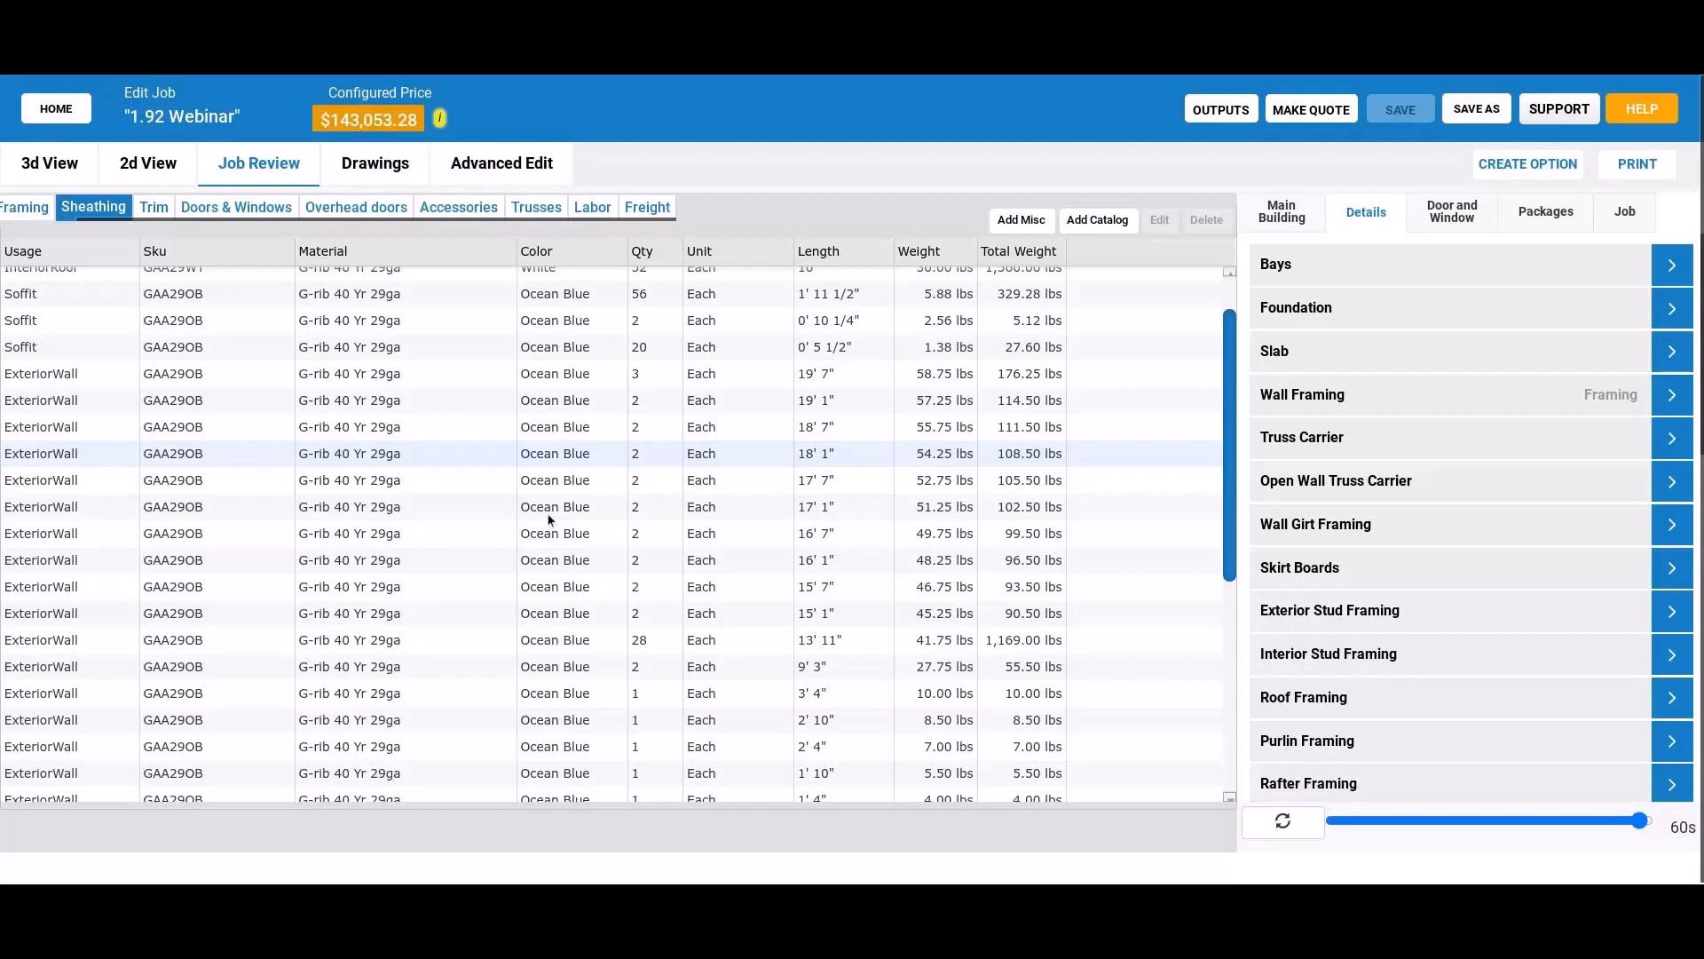
pyautogui.scroll(-6, 547, 513)
pyautogui.click(61, 552)
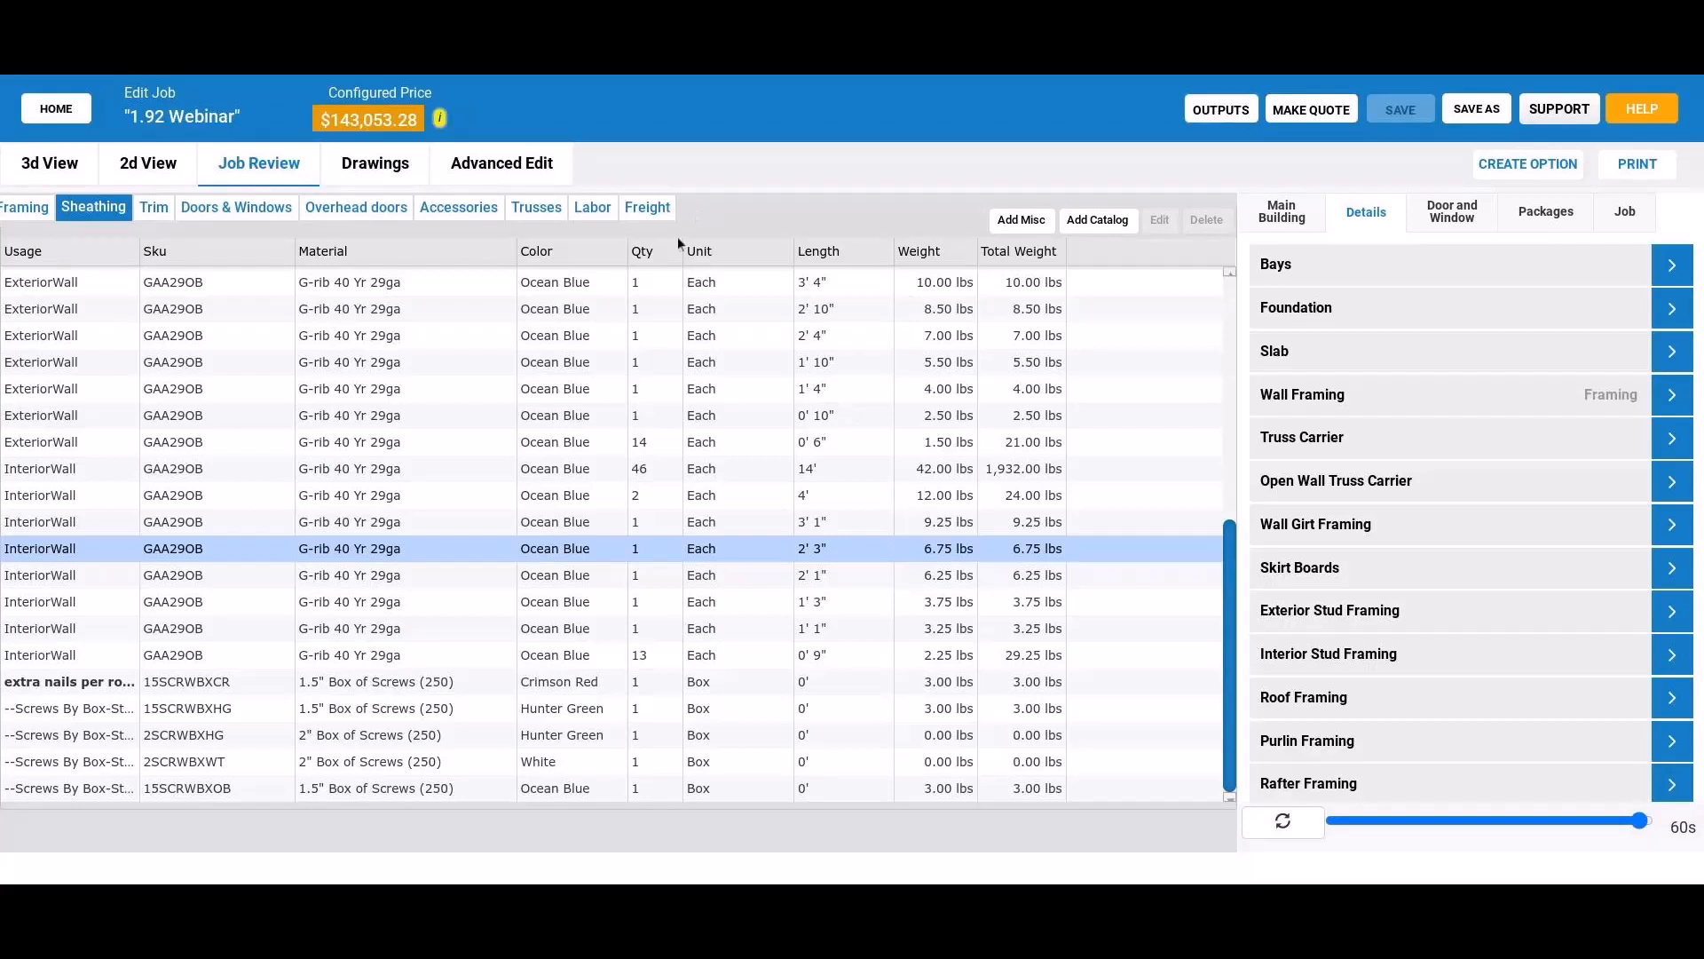
pyautogui.click(72, 505)
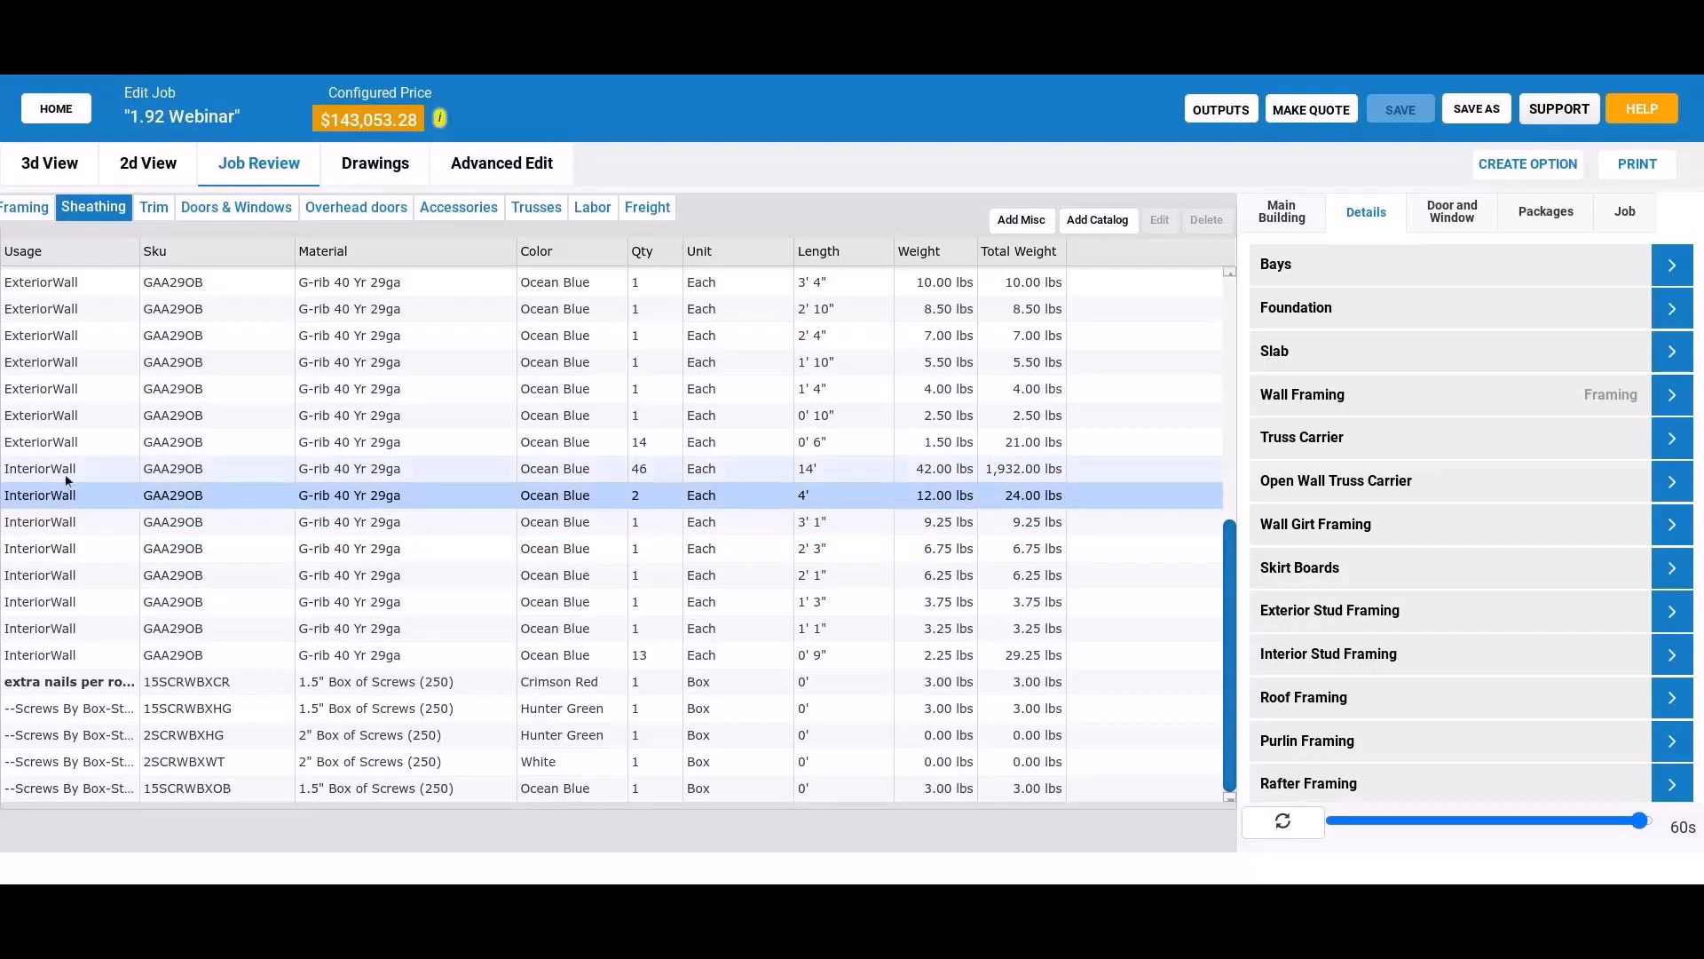
pyautogui.click(66, 472)
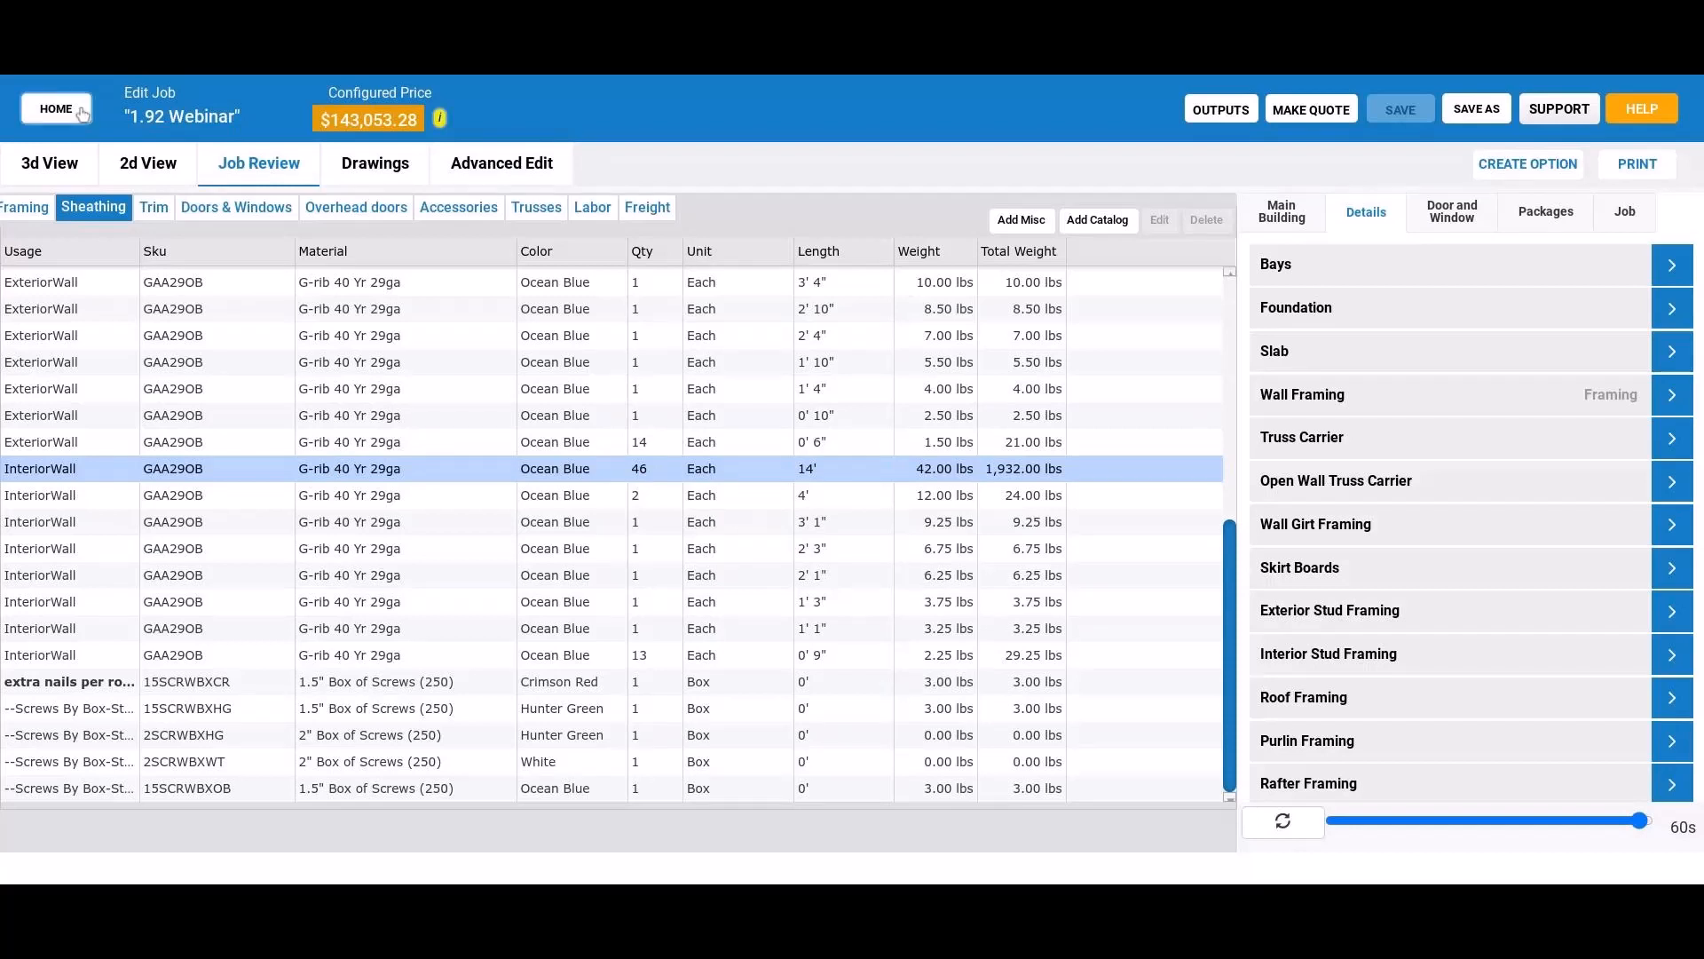
# Step: Review the Trim material list down to its last rows, including the interior trim entries
pyautogui.click(153, 207)
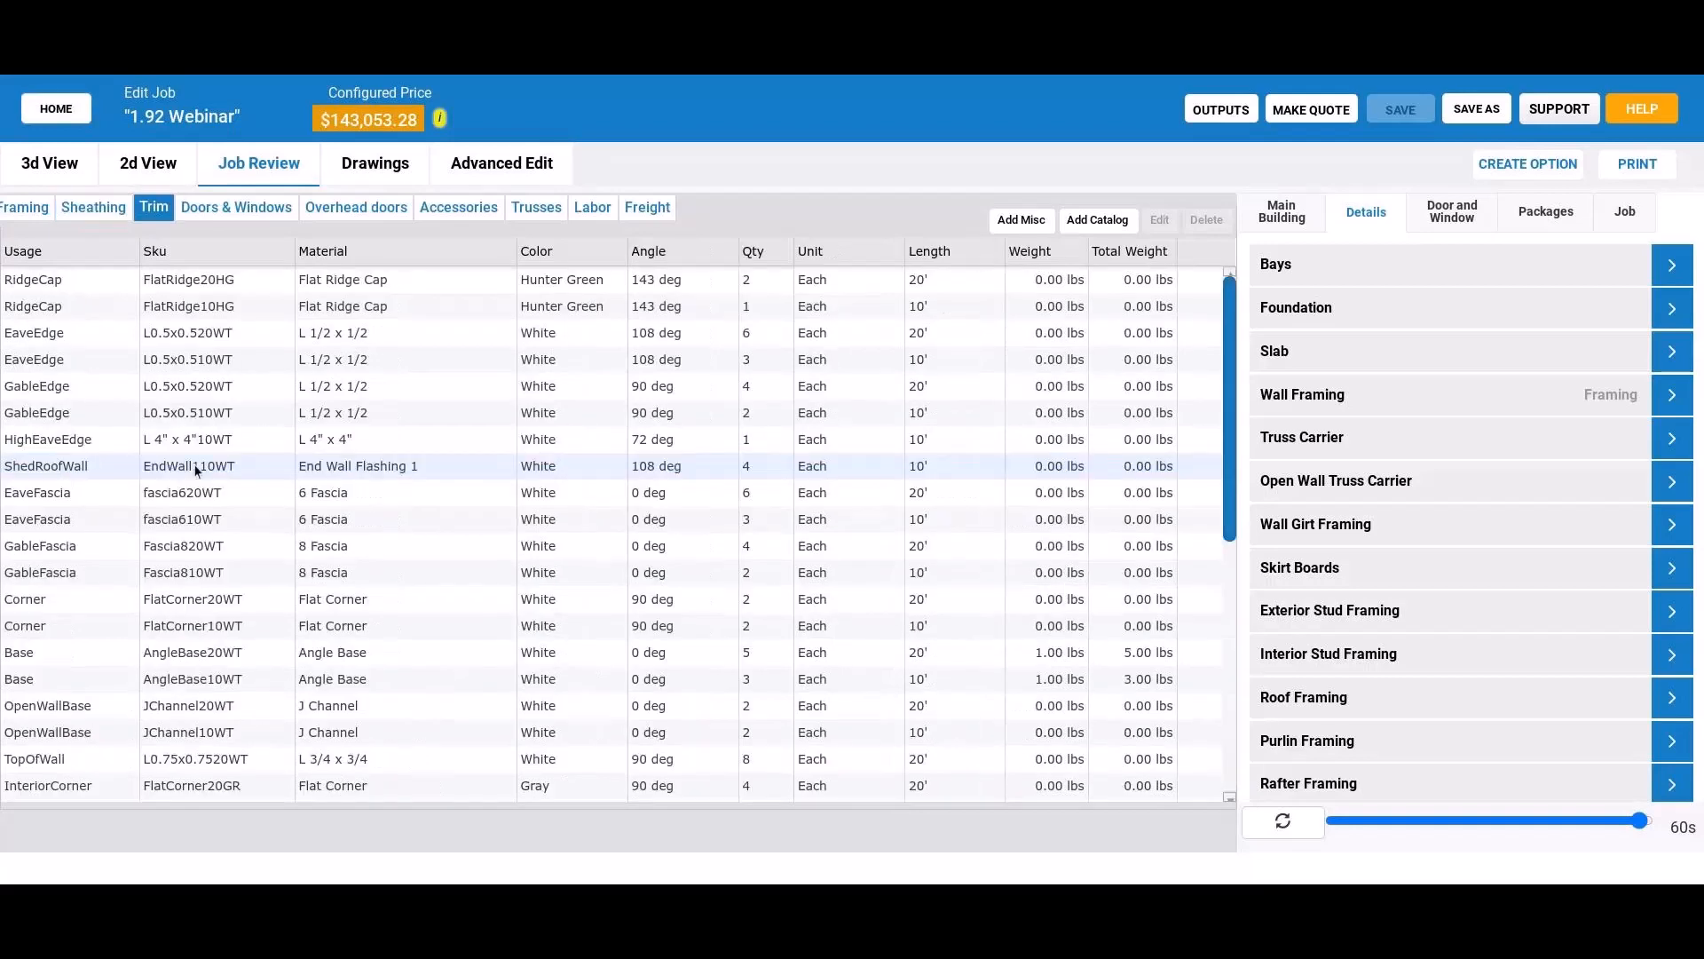
pyautogui.scroll(-1, 195, 469)
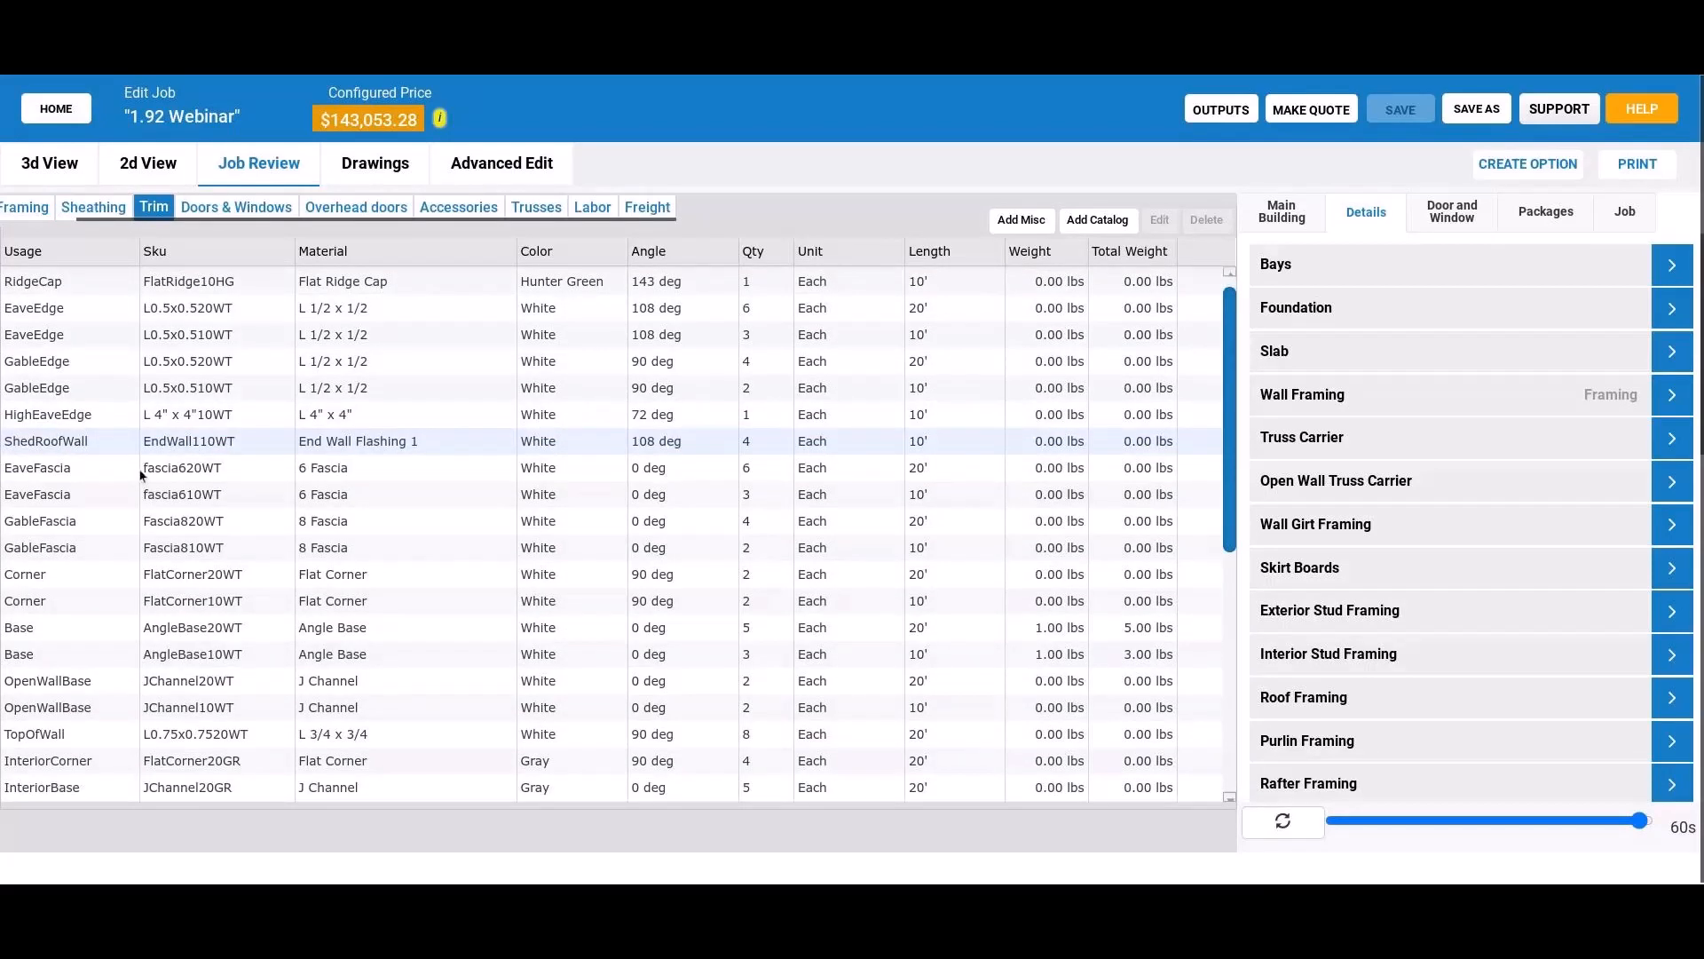
pyautogui.scroll(-4, 124, 524)
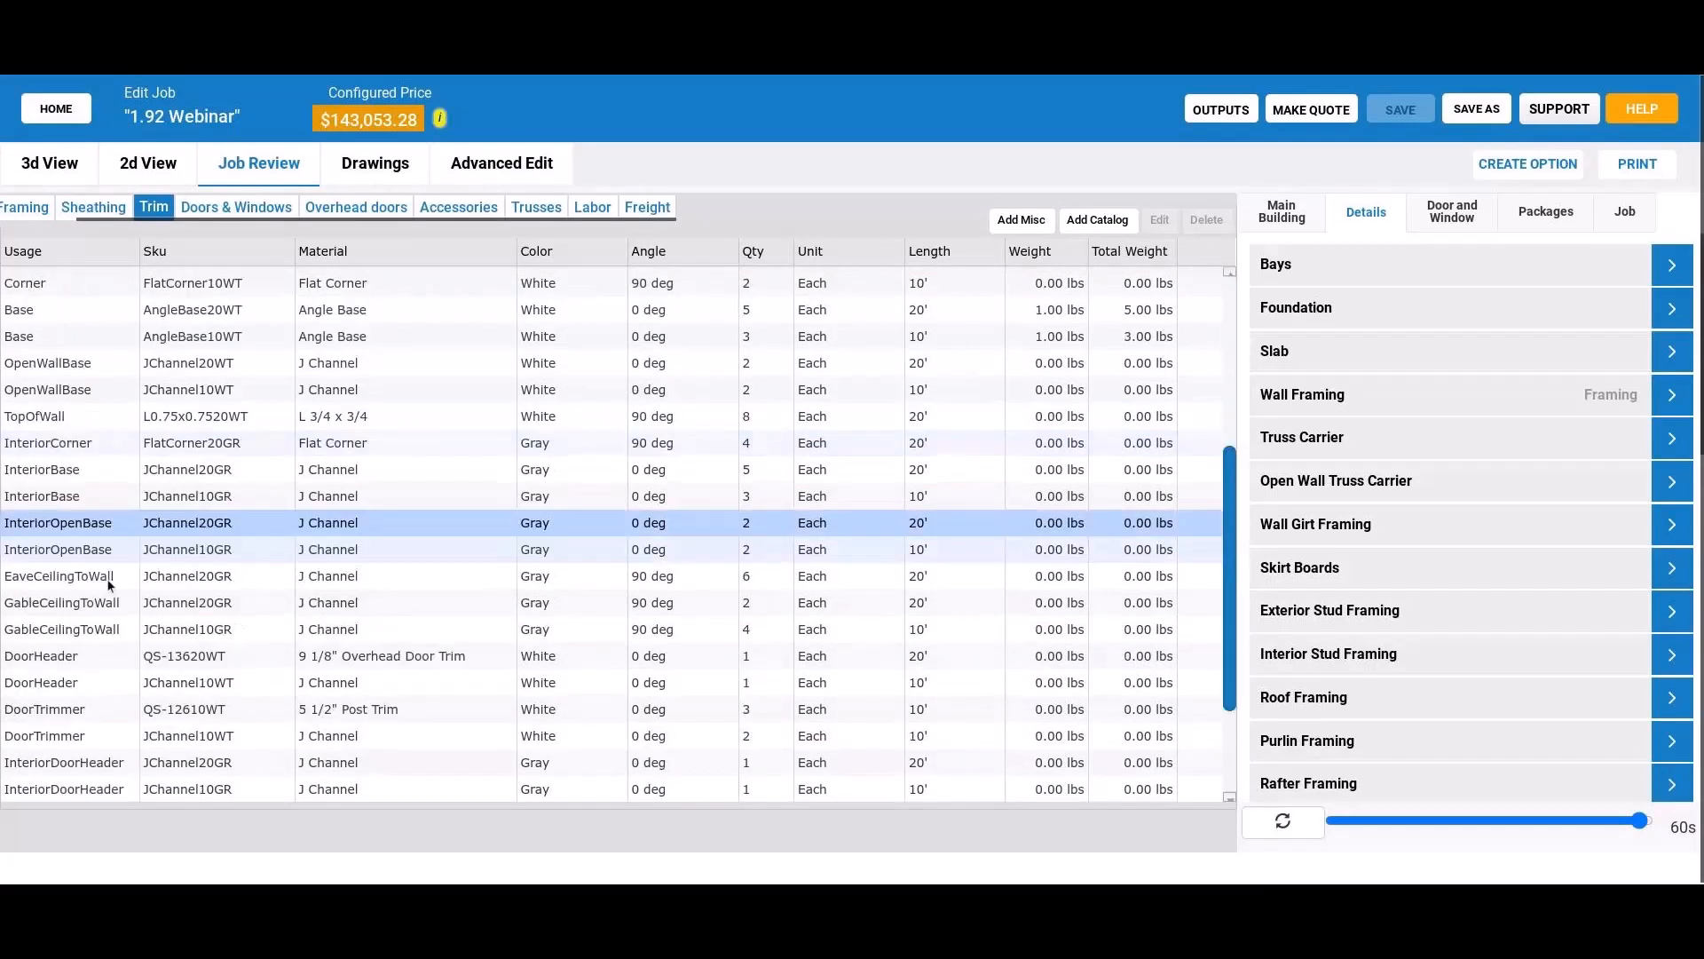
pyautogui.scroll(-2, 107, 578)
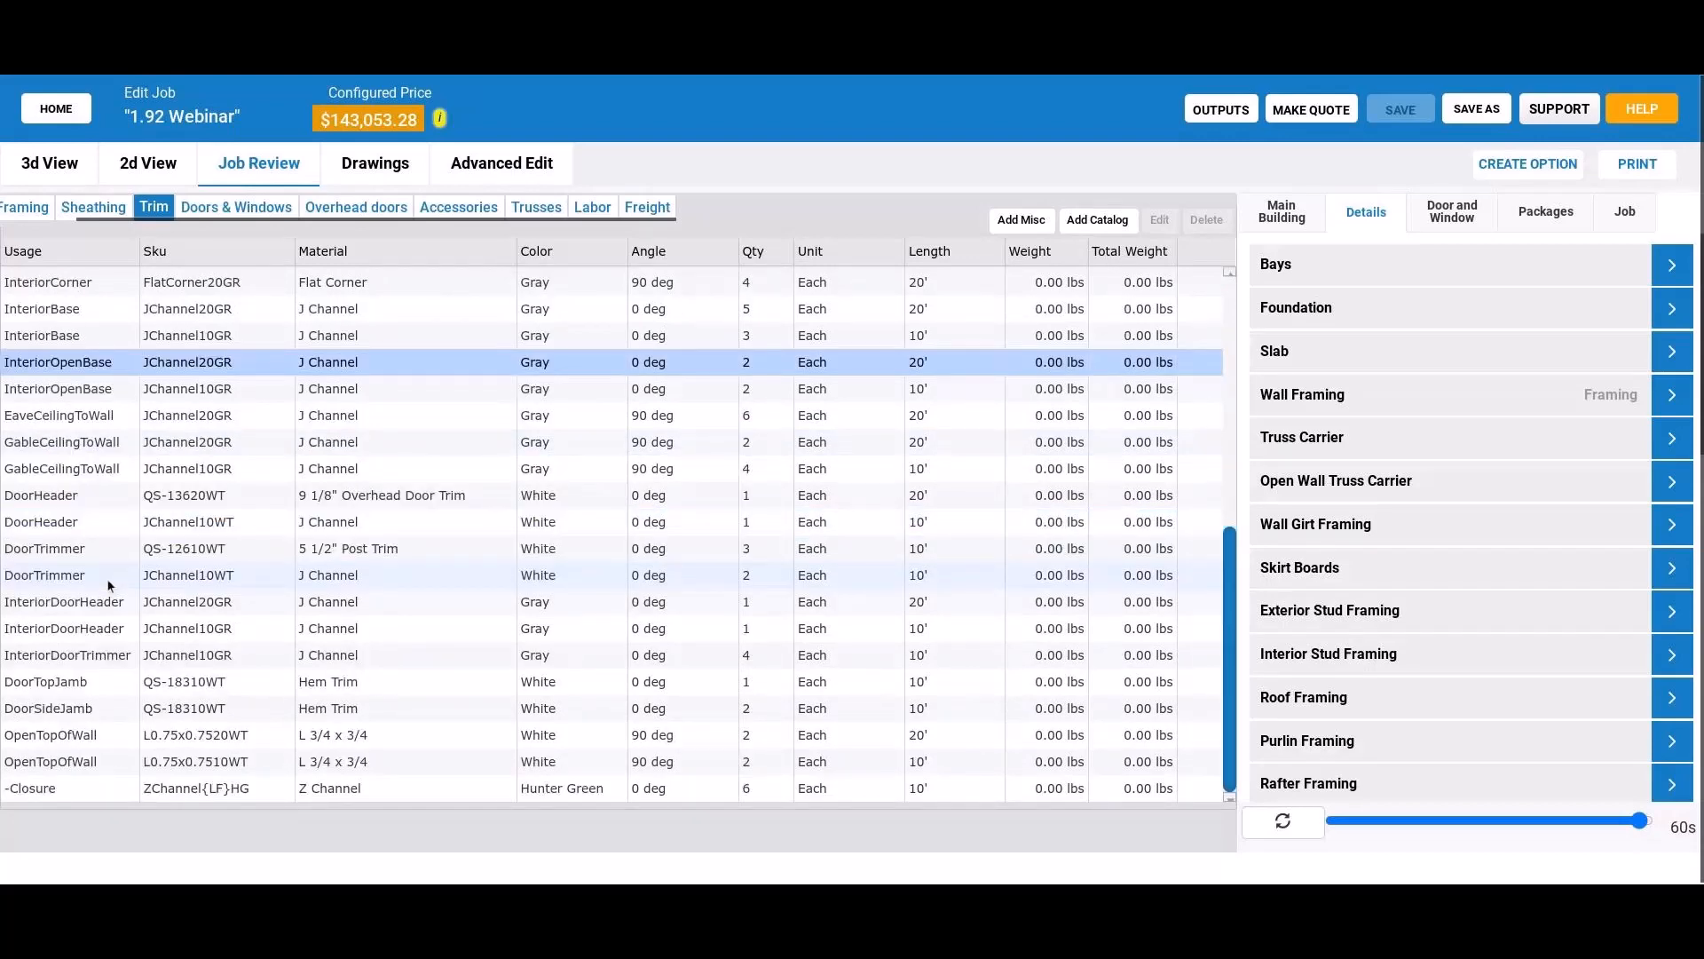
# Step: Check the InteriorGirt and InteriorSkirtBoard entries in the Framing material list
pyautogui.click(11, 207)
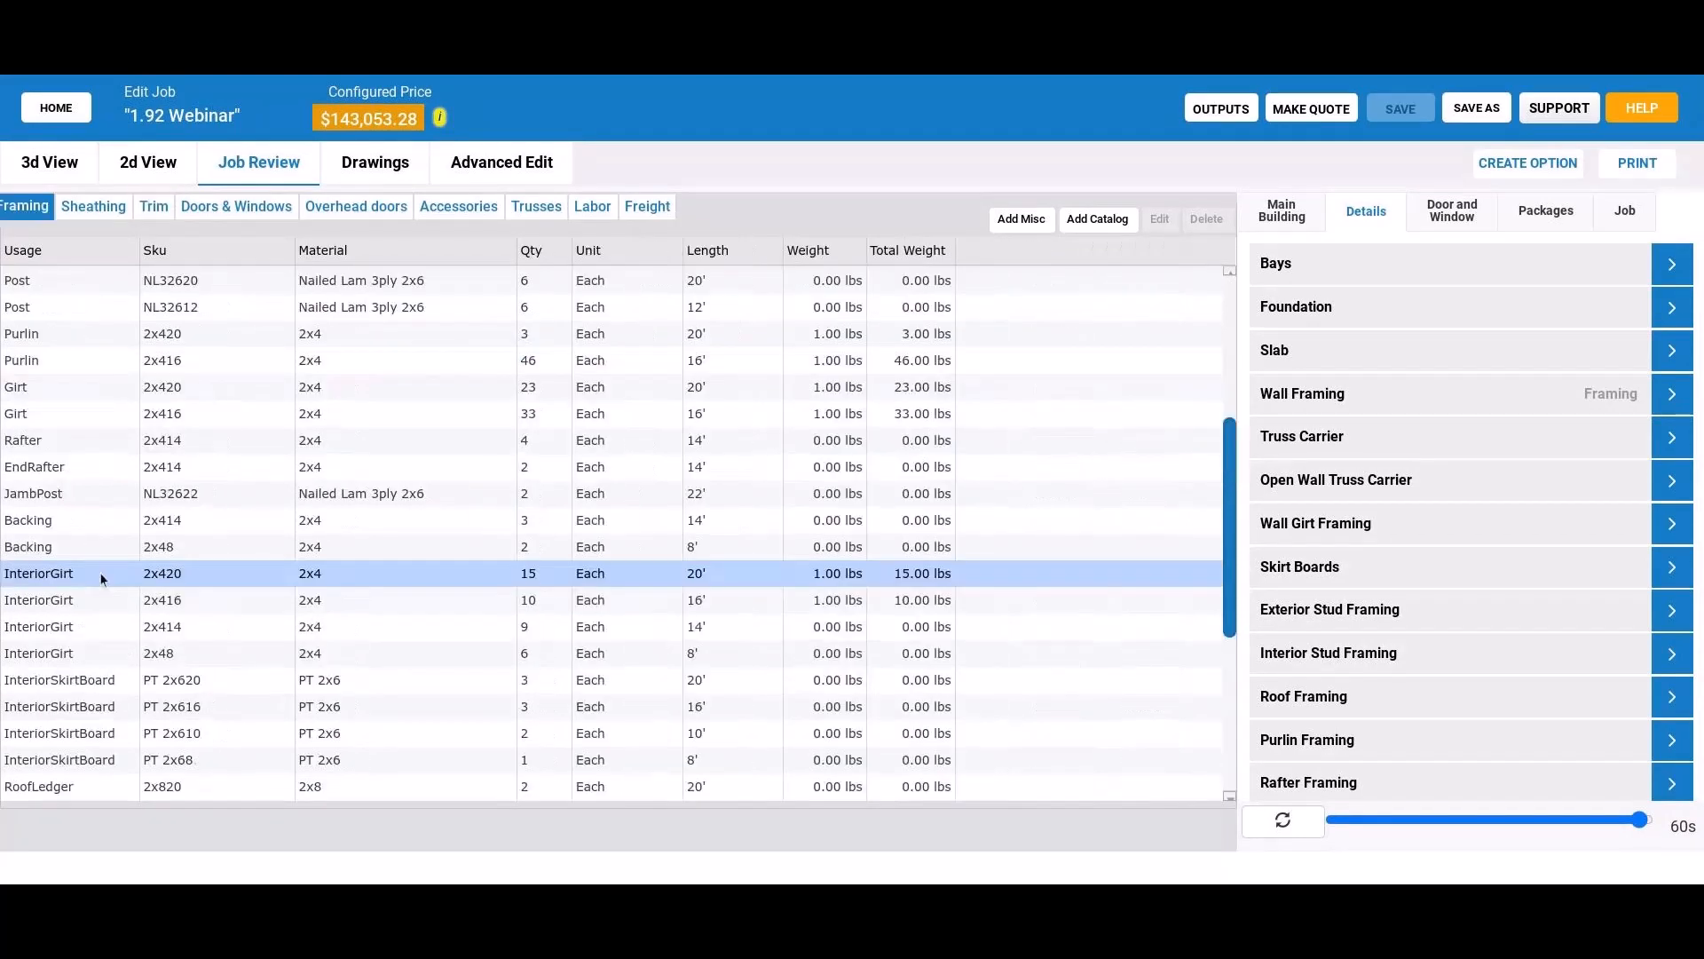
pyautogui.click(103, 600)
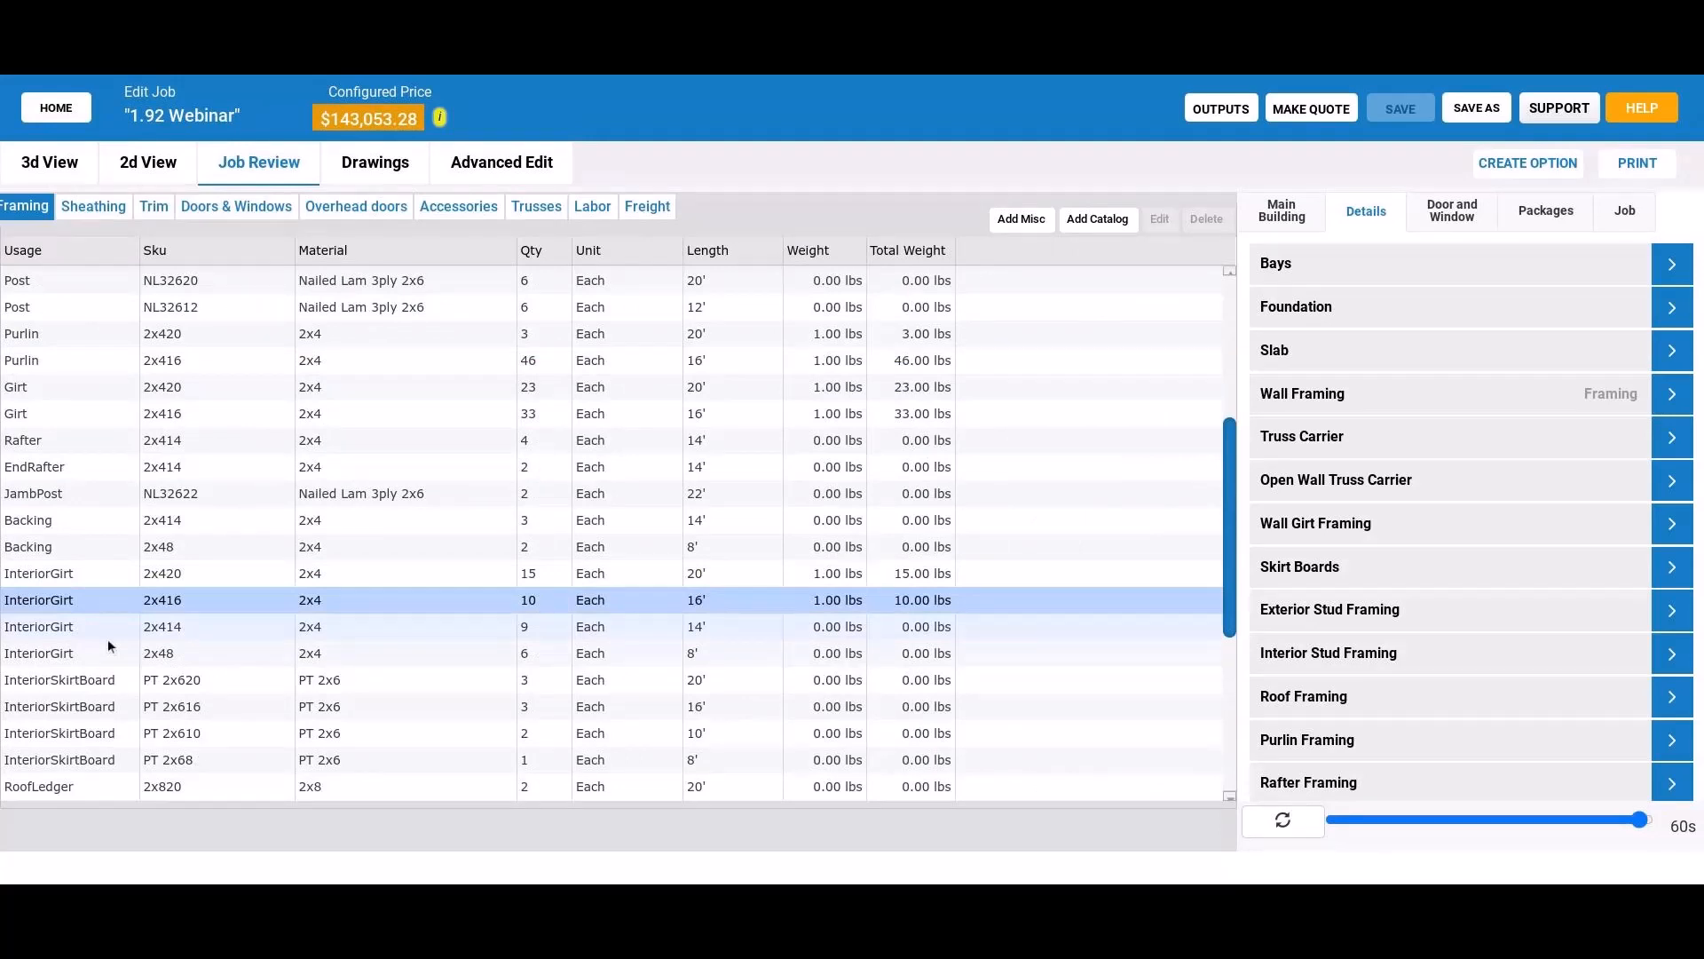
pyautogui.click(108, 680)
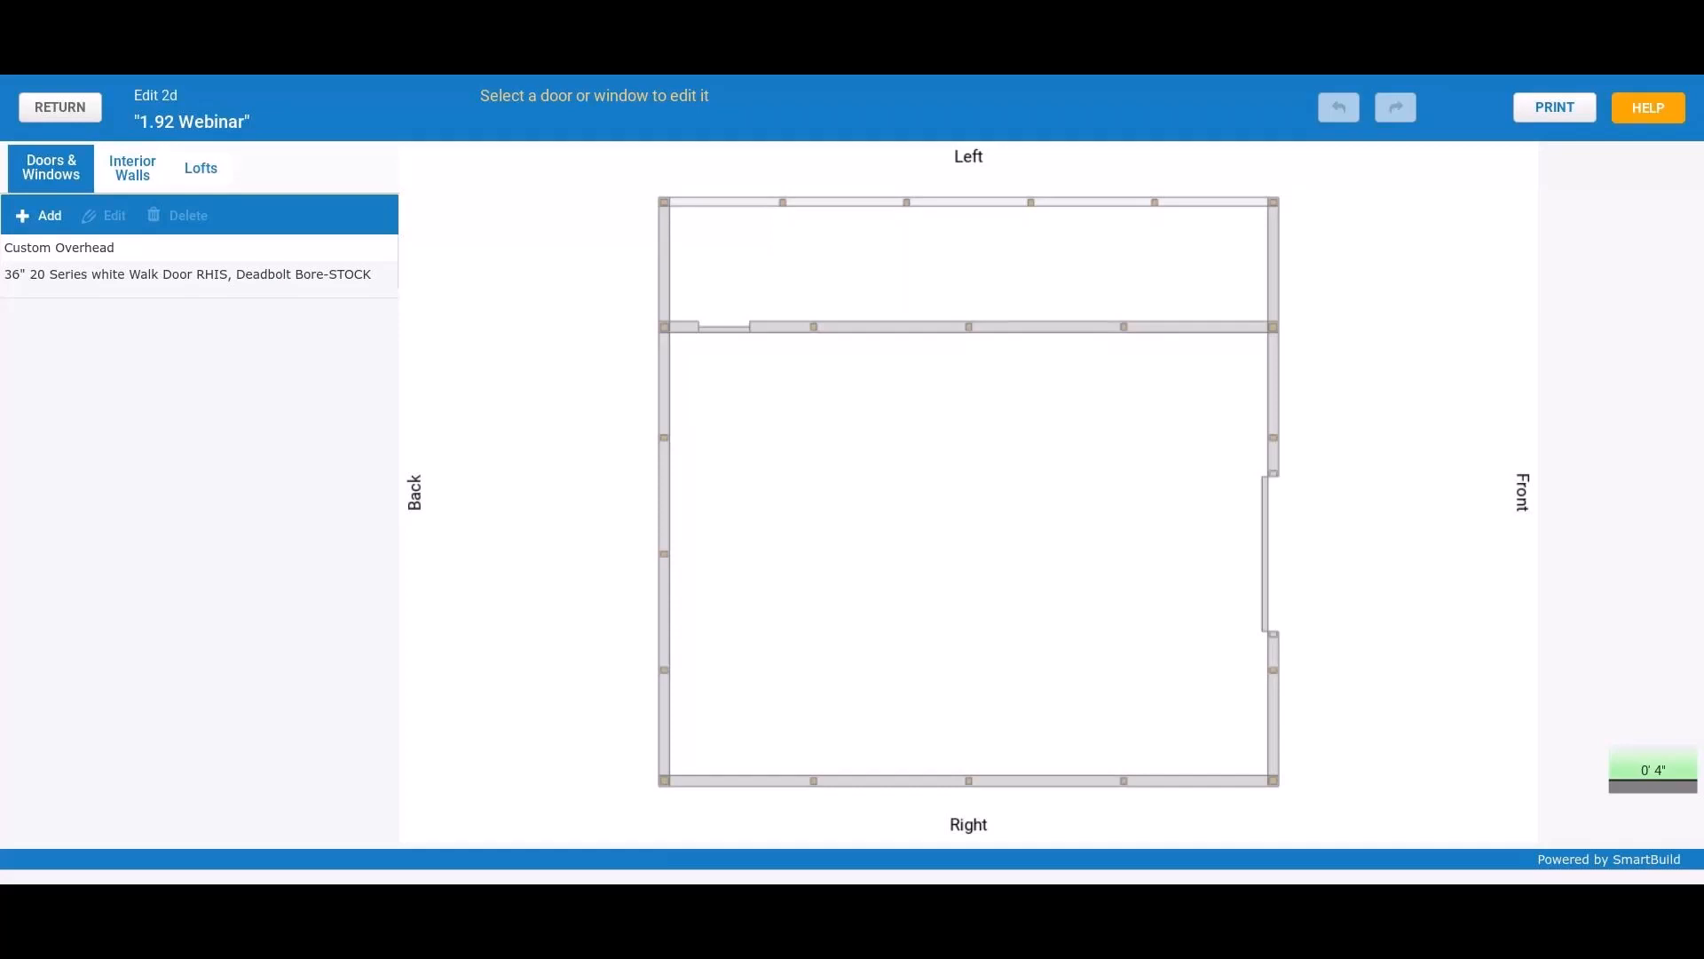
# Step: Leave the 2D editor and show the main building settings beside the 3D model
pyautogui.click(55, 110)
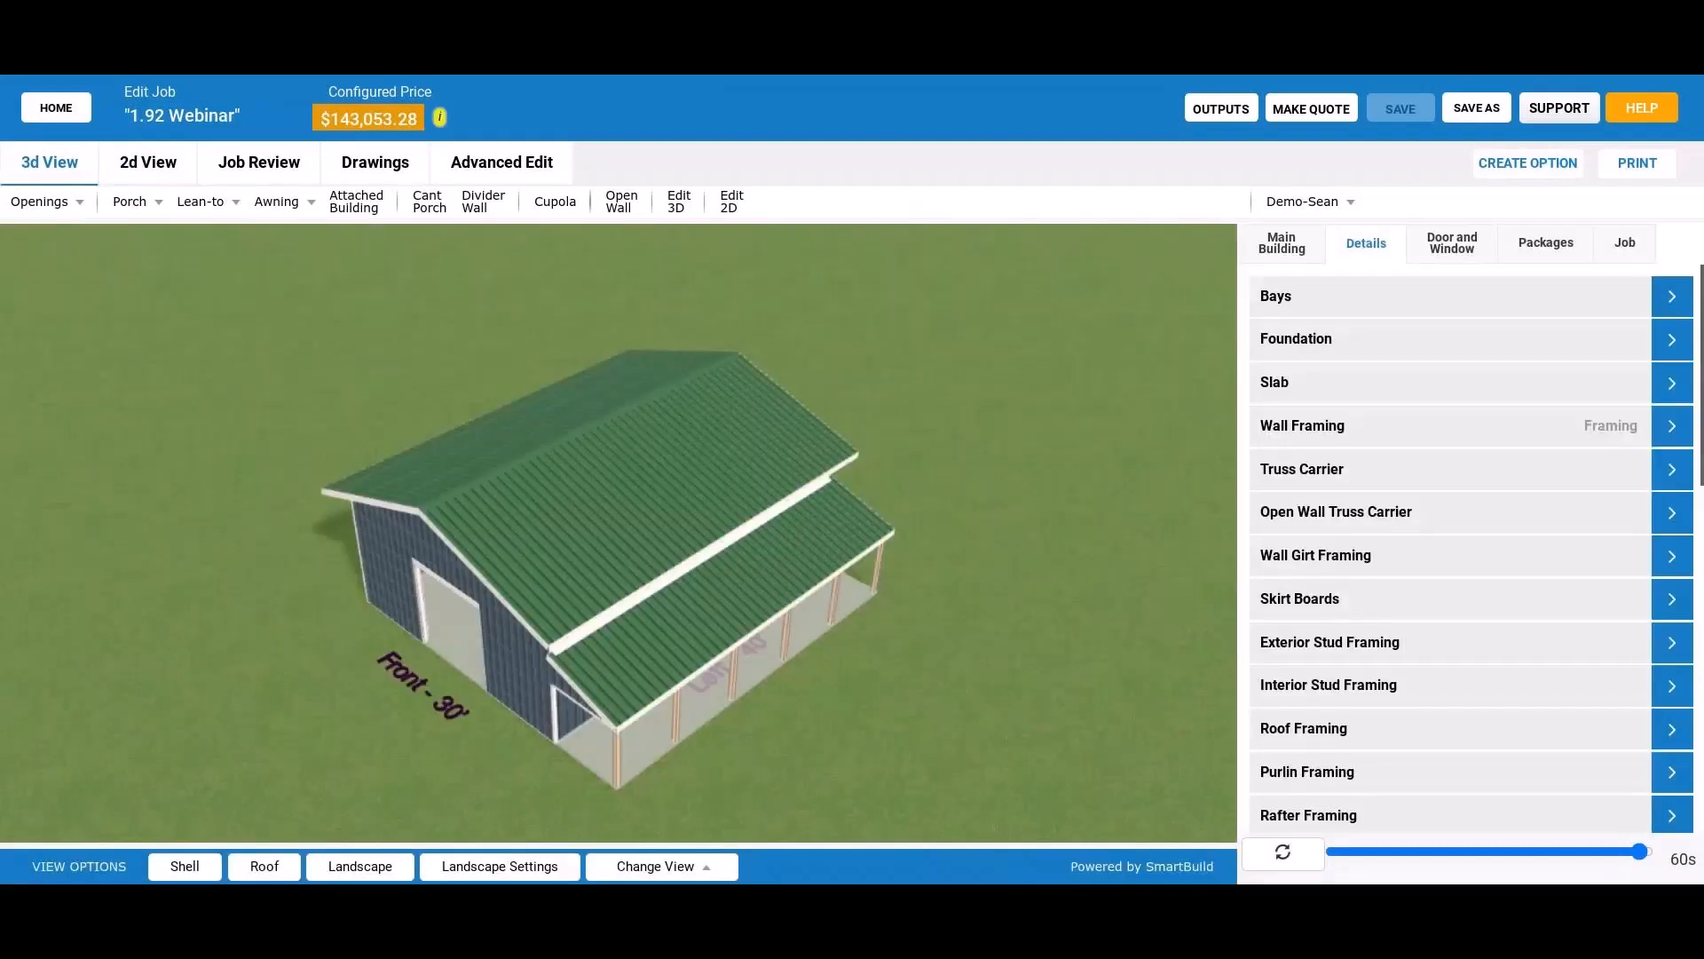
pyautogui.click(1282, 243)
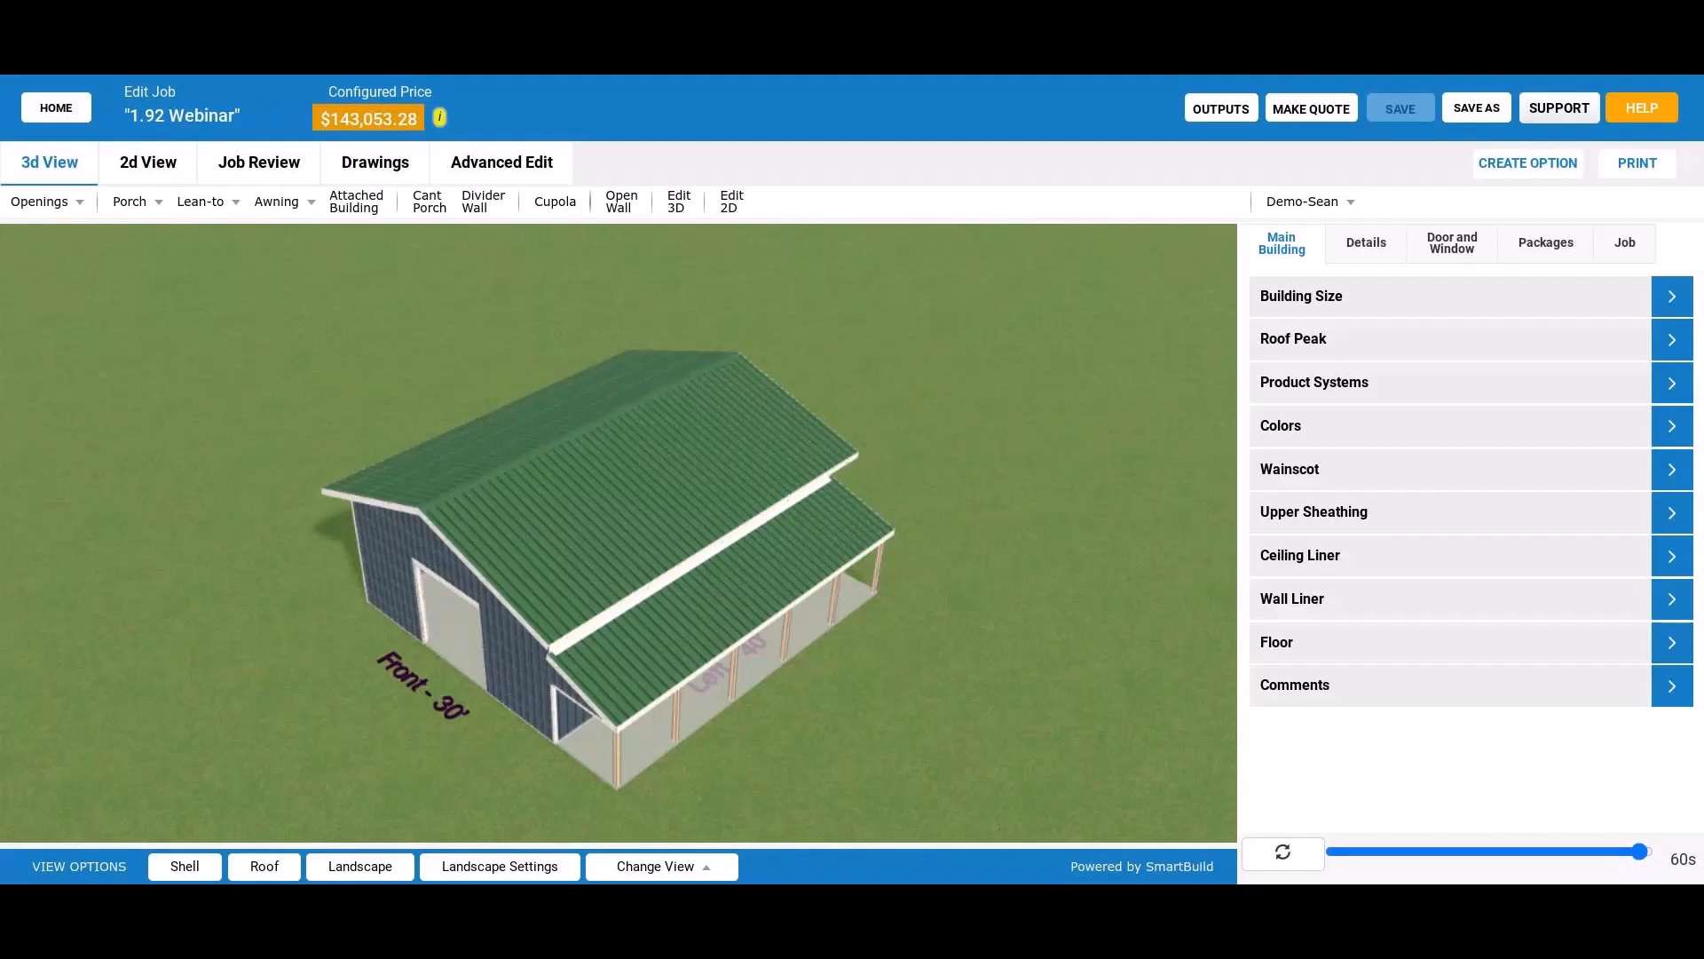
# Step: Add a full-length interior wall with Match Liner on both sides, running from the Right wall about a third in from the Back, and leave the 2D editor
pyautogui.click(145, 168)
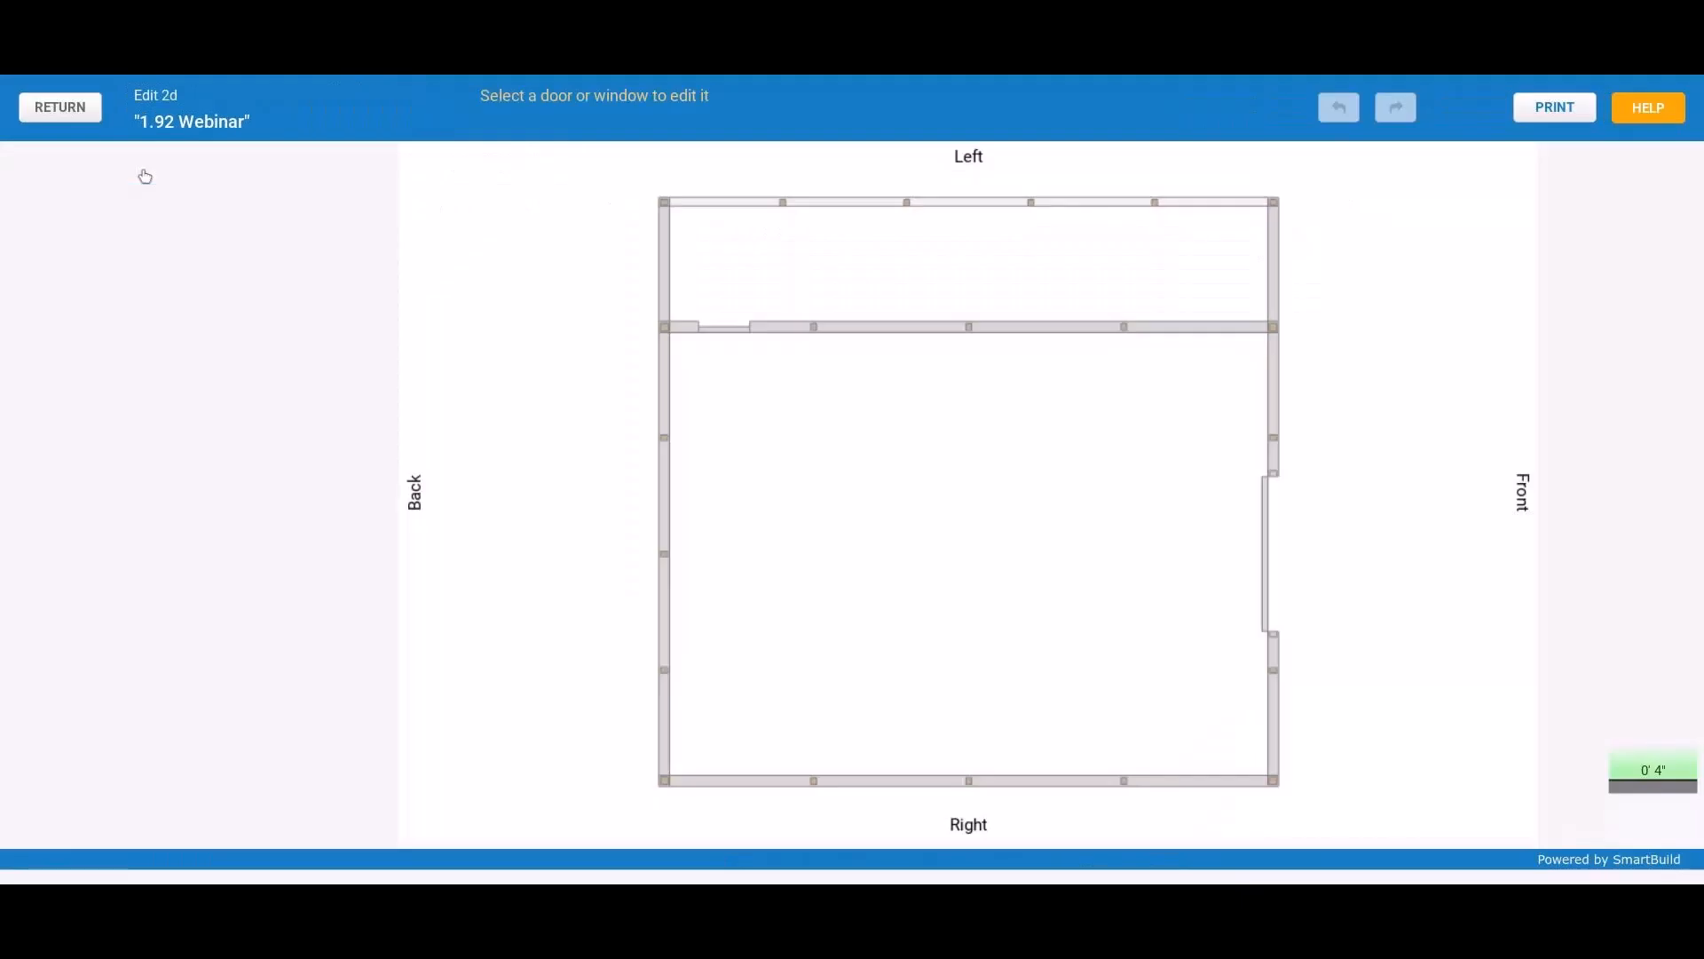
pyautogui.click(49, 229)
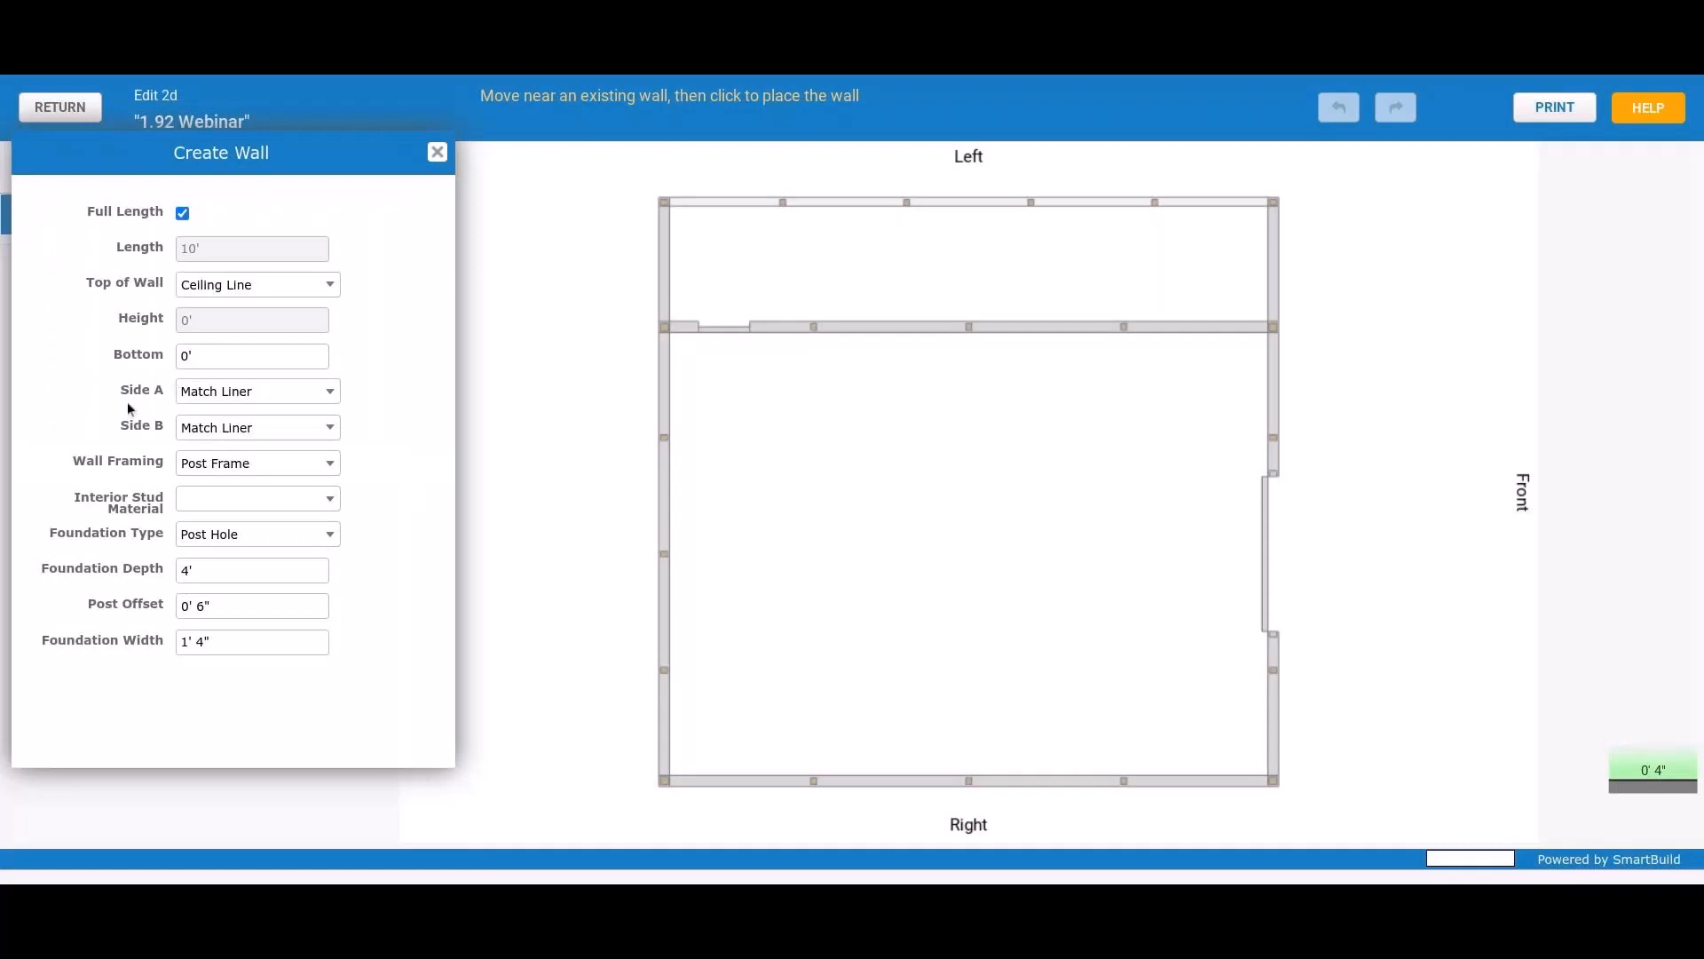
pyautogui.click(267, 391)
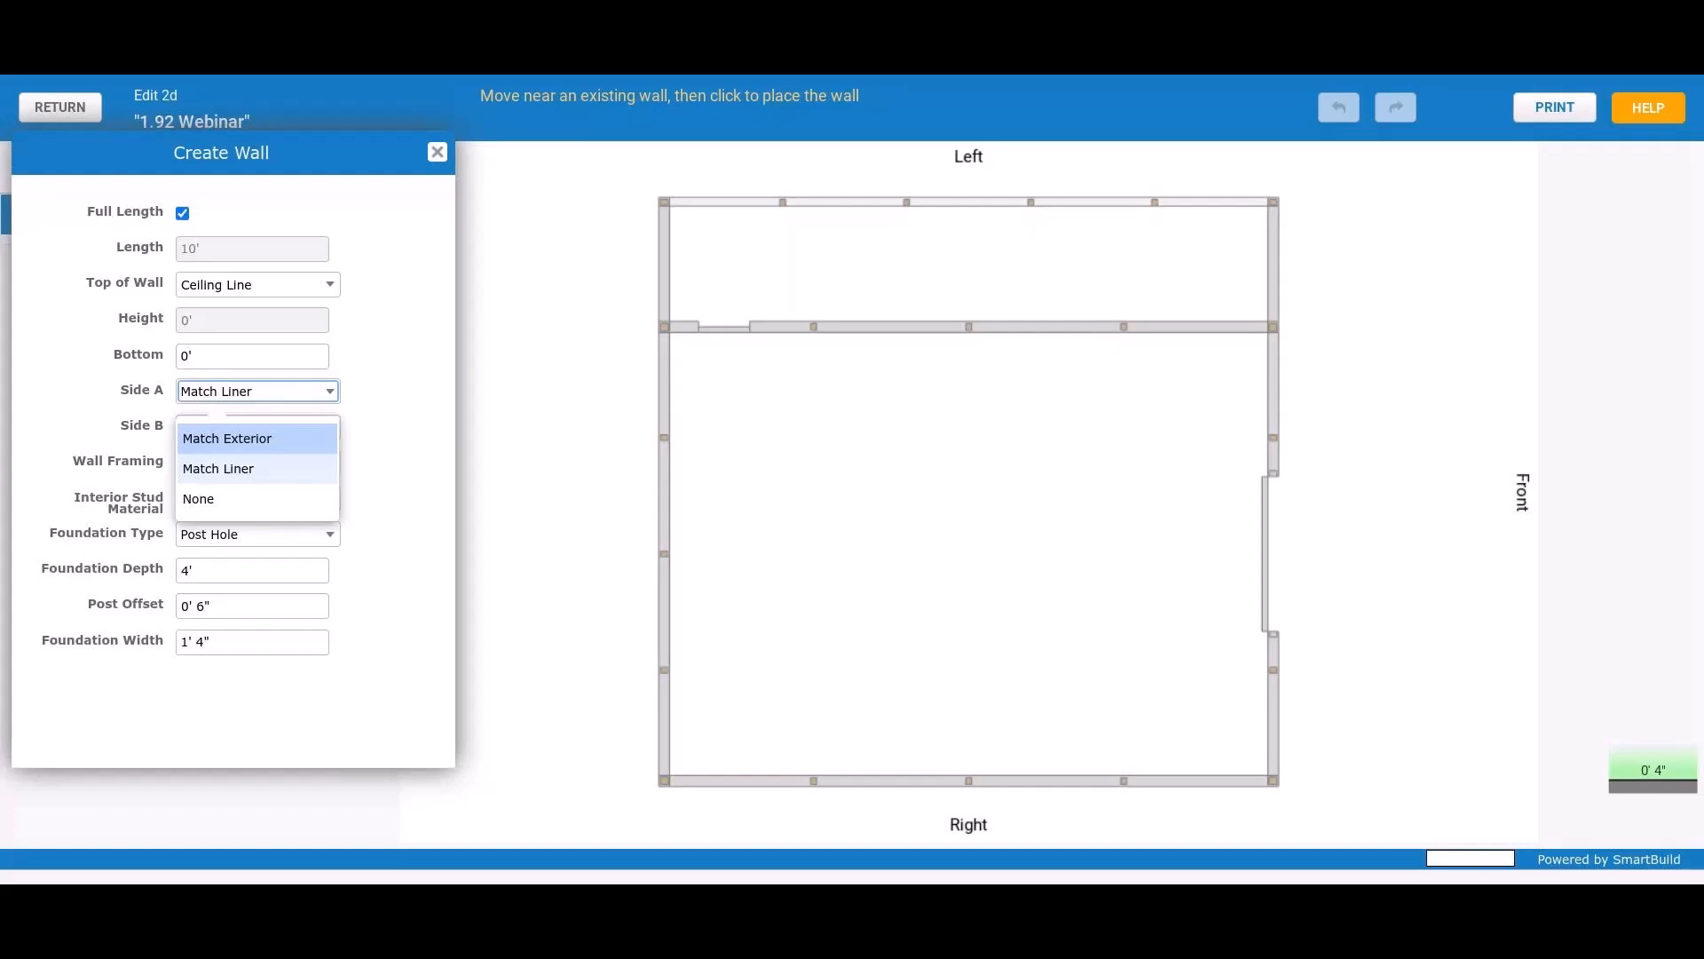
pyautogui.click(356, 467)
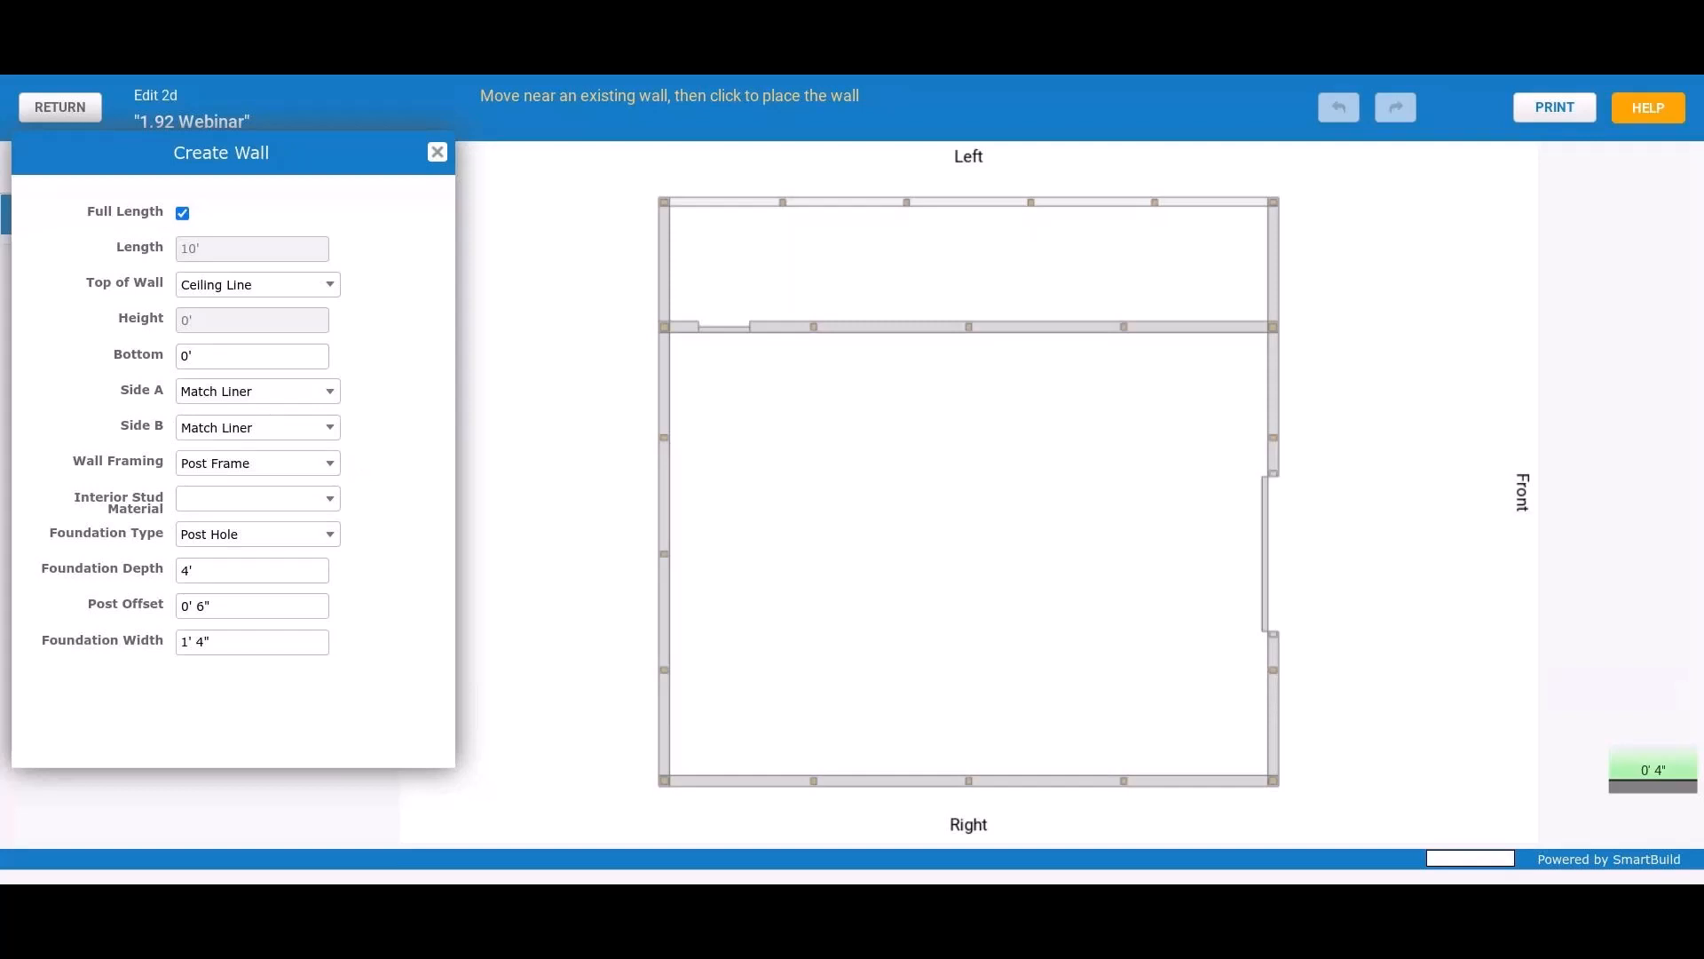
pyautogui.click(885, 782)
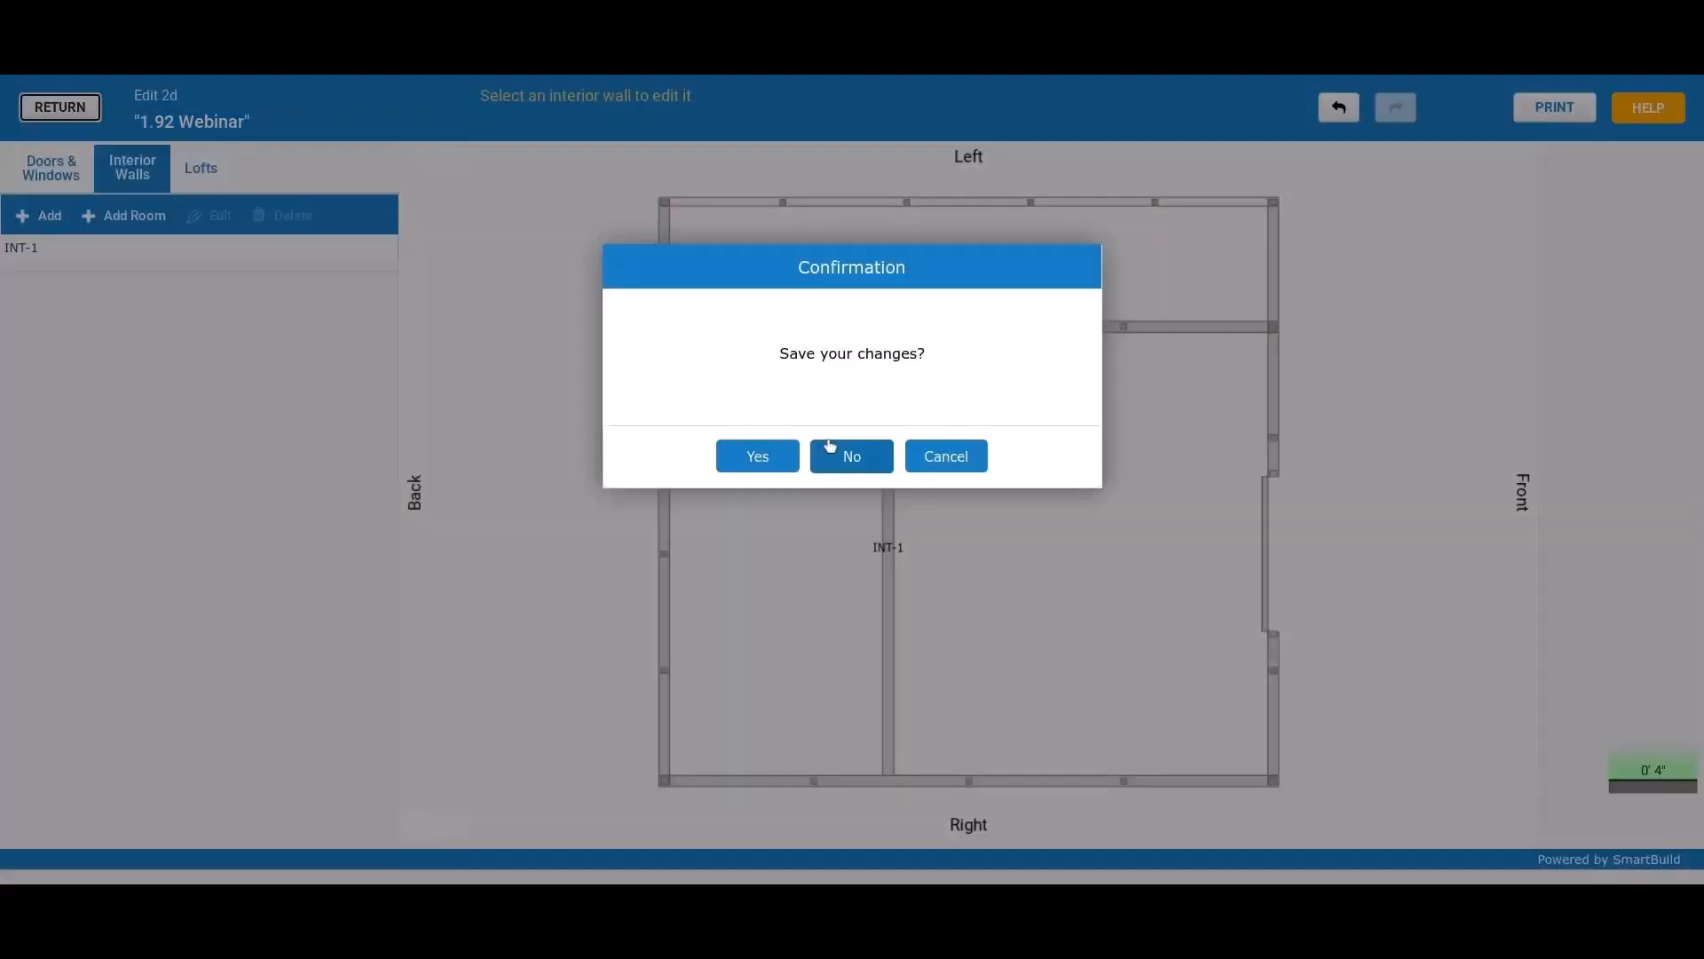
pyautogui.click(830, 448)
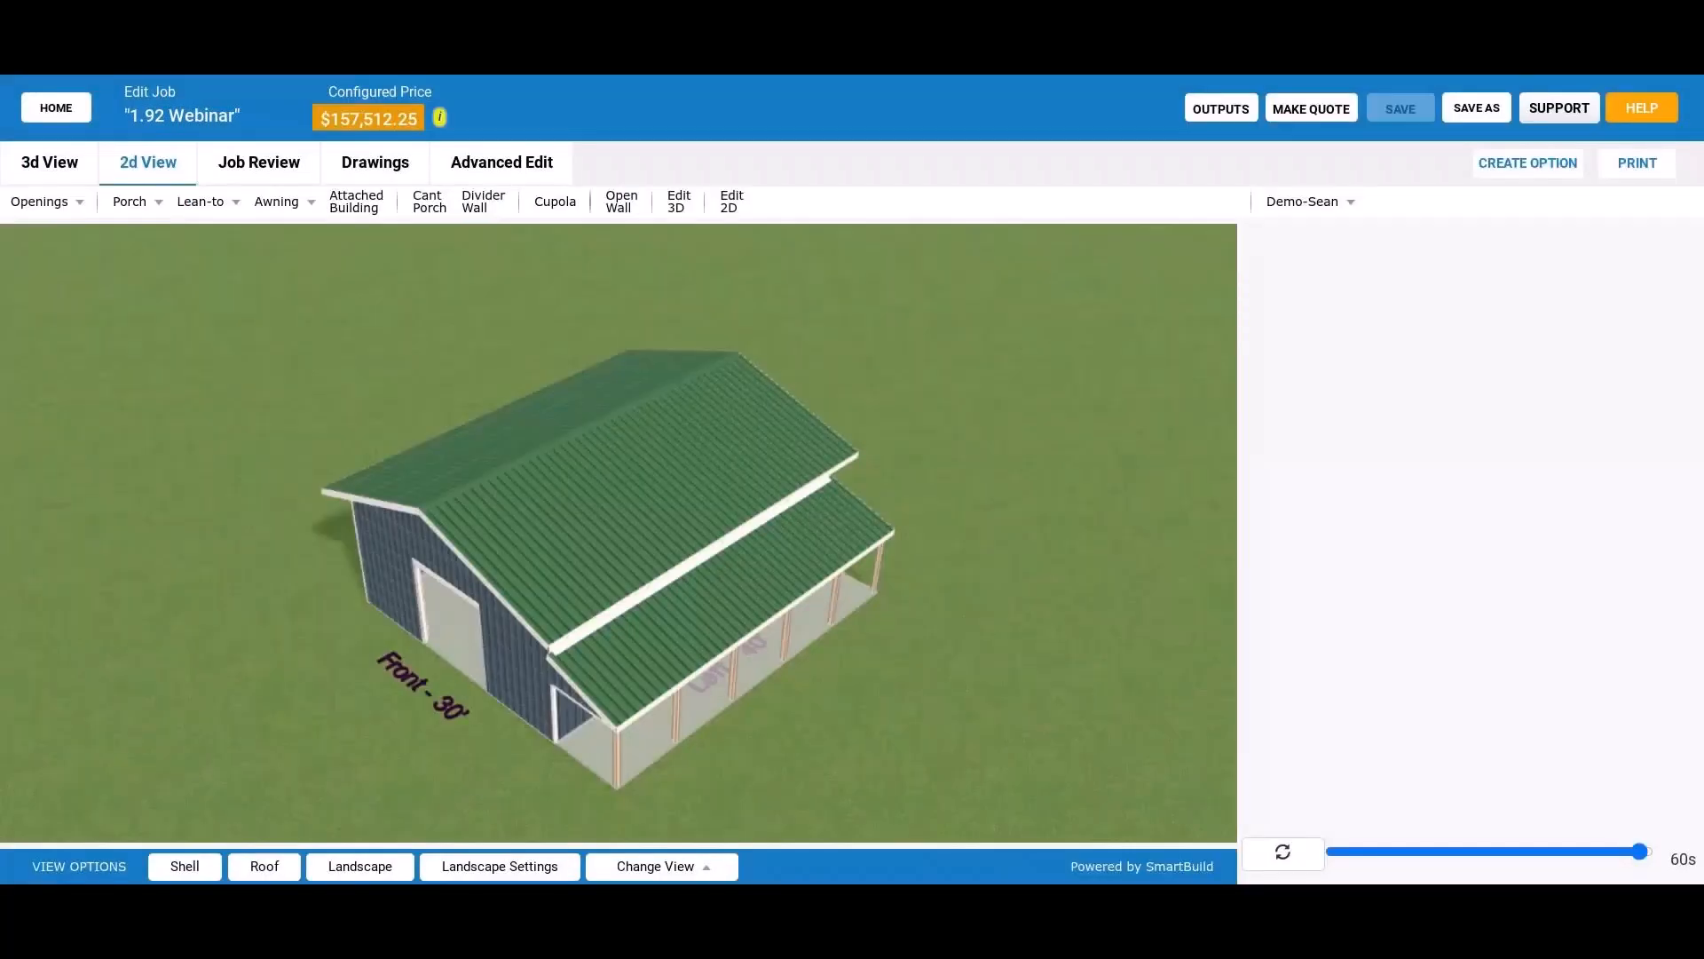
# Step: Show the sheathing drawing of interior wall INT-1 from the wall layout drawing
pyautogui.click(275, 161)
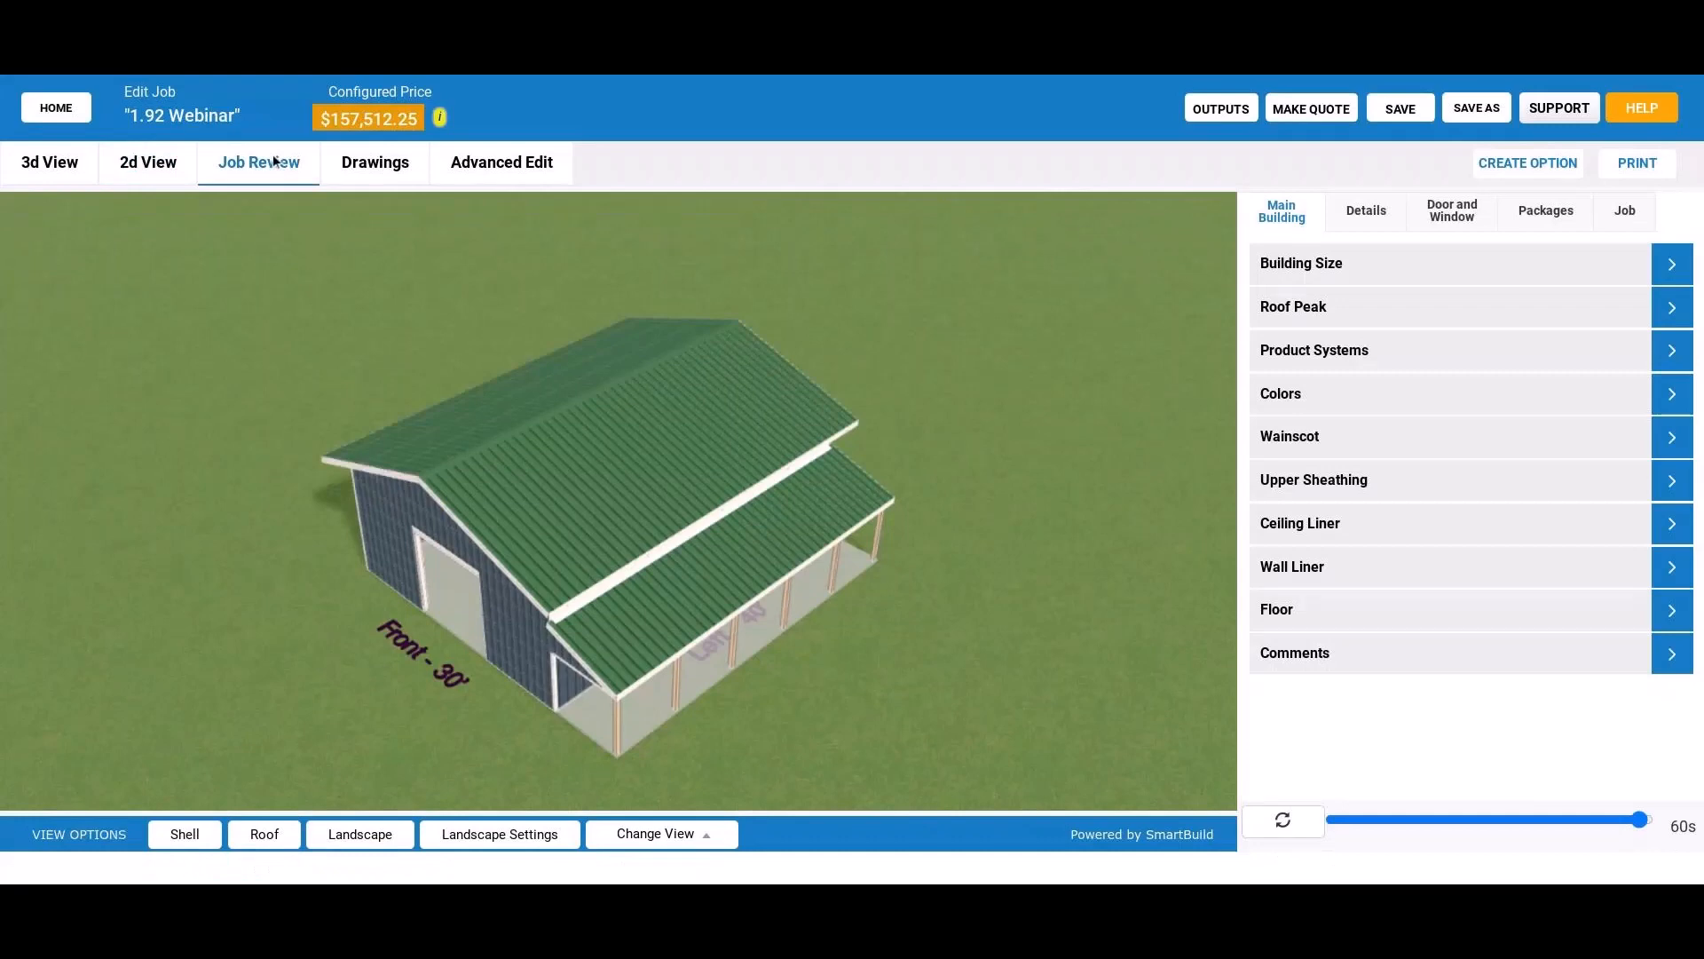
pyautogui.click(390, 167)
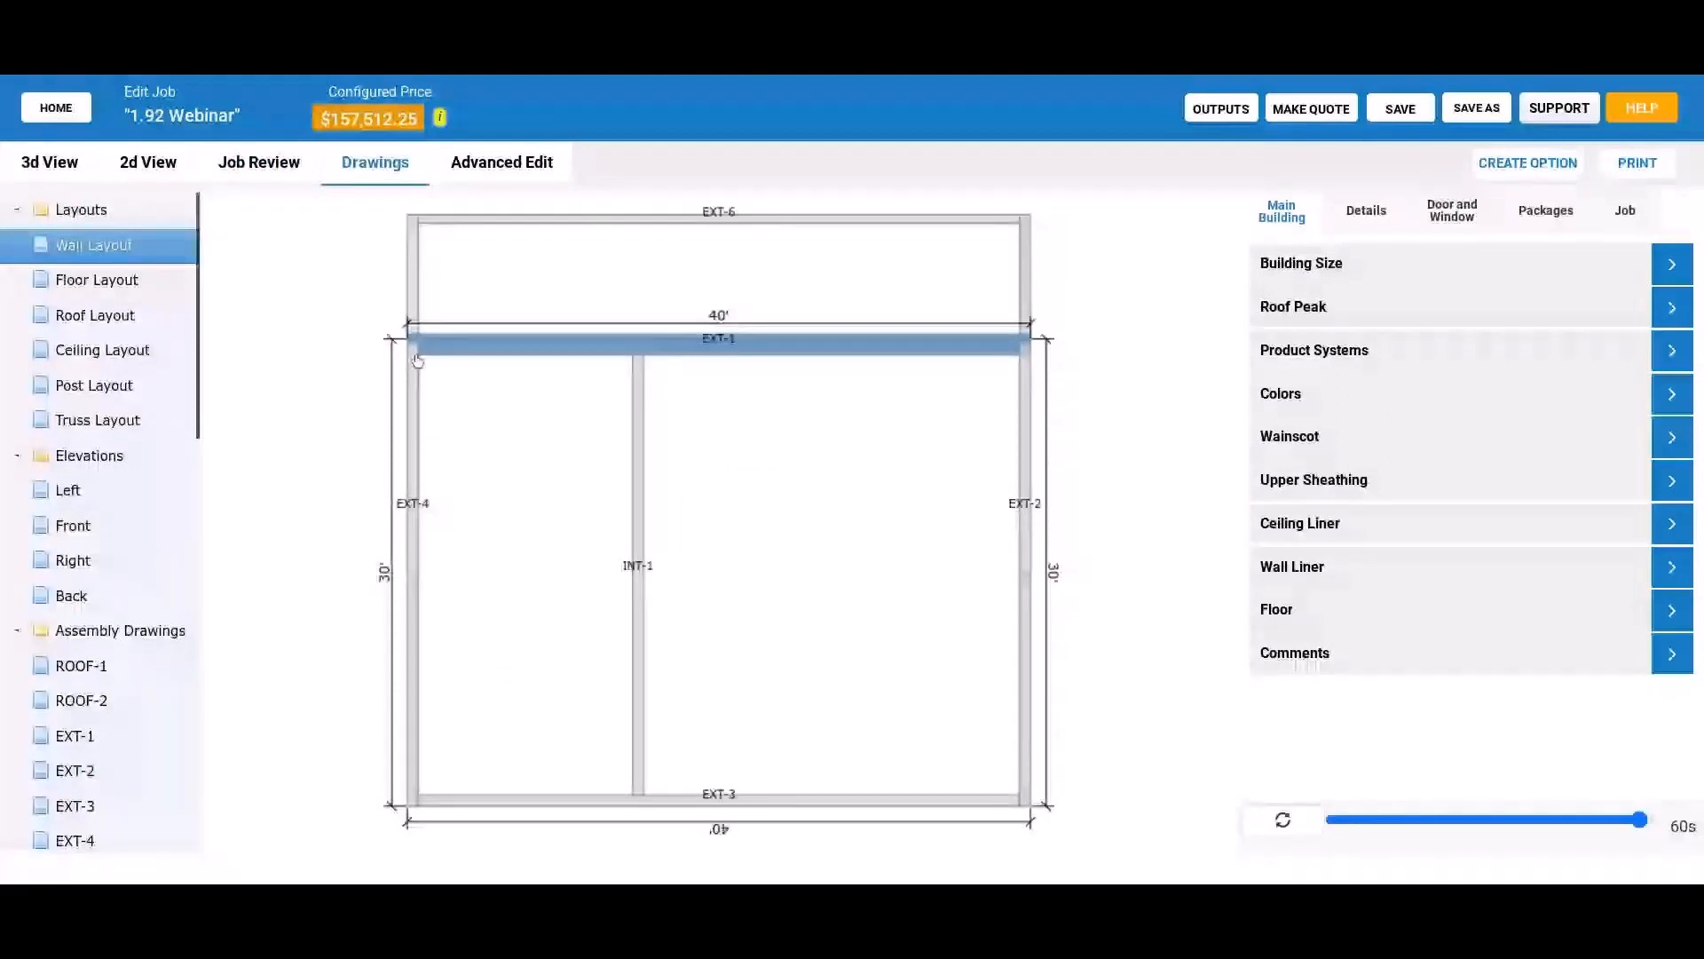
pyautogui.click(638, 519)
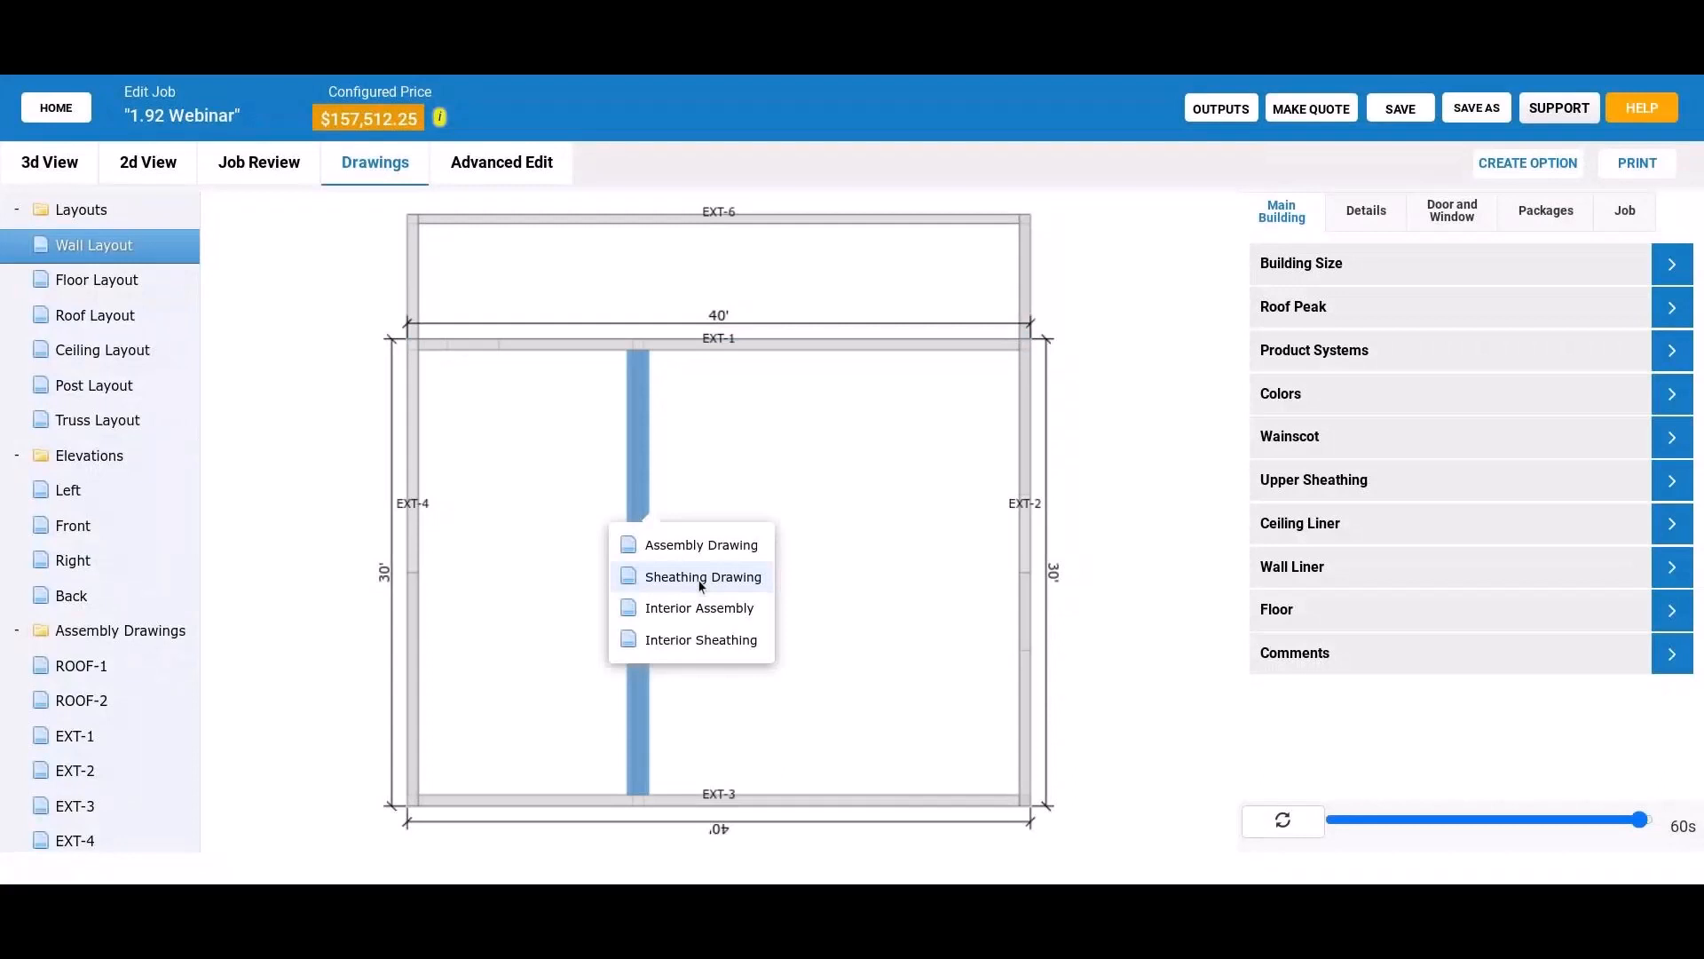
pyautogui.click(702, 578)
# Step: Show the Interior Sheathing drawing of INT-1 and rotate it to inspect the wall panels at an angle
pyautogui.scroll(-3, 130, 572)
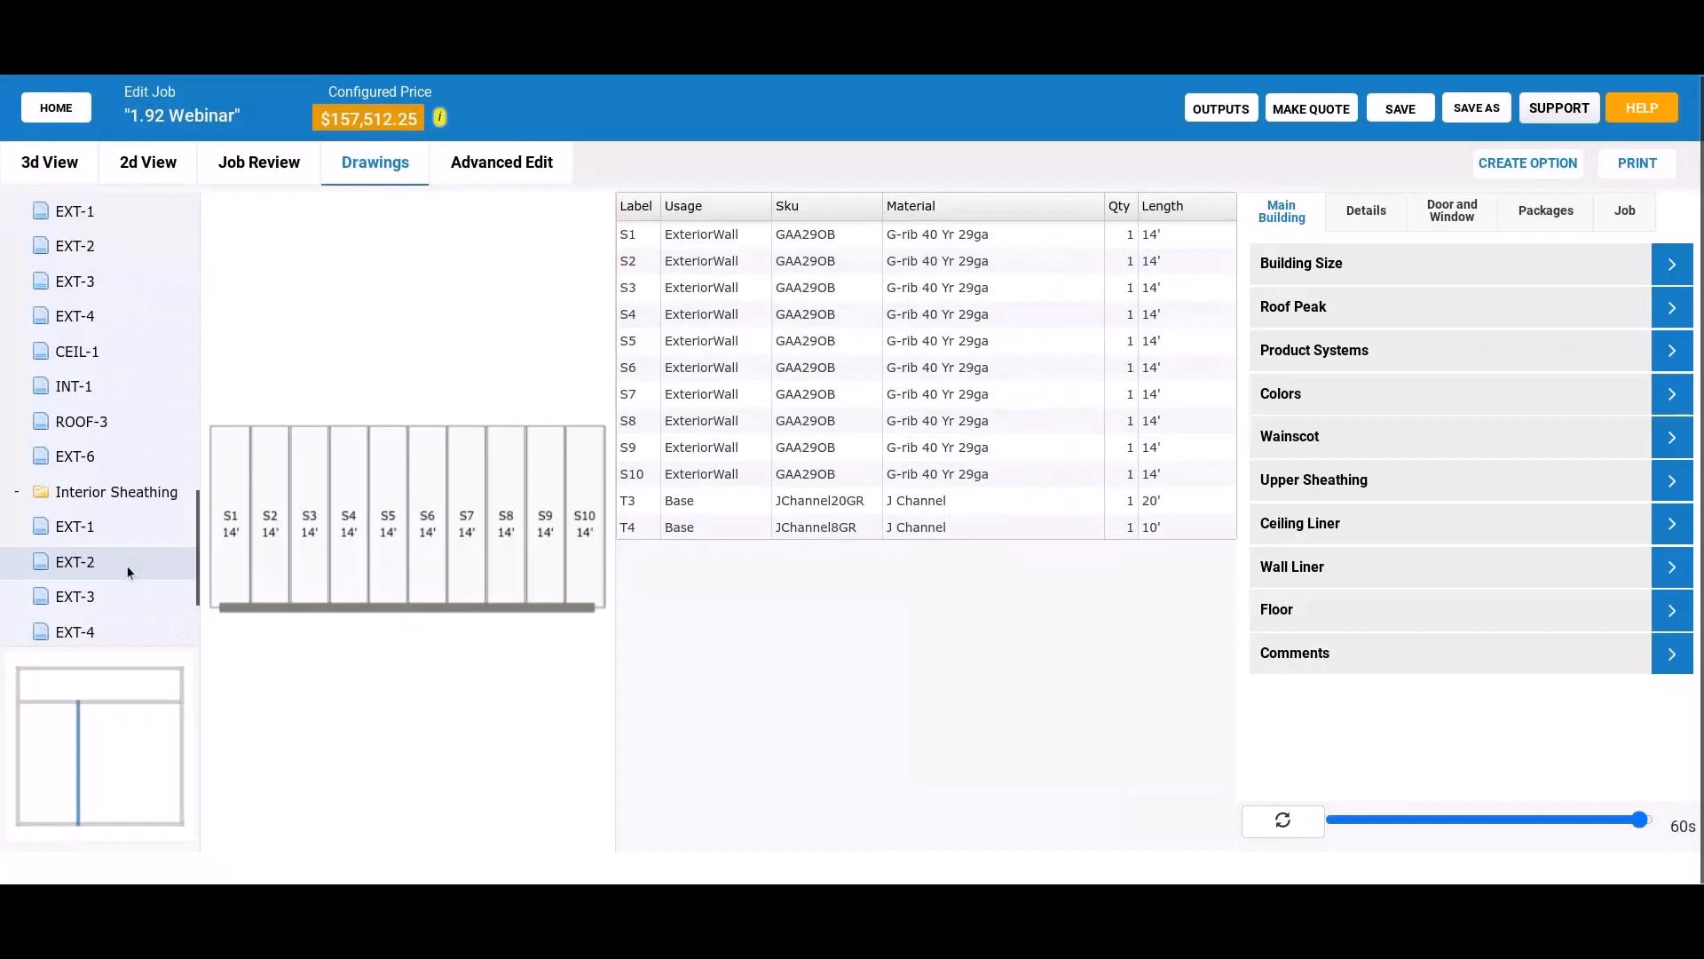
pyautogui.scroll(-3, 126, 564)
pyautogui.click(109, 593)
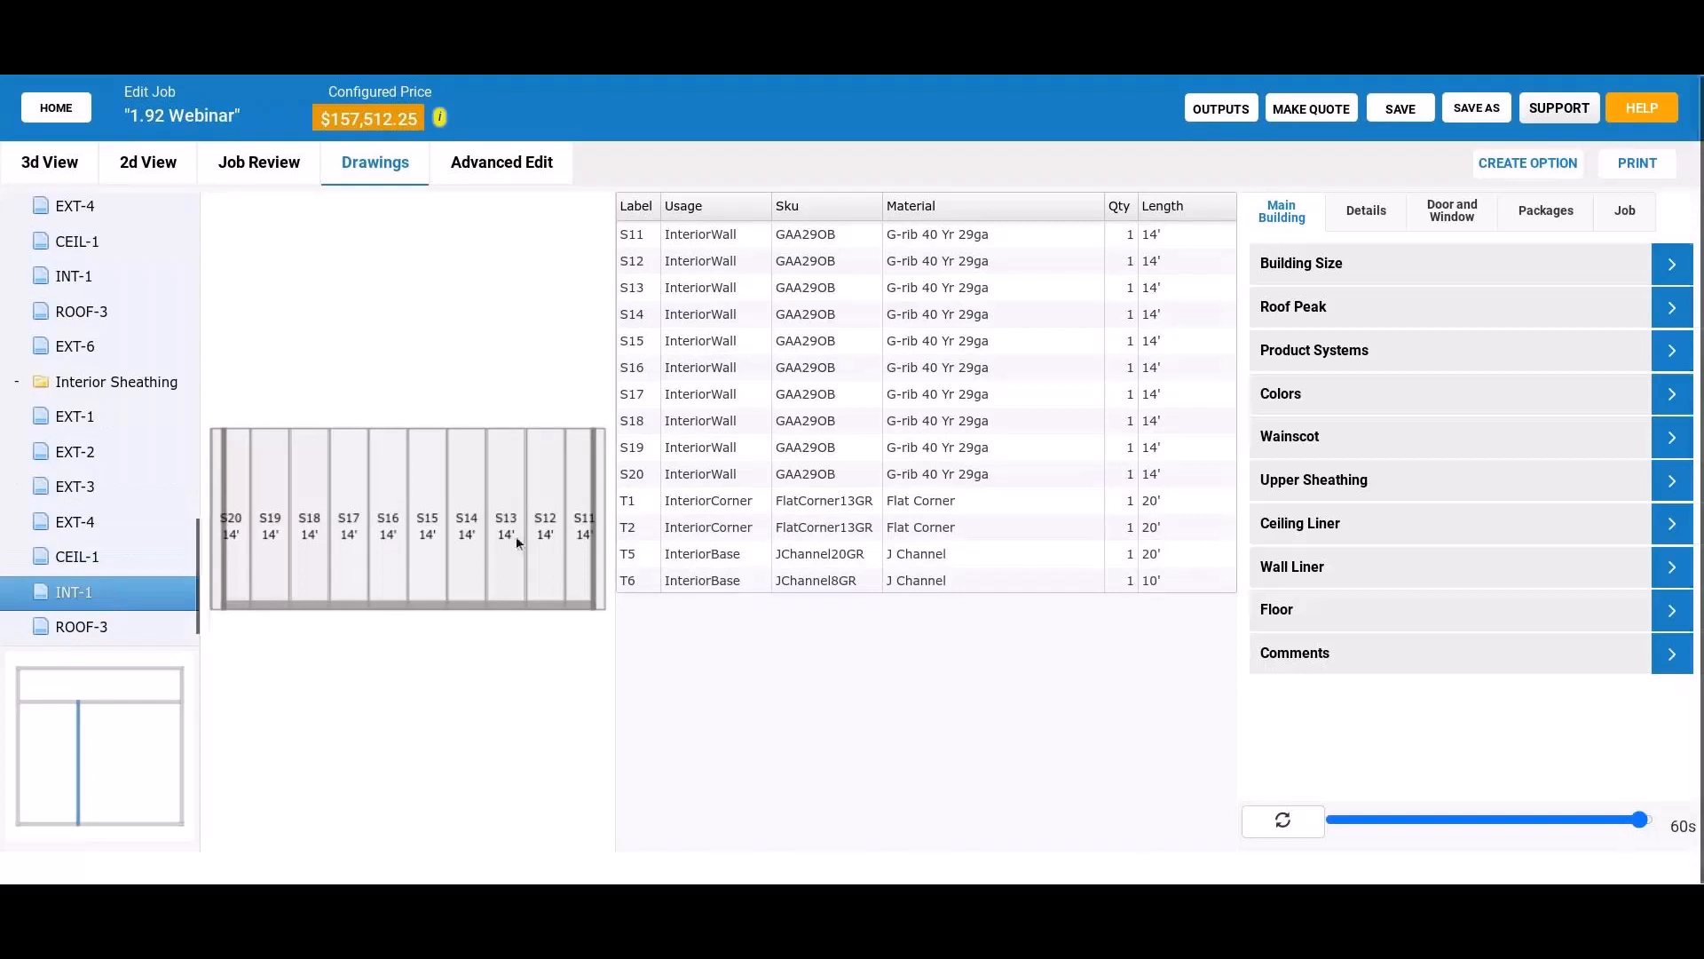
pyautogui.moveTo(518, 539); pyautogui.dragTo(413, 557)
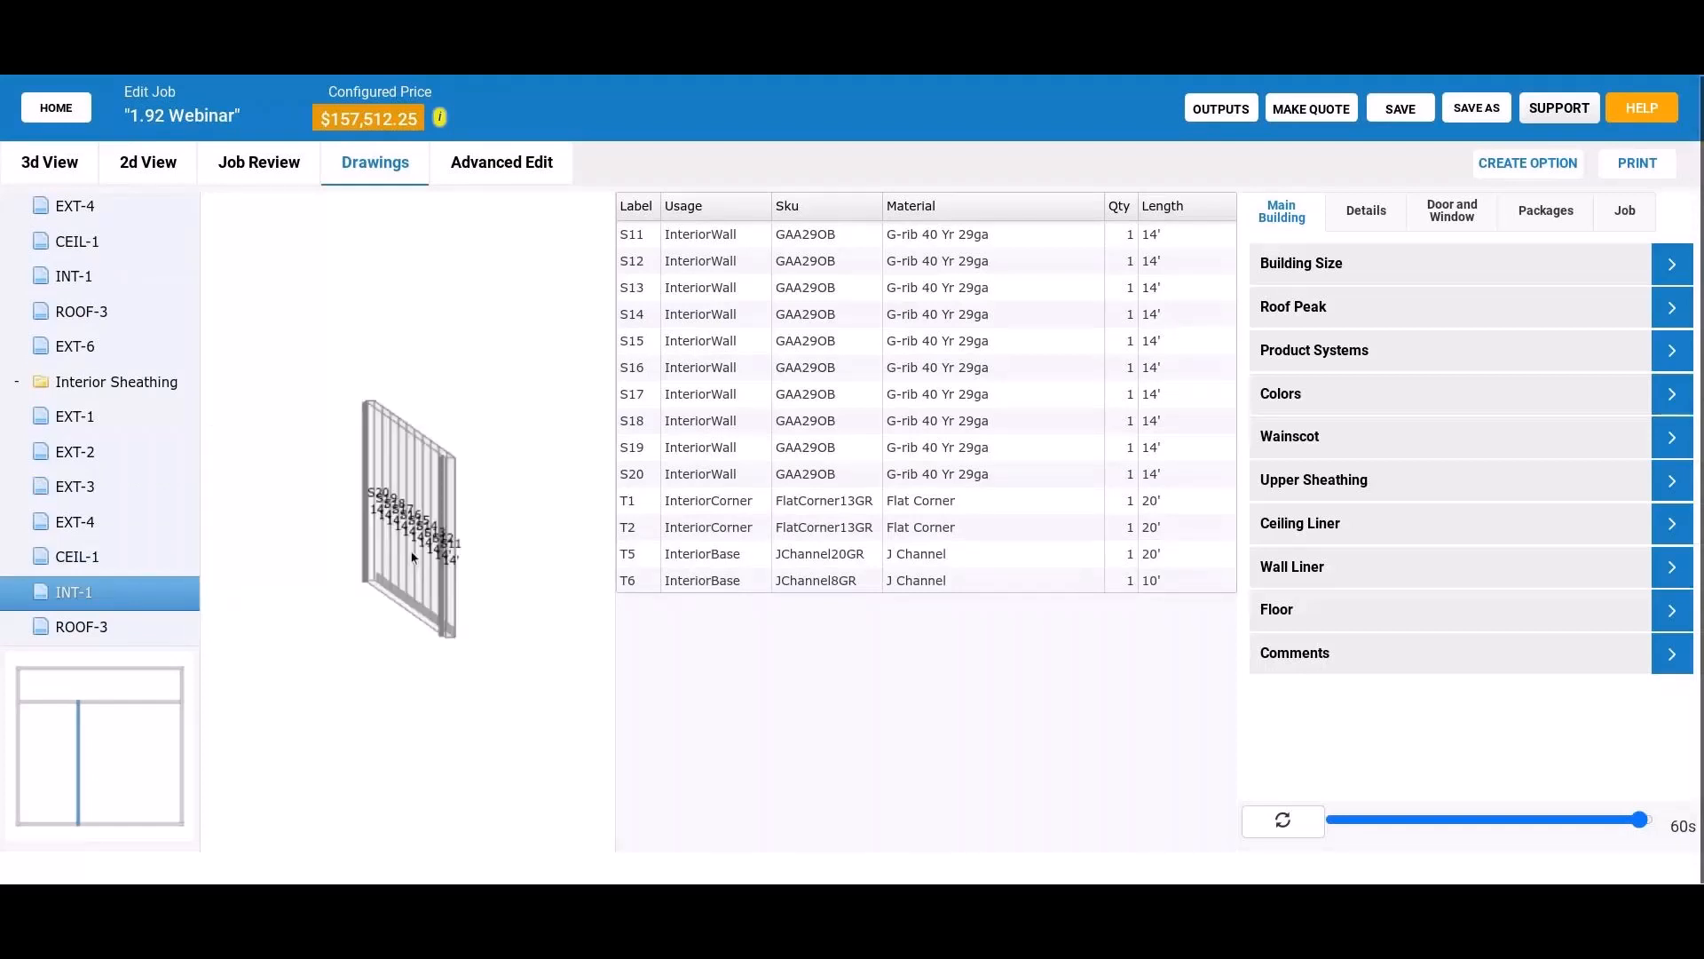
pyautogui.moveTo(413, 558); pyautogui.dragTo(415, 573)
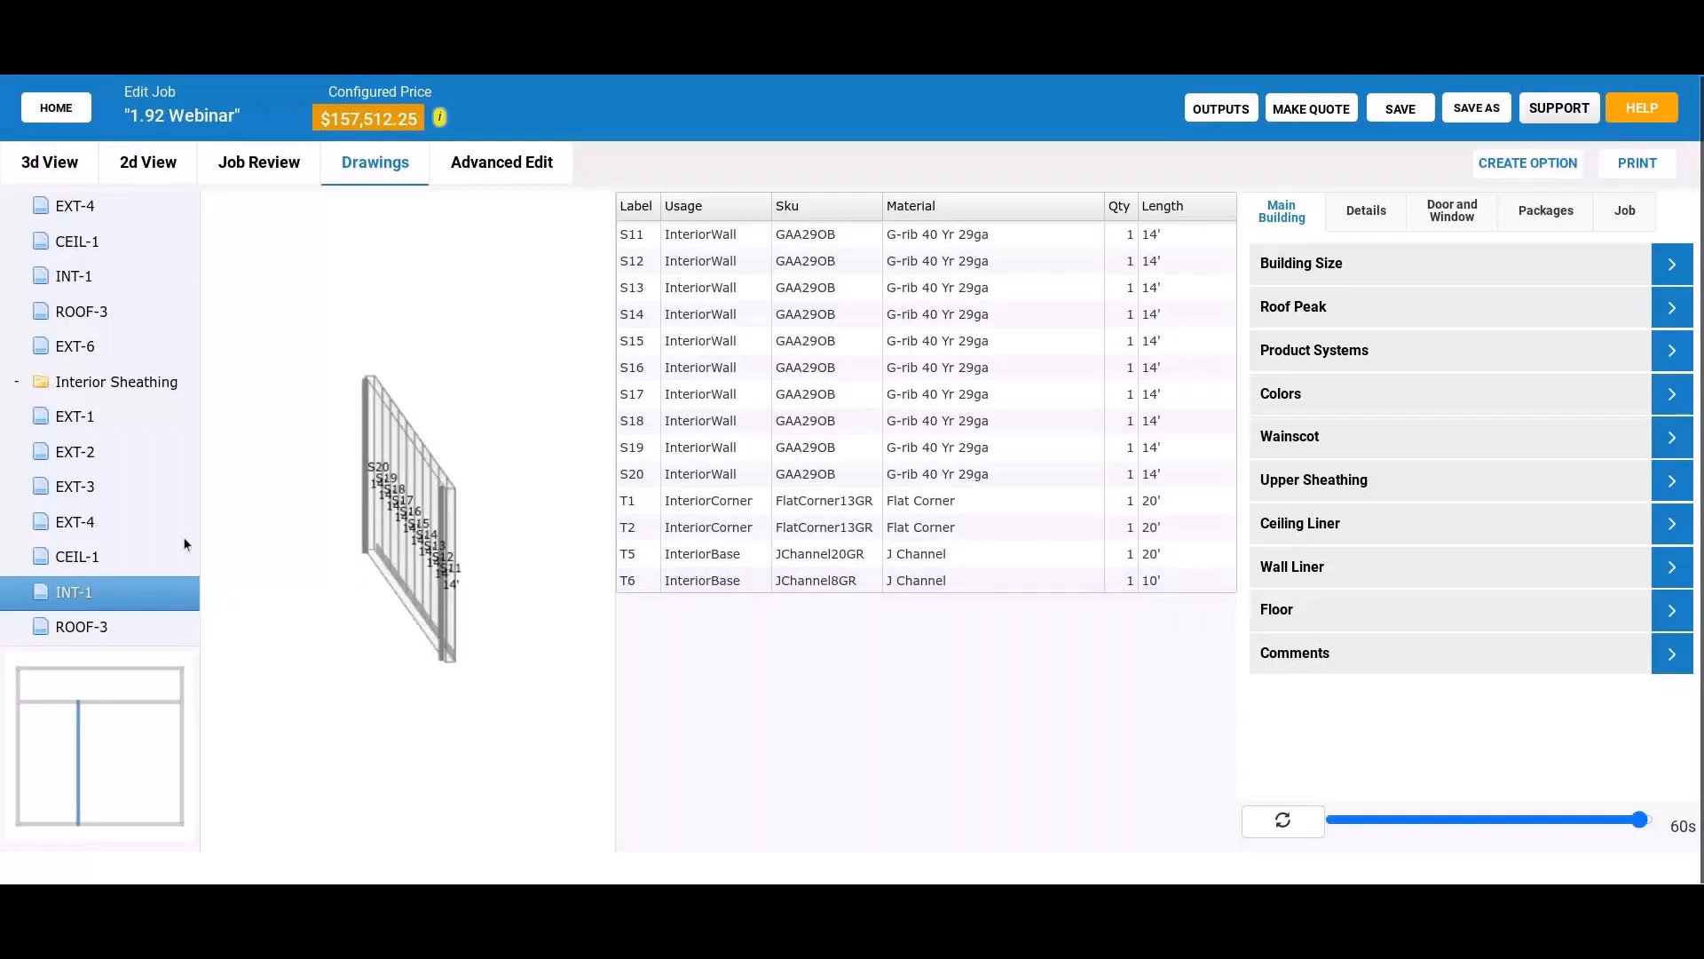
# Step: Check the Interior Assembly drawing of INT-1, and return to that wall's Interior Sheathing drawing
pyautogui.scroll(1, 110, 544)
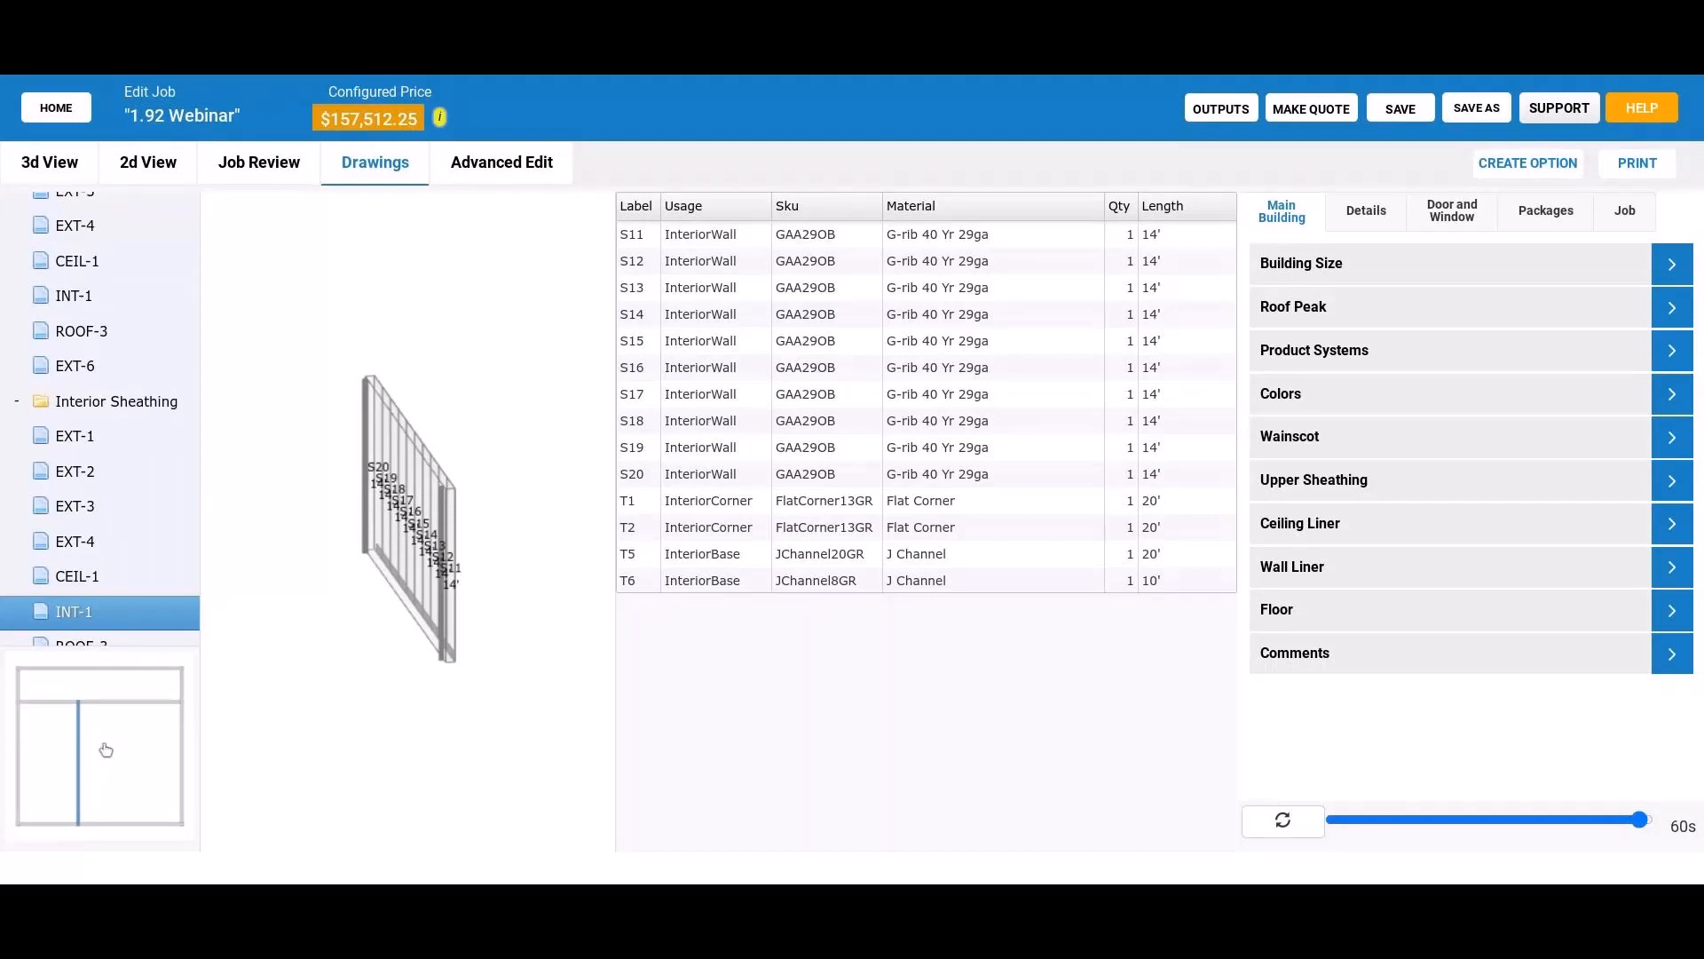
pyautogui.scroll(1, 149, 528)
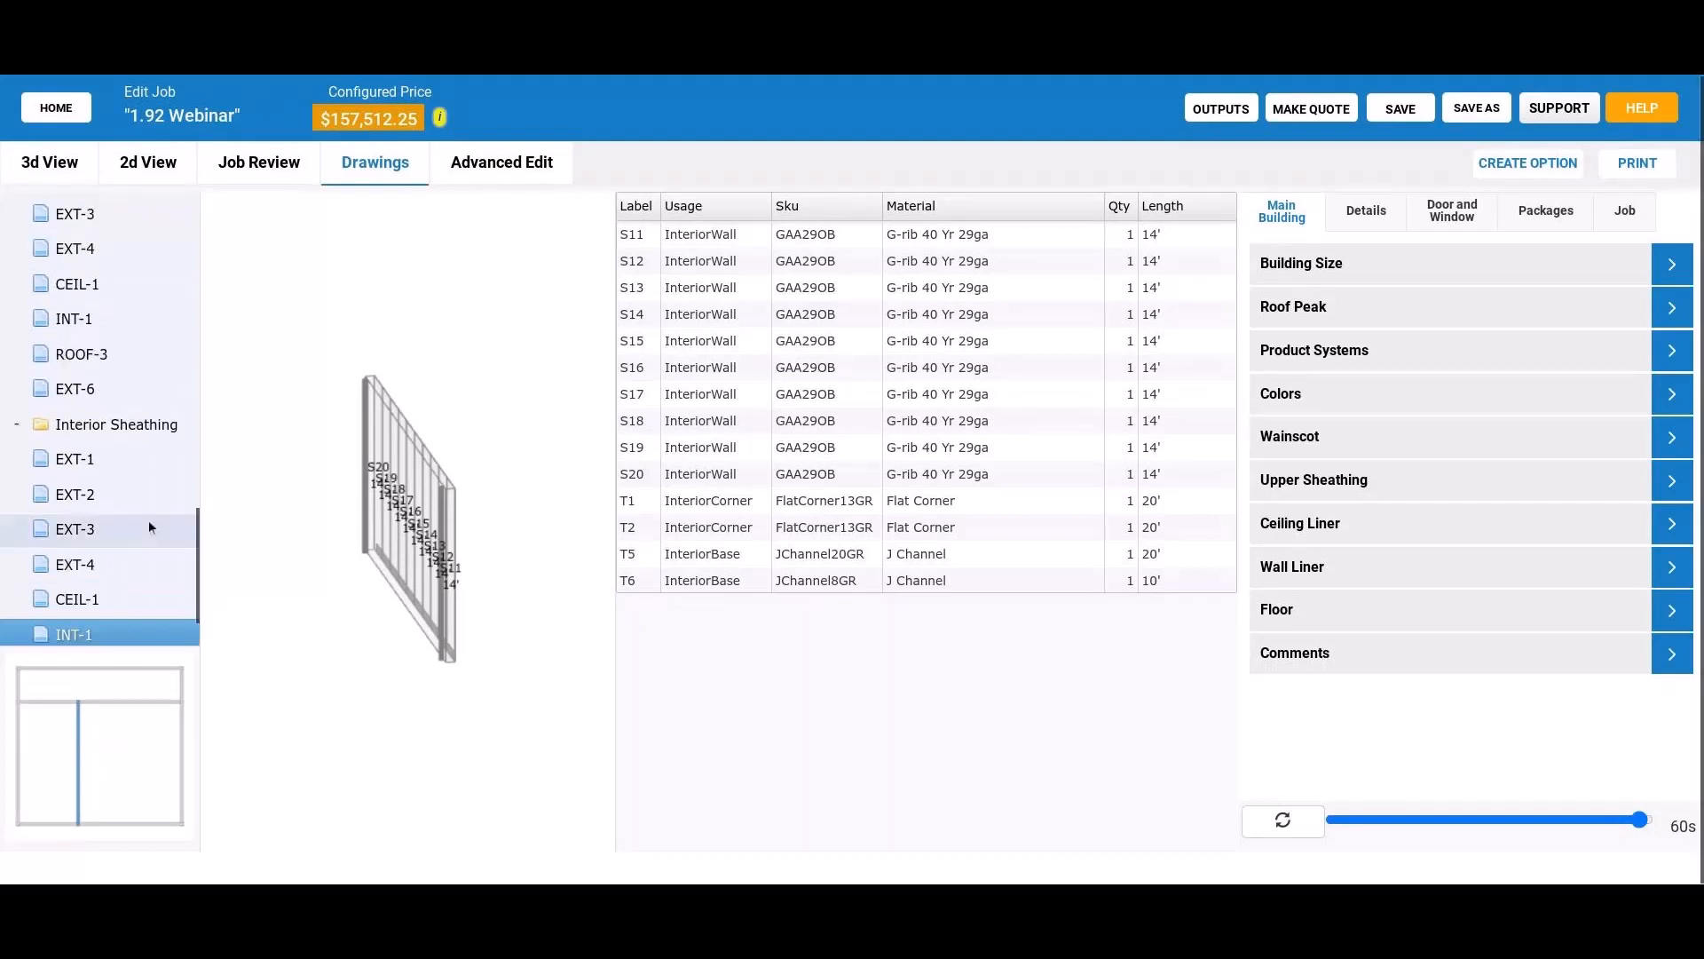
pyautogui.scroll(2, 149, 528)
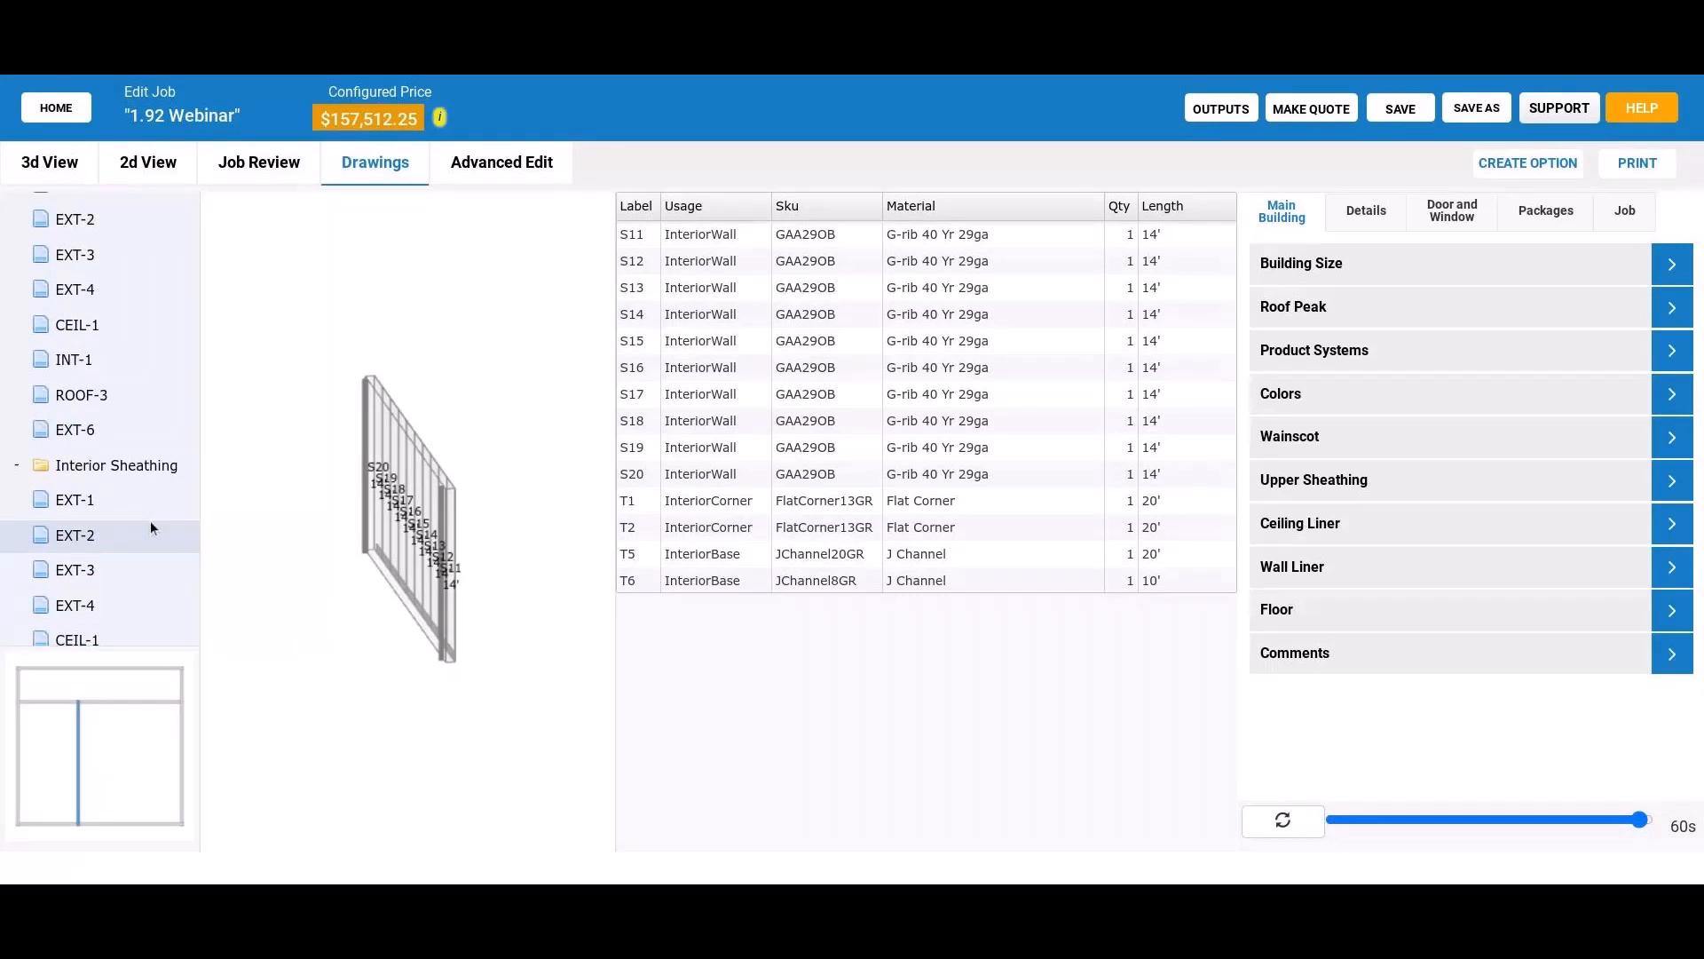
pyautogui.scroll(3, 151, 528)
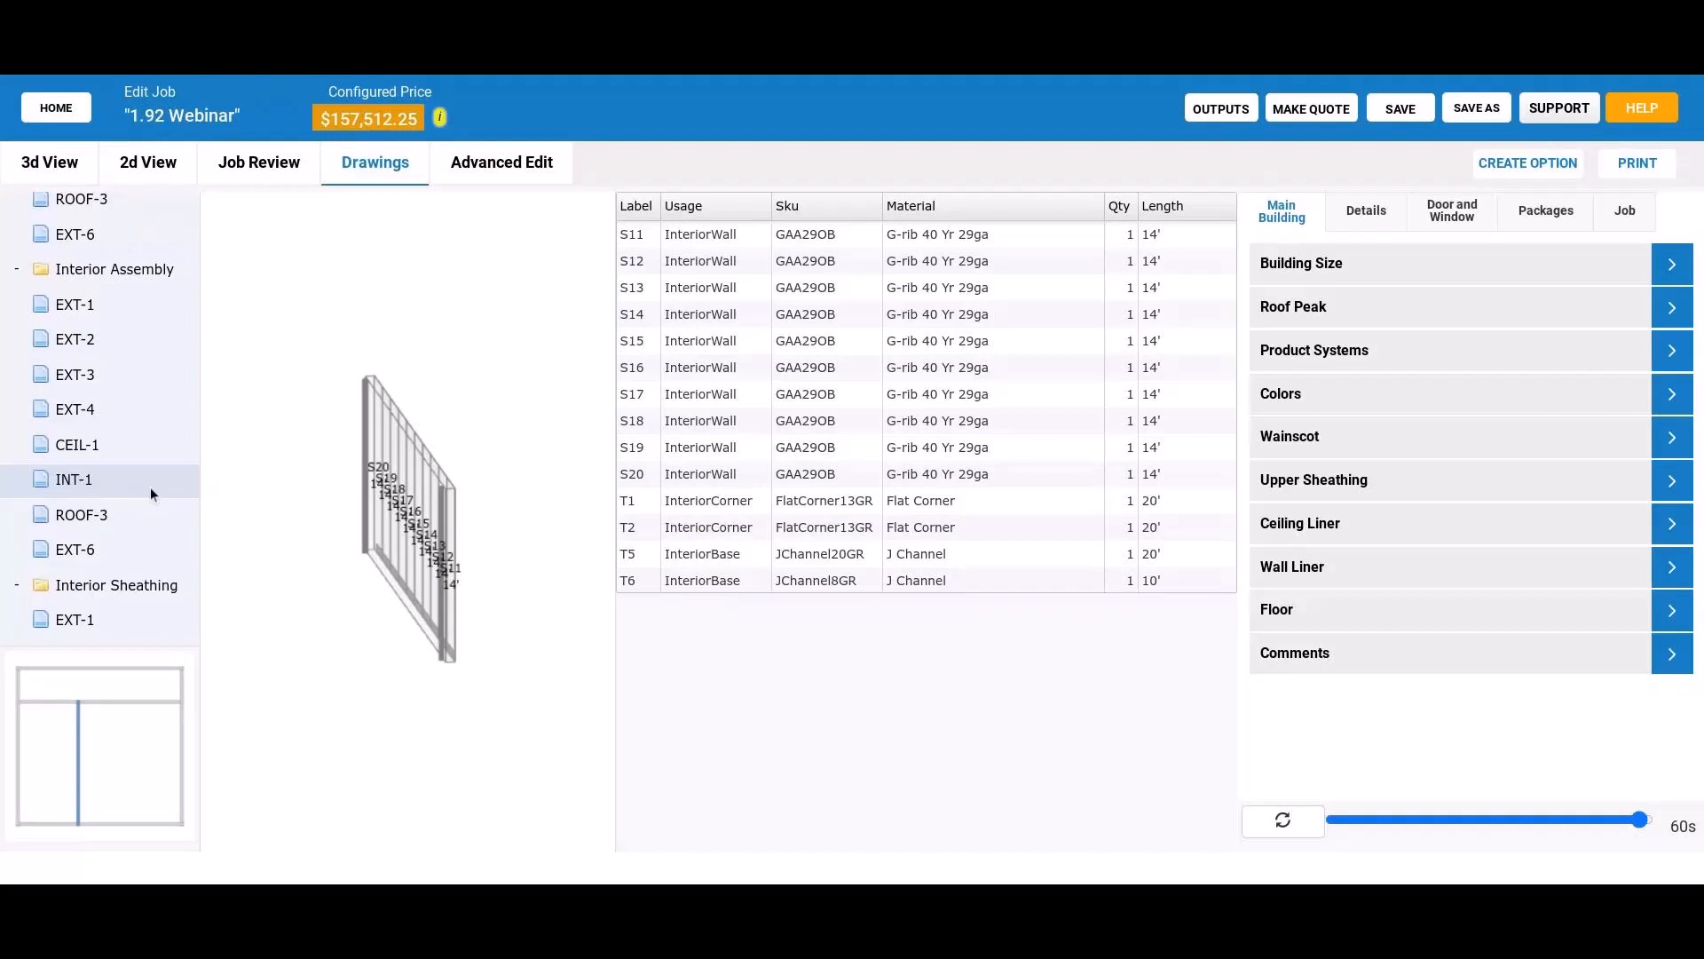
pyautogui.click(152, 490)
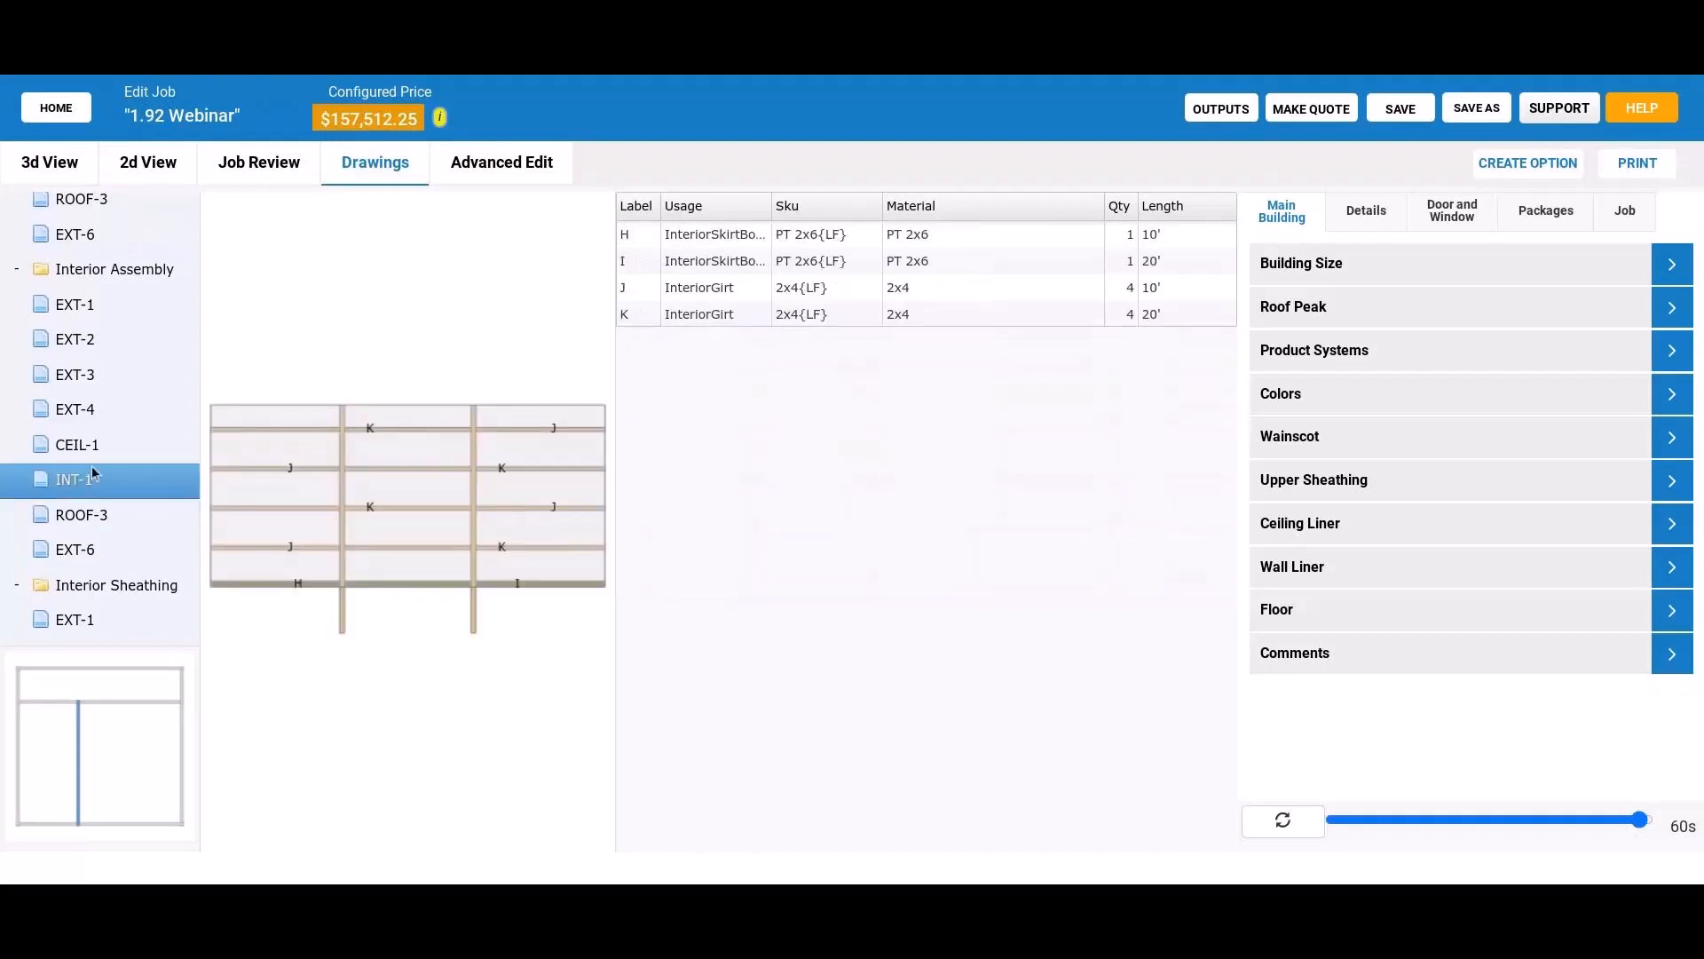
pyautogui.scroll(-2, 95, 474)
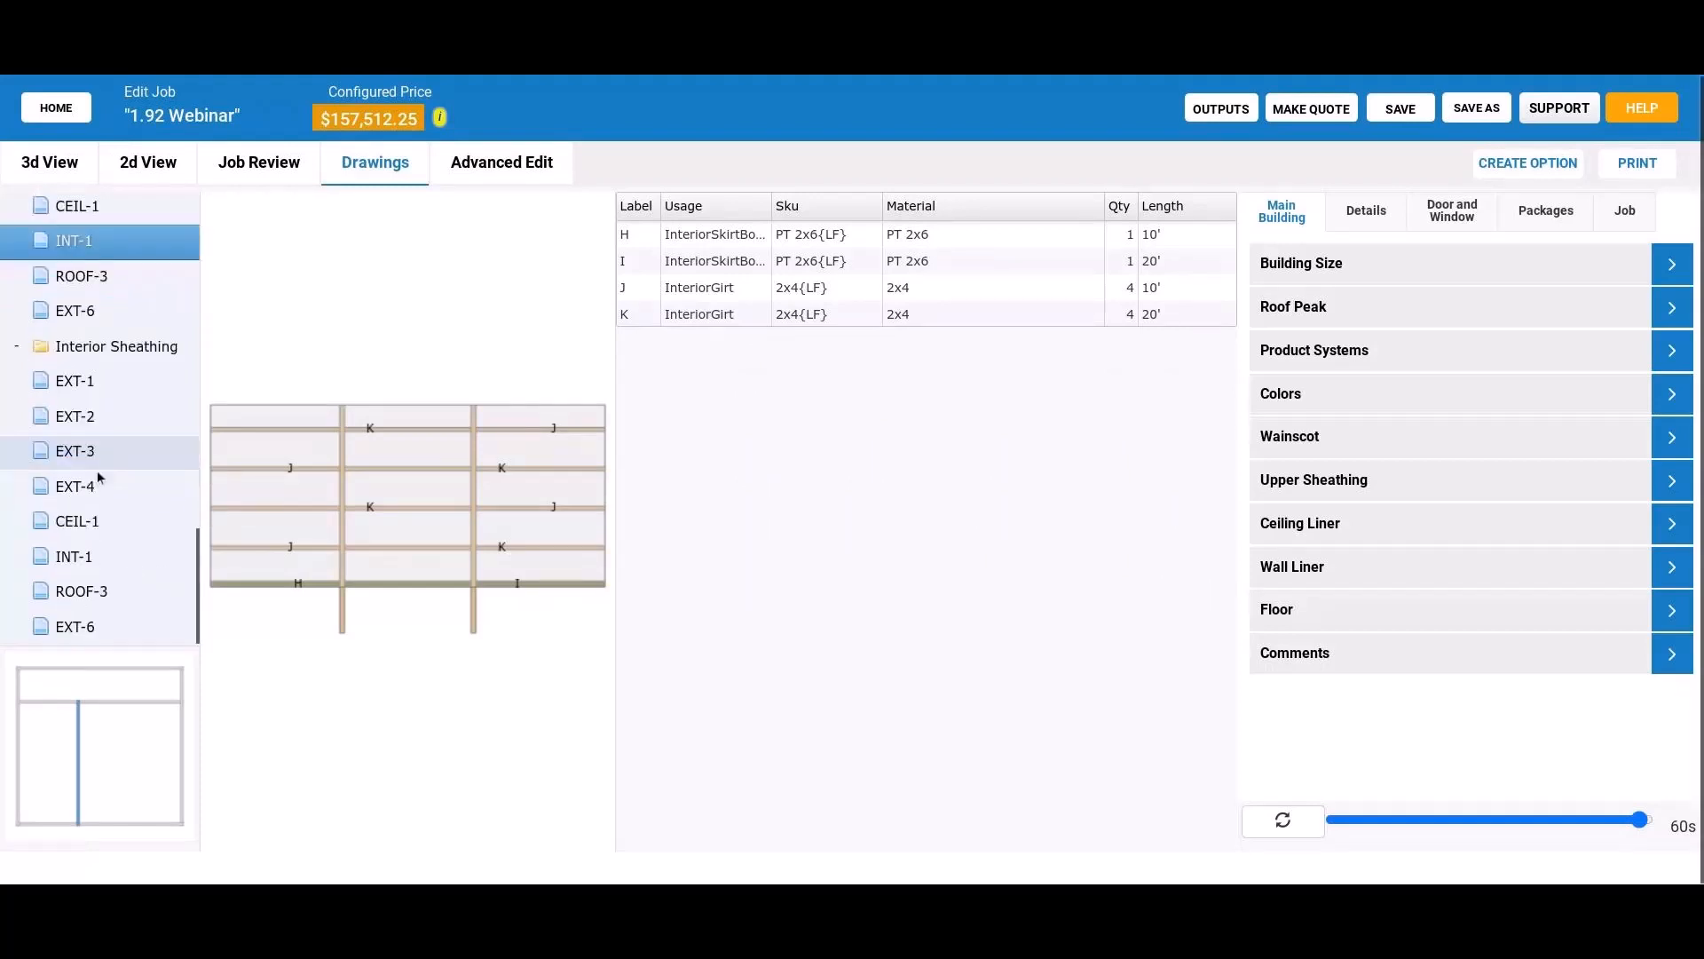
pyautogui.click(124, 557)
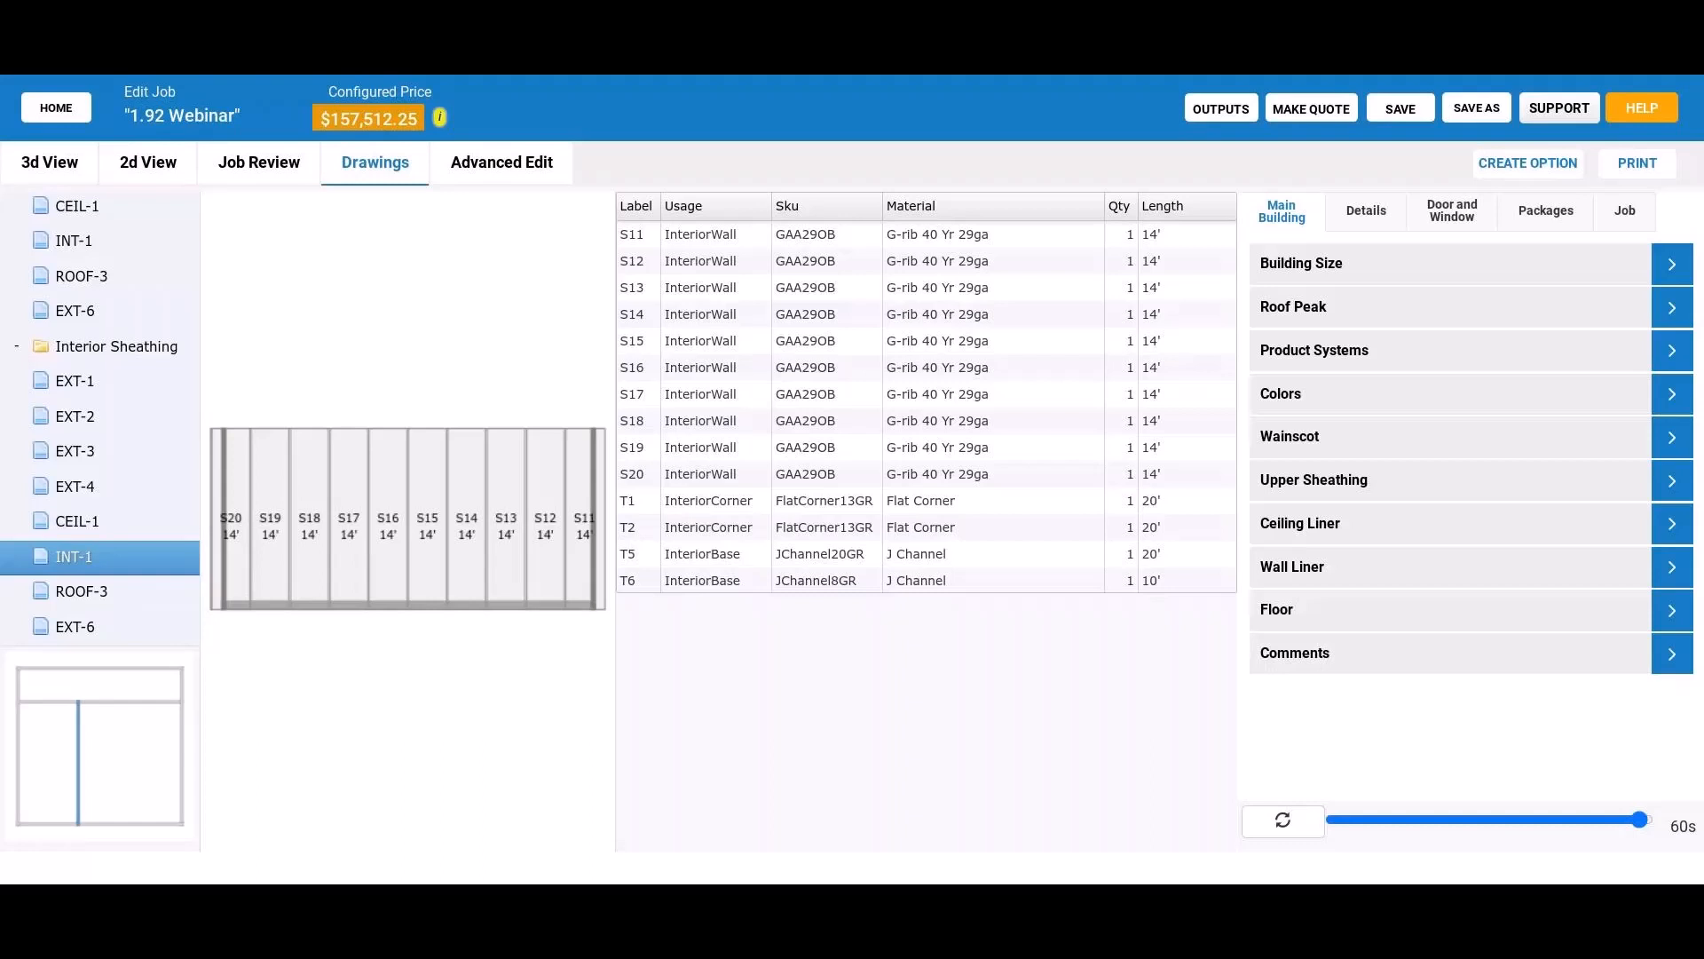
# Step: Check the Wall Trim settings in the building details, and collapse them again
pyautogui.click(1382, 212)
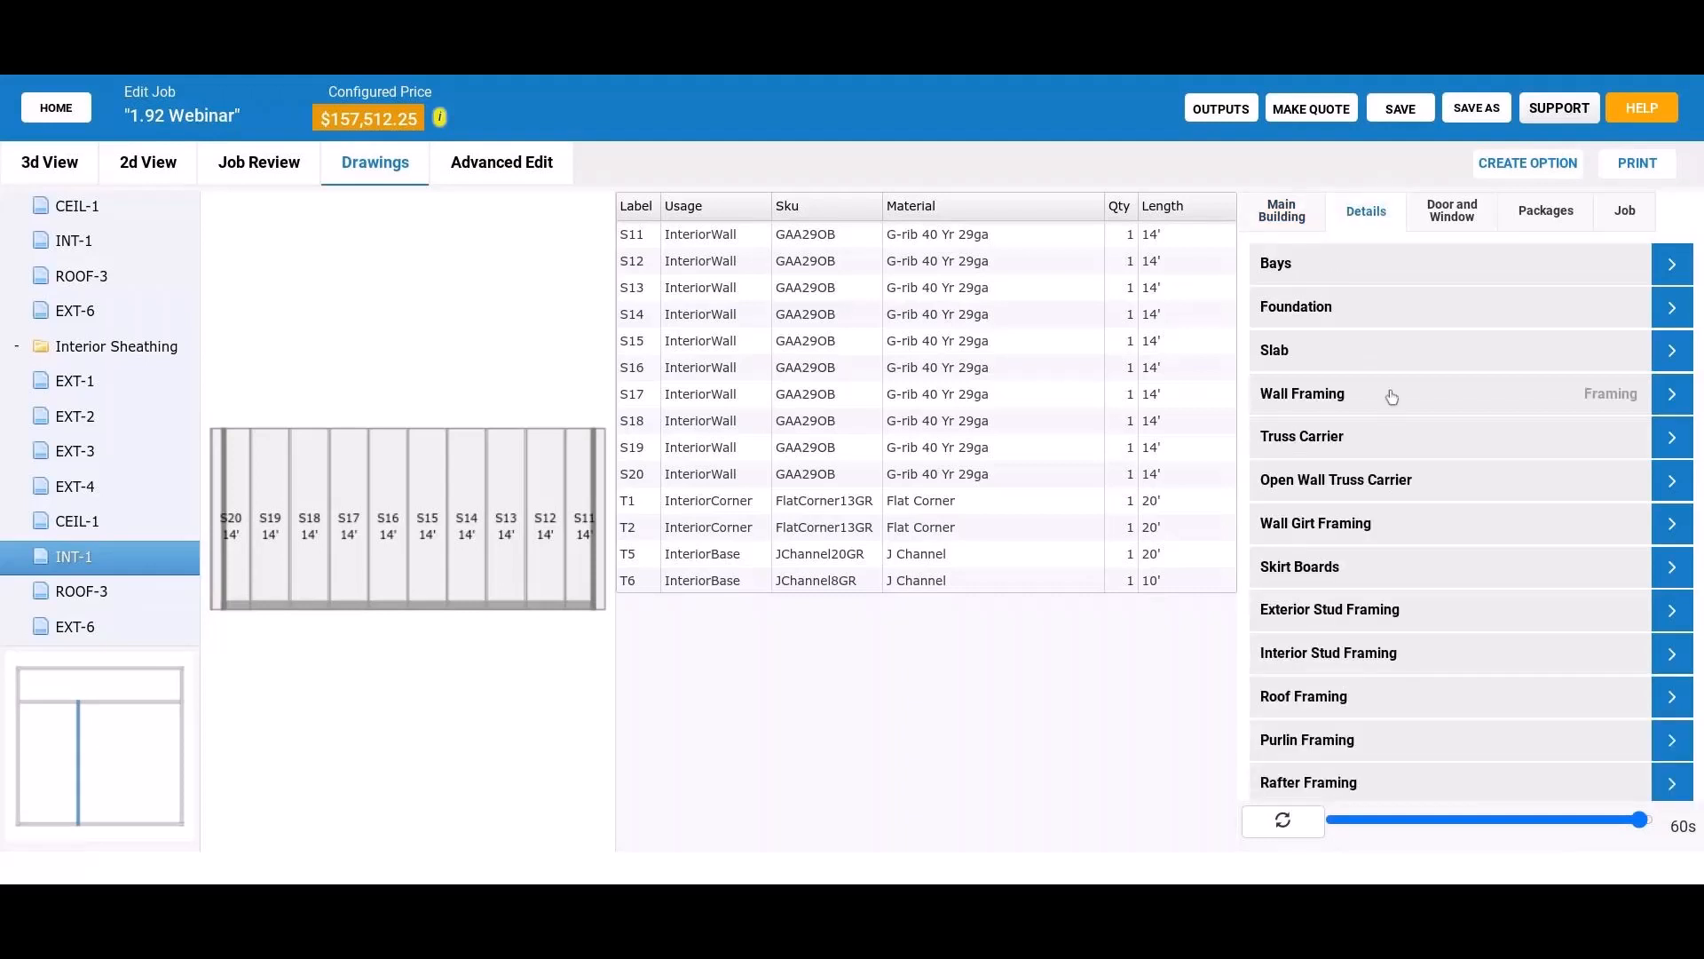
pyautogui.scroll(-10, 1392, 397)
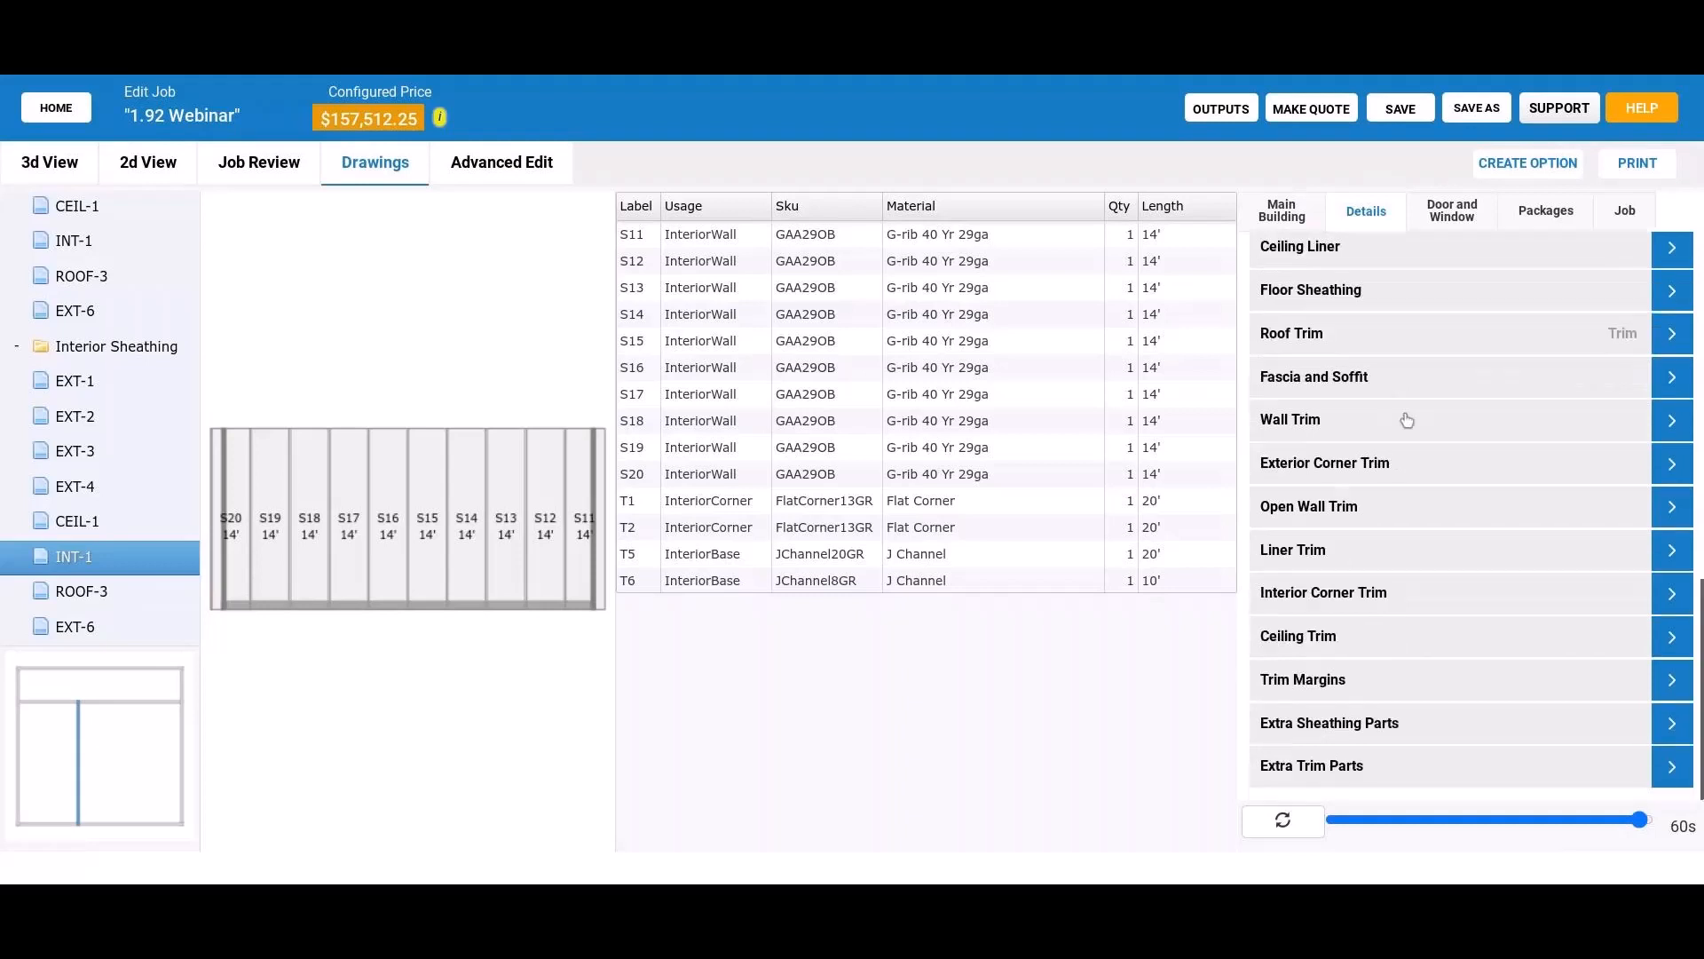
pyautogui.click(1407, 420)
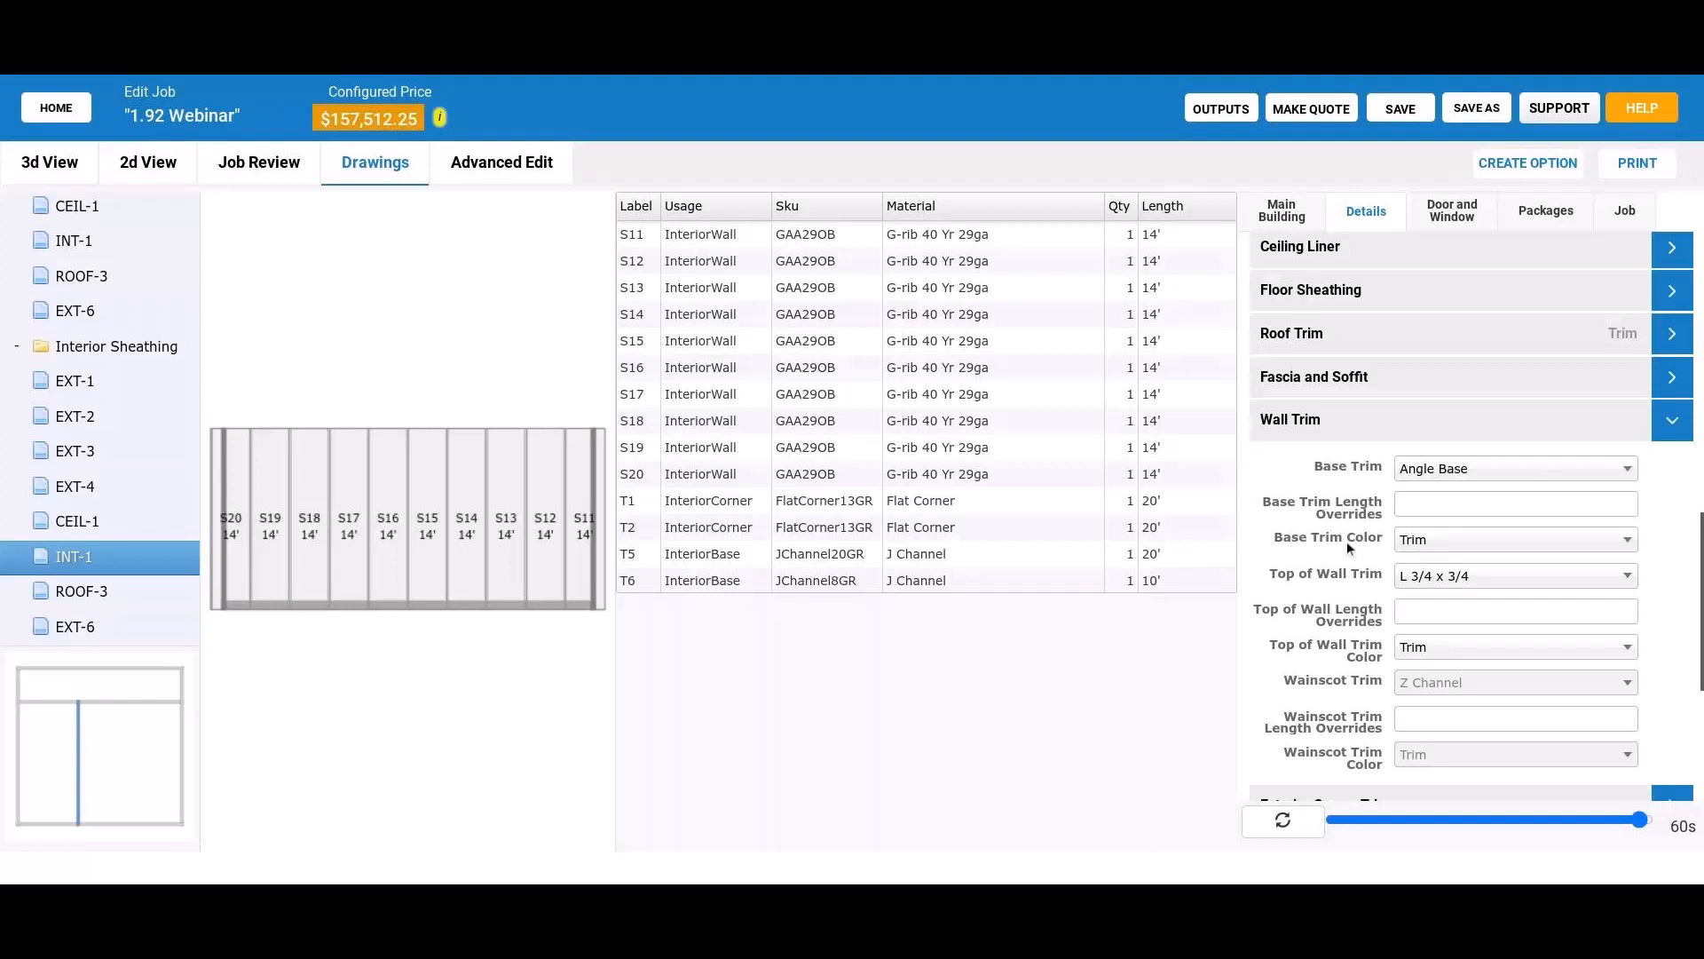
pyautogui.scroll(1, 1351, 525)
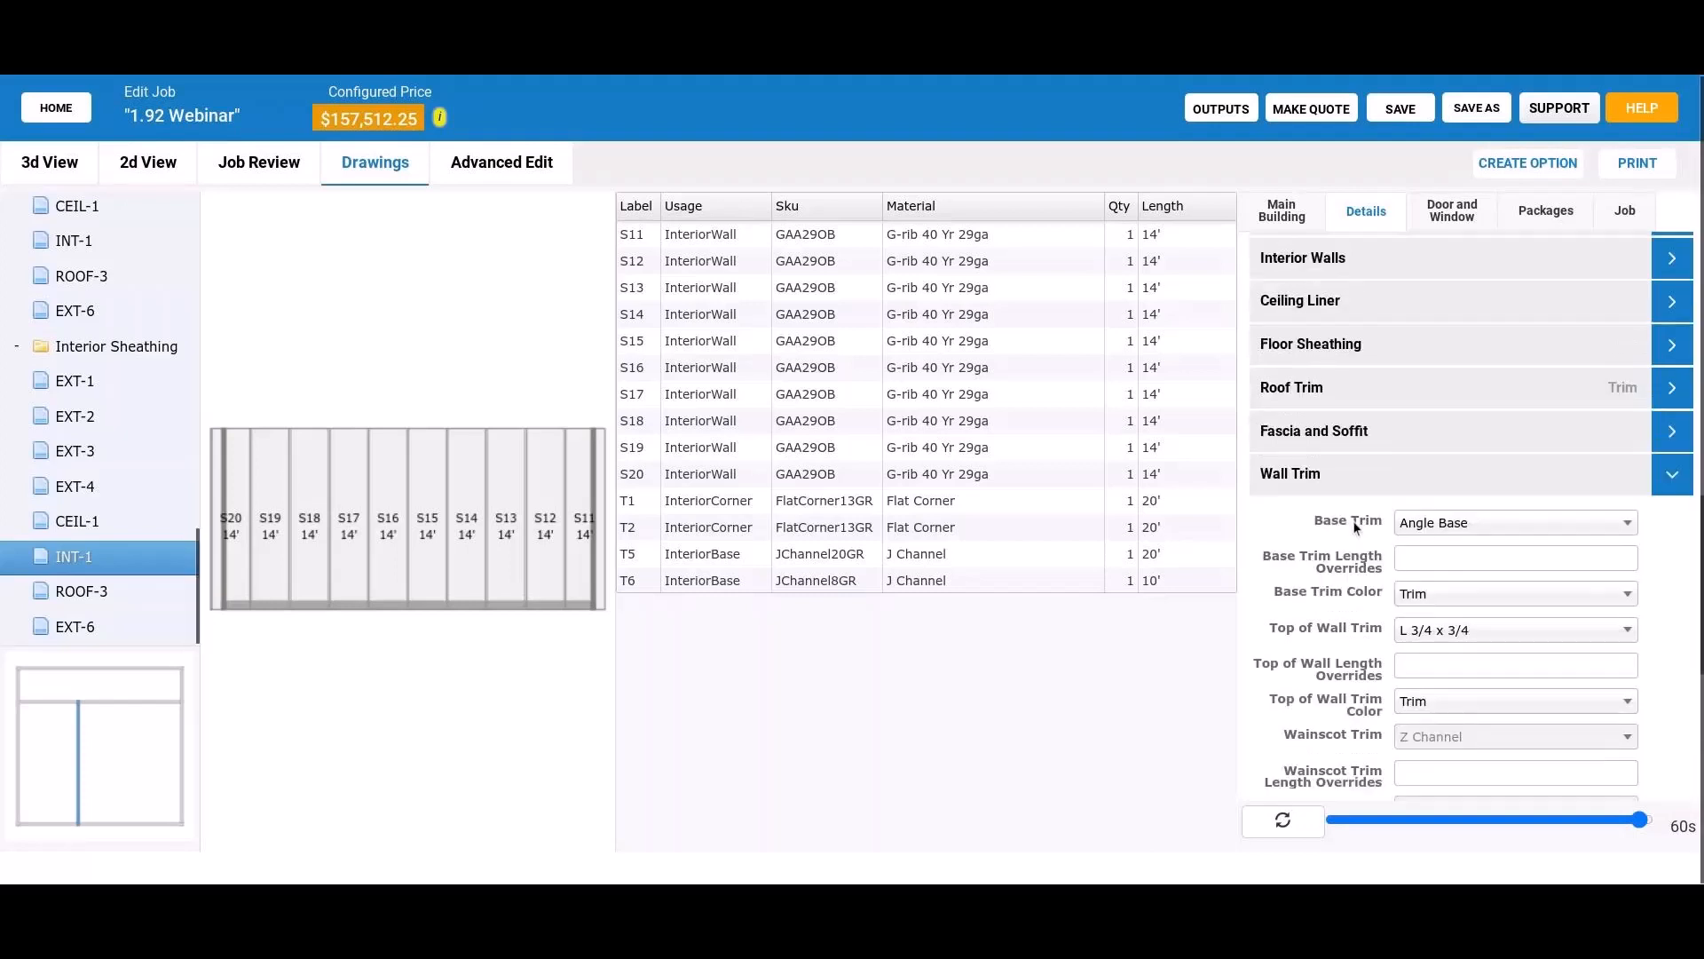
pyautogui.click(1381, 472)
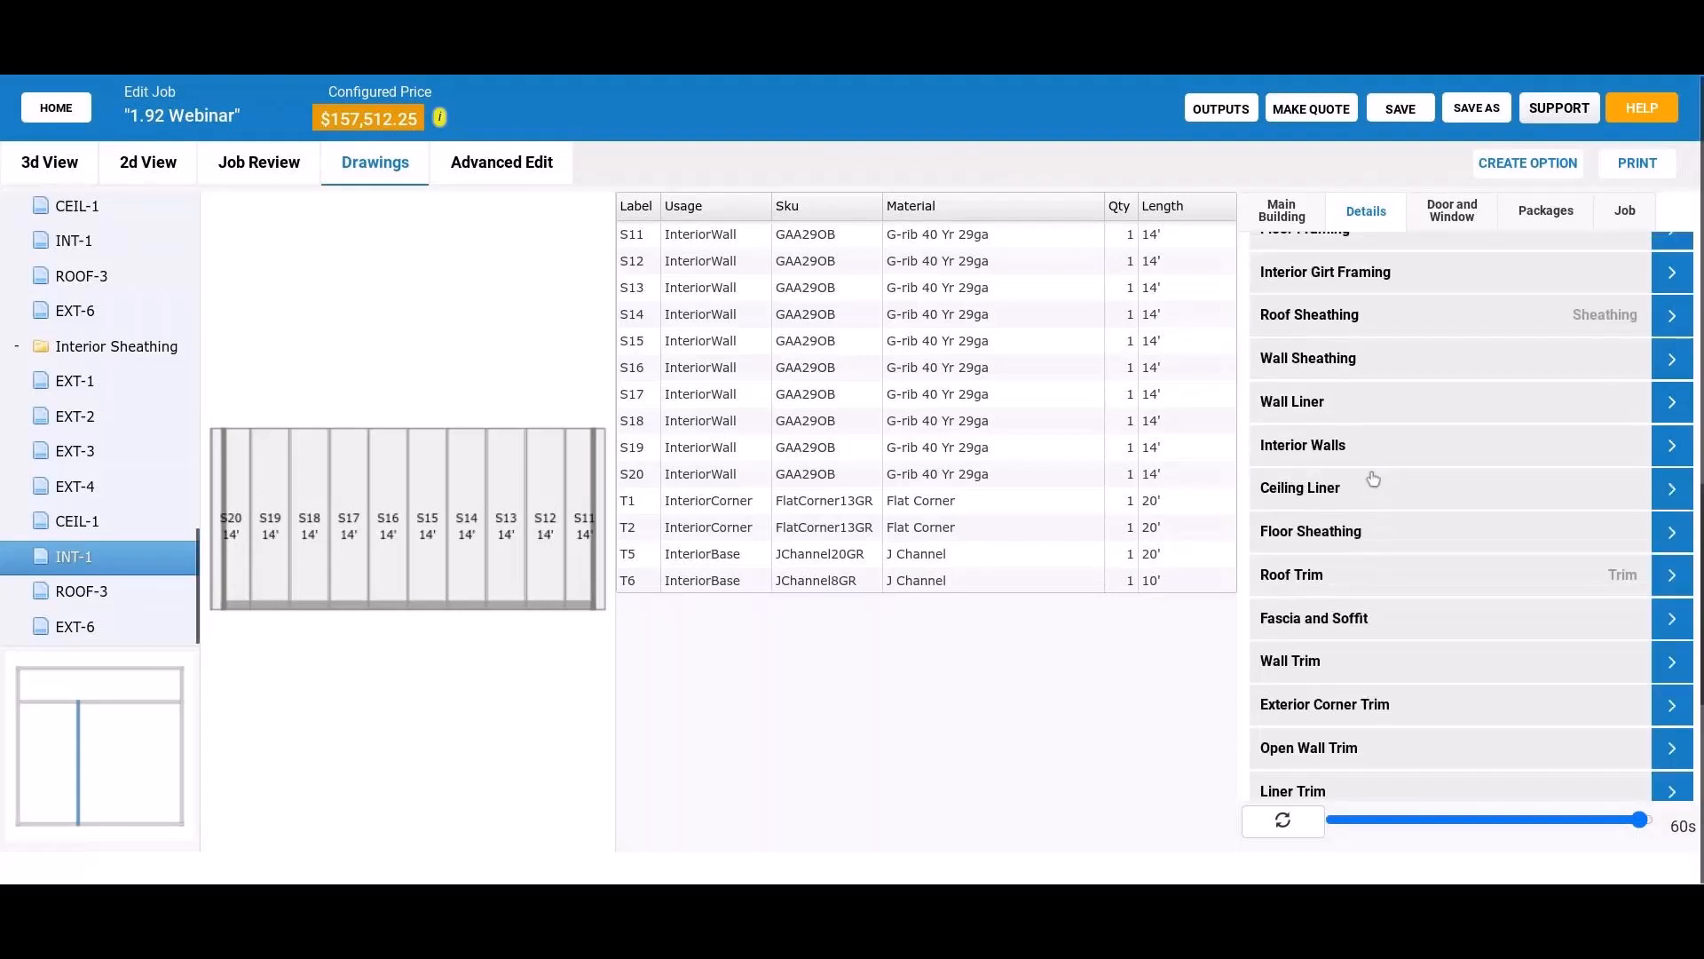
# Step: Look through the Liner Material options in the Wall Liner details without changing the material
pyautogui.click(1406, 404)
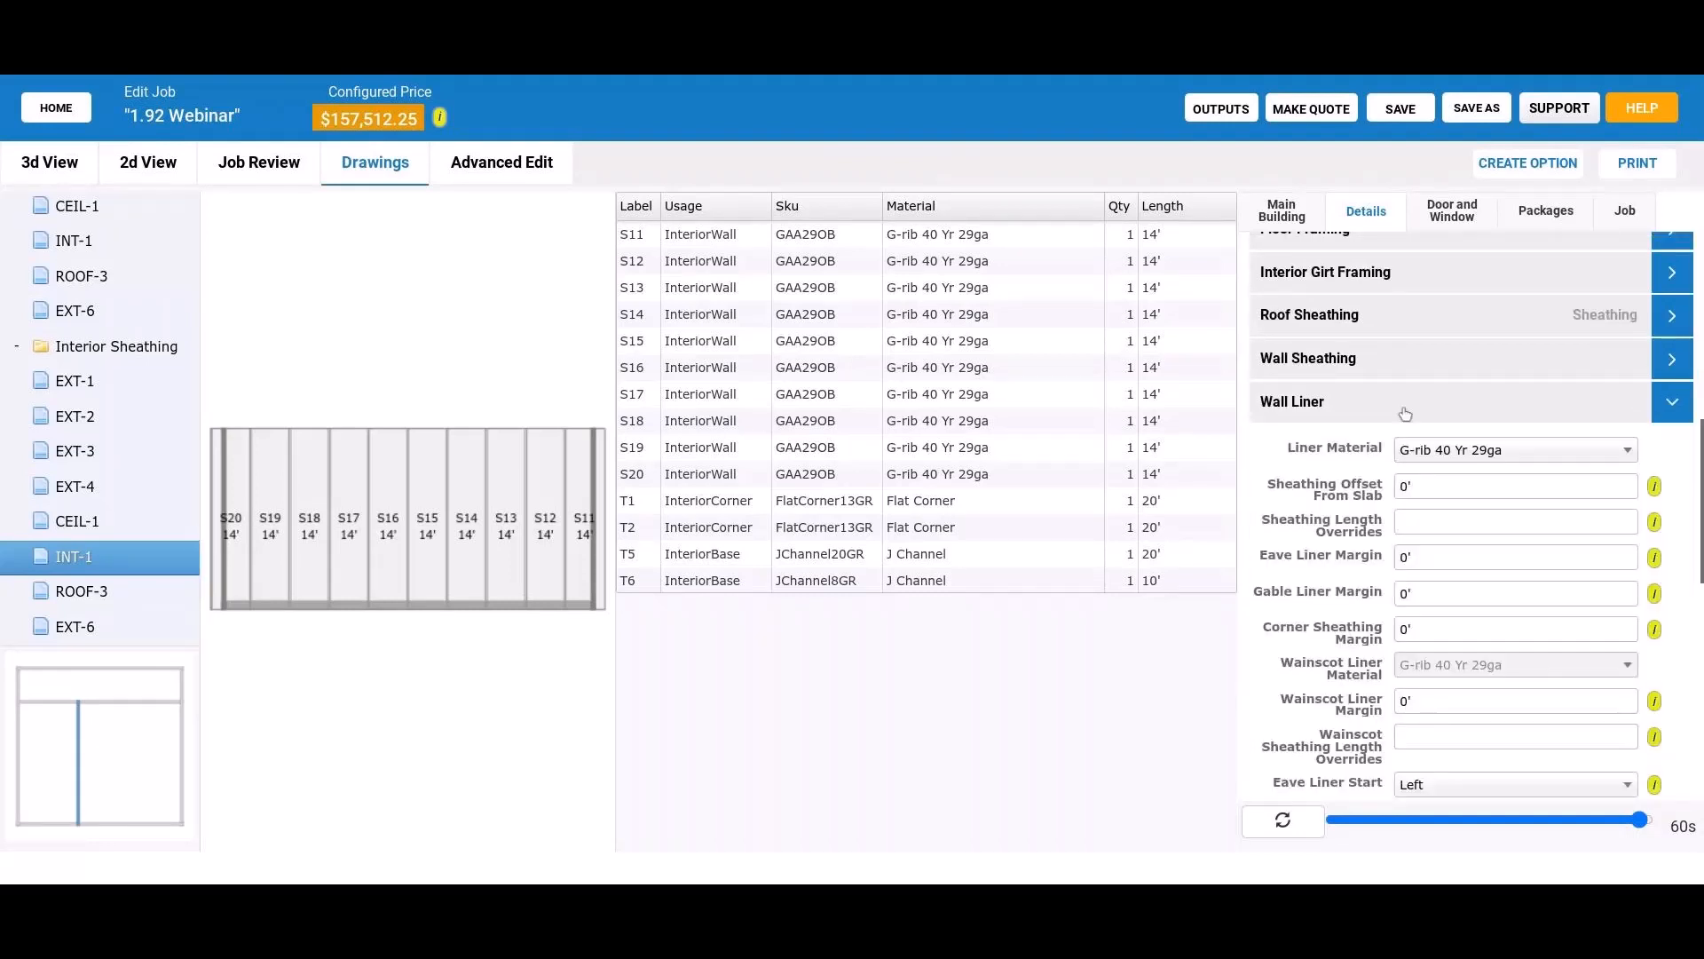
pyautogui.click(1495, 454)
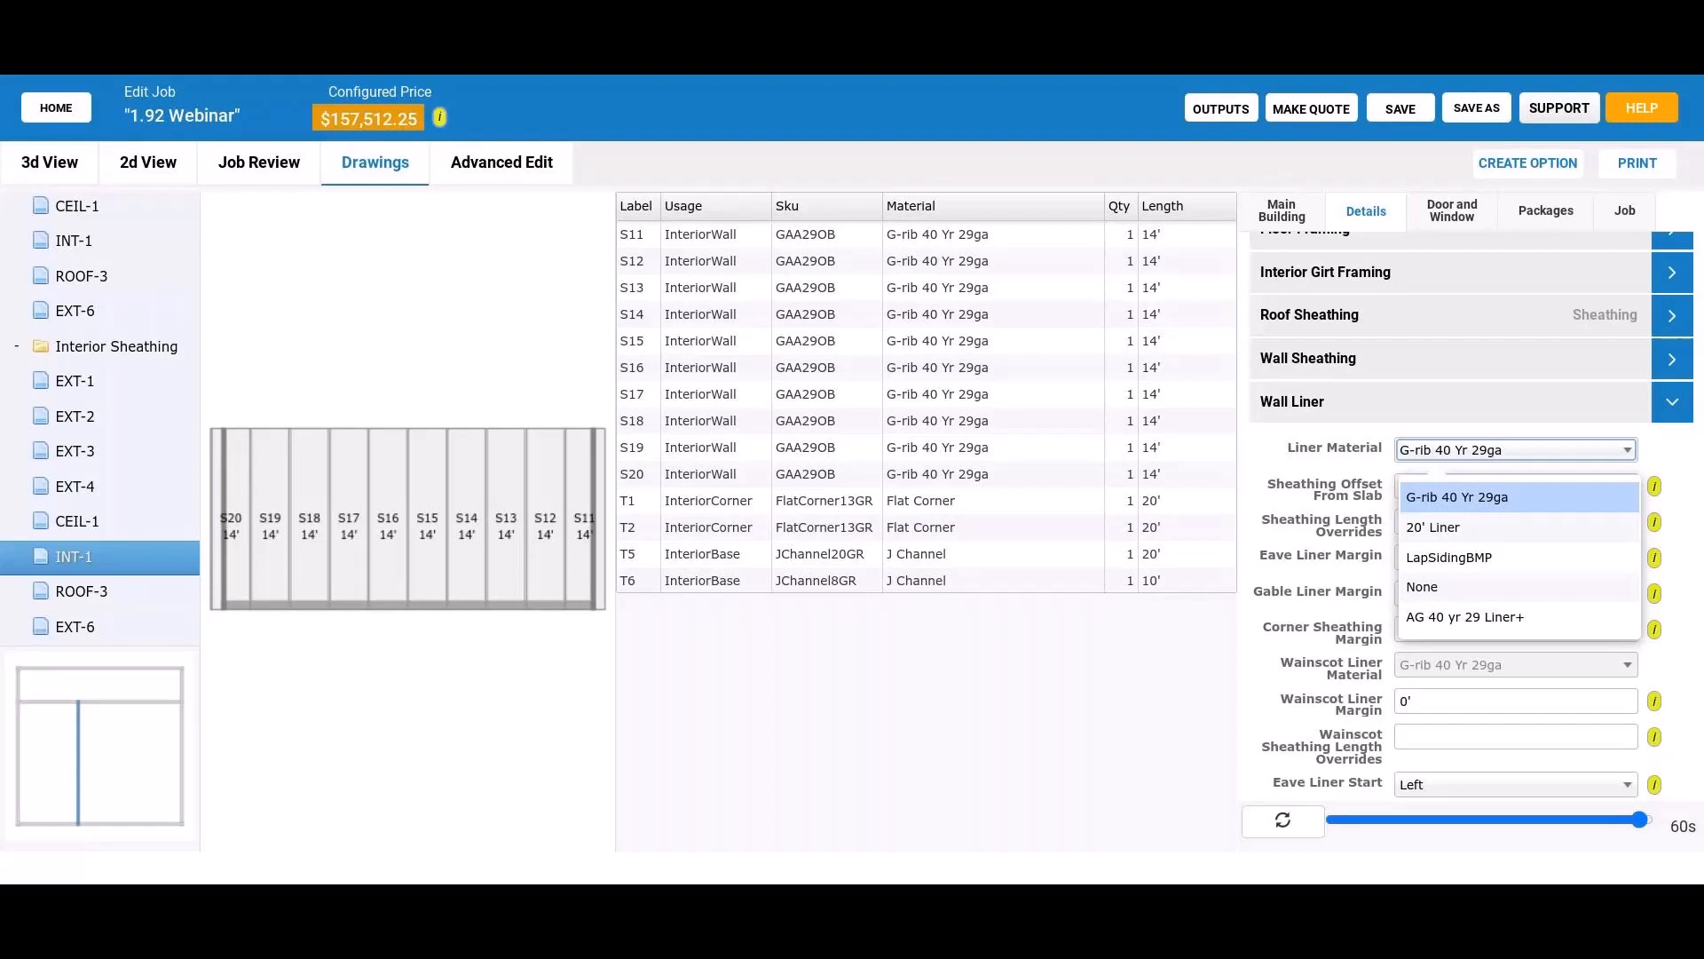
pyautogui.click(1314, 218)
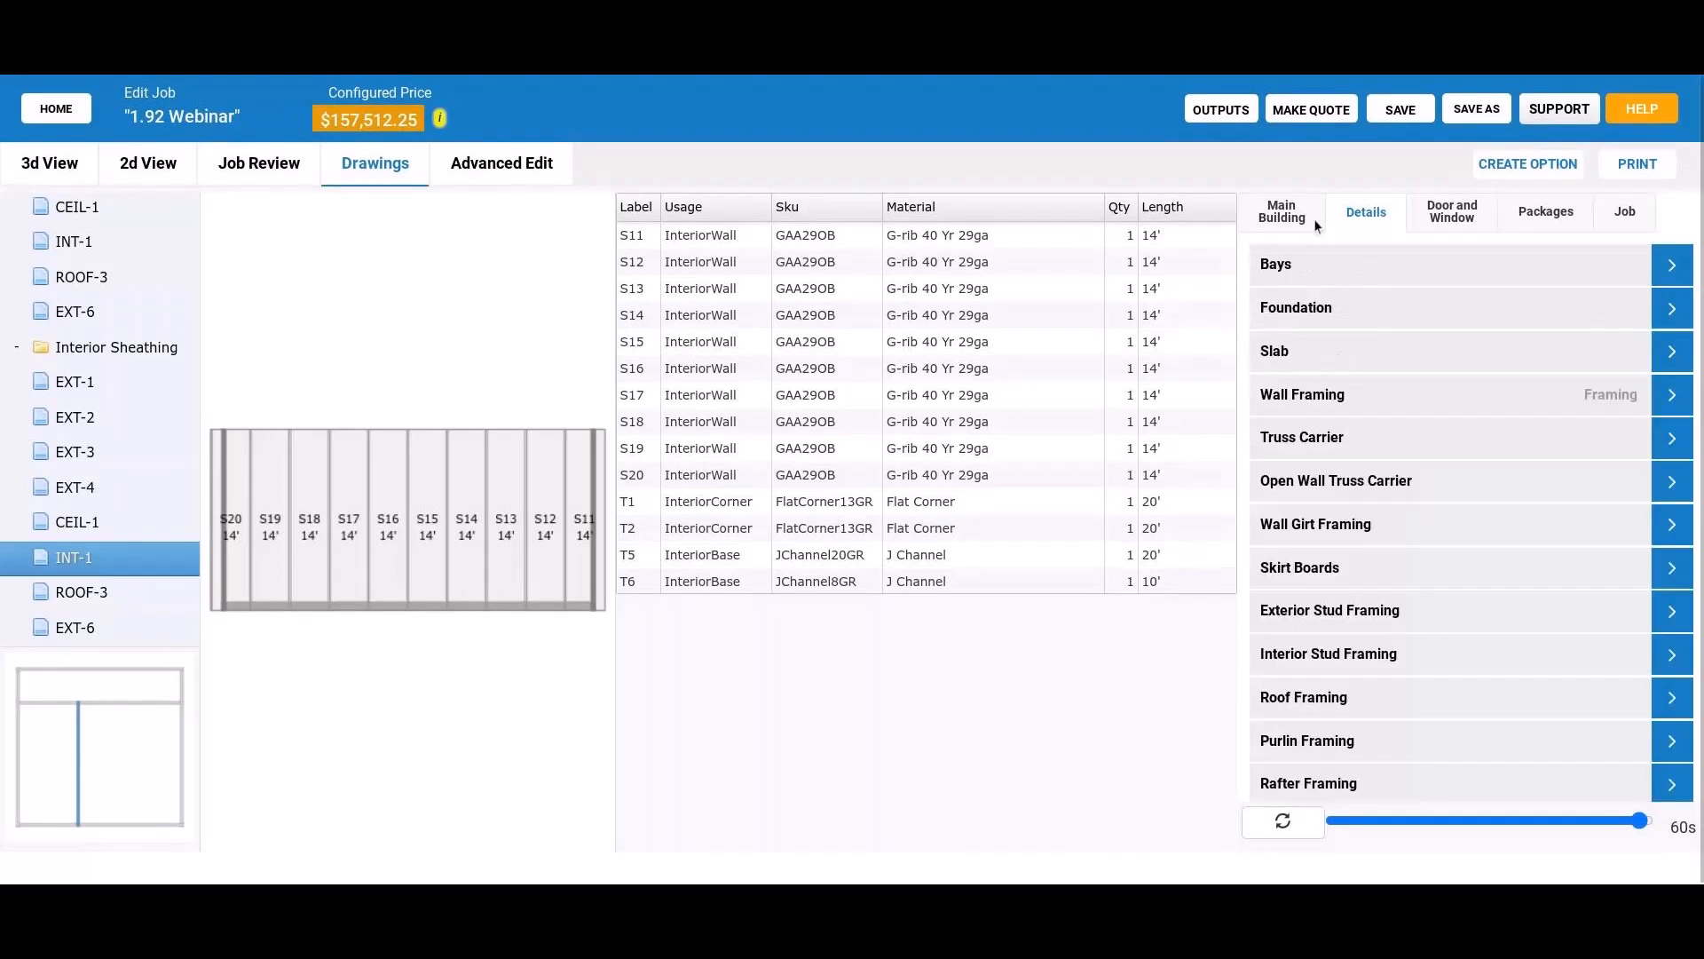
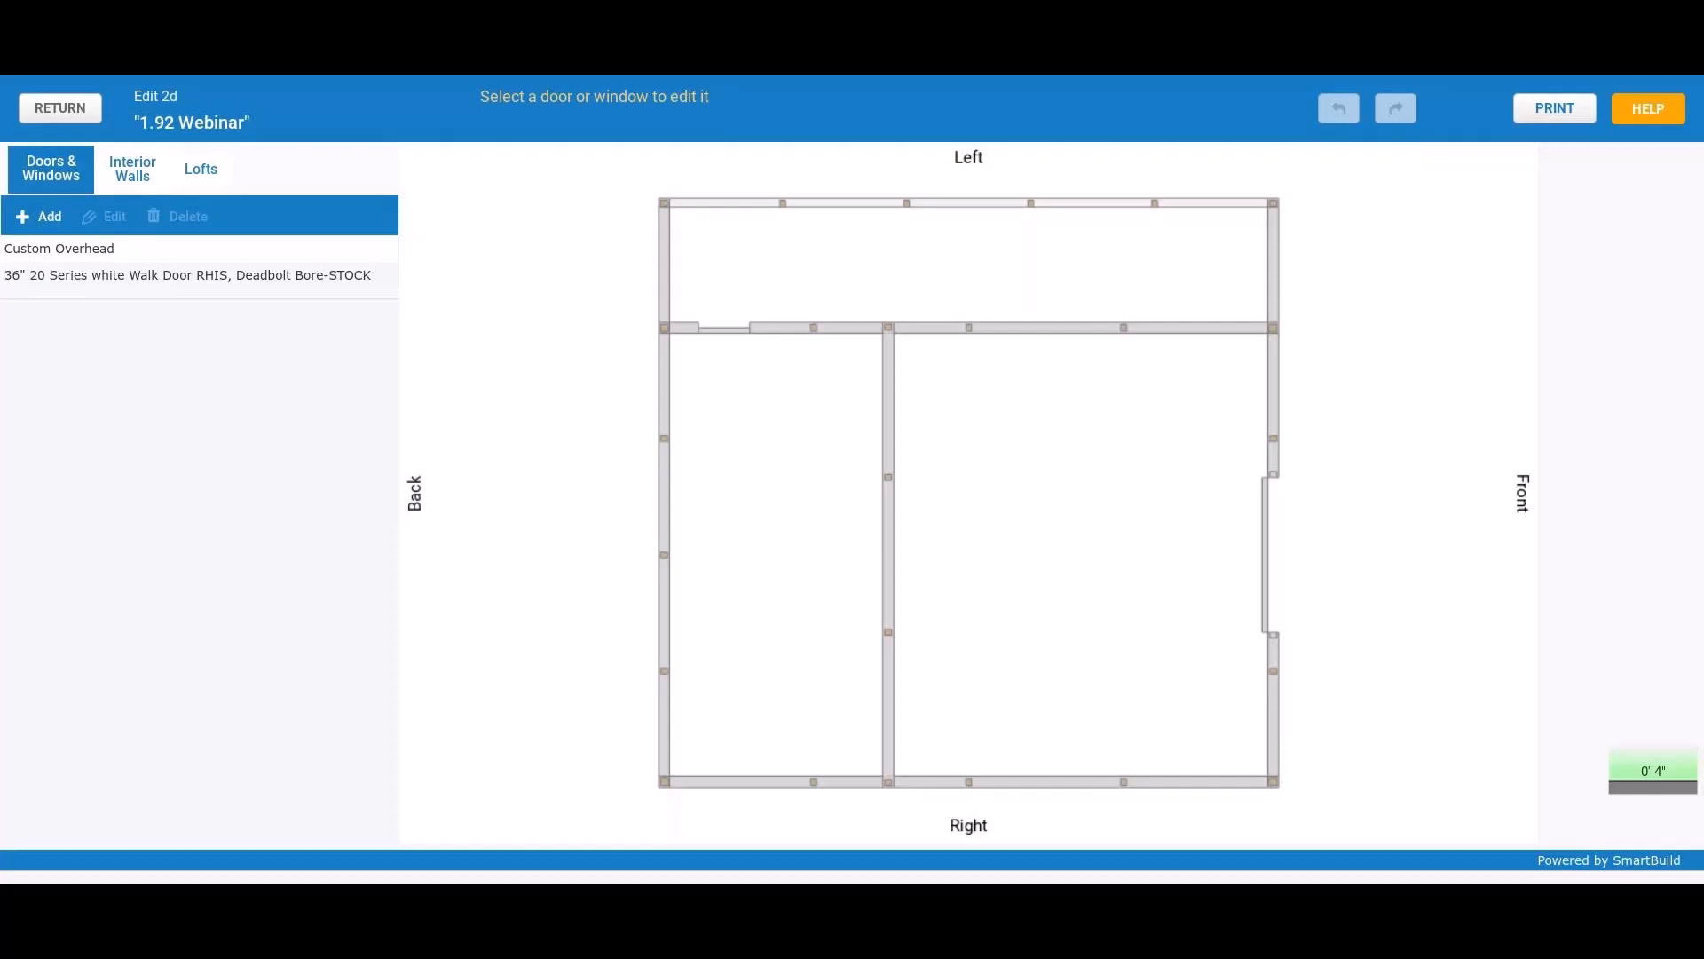
# Step: Start a new loft in the 2D editor, review its Ceiling Product System and Ceiling Material options, and close it without placing the loft
pyautogui.click(201, 169)
pyautogui.click(53, 215)
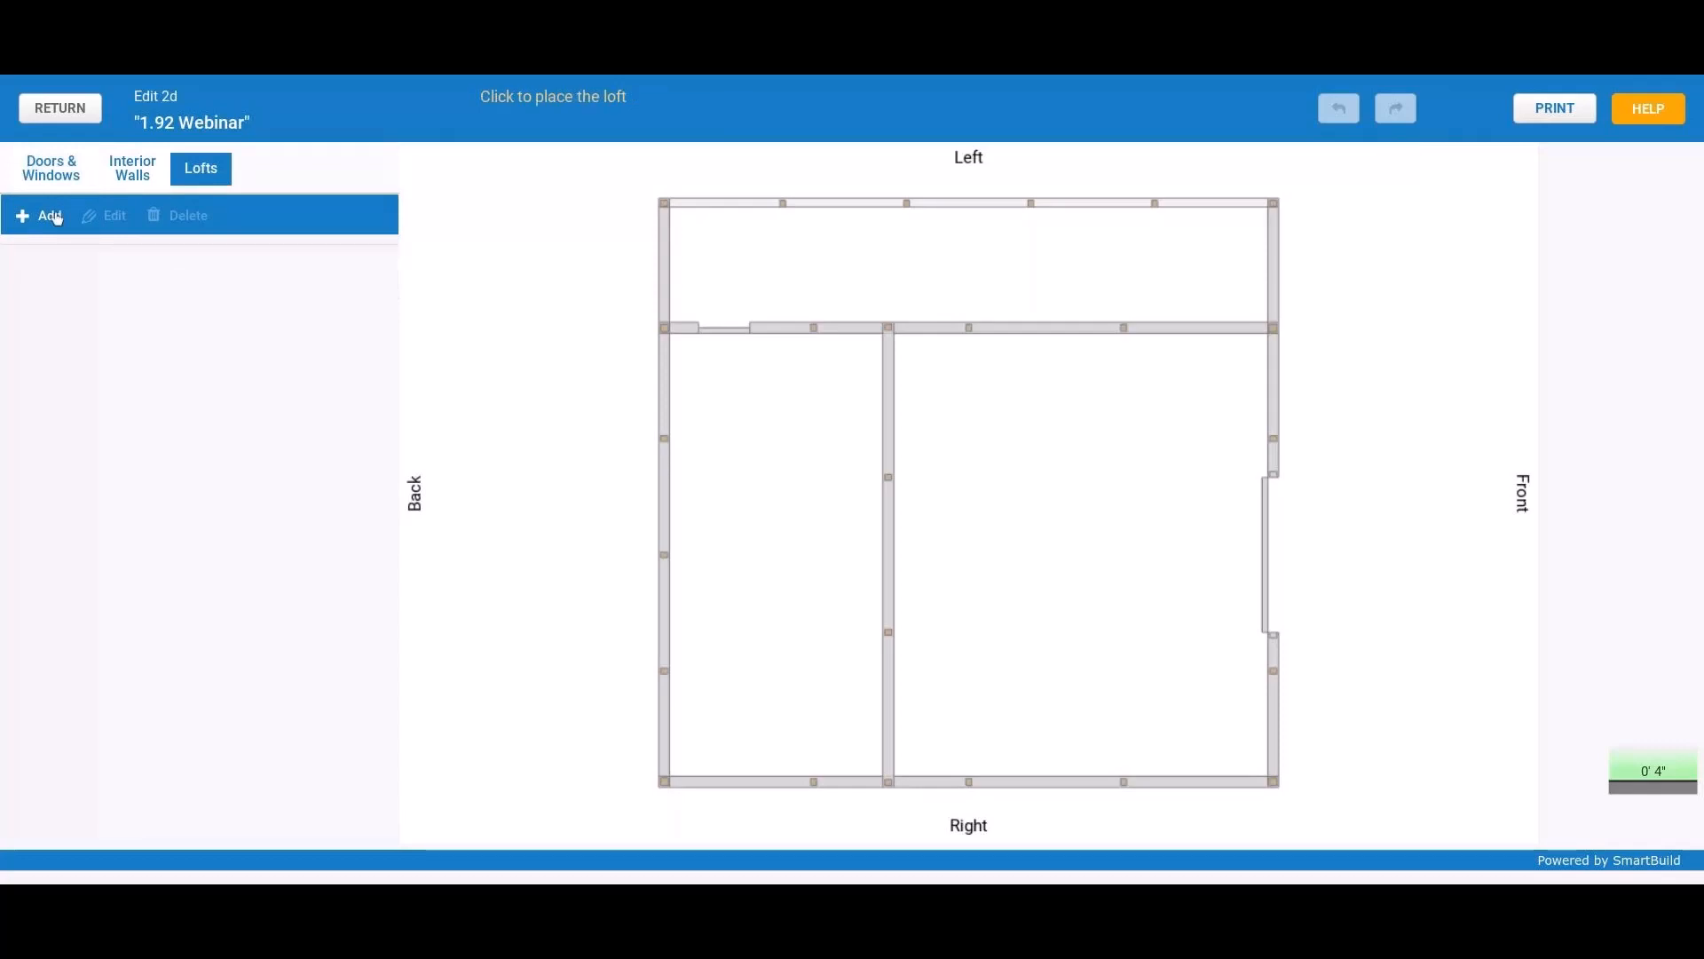
pyautogui.click(273, 355)
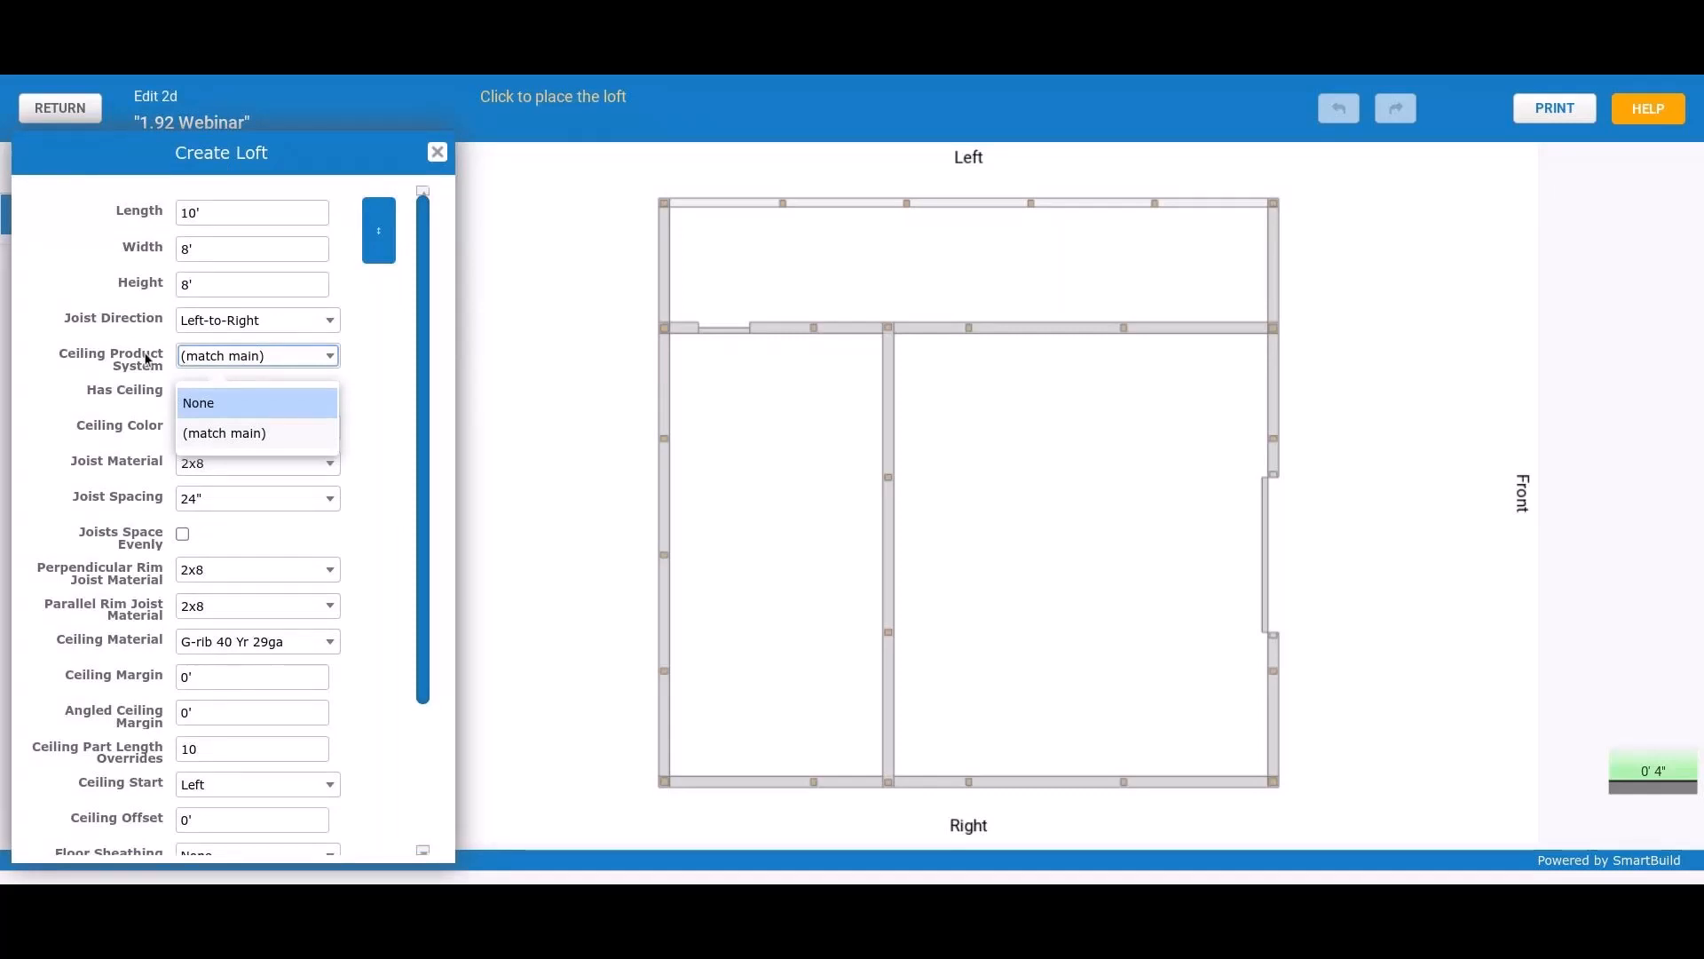
pyautogui.scroll(-1, 124, 382)
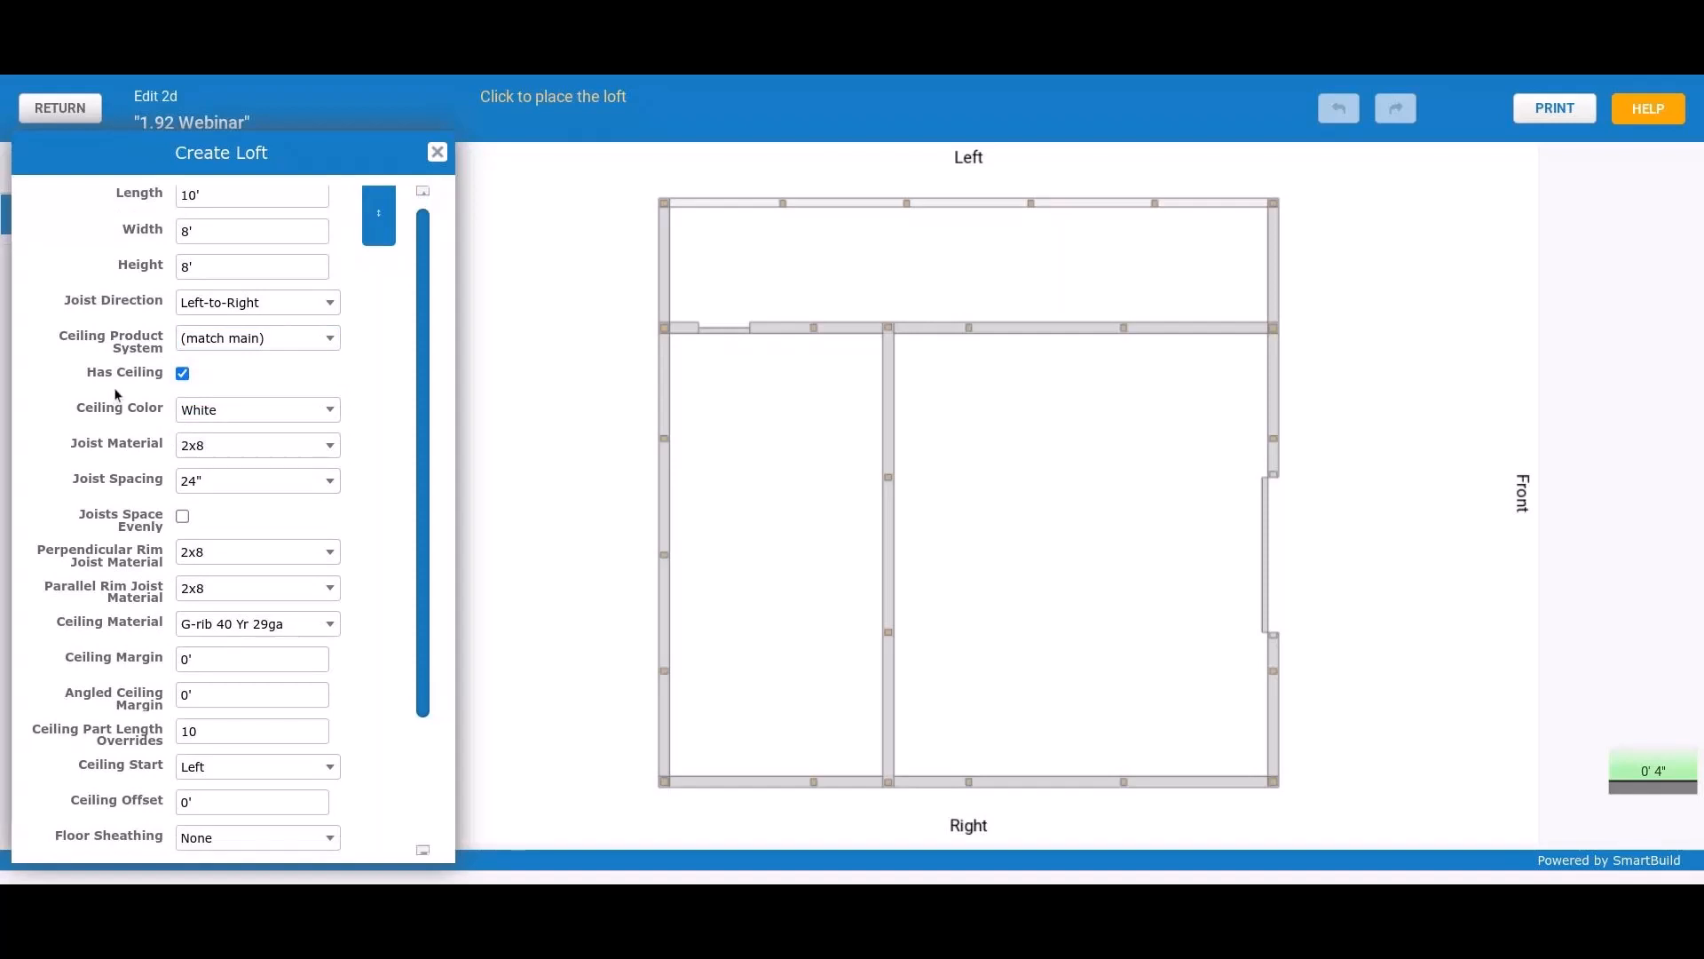
pyautogui.scroll(-2, 196, 498)
pyautogui.click(274, 589)
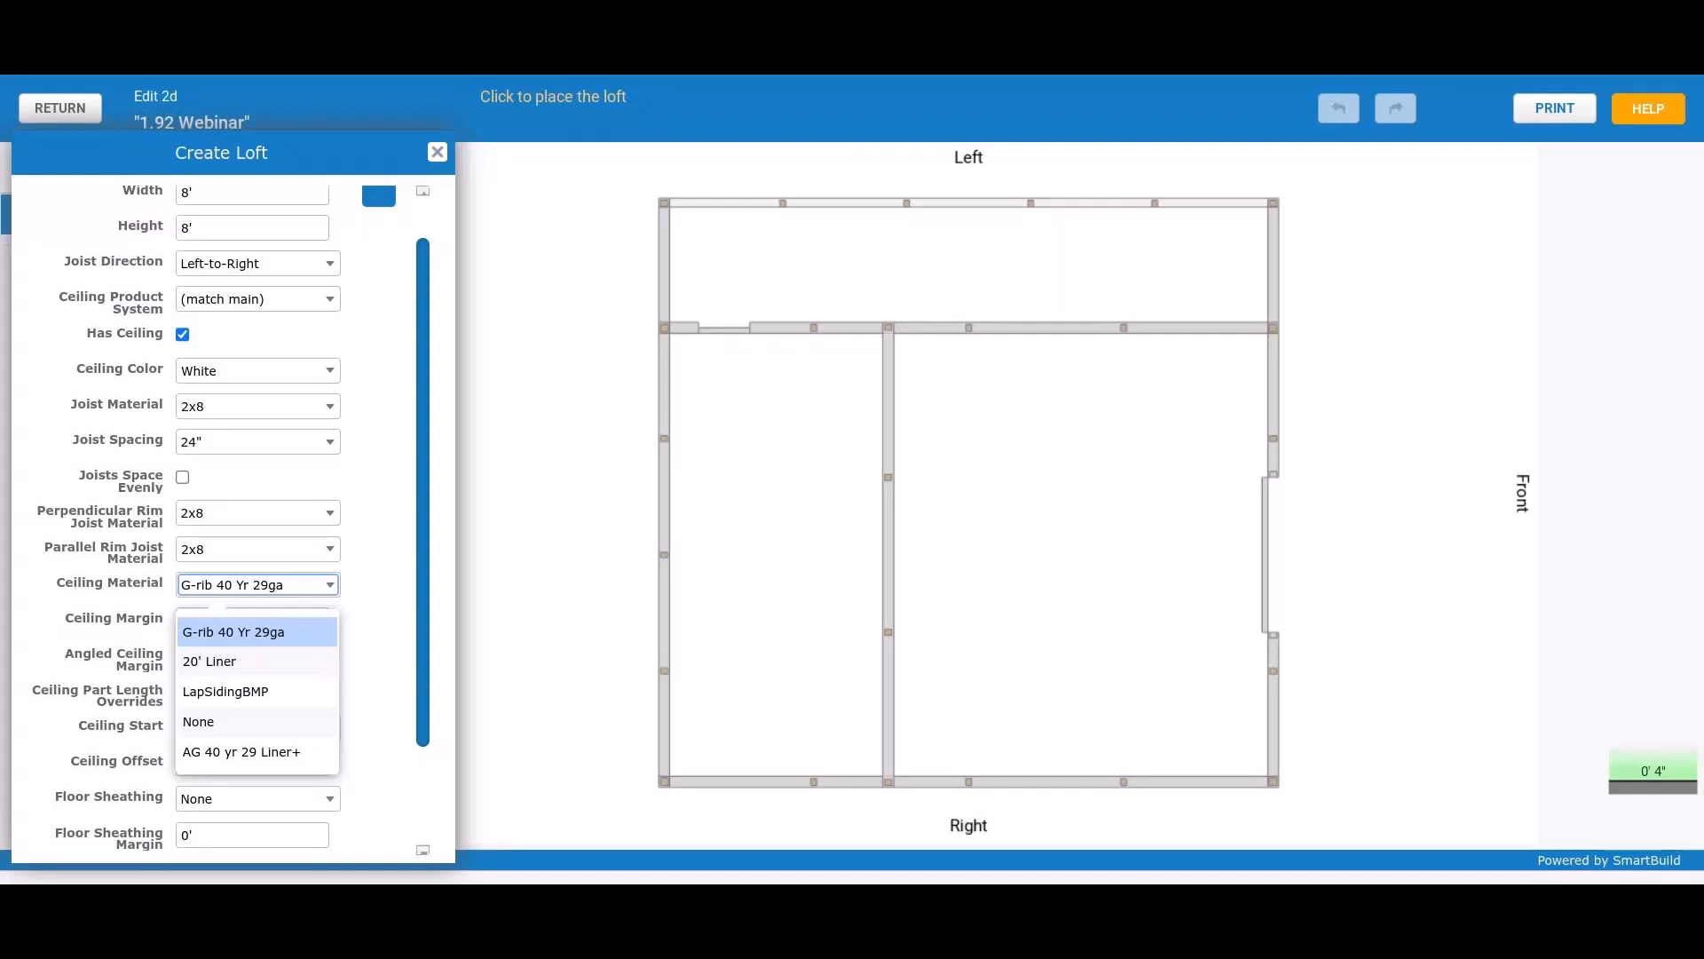
pyautogui.scroll(1, 444, 281)
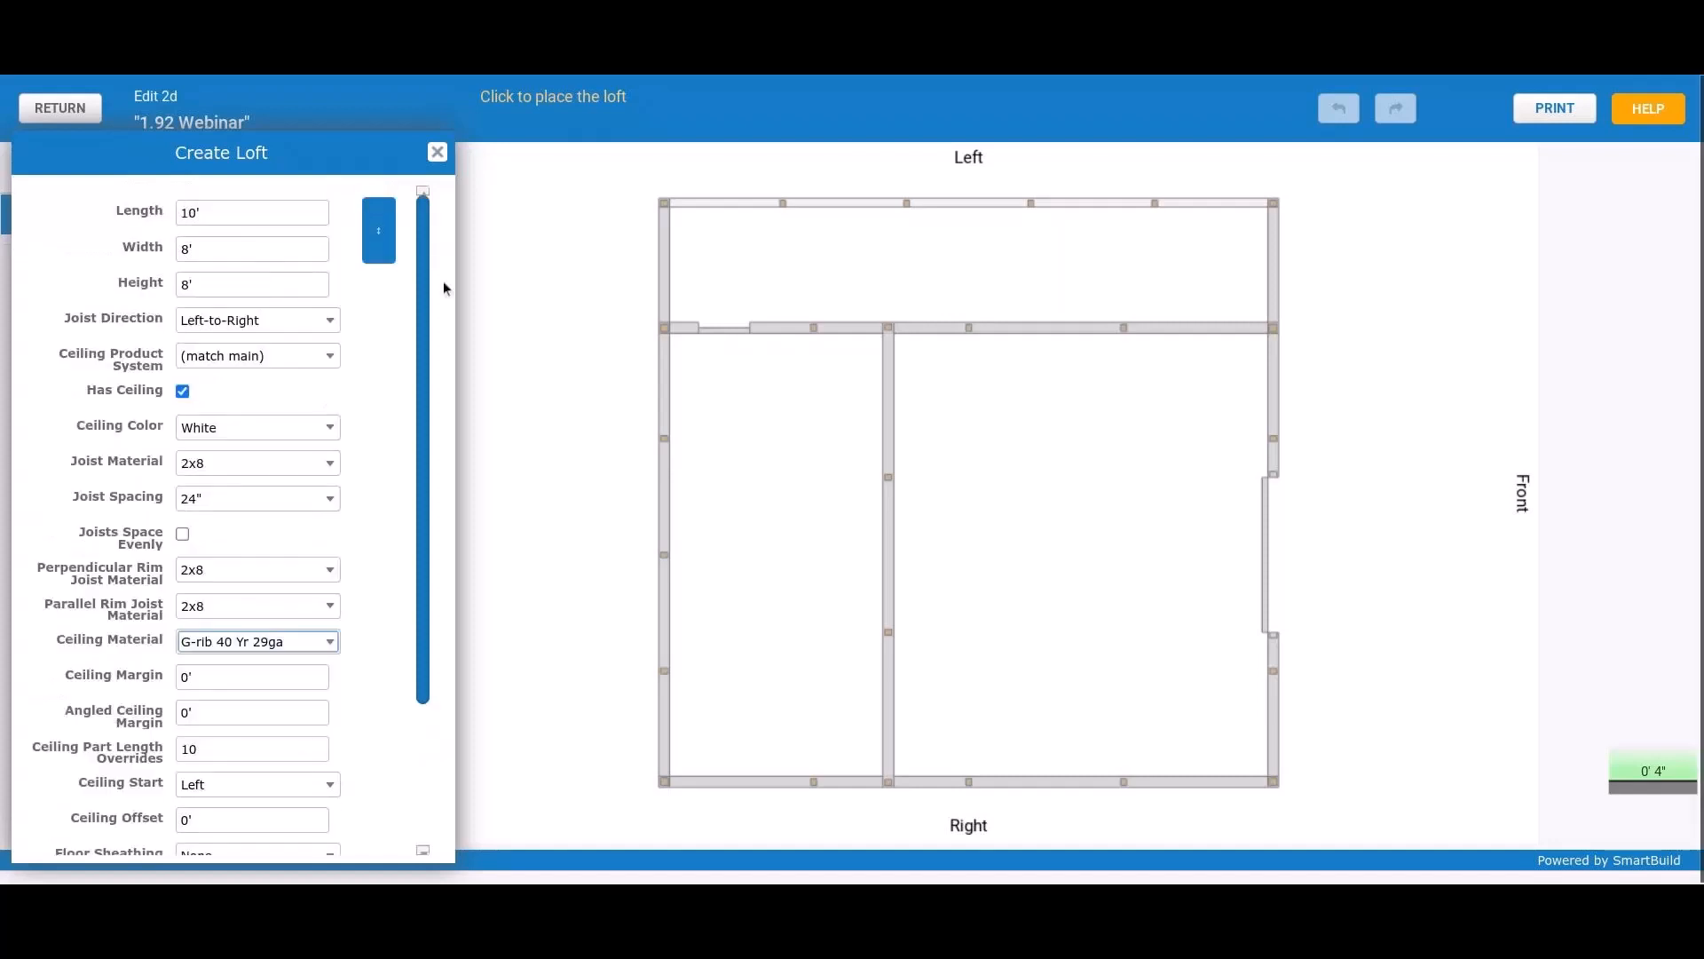
pyautogui.click(439, 153)
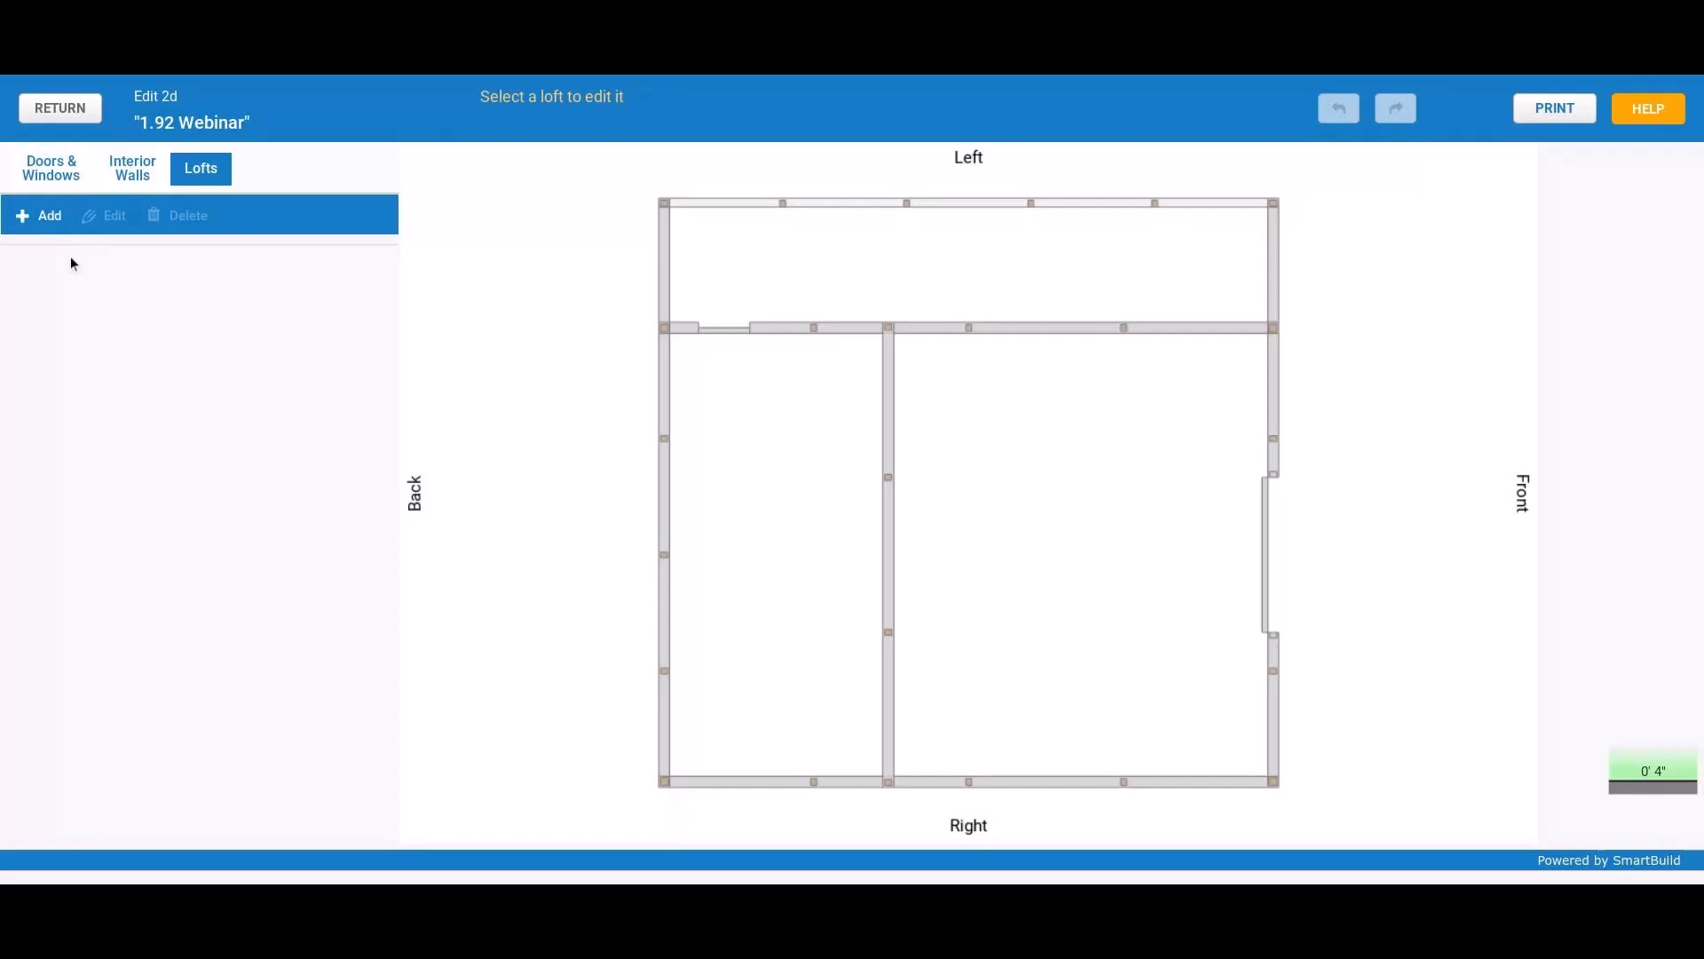
# Step: Review the Side A covering options for interior wall INT-1 and cancel without updating the wall
pyautogui.click(142, 176)
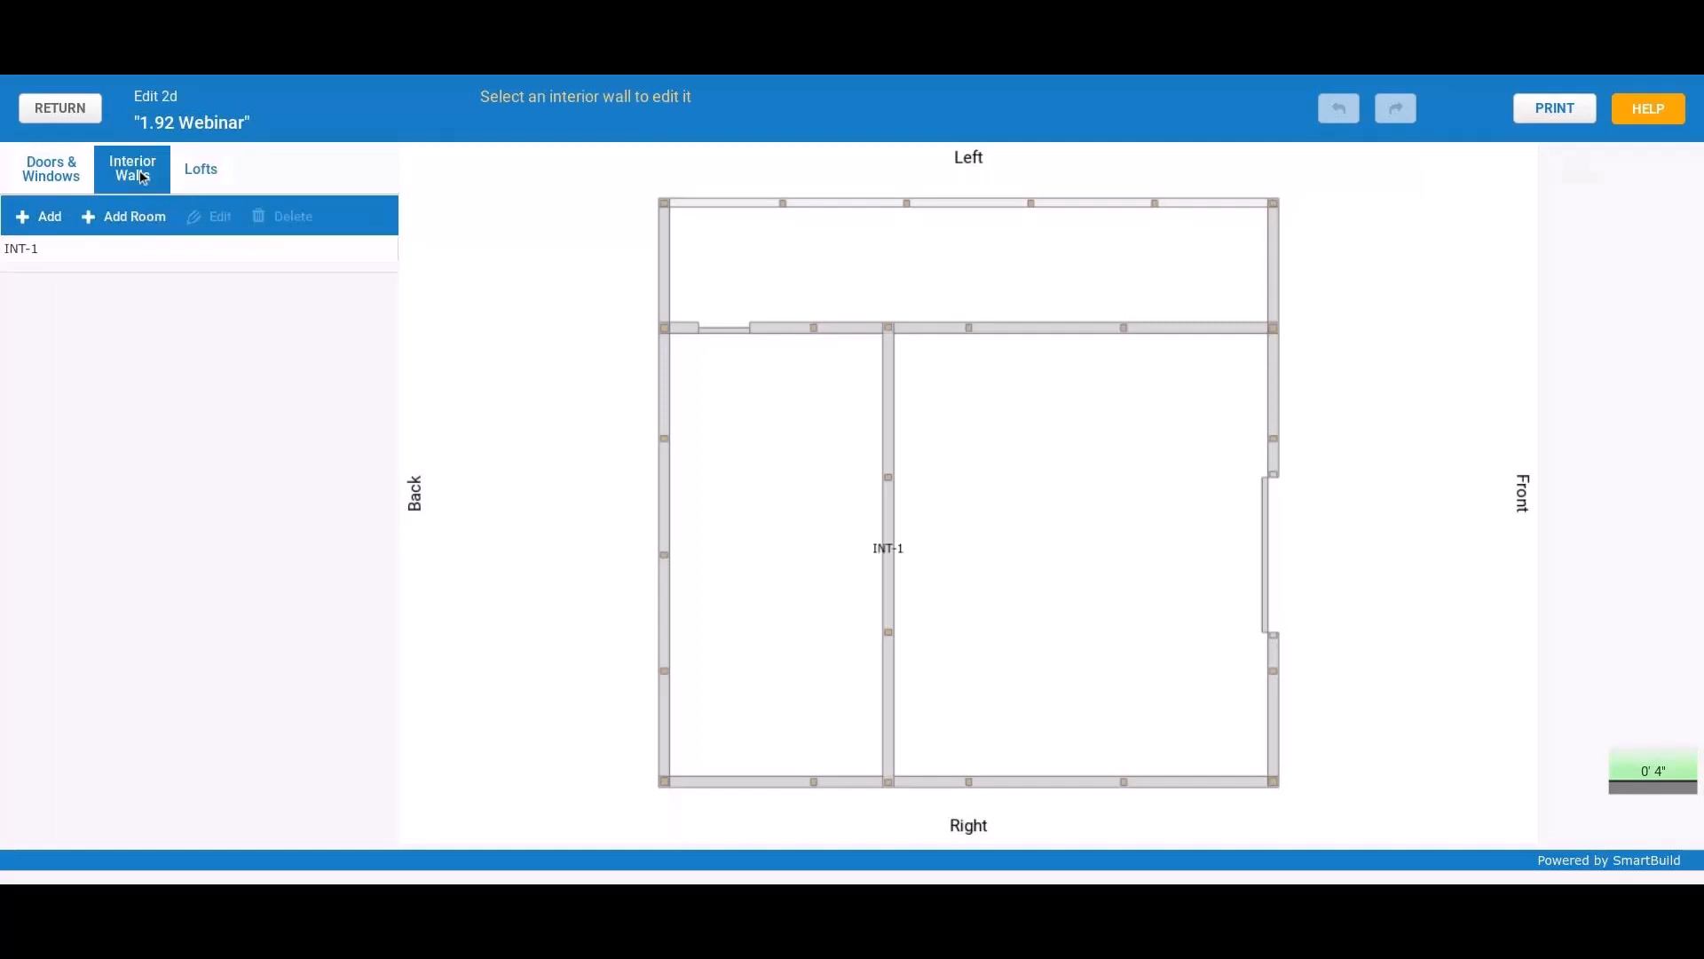
pyautogui.click(133, 250)
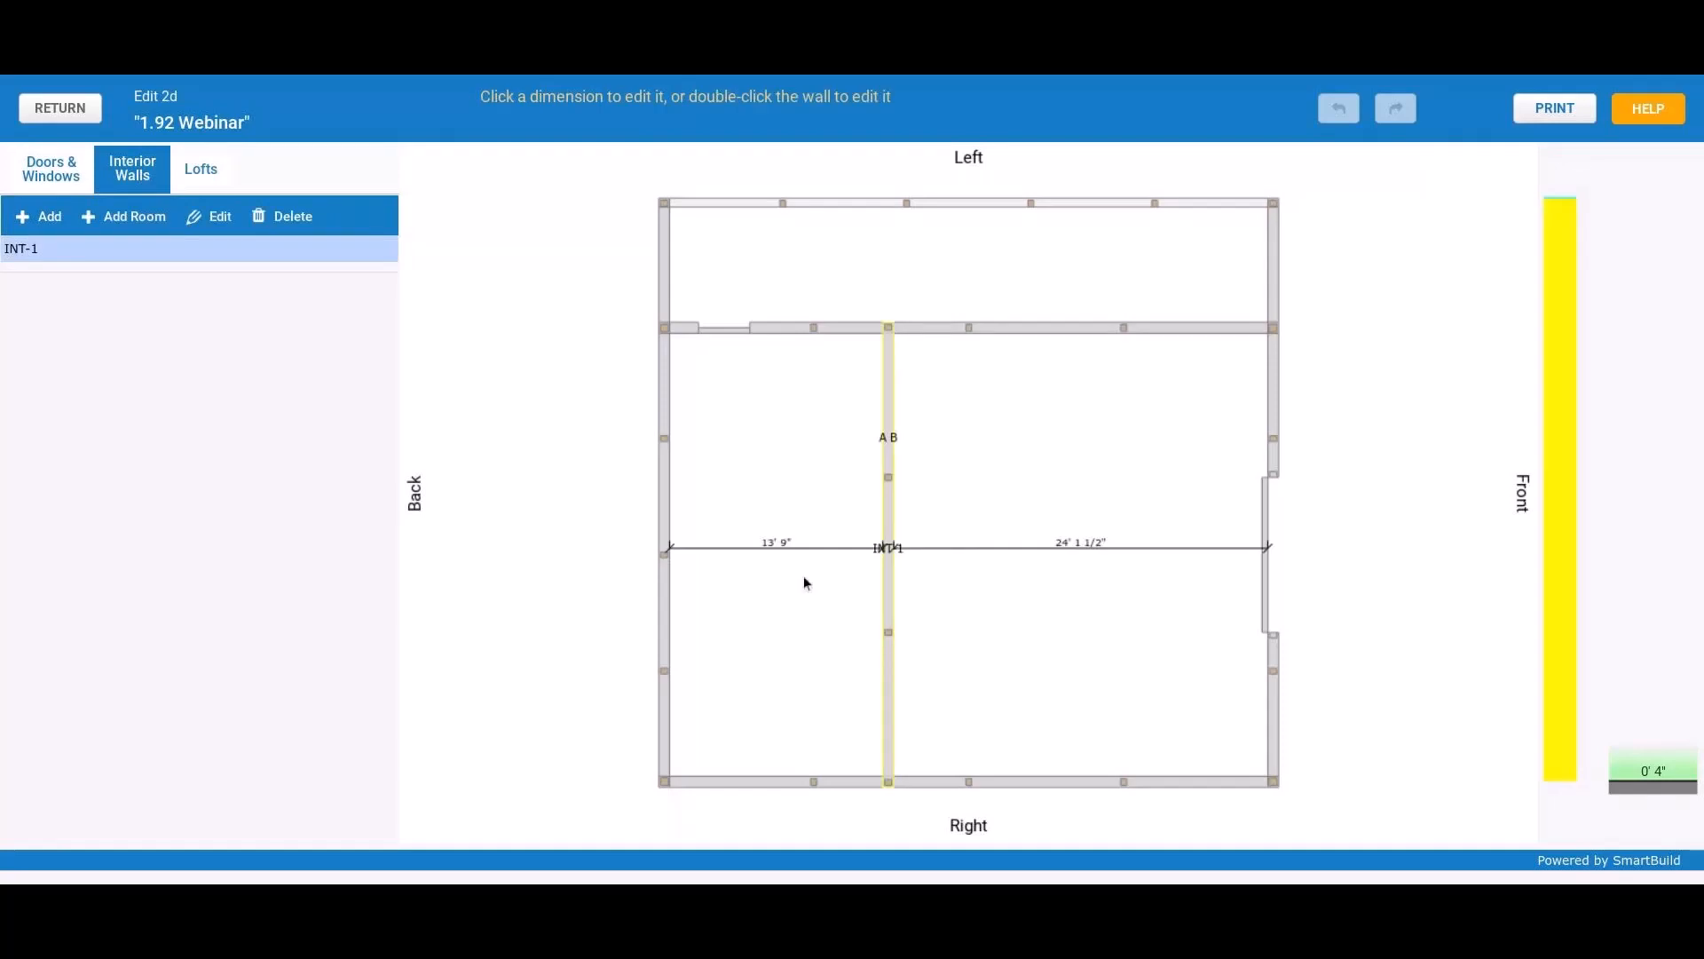
pyautogui.click(153, 250)
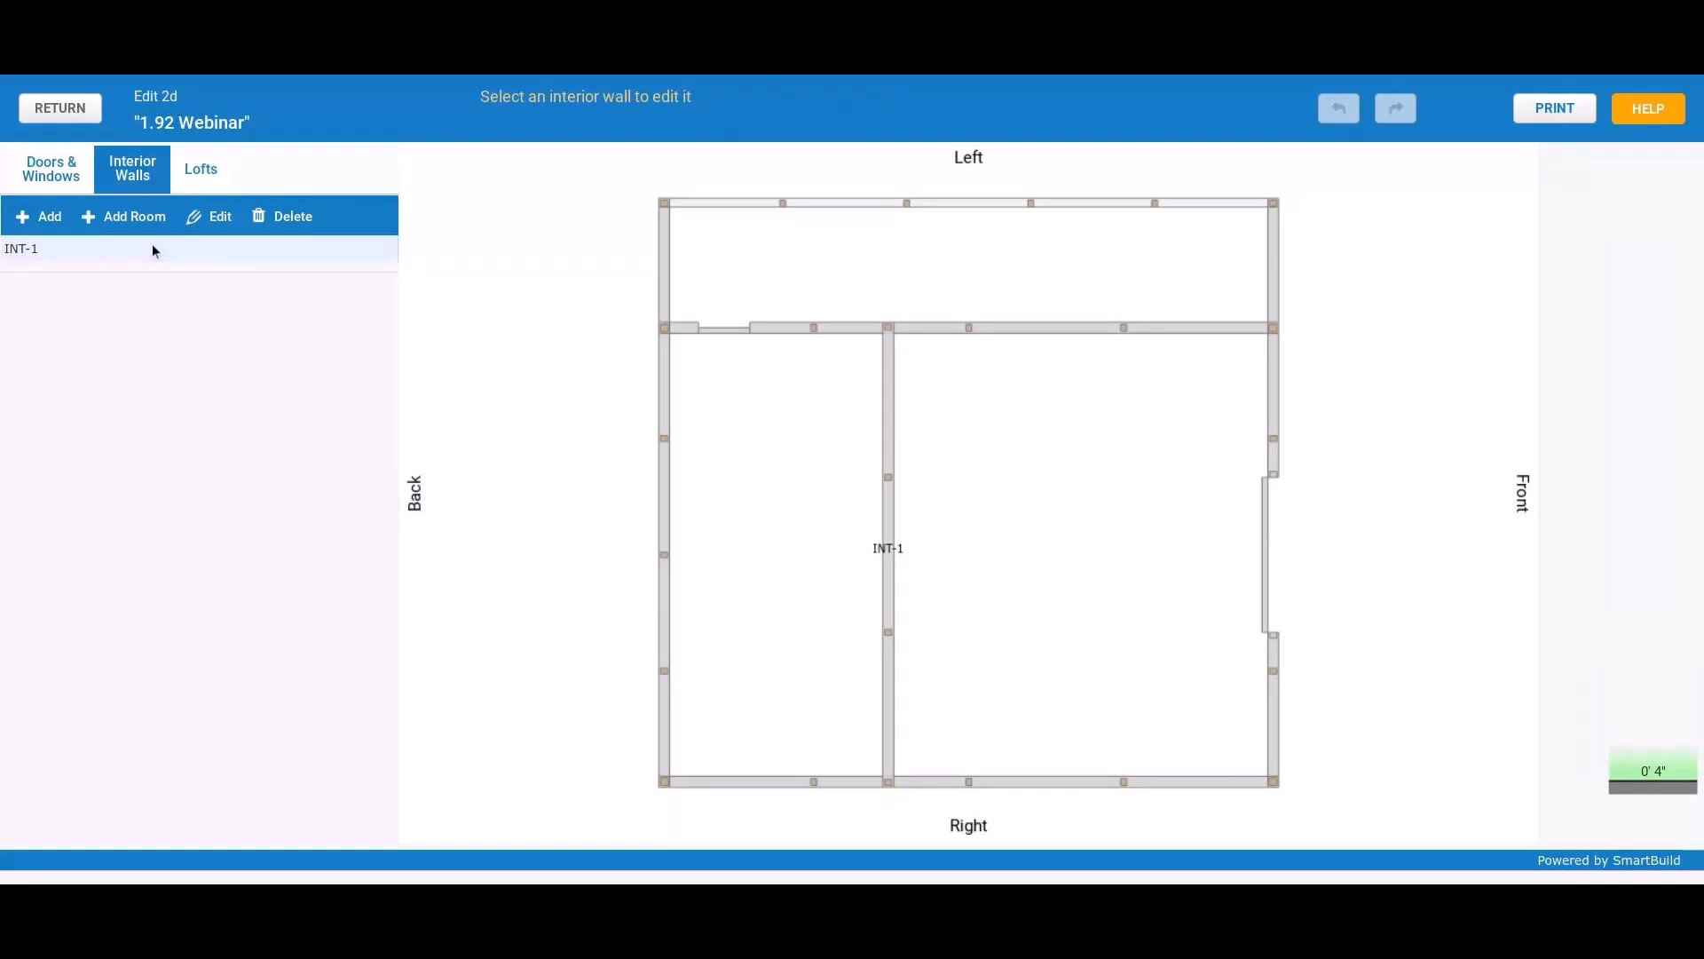
pyautogui.doubleClick(152, 251)
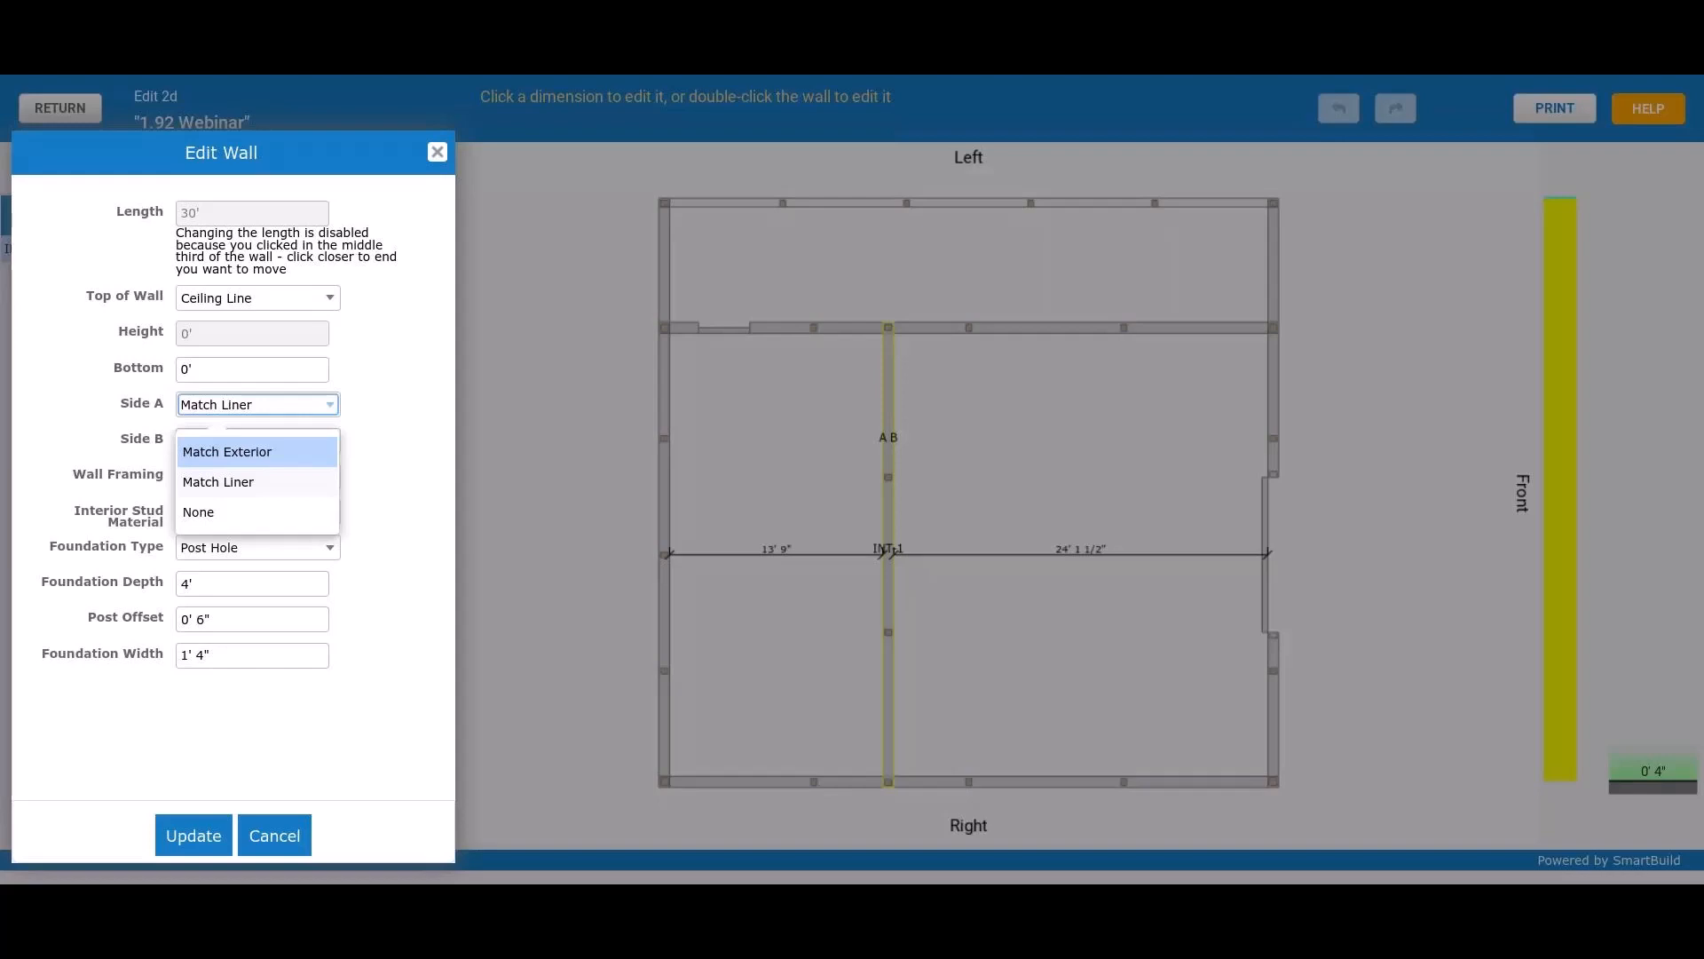
pyautogui.click(269, 835)
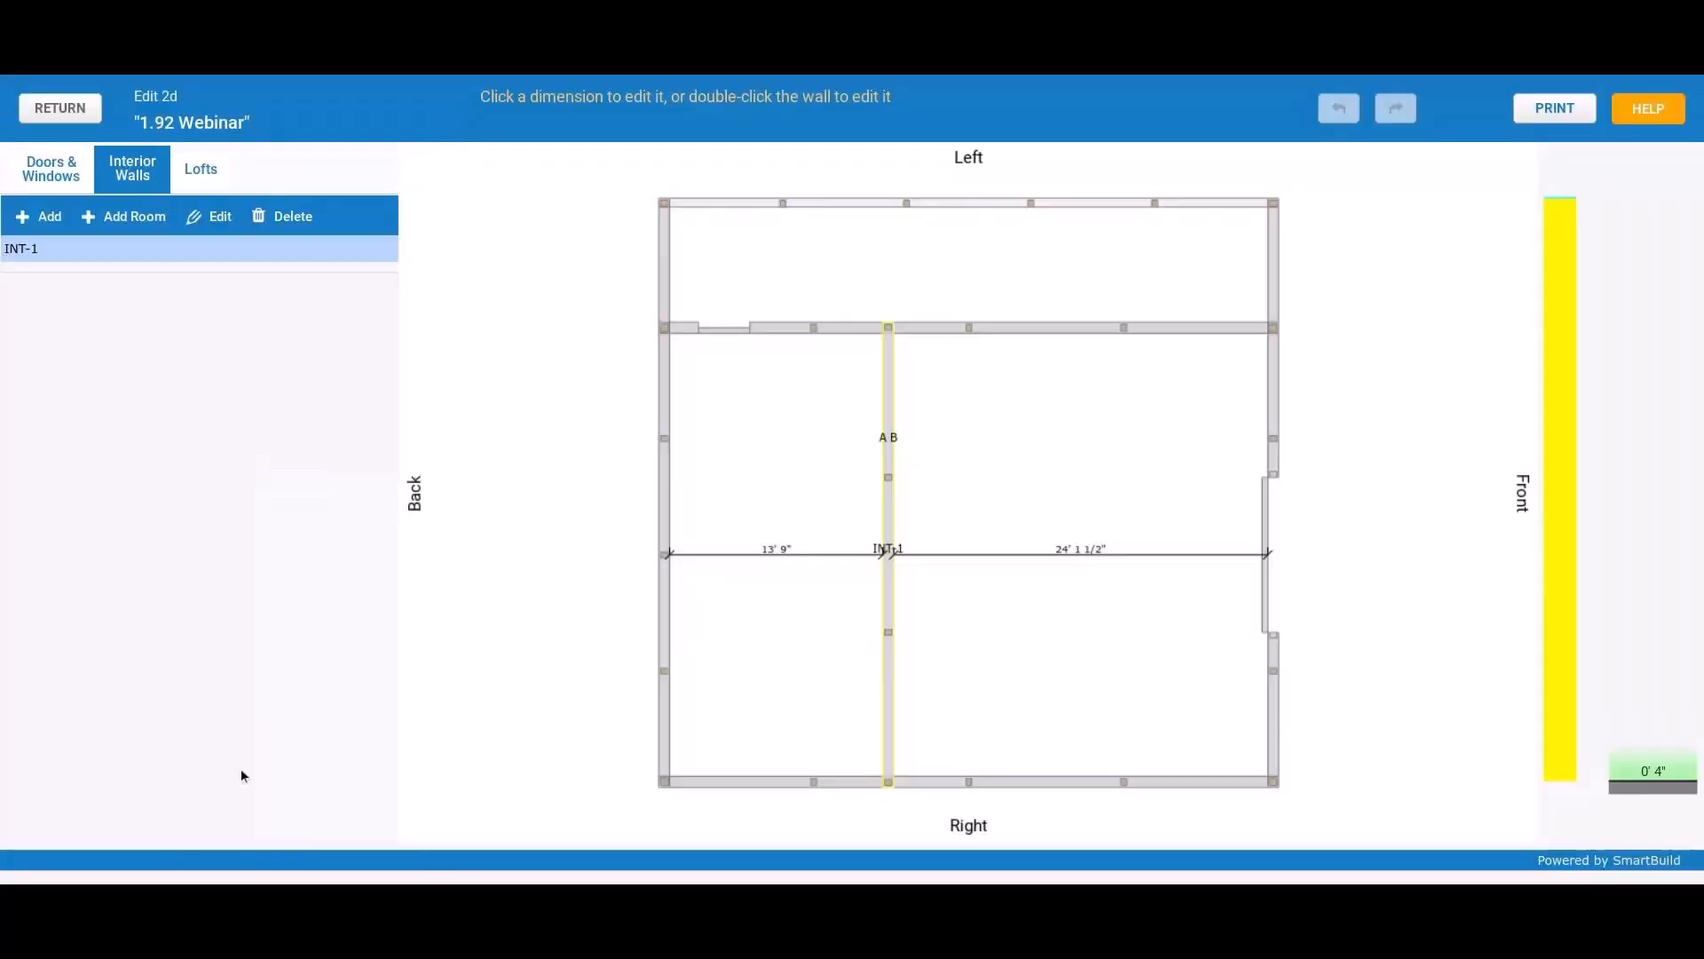
# Step: Open the settings for a new loft again, check the Ceiling Product System choices without changing them, and close the loft settings
pyautogui.click(199, 178)
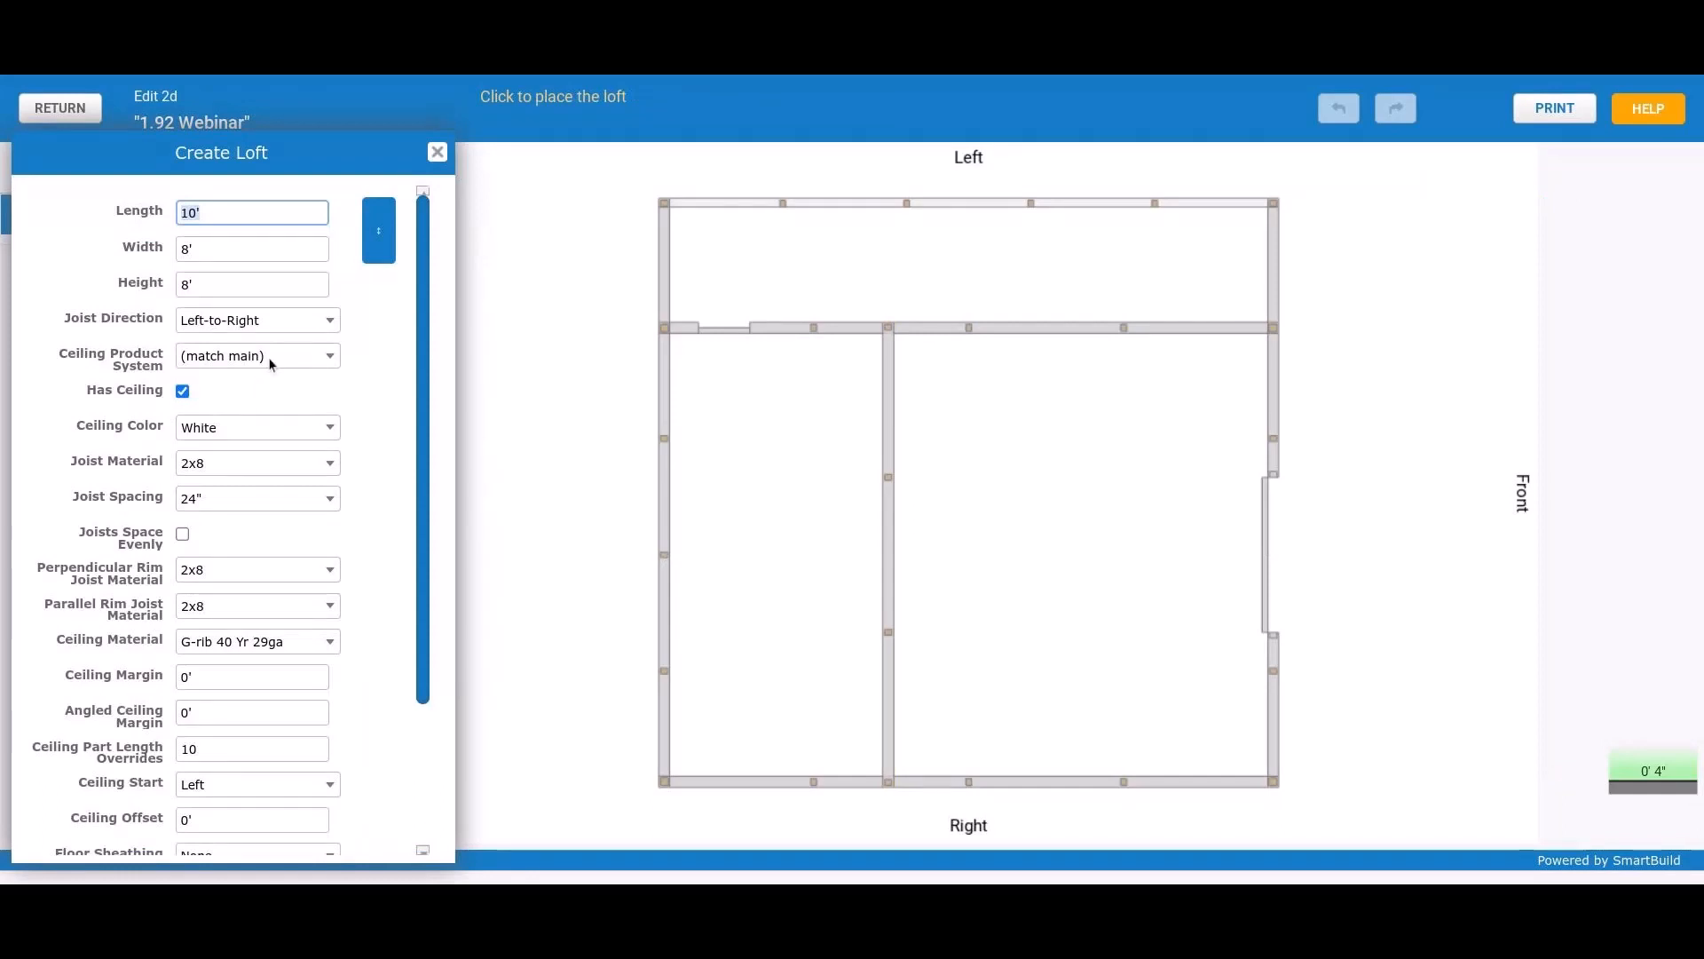
pyautogui.click(271, 356)
pyautogui.click(384, 329)
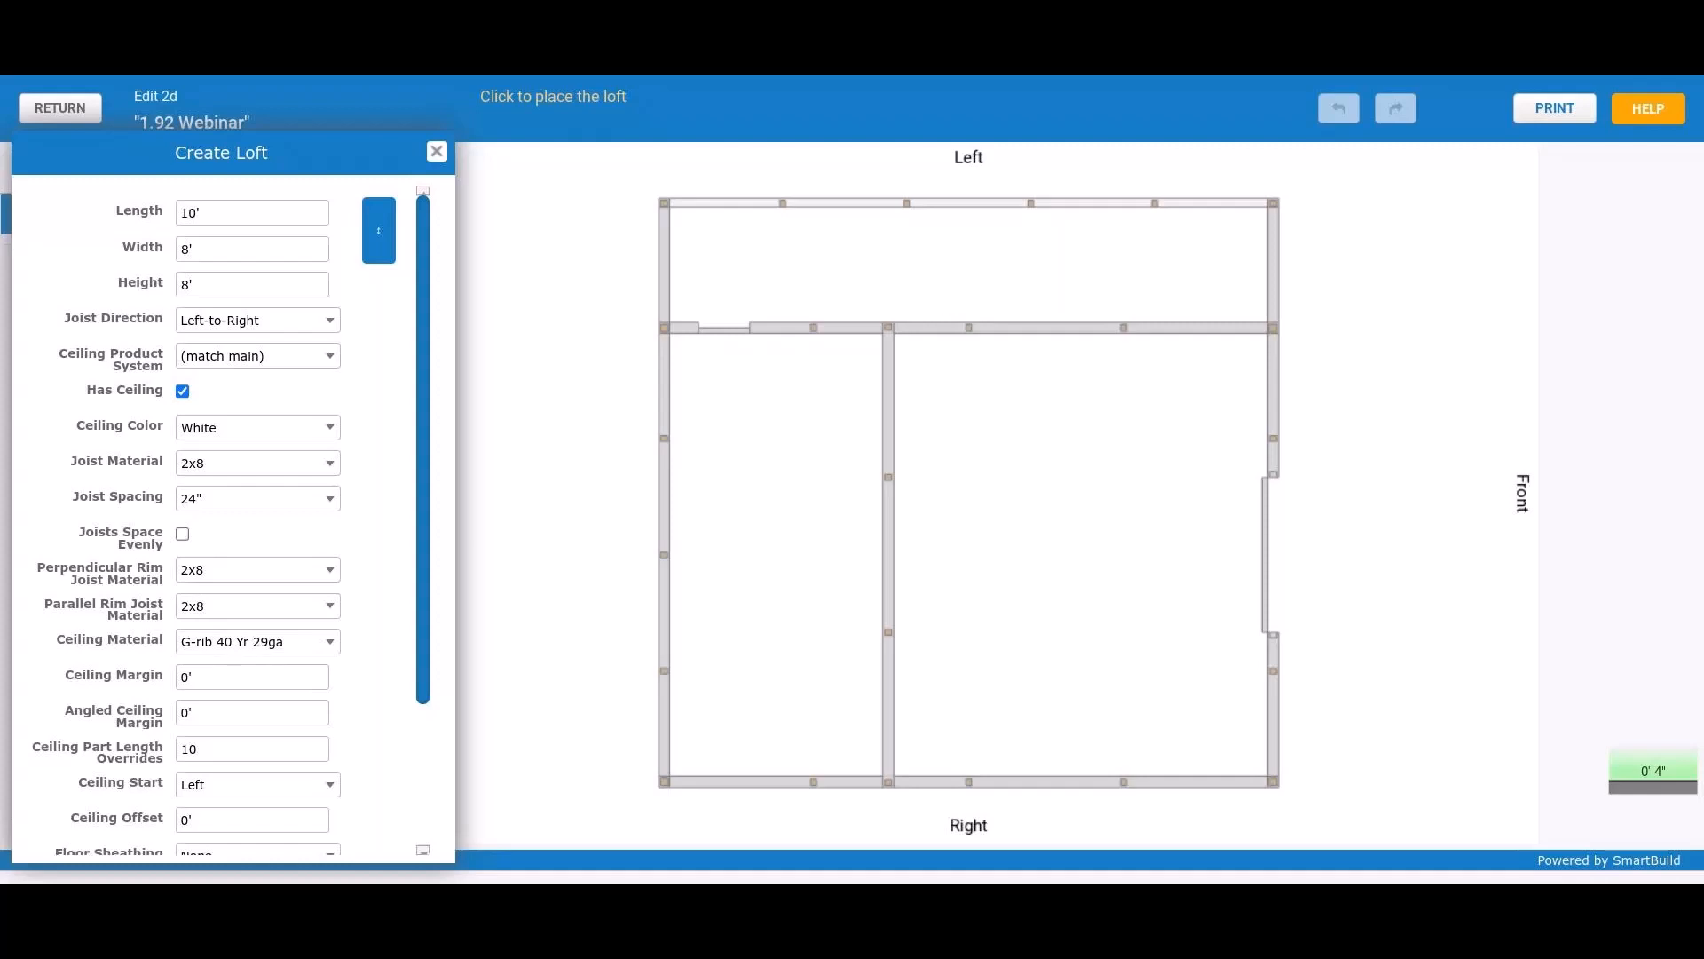
pyautogui.click(435, 153)
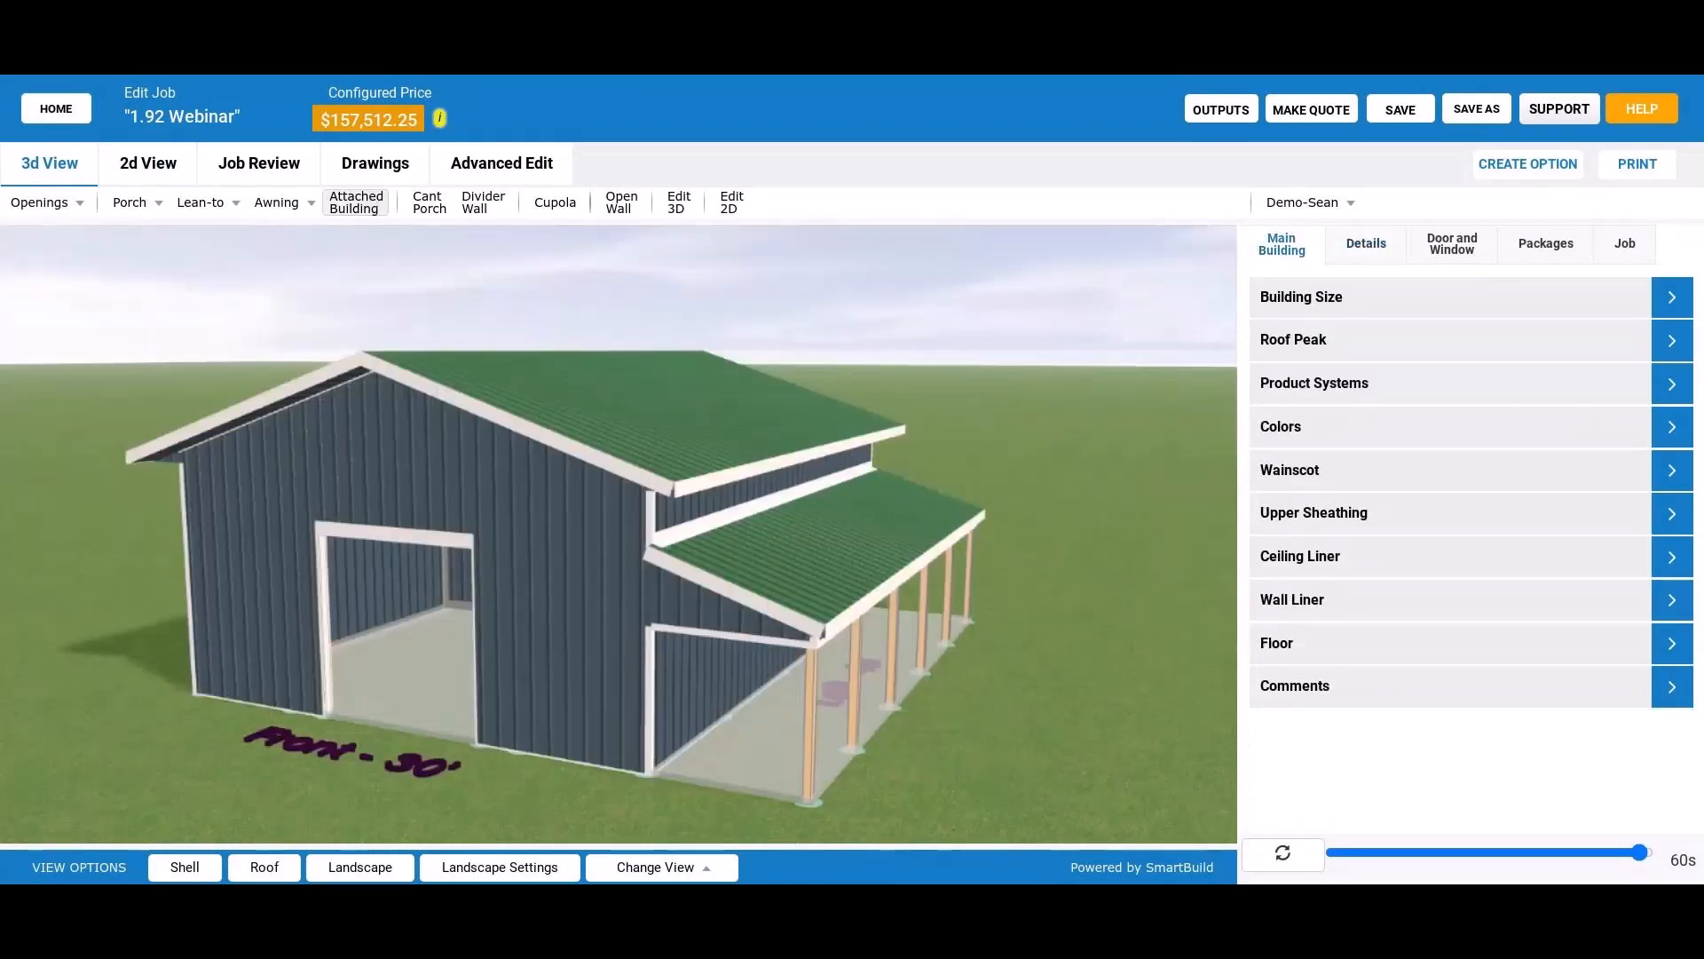
# Step: Start a new attached building, enable its Advanced options, and review the bay spacing, truss, ceiling, peak and shared wall settings
pyautogui.click(354, 202)
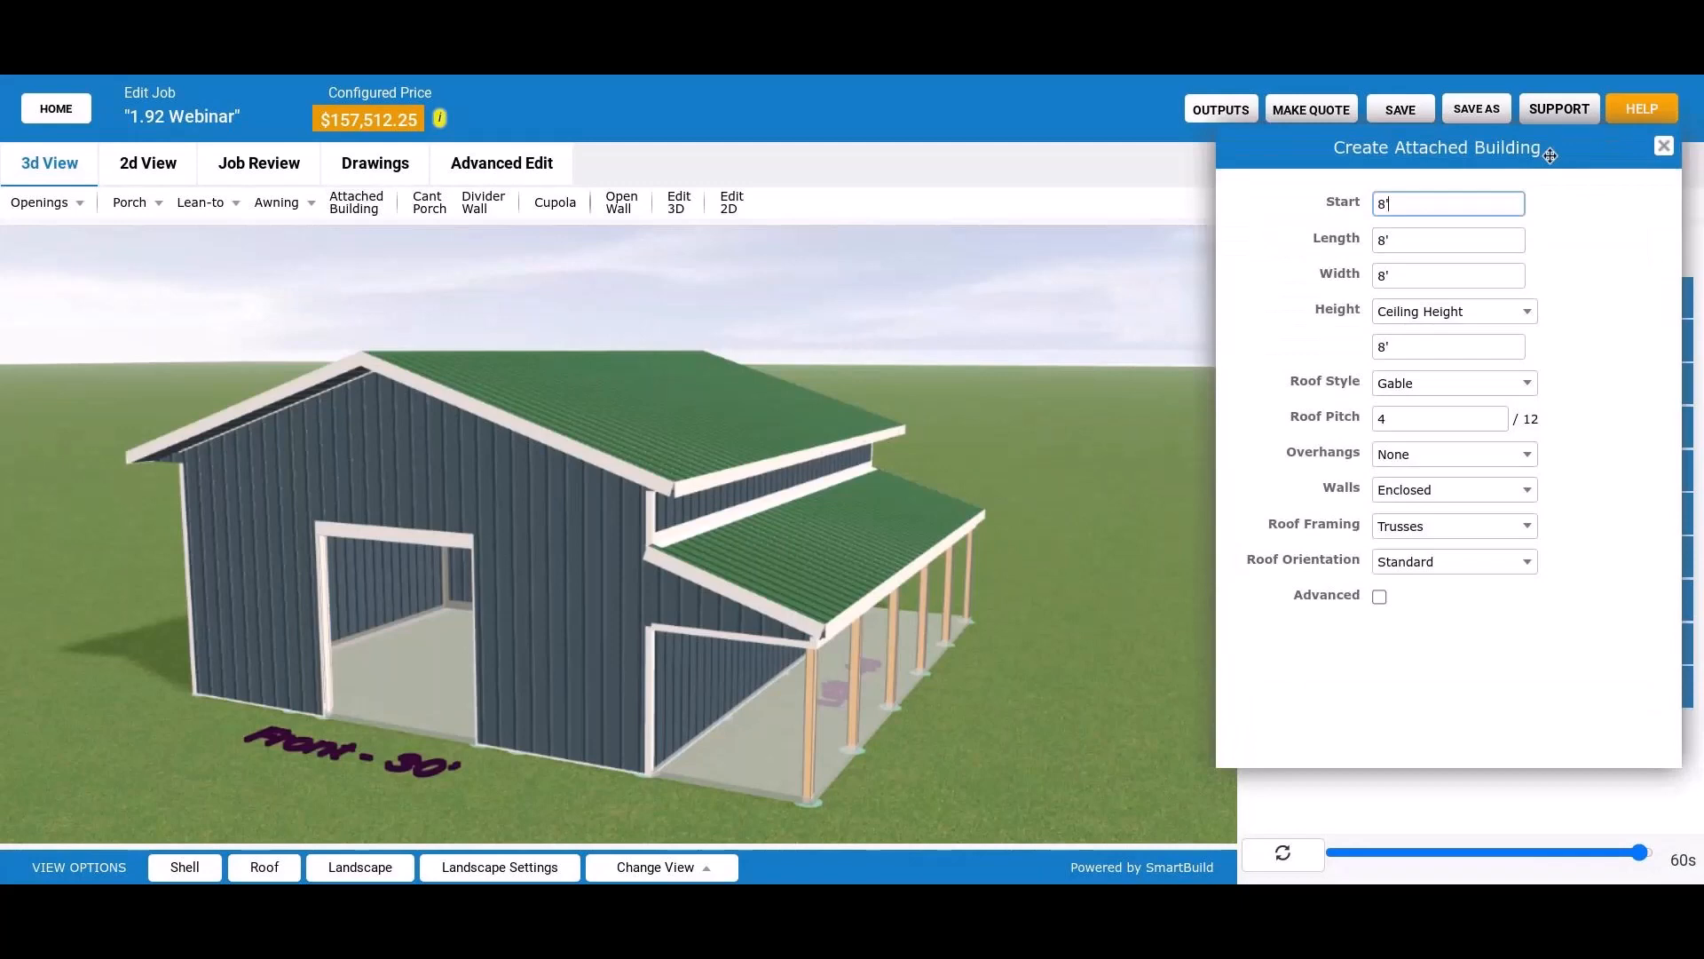
pyautogui.moveTo(1550, 155); pyautogui.dragTo(1442, 163)
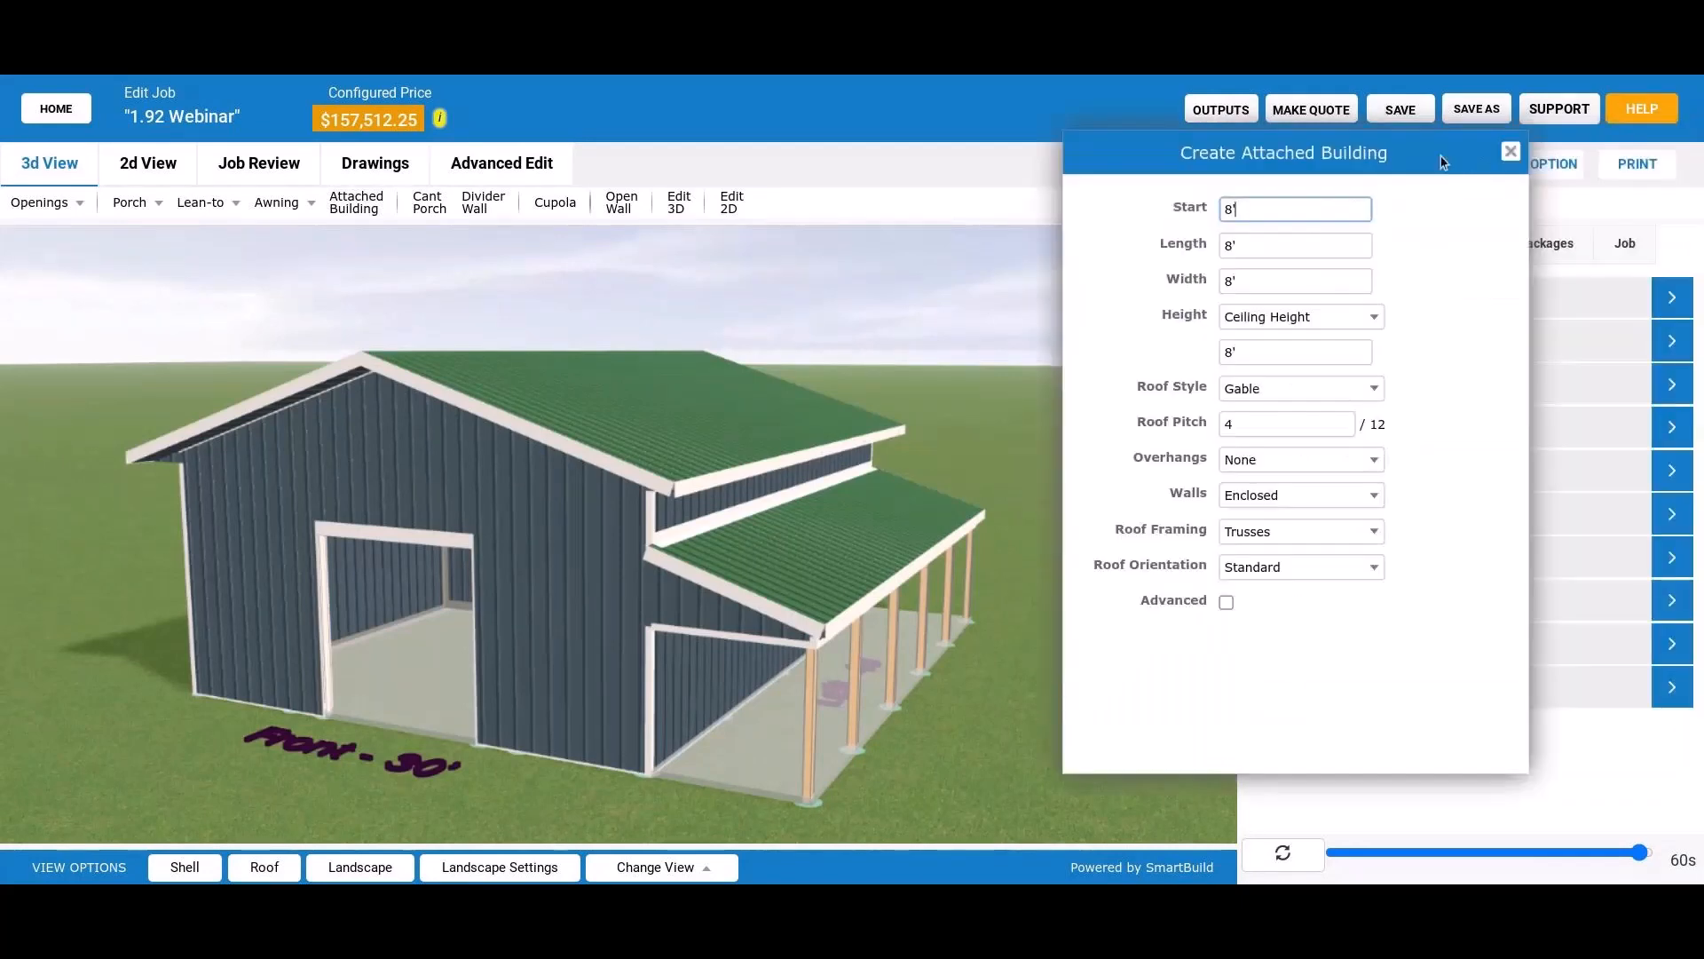
pyautogui.click(1226, 601)
pyautogui.scroll(-2, 1381, 559)
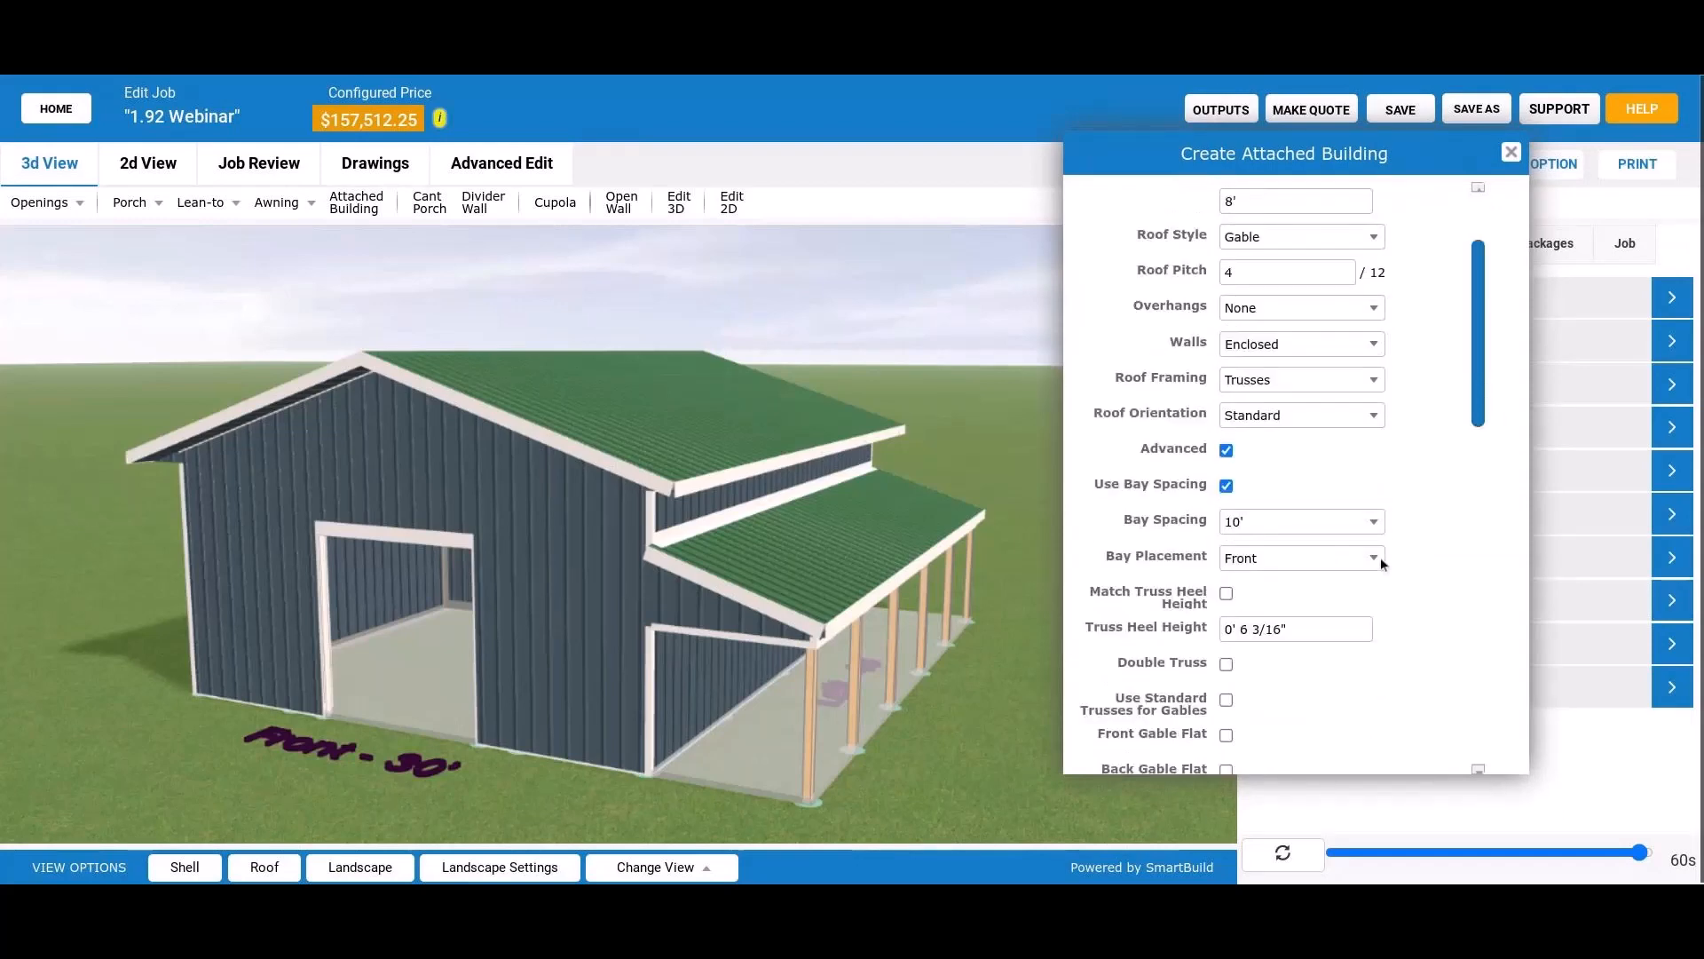
pyautogui.scroll(-5, 1381, 557)
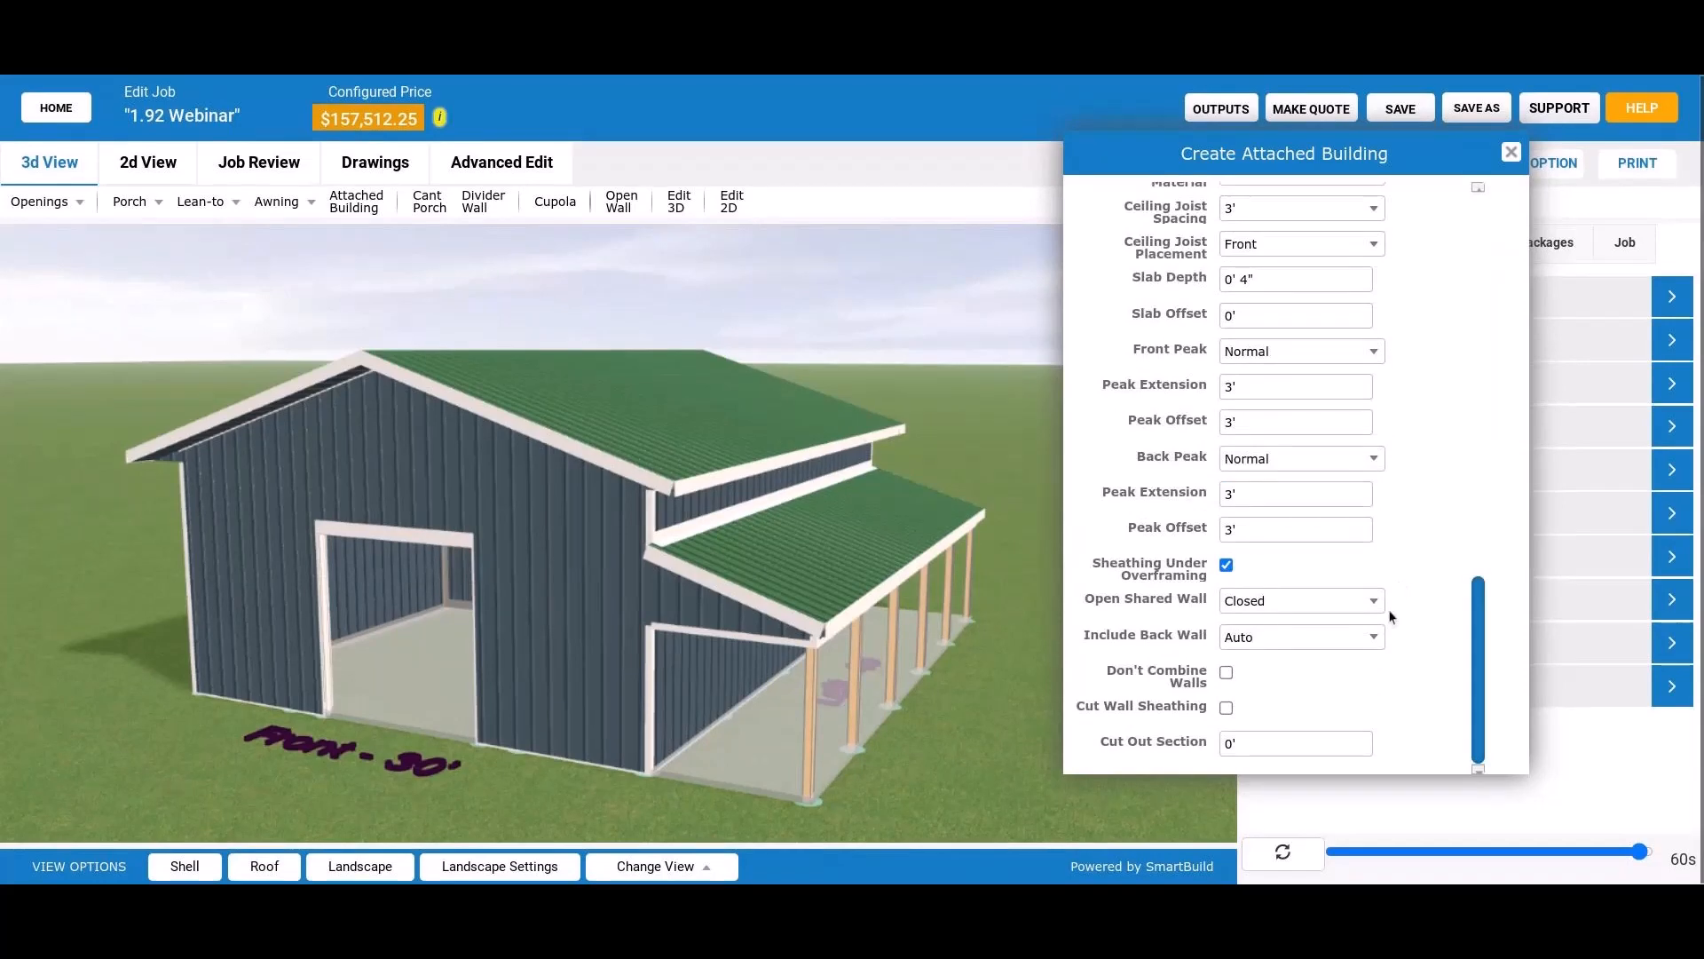
pyautogui.scroll(10, 1402, 607)
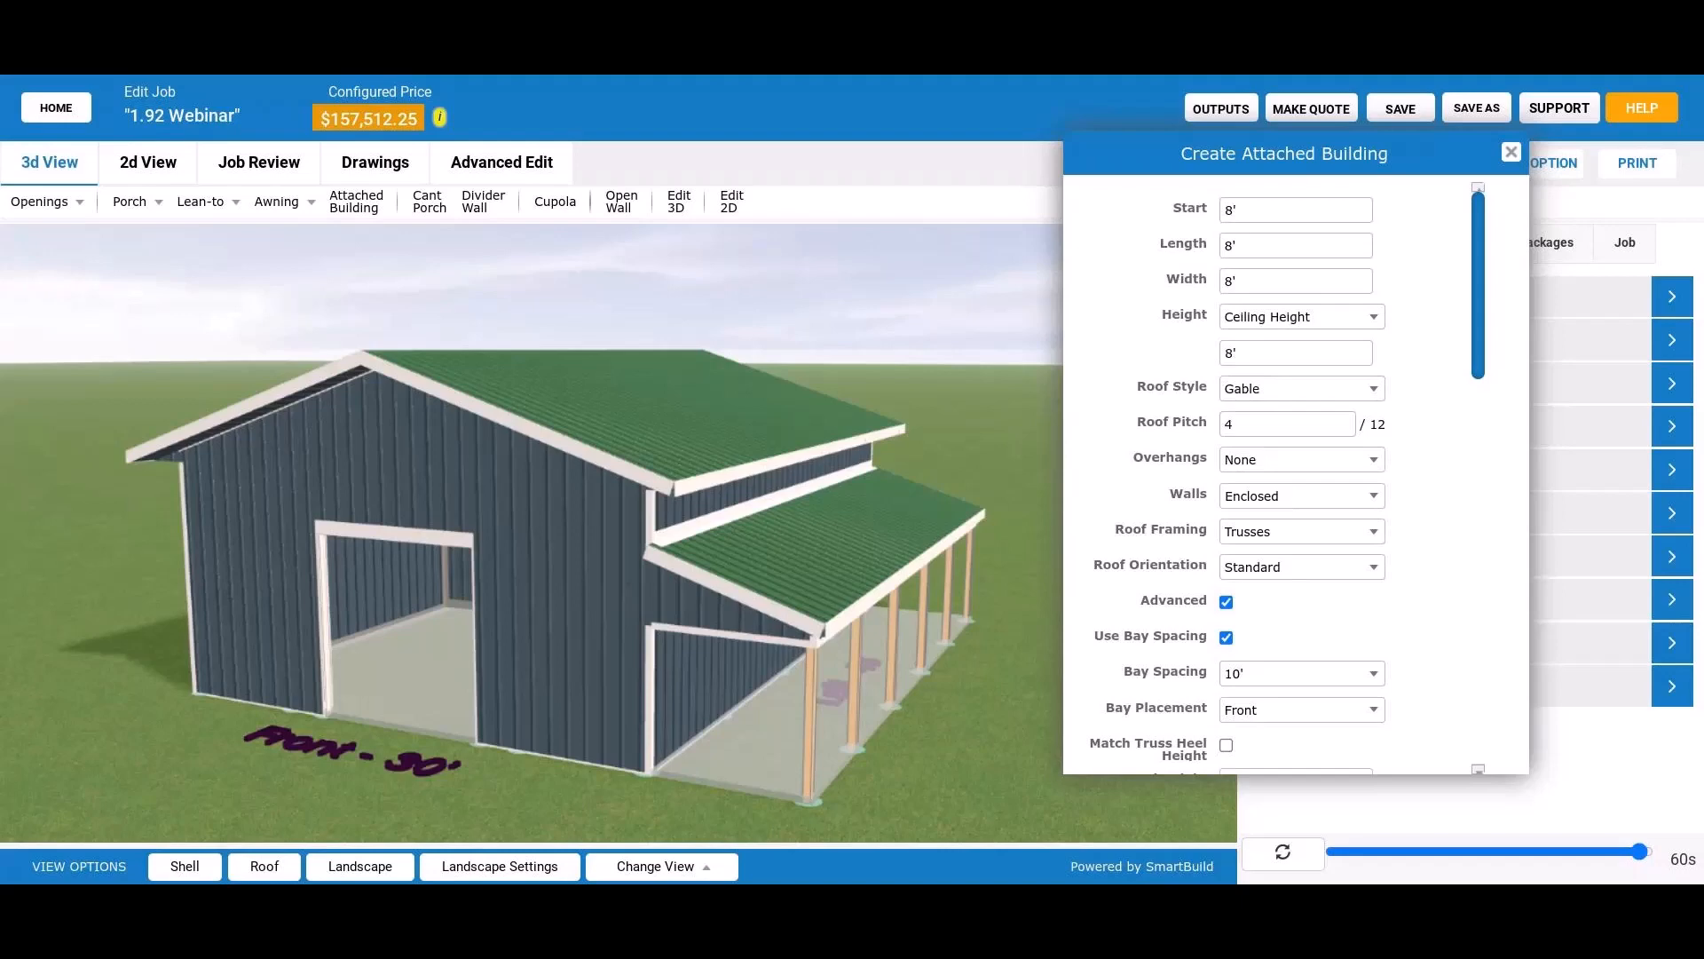
pyautogui.scroll(-1, 1408, 596)
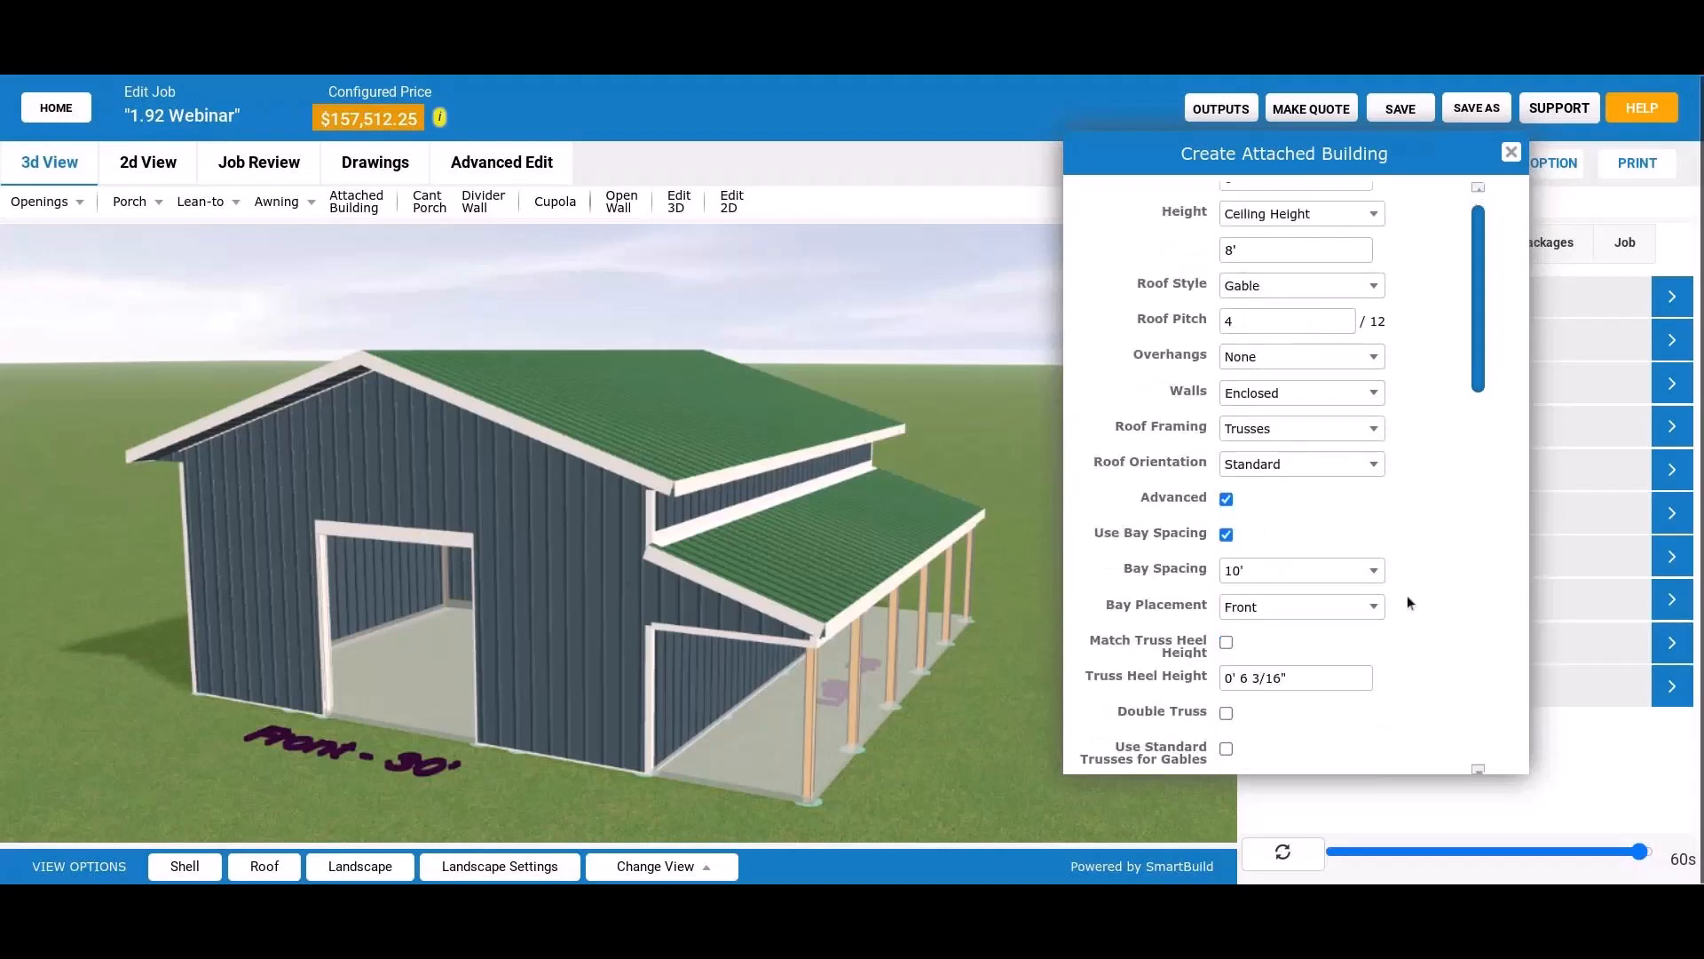
pyautogui.scroll(-10, 1408, 595)
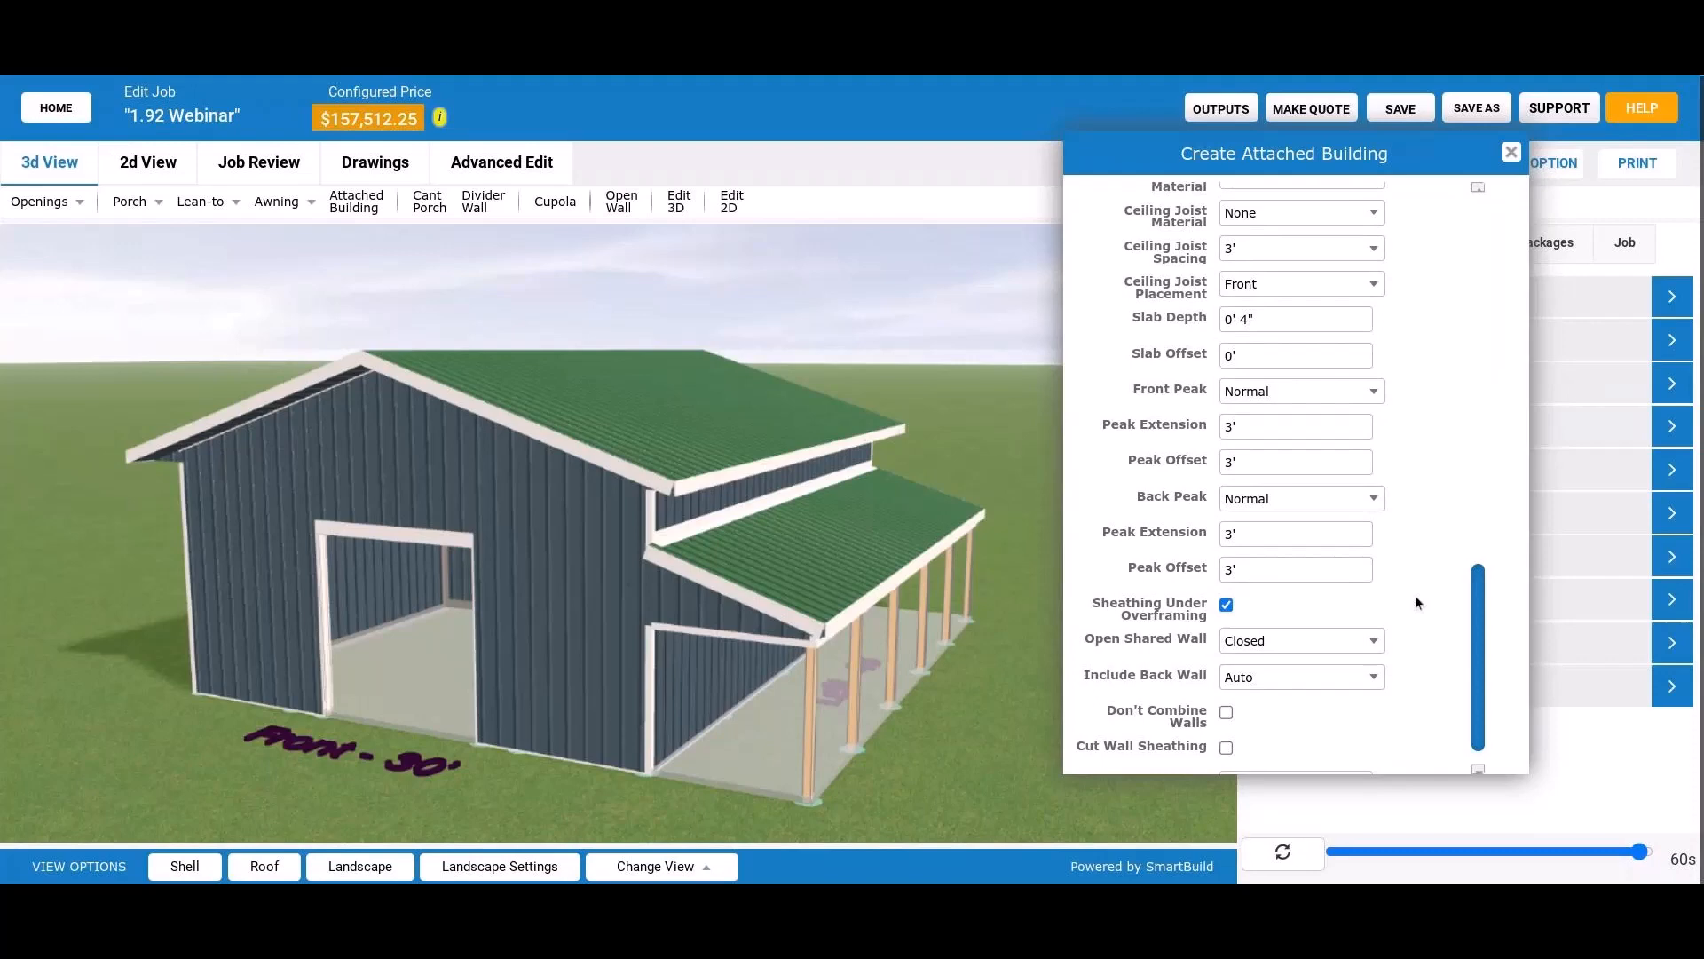
pyautogui.scroll(2, 1440, 326)
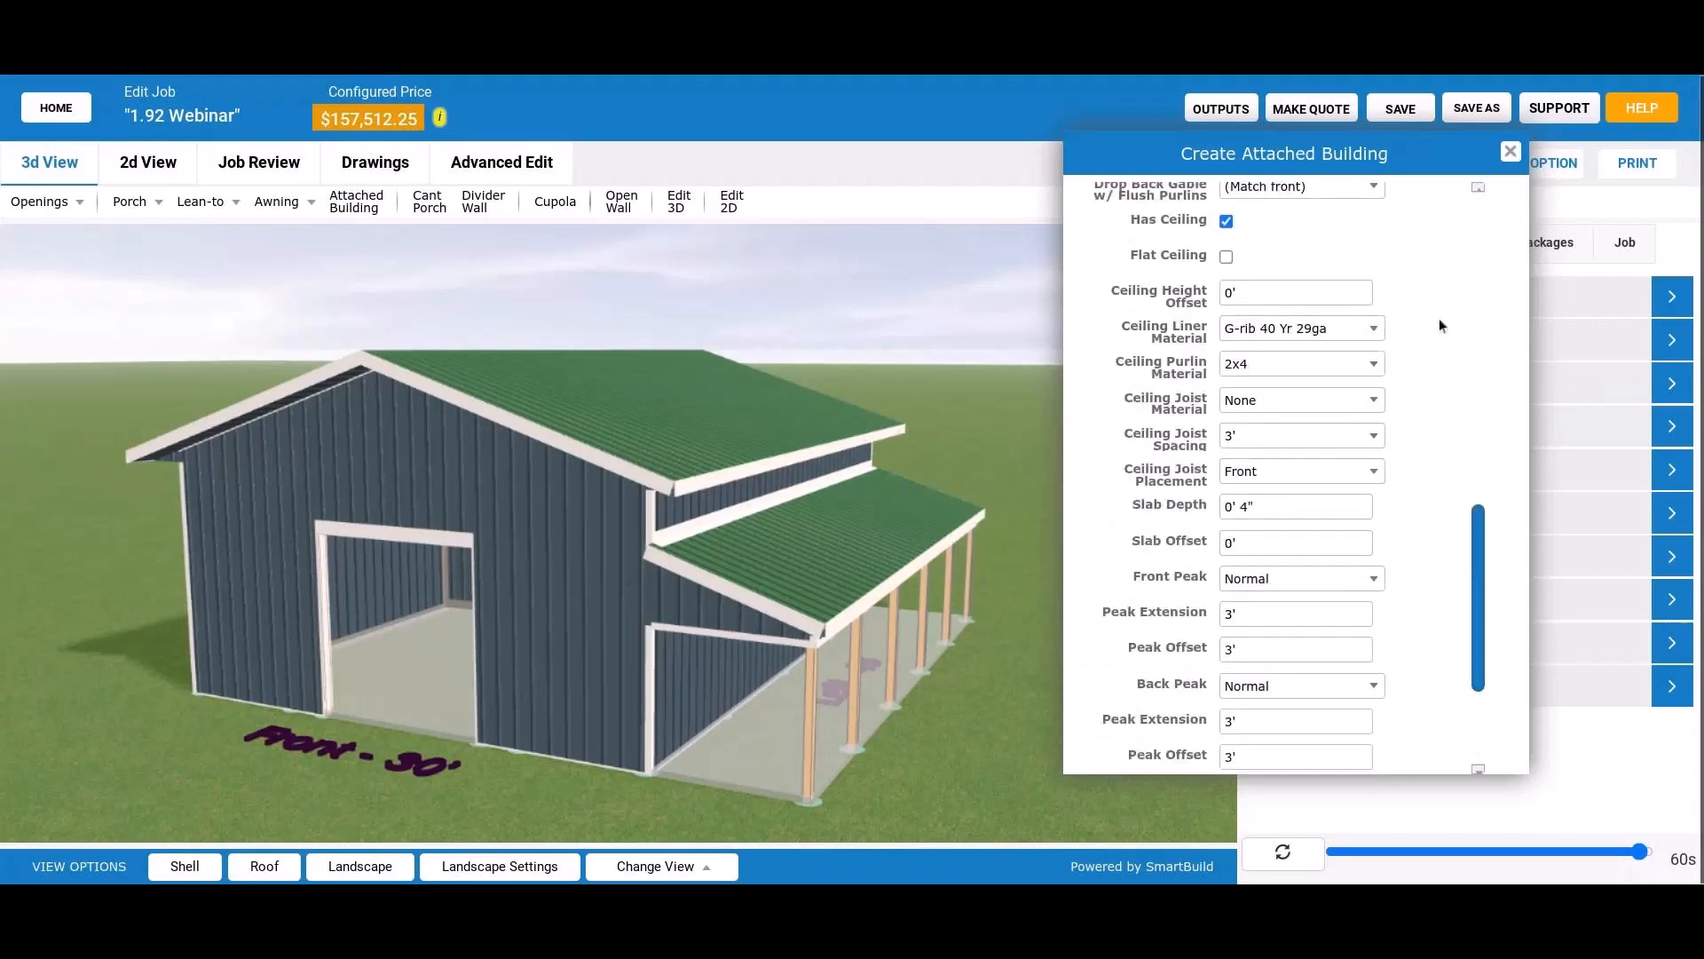
pyautogui.scroll(1, 1438, 318)
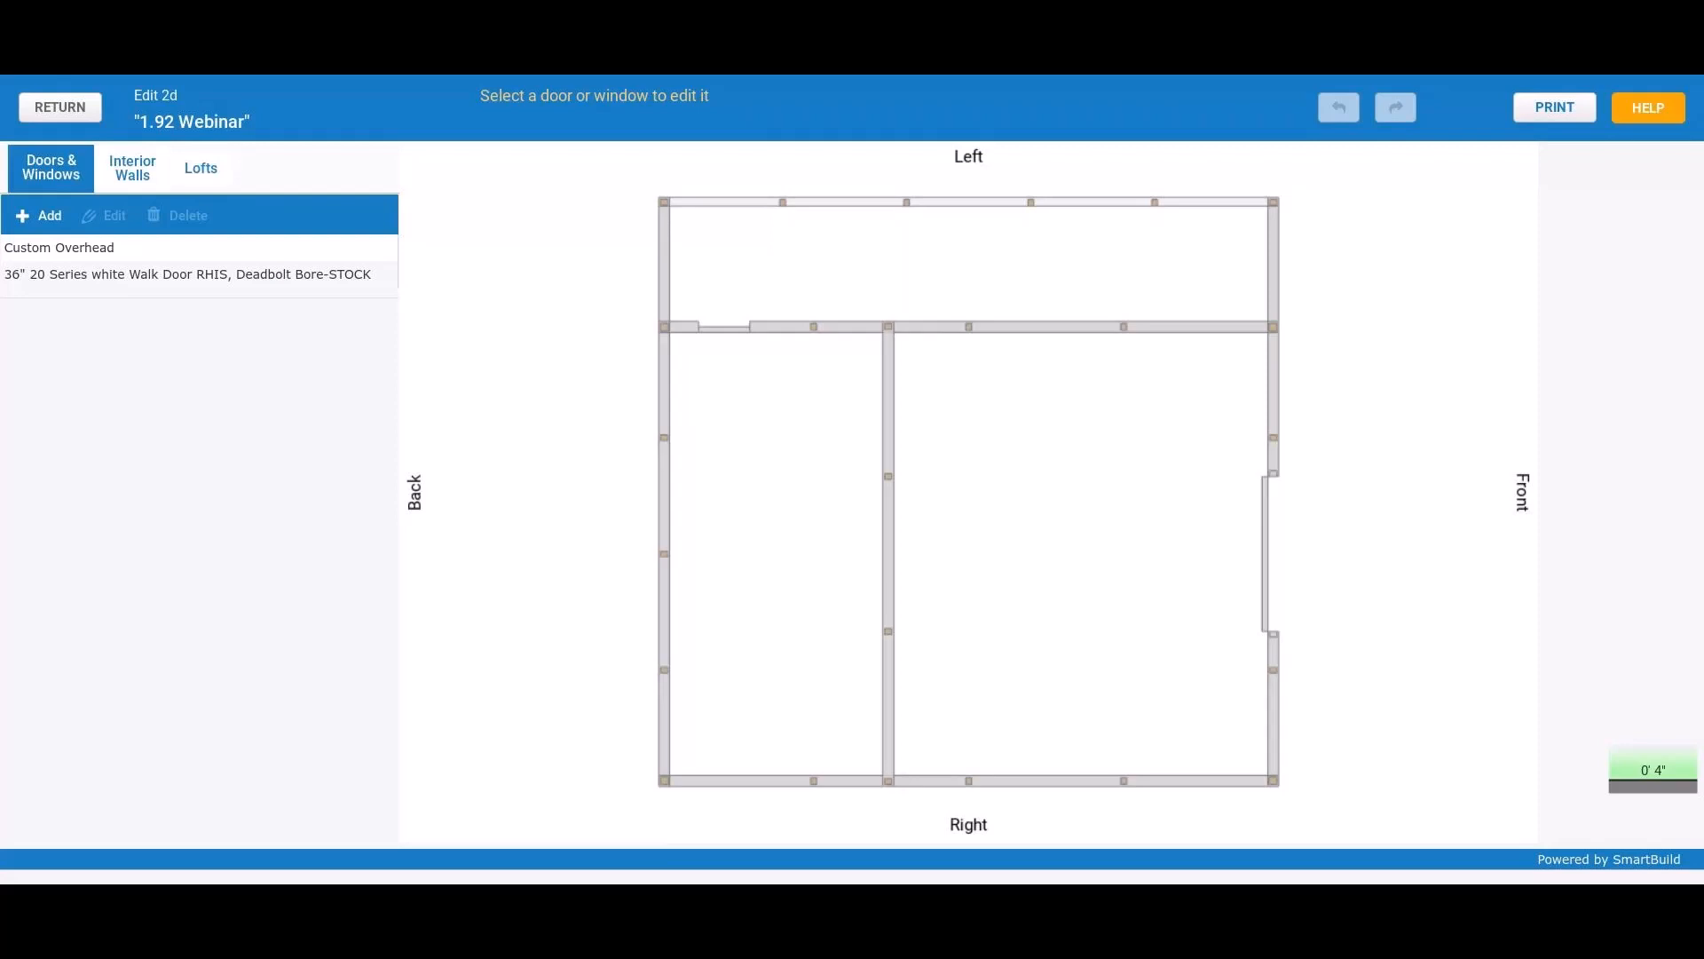
# Step: Leave the 2D editor and return to the job's 2D view
pyautogui.click(57, 106)
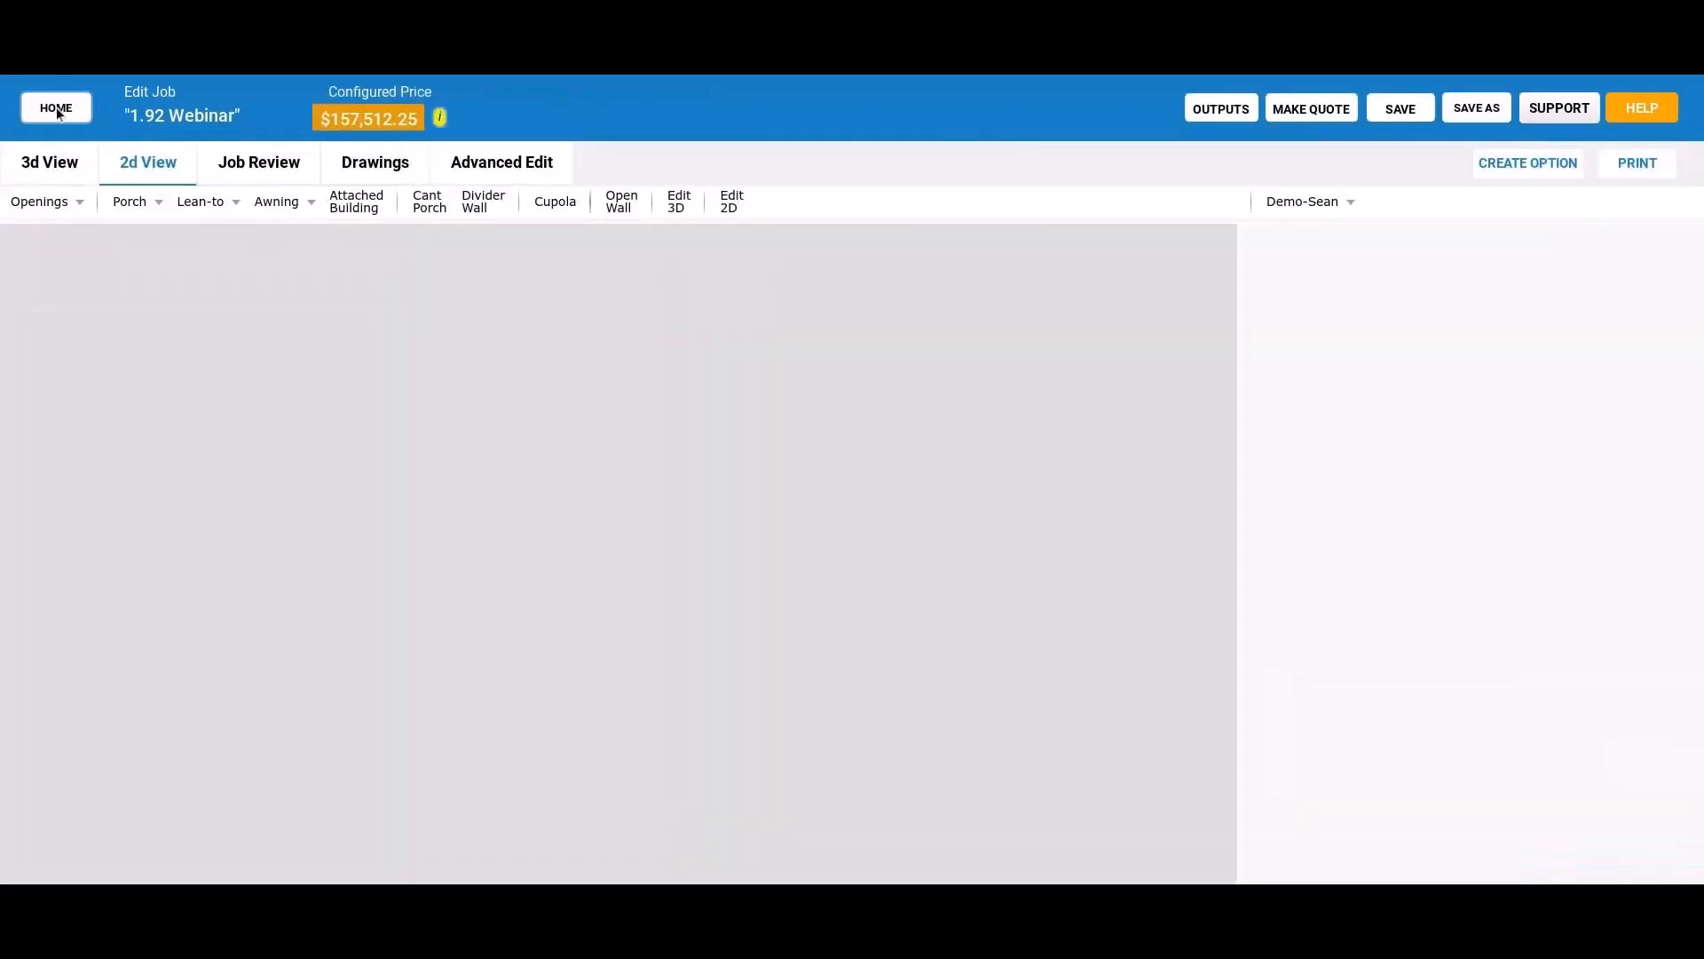